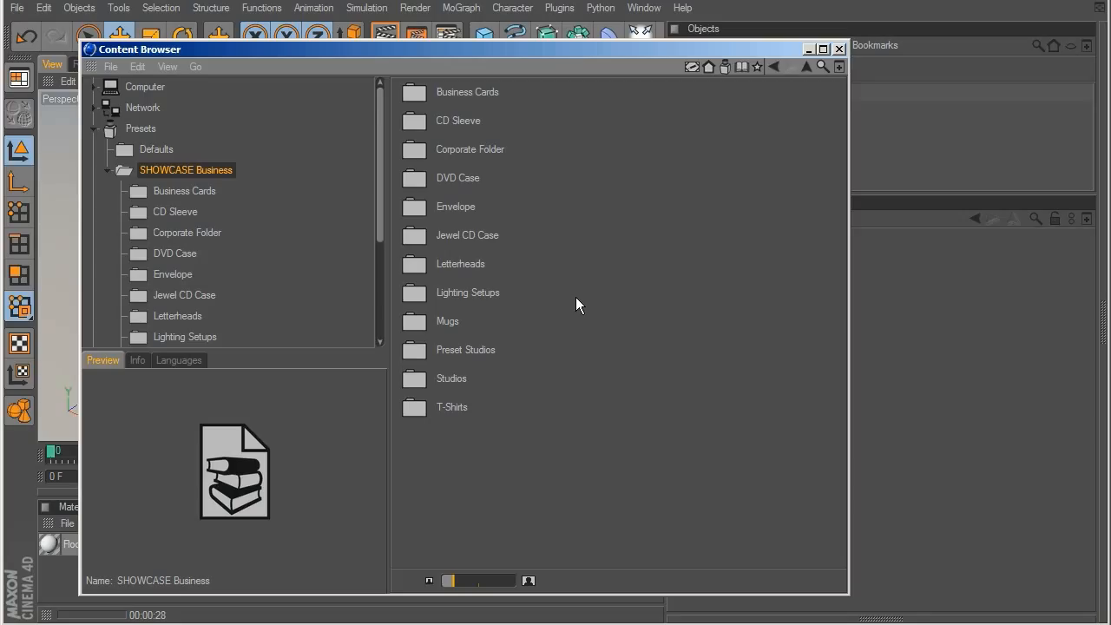
Step: Open the Business Cards folder of the SHOWCASE Business presets and preview the card fan, grid and stack
left_click_drag(543, 52, 503, 48)
double_click(474, 368)
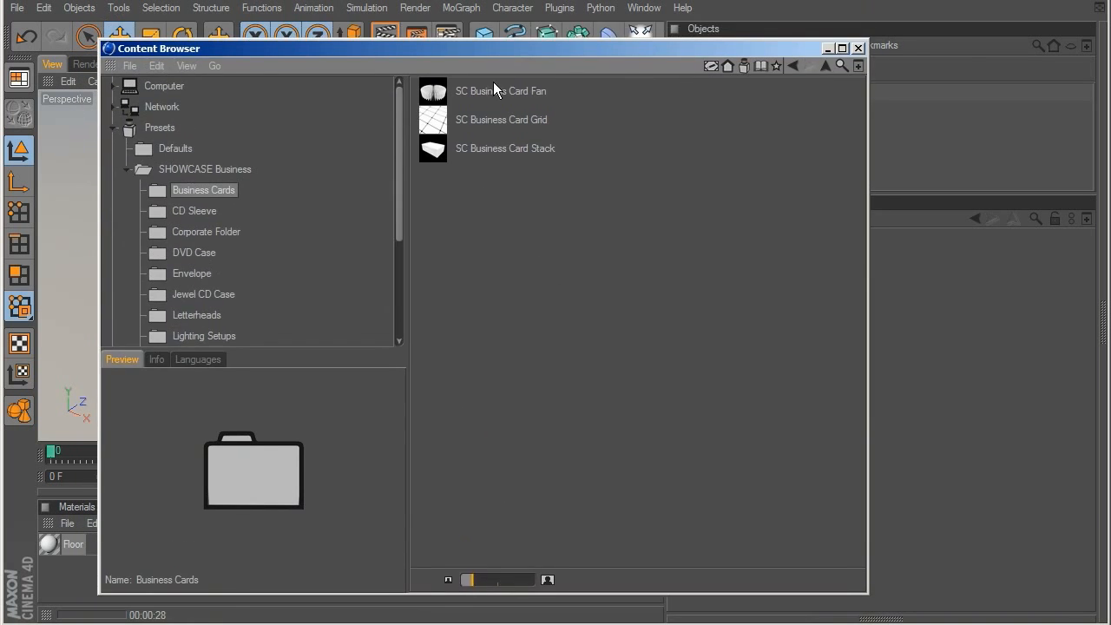
left_click(493, 83)
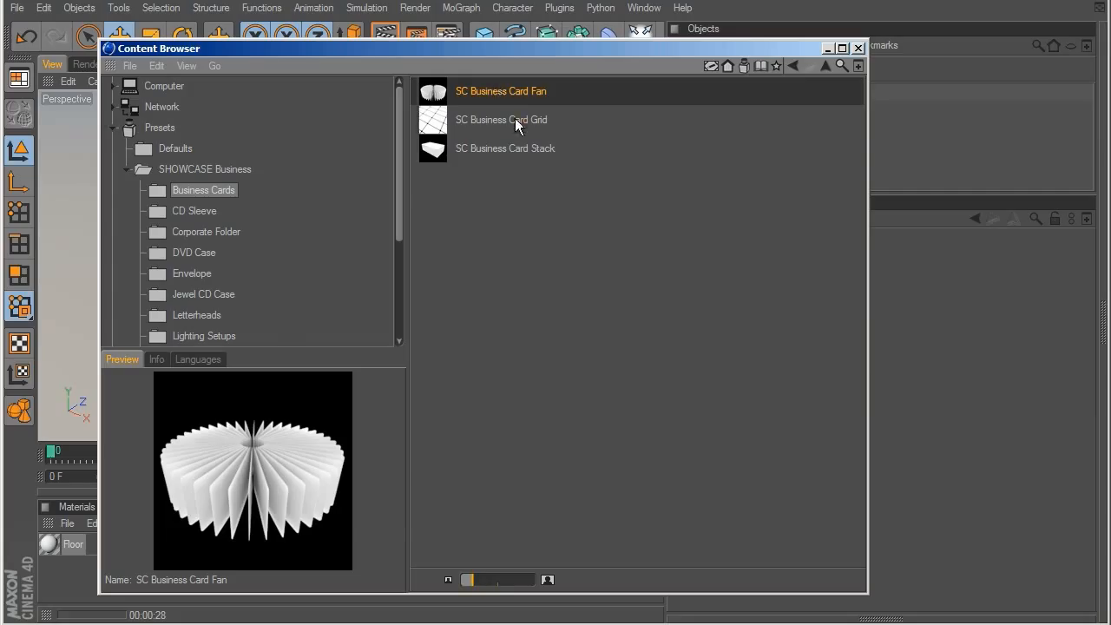
left_click(515, 119)
left_click(515, 148)
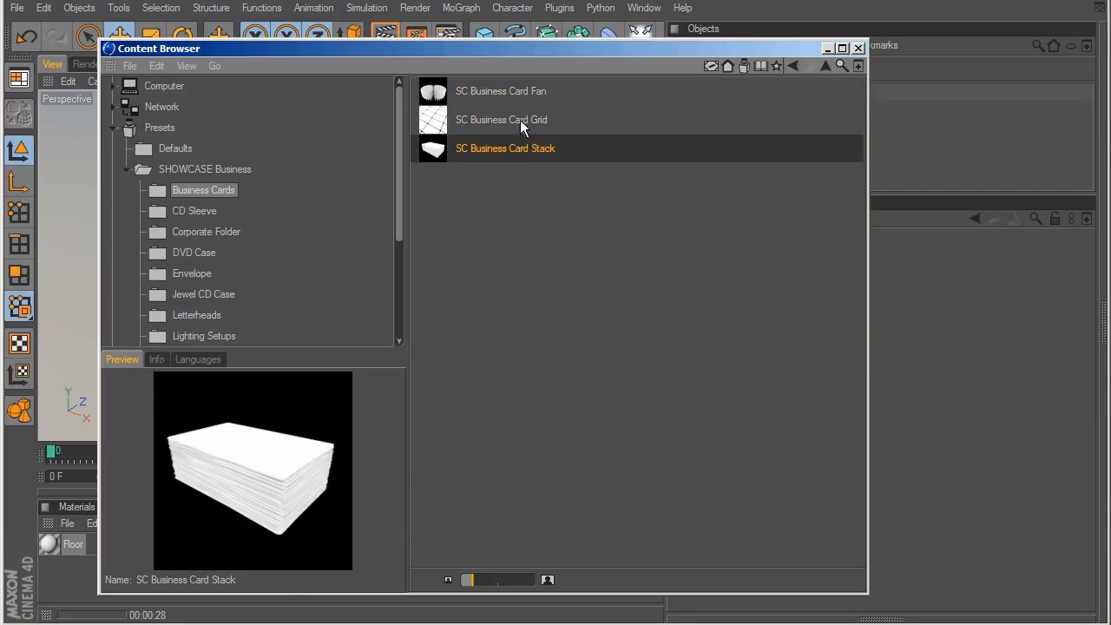
Step: Load the SC Business Card Fan preset into the scene
left_click(518, 95)
left_click_drag(510, 53, 475, 348)
double_click(451, 384)
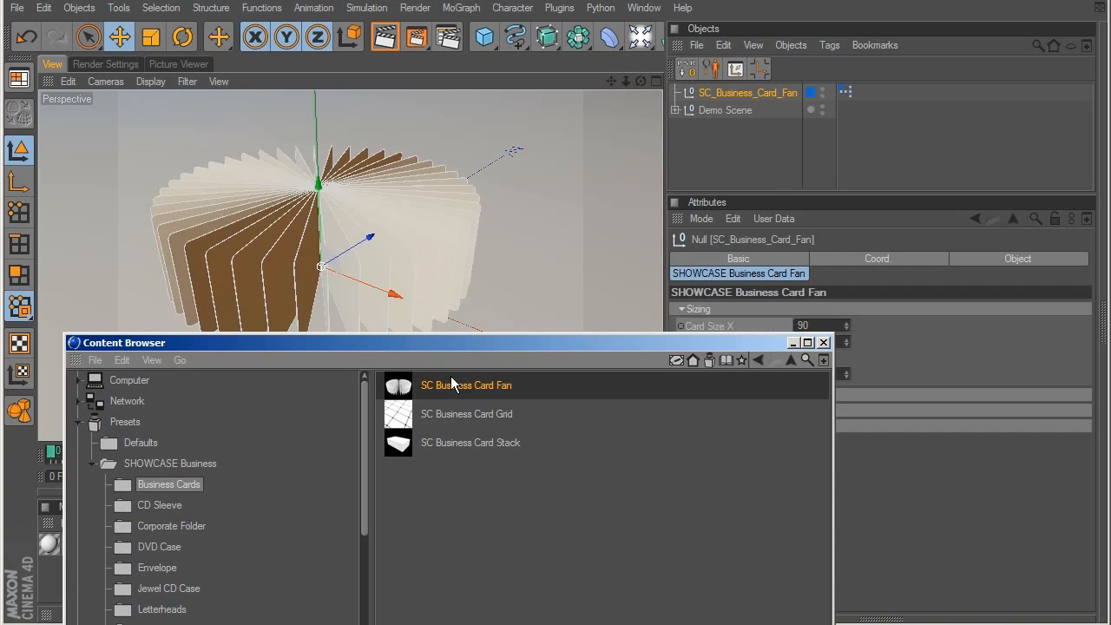
Step: Close the Content Browser, hide the Demo Scene in the viewport, and select the SC_Business_Card_Fan object
left_click(726, 138)
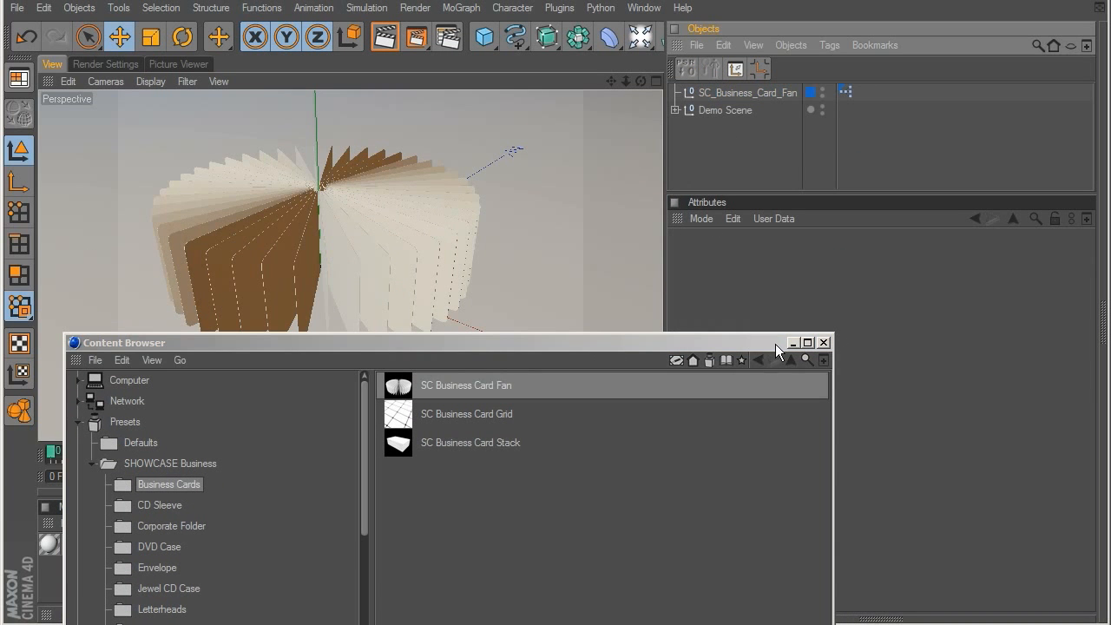
left_click(824, 342)
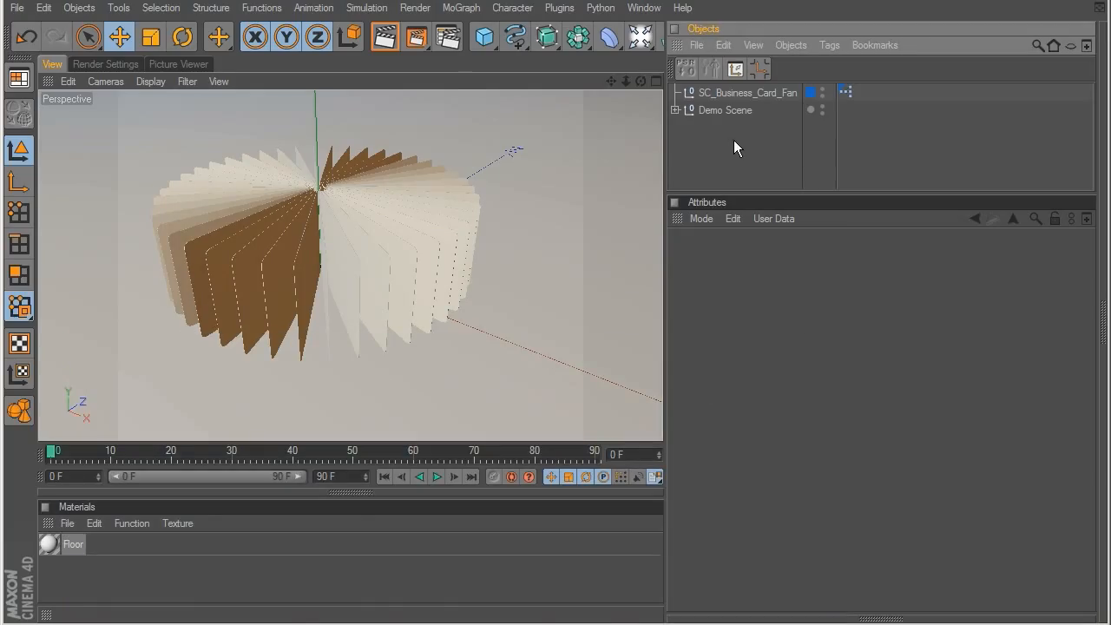
left_click(821, 106)
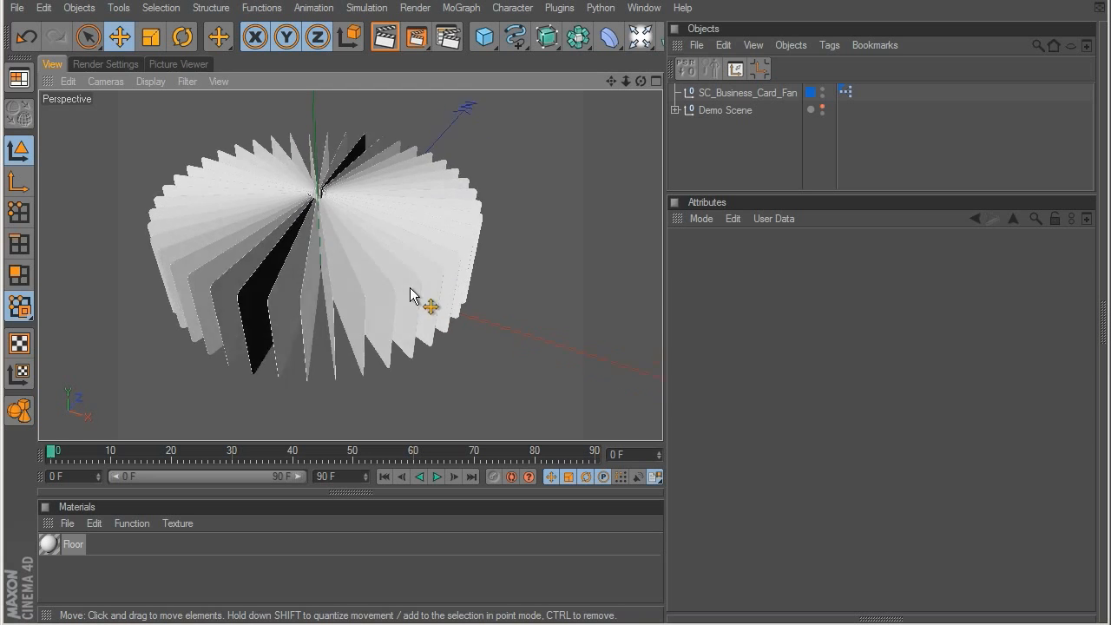
left_click(748, 92)
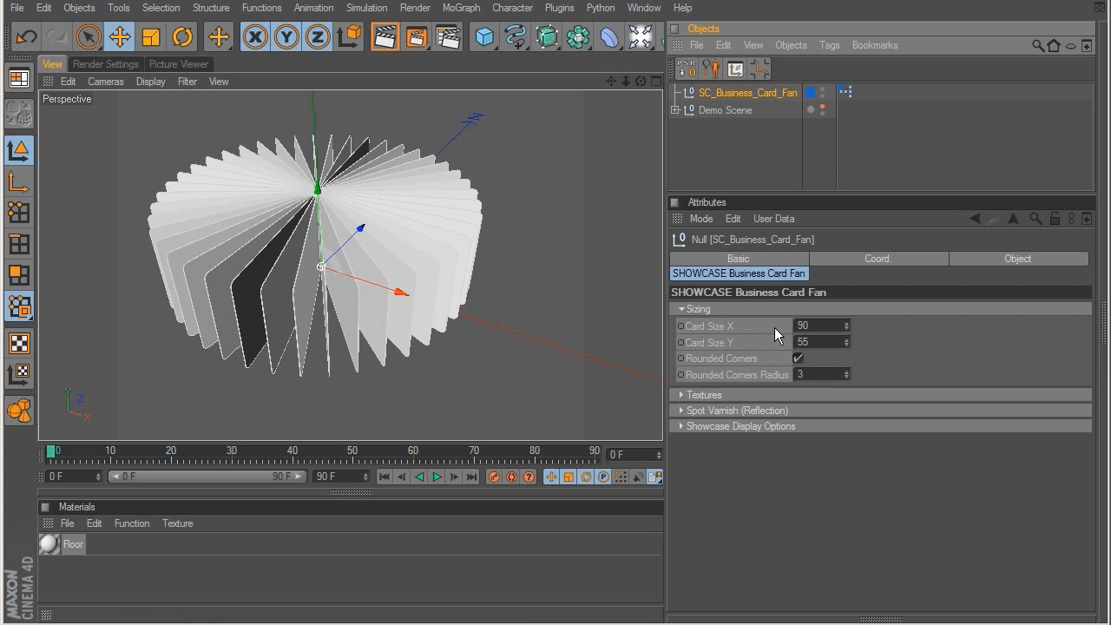
Step: Set the fan's Card Size X to 200 and Card Size Y to 127
left_click_drag(846, 322, 878, 210)
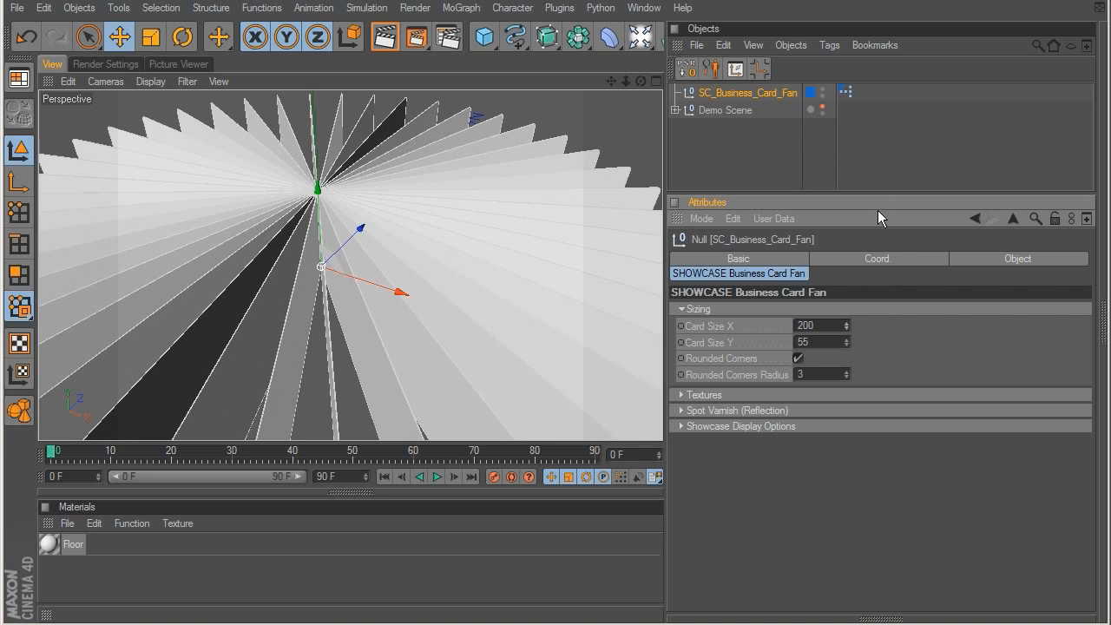
left_click_drag(846, 342, 422, 256)
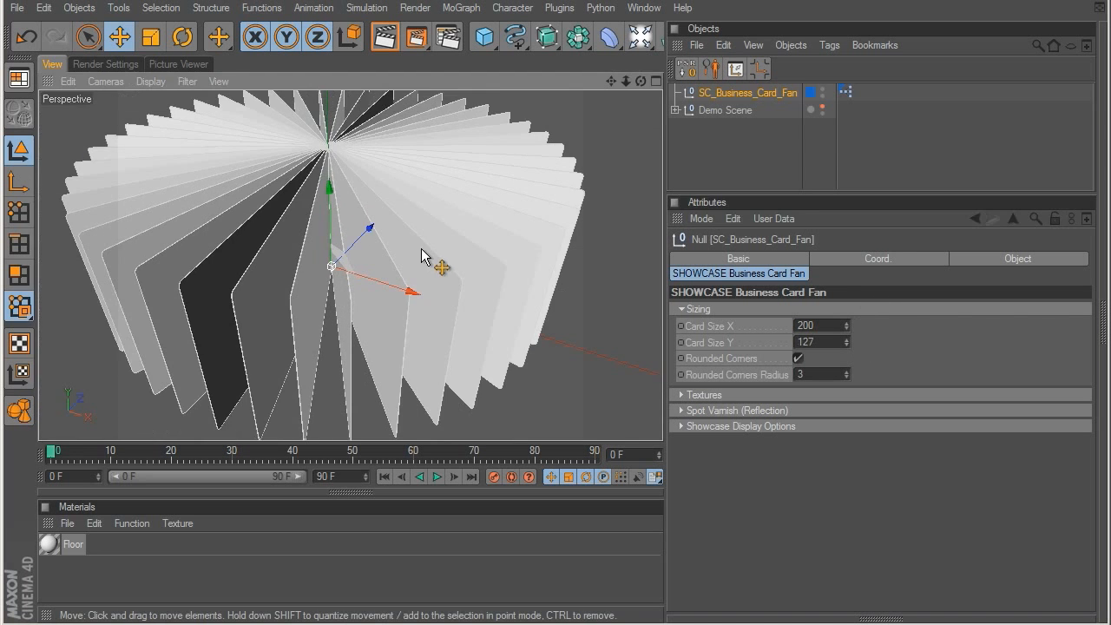
left_click_drag(491, 259, 507, 233, "alt")
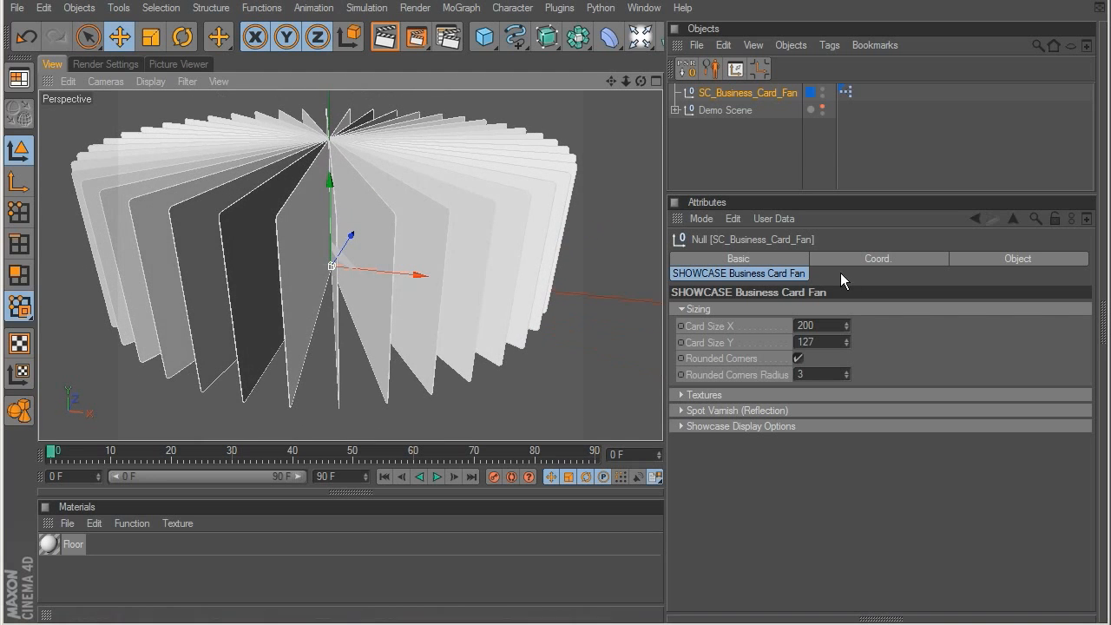
Step: Set the Rounded Corners Radius to 50, and turn Rounded Corners off
left_click(798, 359)
left_click(798, 359)
left_click_drag(849, 372, 846, 314)
left_click_drag(464, 290, 642, 277, "alt")
left_click(796, 359)
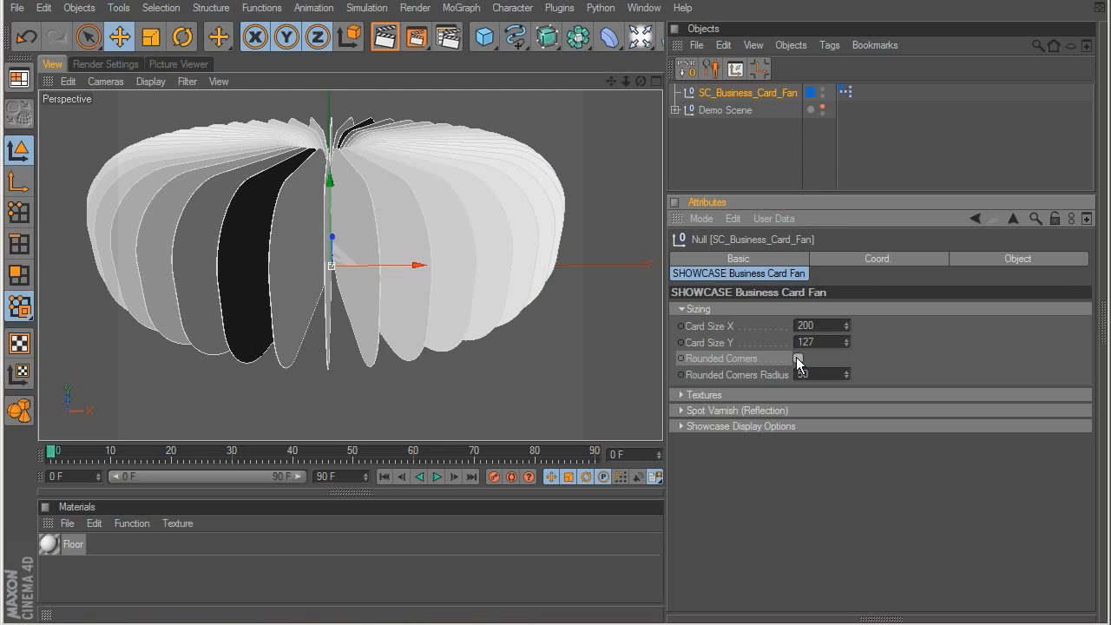
Step: Assign Business_Card_Front_COLOR.jpg as the card's front texture and Business_Card_Back_COLOR.jpg as its back texture
left_click(682, 309)
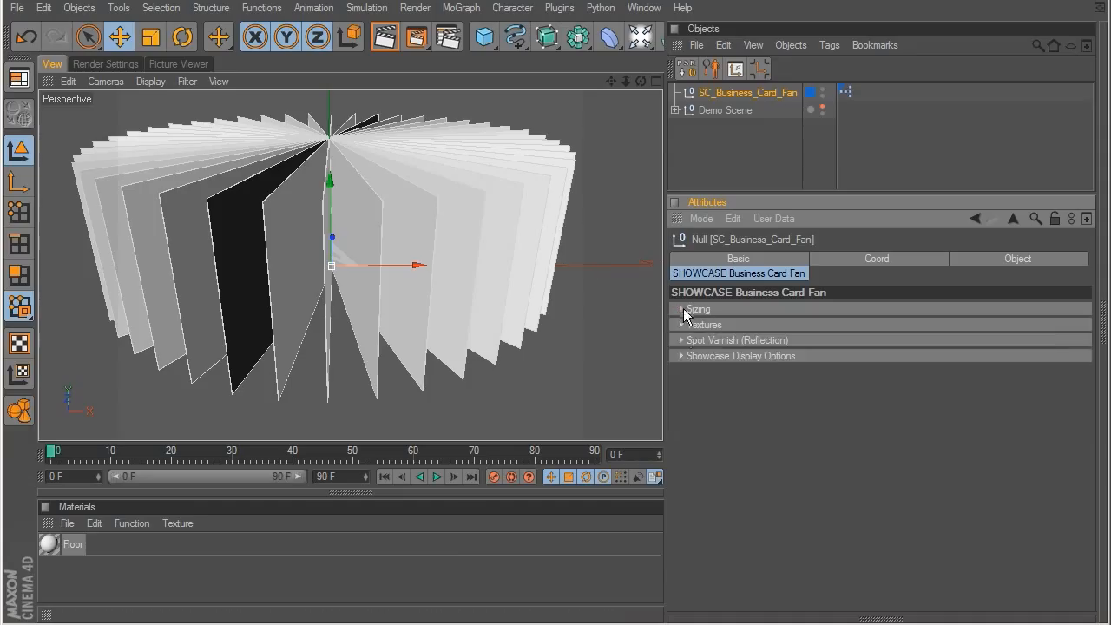
left_click(680, 324)
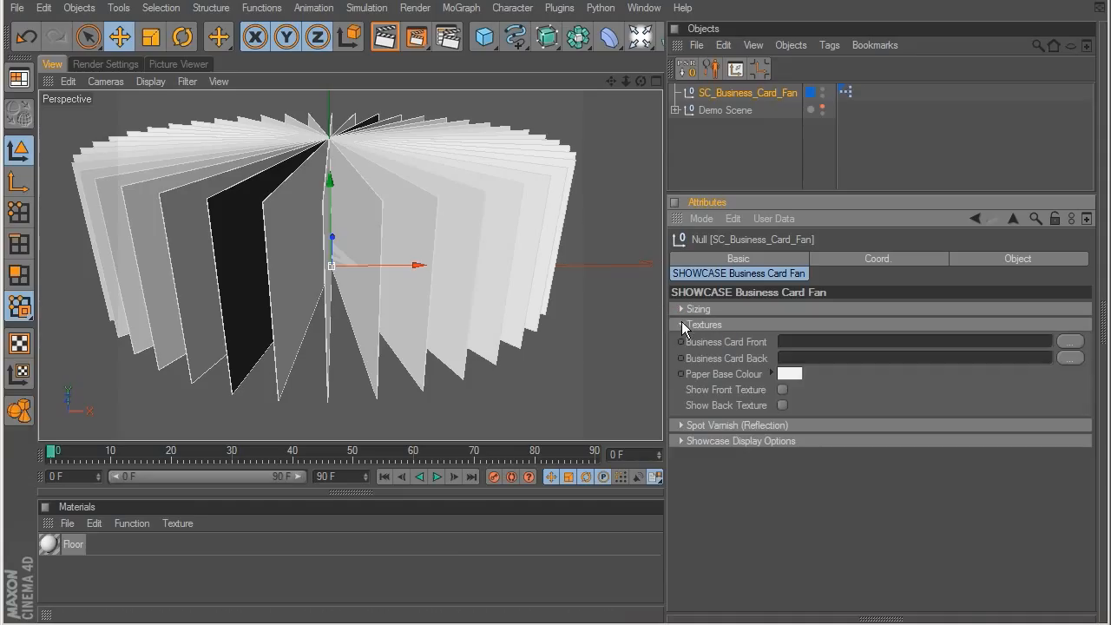
left_click(1069, 342)
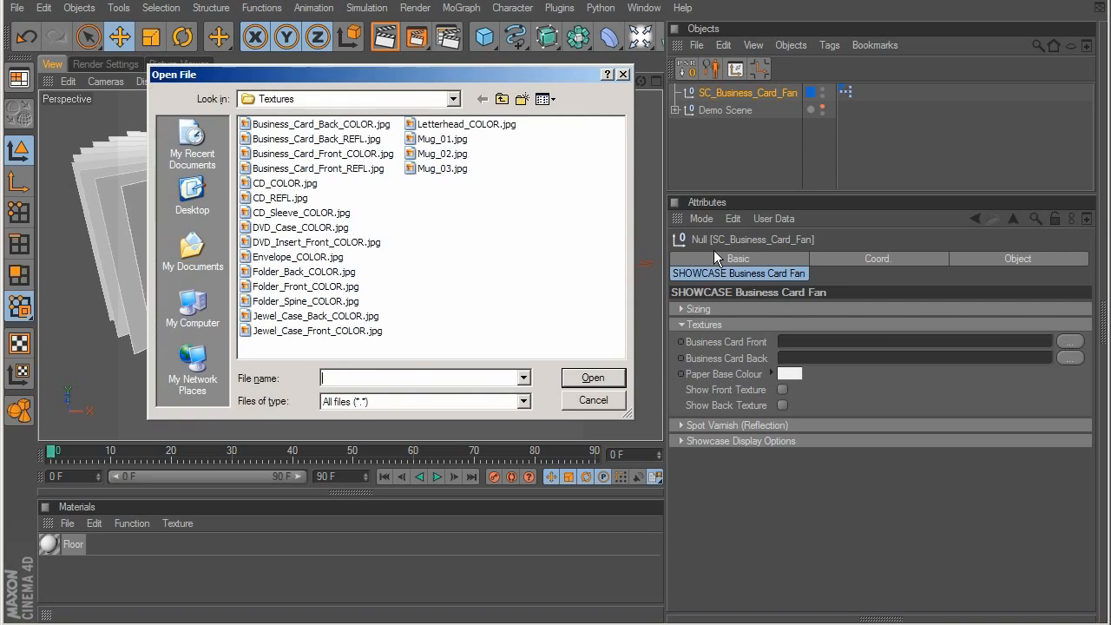
double_click(319, 159)
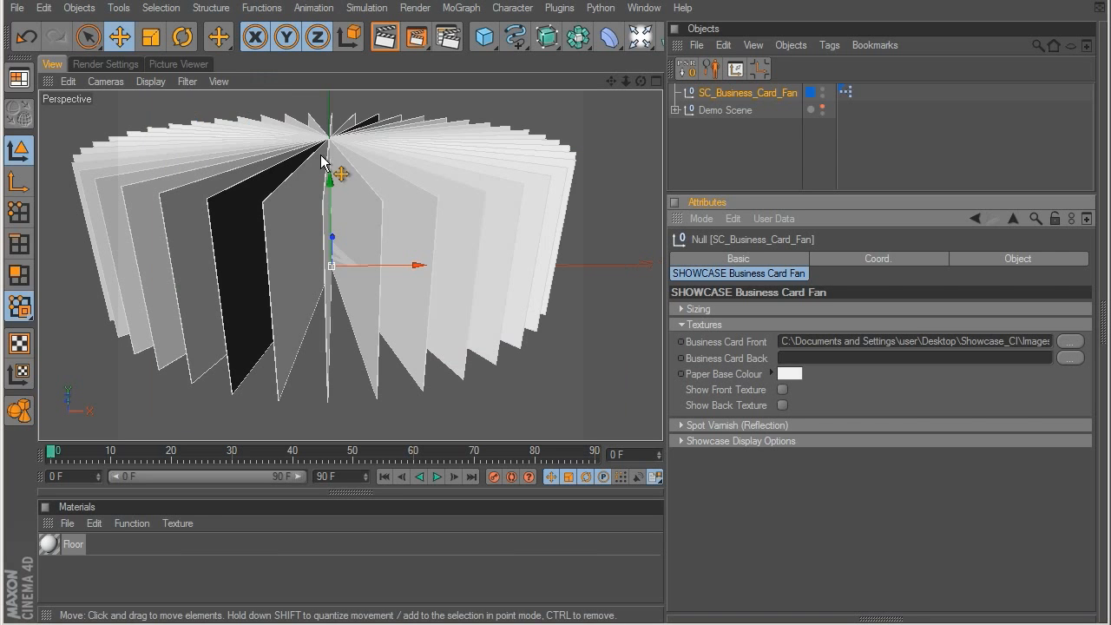
left_click(1070, 357)
double_click(360, 125)
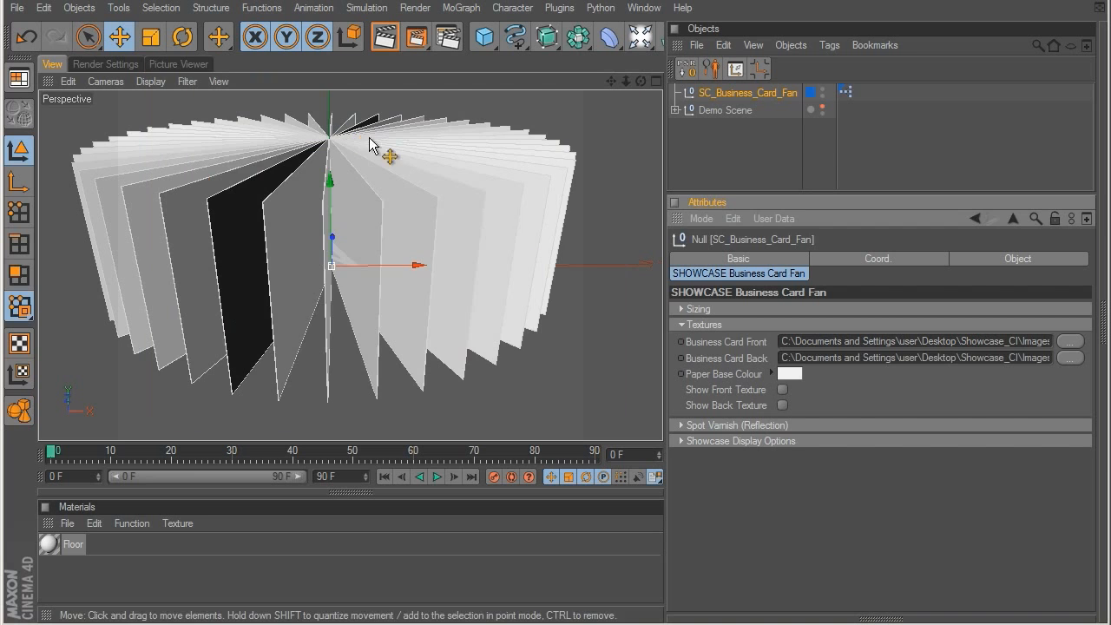
Step: Set the Paper Base Colour to pure red with RGB 255, 0, 0
left_click(795, 376)
left_click_drag(735, 351, 804, 326)
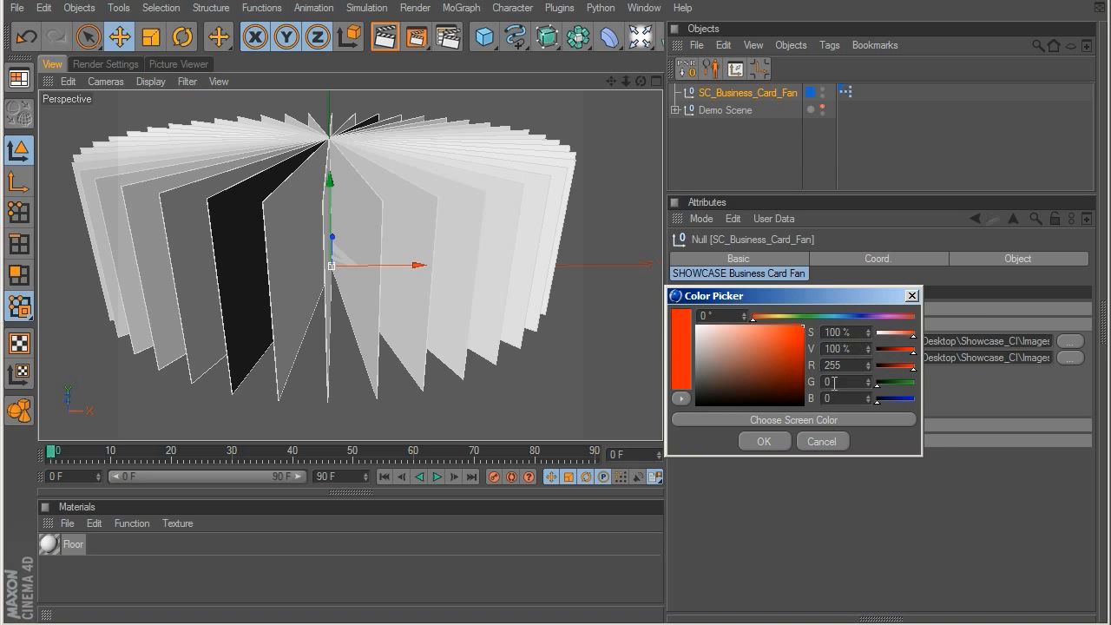
left_click(773, 439)
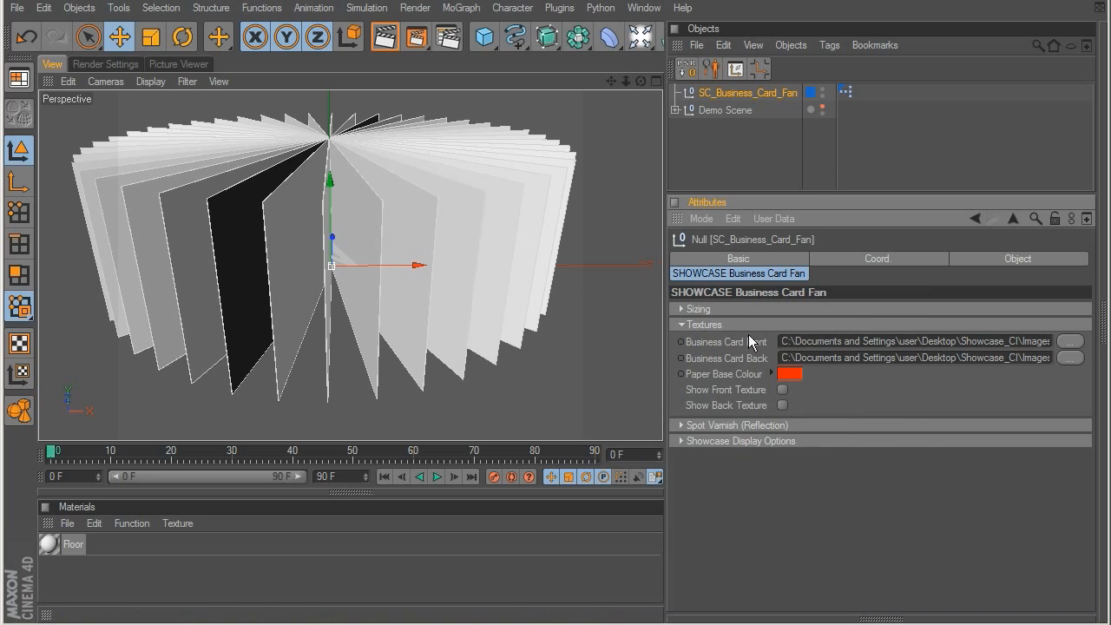
Step: Turn on Enhanced OpenGL in the perspective viewport to show the card materials
left_click_drag(418, 196, 526, 243, "alt")
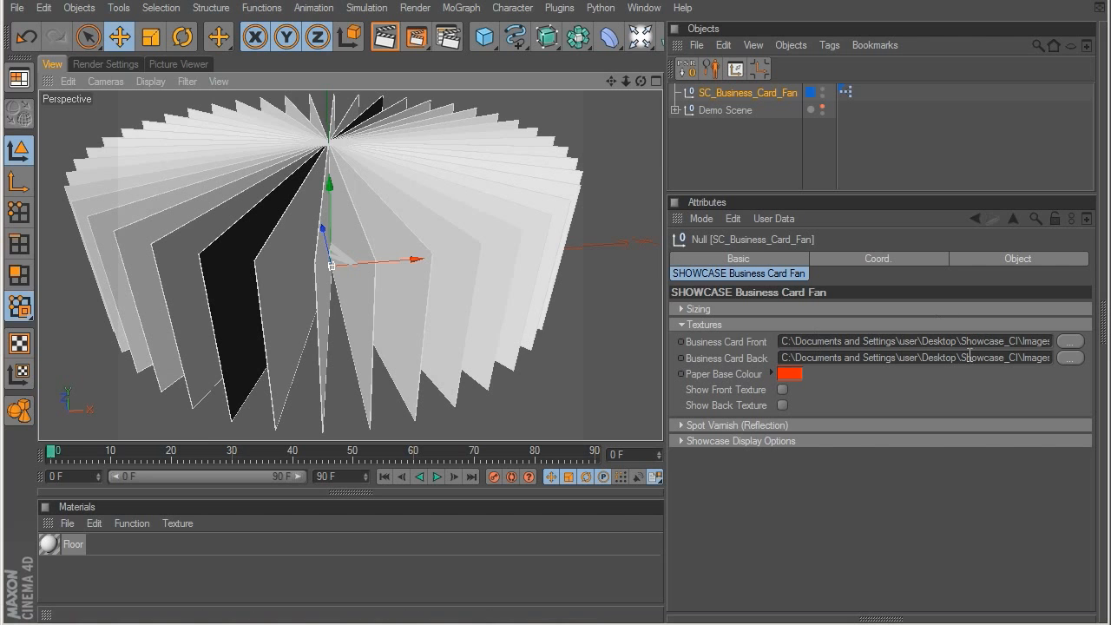
left_click(148, 83)
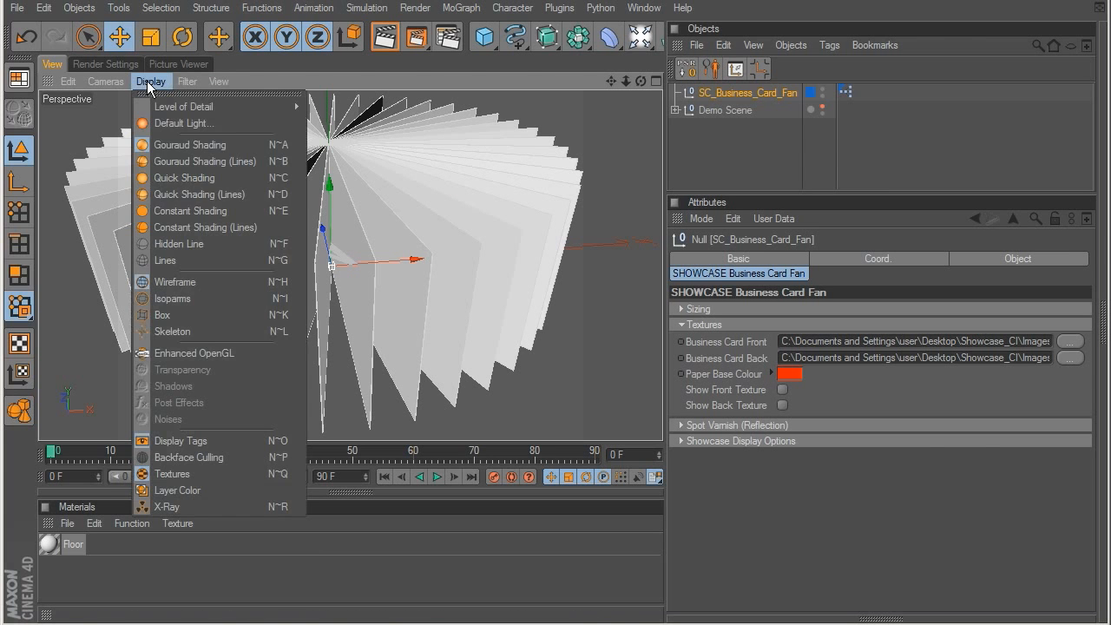
left_click(193, 354)
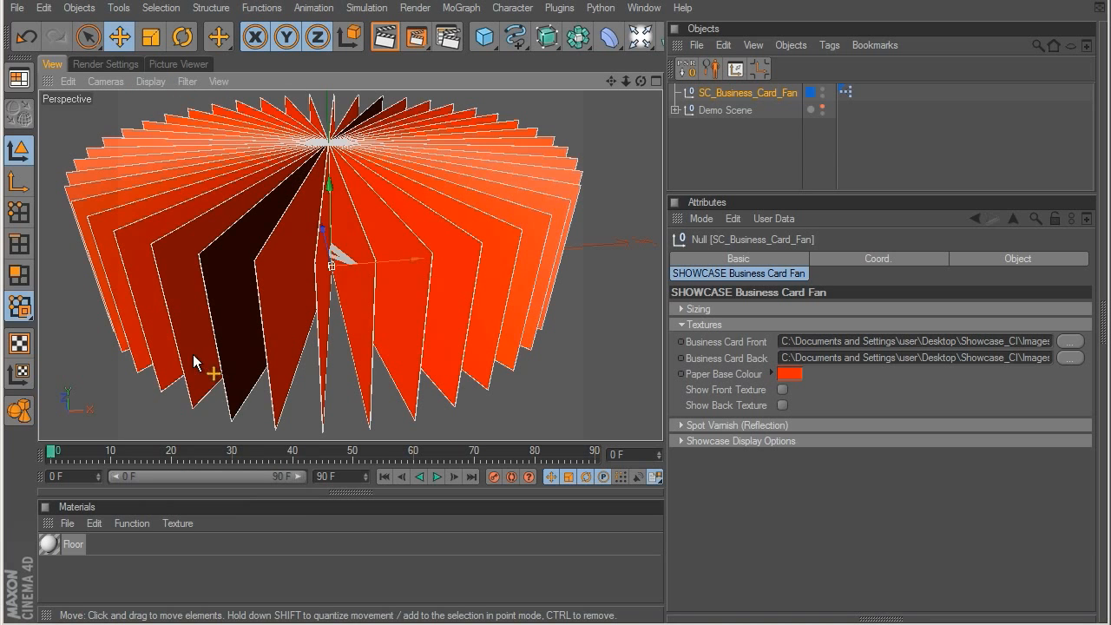
left_click_drag(485, 293, 522, 233, "alt")
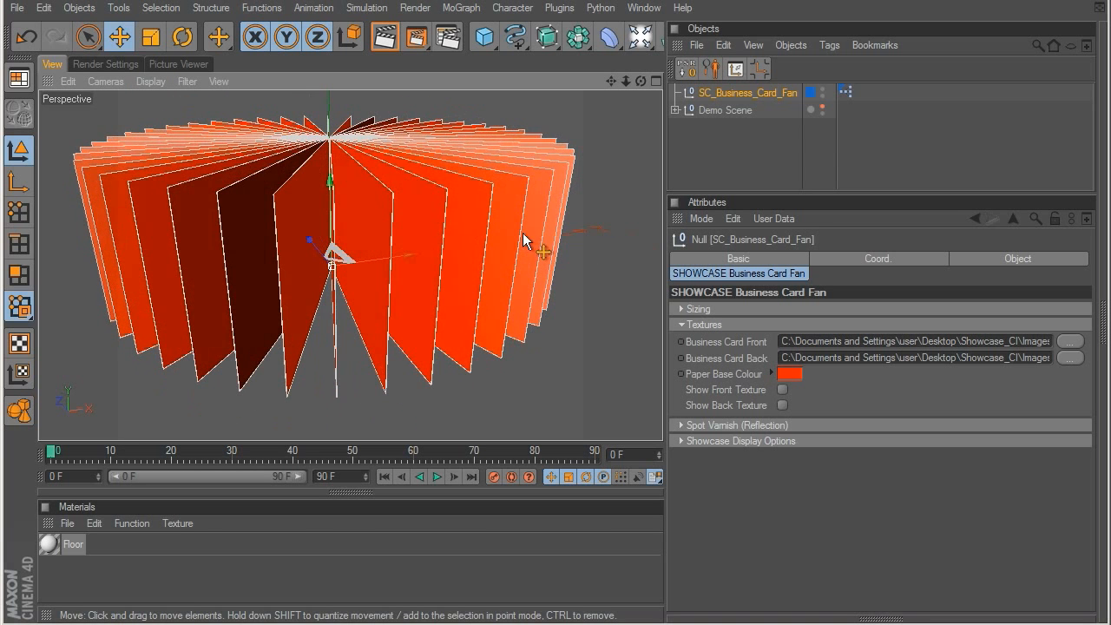
Step: Turn on the front and back textures of the business card fan
left_click(781, 391)
left_click_drag(486, 250, 404, 238, "alt")
left_click(782, 405)
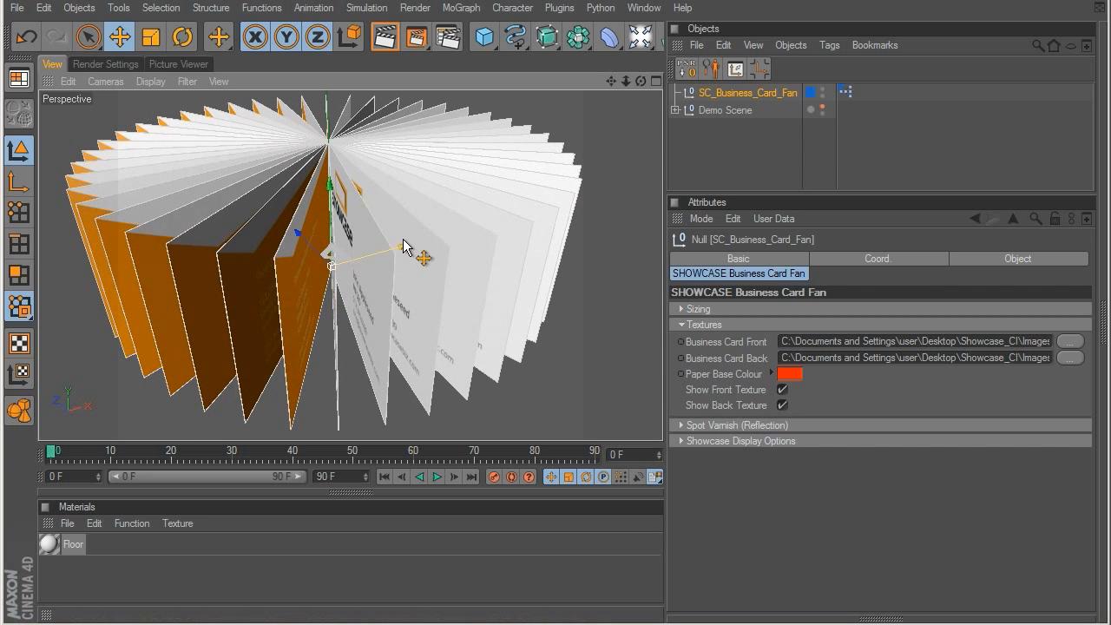
Step: Try a different Card Size X in the Sizing settings, undo it, and set Card Size Y to 148
left_click(682, 324)
left_click(681, 309)
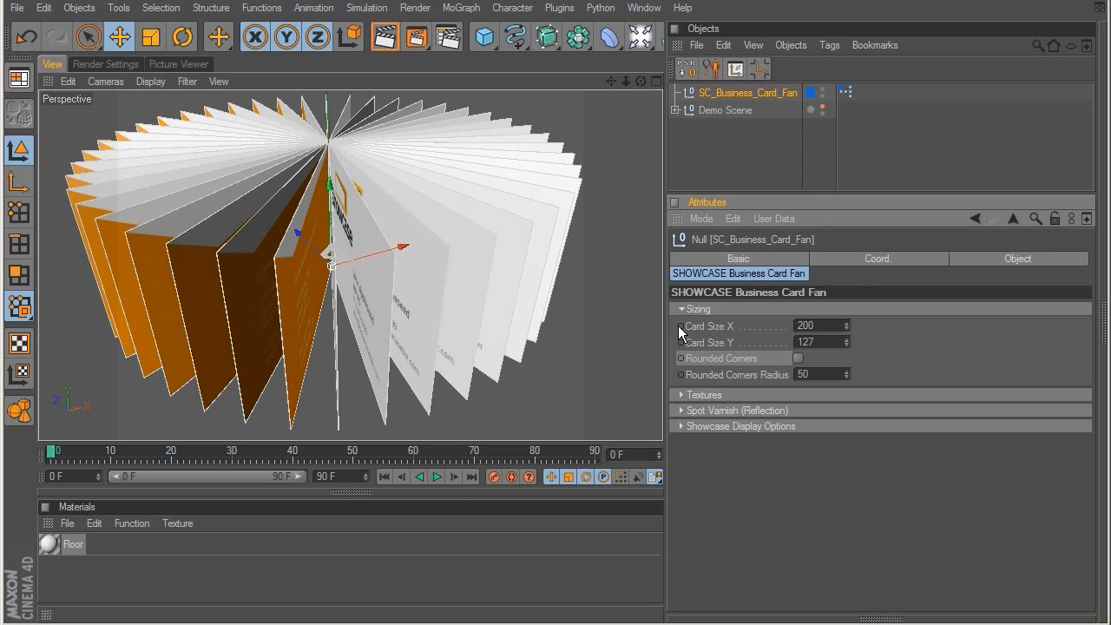
left_click_drag(848, 198, 904, 34)
key("ctrl+z")
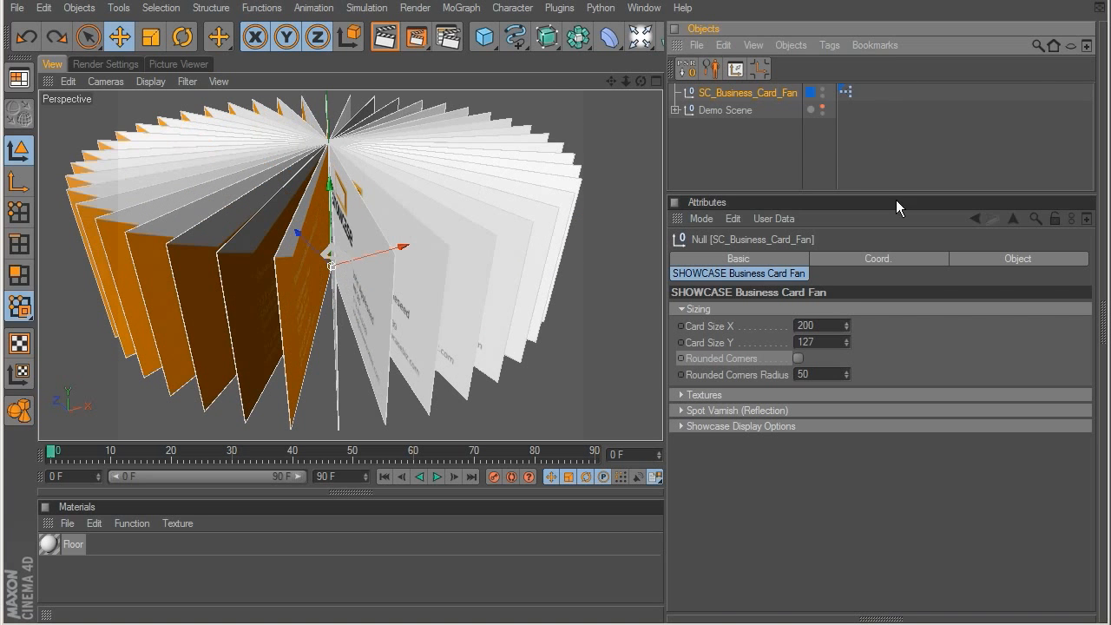
left_click_drag(847, 340, 820, 286)
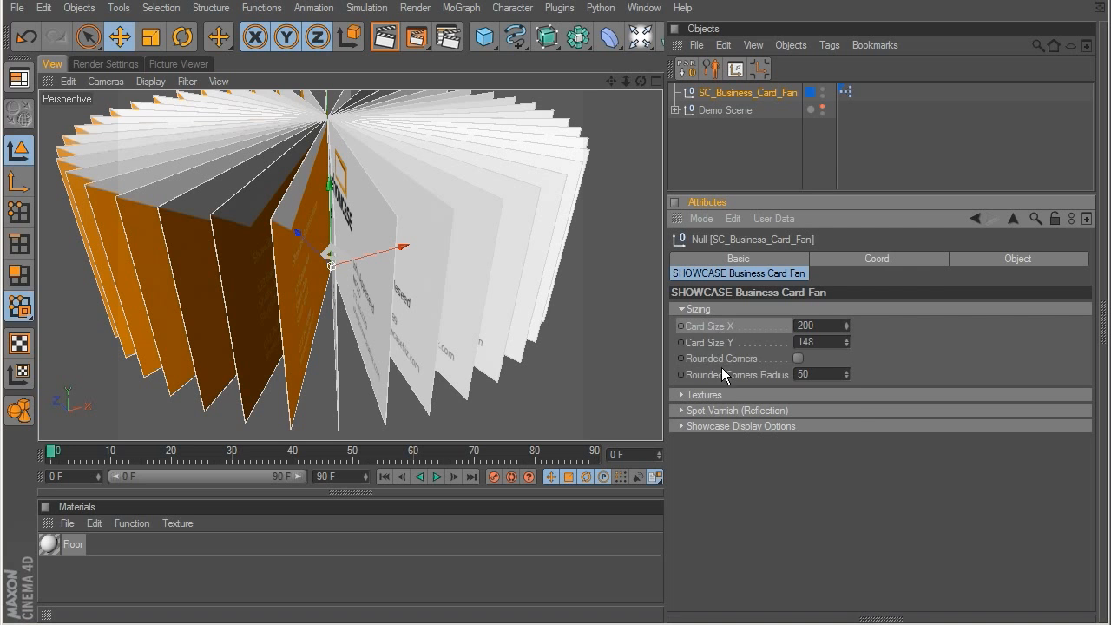
Step: Reset the fan's sizing parameters to their default values
right_click(709, 329)
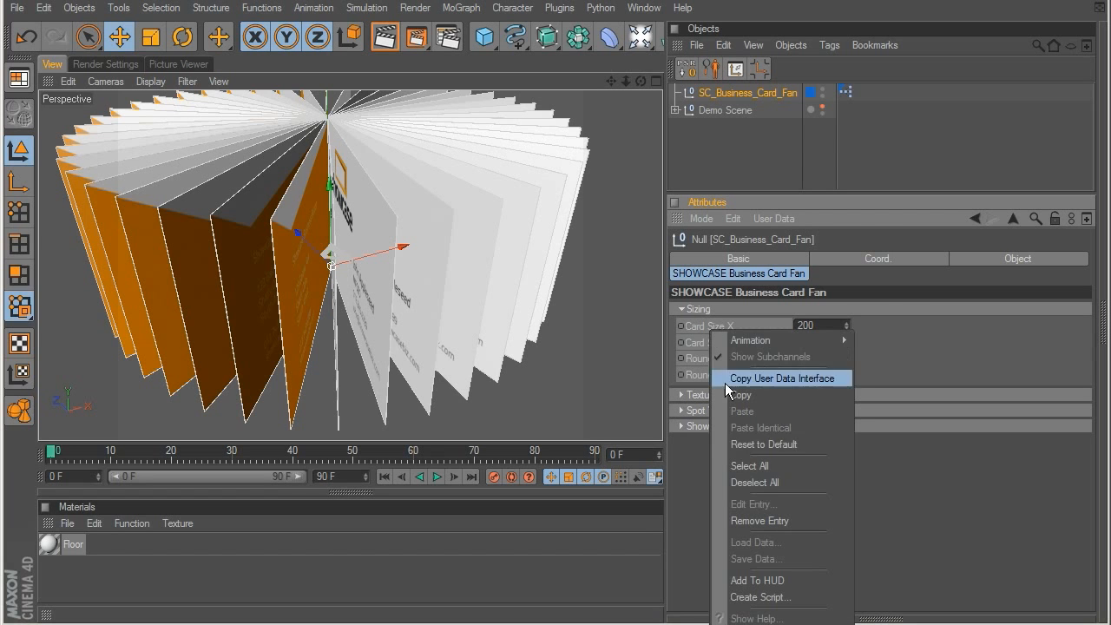
left_click(764, 444)
scroll(453, 323, "up", 3)
left_click_drag(446, 307, 522, 287, "alt")
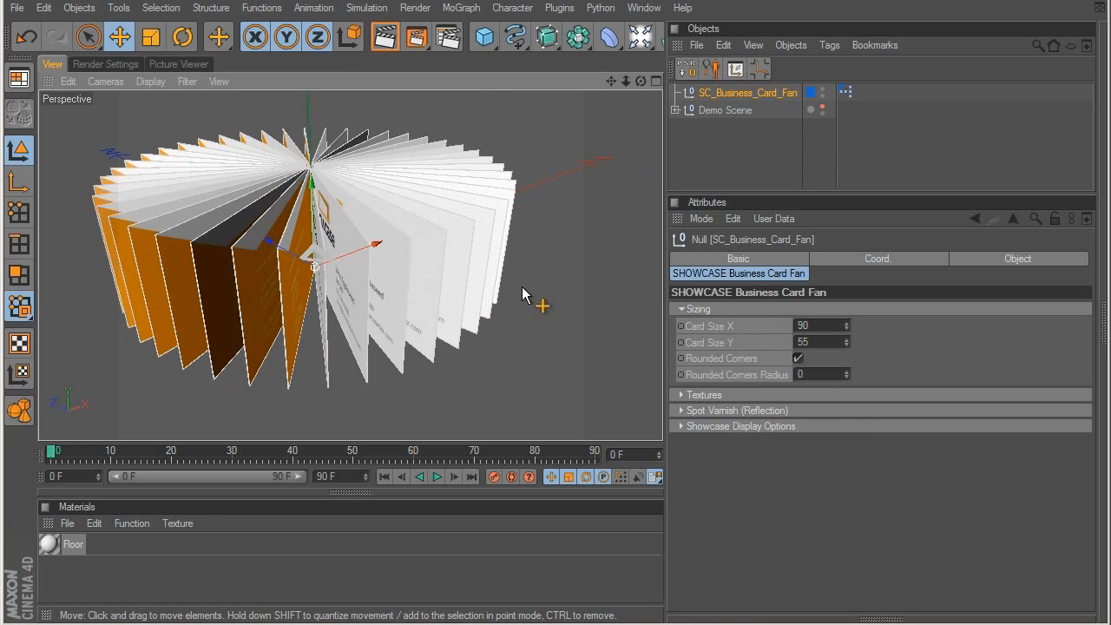
Step: Load Business_Card_Front_REFL.jpg as the fan's front spot varnish and set its blur reflection to 29%
left_click(679, 311)
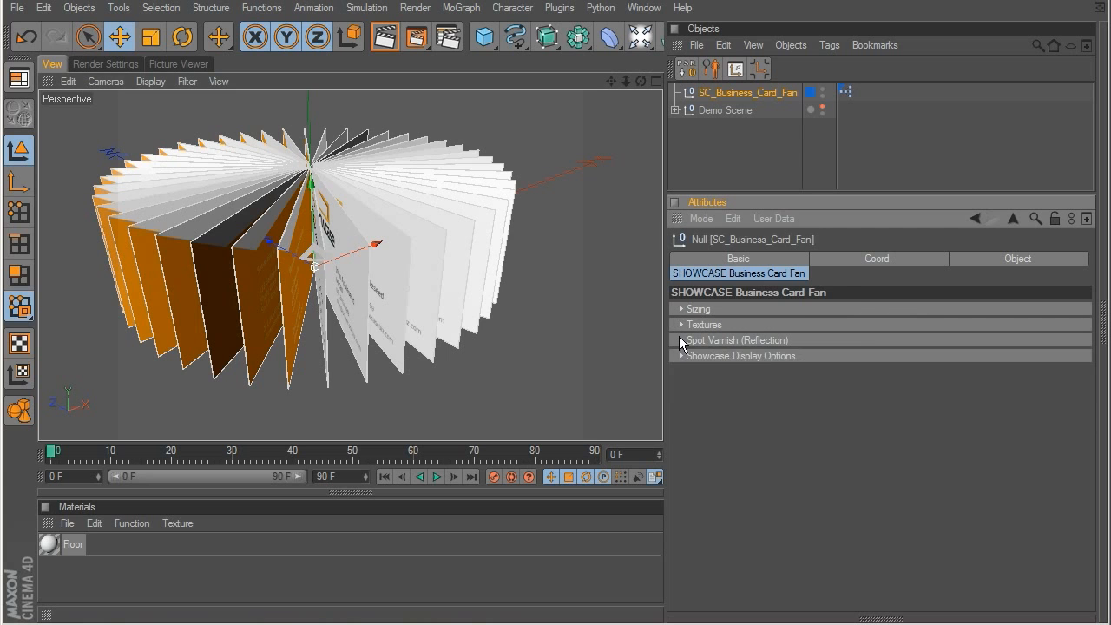
left_click(680, 340)
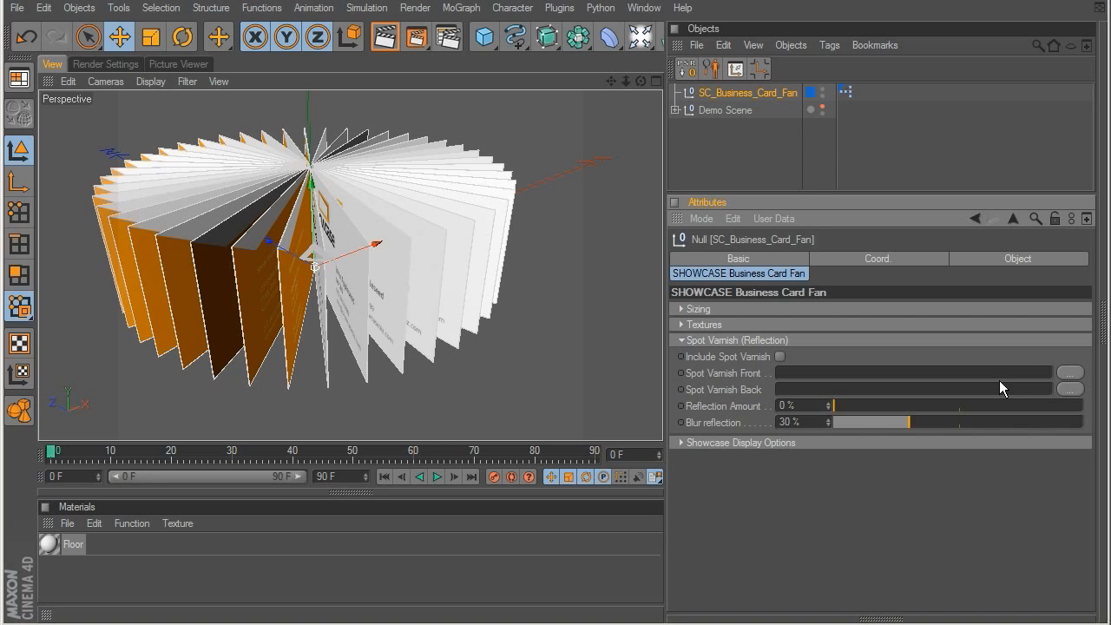
left_click(1065, 374)
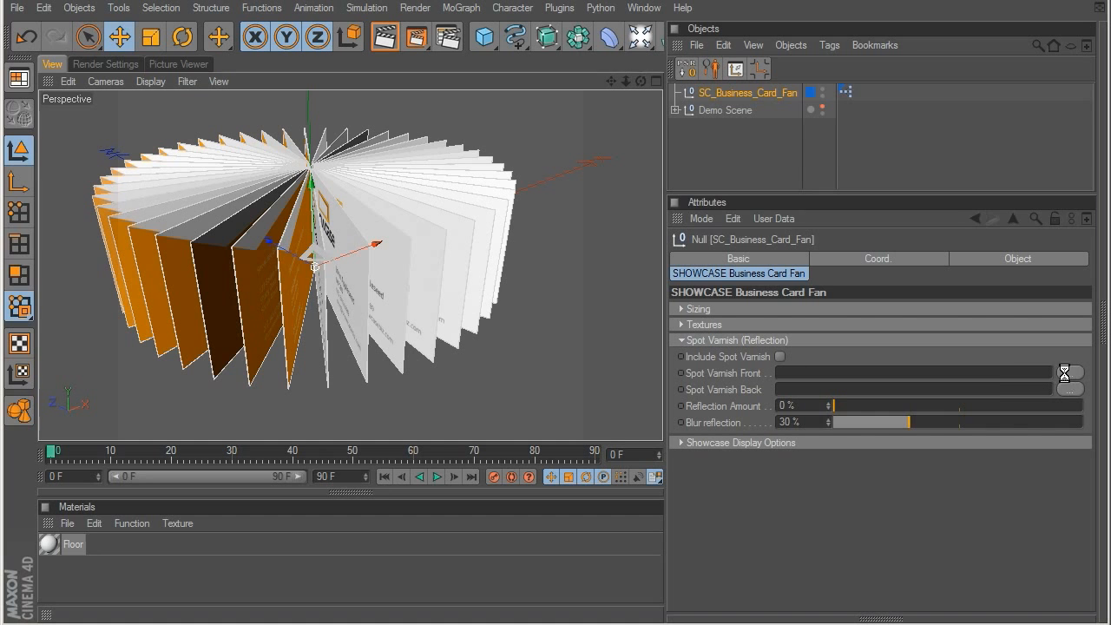
left_click(322, 154)
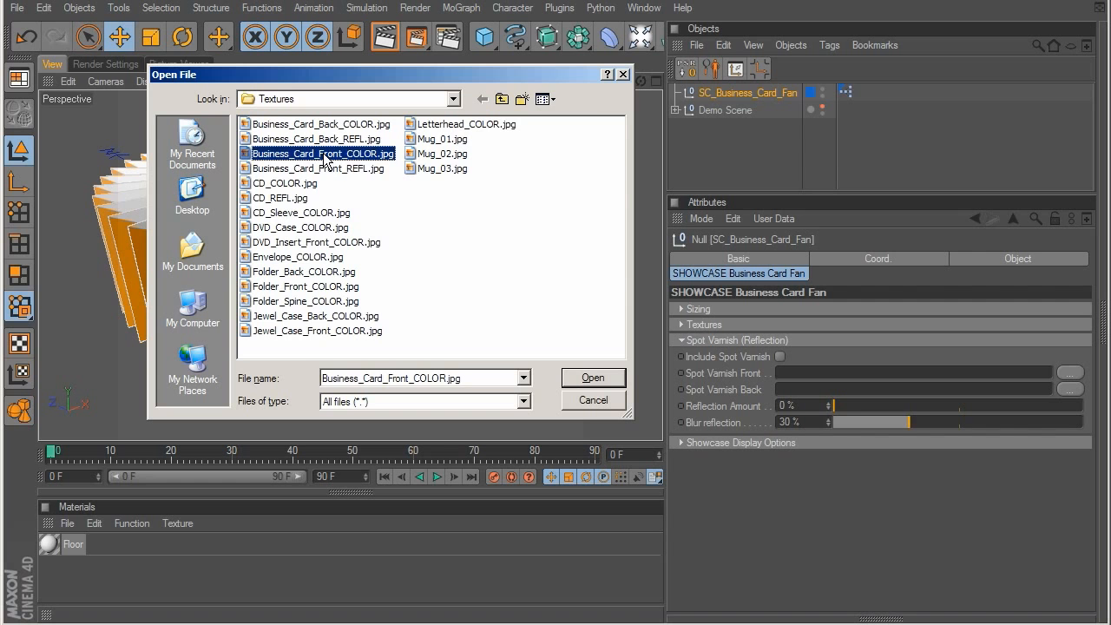
left_click(557, 100)
left_click(572, 113)
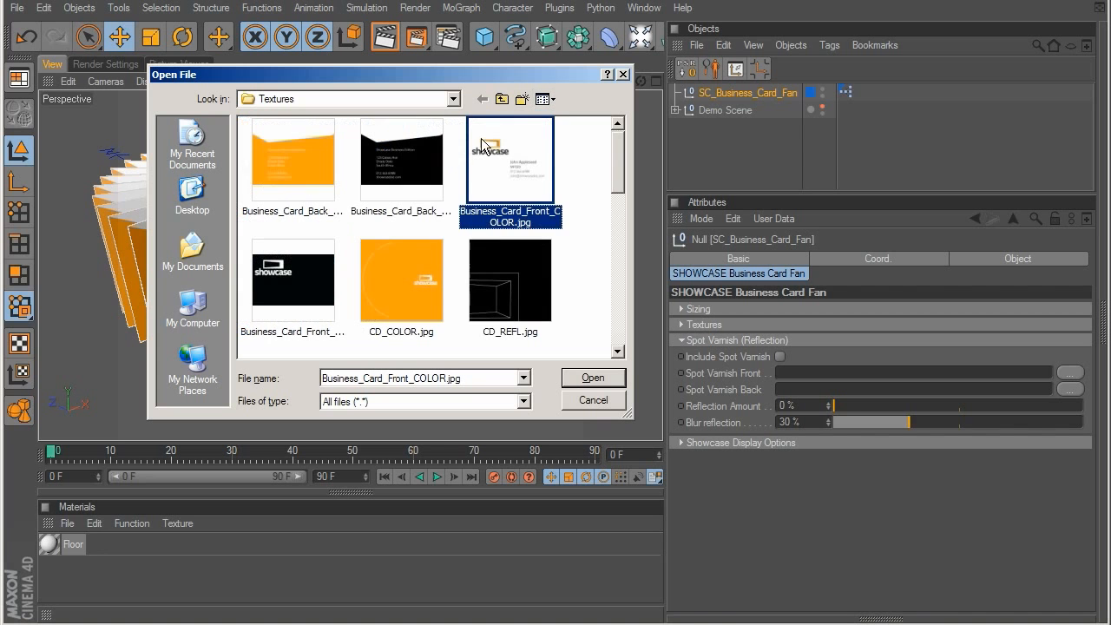
left_click(317, 262)
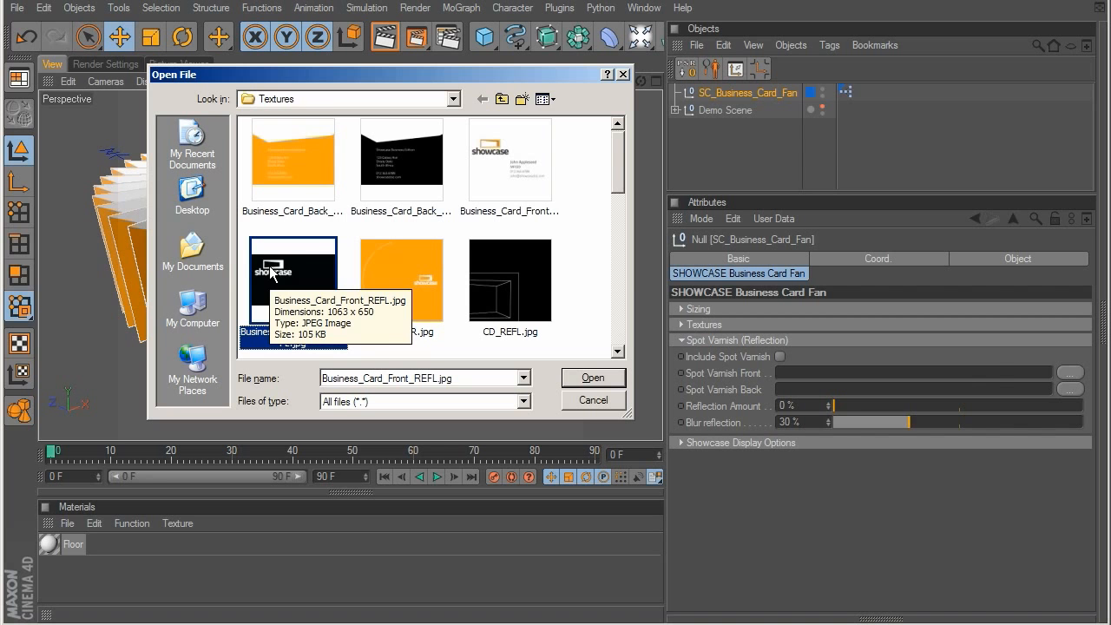
double_click(319, 265)
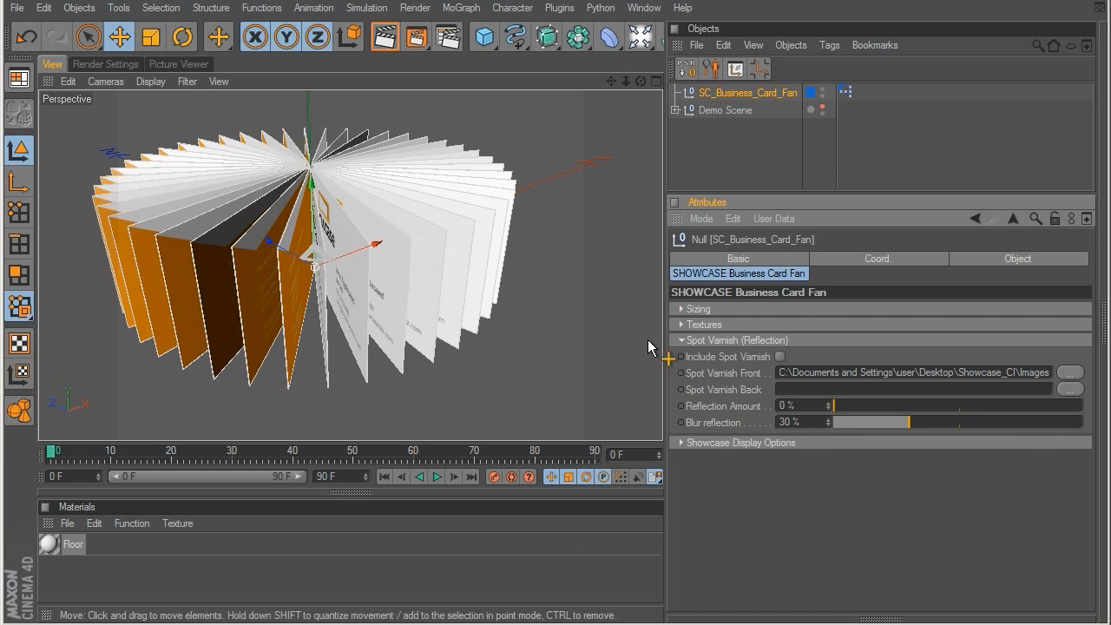
left_click_drag(921, 426, 907, 428)
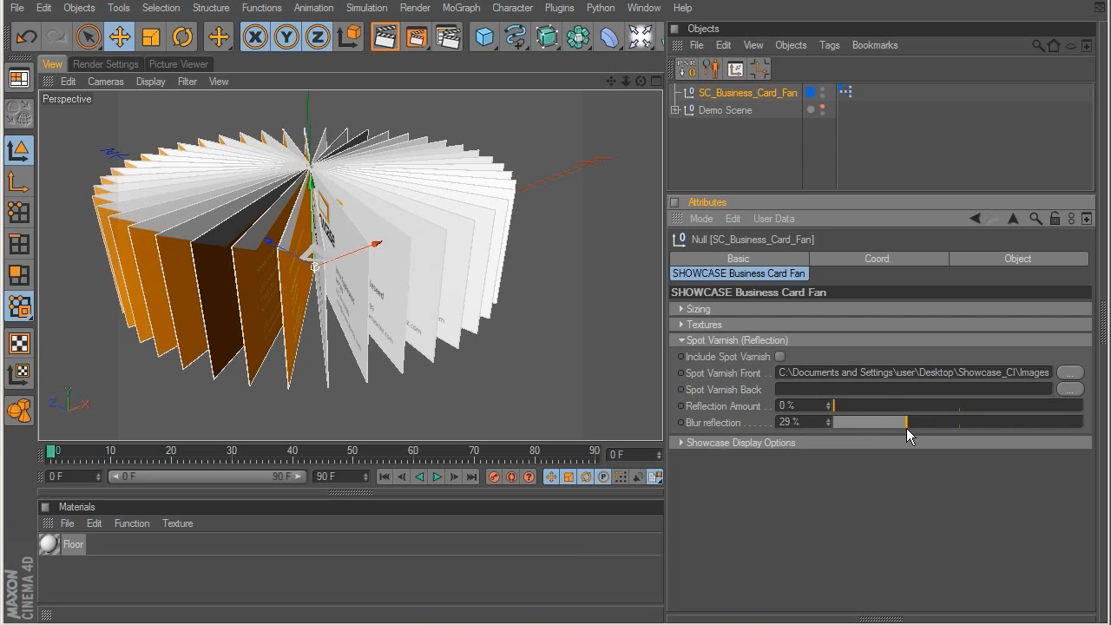
left_click(682, 340)
Step: Set the fan's display options to 40 cards with an inner radius of 50.8
left_click(681, 356)
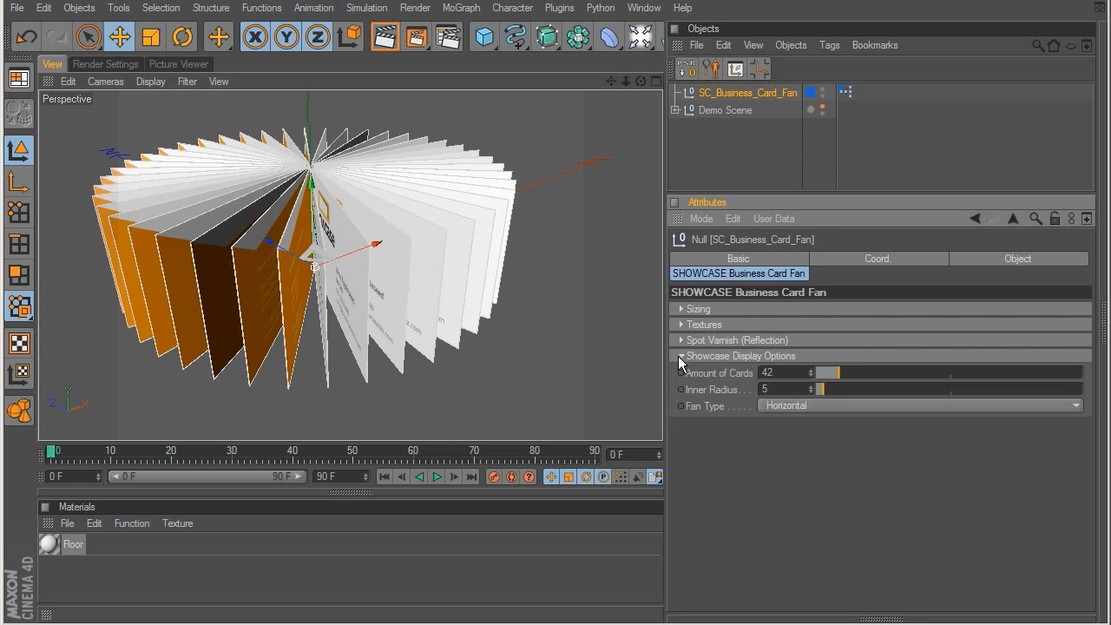
left_click_drag(827, 370, 926, 390)
left_click_drag(899, 391, 884, 395)
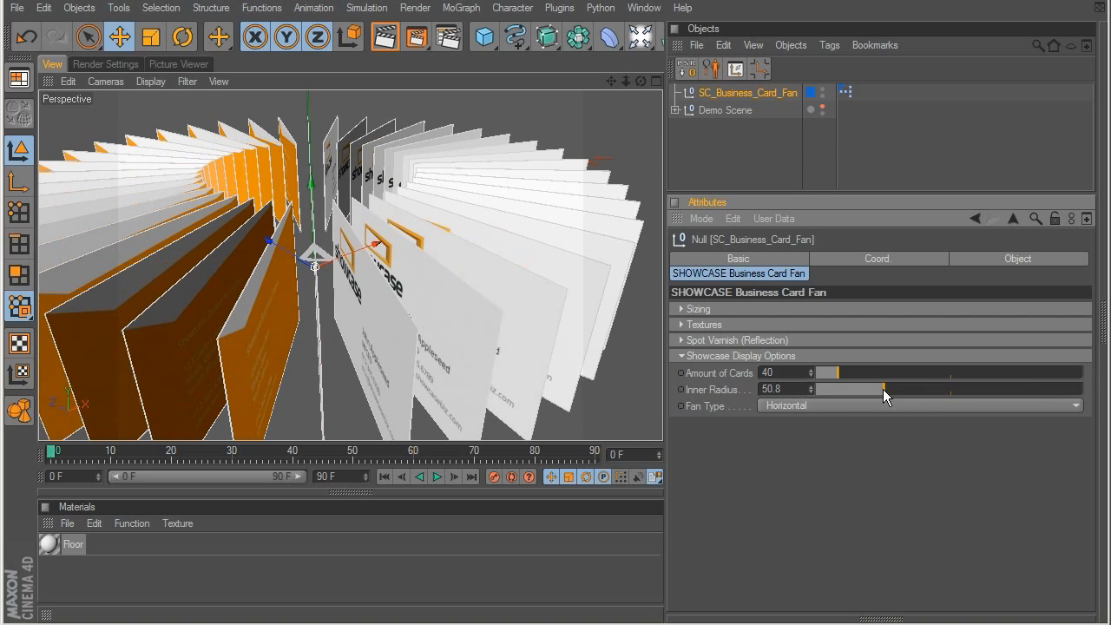
Step: Switch the fan type to Veritcal and set the amount of cards to 104 and the inner radius to 18.4
left_click(815, 407)
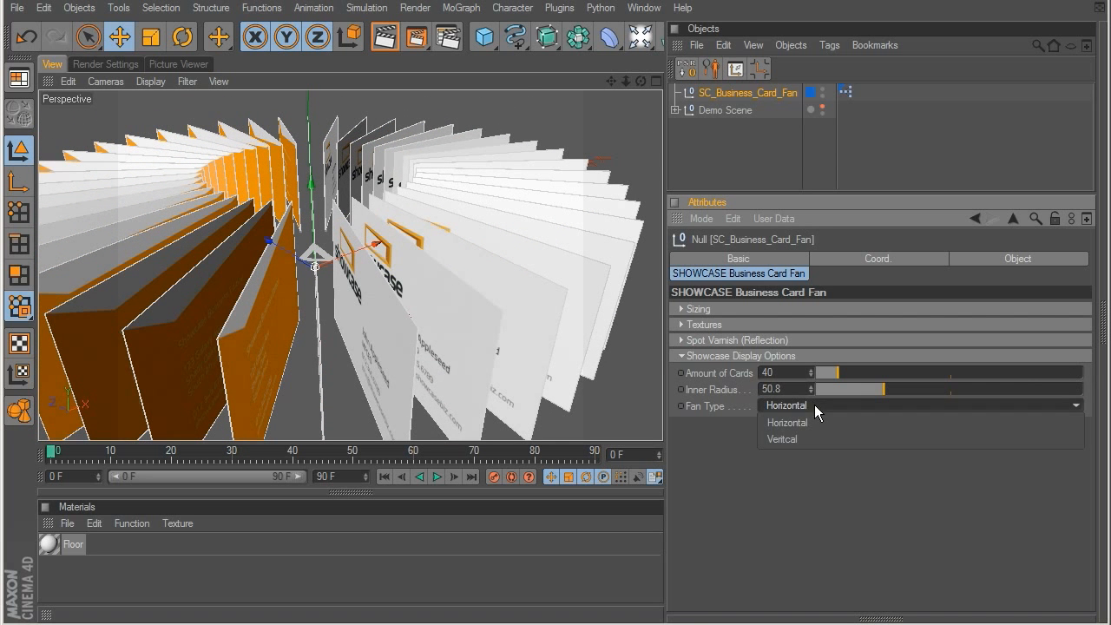
left_click(814, 440)
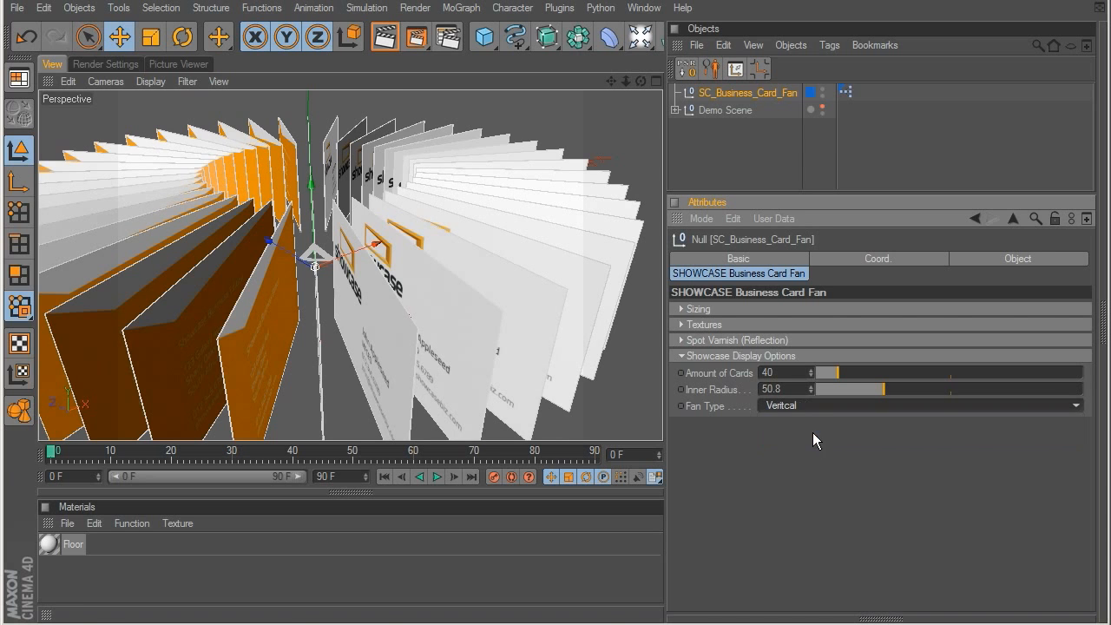
left_click_drag(405, 233, 573, 265, "alt")
mouse_move(834, 373)
left_mouse_down()
mouse_move(877, 372)
mouse_move(881, 390)
mouse_move(841, 393)
left_mouse_up()
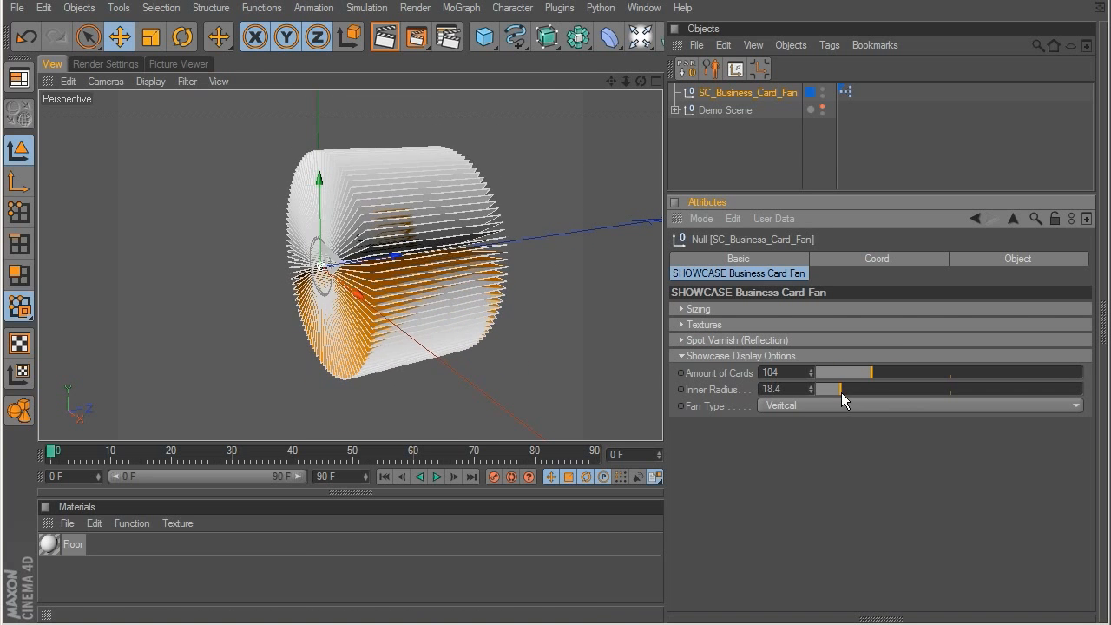
Step: Delete the business card fan from the scene
left_click(719, 160)
left_click_drag(408, 272, 523, 194, "alt")
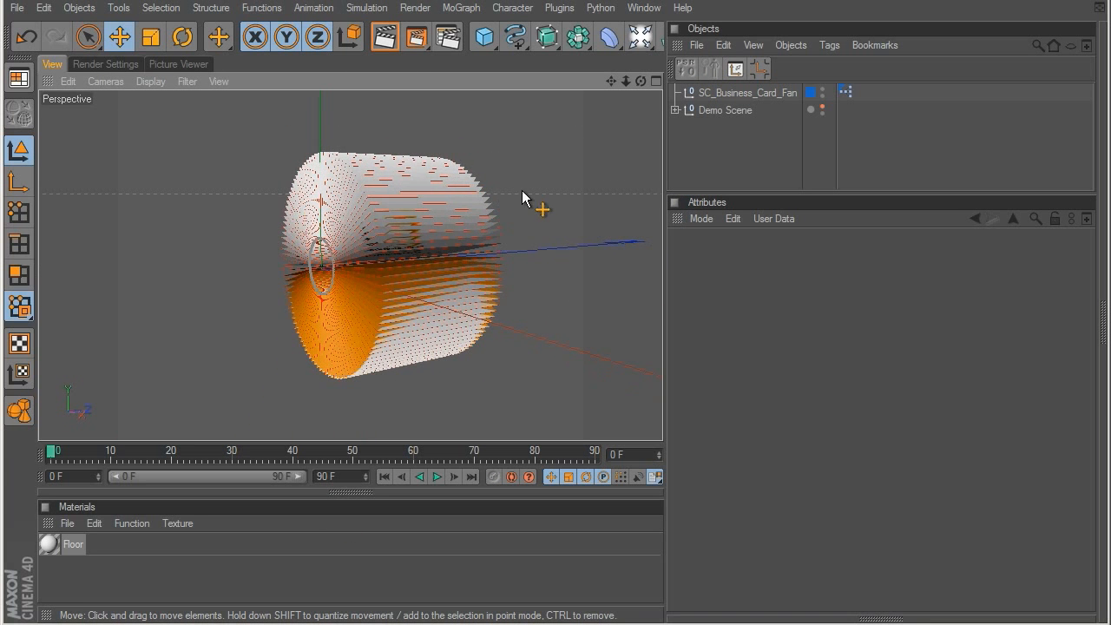
left_click(734, 90)
key("Delete")
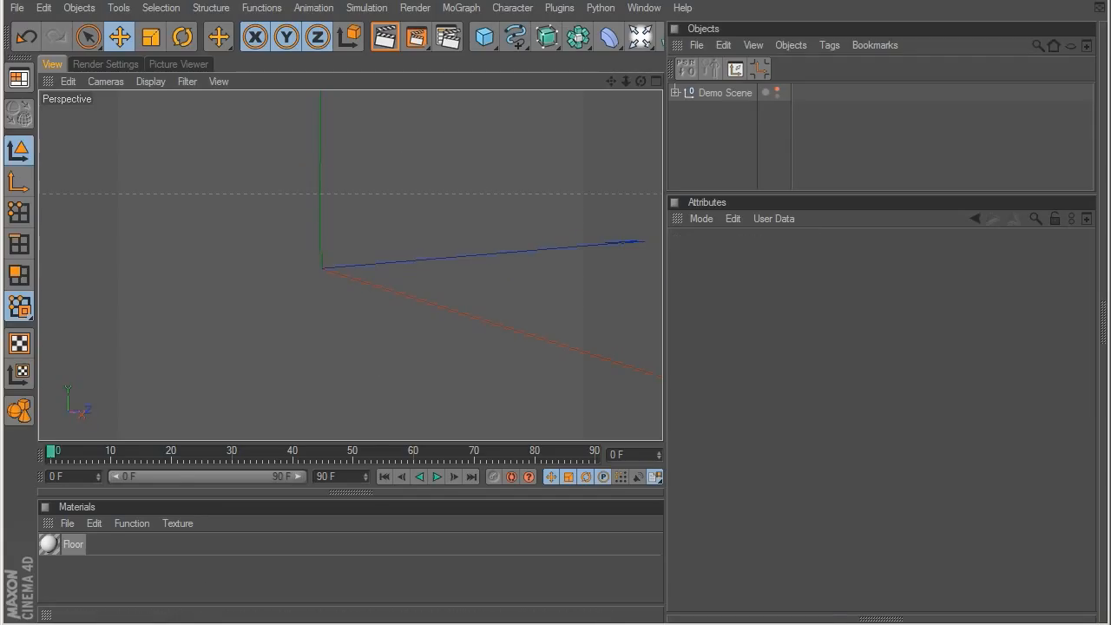
Step: Load the SC Business Card Grid preset from the SHOWCASE Business Cards presets into the scene
key("shift+F8")
left_click(484, 415)
left_click_drag(486, 343, 474, 68)
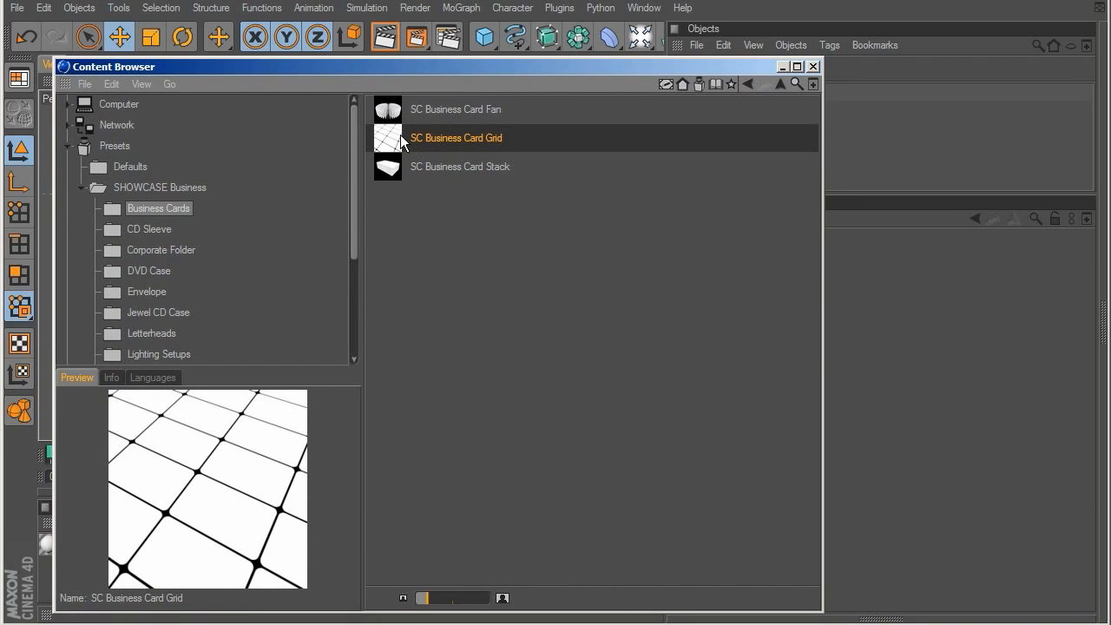
double_click(439, 138)
left_click(781, 66)
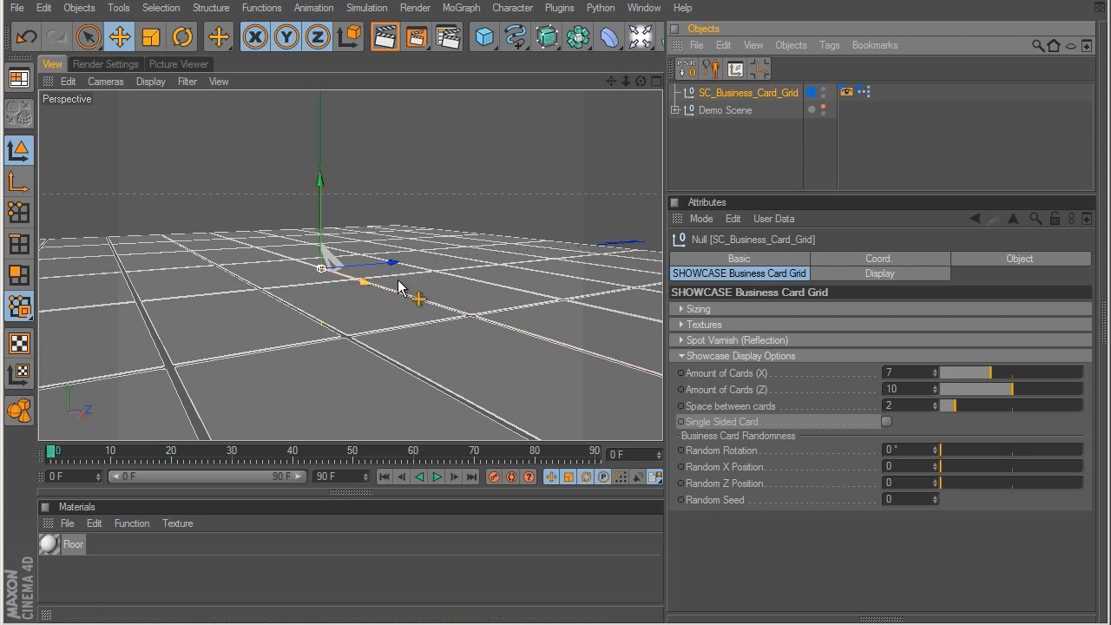
Step: Try different Card Size X and Card Size Y values for the grid, undoing each change
left_click(681, 357)
left_click_drag(304, 278, 686, 458, "alt")
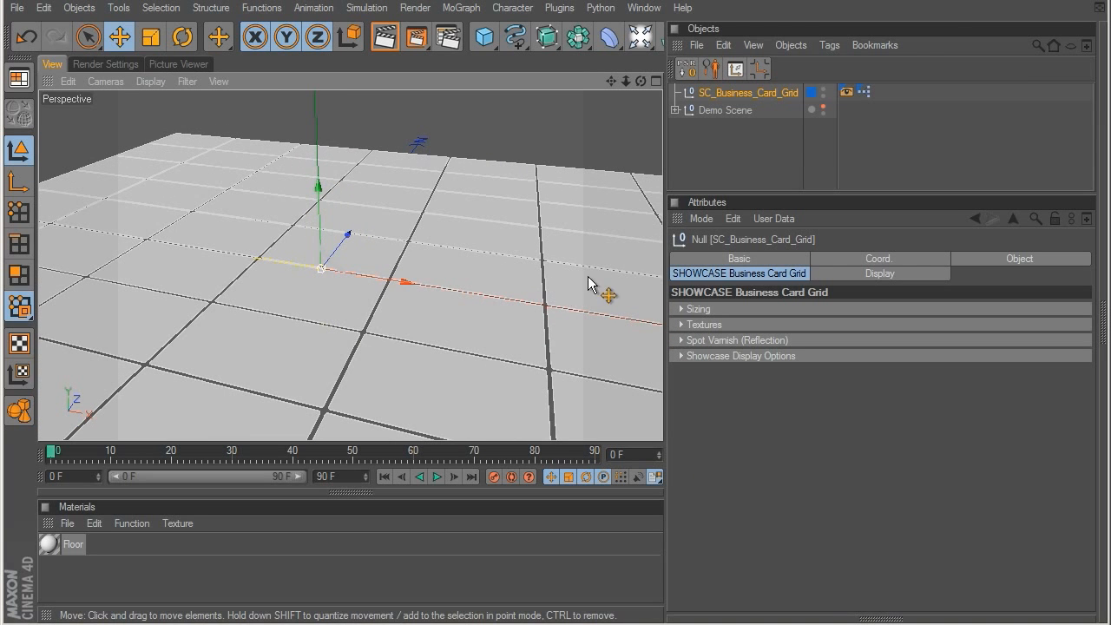
left_click(682, 309)
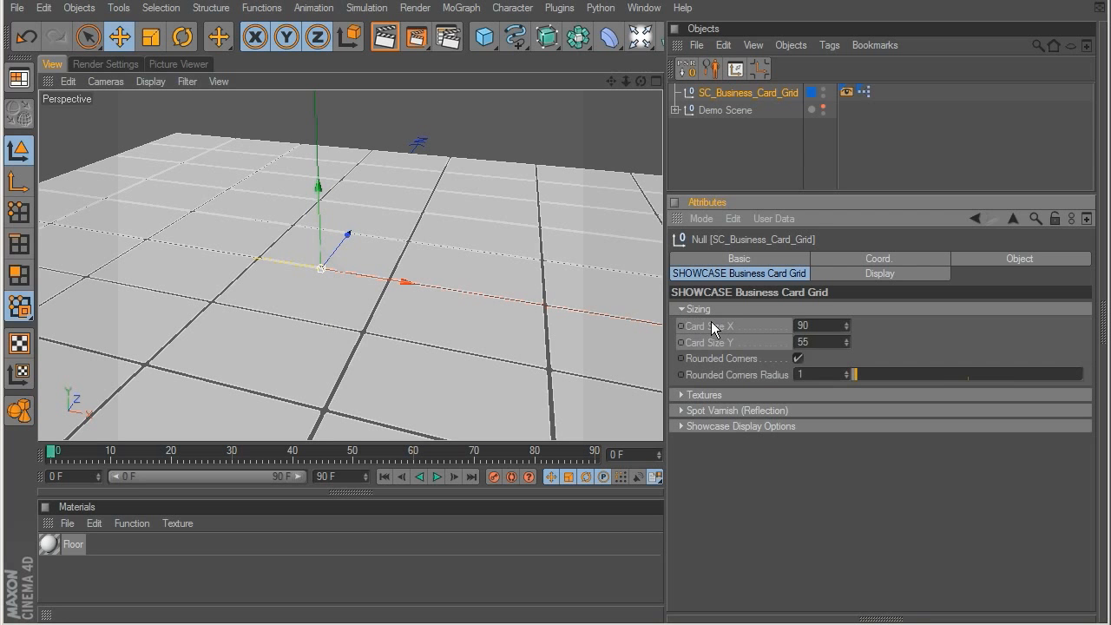
left_click_drag(847, 325, 845, 302)
key("ctrl+z")
left_click_drag(848, 346, 848, 297)
key("ctrl+z")
Step: Increase the rounded corners radius of the grid's cards
mouse_move(883, 371)
left_mouse_down()
mouse_move(958, 372)
mouse_move(870, 378)
left_mouse_up()
left_click(681, 310)
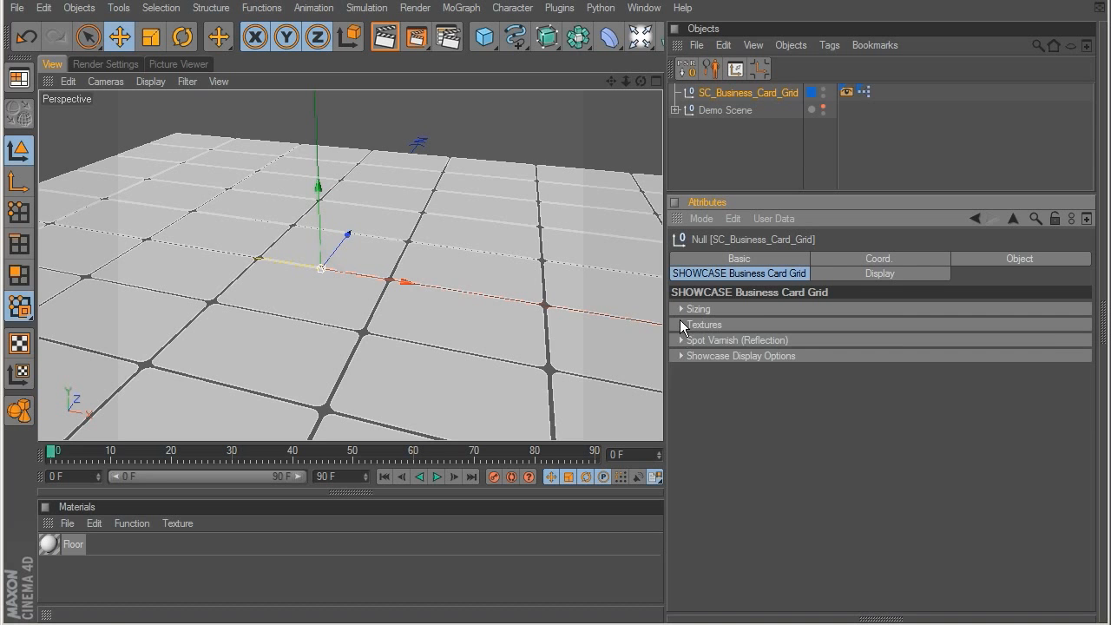
Step: Load Business_Card_Front_COLOR.jpg as the grid's front texture and Business_Card_Back_COLOR.jpg as its back texture
left_click(681, 324)
left_click(1069, 341)
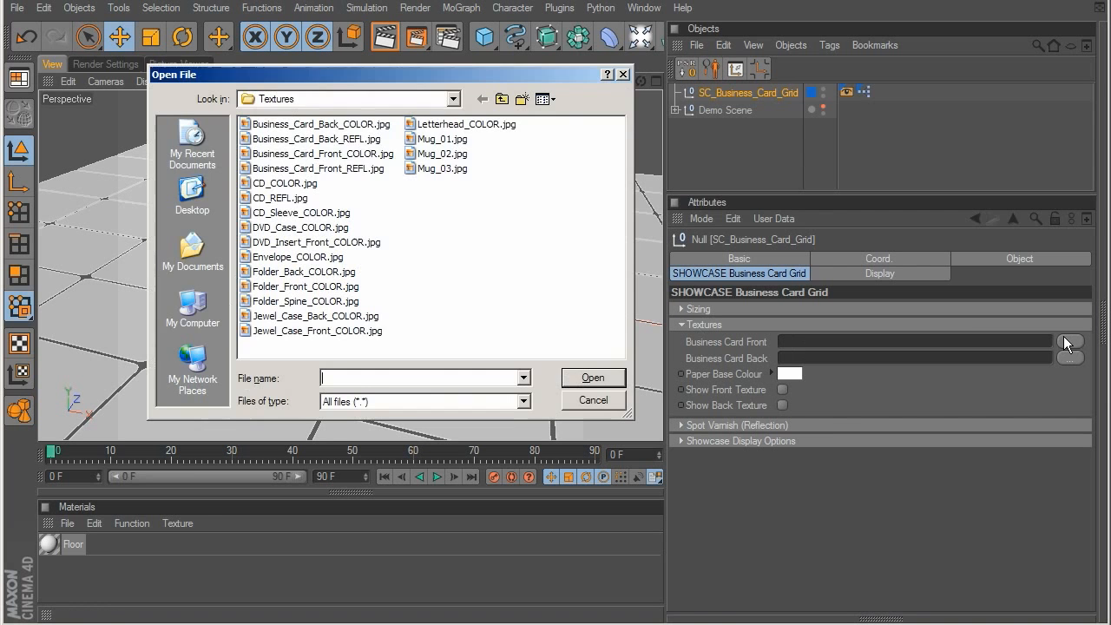
double_click(357, 155)
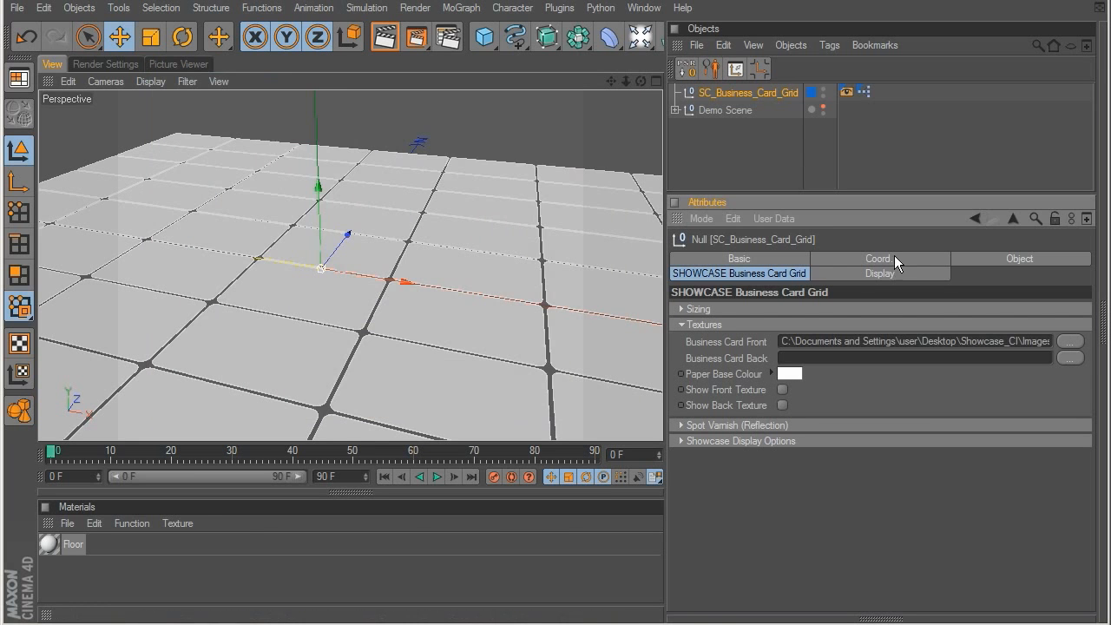
left_click(1068, 357)
double_click(351, 124)
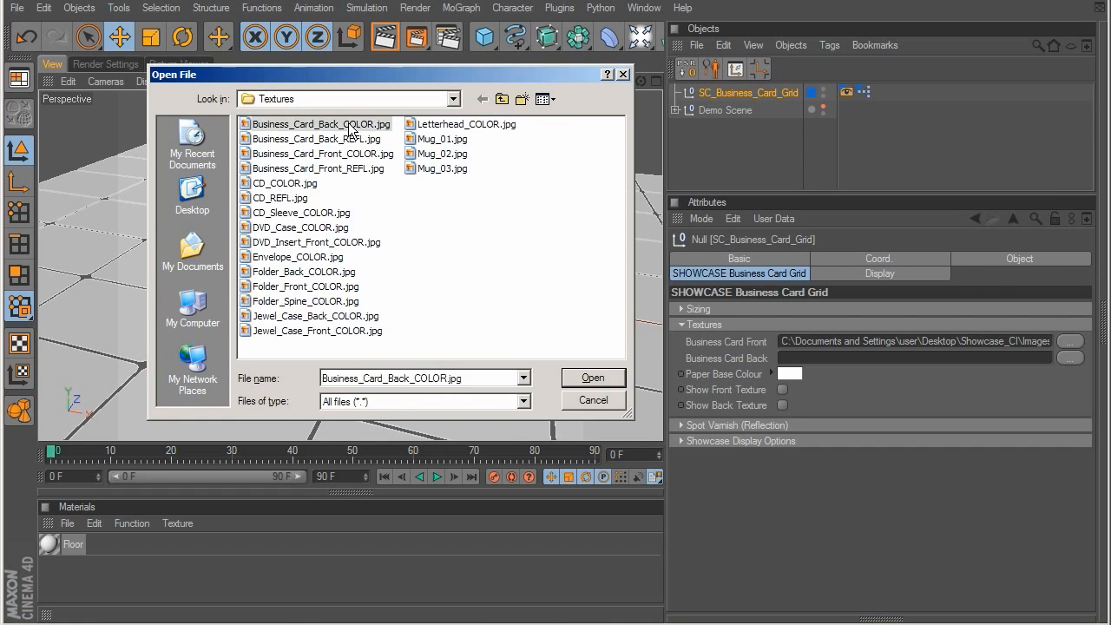
Step: Show both the front and back textures on the grid's cards
left_click(779, 389)
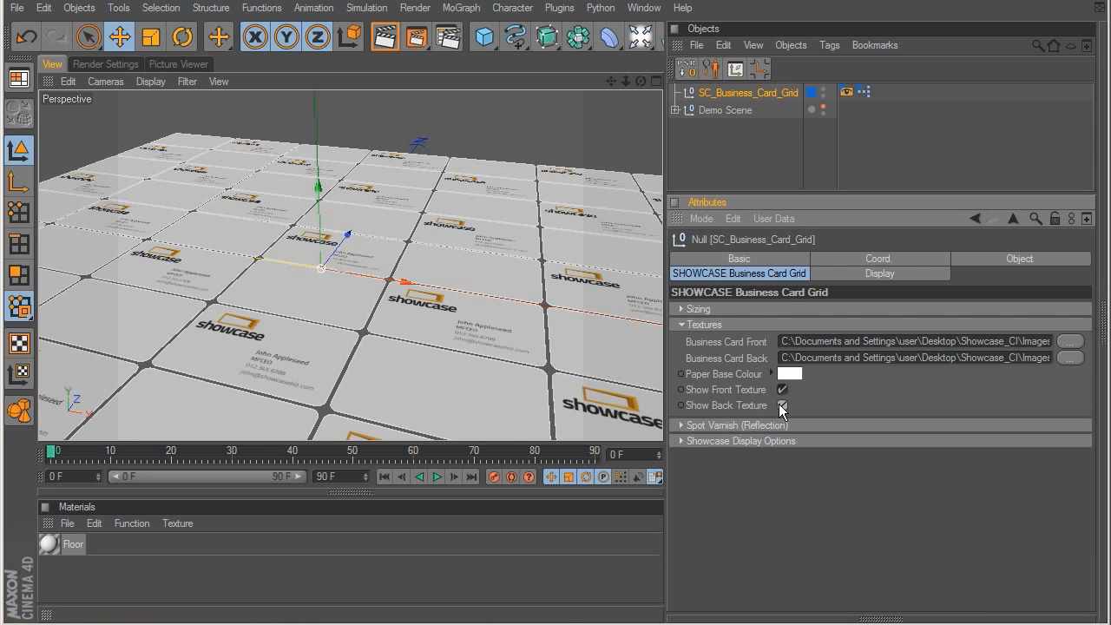
left_click(779, 404)
middle_click_drag(463, 258, 436, 206, "alt")
Step: Set the grid to 7 cards in X and 8 in Z, with a space of 4 between cards
left_click(682, 325)
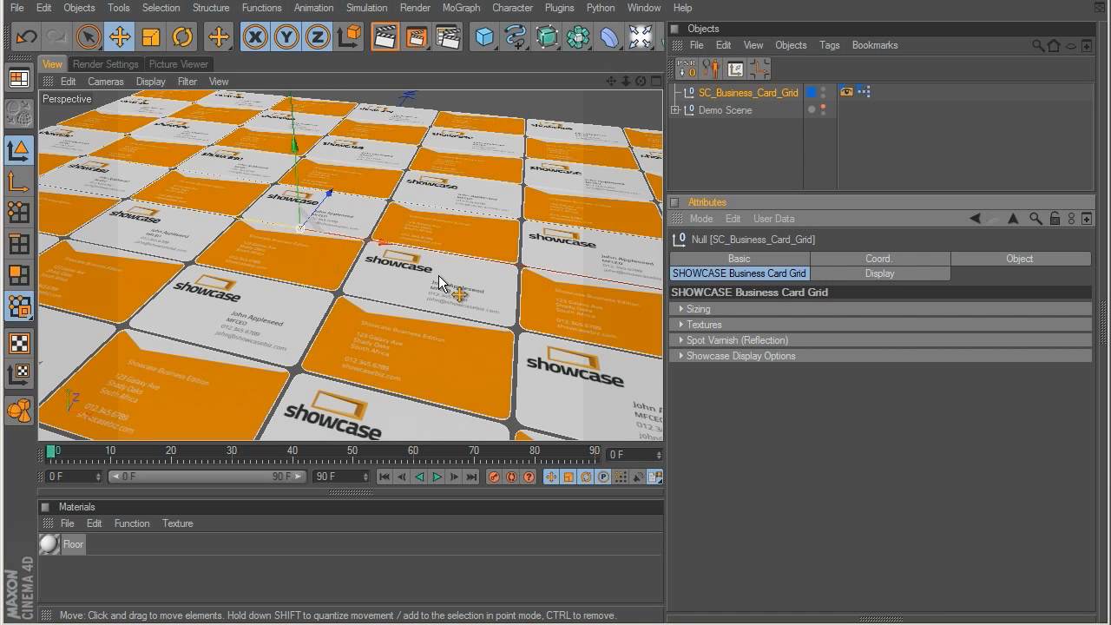
left_click(682, 340)
left_click(680, 341)
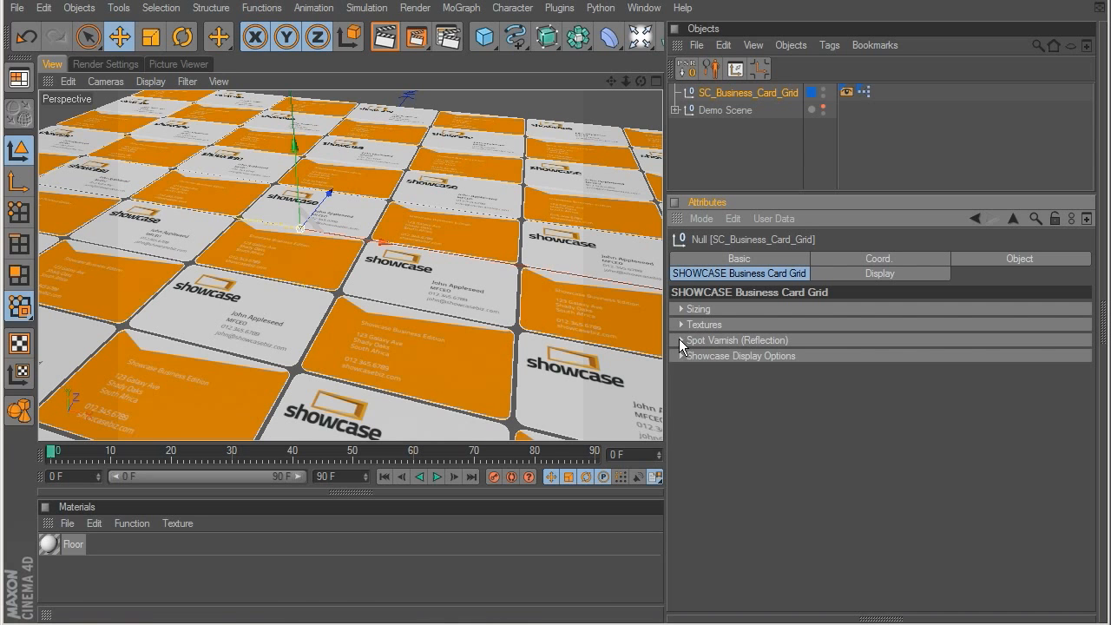
left_click(680, 356)
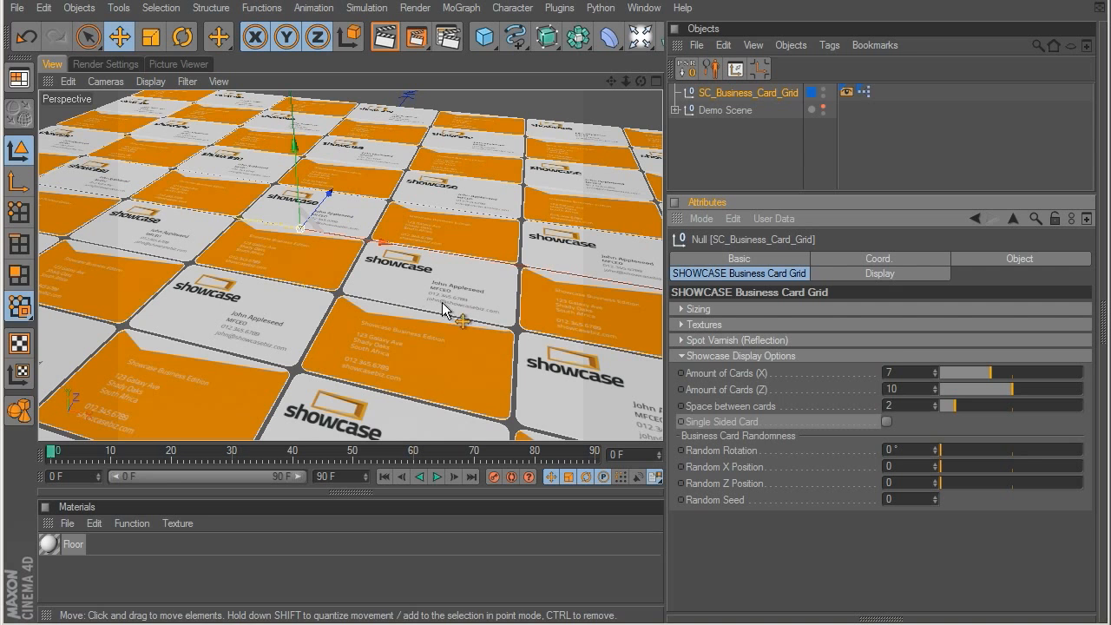
left_click(936, 370)
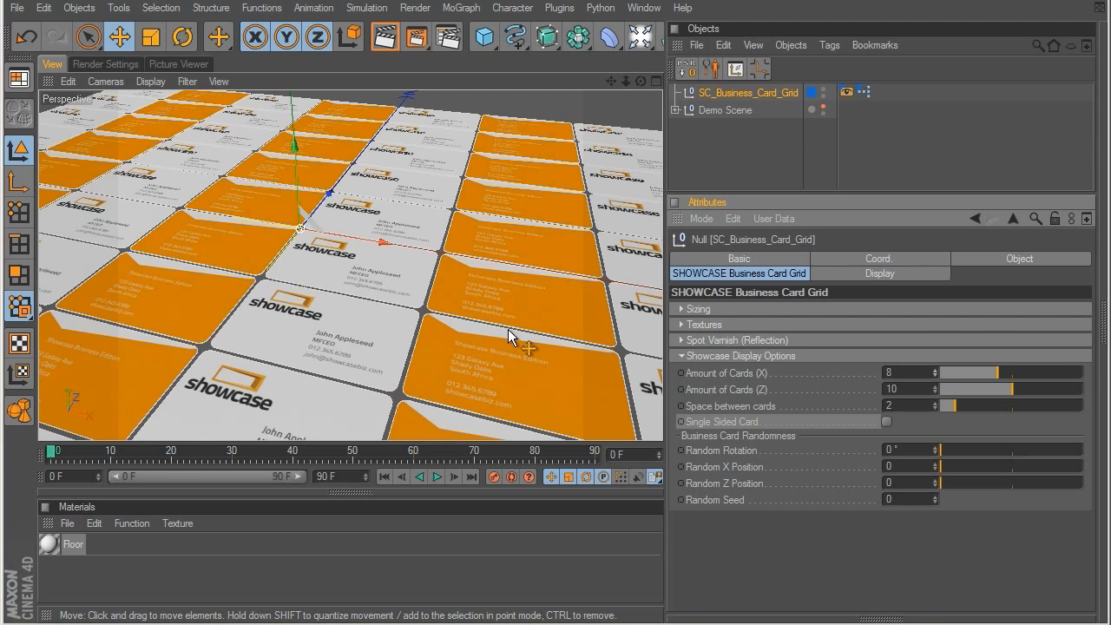
left_click_drag(937, 368, 969, 418)
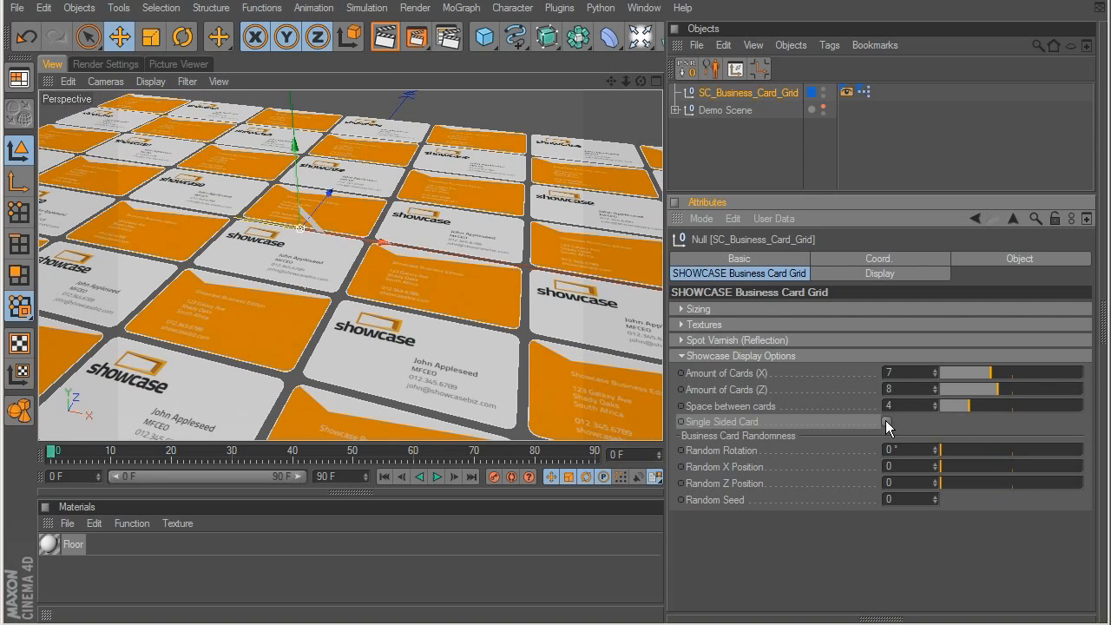
Step: Try the single-sided card option on the grid and turn it off again
left_click(887, 422)
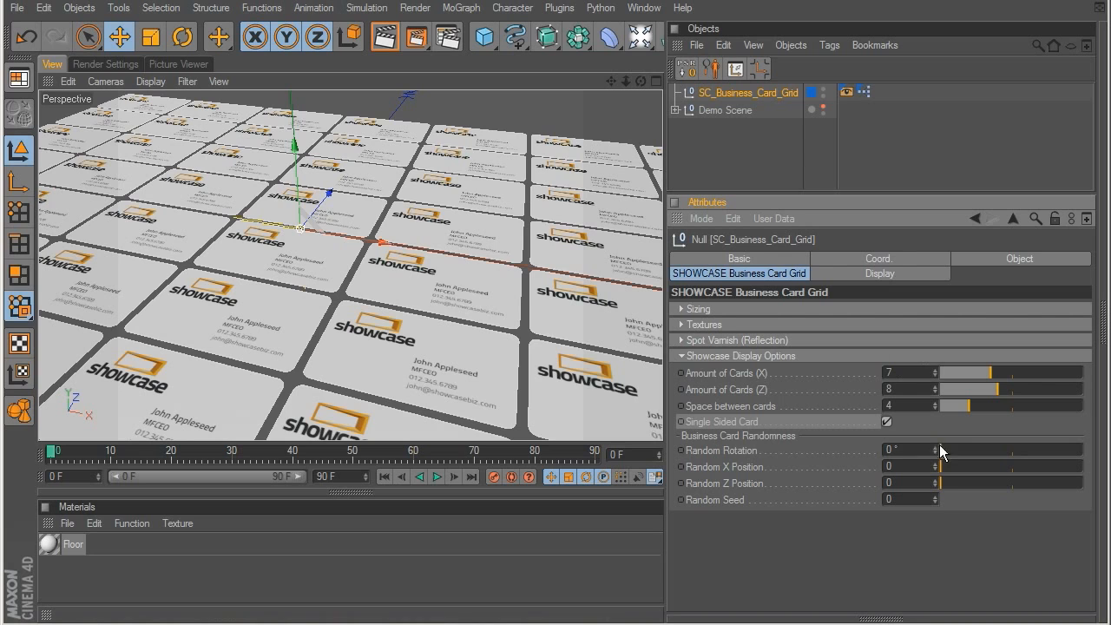
left_click(886, 422)
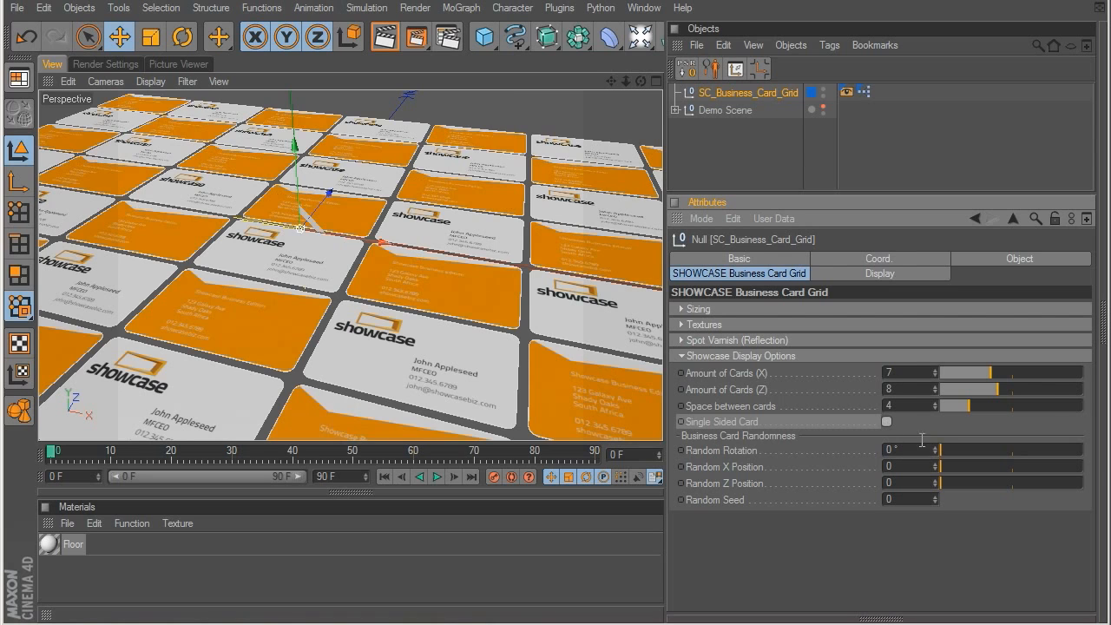
Step: Scatter the grid's cards with random rotation 18.908°, random X and Z positions of 20, and random seed 20
left_click_drag(942, 457, 1086, 467)
left_click(944, 484)
left_click_drag(944, 483, 1085, 486)
left_click_drag(951, 453, 1001, 452)
left_click_drag(937, 499, 938, 485)
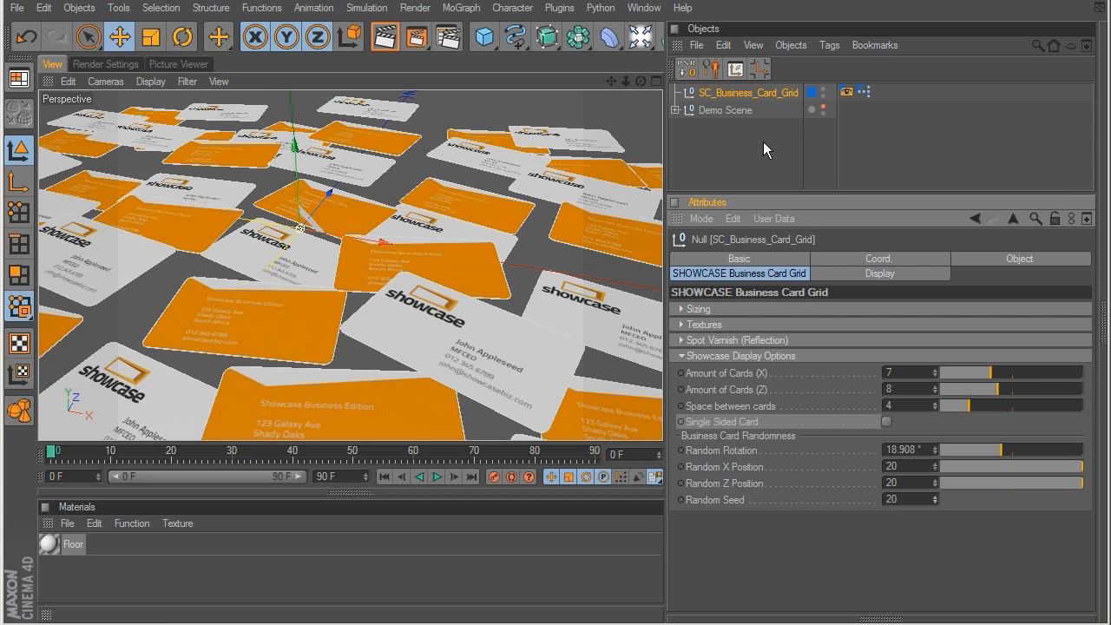
Step: Delete the business card grid from the scene
left_click(718, 147)
left_click(735, 92)
key("Delete")
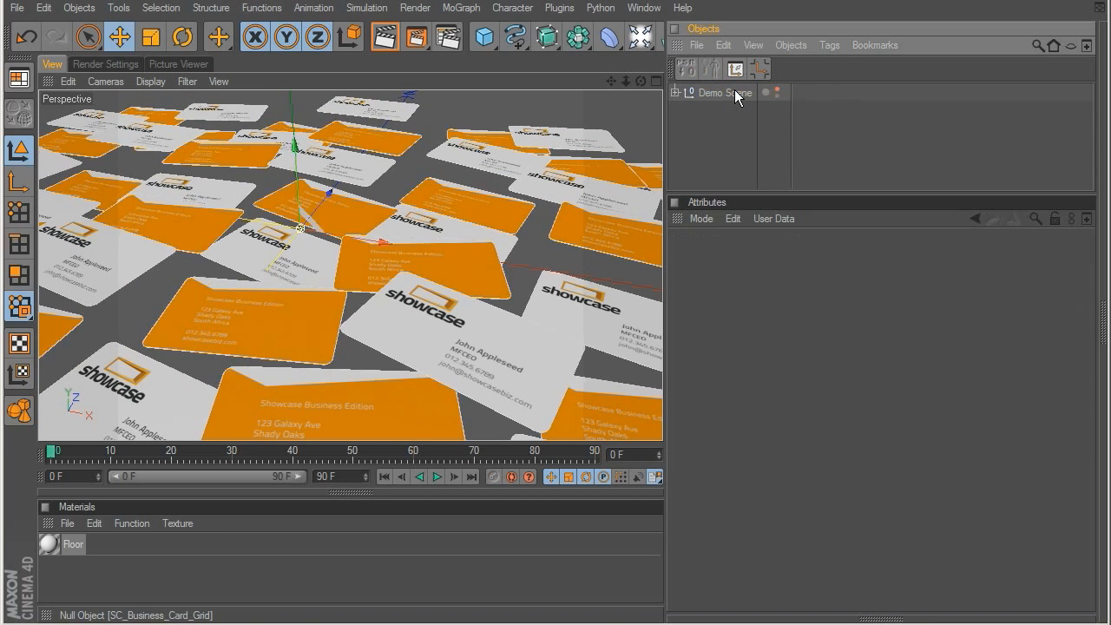
Step: Load the SC Business Card Stack preset from the SHOWCASE Business Cards presets into the scene
key("shift+F8")
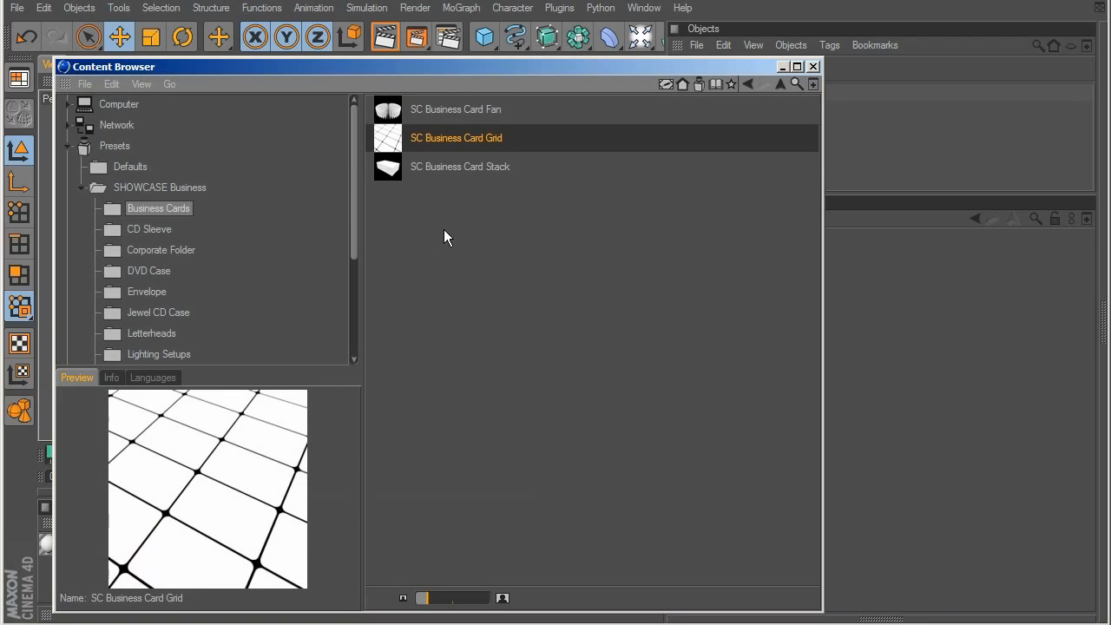
left_click(448, 169)
double_click(388, 169)
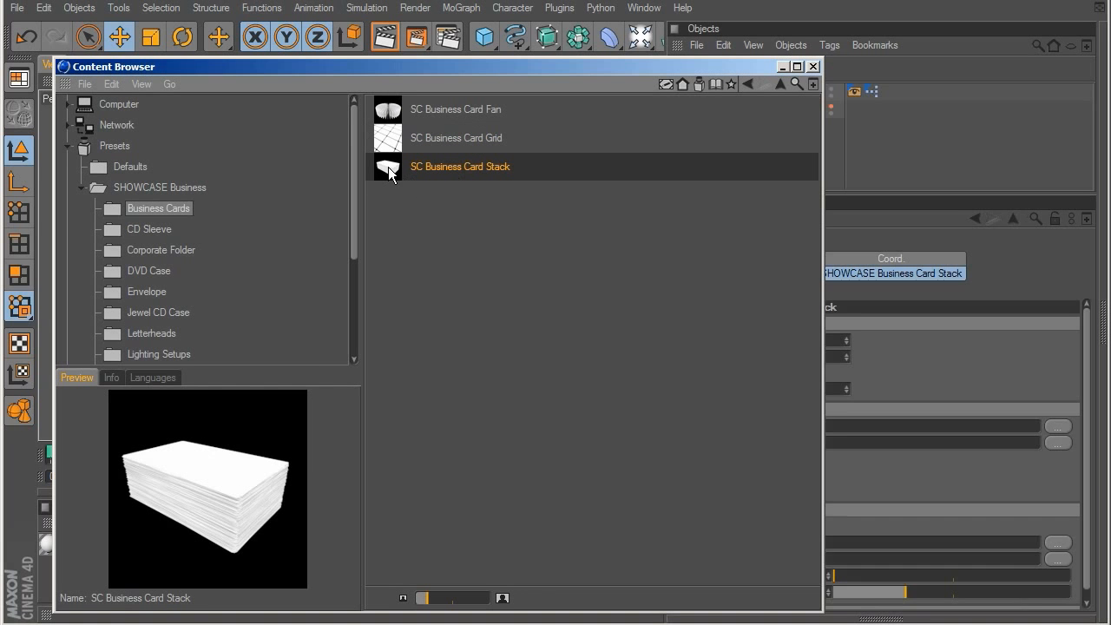
left_click(781, 66)
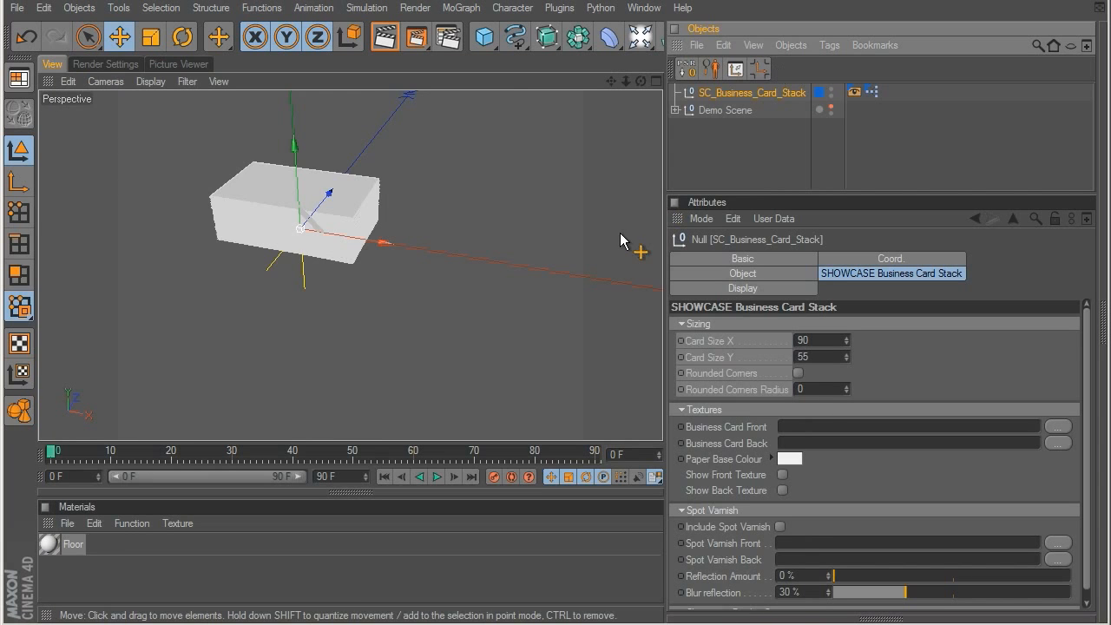
Step: Load Business_Card_Front_COLOR.jpg as the stack's business card front texture and turn on its display
left_click_drag(379, 241, 422, 282)
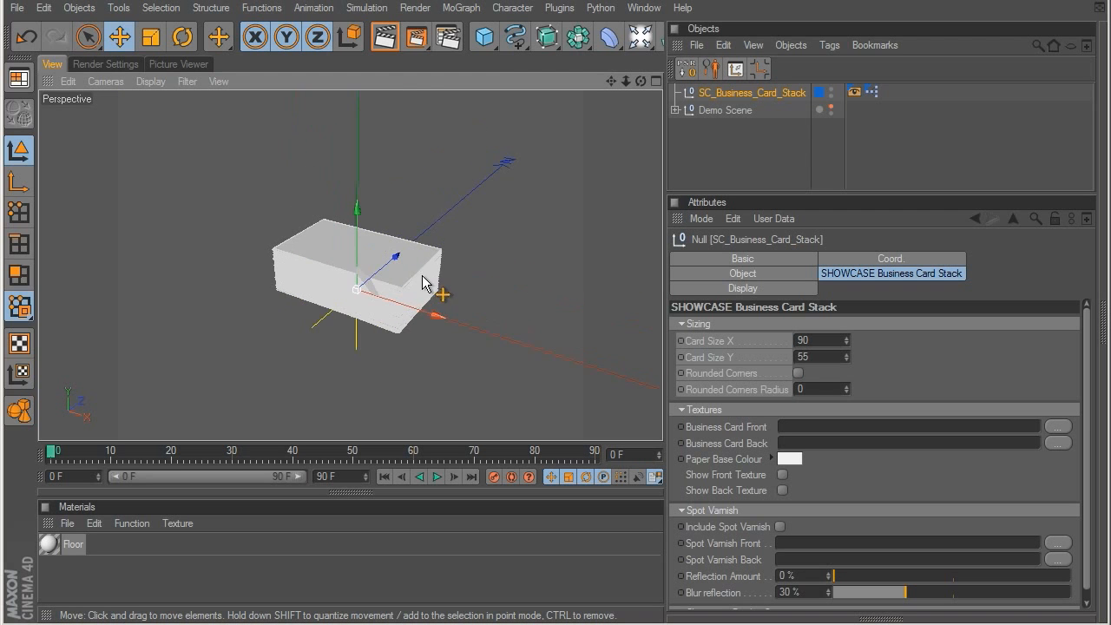
scroll(418, 276, "up", 2)
scroll(408, 256, "up", 2)
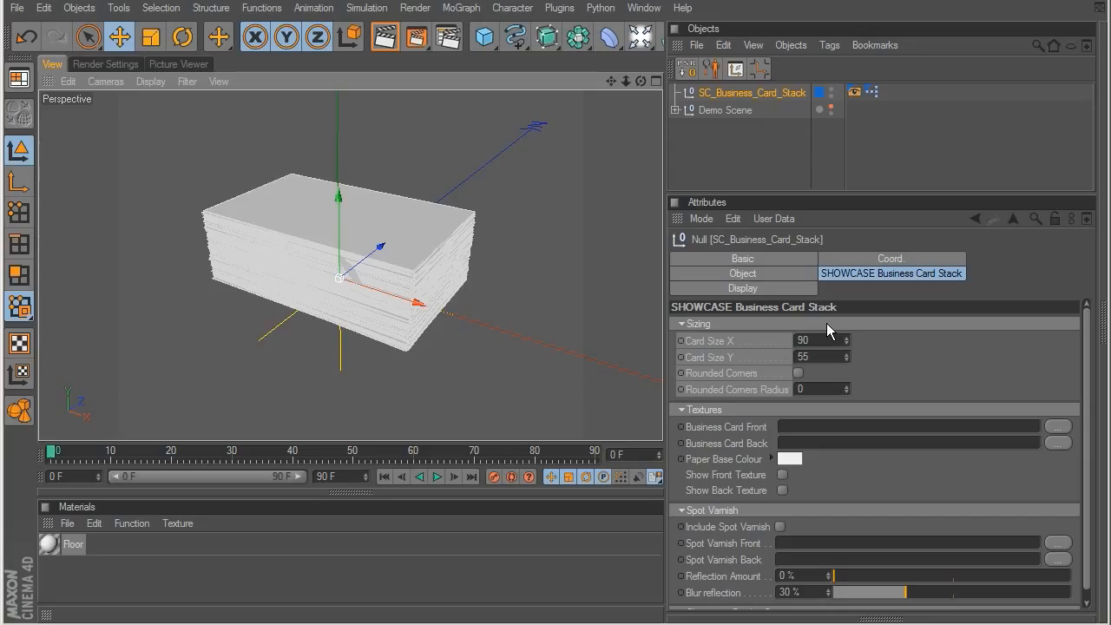
left_click(682, 323)
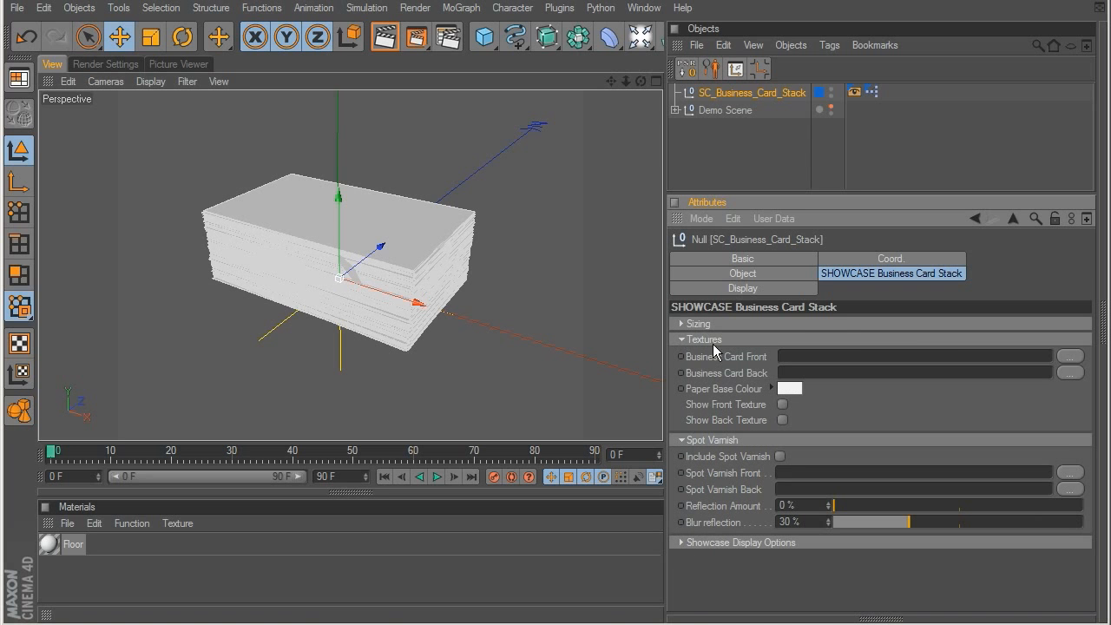
left_click(1069, 356)
double_click(360, 155)
left_click(782, 406)
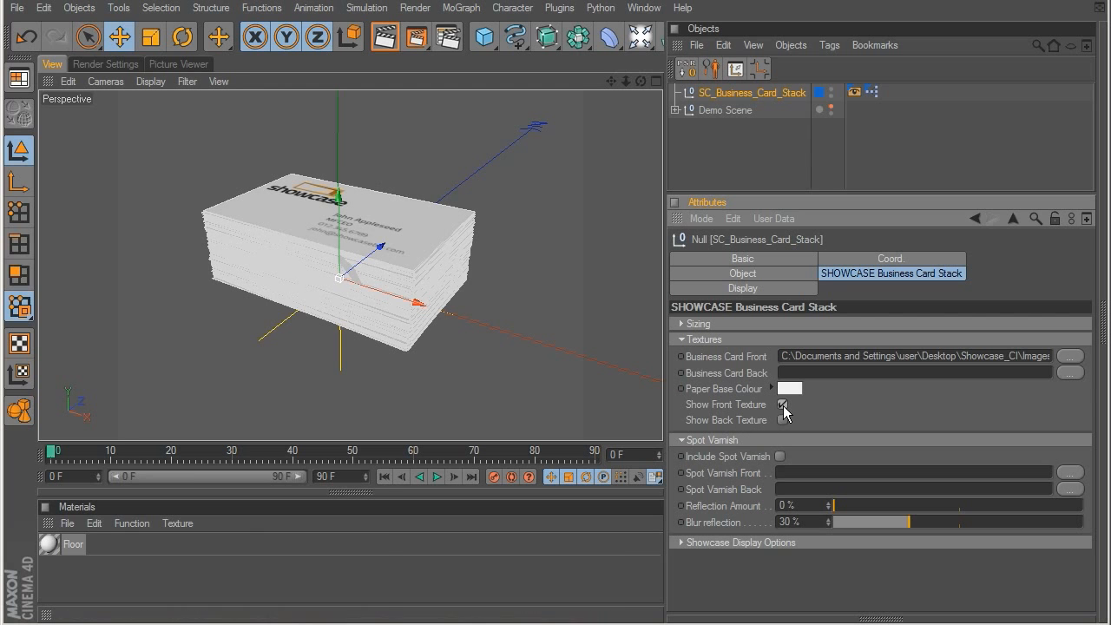
Step: Expand the stack's Showcase Display Options and set the amount of cards to 271
left_click(680, 339)
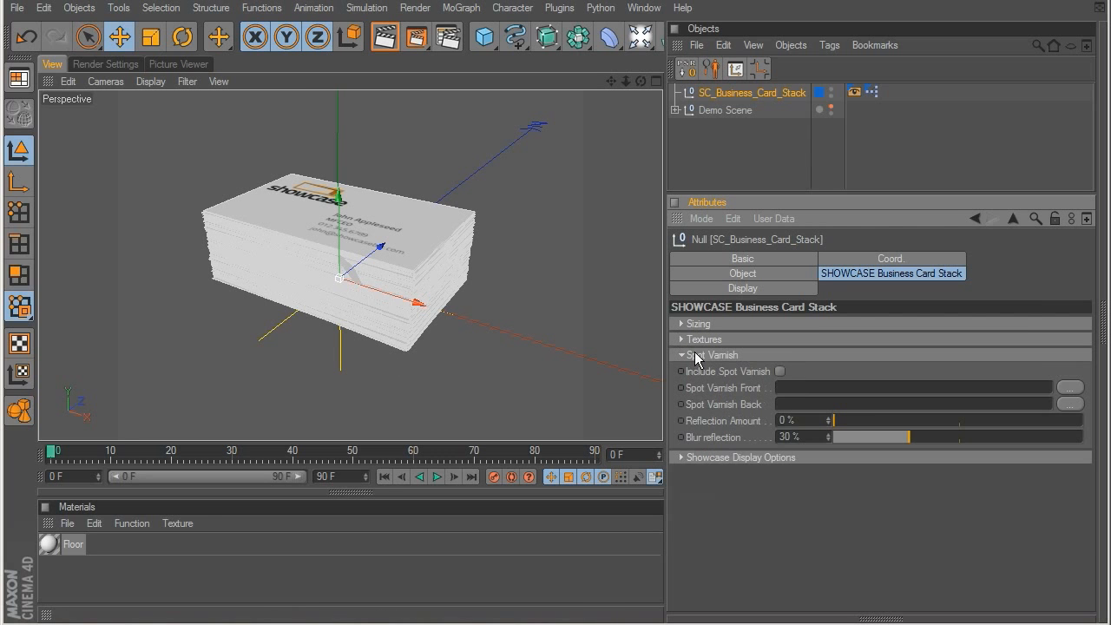
left_click(681, 354)
left_click(684, 371)
left_click_drag(910, 389, 972, 390)
Step: Try a space between cards of 8.3 on the stack and undo the spacing change
left_click_drag(843, 406, 1043, 404)
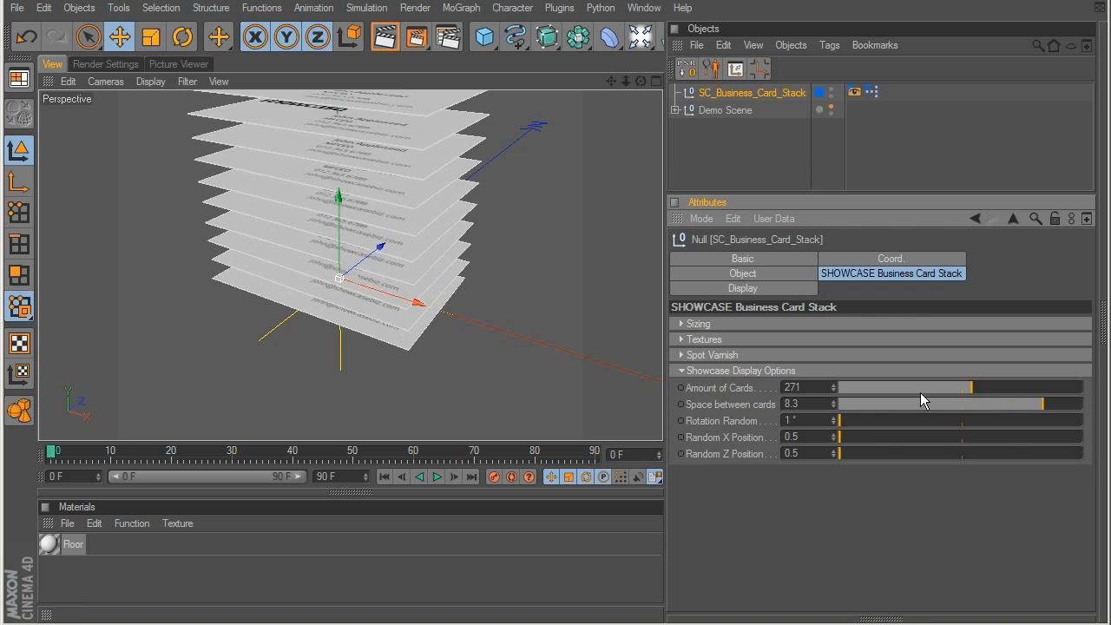
scroll(478, 310, "down", 4)
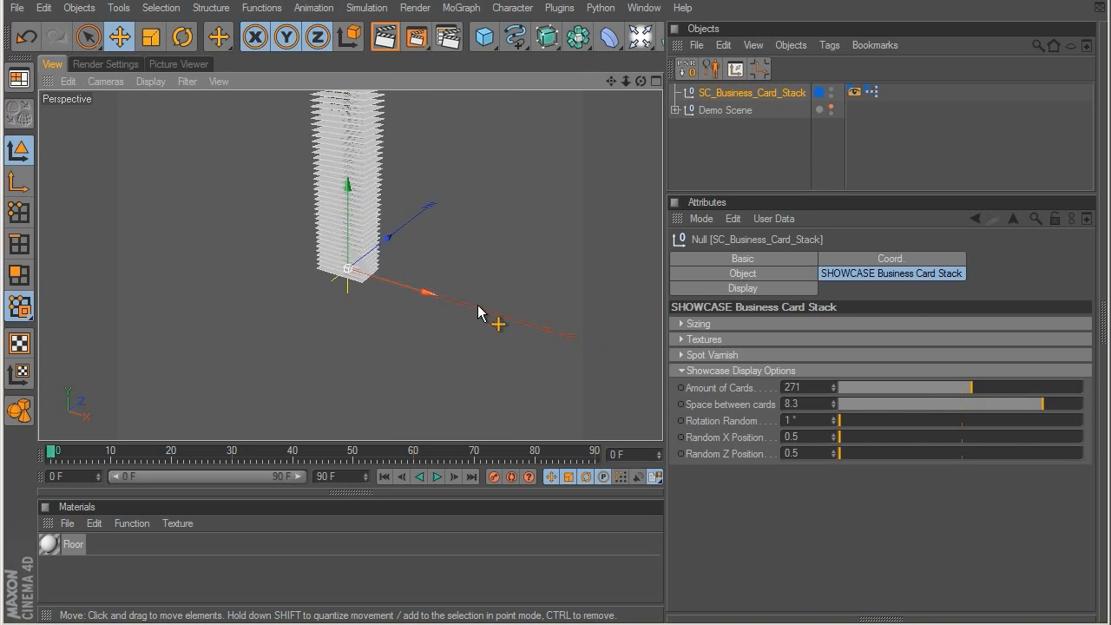
scroll(477, 306, "down", 3)
middle_click_drag(455, 277, 461, 425, "alt")
key("ctrl+z")
left_click_drag(466, 367, 459, 237, "alt")
scroll(457, 236, "up", 5)
middle_click_drag(419, 199, 480, 289, "alt")
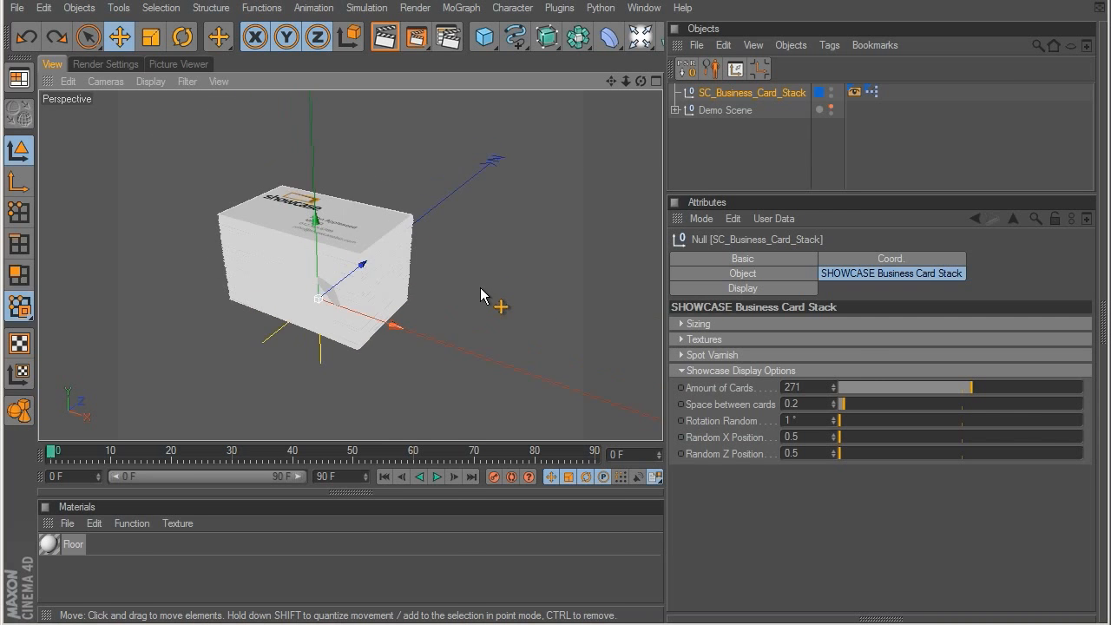
scroll(480, 288, "up", 3)
Step: Set the stack to 174 cards and scatter them with a random X position of 38 and random Z position of 47
left_click_drag(871, 387, 923, 391)
left_click_drag(841, 422, 1075, 436)
left_click_drag(867, 453, 1091, 452)
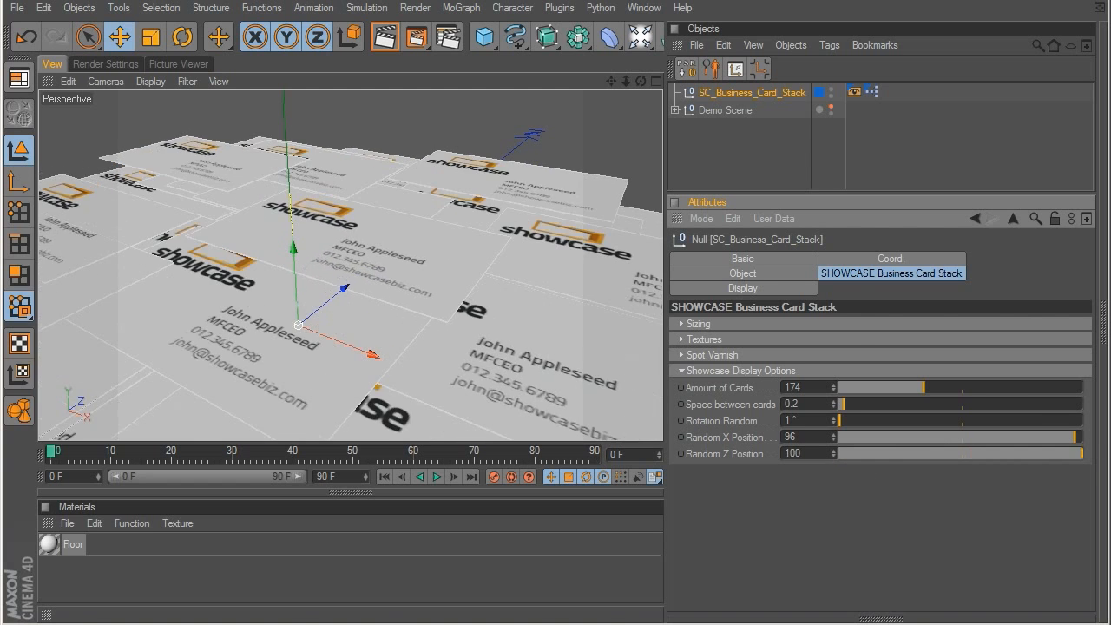
left_click_drag(286, 234, 435, 473, "alt")
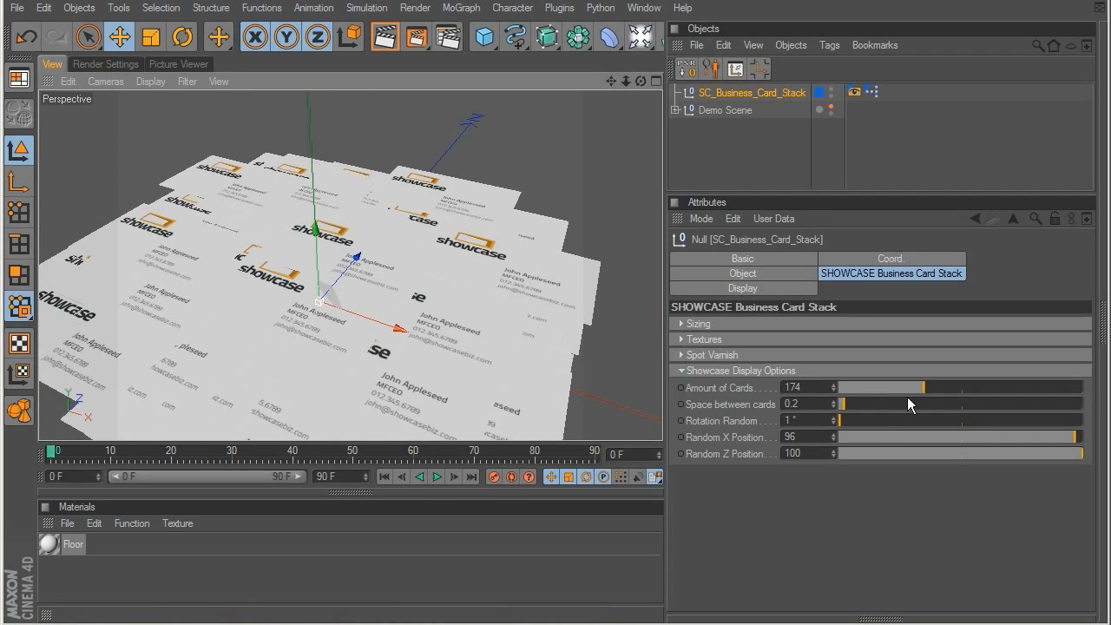
left_click(905, 437)
left_click_drag(906, 436, 954, 449)
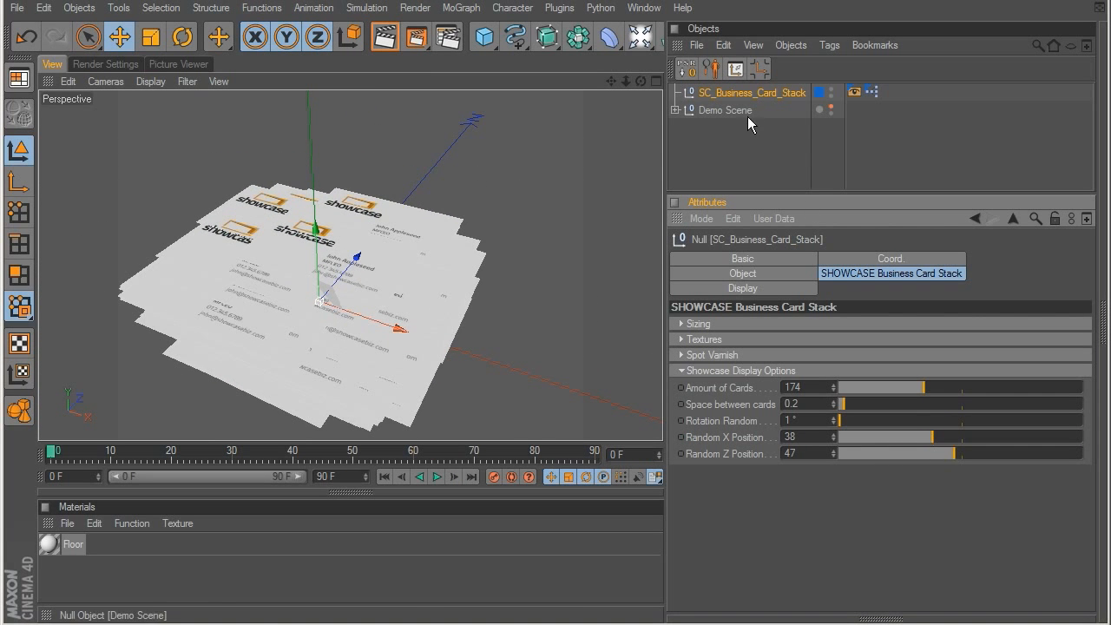
Step: Delete the business card stack from the scene
left_click(740, 91)
key("Delete")
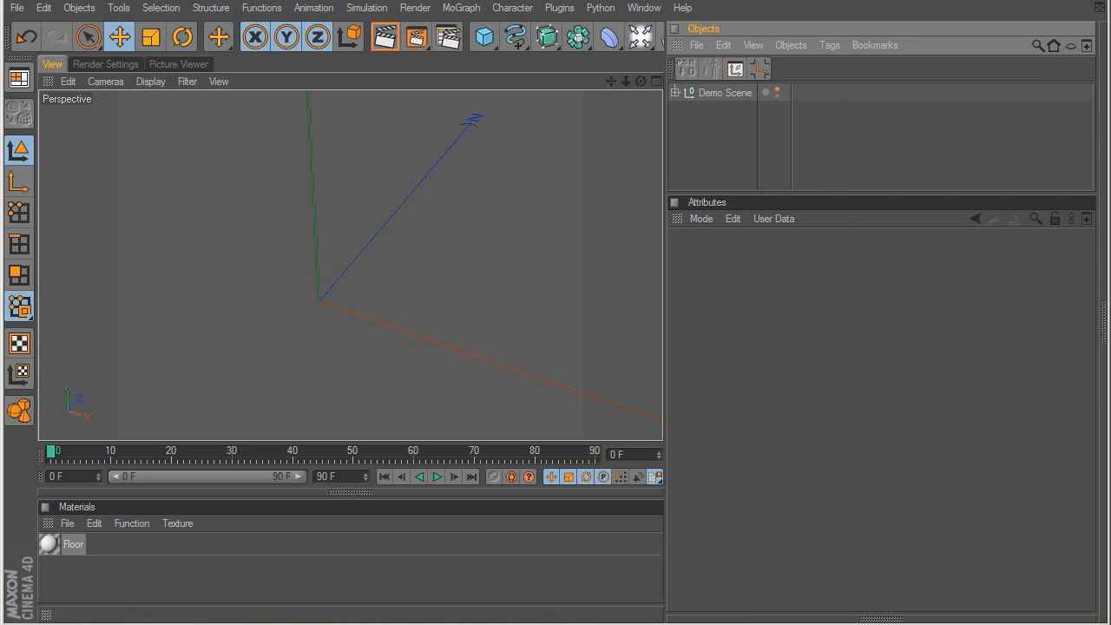
Step: Load the SC CD Sleeve preset from the SHOWCASE Business CD Sleeve presets into the scene
key("shift+F8")
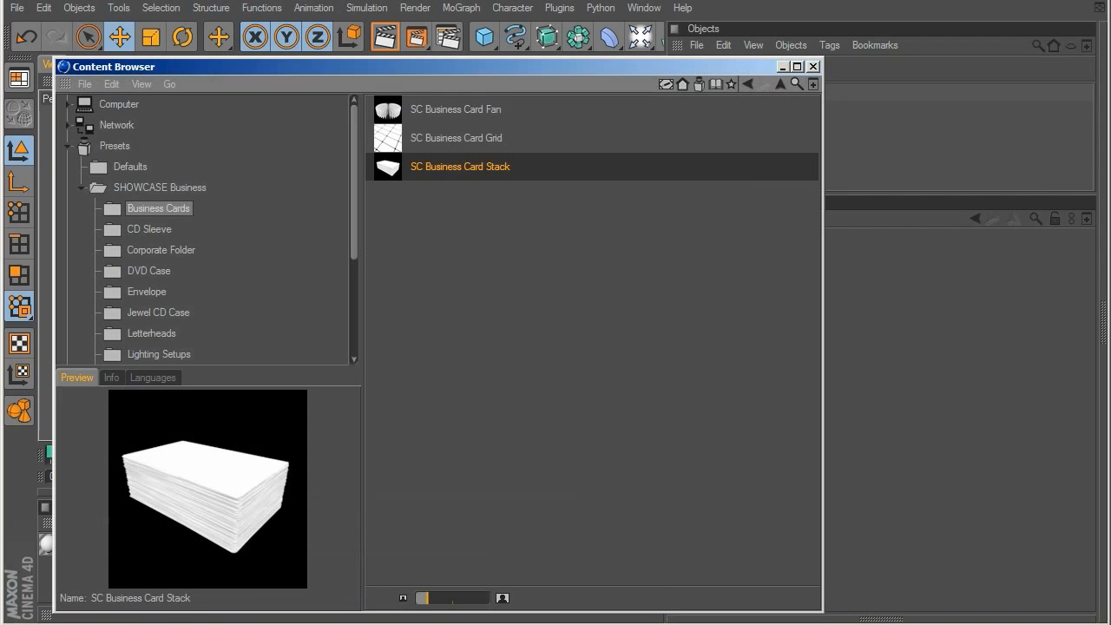
left_click(151, 229)
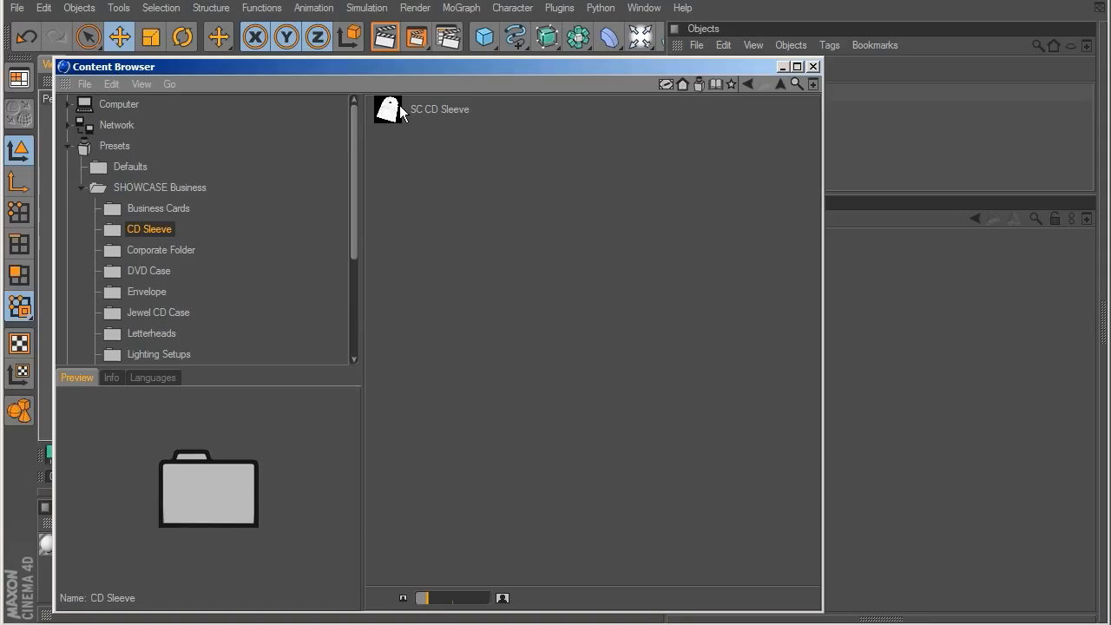
left_click(401, 113)
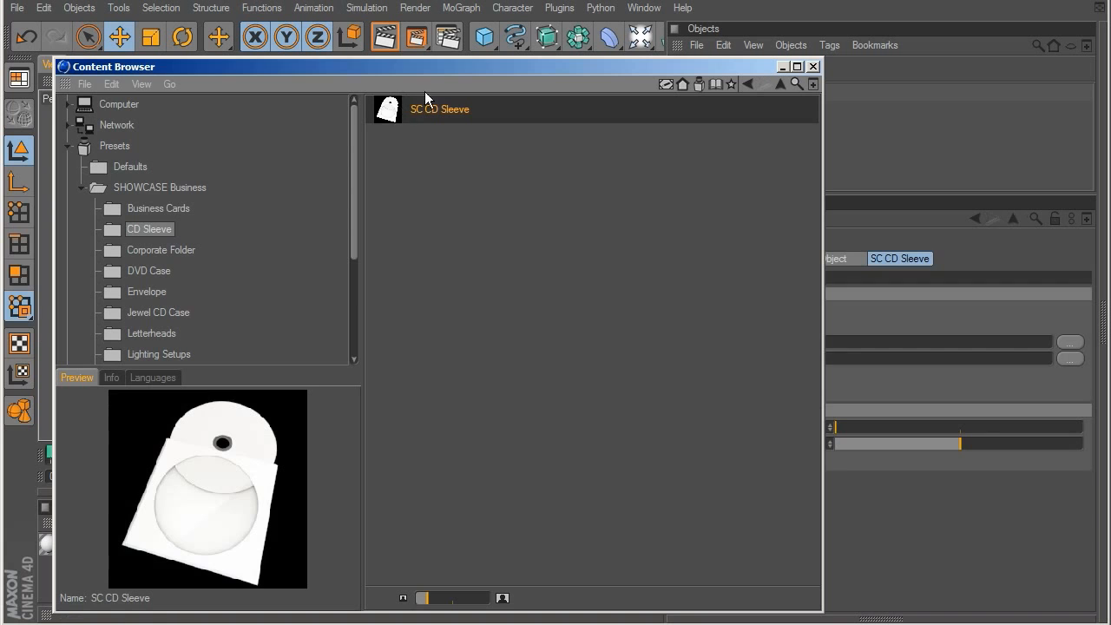
left_click_drag(437, 67, 183, 623)
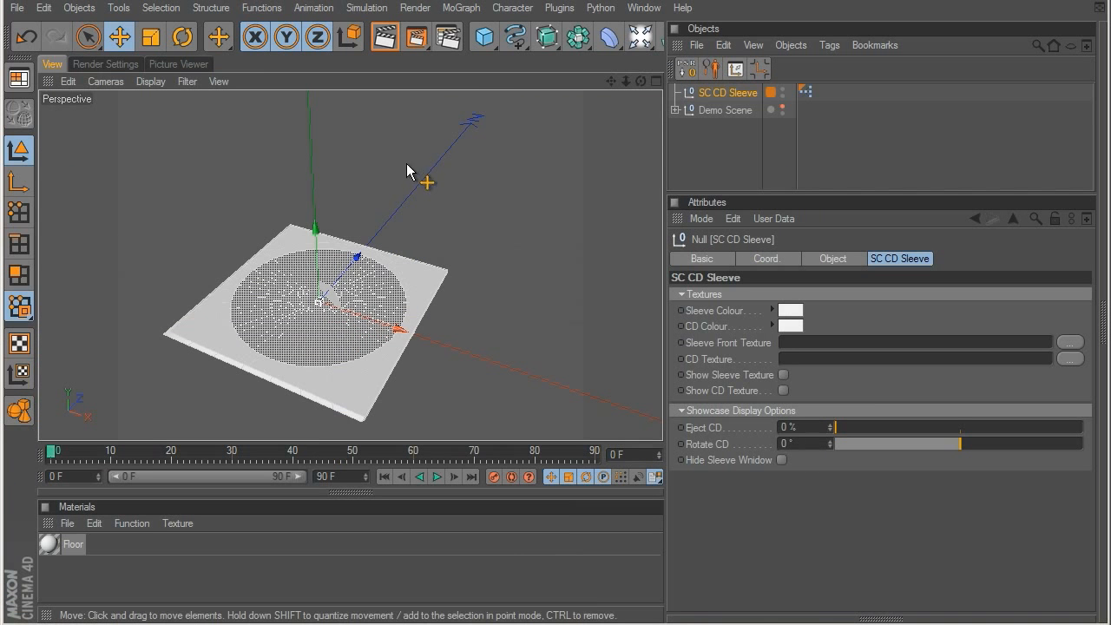
middle_click_drag(406, 246, 390, 189, "alt")
left_click_drag(390, 188, 388, 287, "alt")
scroll(397, 272, "up", 2)
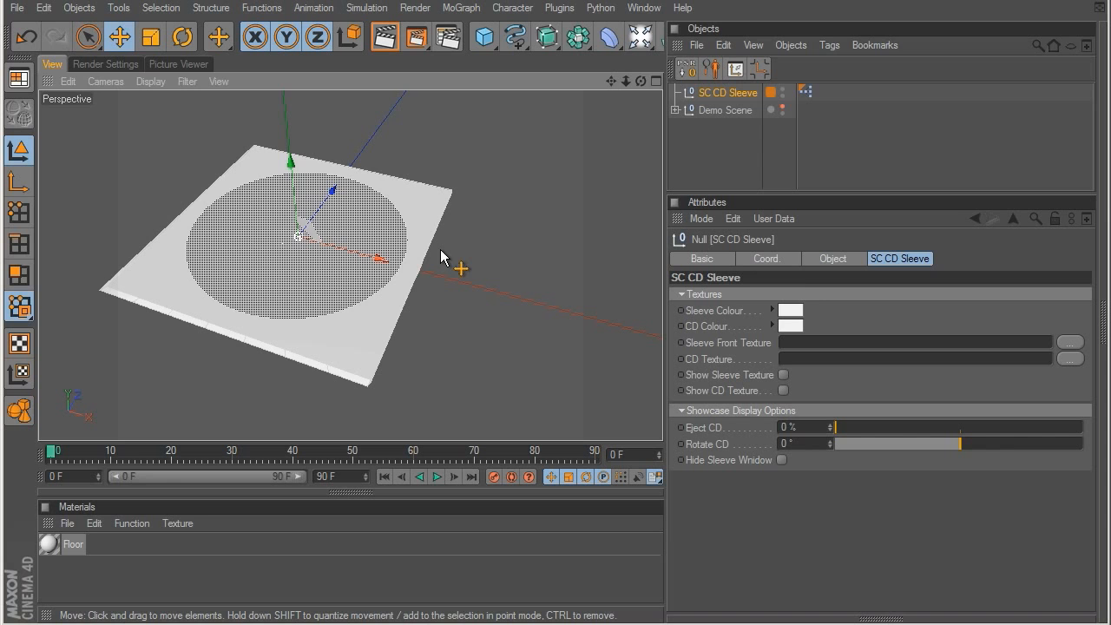
Step: Change the sleeve colour of the SC CD Sleeve to blue
left_click(738, 95)
left_click(792, 310)
left_click_drag(754, 311, 796, 293)
left_click_drag(807, 256, 846, 256)
left_click(779, 382)
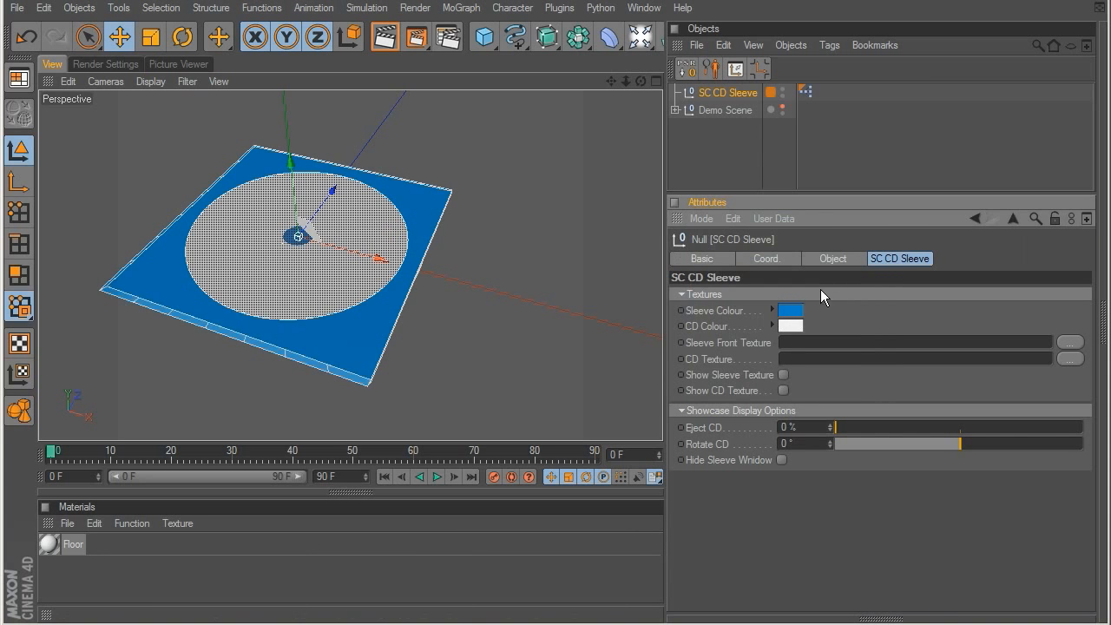
Step: Change the CD colour of the SC CD Sleeve to pink
left_click(791, 326)
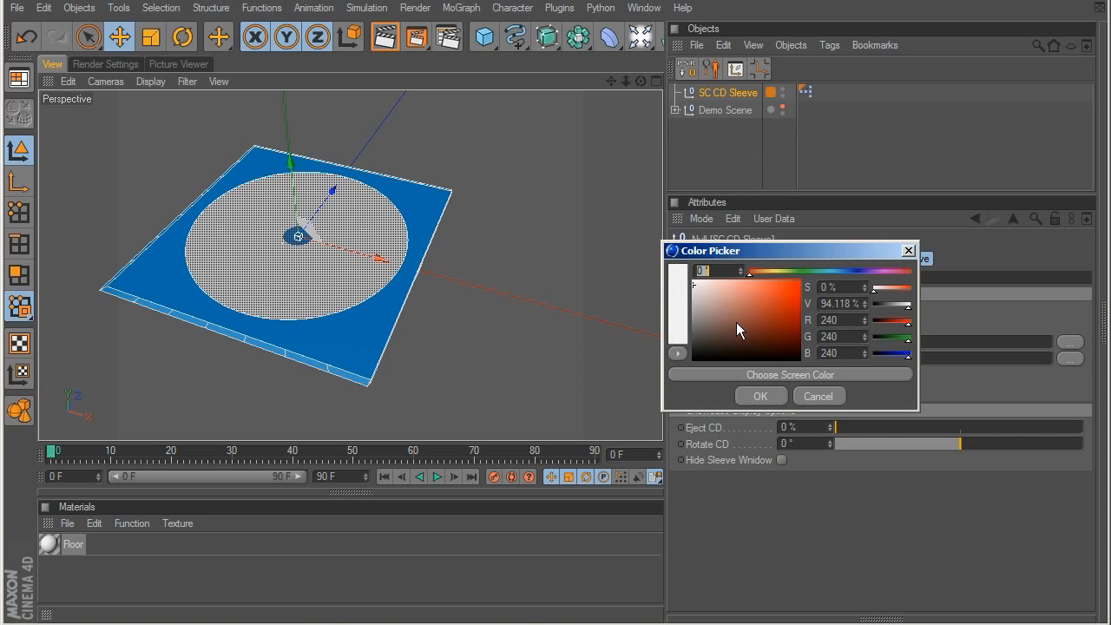
left_click_drag(787, 275, 898, 276)
left_click(871, 277)
left_click(779, 396)
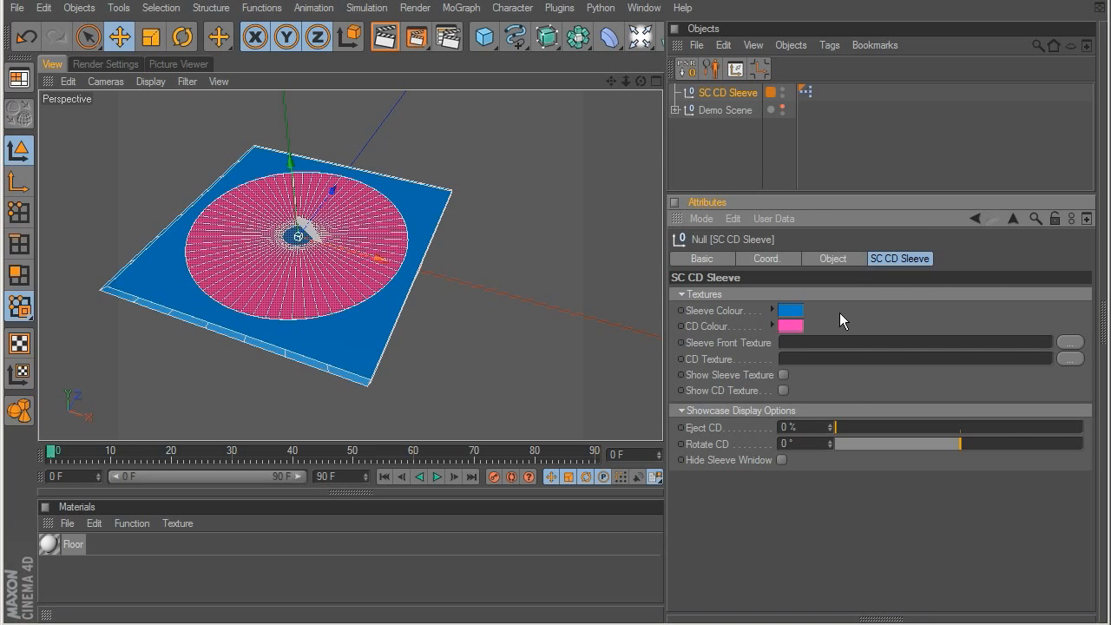
Step: Load CD_Sleeve_COLOR.jpg as the sleeve front texture and turn on the sleeve texture display
left_click(1070, 342)
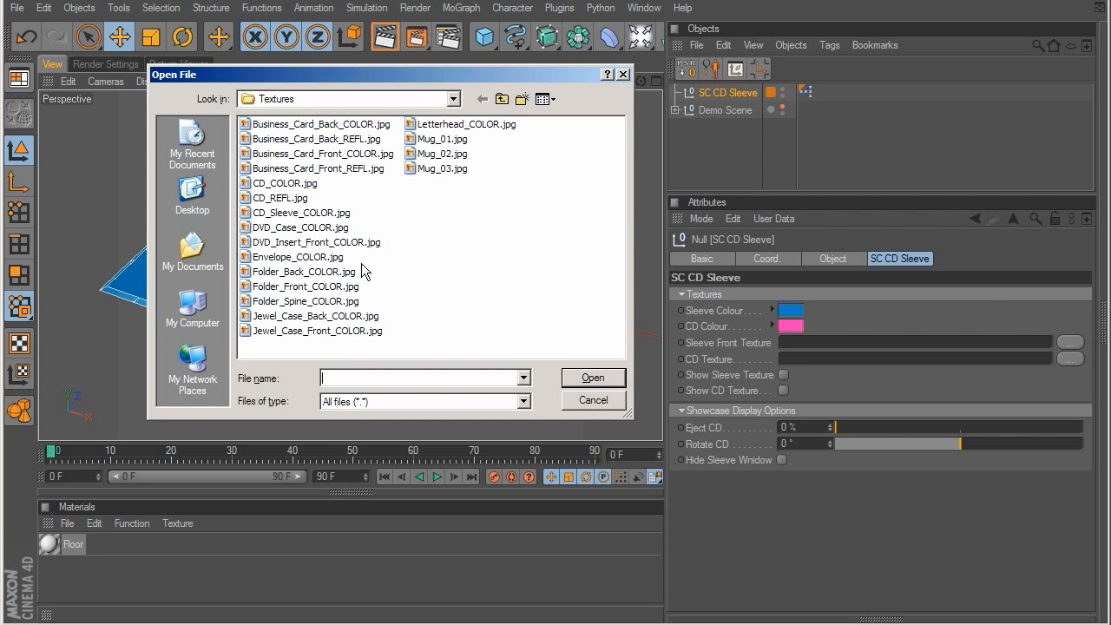
double_click(301, 213)
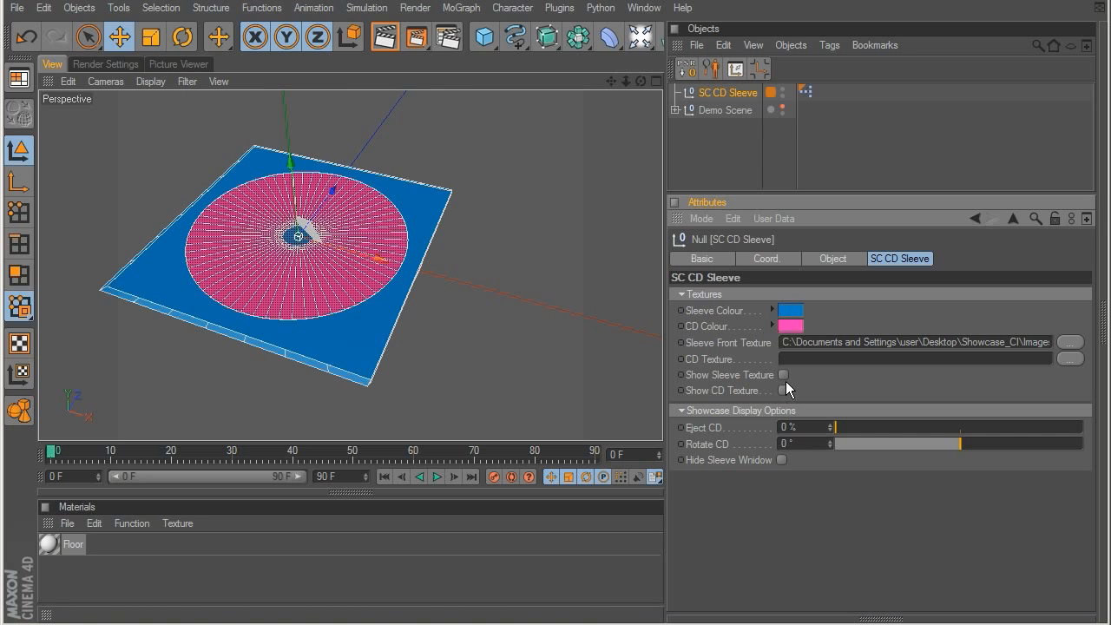
left_click(783, 375)
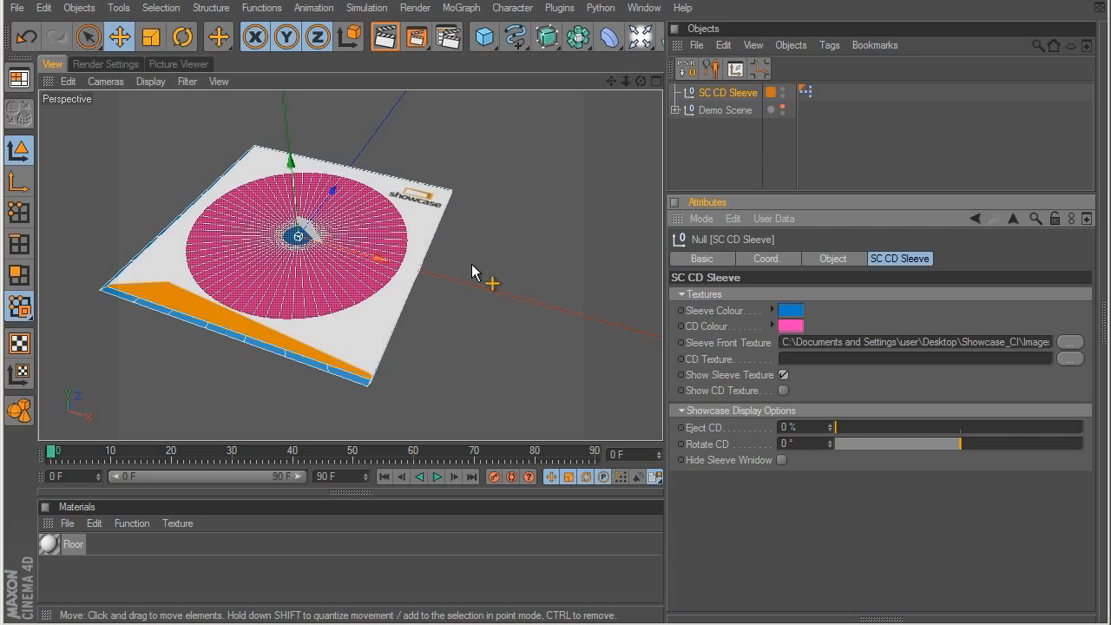
left_click_drag(404, 252, 340, 375, "alt")
Step: Reset both the sleeve colour and the CD colour to their defaults
left_click(791, 313)
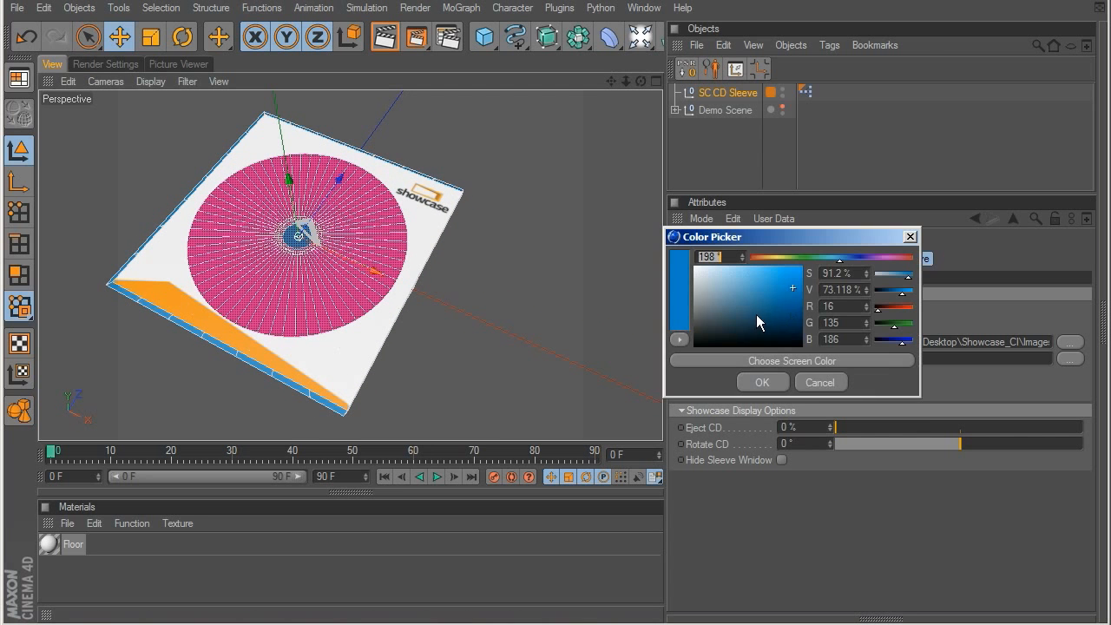
left_click(816, 382)
right_click(710, 314)
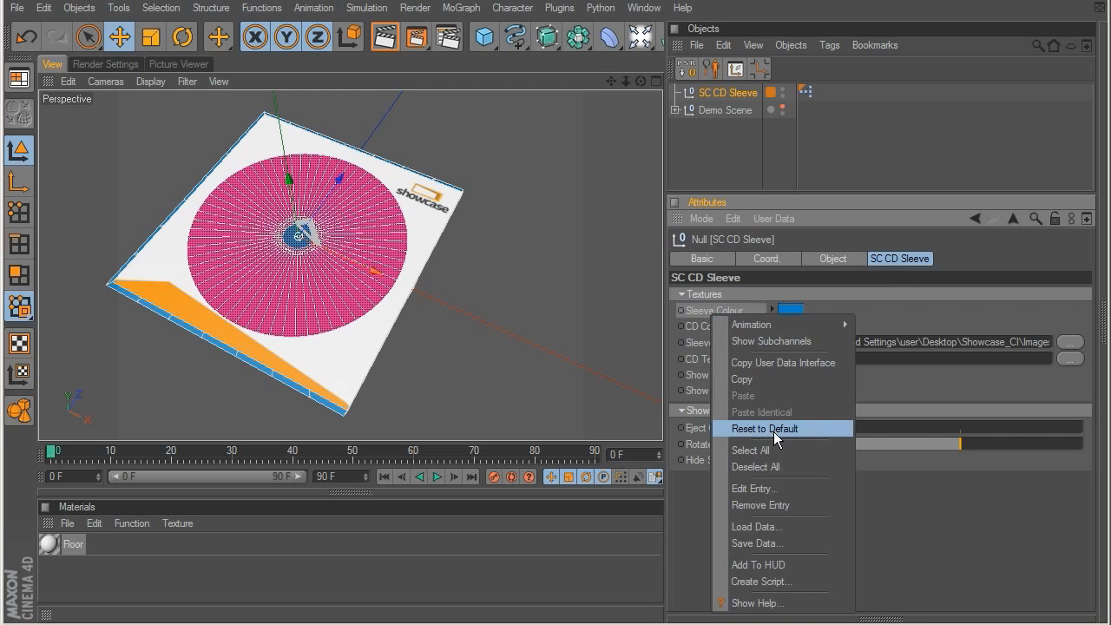
left_click(773, 426)
right_click(710, 327)
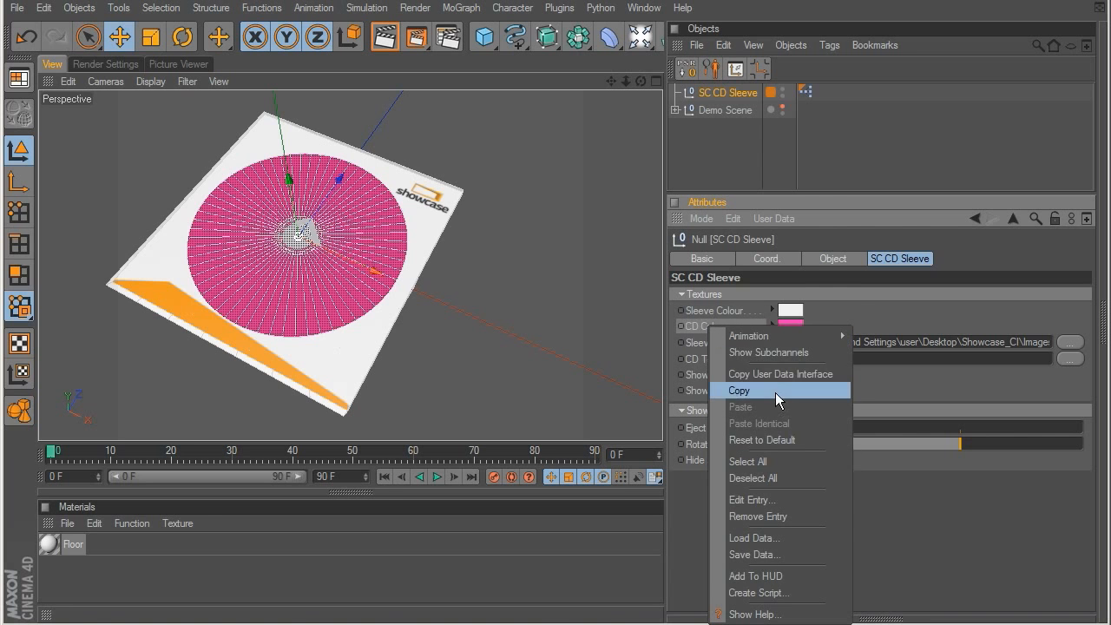
left_click(786, 445)
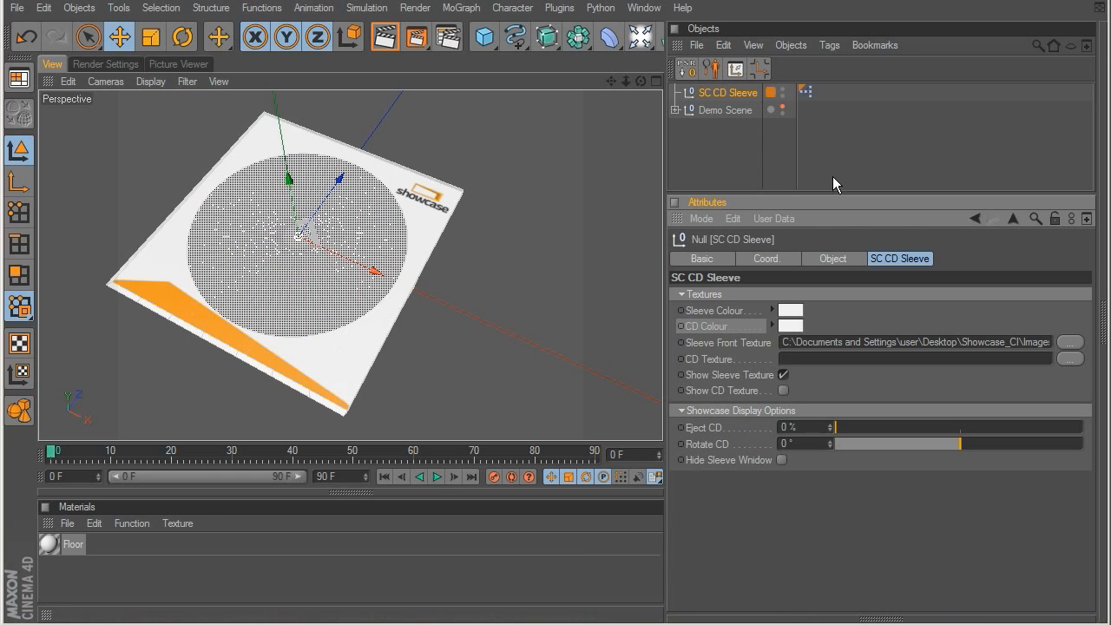
Step: Turn on the CD texture display and load CD_COLOR.jpg as the CD texture
left_click_drag(427, 307, 489, 184, "alt")
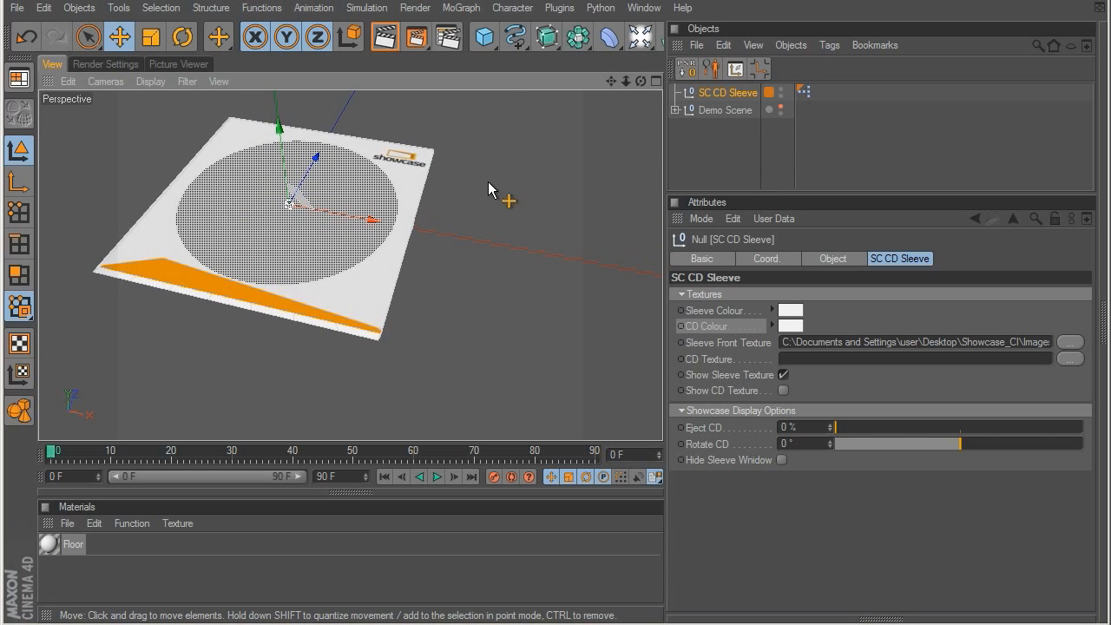
left_click(783, 391)
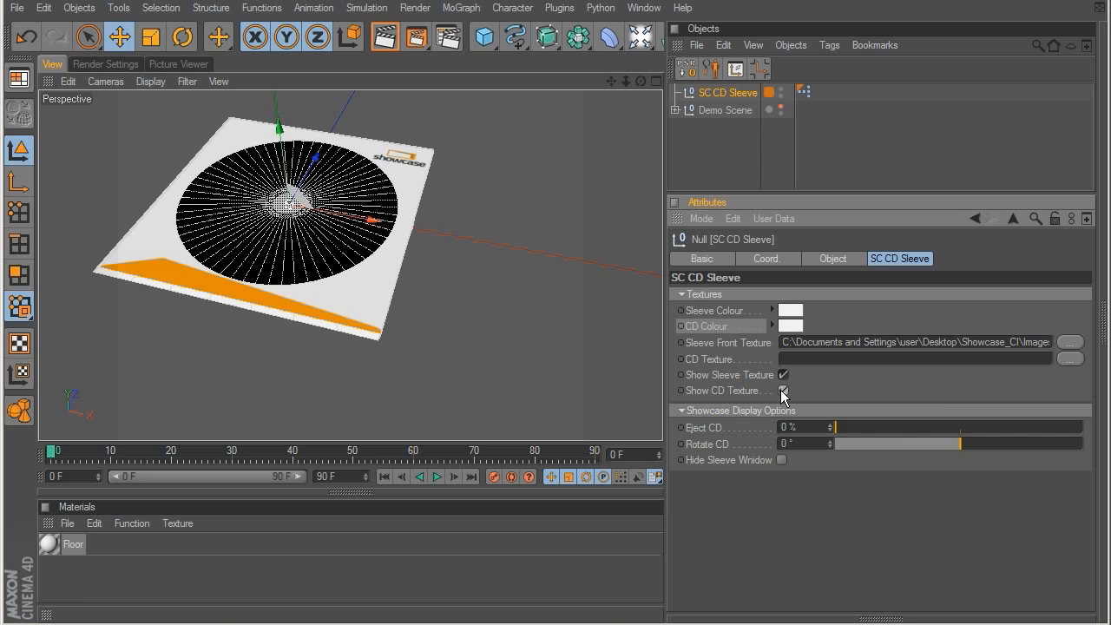
left_click(1071, 359)
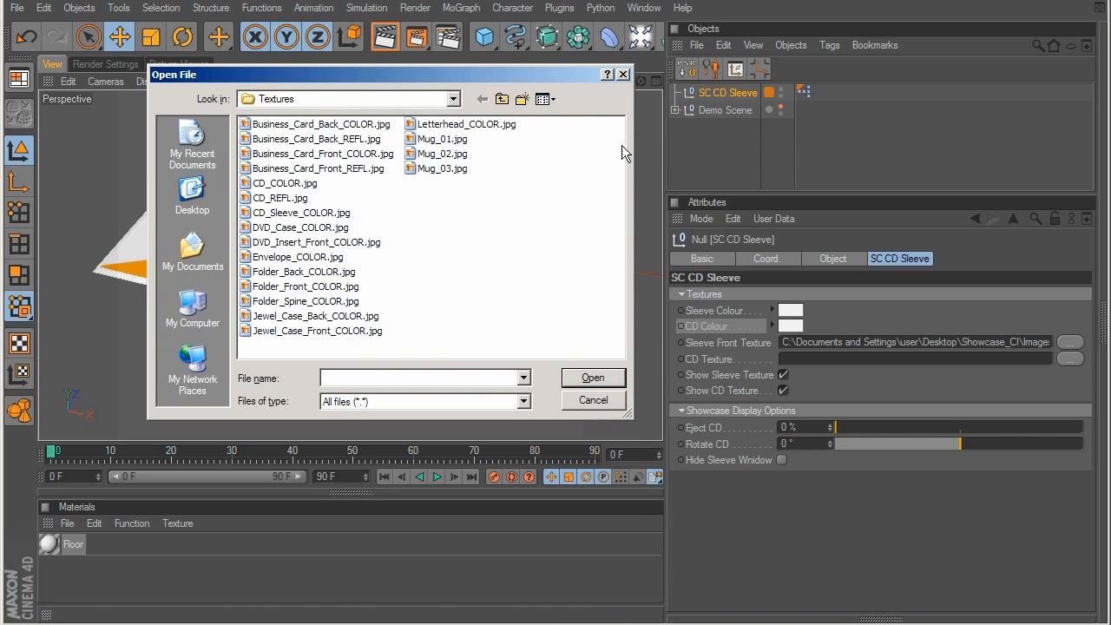
left_click_drag(561, 83, 579, 172)
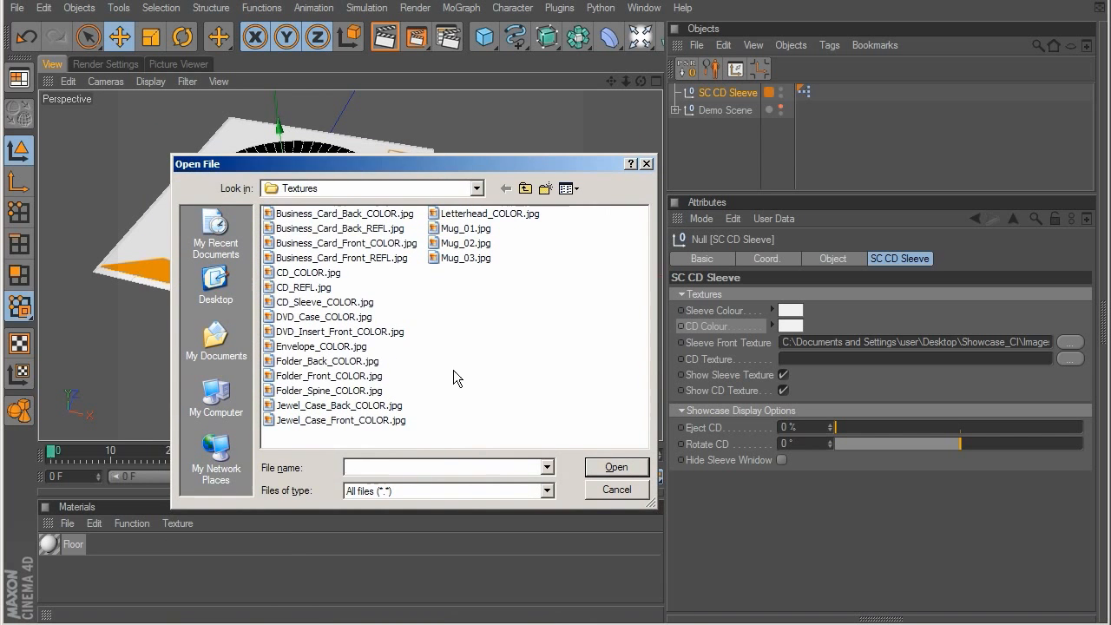
double_click(306, 273)
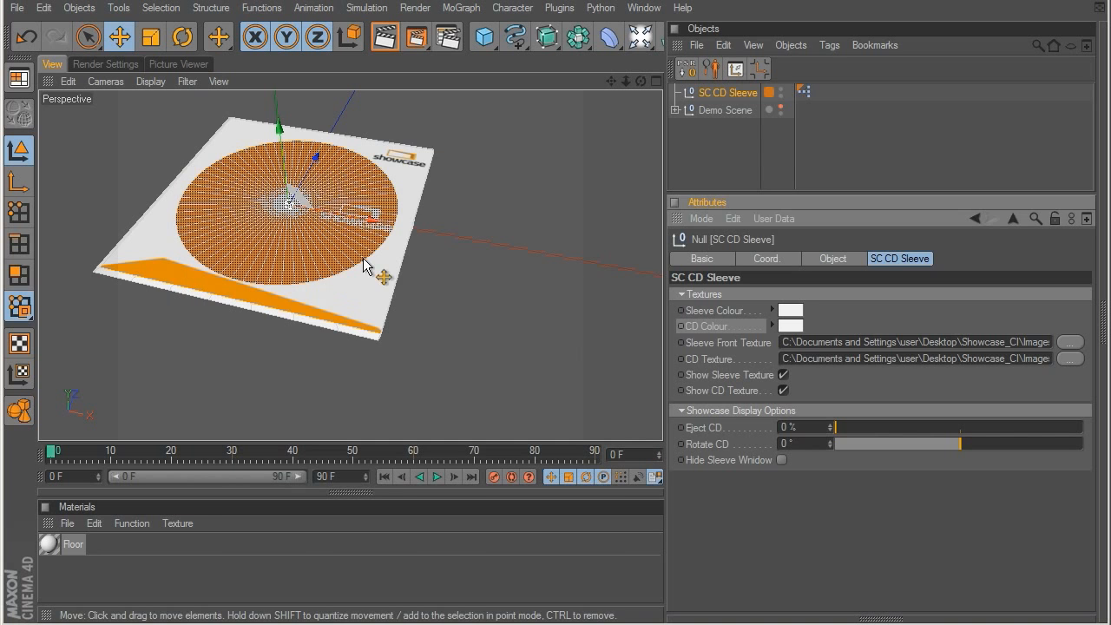
left_click(396, 304)
left_click_drag(396, 298, 384, 331, "alt")
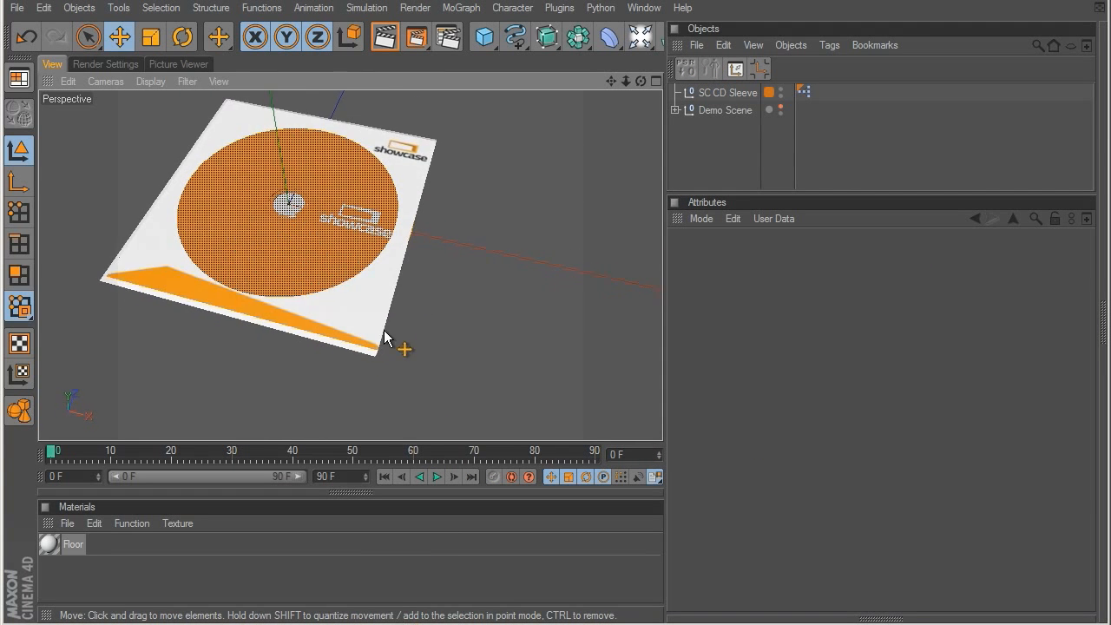
Step: Eject the CD 100 % out of the sleeve
left_click(725, 93)
left_click_drag(835, 424, 1085, 429)
middle_click_drag(328, 341, 191, 293, "alt")
Step: Try a CD rotation of -360° and undo it, and switch hiding of the sleeve window on and off again
left_click_drag(961, 444, 801, 460)
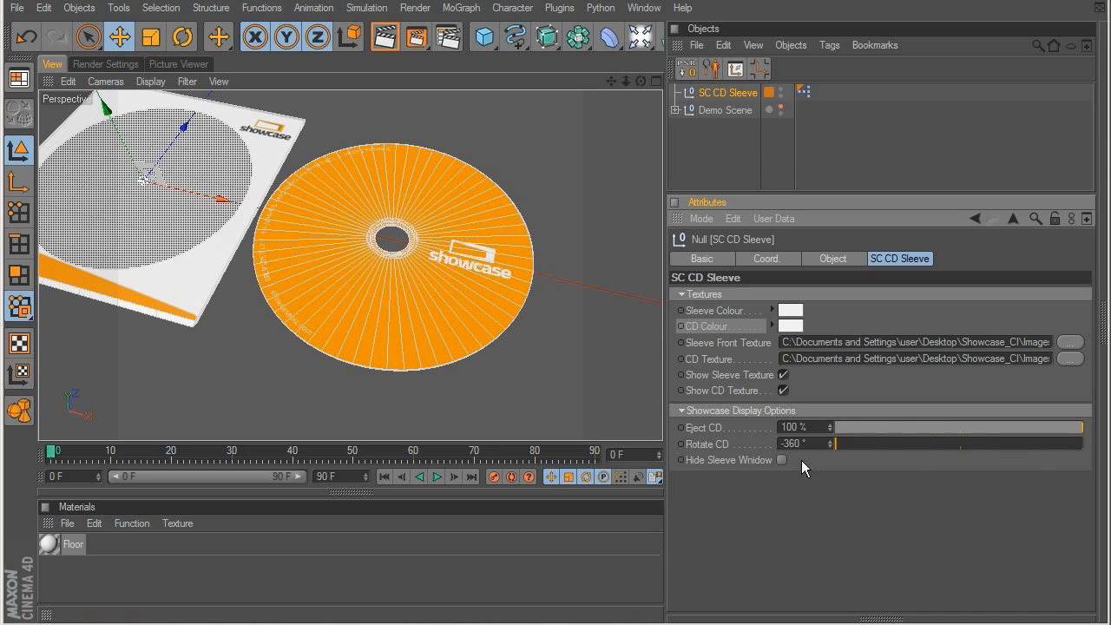
key("ctrl+z")
left_click(782, 463)
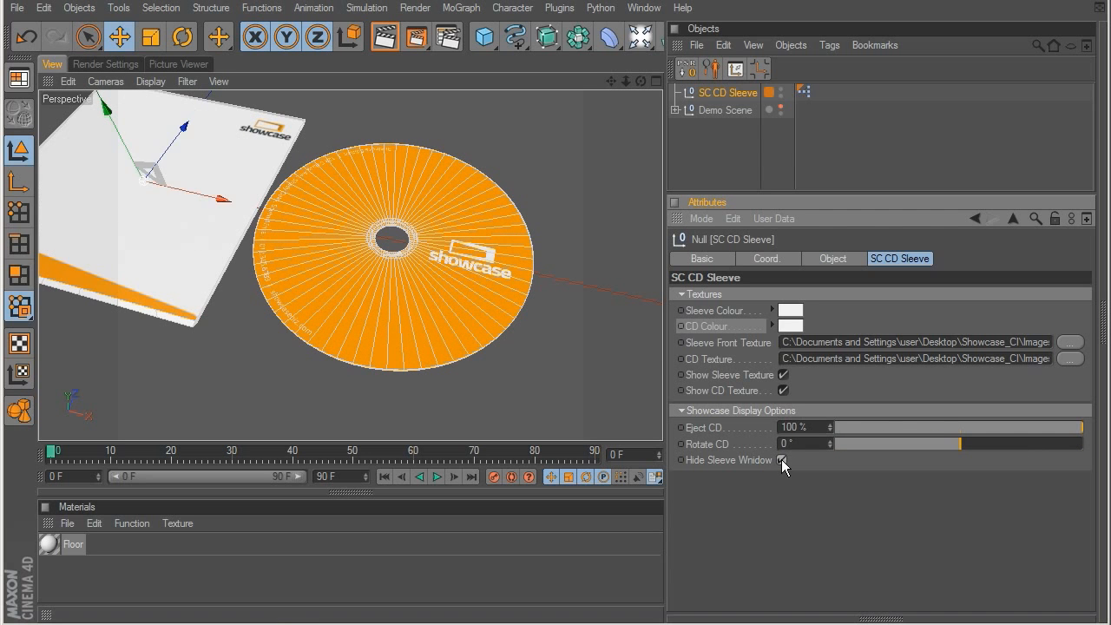
left_click(782, 460)
Step: Set the CD's eject amount to 42 % so it sits partly inside the sleeve
left_click_drag(965, 423, 940, 426)
middle_click_drag(343, 285, 515, 304, "alt")
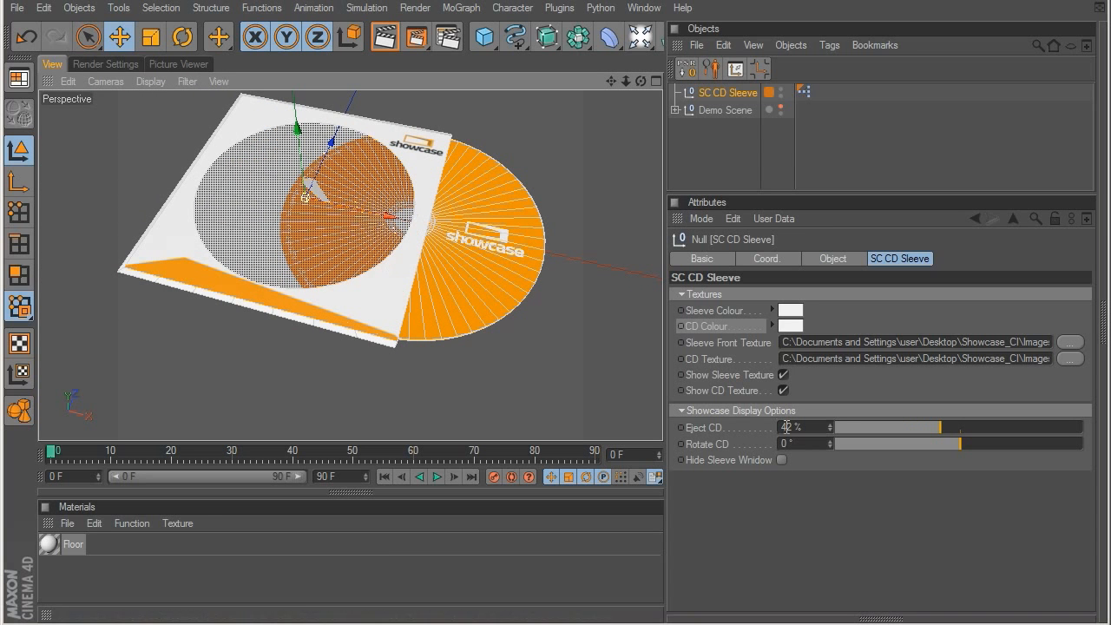
Step: Hide the CD sleeve's window and slide the CD back into the sleeve
left_click(781, 460)
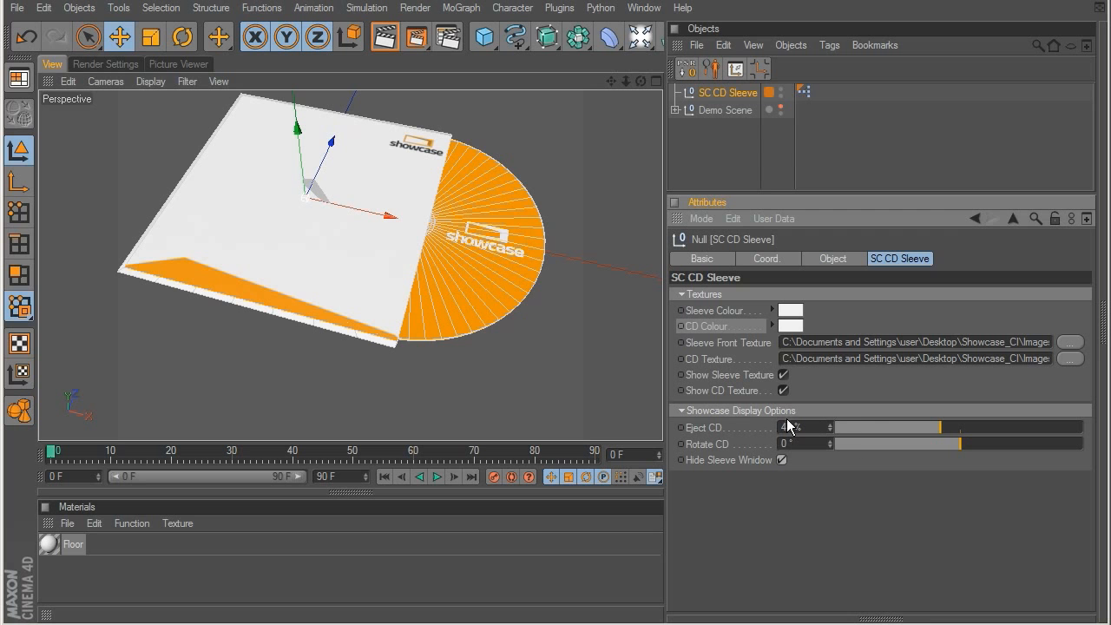
left_click_drag(934, 428, 825, 438)
left_click_drag(417, 353, 333, 214, "alt")
scroll(352, 255, "up", 3)
middle_click_drag(353, 255, 381, 319, "alt")
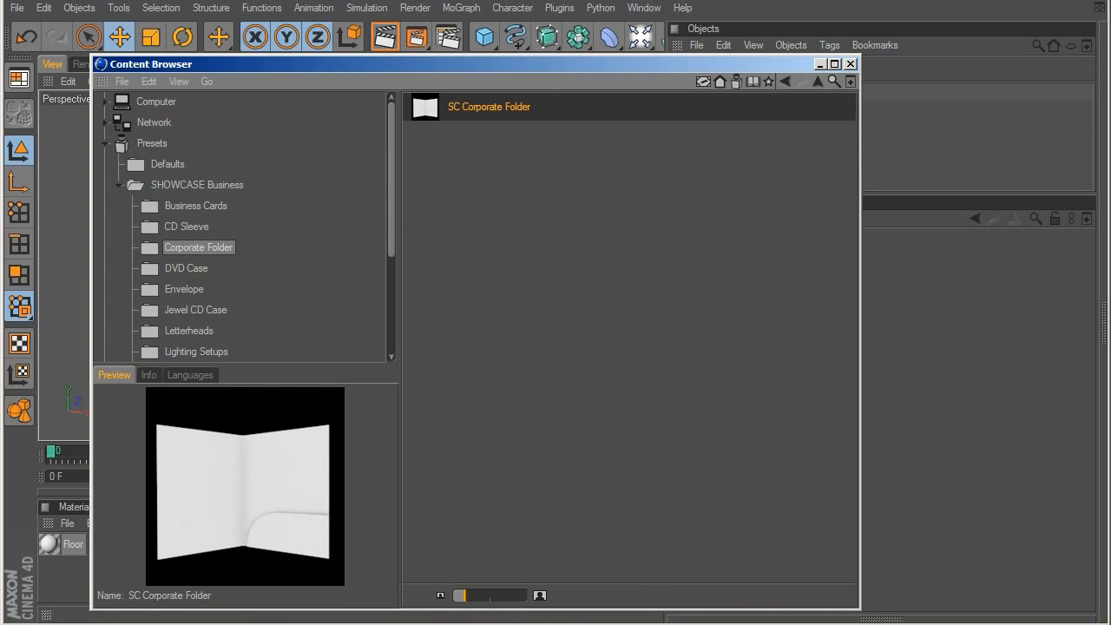
Step: Load the SC Corporate Folder preset from the SHOWCASE Business library and close the Content Browser
left_click(473, 107)
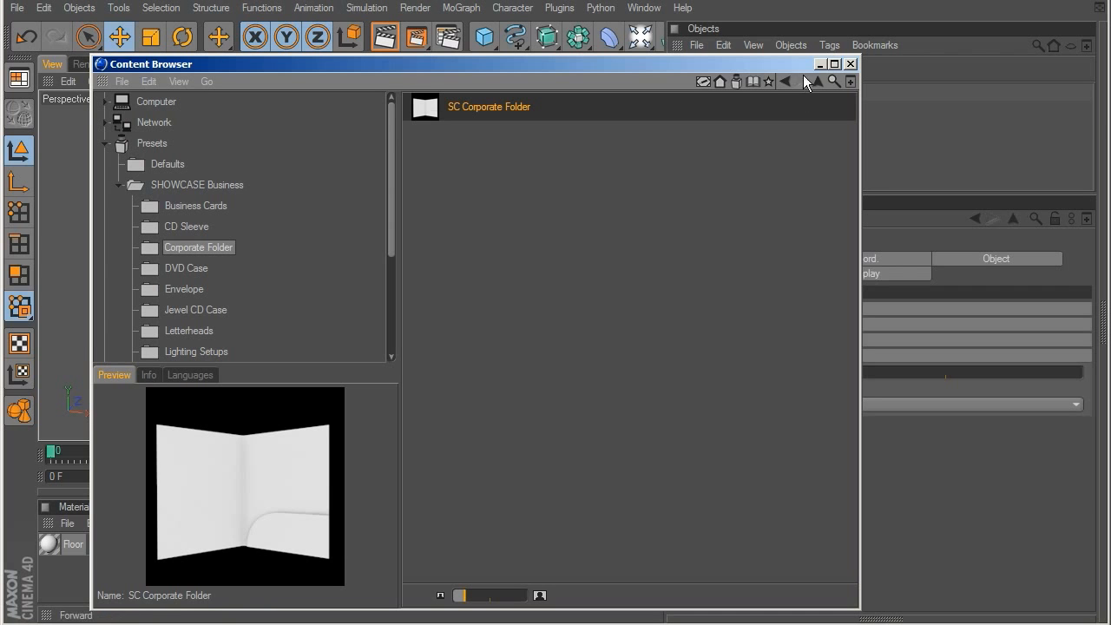
left_click(851, 63)
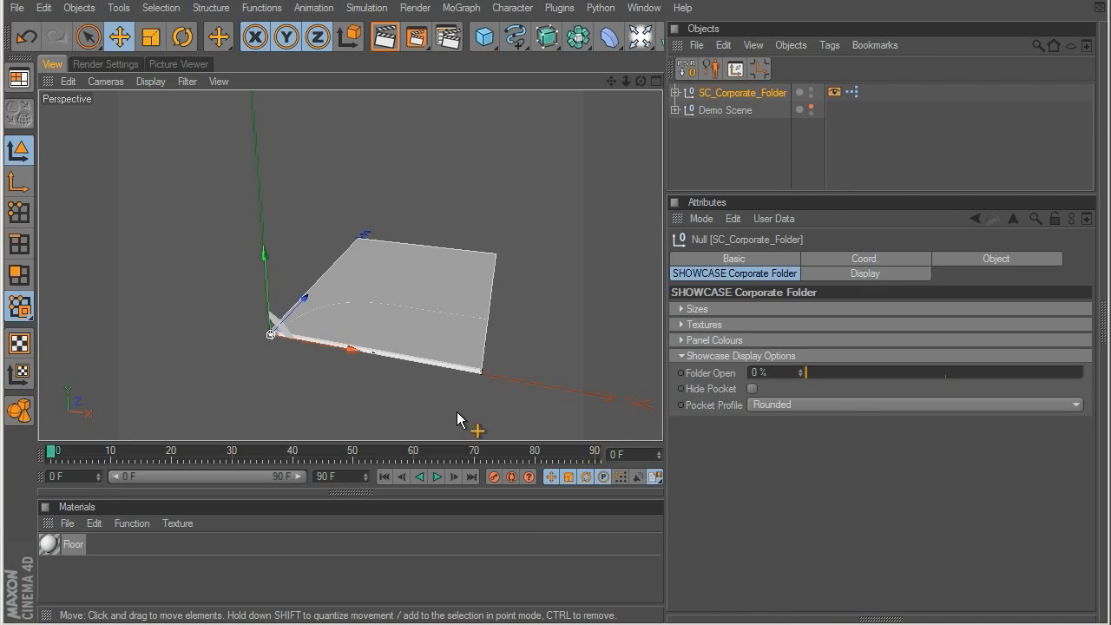
middle_click_drag(415, 285, 418, 250, "alt")
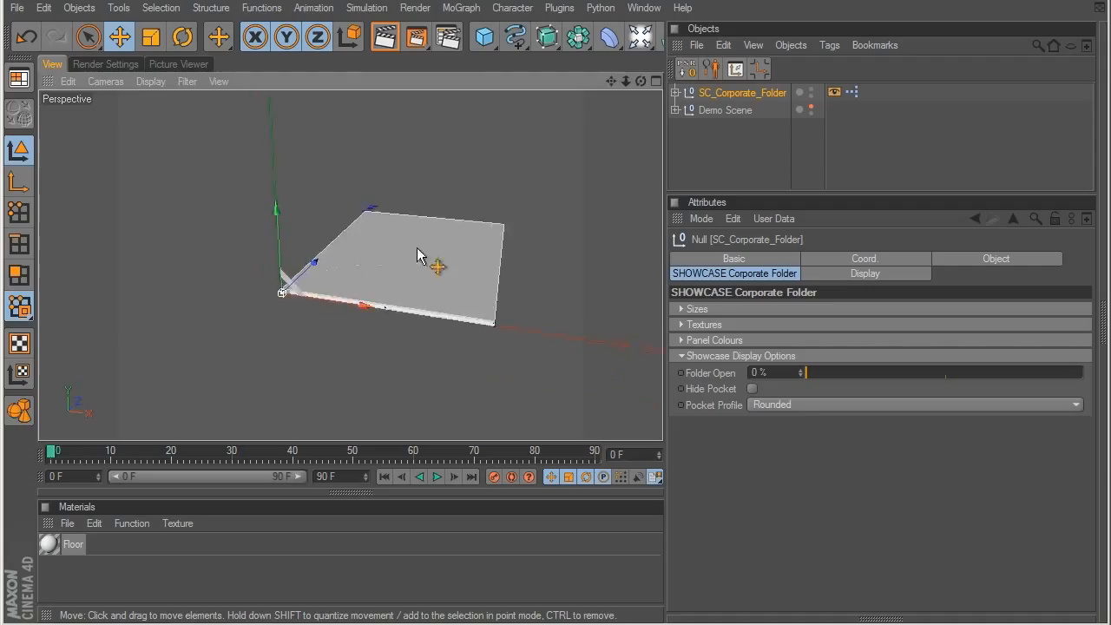
left_click_drag(418, 250, 464, 352, "alt")
scroll(456, 332, "up", 3)
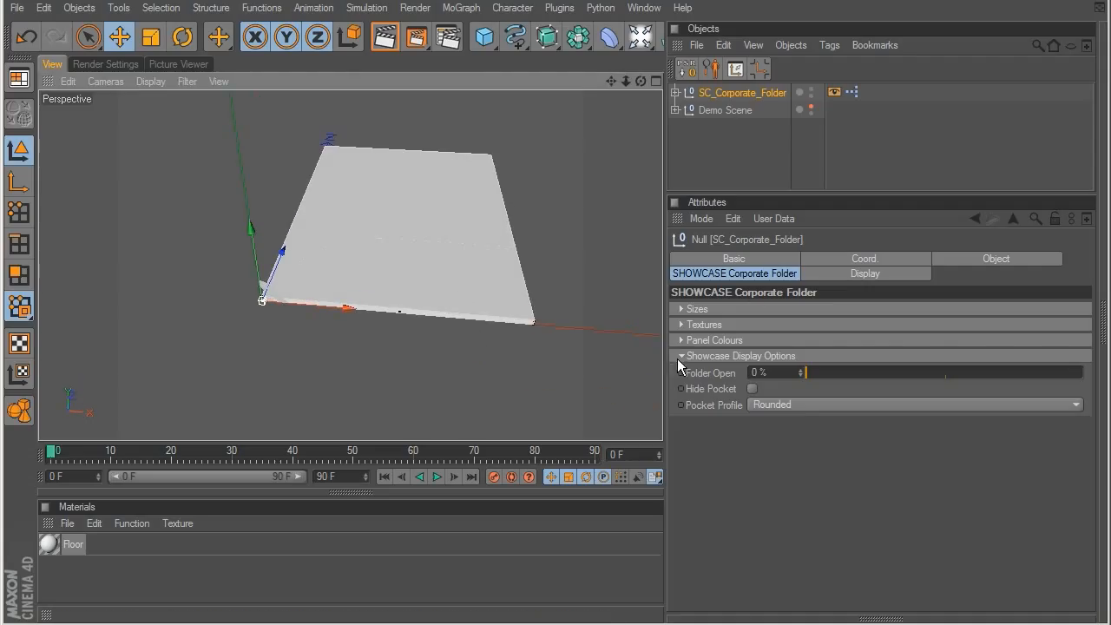
Step: Open the corporate folder almost flat and fold it back to a Folder Open amount of 85 %
left_click(679, 357)
left_click(682, 356)
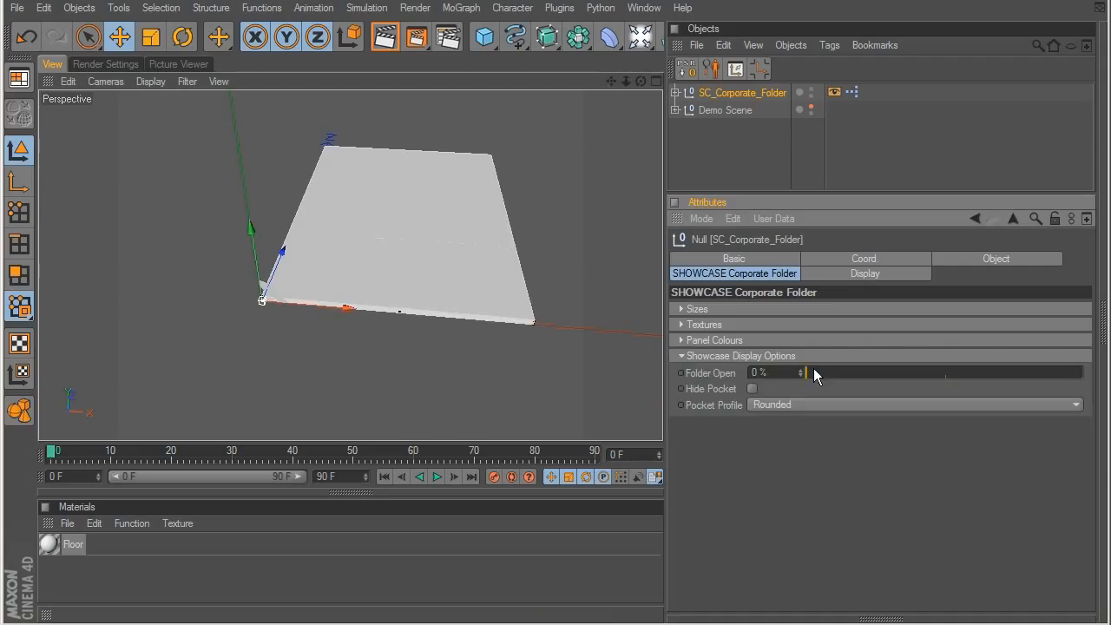
left_click_drag(805, 371, 1079, 355)
middle_click_drag(273, 226, 321, 256, "alt")
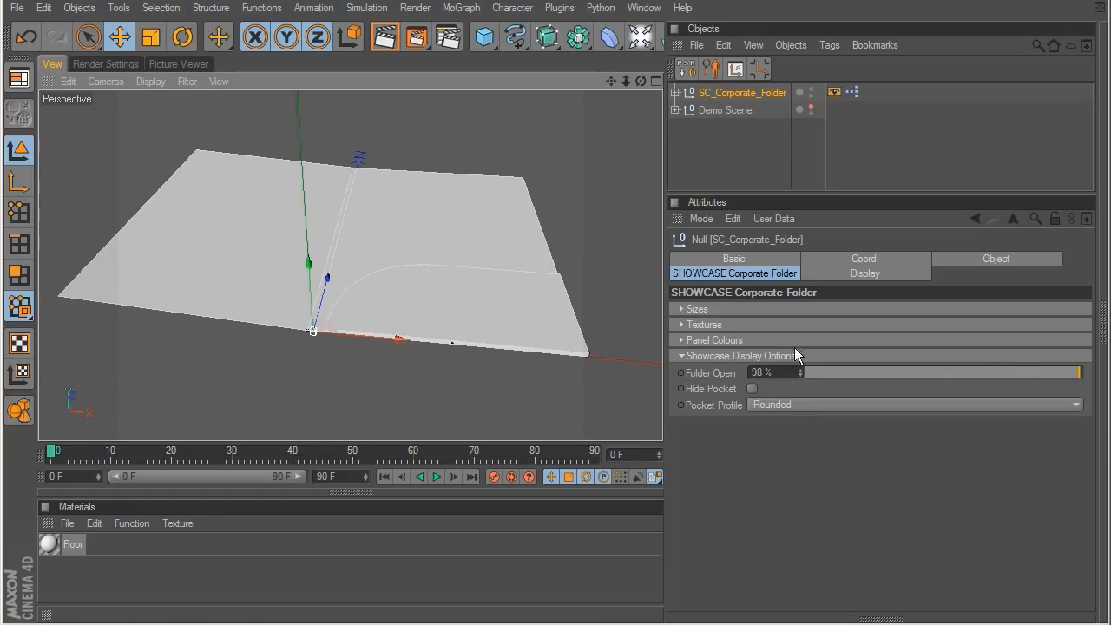
left_click_drag(1051, 372, 1036, 375)
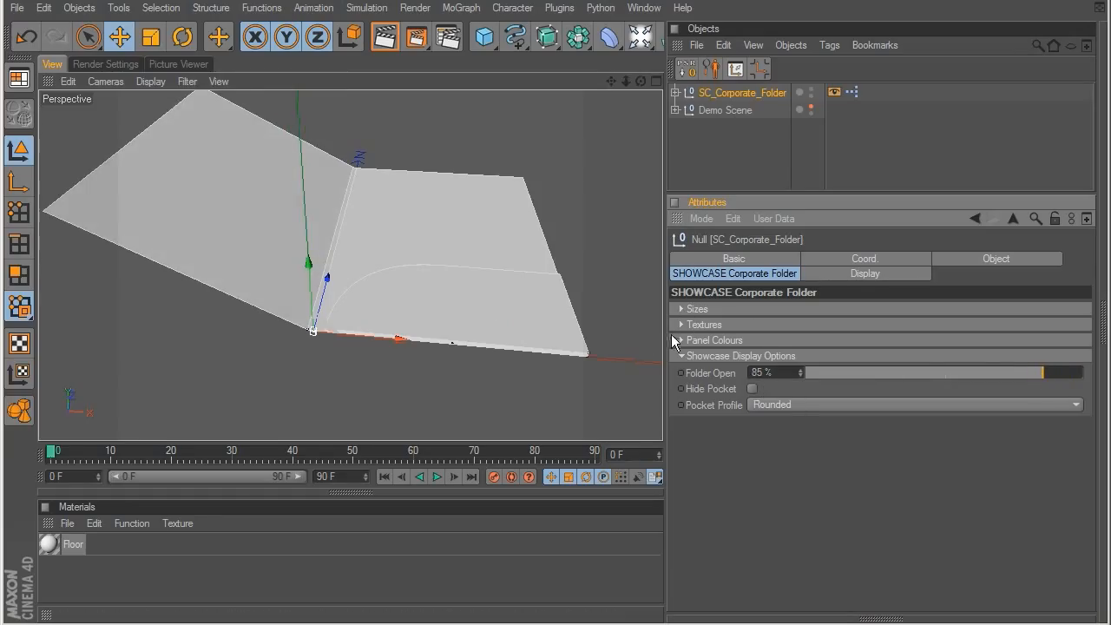
left_click(687, 356)
Step: Try different folder width and height values and a spine width of 59 in the corporate folder's sizes
left_click(680, 308)
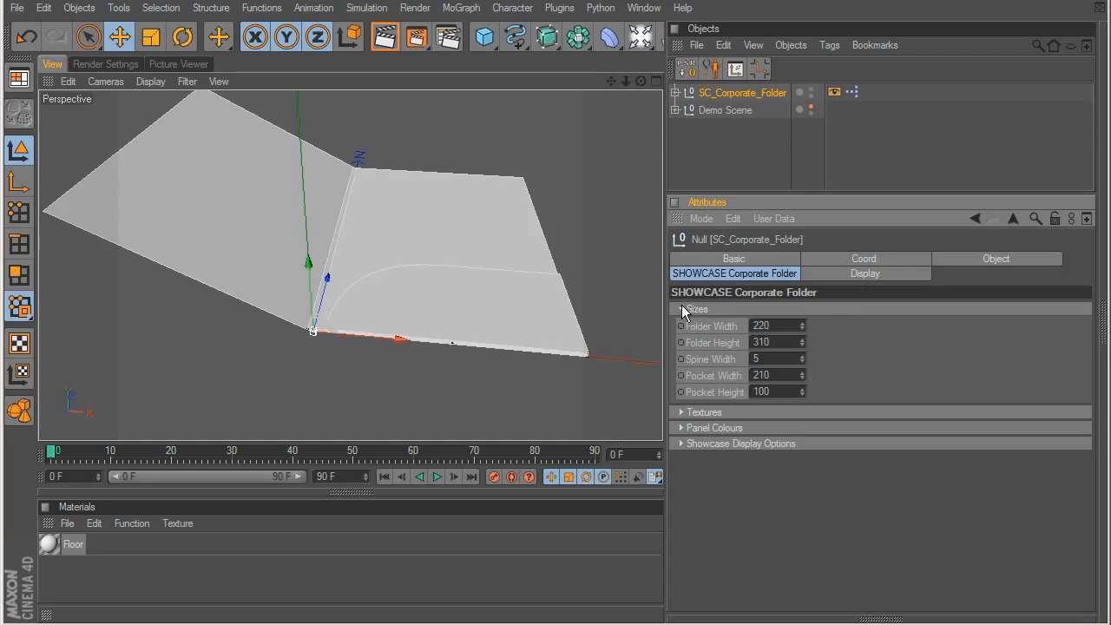
left_click_drag(802, 326, 835, 254)
key("ctrl+z")
left_click_drag(802, 339, 802, 403)
left_click_drag(803, 363, 788, 311)
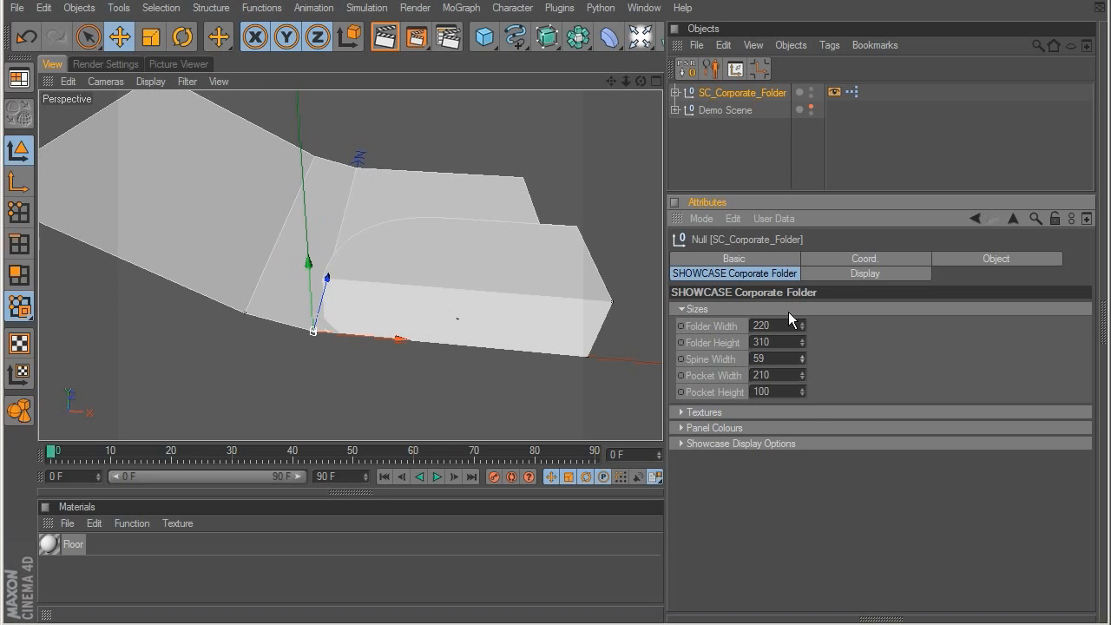
left_click_drag(360, 318, 346, 280, "alt")
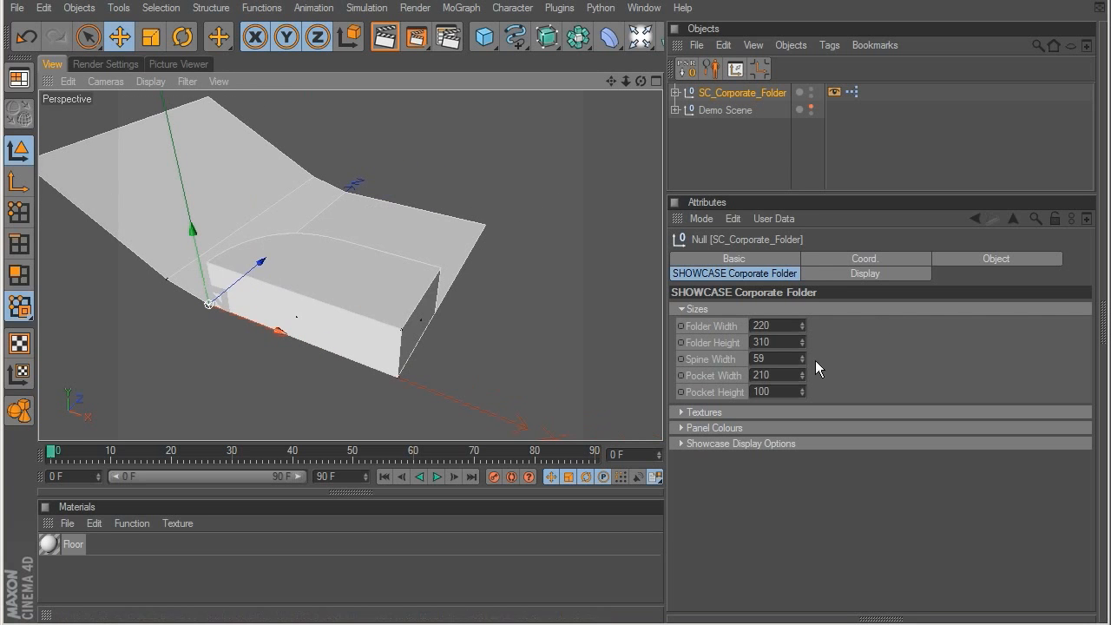
Step: Try a pocket width of 150 and a pocket height of 209 on the corporate folder
left_click_drag(800, 362, 800, 426)
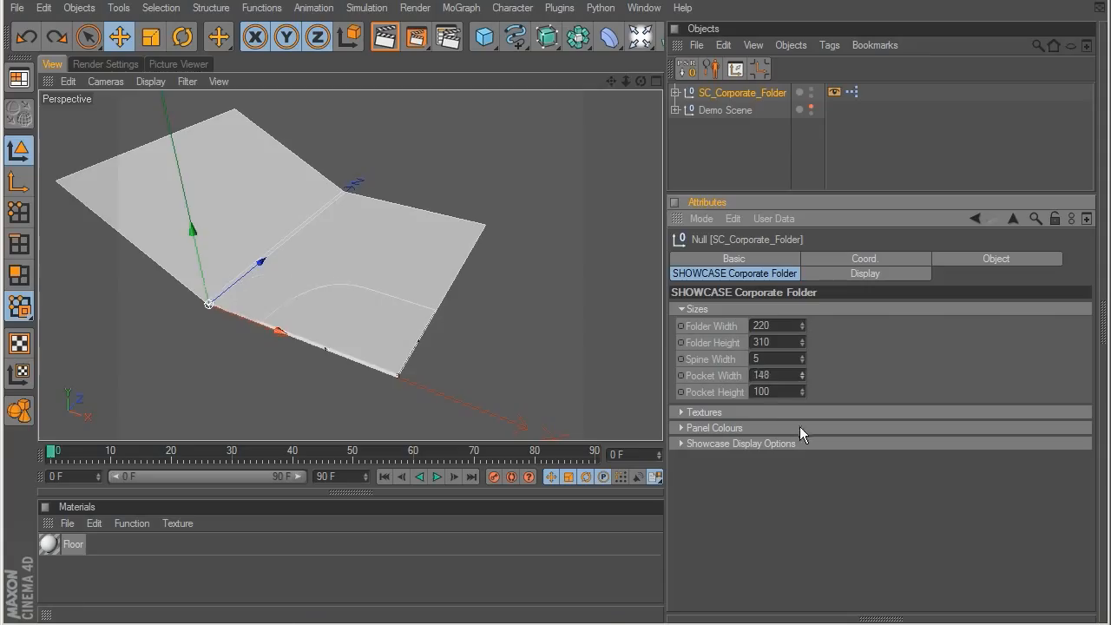
scroll(479, 322, "up", 5)
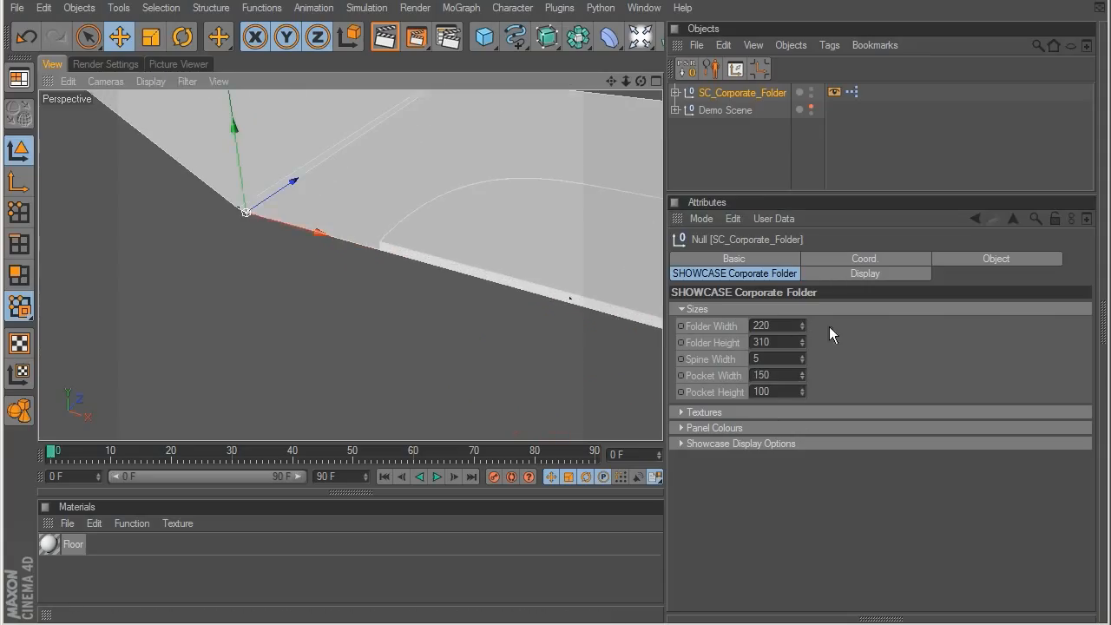
mouse_move(802, 370)
left_mouse_down()
mouse_move(813, 490)
mouse_move(797, 367)
left_mouse_up()
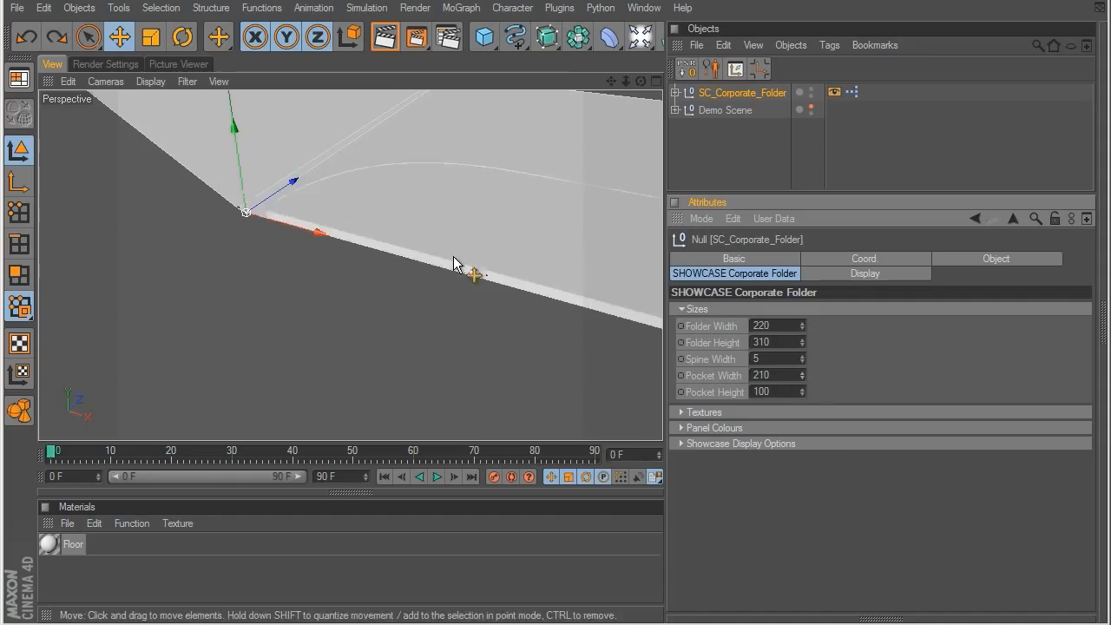
scroll(491, 277, "down", 3)
left_click_drag(490, 283, 355, 283, "alt")
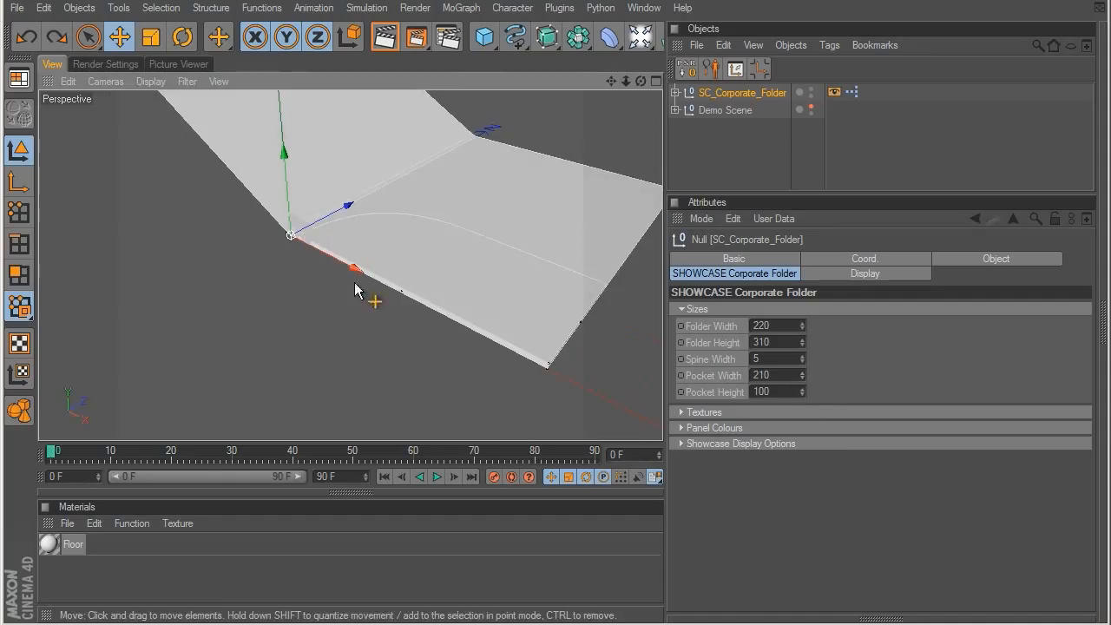
left_click_drag(804, 396, 790, 289)
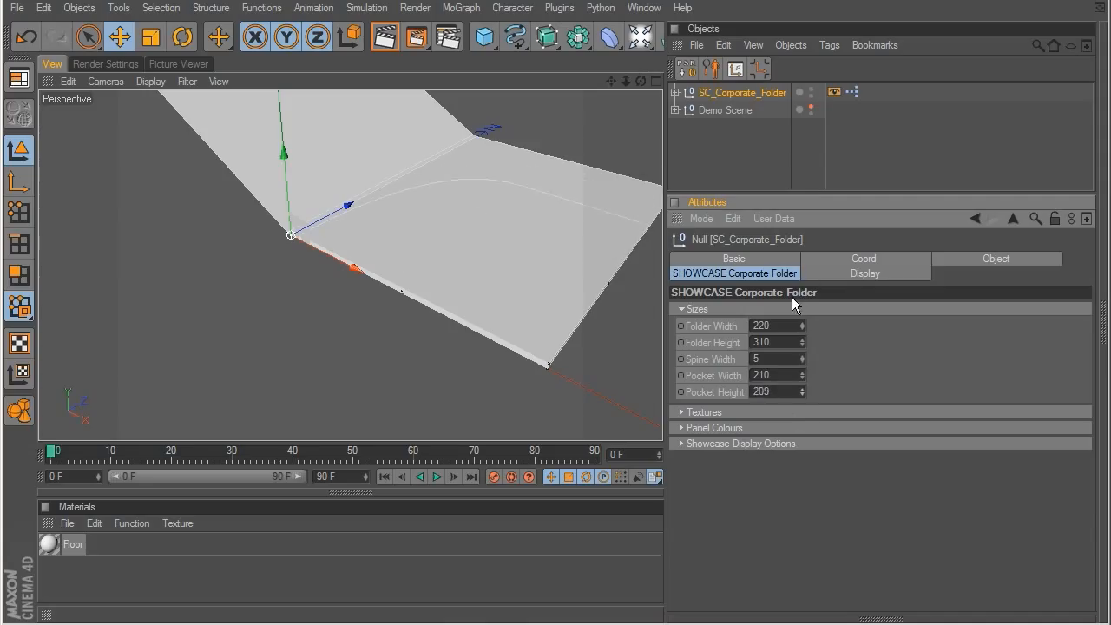
Step: Load Folder_Front_COLOR.jpg from the Textures folder as the Cover Outside texture
left_click(682, 309)
left_click(684, 323)
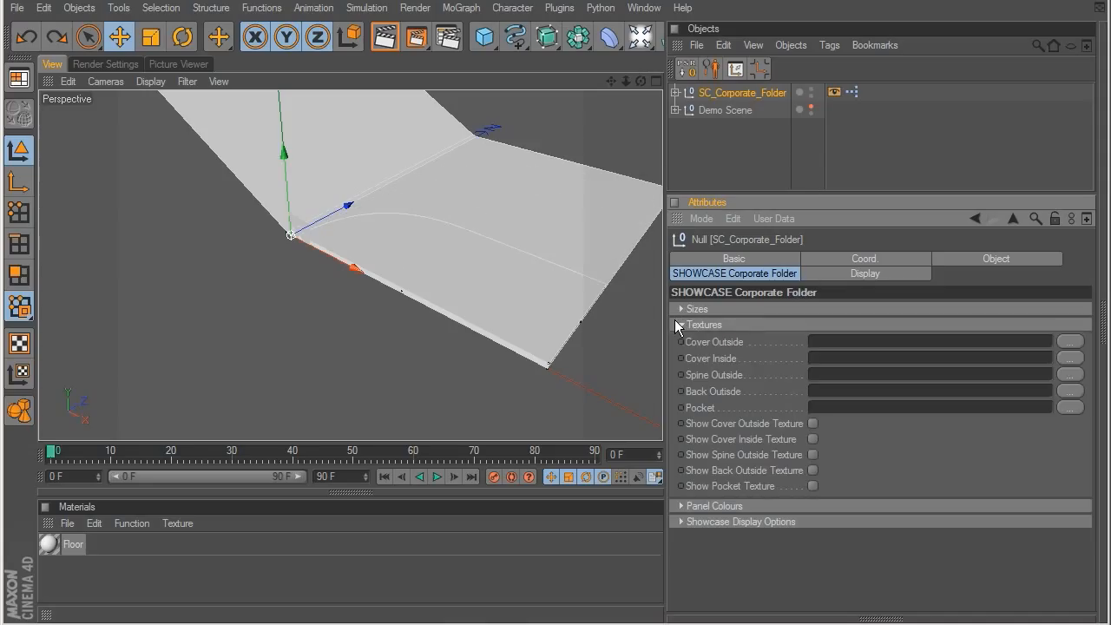
left_click(1068, 345)
double_click(463, 350)
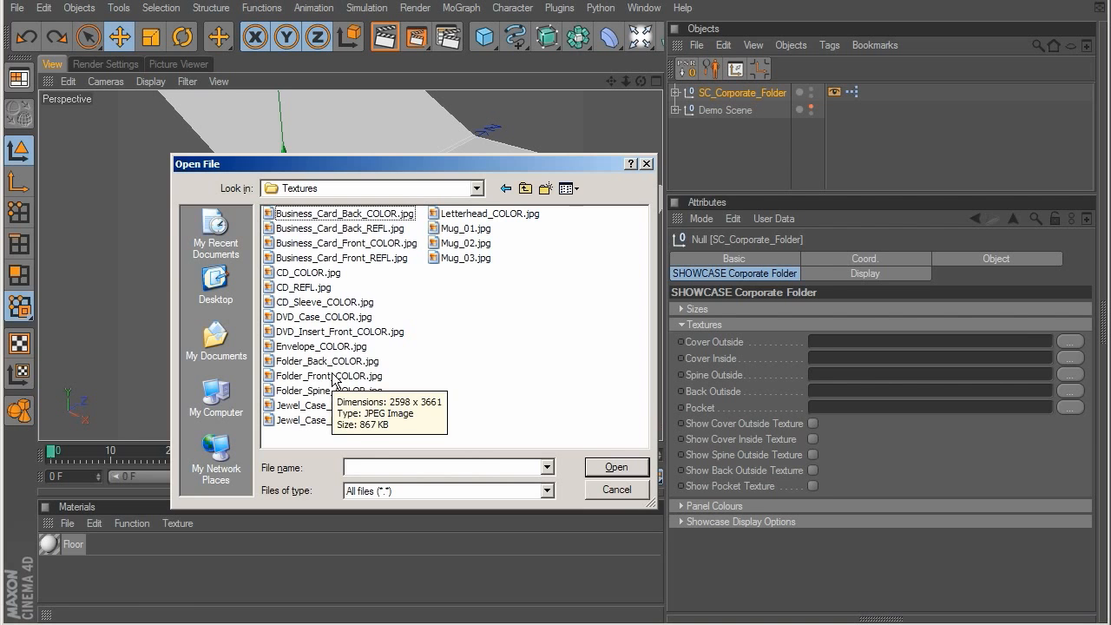
double_click(334, 376)
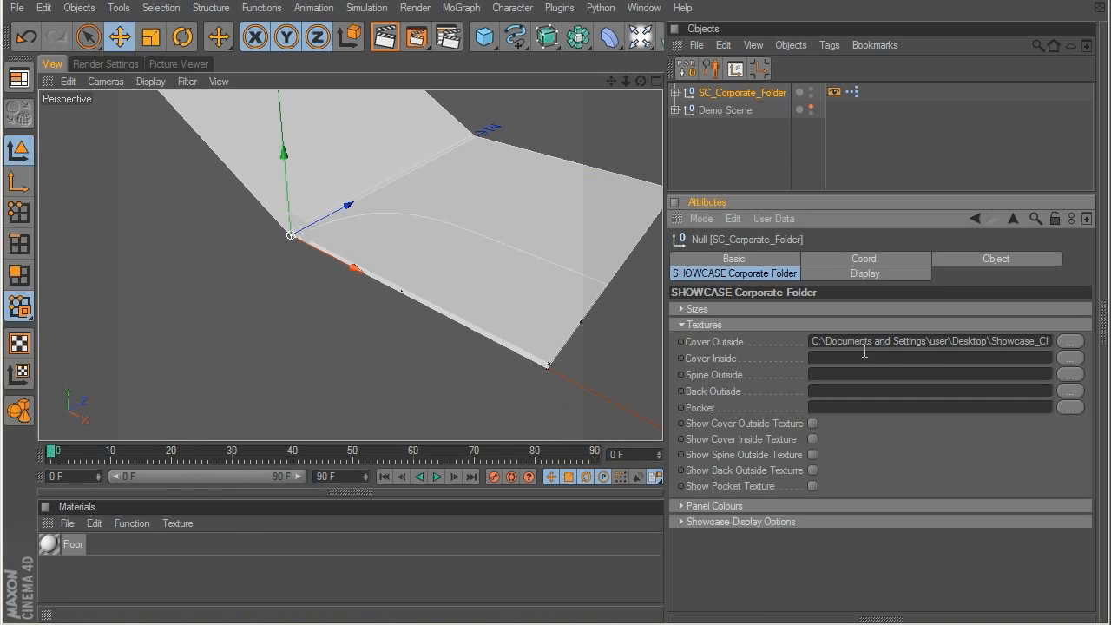
Step: Load Folder_Spine_COLOR.jpg as the Spine Outside texture and Folder_Back_COLOR.jpg as the Back Outside texture
left_click(1070, 375)
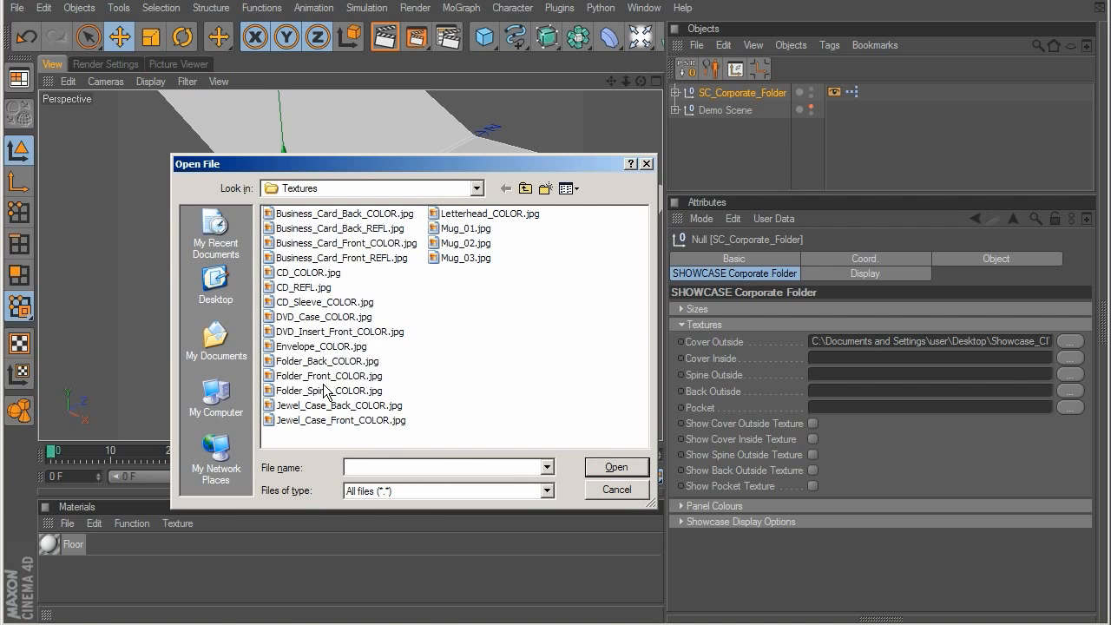
double_click(330, 392)
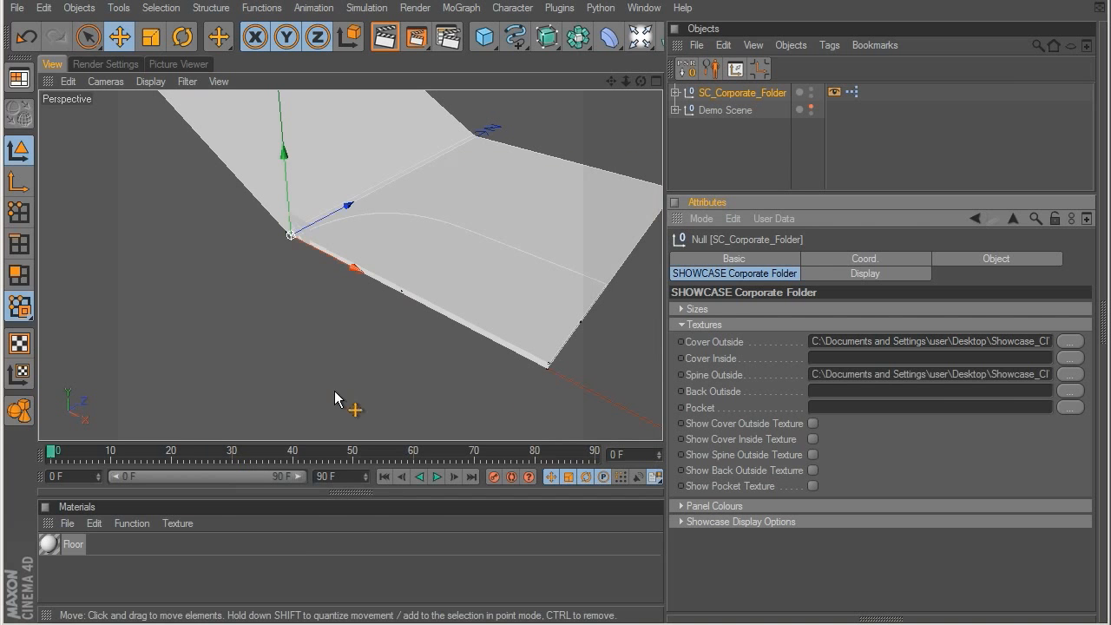
left_click(1069, 392)
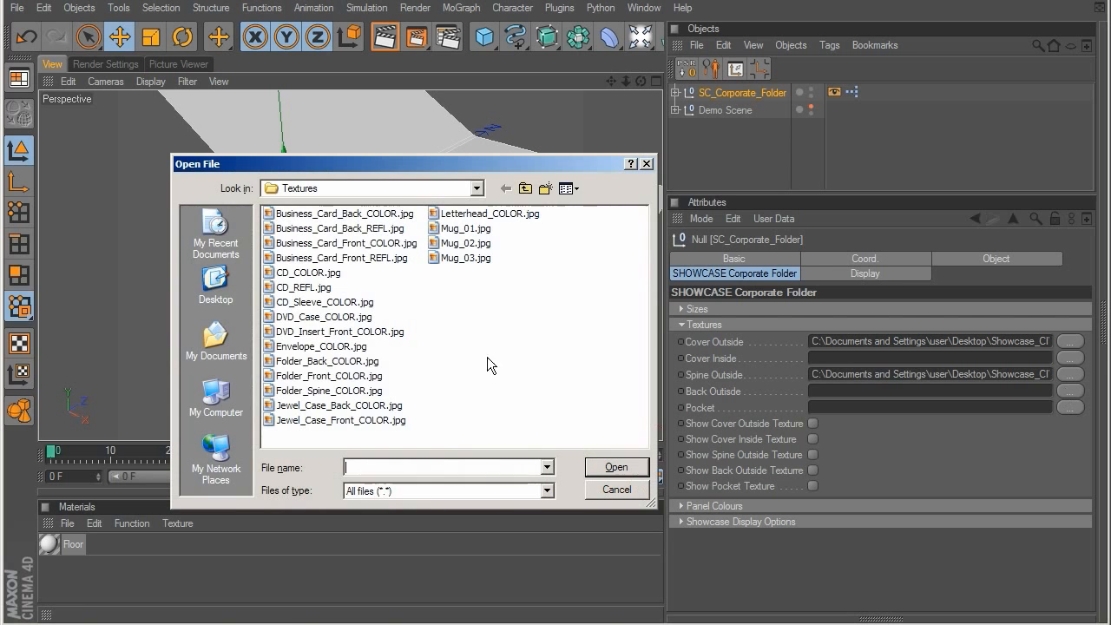
double_click(331, 364)
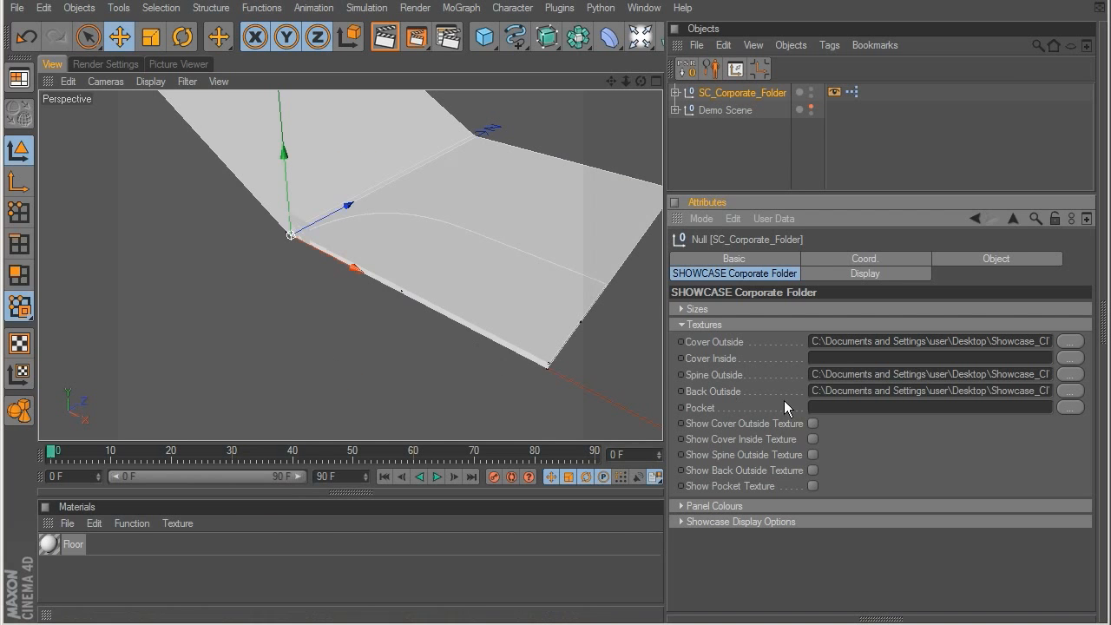
Step: Turn on display of the cover outside, spine outside and back outside textures, and inspect the folder from outside and inside
left_click_drag(230, 233, 461, 259, "alt")
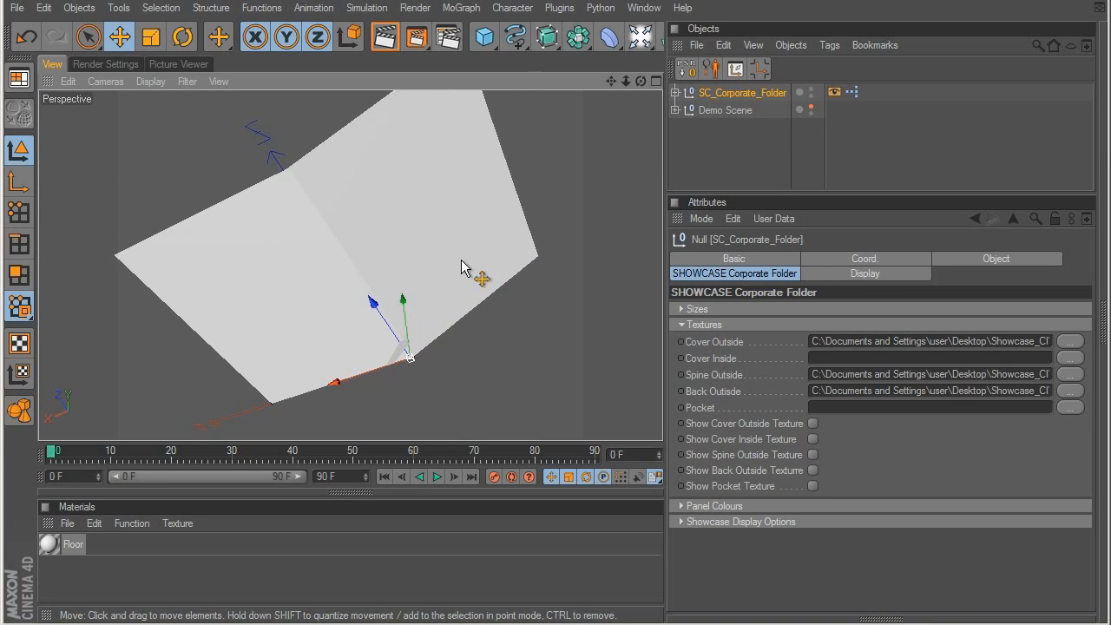
left_click(814, 424)
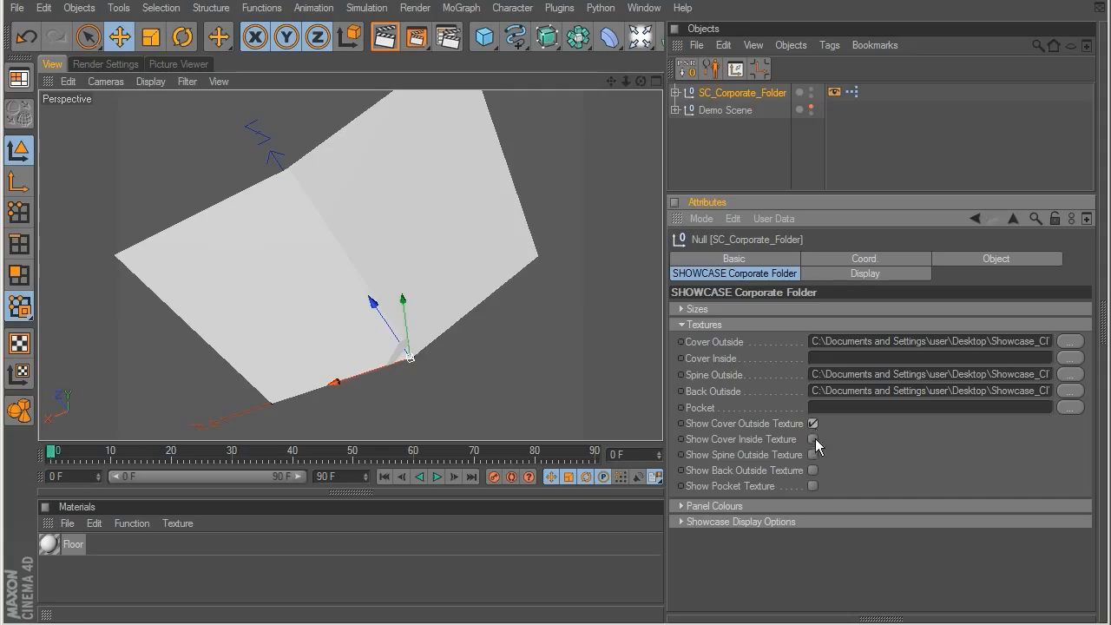
left_click(814, 455)
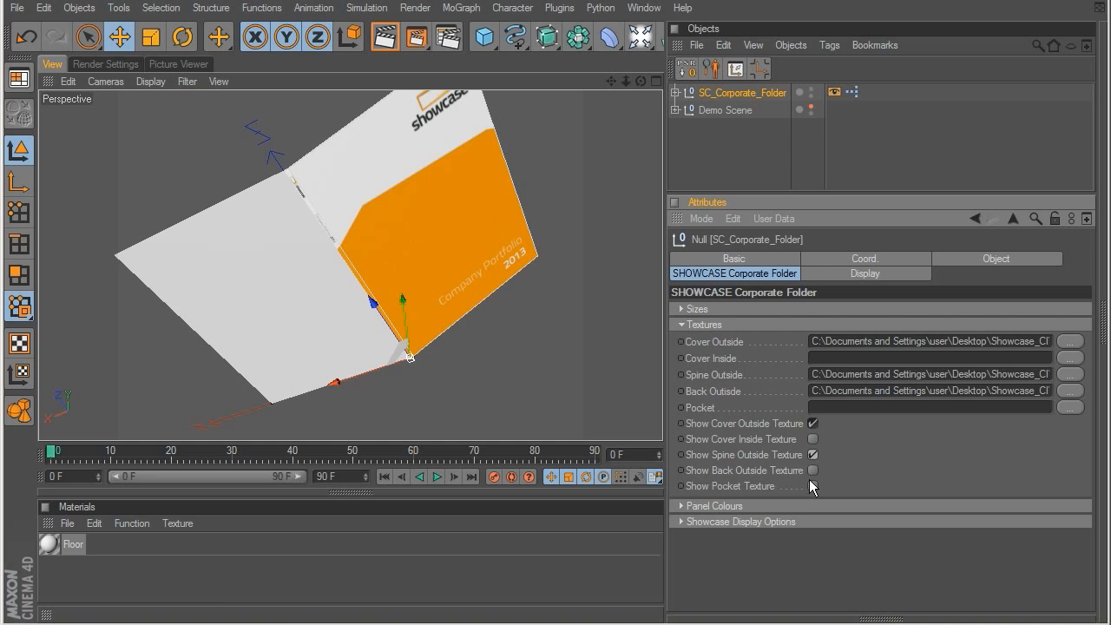
left_click(812, 471)
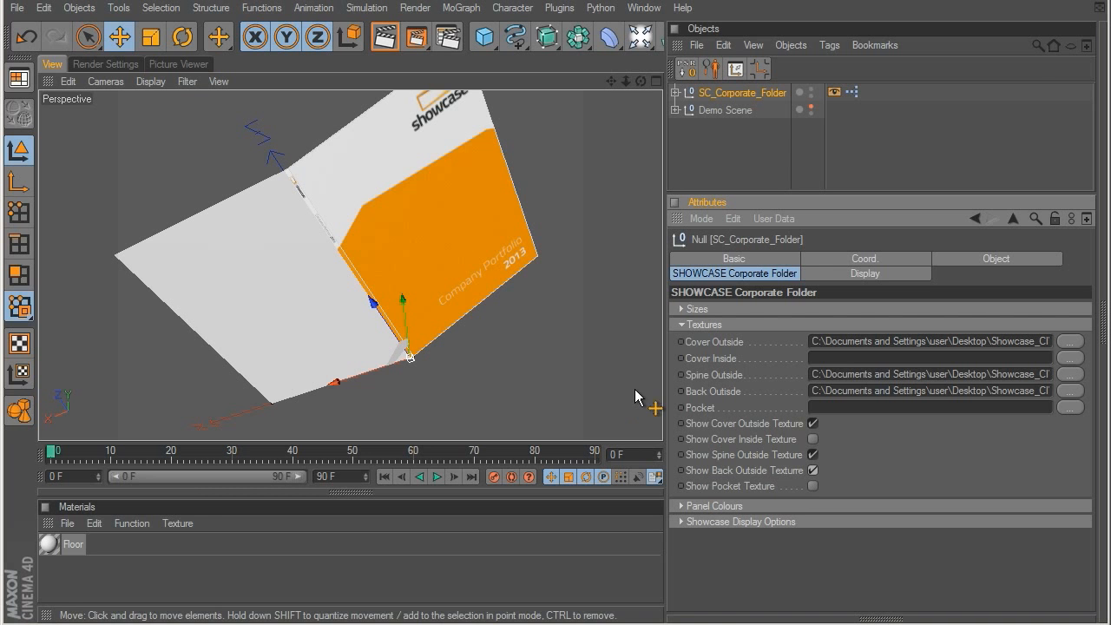
left_click(748, 150)
left_click_drag(381, 278, 413, 195, "alt")
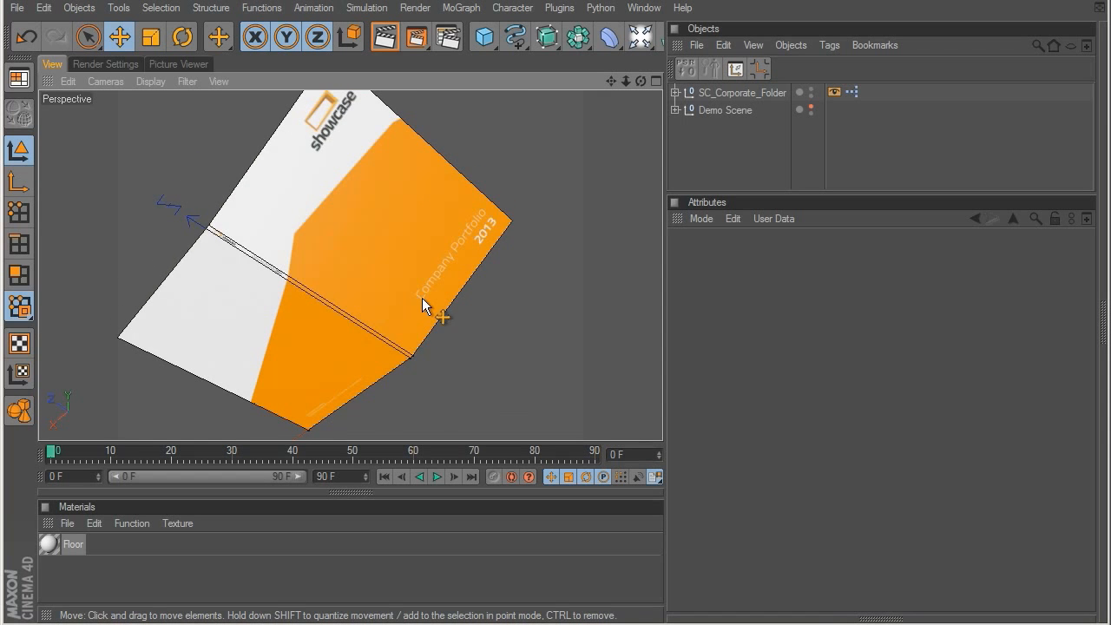
left_click_drag(525, 149, 439, 280, "alt")
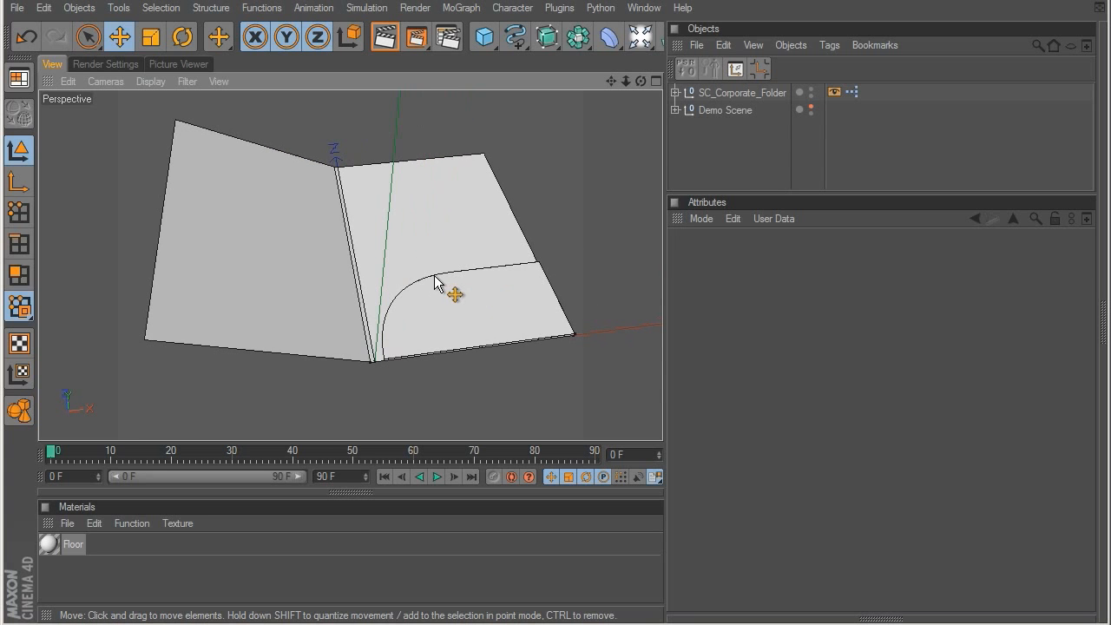
Step: Set the corporate folder's Pocket panel colour to orange with R 255, G 170 and B 60
left_click(717, 91)
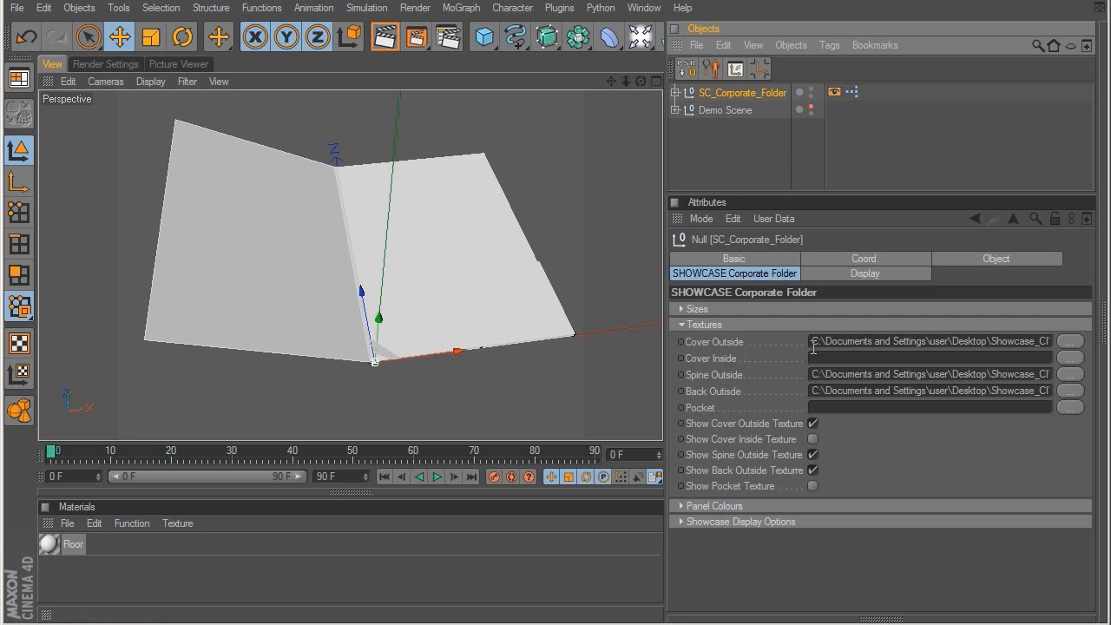
left_click(681, 324)
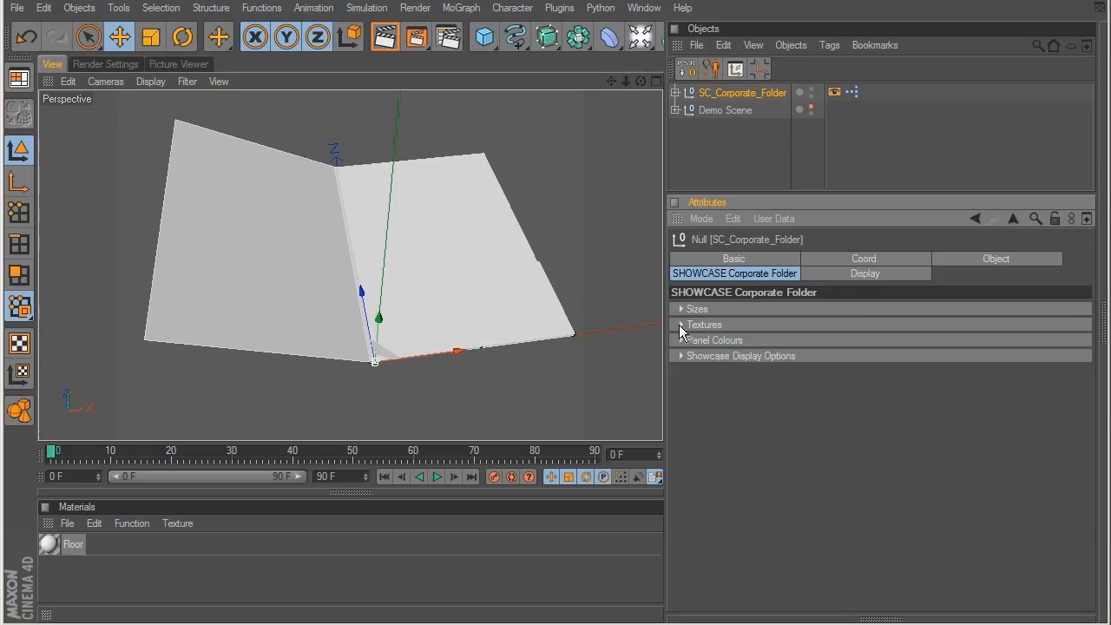
left_click(681, 340)
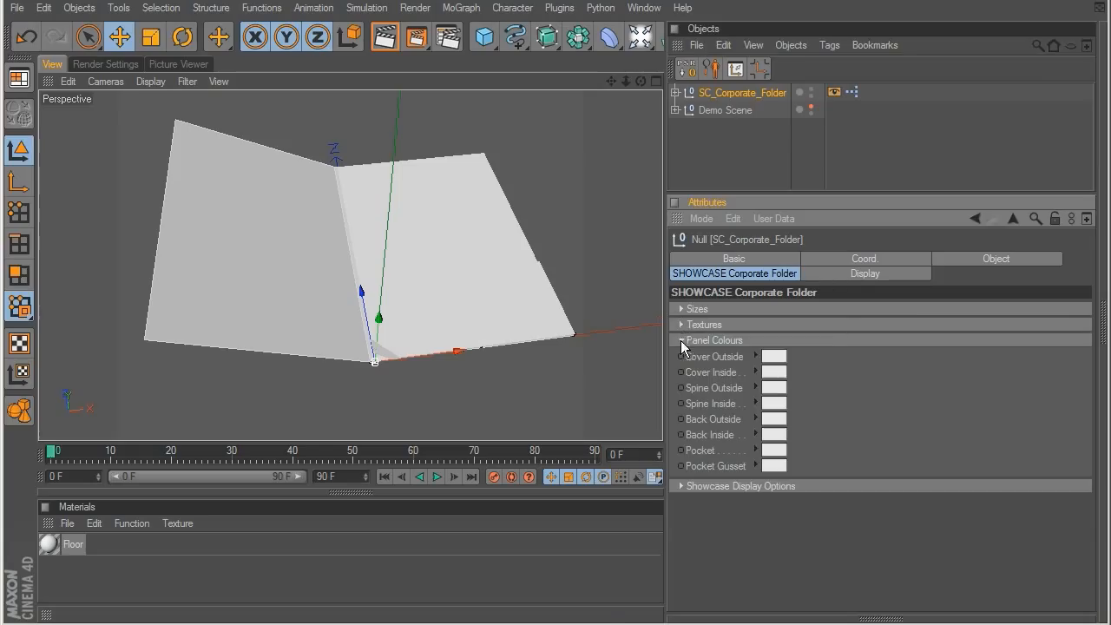
left_click(777, 451)
left_click(744, 394)
left_click(762, 403)
left_click_drag(742, 397, 748, 396)
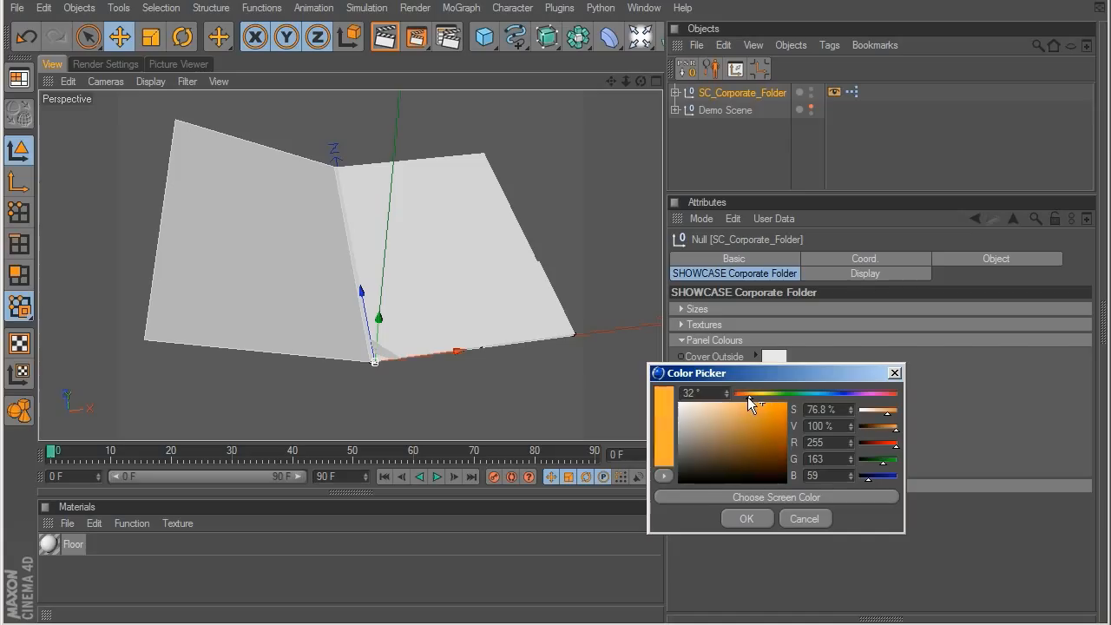
double_click(834, 459)
type("170")
key("Tab")
type("60")
key("Return")
scroll(352, 267, "up", 3)
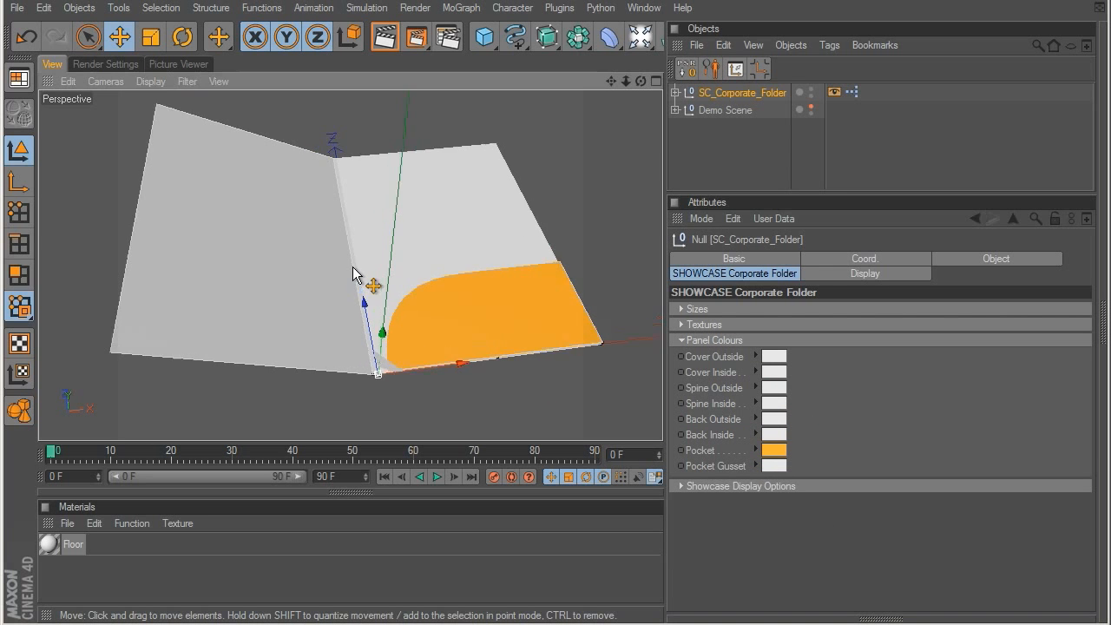
Step: Copy the Pocket panel colour and paste it onto the Pocket Gusset panel colour
left_click_drag(537, 290, 334, 208, "alt")
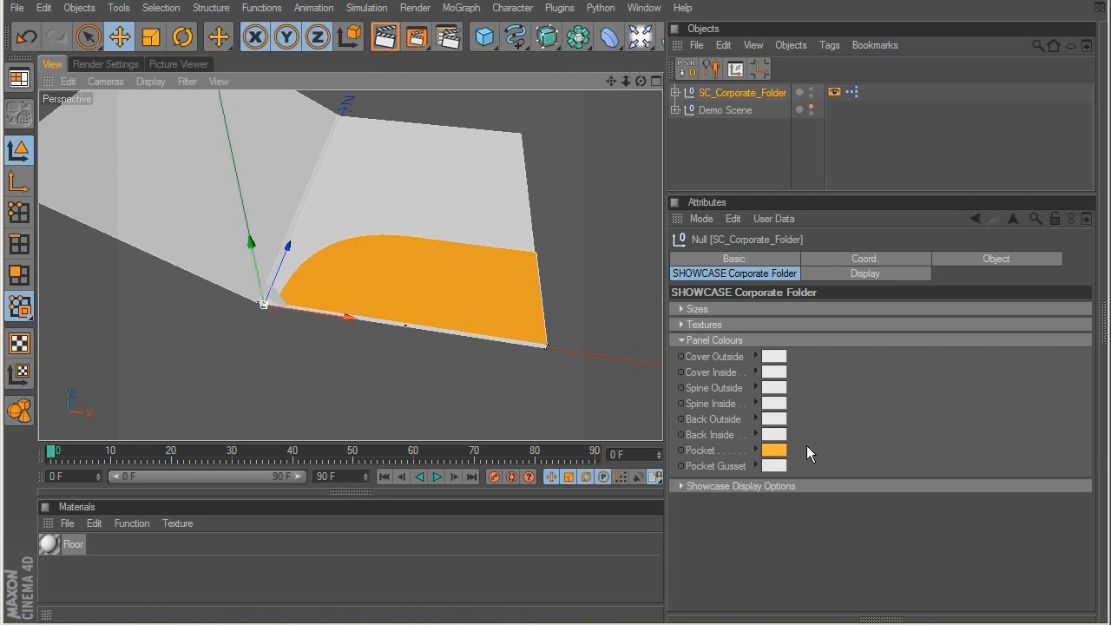
right_click(703, 450)
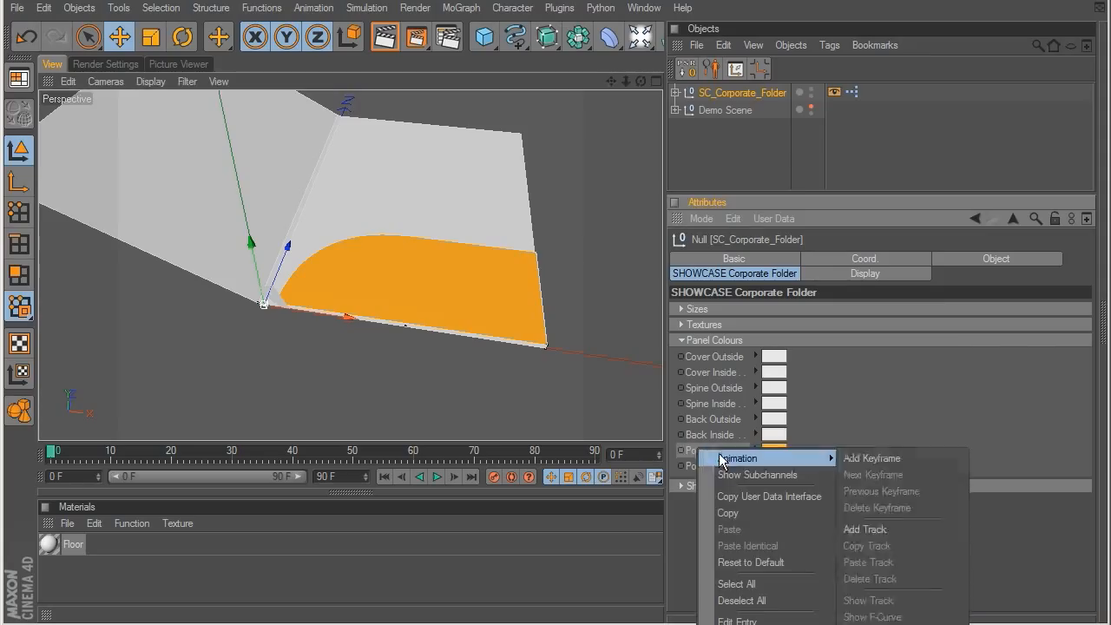
left_click(740, 512)
right_click(712, 468)
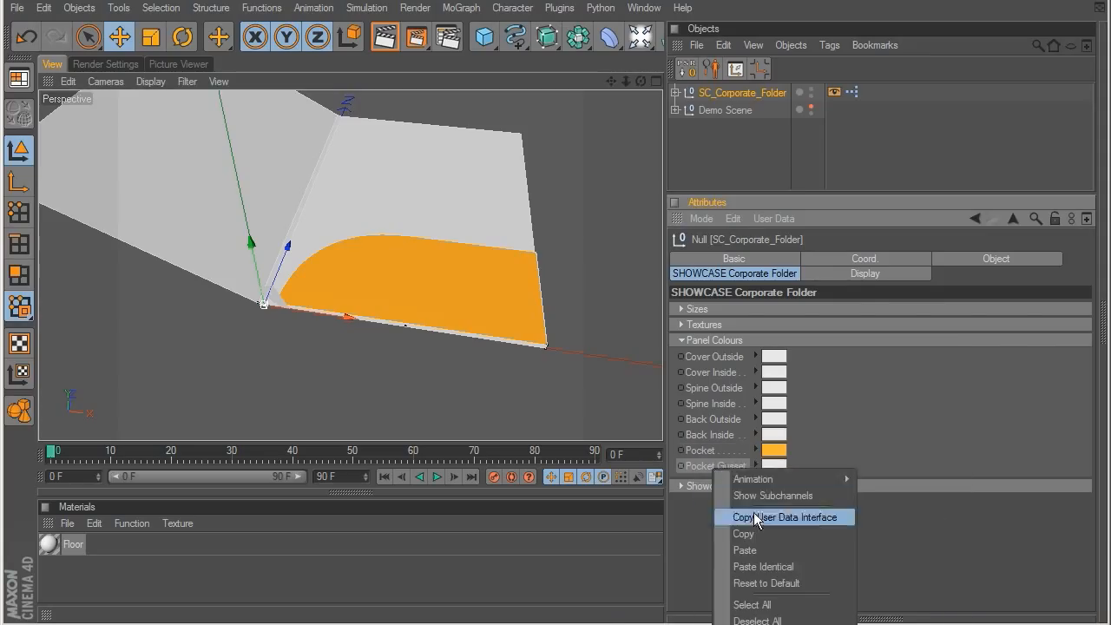
left_click(760, 550)
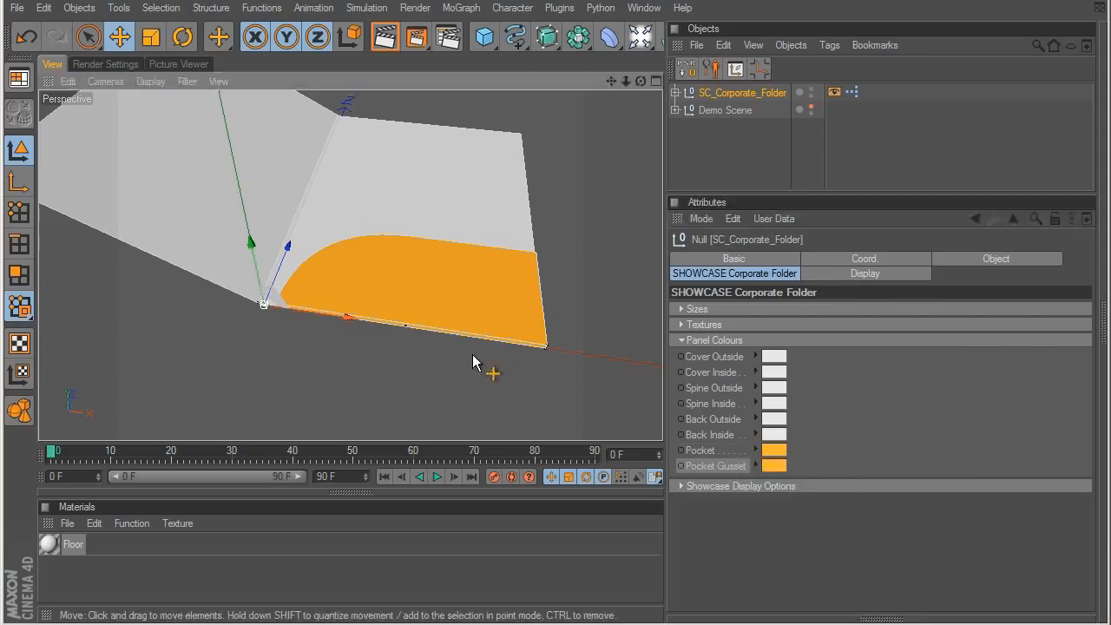
Step: Examine the colour of the folder's pocket and gusset edges up close and from several angles
left_click_drag(472, 354, 339, 176, "alt")
middle_click_drag(483, 310, 396, 230, "alt")
right_click_drag(396, 231, 400, 275, "alt")
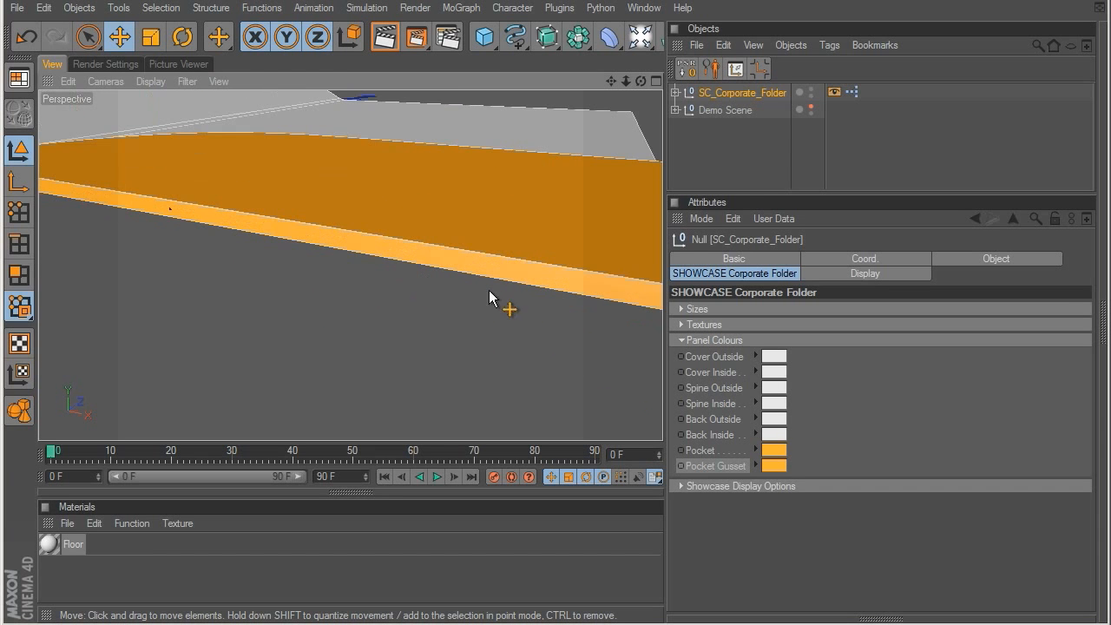
scroll(467, 277, "down", 3)
left_click_drag(477, 264, 360, 259, "alt")
scroll(409, 271, "down", 2)
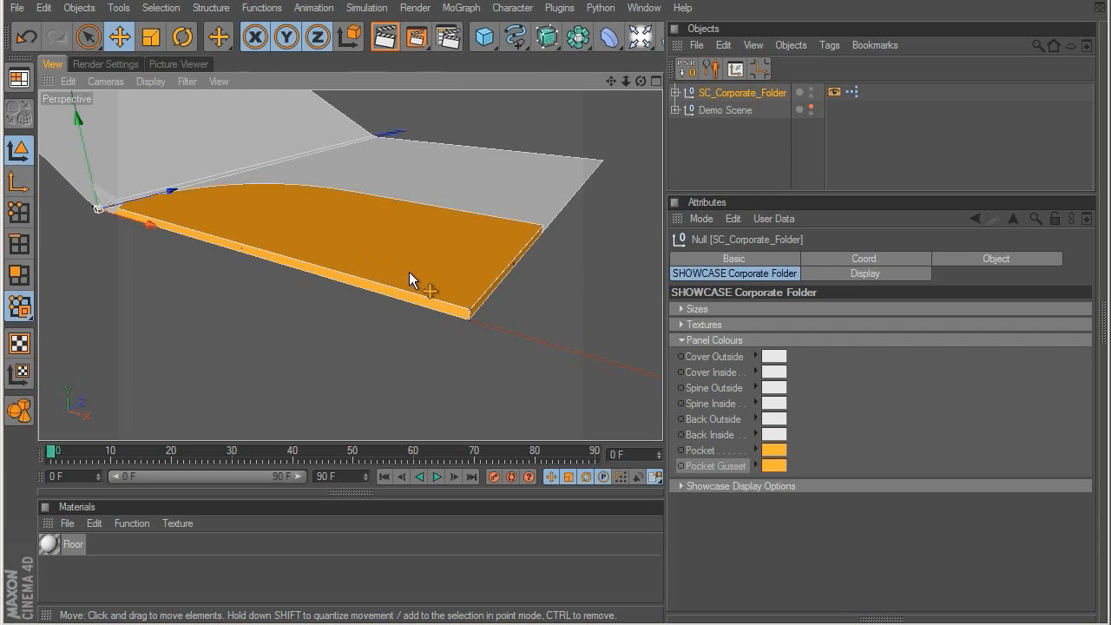
left_click_drag(399, 233, 622, 396, "alt")
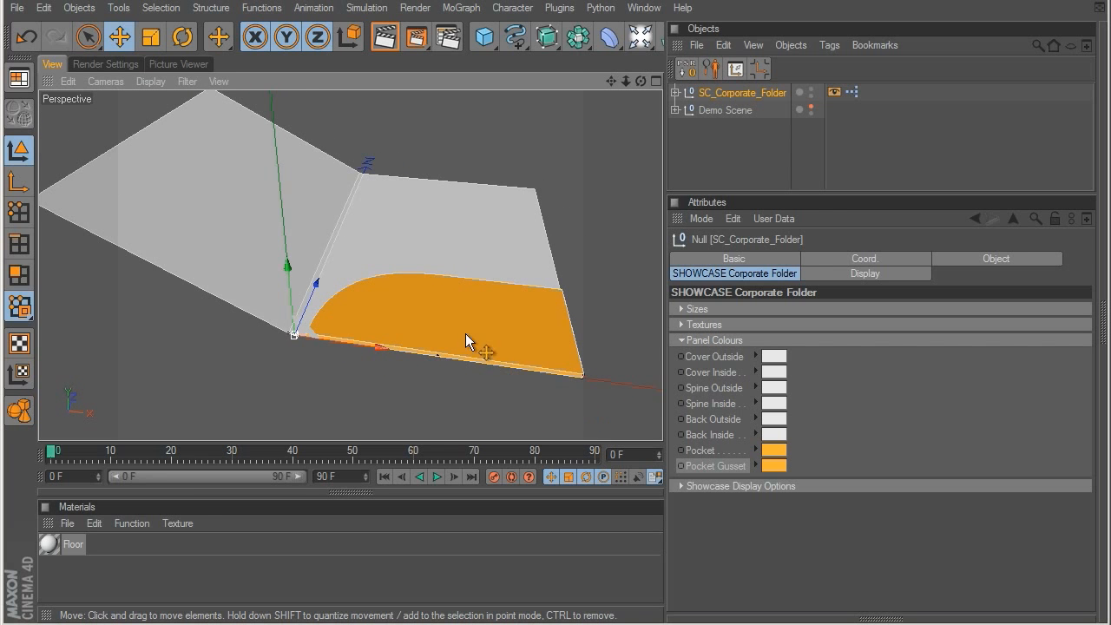
left_click_drag(465, 333, 480, 349, "alt")
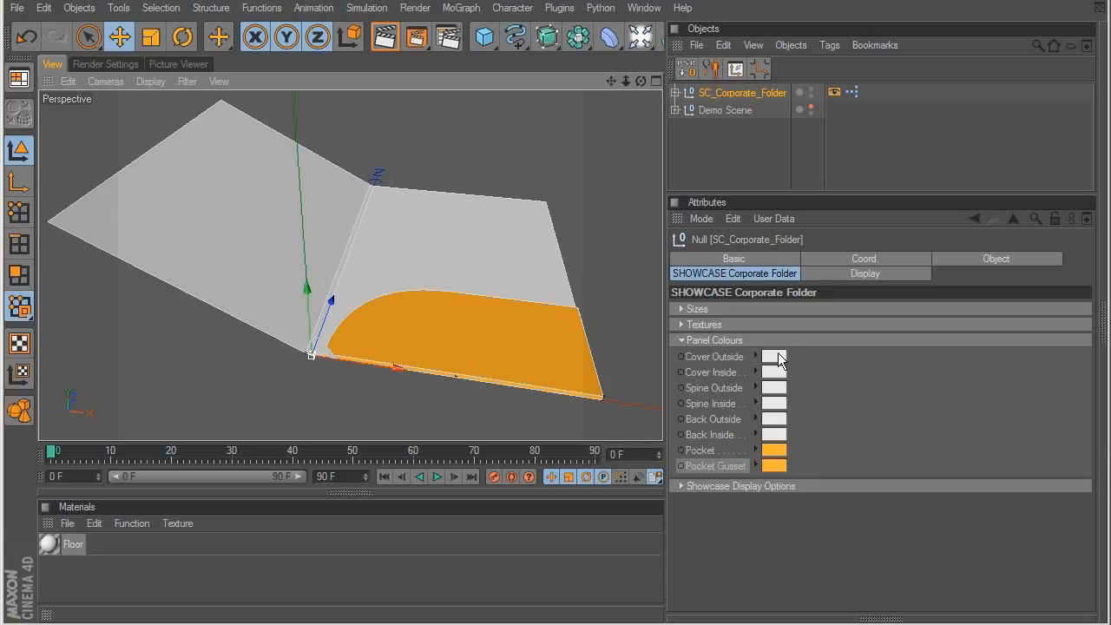
Step: Try displaying the pocket texture with no image assigned, and turn its display back off
left_click(682, 340)
left_click(679, 324)
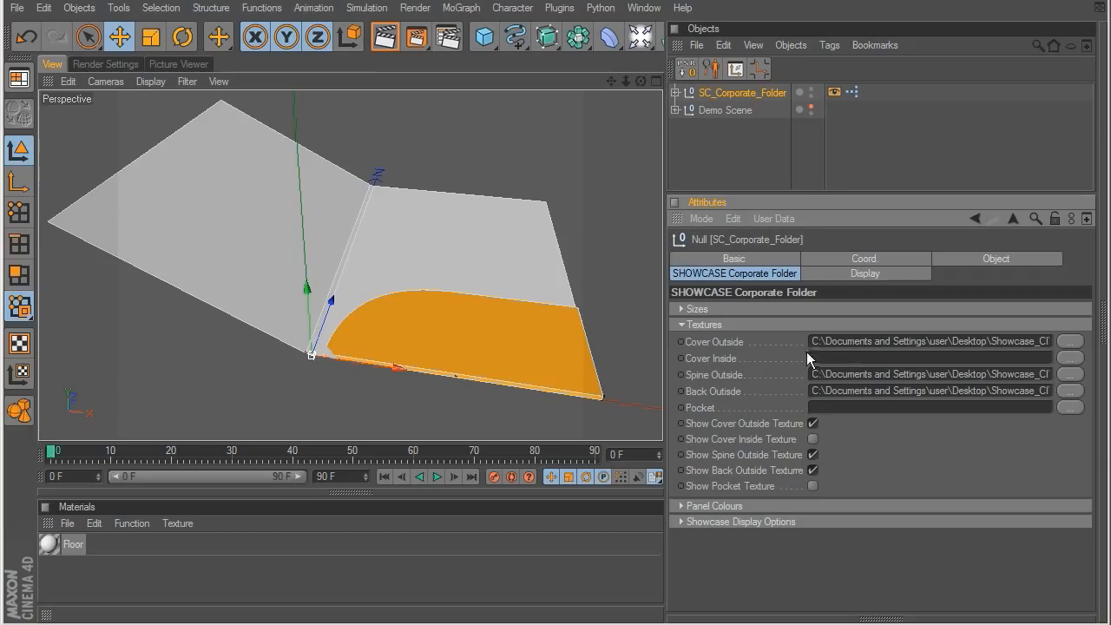
left_click(812, 469)
left_click(811, 486)
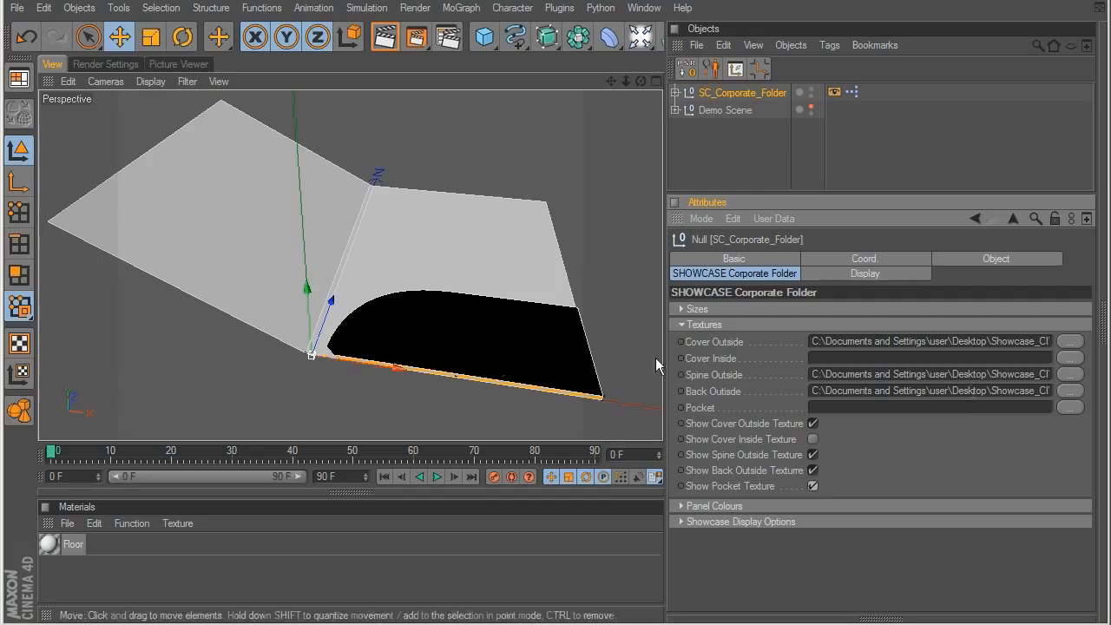
left_click(812, 486)
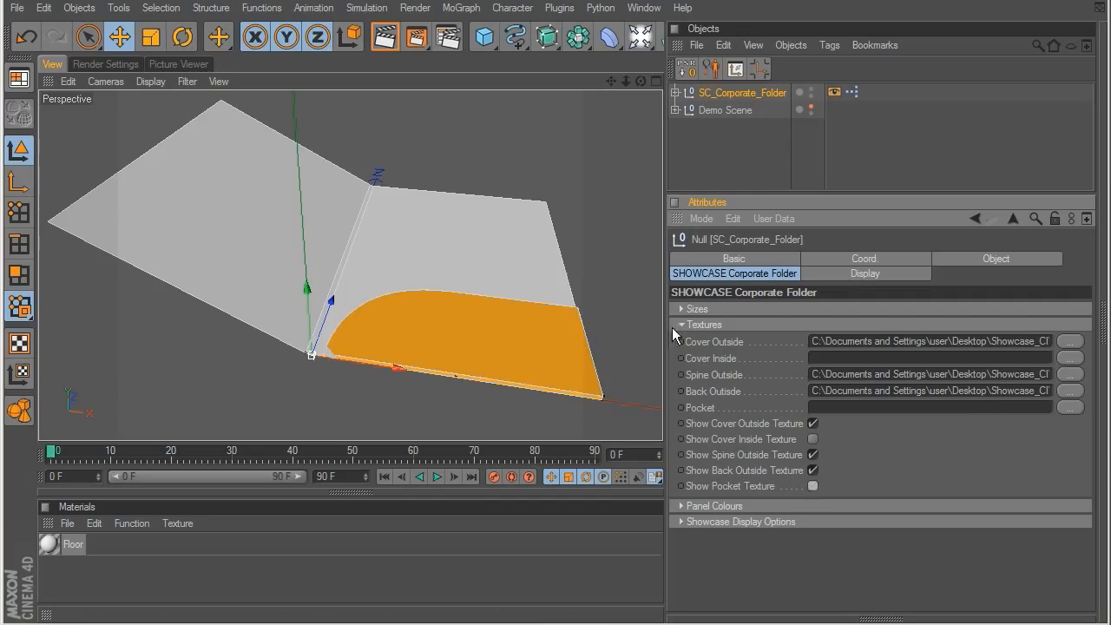
left_click(682, 325)
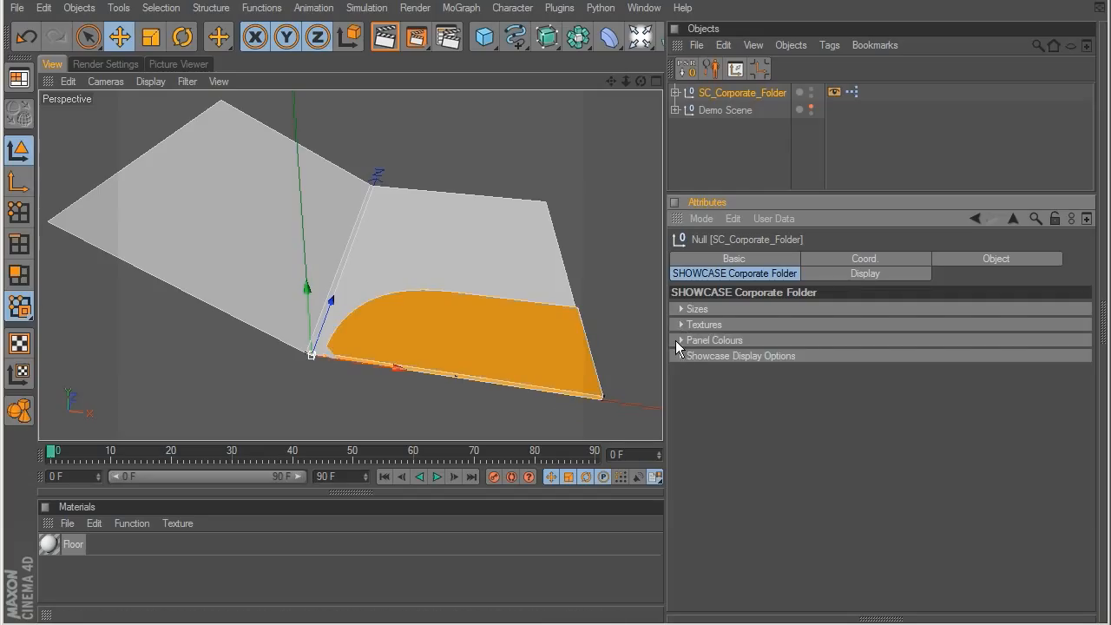
Step: Set Folder Open to 78 %, and briefly hide the pocket before showing it again
left_click(681, 356)
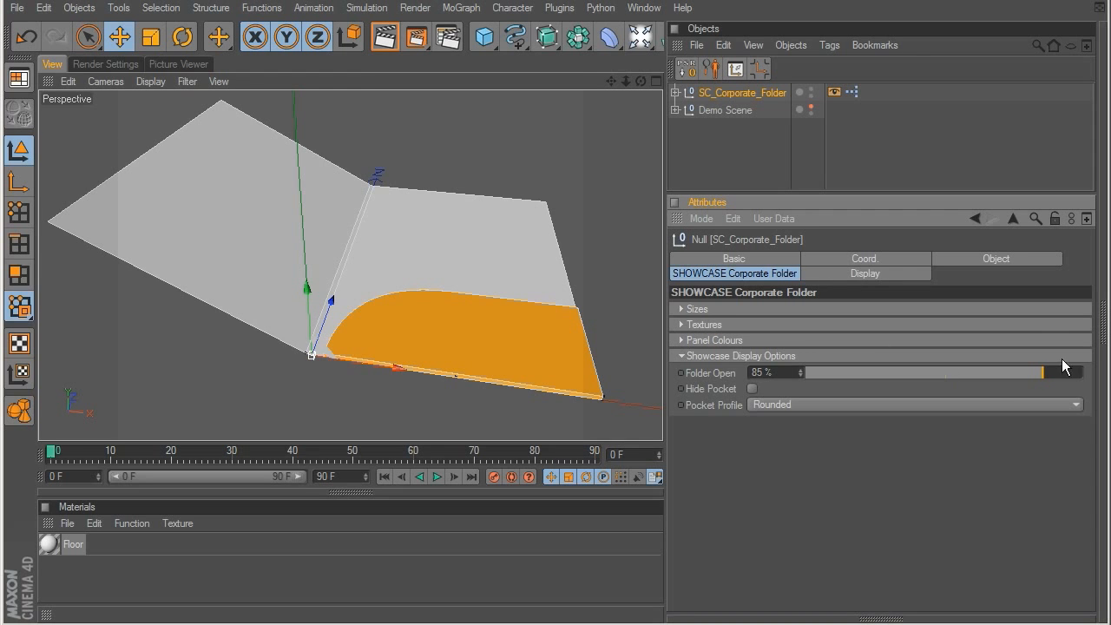
mouse_move(1039, 373)
left_mouse_down()
mouse_move(804, 367)
mouse_move(1024, 367)
left_mouse_up()
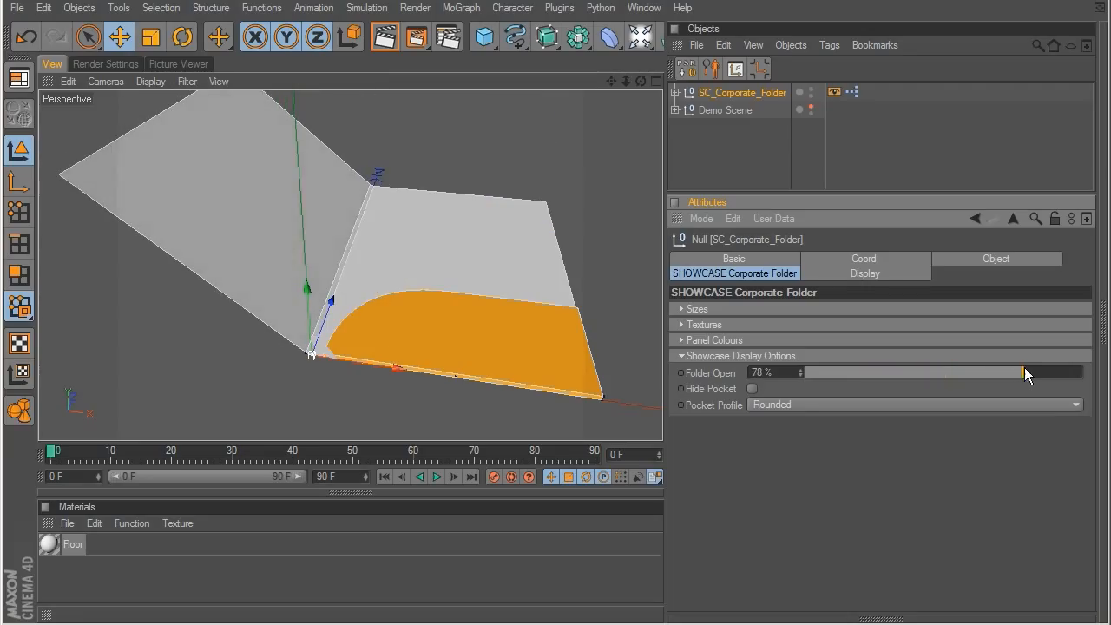
left_click(753, 388)
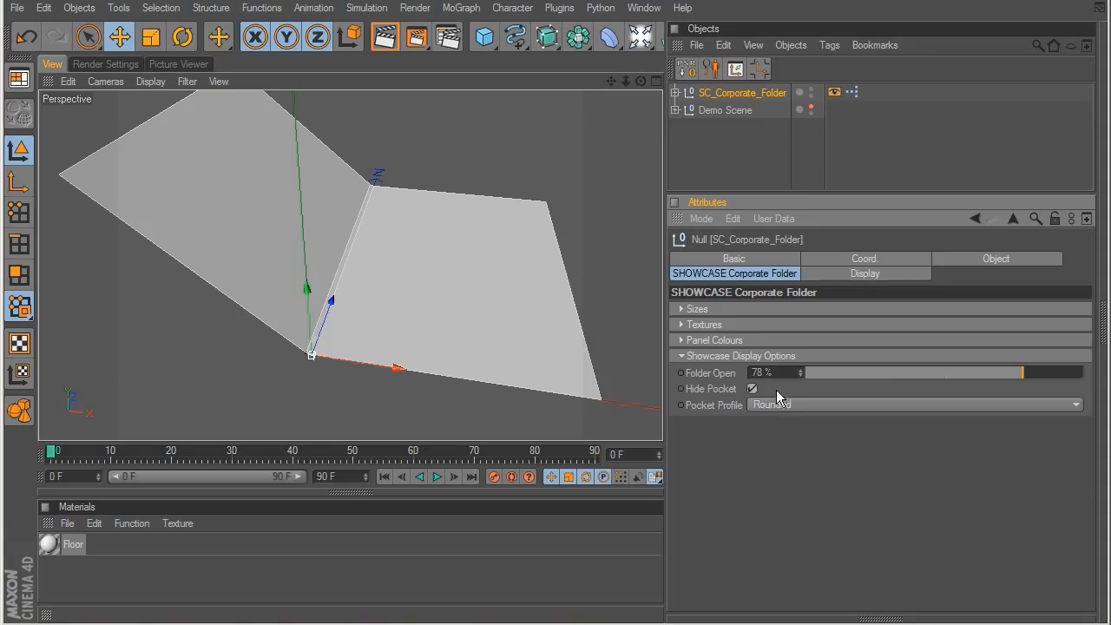
left_click(753, 388)
Step: Try the Rectangle, Cut Rectangle and Rounded pocket profiles in turn, and set the Pocket Profile to Triangle
left_click(770, 403)
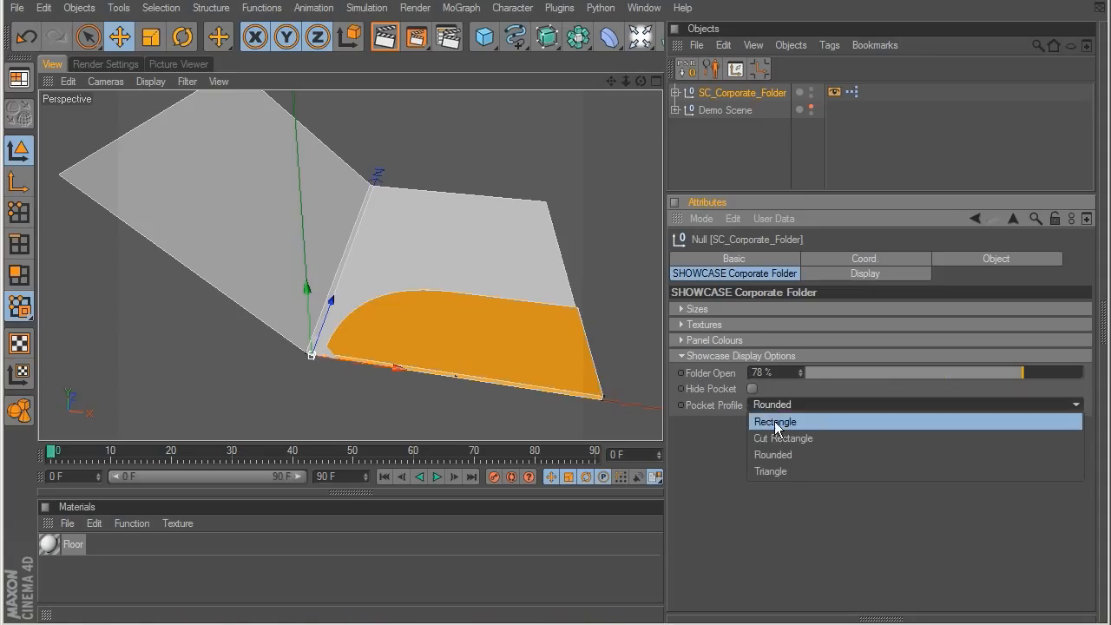
left_click(775, 424)
scroll(416, 310, "up", 2)
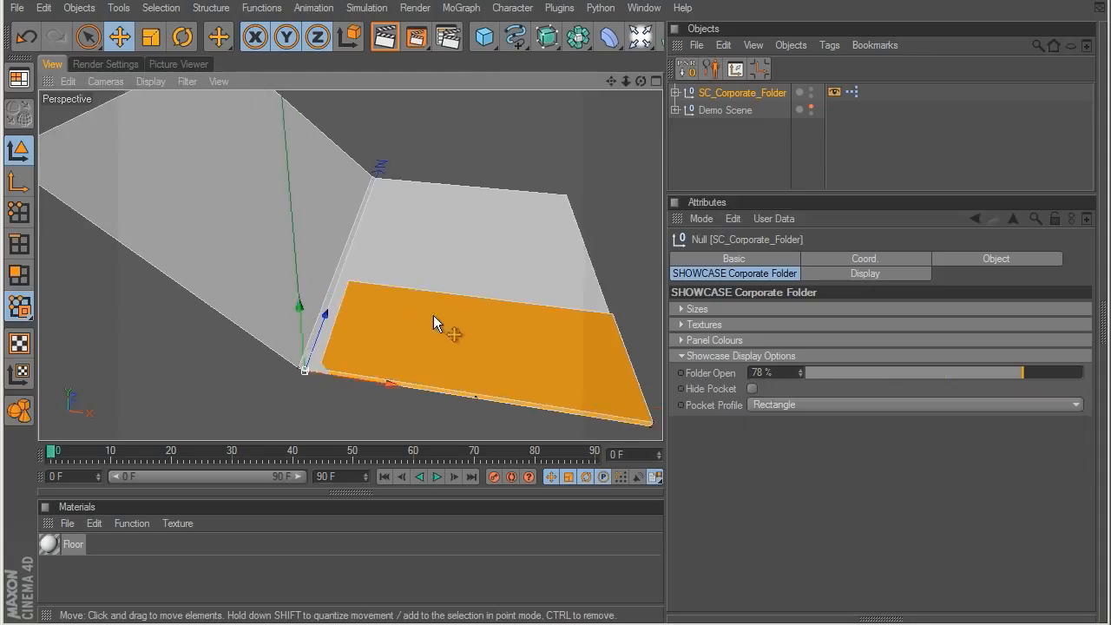
middle_click_drag(433, 315, 323, 263, "alt")
scroll(325, 258, "up", 2)
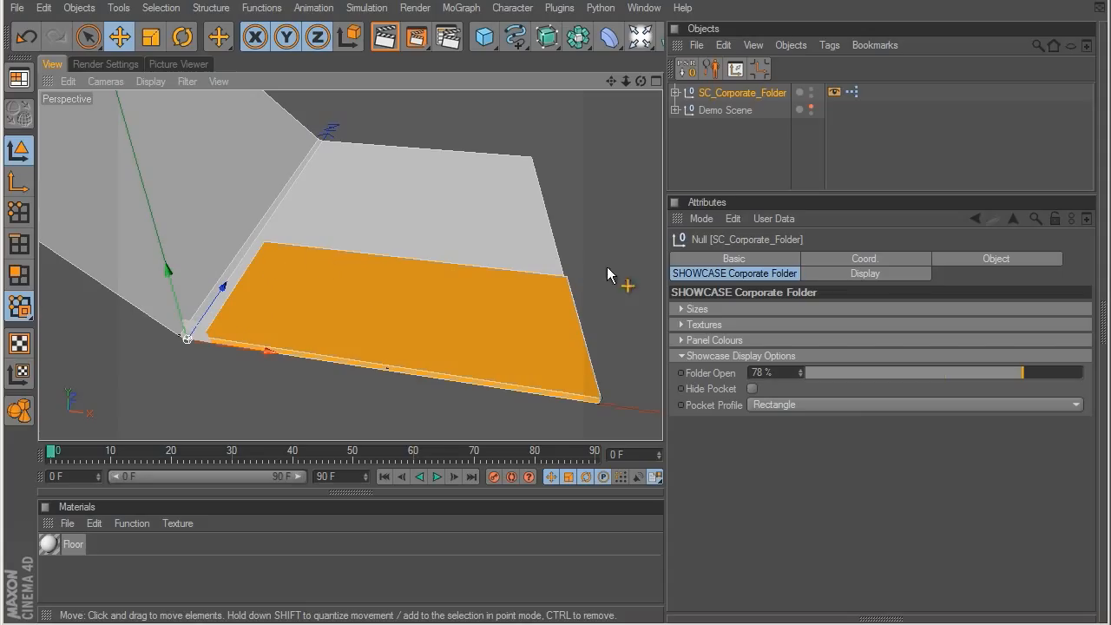
left_click(782, 405)
left_click(775, 439)
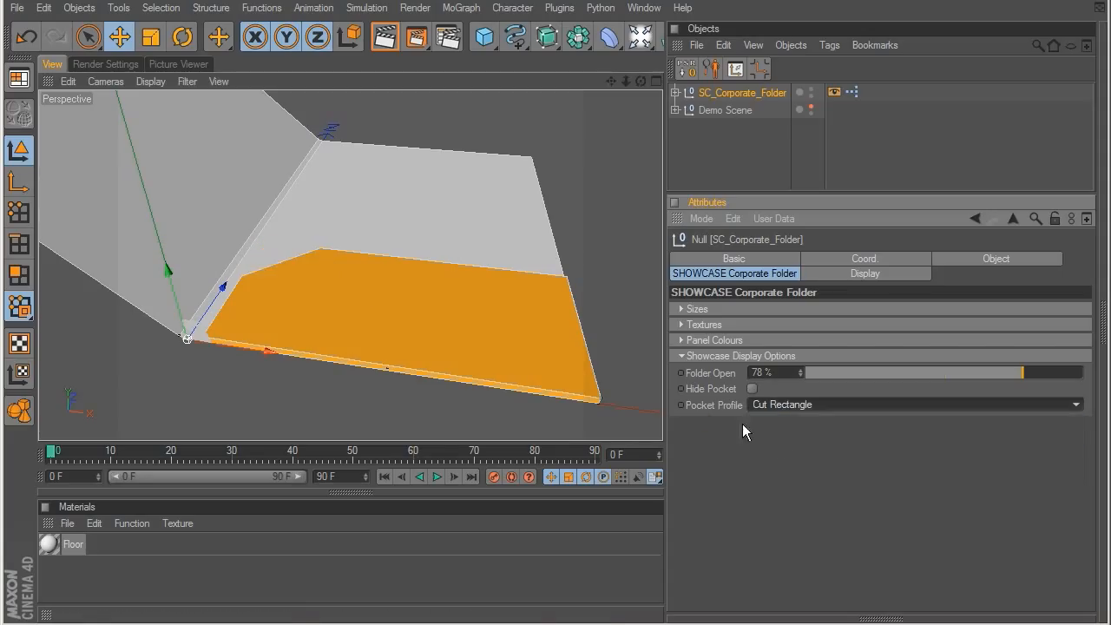
left_click(770, 405)
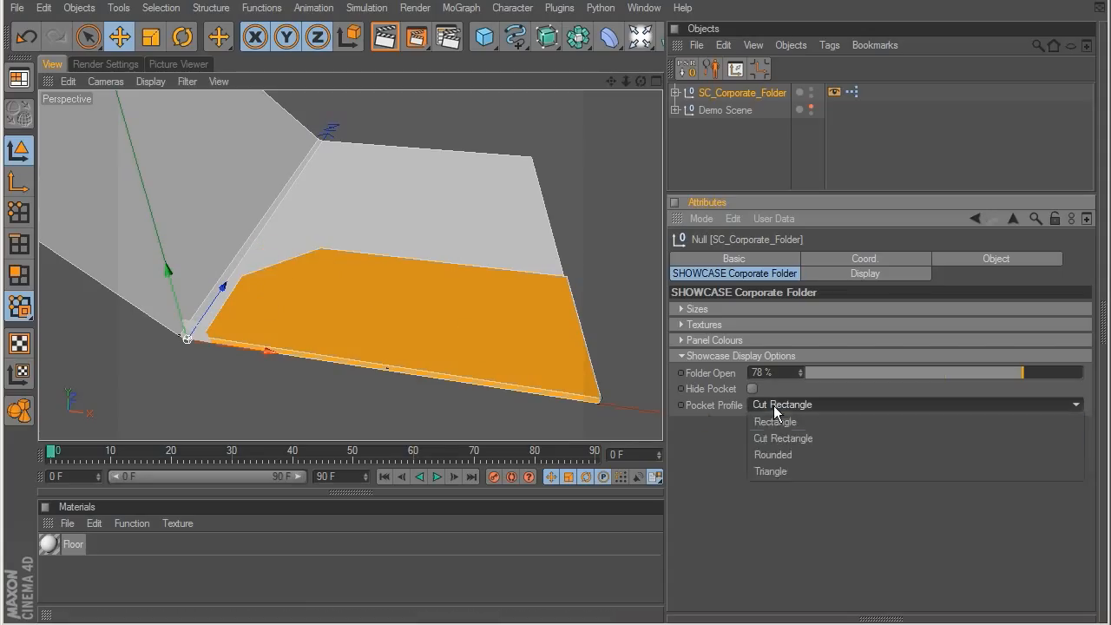
left_click(769, 456)
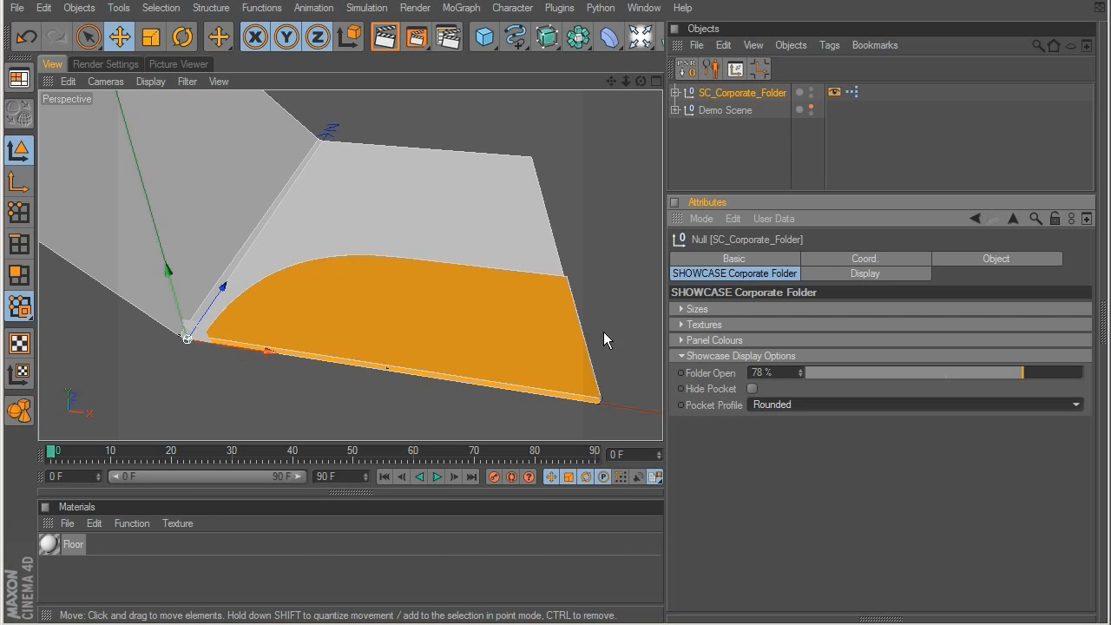
left_click(755, 405)
left_click(792, 473)
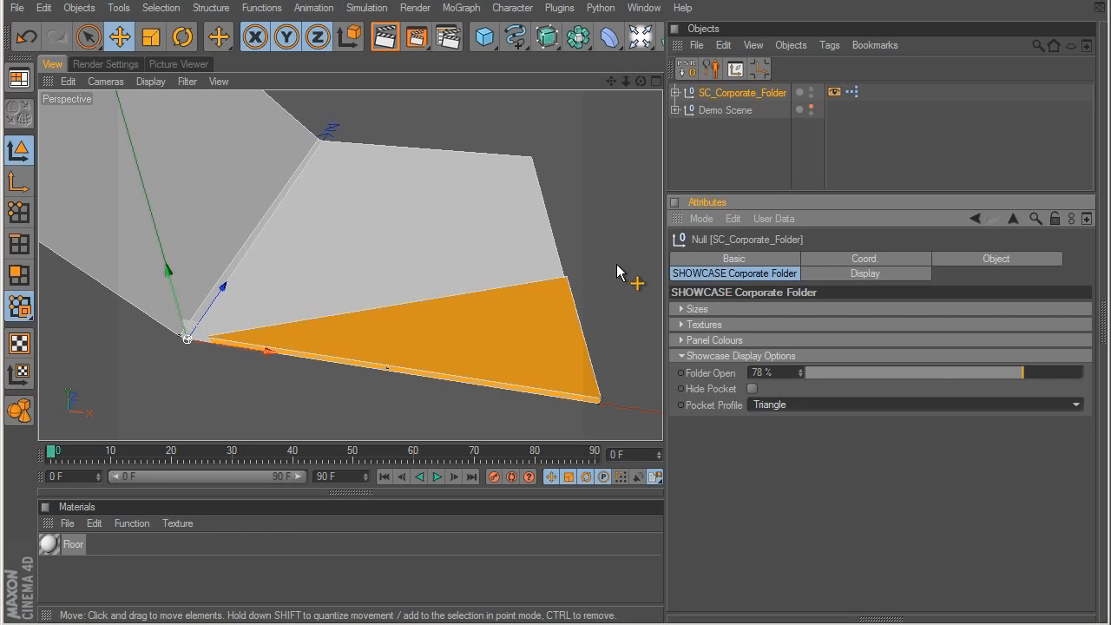
left_click(682, 357)
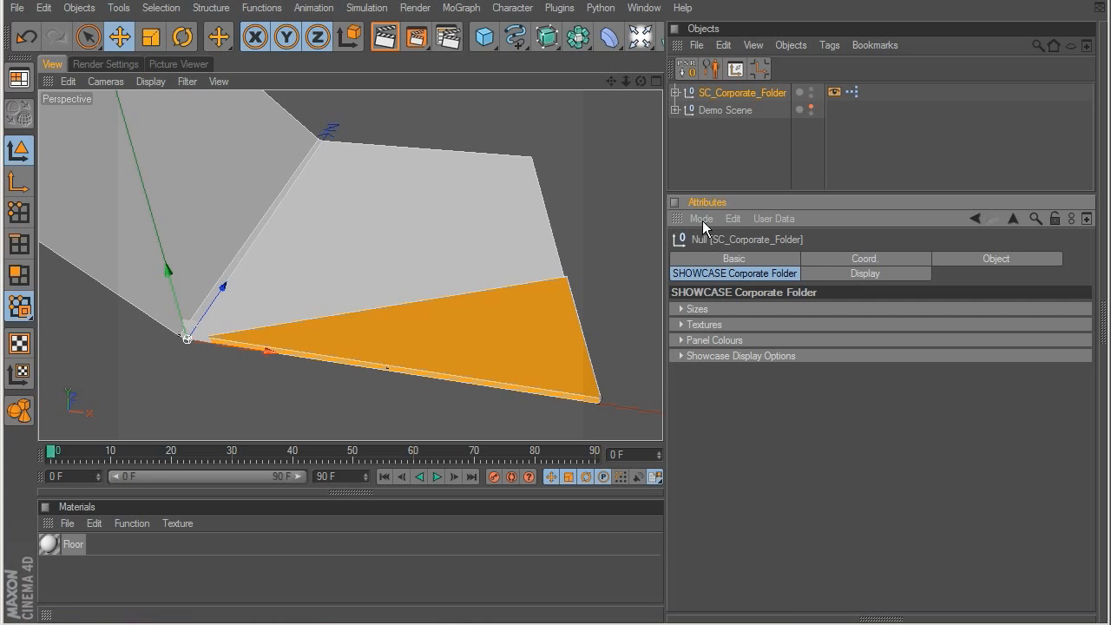
Step: Delete the SC_Corporate_Folder object from the scene
left_click(724, 144)
left_click(723, 94)
key("Delete")
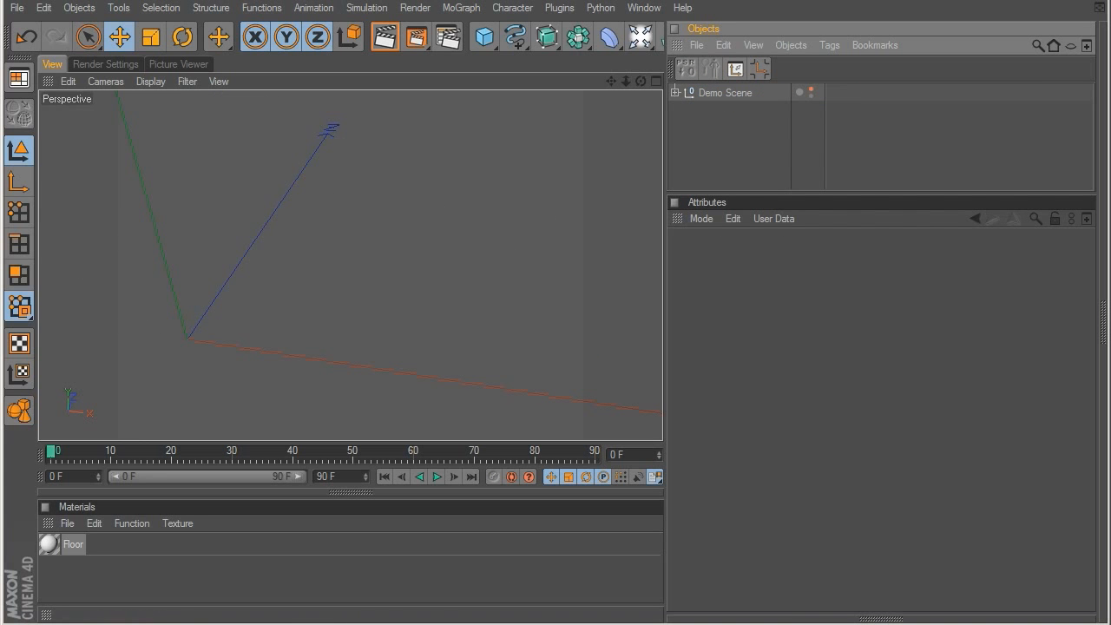
Step: Load the SC DVD Case preset from the DVD Case folder of the SHOWCASE Business presets
key("shift+F8")
left_click_drag(364, 568, 463, 101)
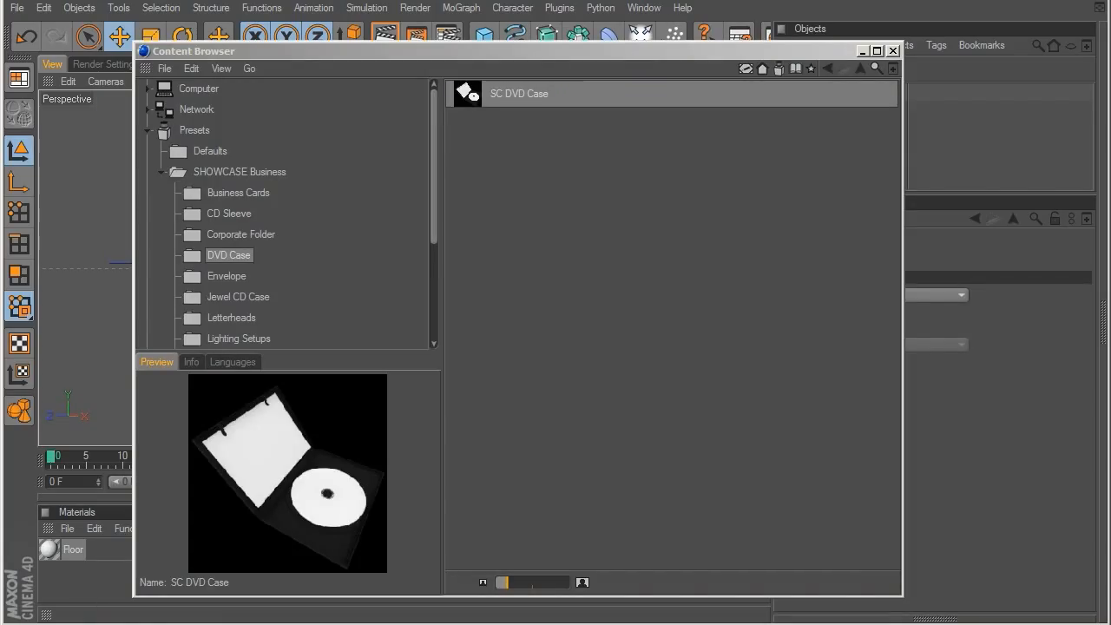
double_click(534, 95)
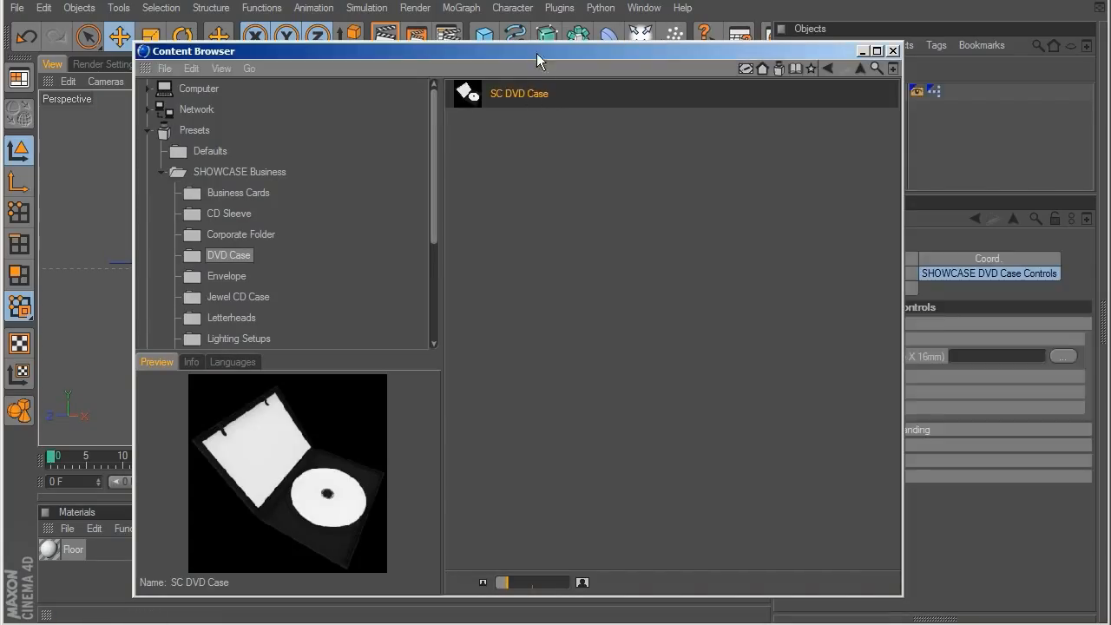
key("shift+F8")
Step: Load DVD_Case_COLOR.jpg as the DVD Cover Branding texture, and inspect the cover's front, spine and back
left_click_drag(488, 244, 367, 287, "alt")
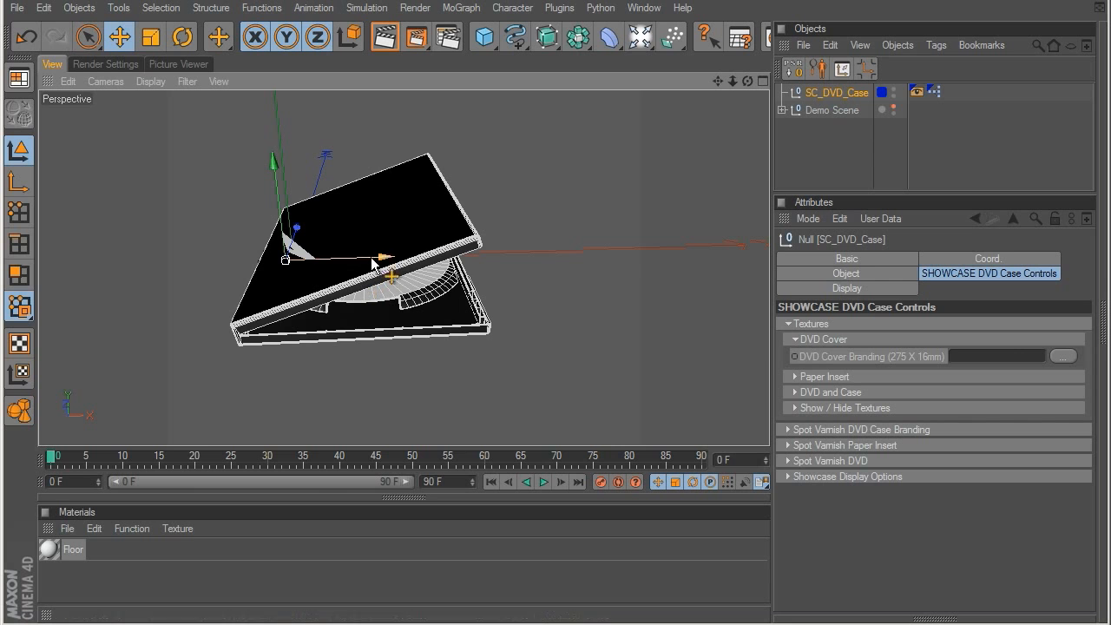
left_click(1061, 356)
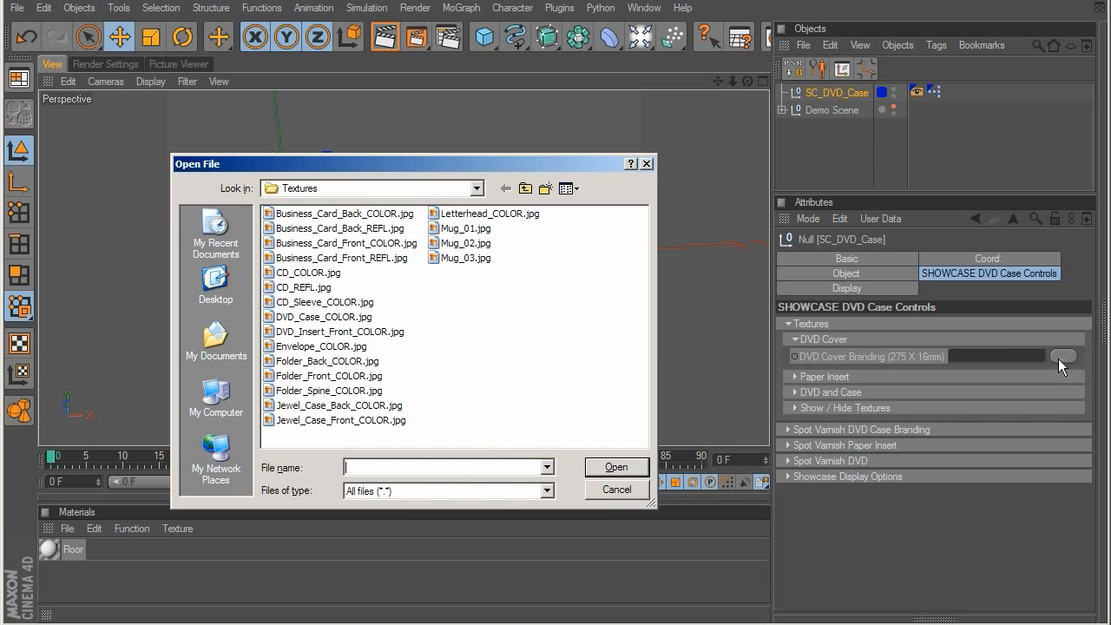
left_click(309, 318)
double_click(310, 317)
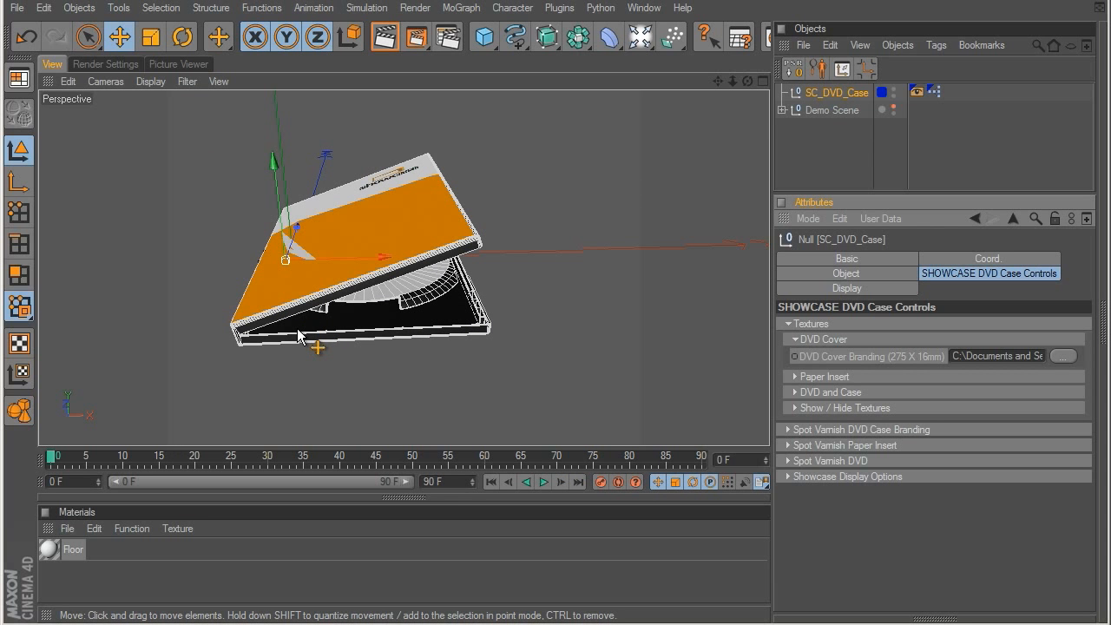
left_click_drag(288, 330, 360, 192, "alt")
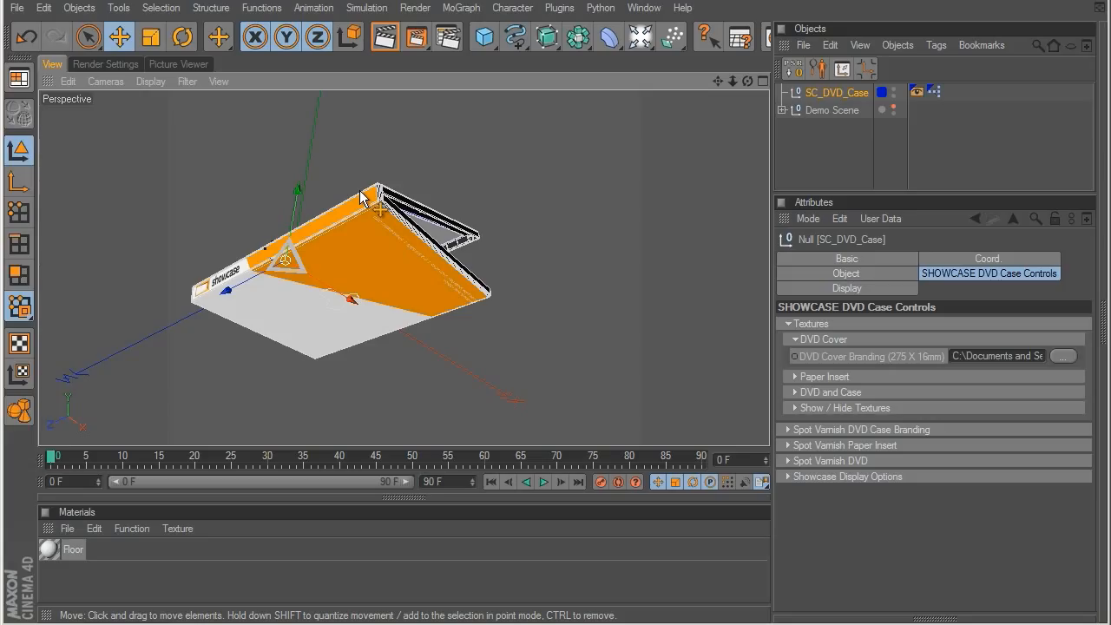
Step: Hide the DVD case's front, spine and back textures, and turn their display back on
left_click(795, 339)
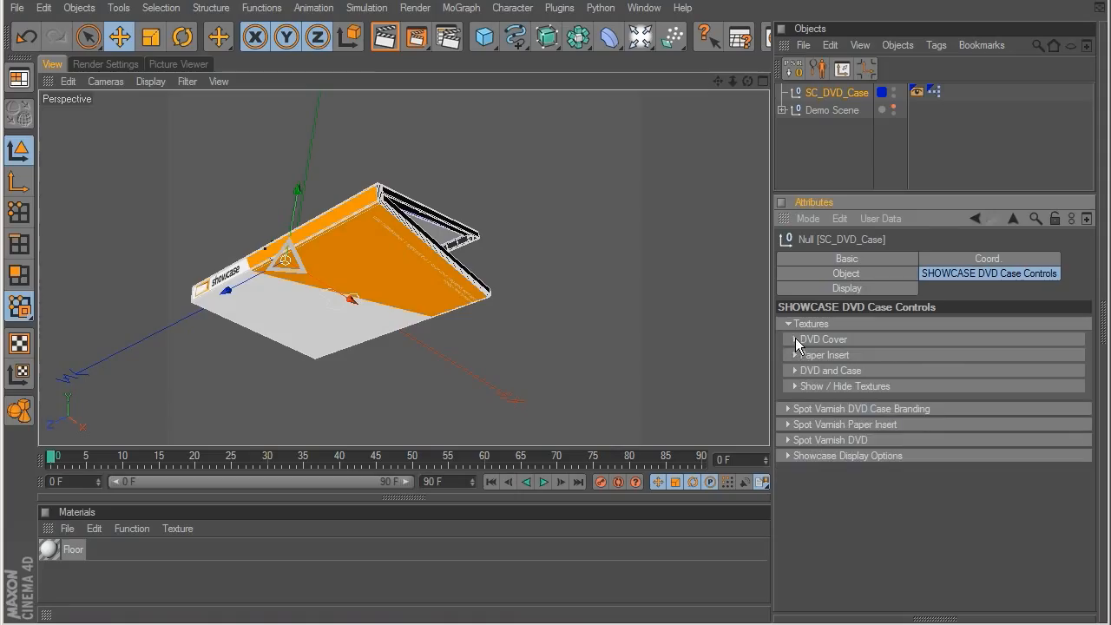
left_click(795, 387)
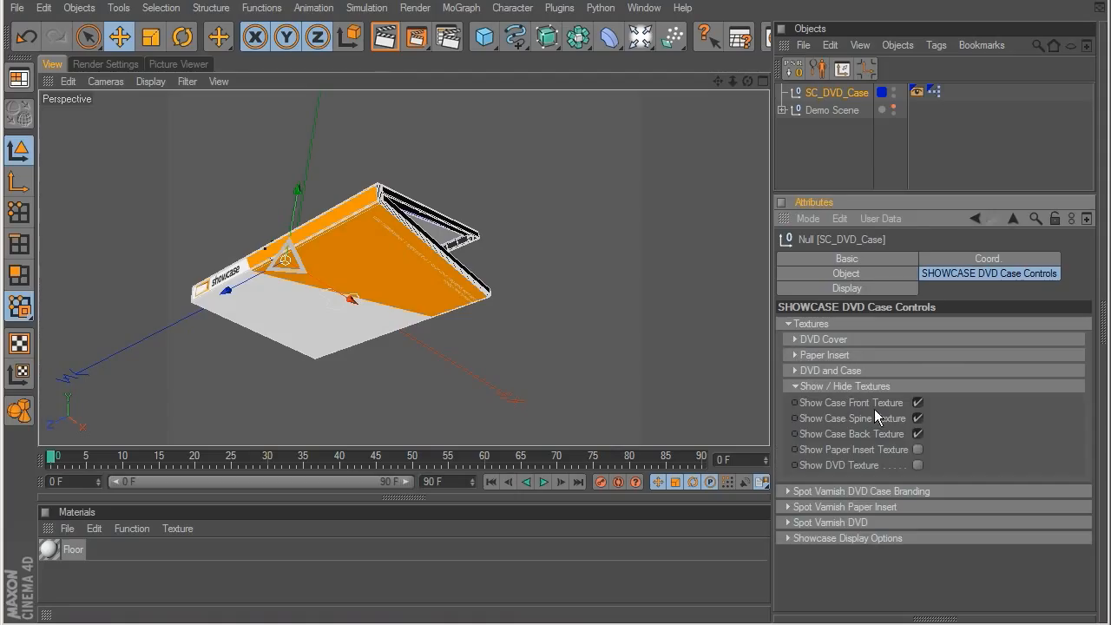
left_click(917, 418)
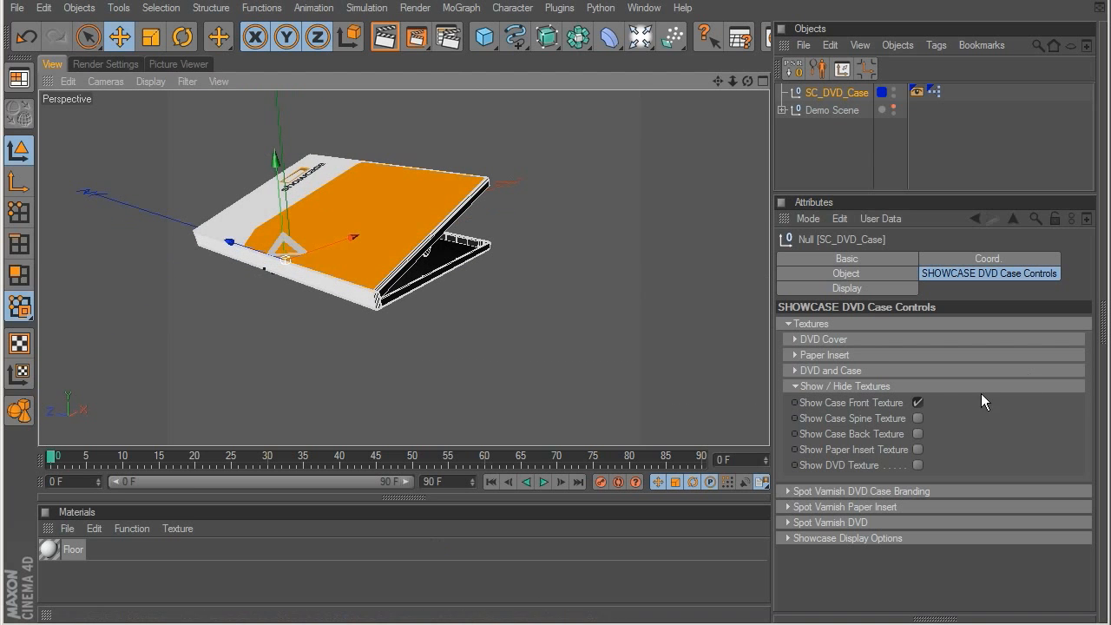
left_click(917, 402)
left_click(917, 403)
left_click(918, 434)
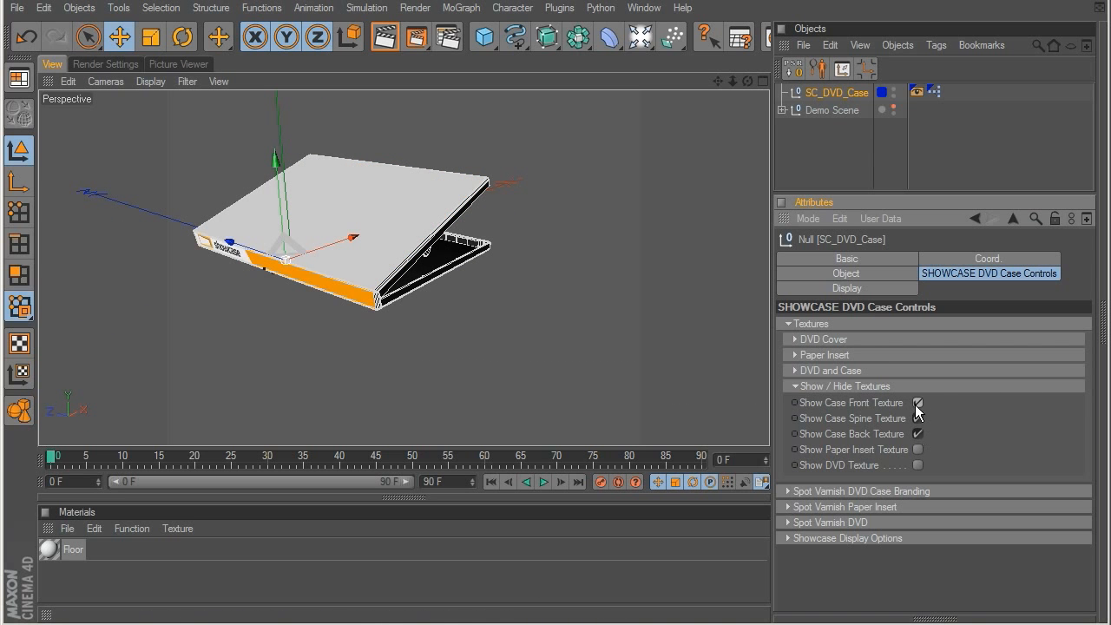
left_click(918, 403)
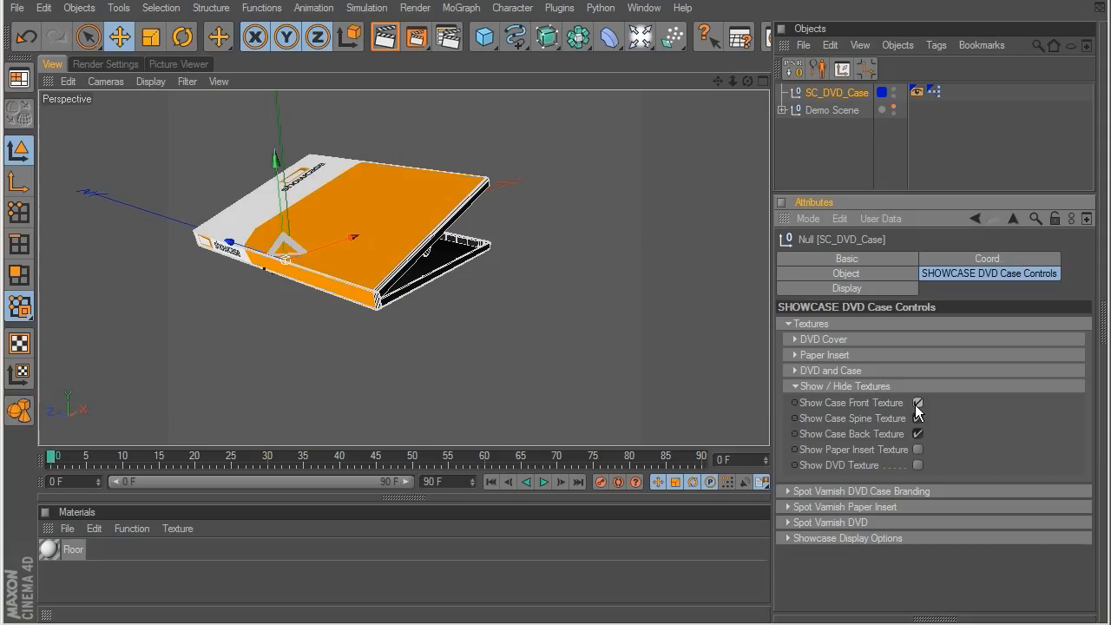
Step: Set DVD Case Open to 100% so that the inside of the DVD case is in view
left_click(795, 387)
left_click(795, 355)
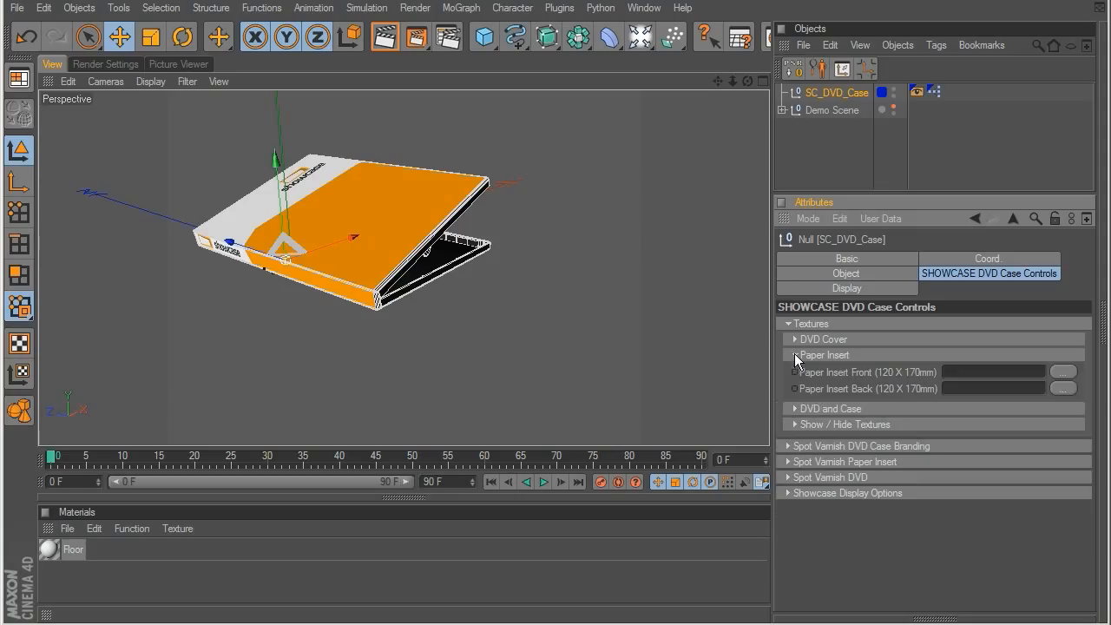
left_click(790, 492)
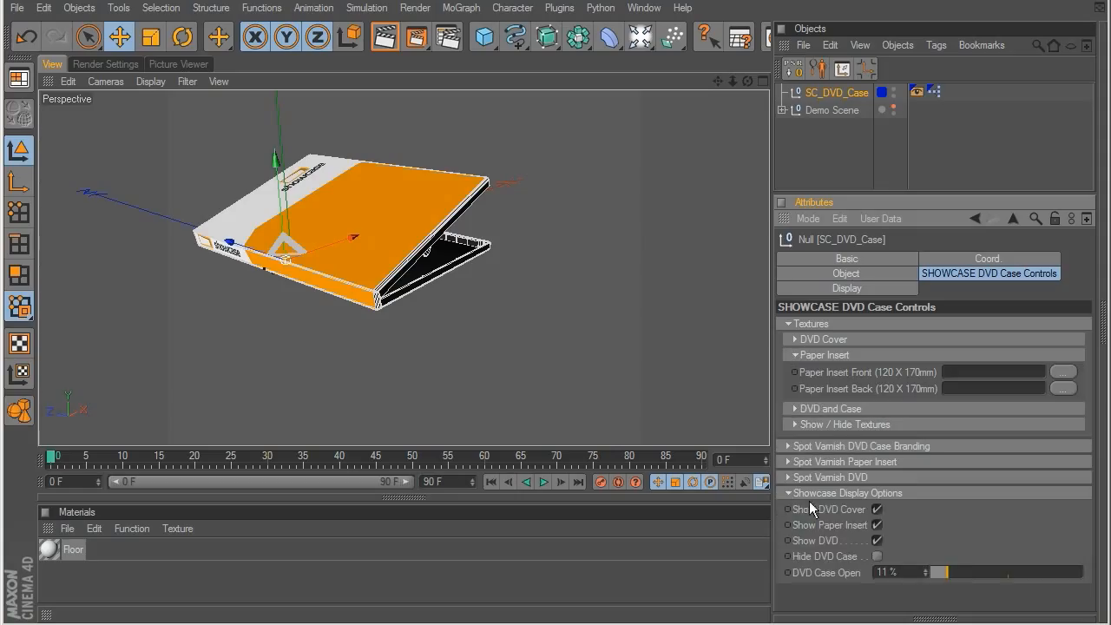
left_click_drag(970, 576, 1085, 570)
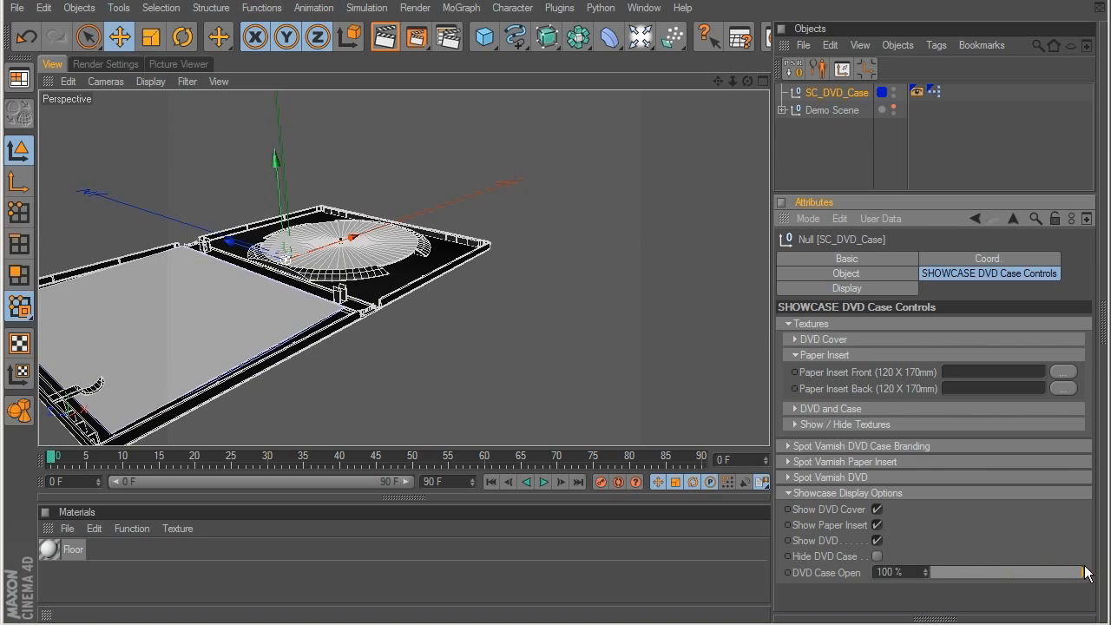
left_click_drag(393, 258, 392, 291, "alt")
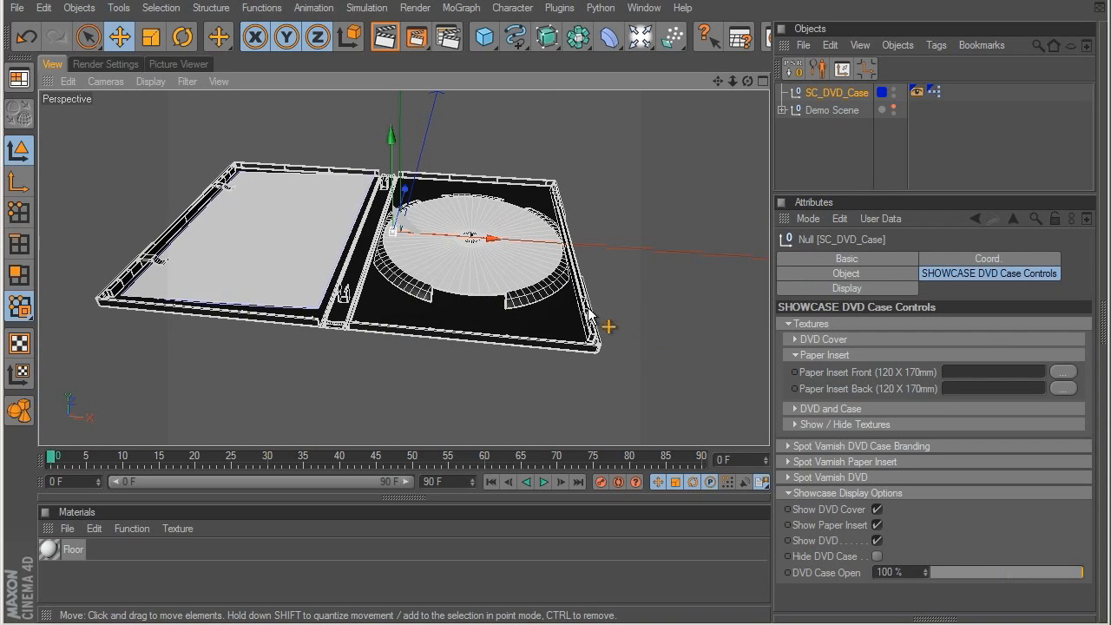
Step: Load DVD_Insert_Front_COLOR.jpg as the Paper Insert Front texture and turn on the paper insert texture's display
left_click(1065, 373)
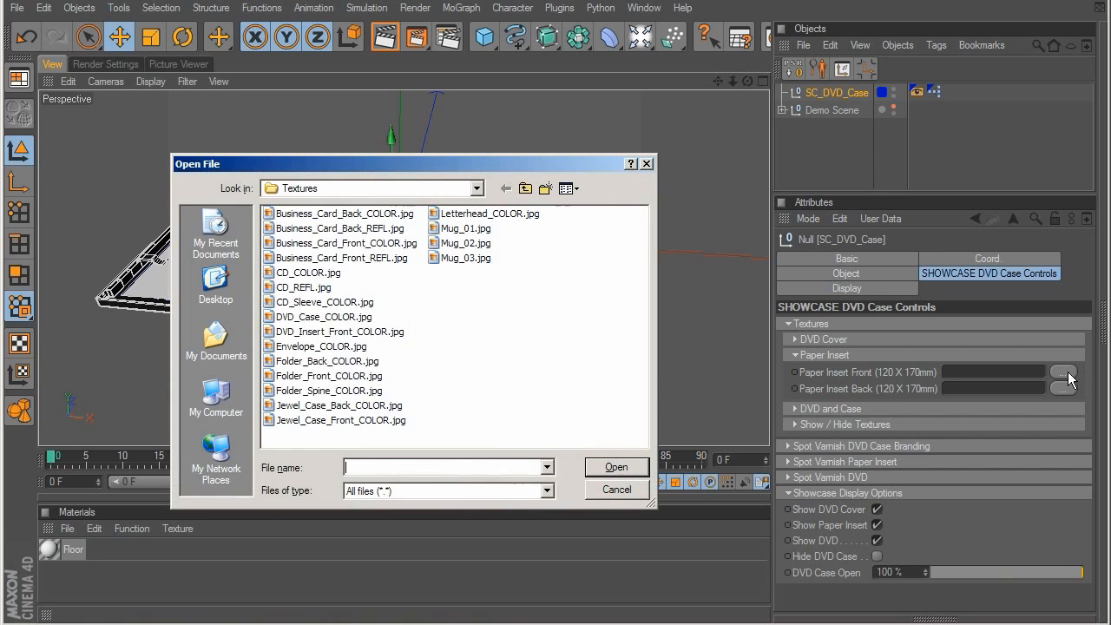
double_click(348, 332)
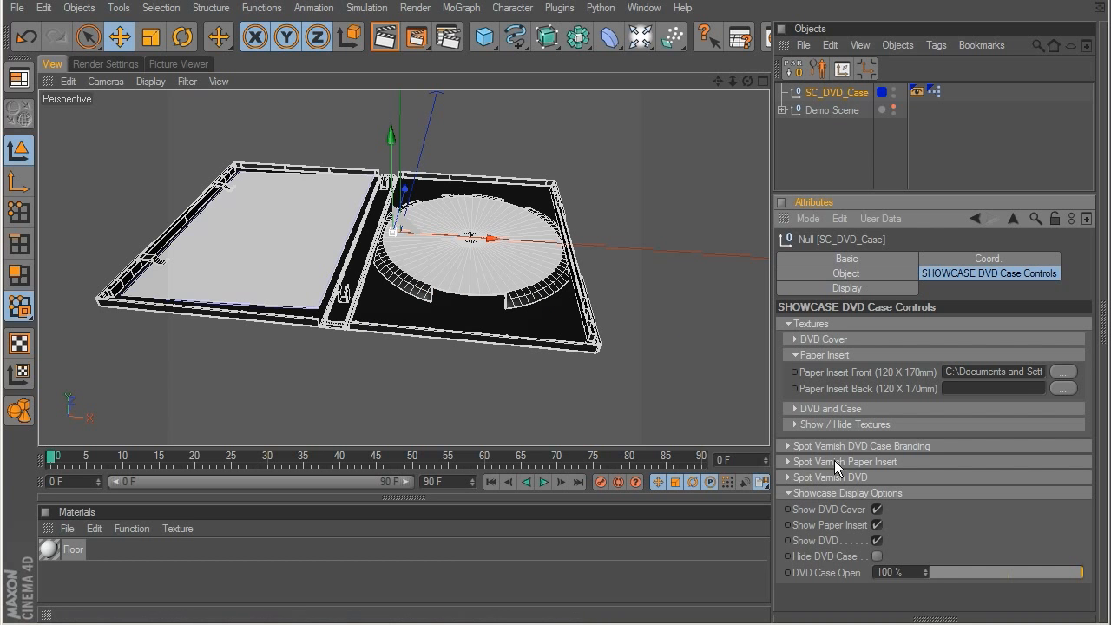
left_click(796, 423)
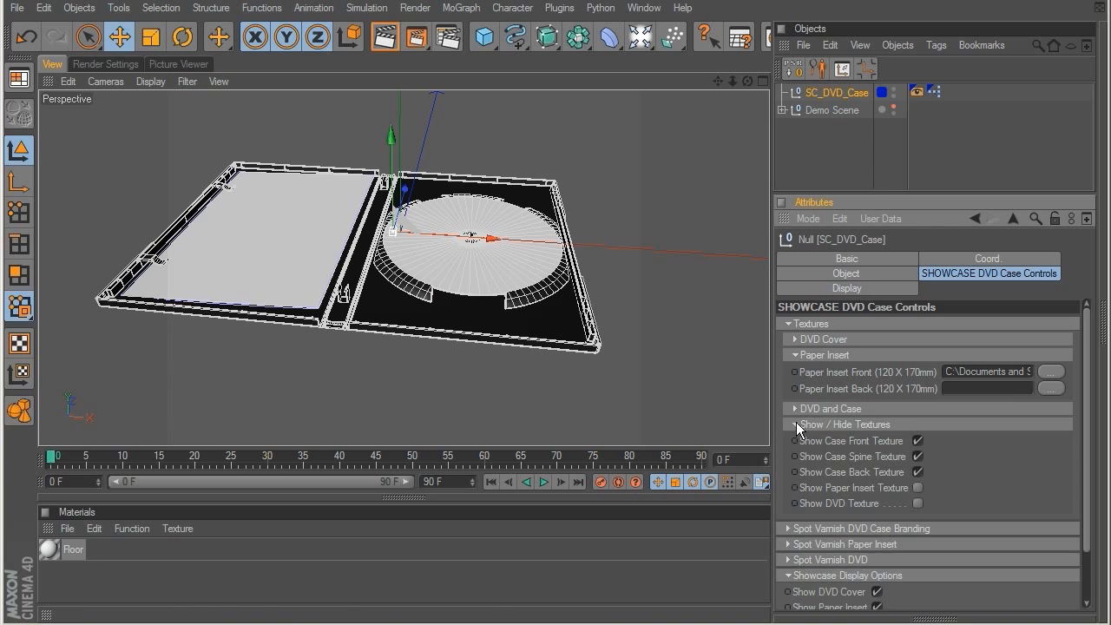
left_click(915, 486)
left_click_drag(374, 194, 333, 407, "alt")
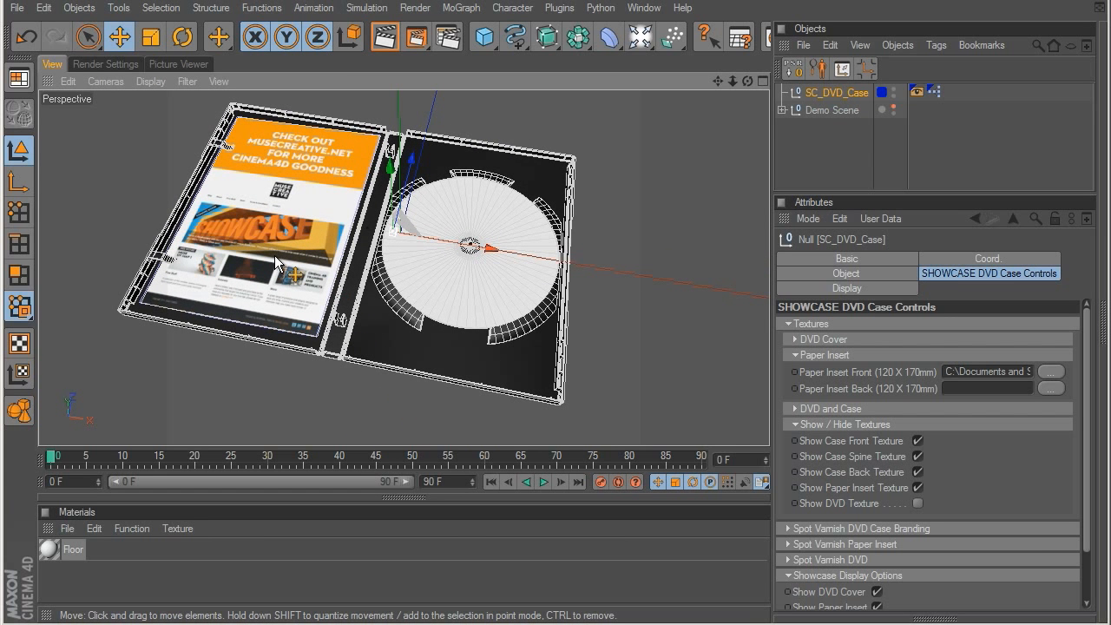
Step: Load CD_COLOR.jpg as the DVD texture and turn on the DVD texture's display
left_click(794, 354)
left_click(797, 371)
left_click(1050, 389)
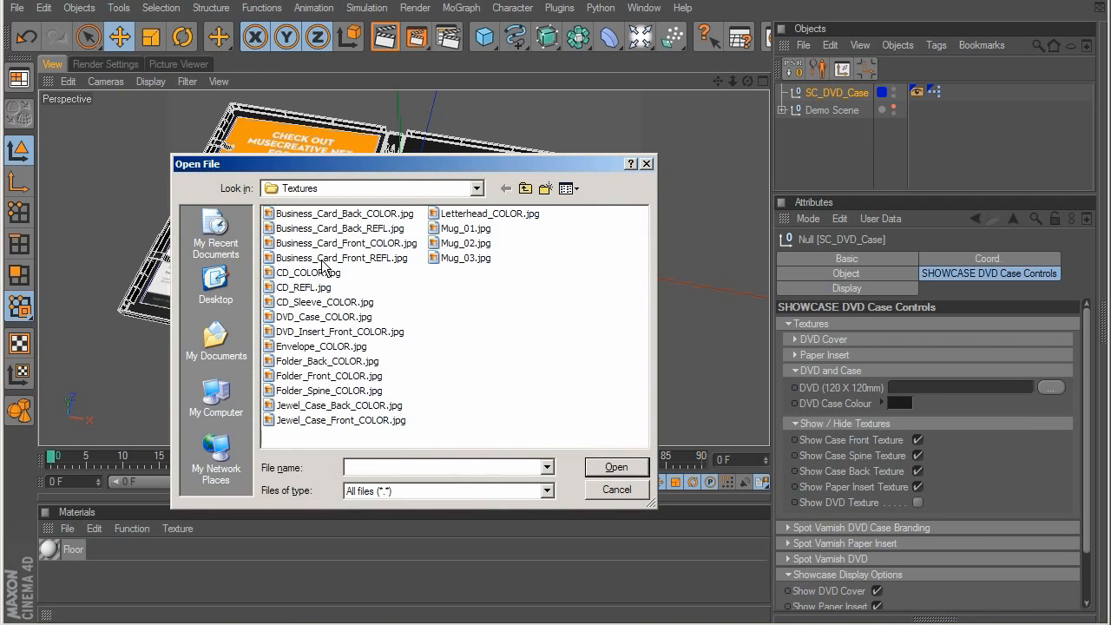
double_click(317, 281)
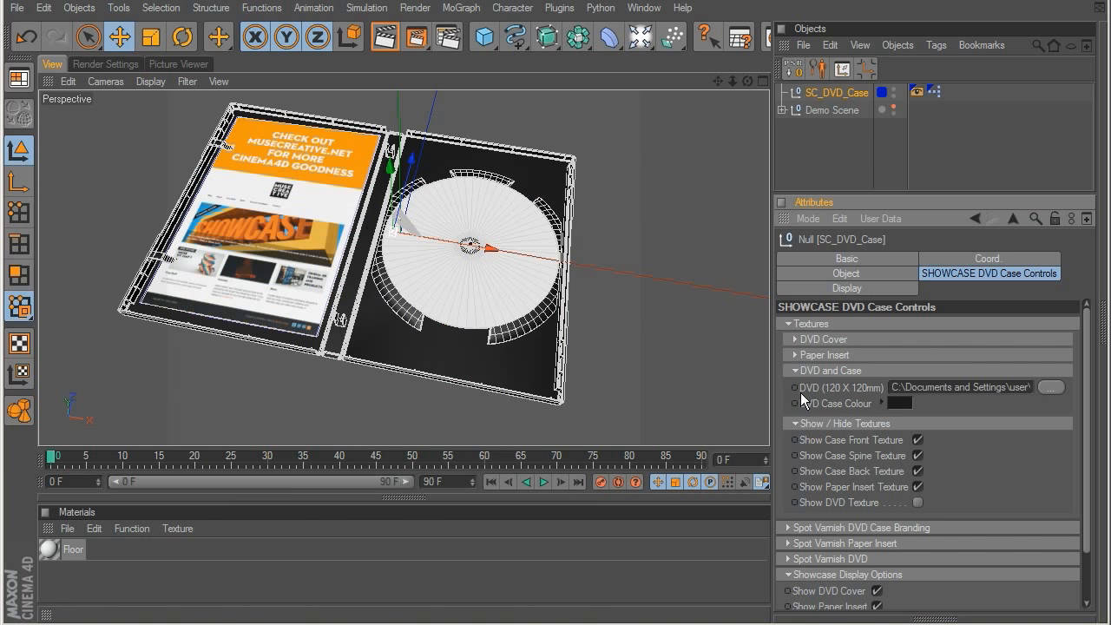
left_click(917, 502)
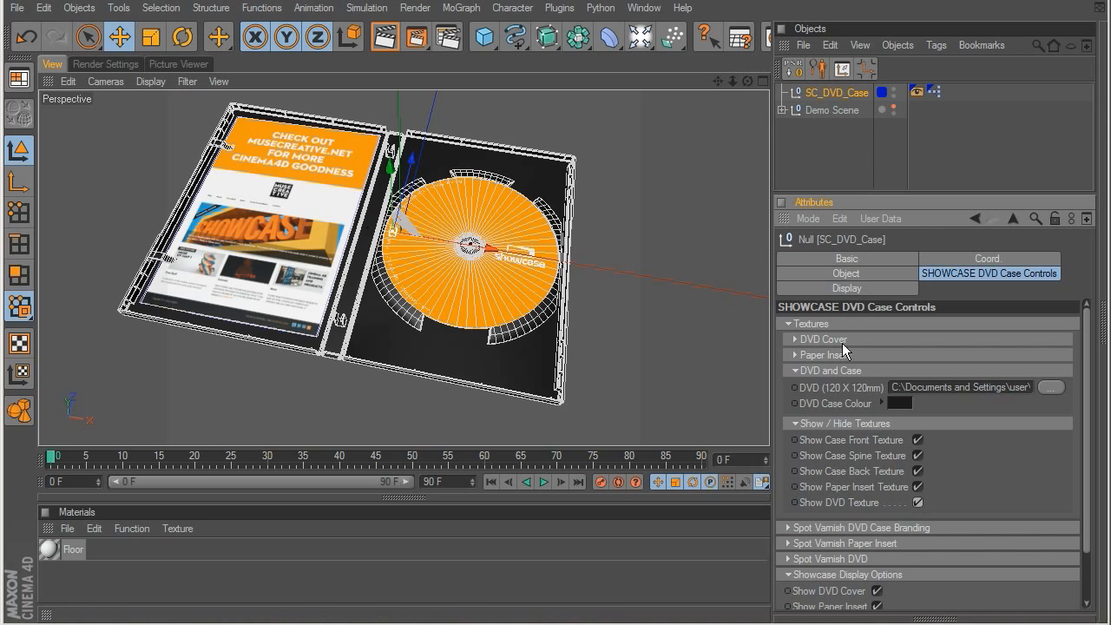
left_click(794, 371)
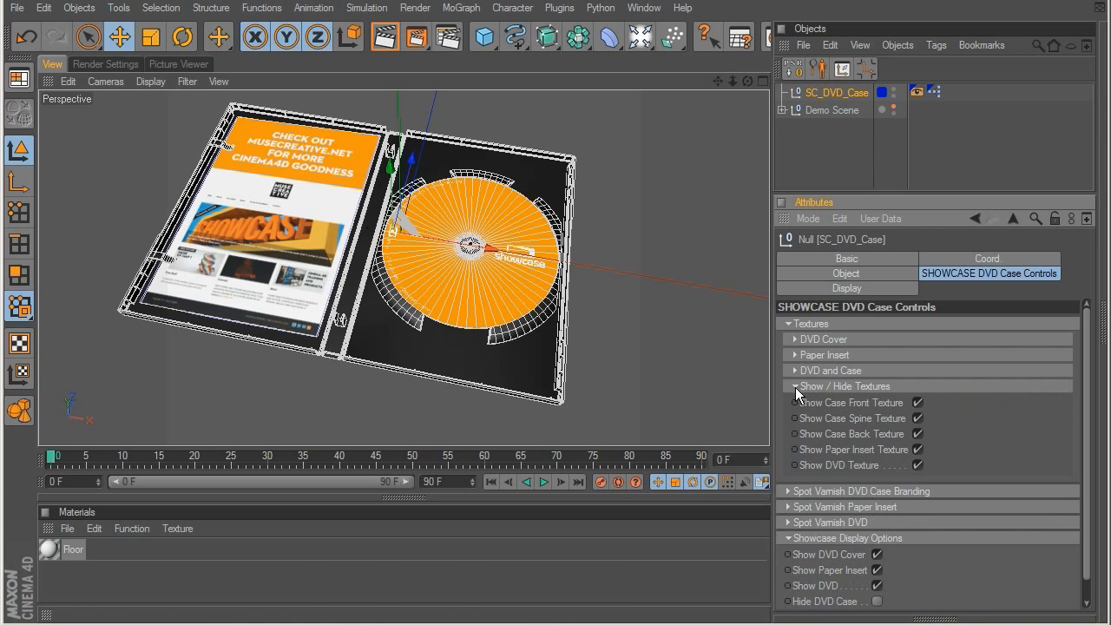
left_click(795, 387)
Step: Close the DVD case to 0%, inspect the cover, and open the case to 100% again
left_click(783, 324)
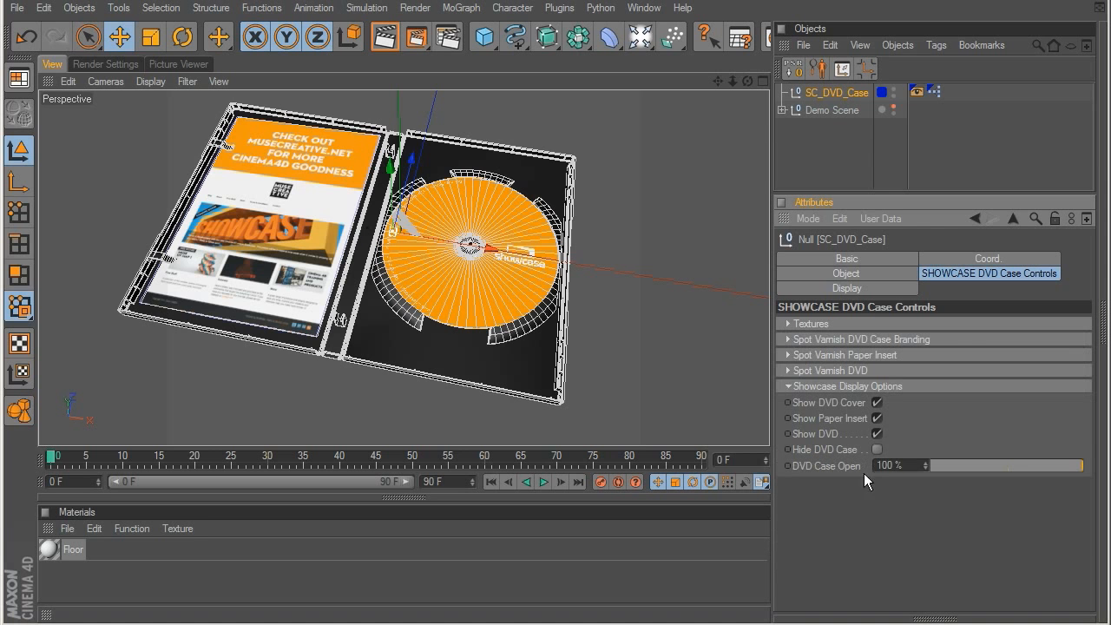
left_click_drag(1060, 460, 928, 478)
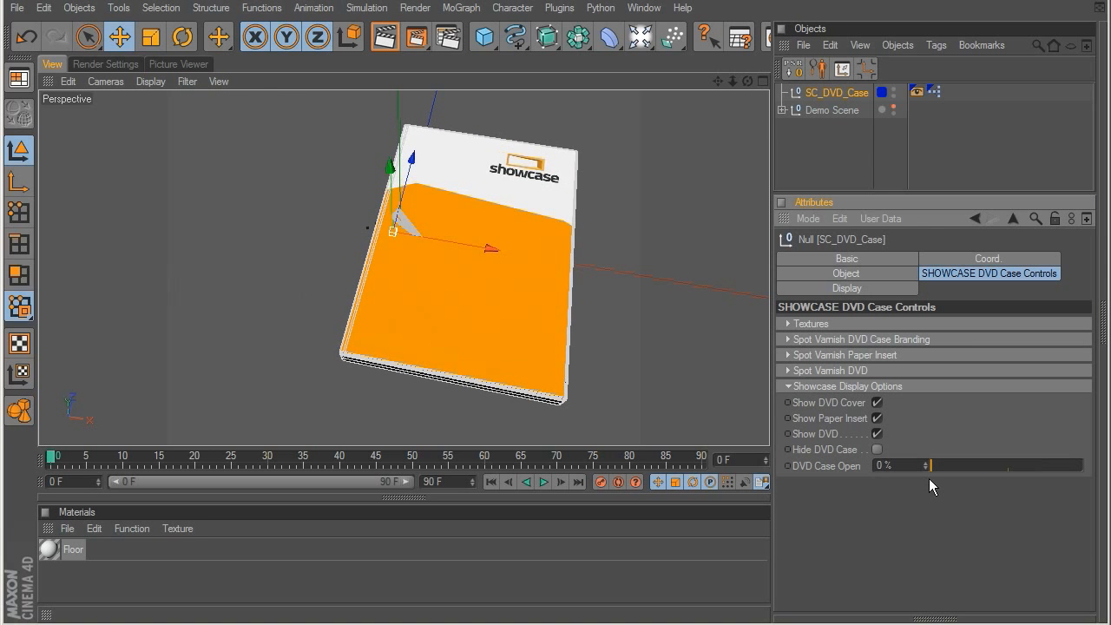
left_click_drag(346, 381, 337, 260, "alt")
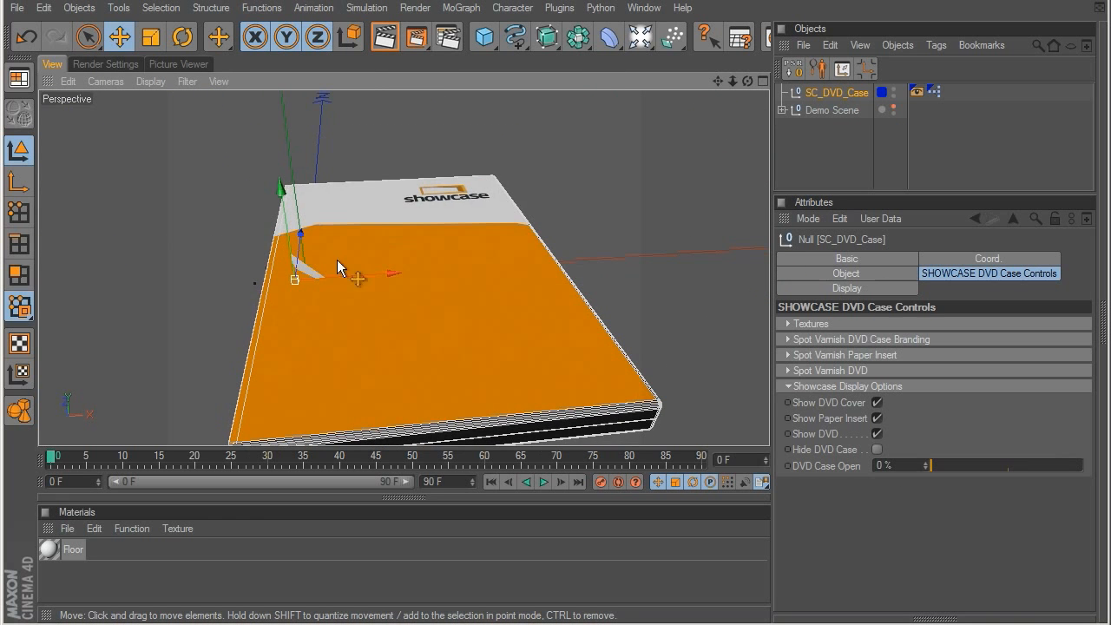
left_click_drag(950, 464, 1085, 465)
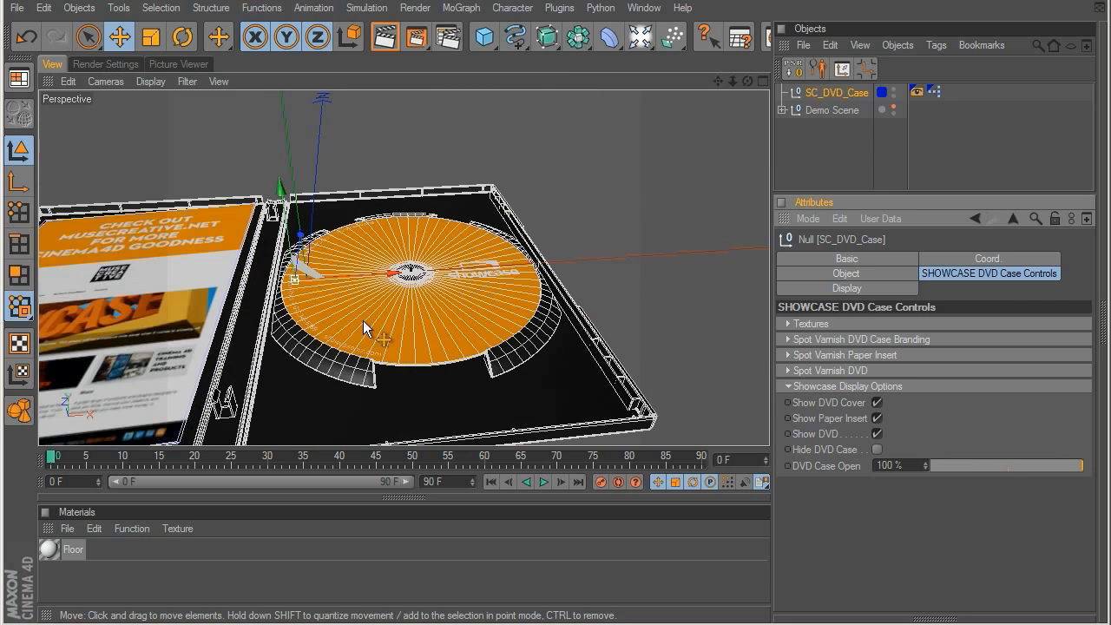
left_click_drag(372, 407, 443, 291, "alt")
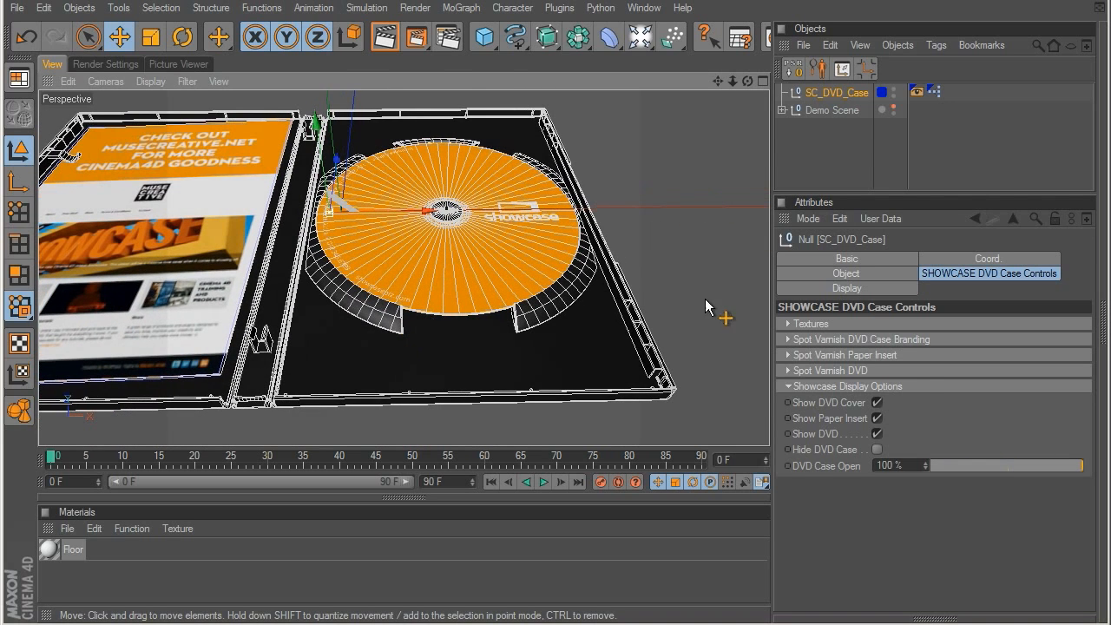
Step: Try a salmon DVD Case Colour of R 216, G 126, B 126 and inspect it on the open case
left_click(789, 323)
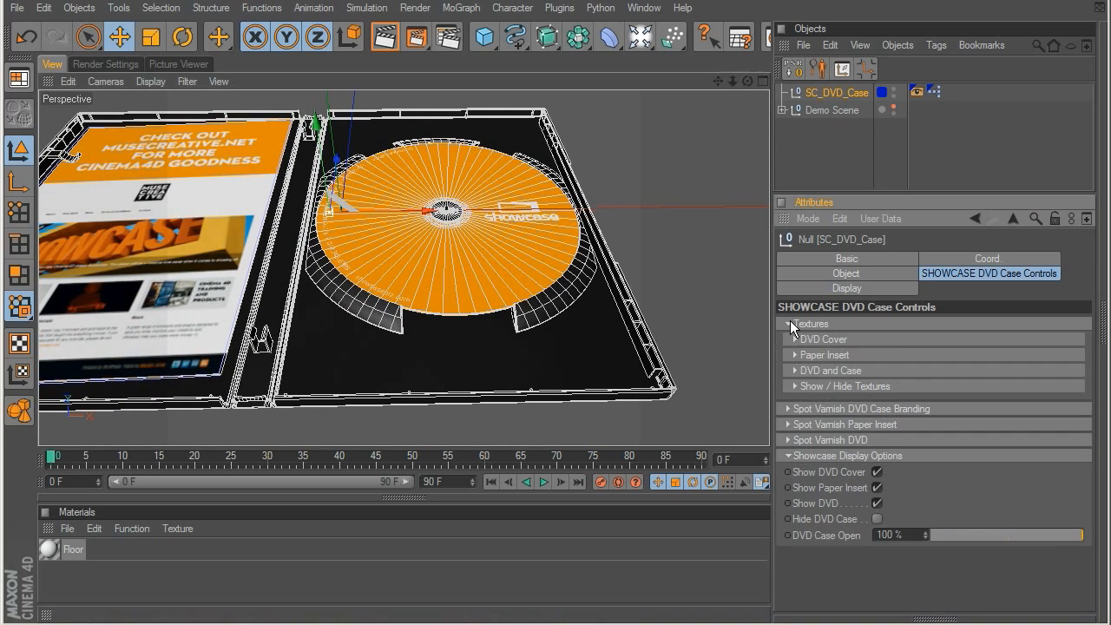
left_click(793, 368)
left_click(892, 401)
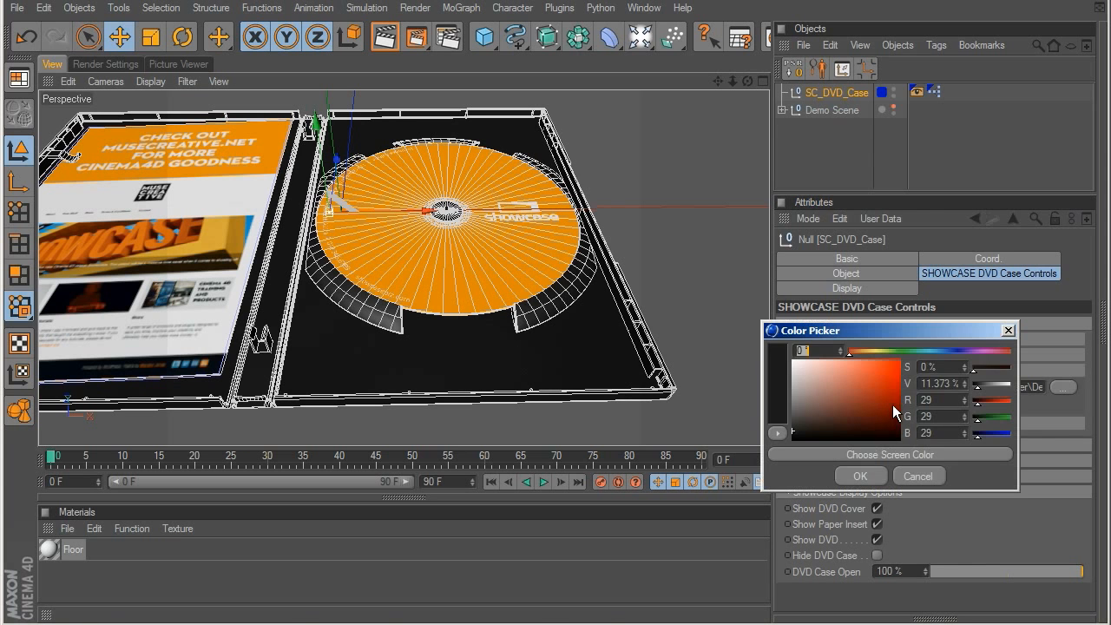
left_click_drag(792, 348, 836, 371)
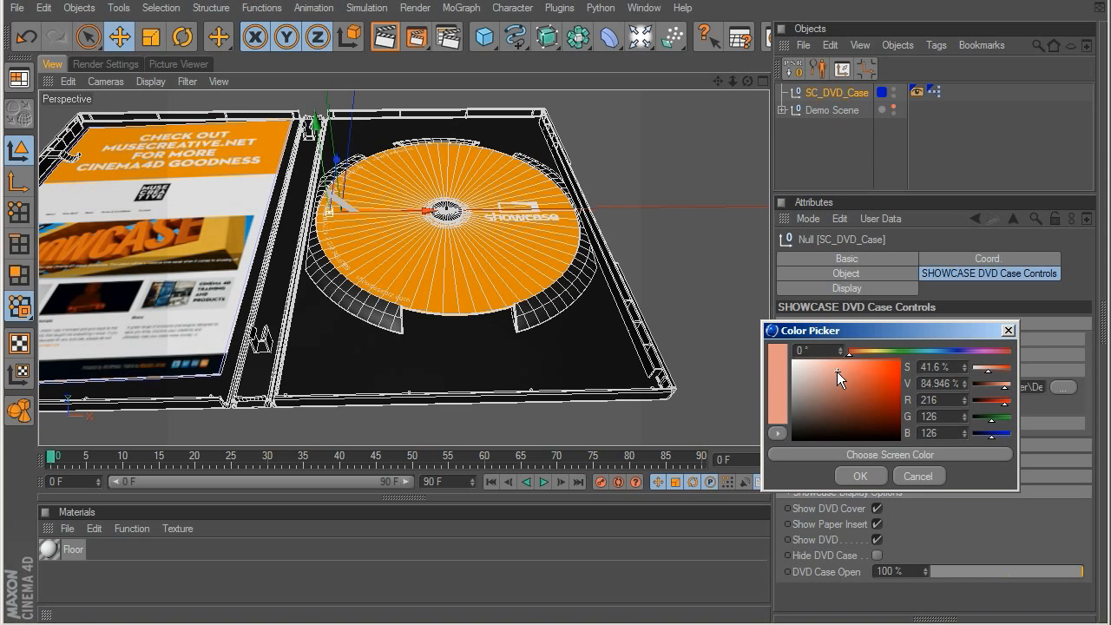
left_click(859, 475)
left_click(831, 152)
left_click_drag(336, 411, 318, 345, "alt")
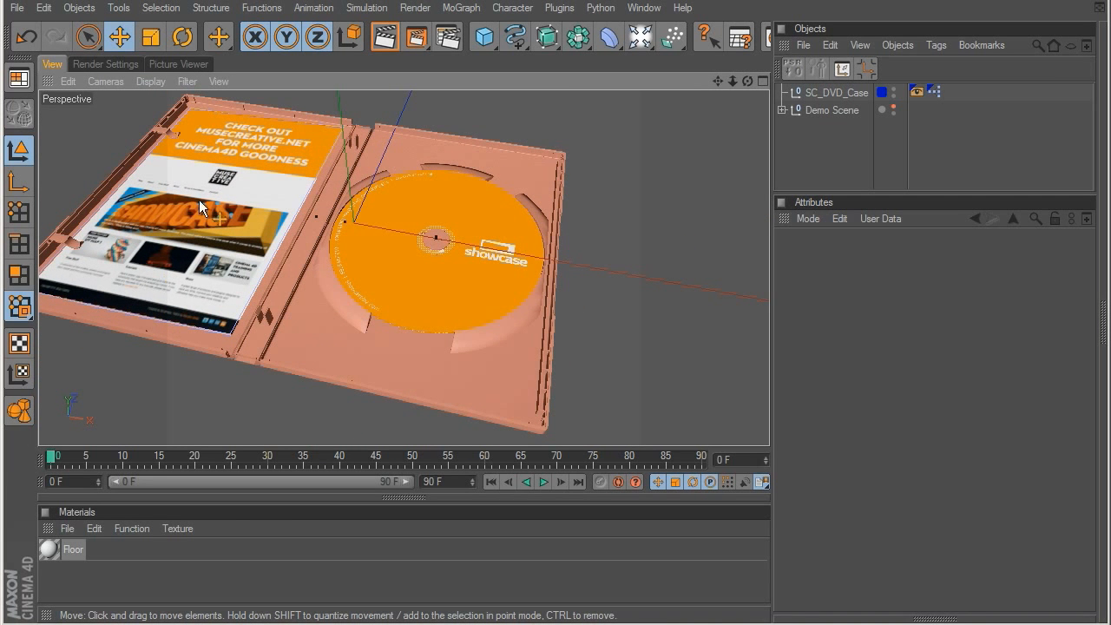
left_click(464, 218)
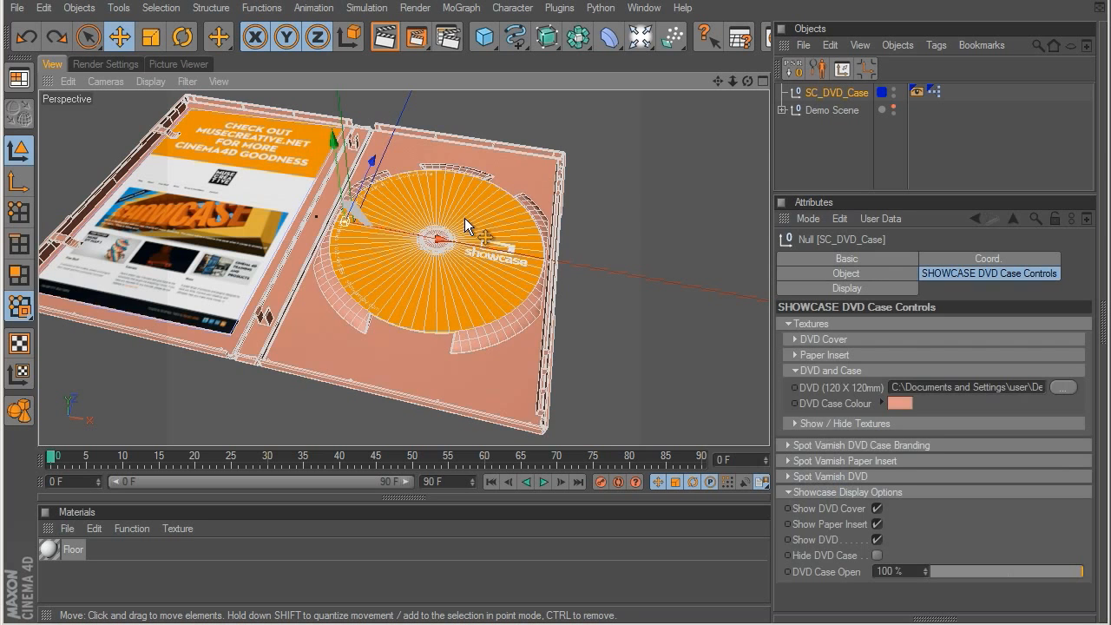
Step: Undo the DVD case colour change
key("ctrl+z")
left_click(798, 371)
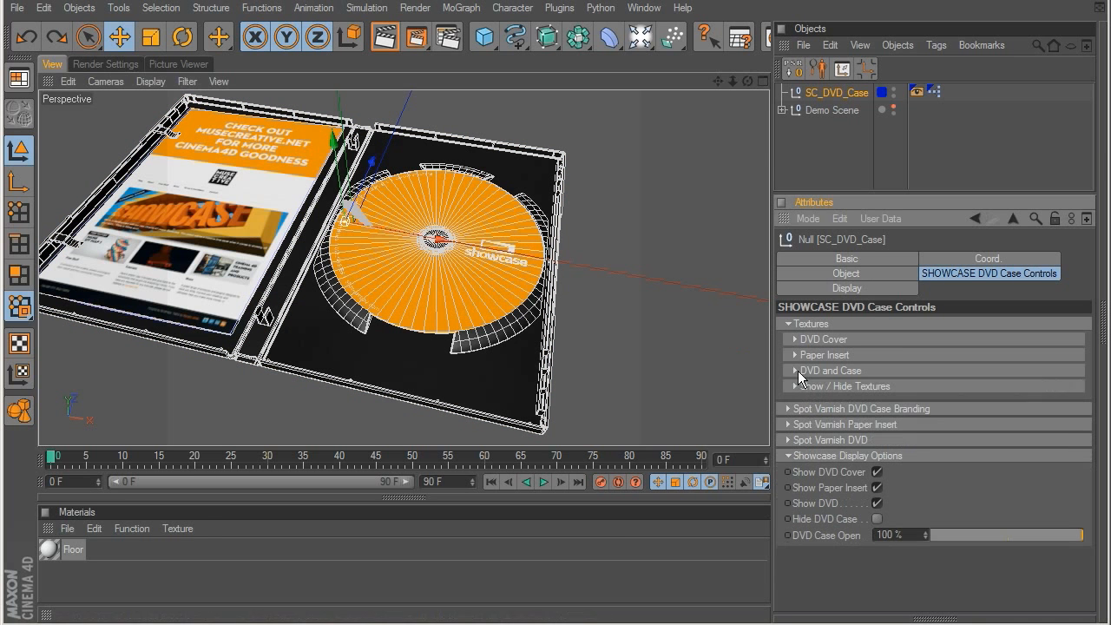
left_click(786, 323)
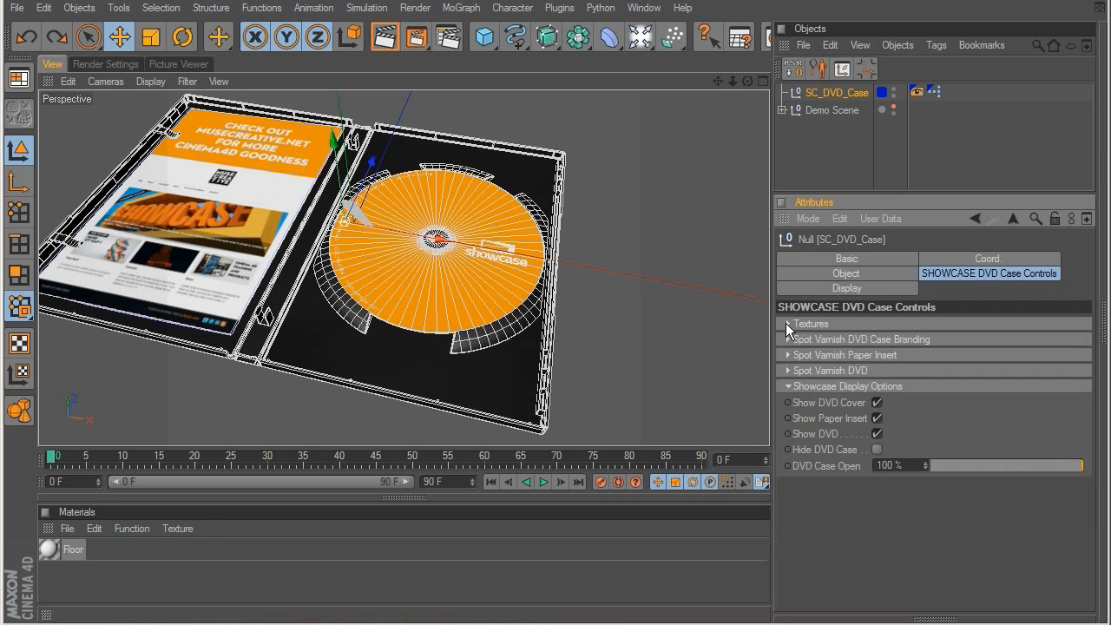
Step: Examine the spot varnish settings for the DVD case branding, the paper insert and the DVD
left_click(799, 342)
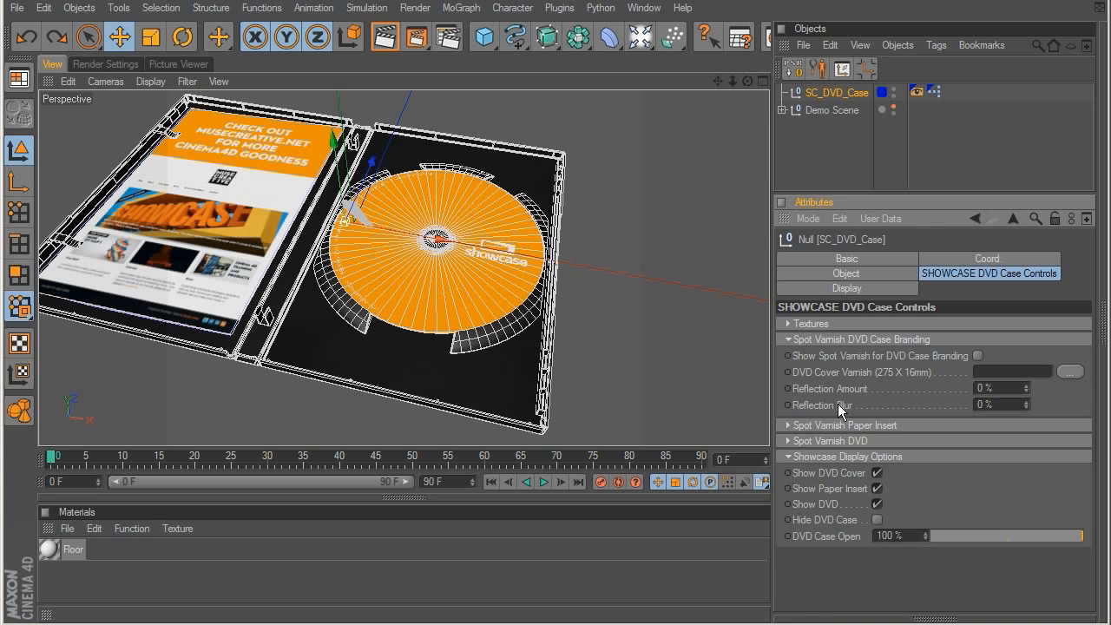
left_click(789, 339)
left_click(788, 355)
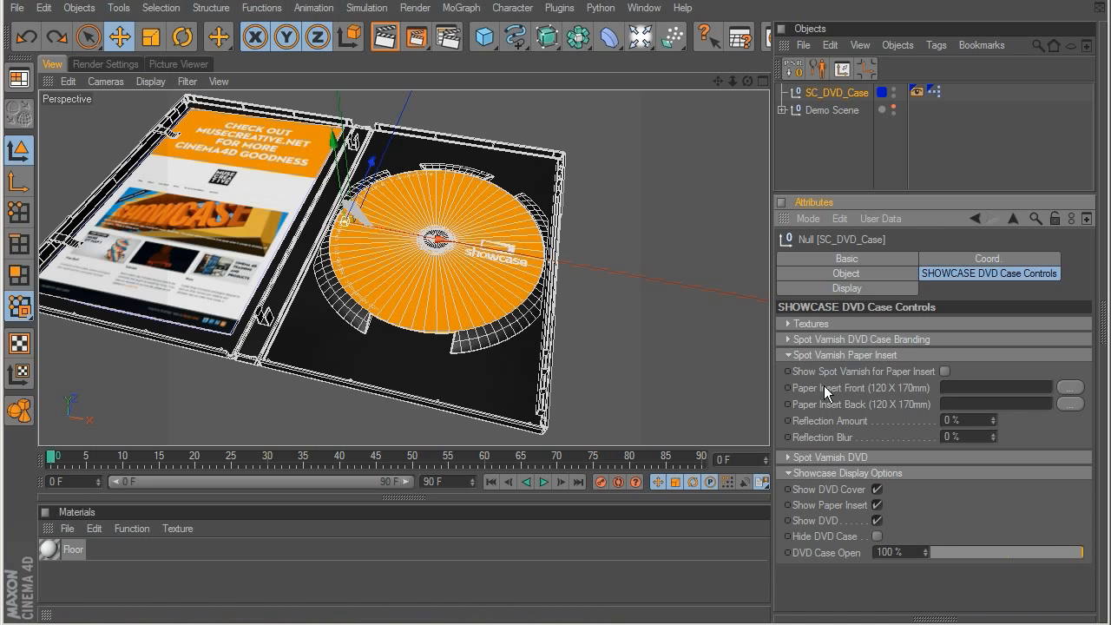
left_click(788, 355)
left_click(788, 370)
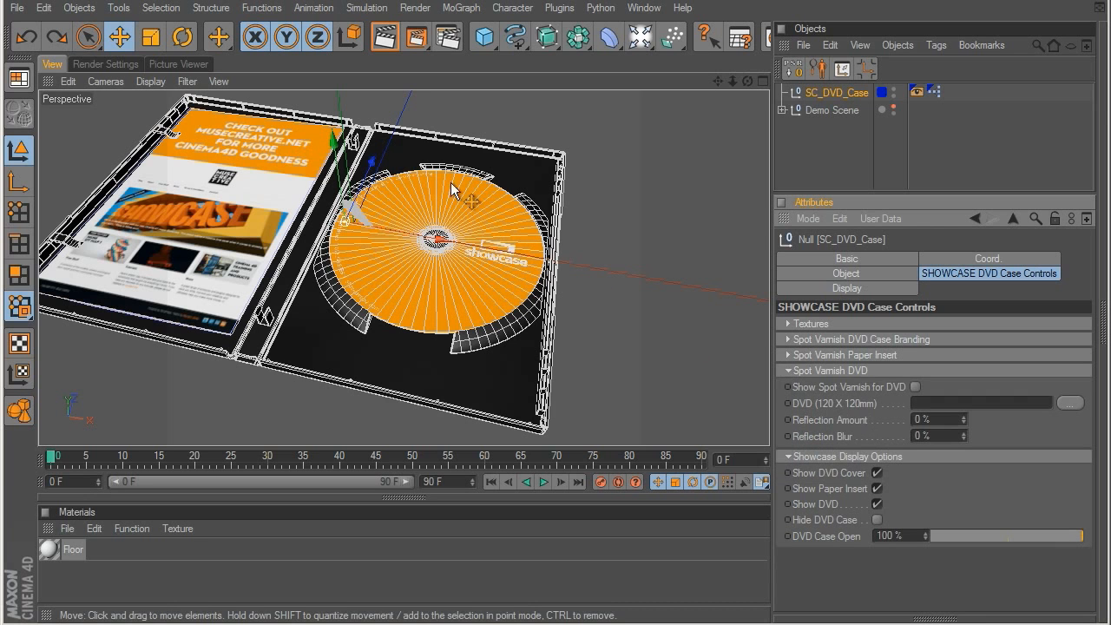
left_click(788, 370)
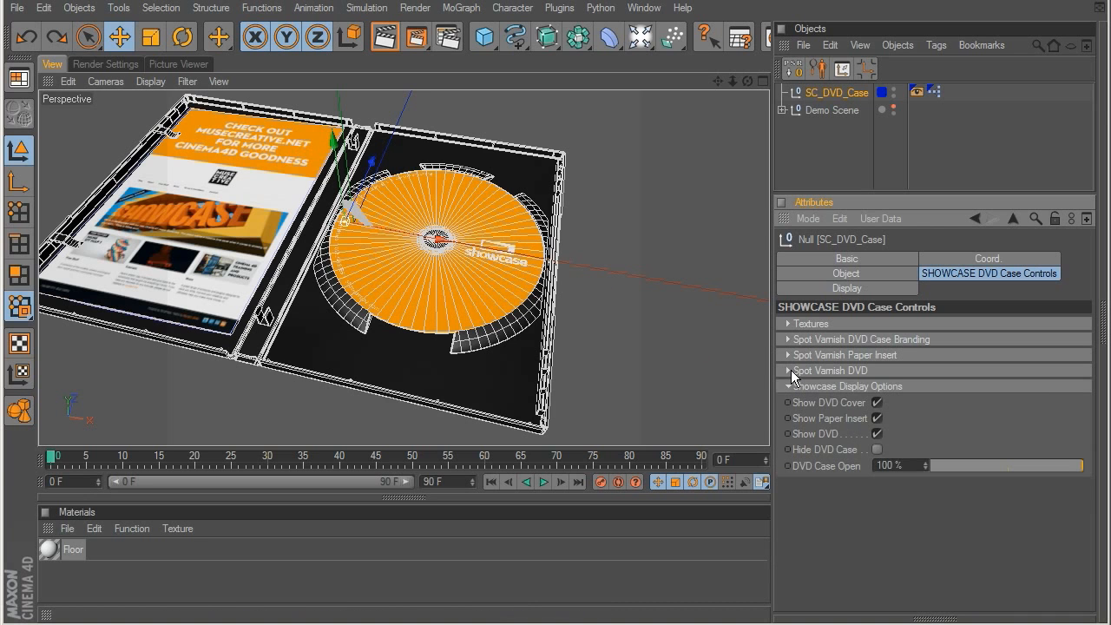
Step: Hide the DVD cover, set DVD Case Open to 6%, and inspect the bare case up close
left_click(876, 404)
left_click_drag(1030, 467, 940, 469)
left_click(877, 403)
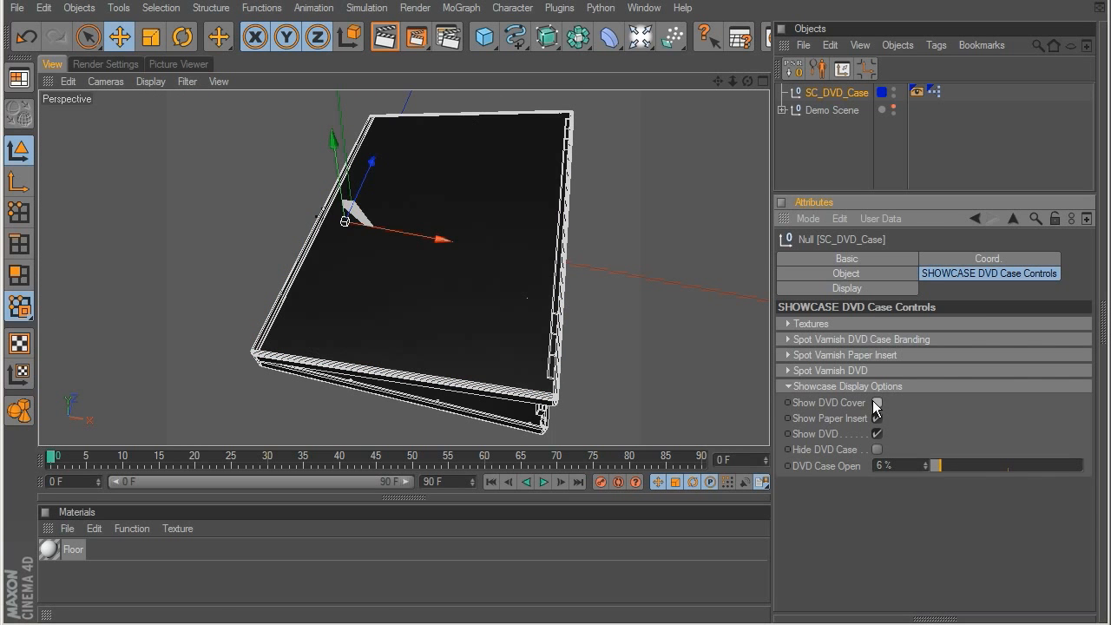
left_click_drag(310, 318, 744, 144, "alt")
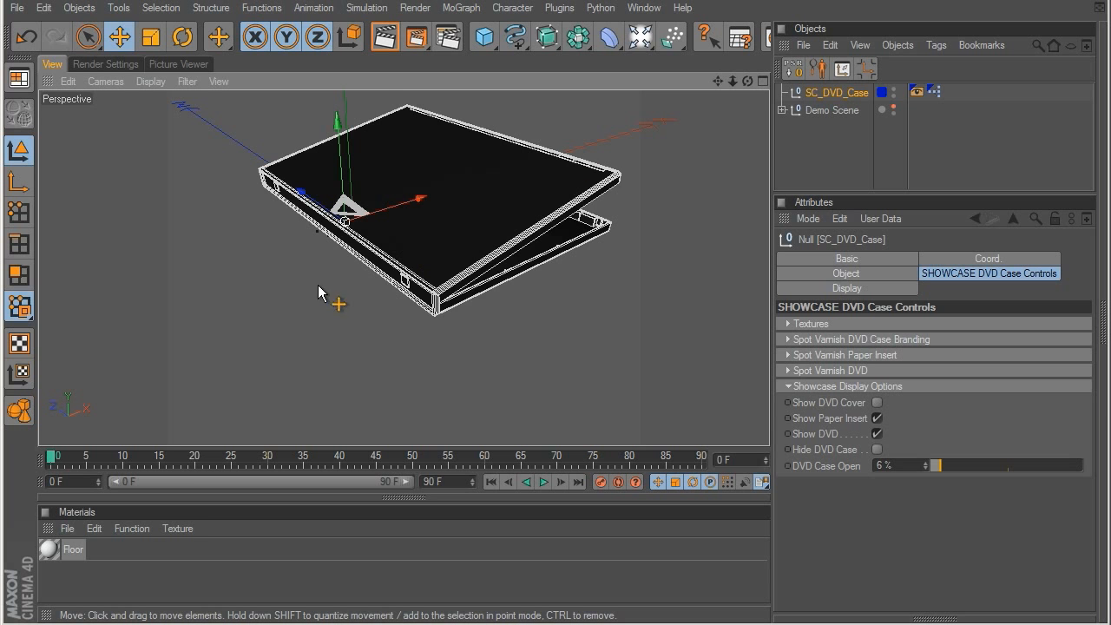
left_click_drag(442, 304, 606, 170, "alt")
scroll(476, 262, "up", 10)
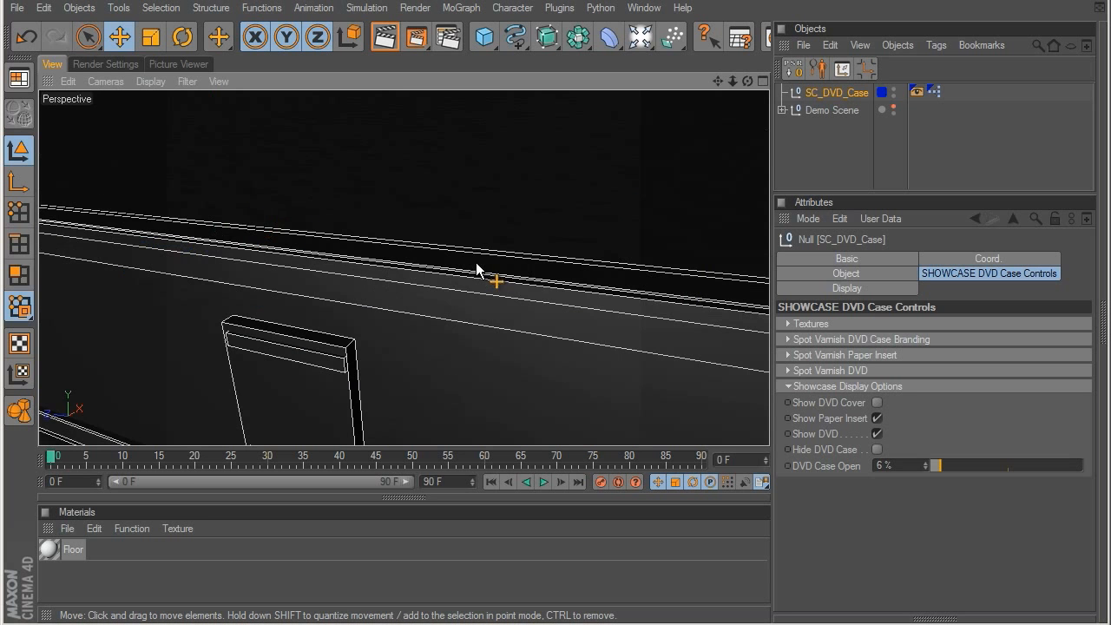
scroll(475, 264, "down", 8)
left_click_drag(472, 266, 171, 368, "alt")
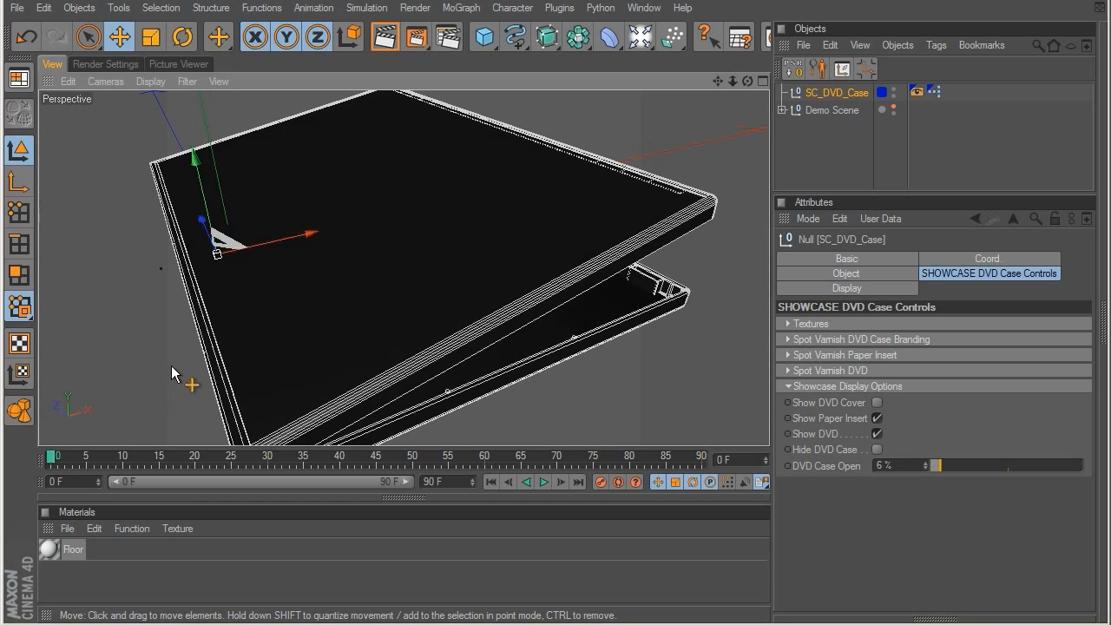
Step: Show the DVD cover again and set DVD Case Open to 100%
left_click(878, 403)
left_click(951, 466)
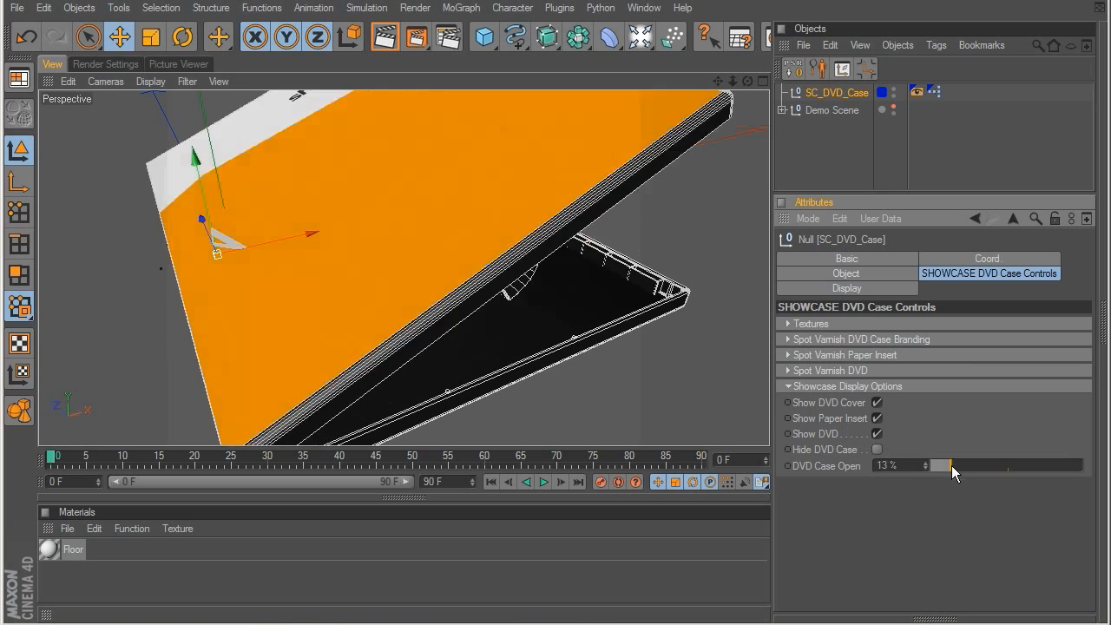
left_click_drag(952, 466, 1083, 466)
scroll(368, 306, "down", 5)
left_click_drag(368, 305, 132, 422, "alt")
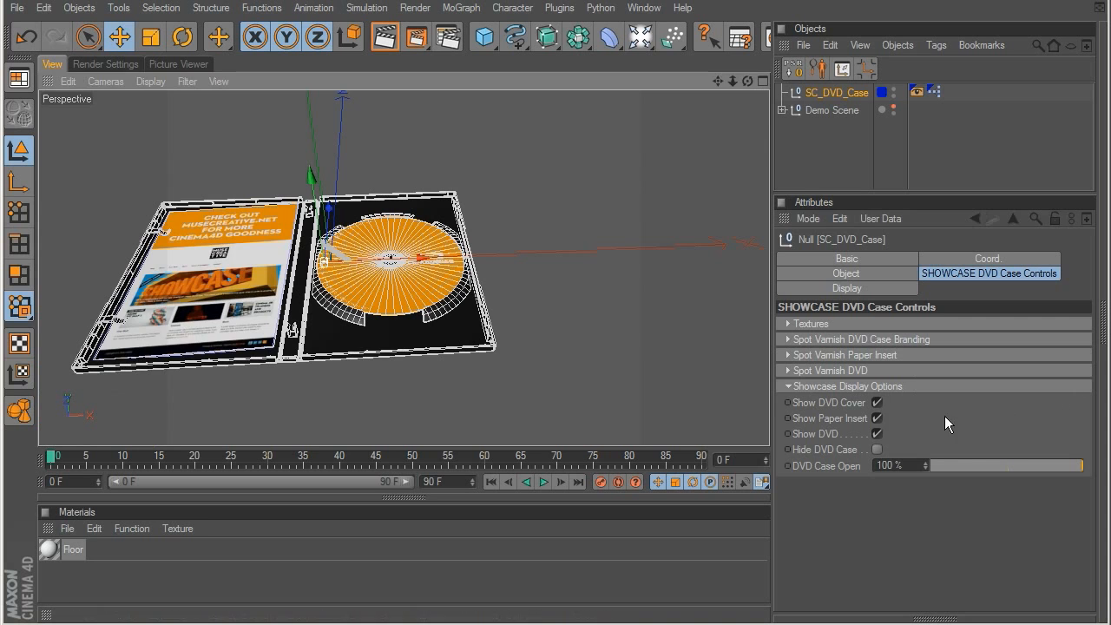
Step: Toggle the DVD off and on, and hide the DVD case around its contents before showing it again
left_click(878, 434)
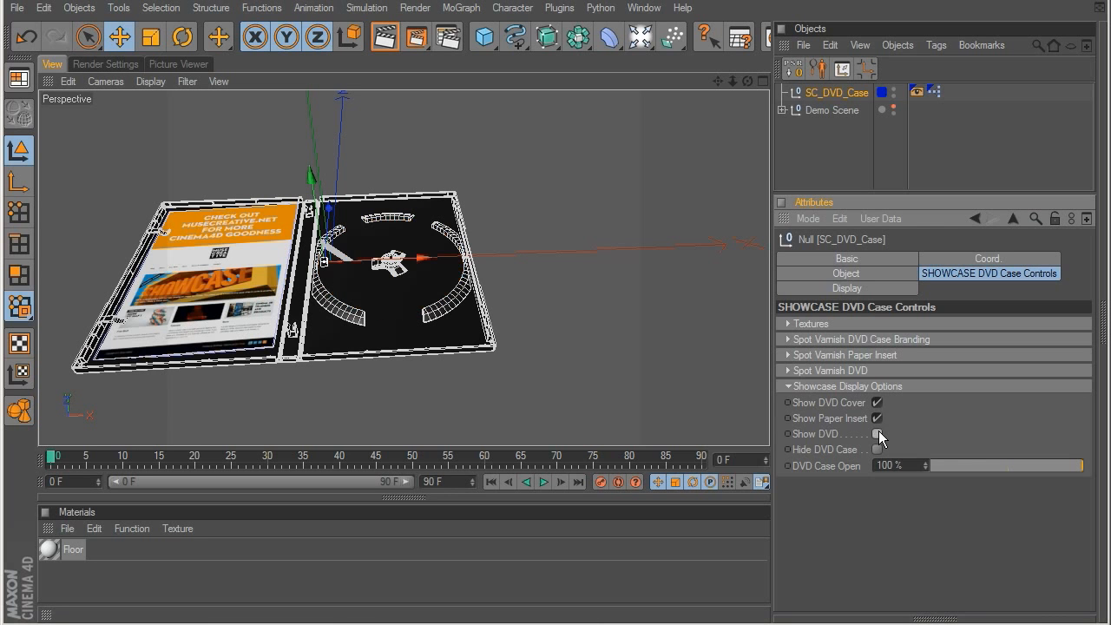
left_click(879, 434)
left_click(878, 450)
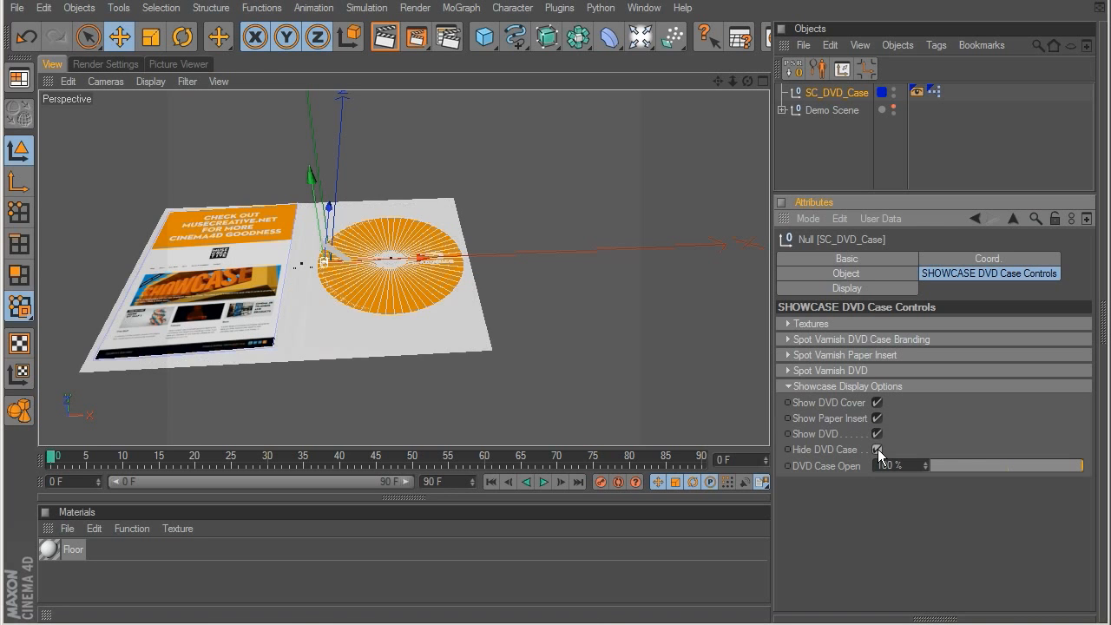
left_click_drag(373, 322, 392, 217, "alt")
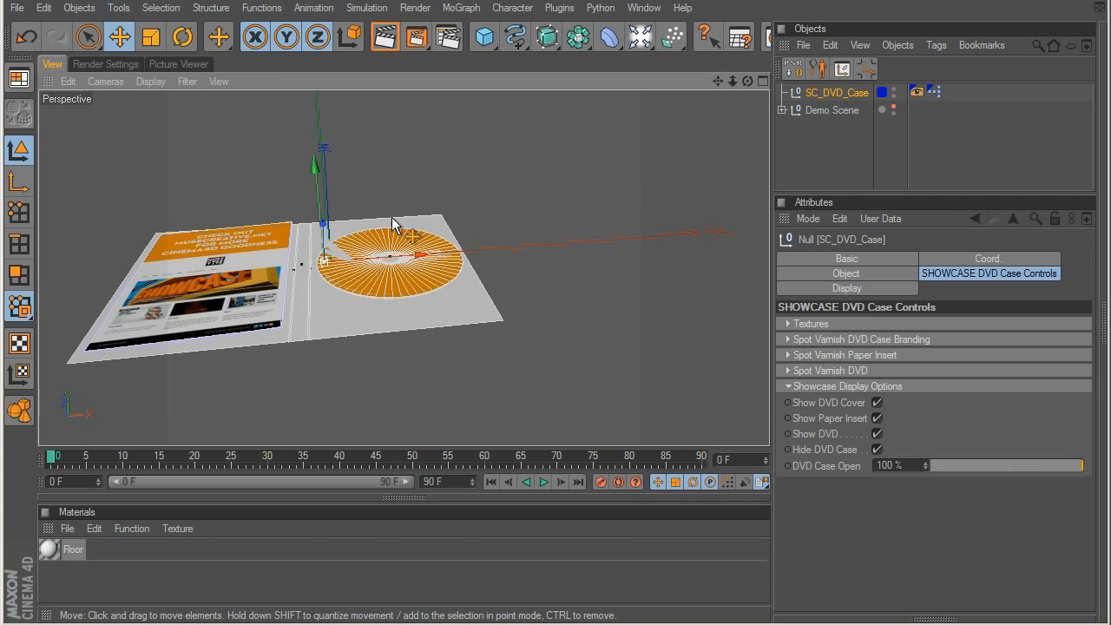
left_click(878, 450)
Step: Set DVD Case Open to 0% and delete the DVD case object from the scene
left_click_drag(1047, 469, 807, 488)
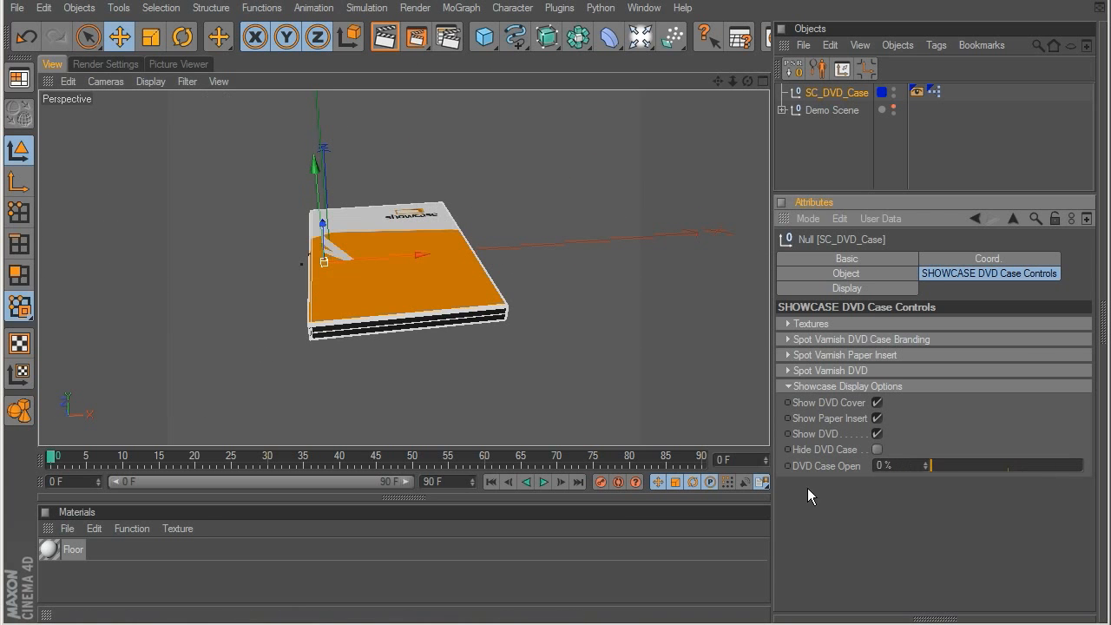
left_click(802, 154)
left_click(825, 92)
key("Delete")
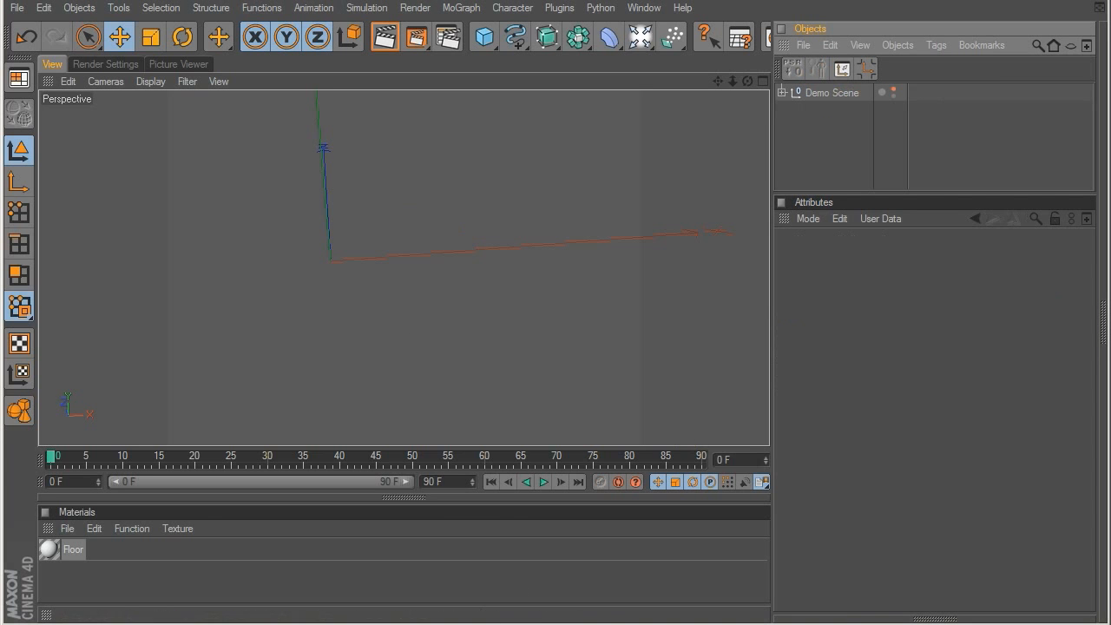
Step: Load the SC Envelope preset from the SHOWCASE Business Envelope folder into the scene
key("shift+F8")
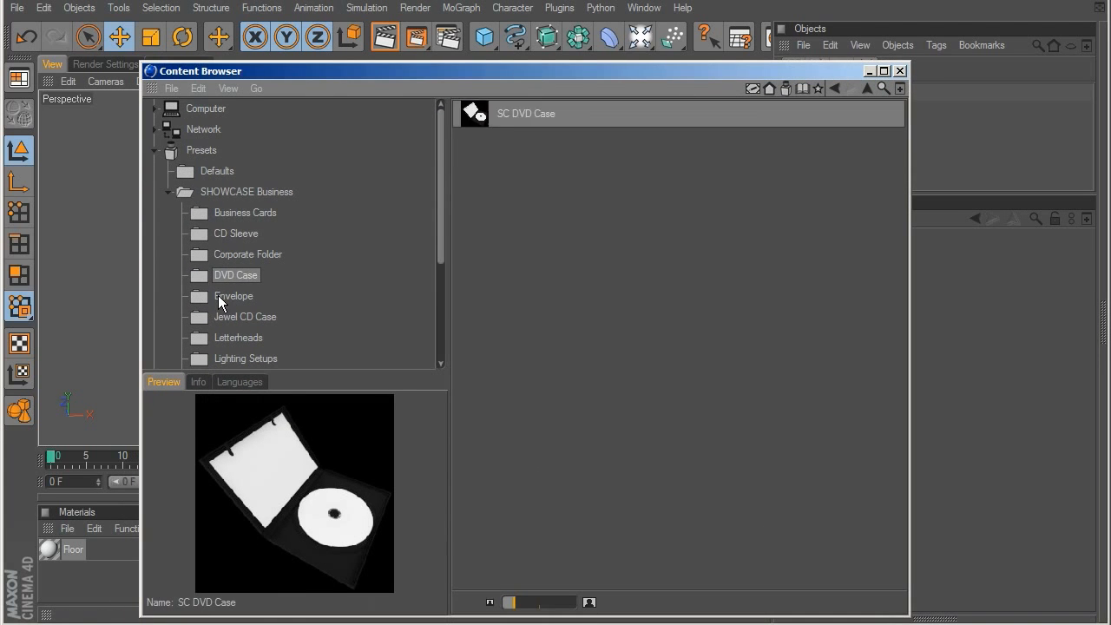
left_click(218, 295)
double_click(521, 114)
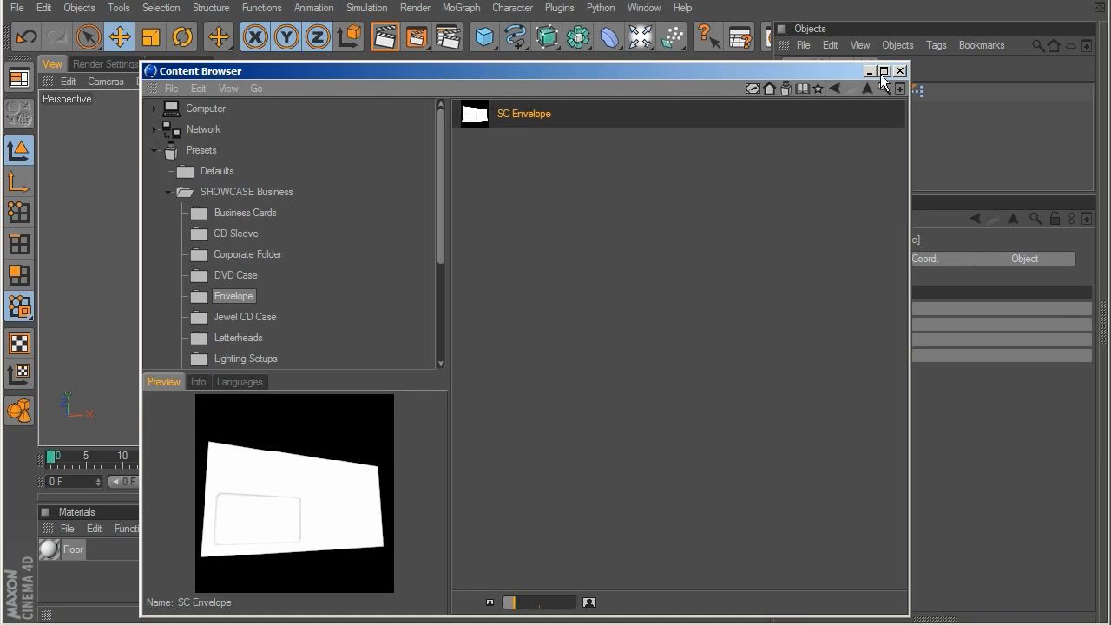
left_click(901, 70)
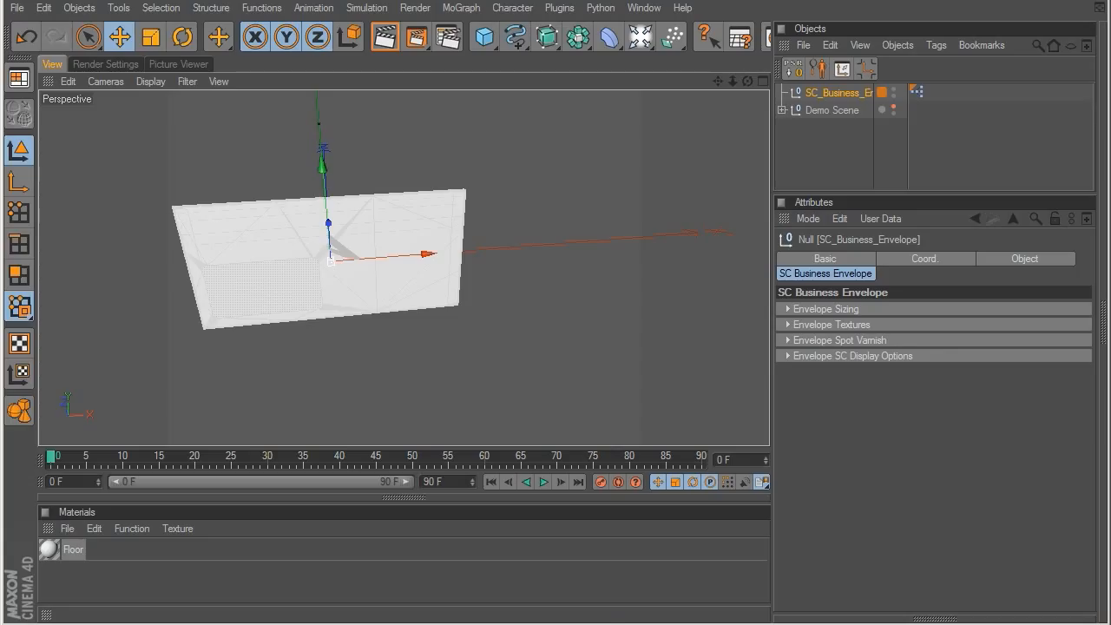
Step: Inspect the envelope's front window and back flap with Gouraud Shading (Lines) in the viewport
scroll(521, 334, "up", 4)
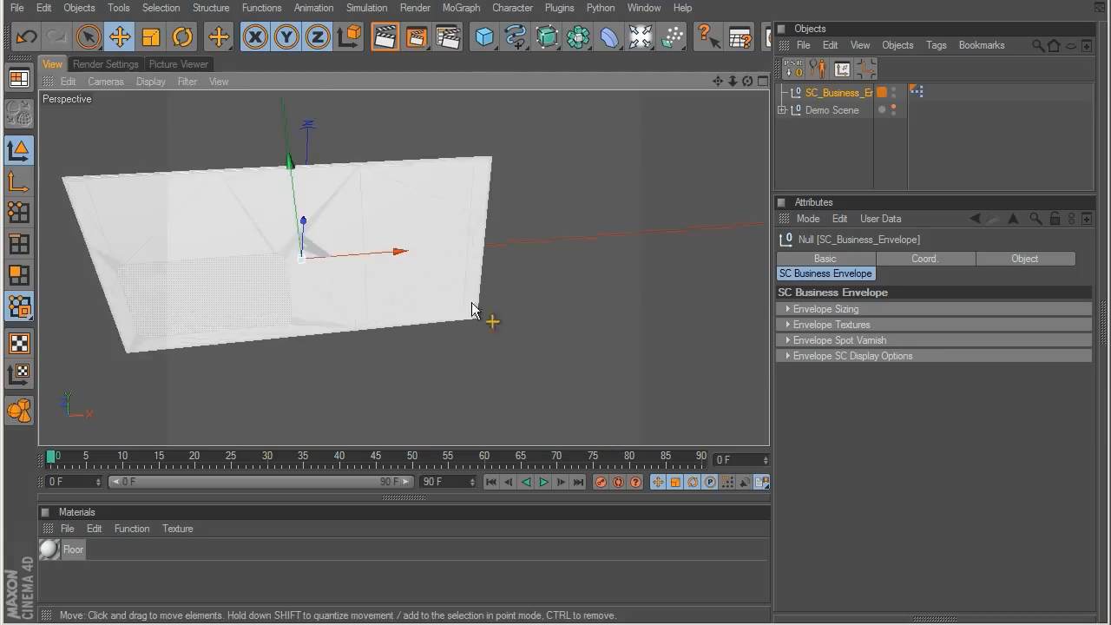
middle_click_drag(473, 304, 561, 318, "alt")
left_click_drag(561, 319, 525, 313, "alt")
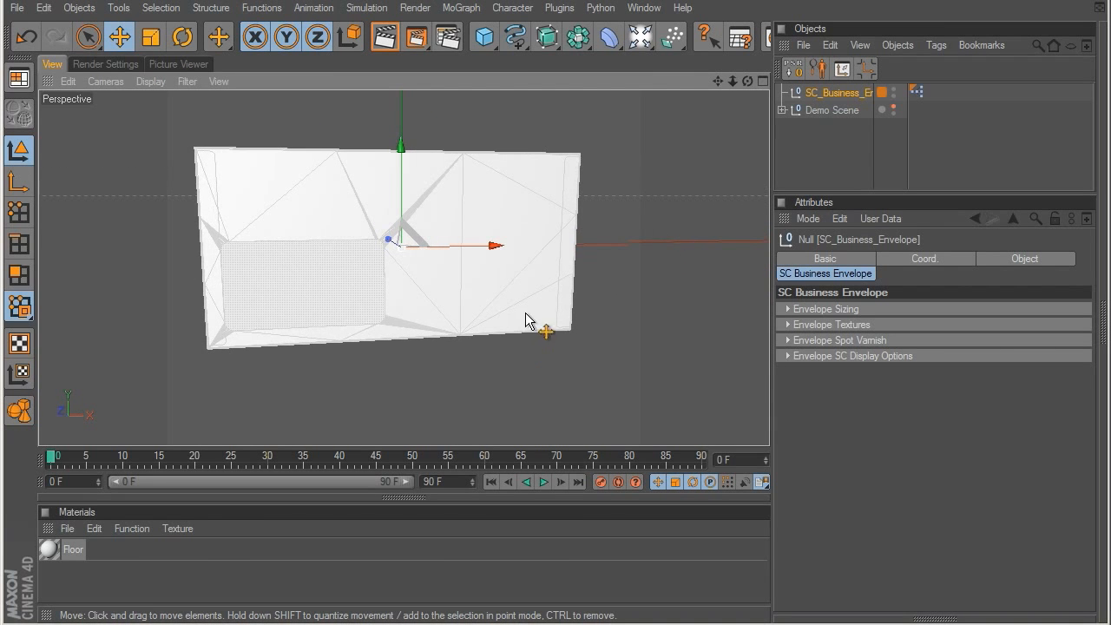
left_click(152, 81)
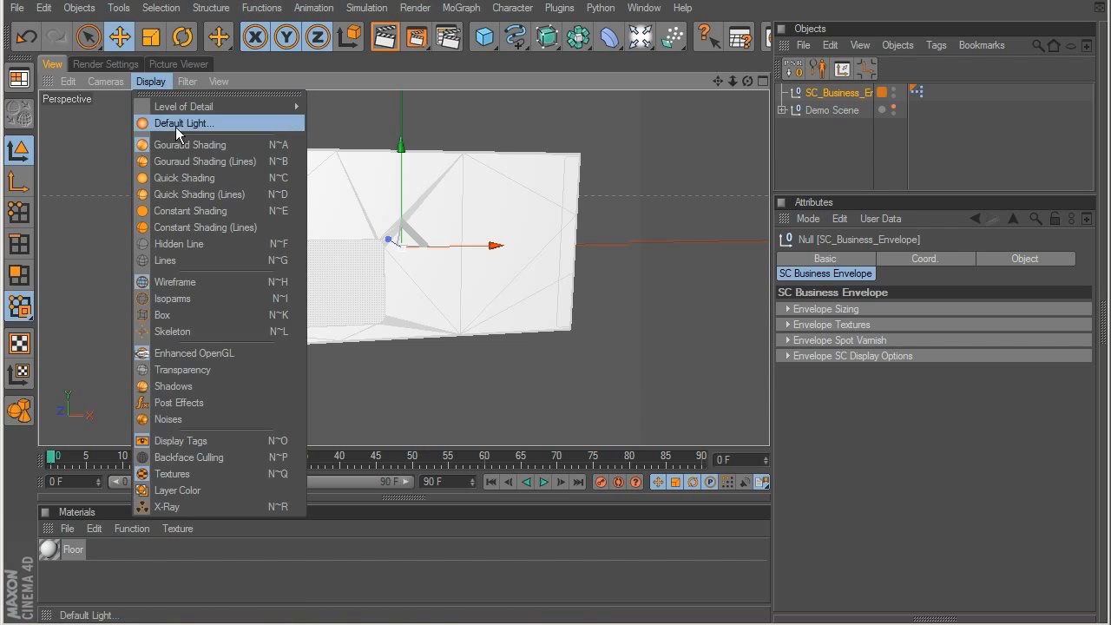
left_click(180, 165)
left_click(828, 173)
mouse_move(273, 310)
left_mouse_down("alt")
mouse_move(651, 323)
mouse_move(372, 146)
left_mouse_up("alt")
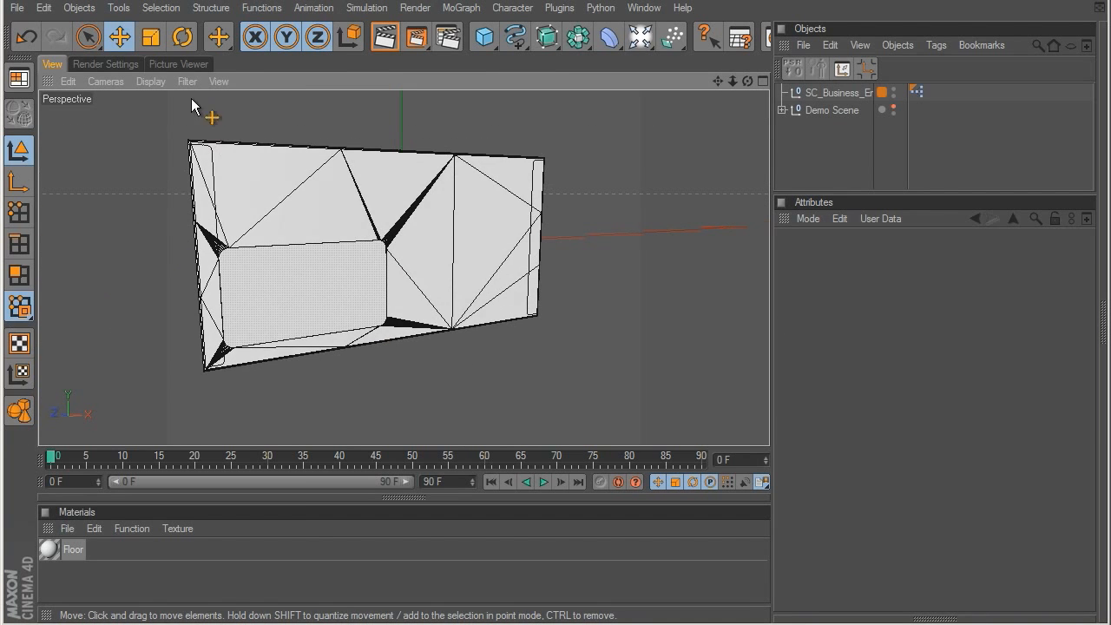
left_click(149, 81)
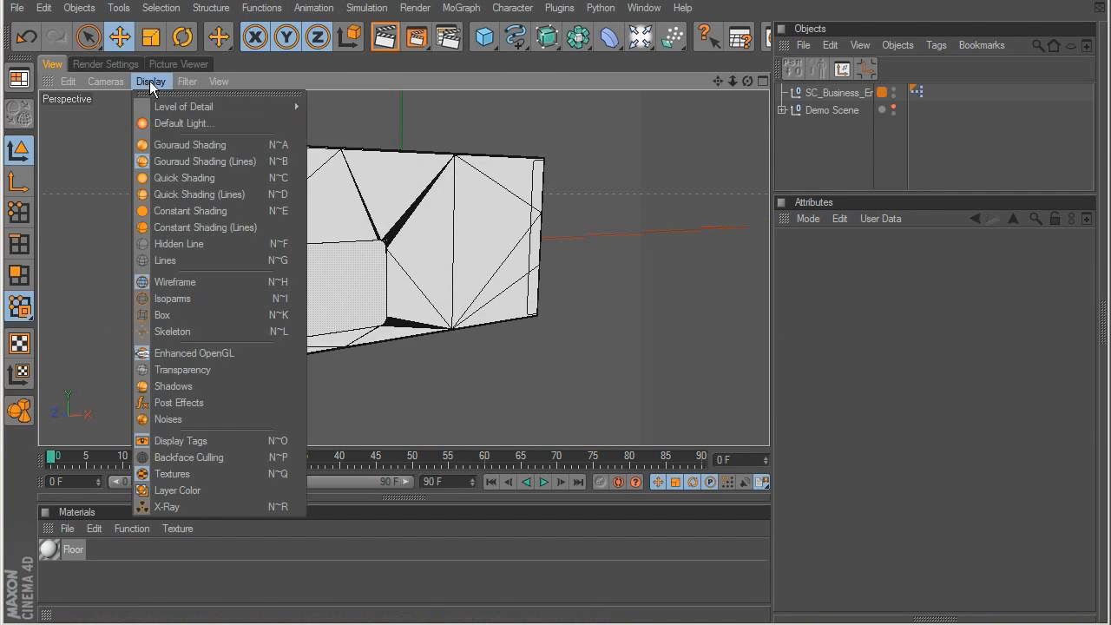
left_click(178, 147)
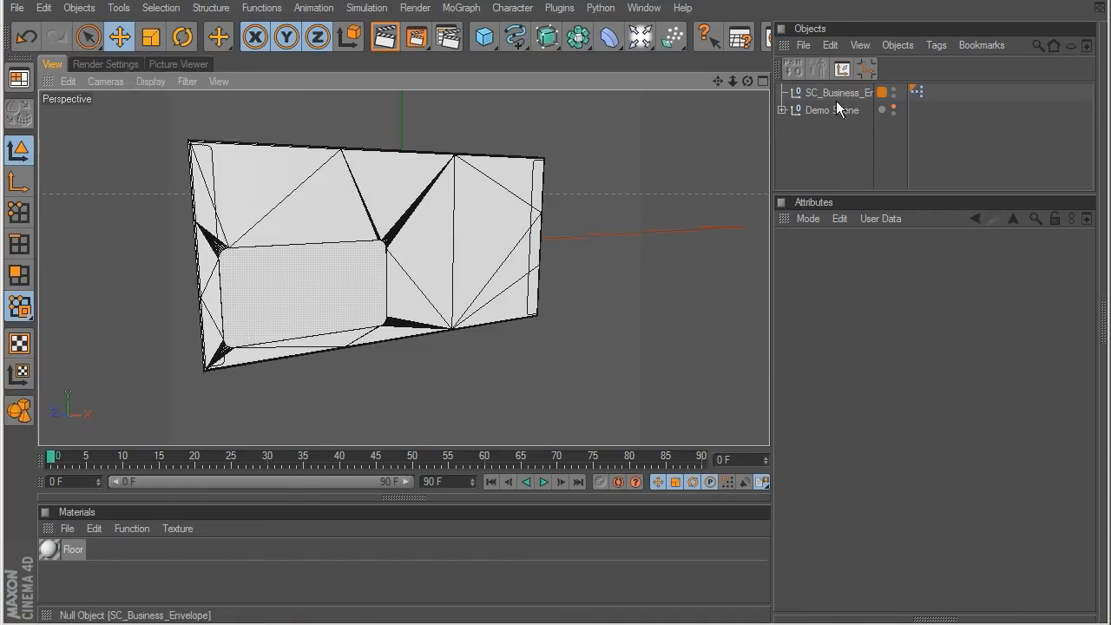
Step: Set the Envelope Size to CUSTOM and try a width of 308 and a different height, undoing both
left_click(835, 97)
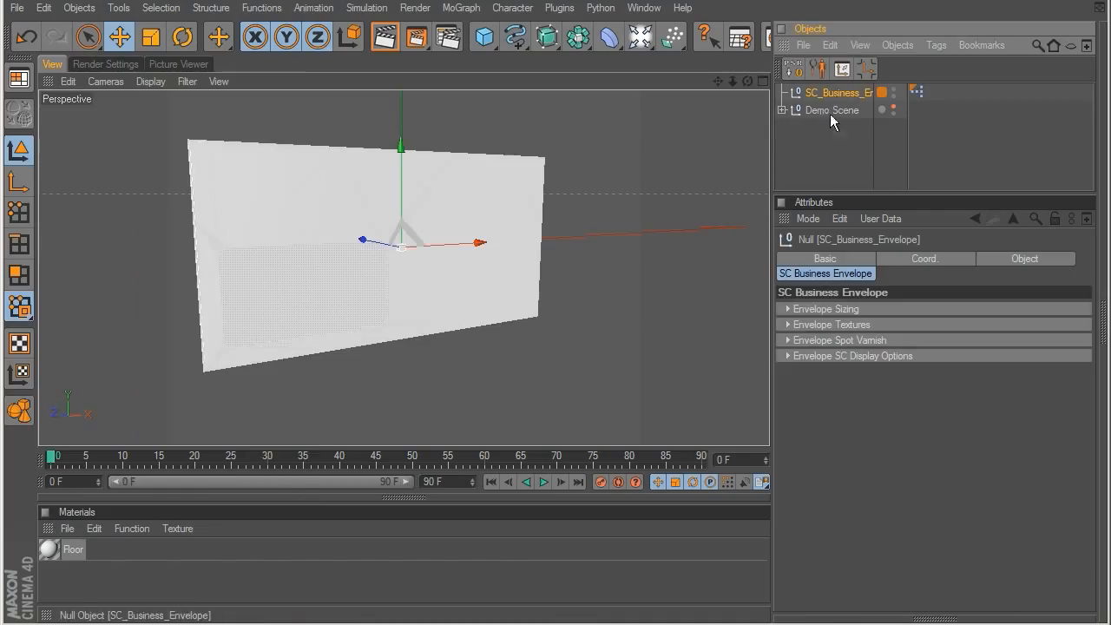
left_click(791, 308)
left_click(886, 327)
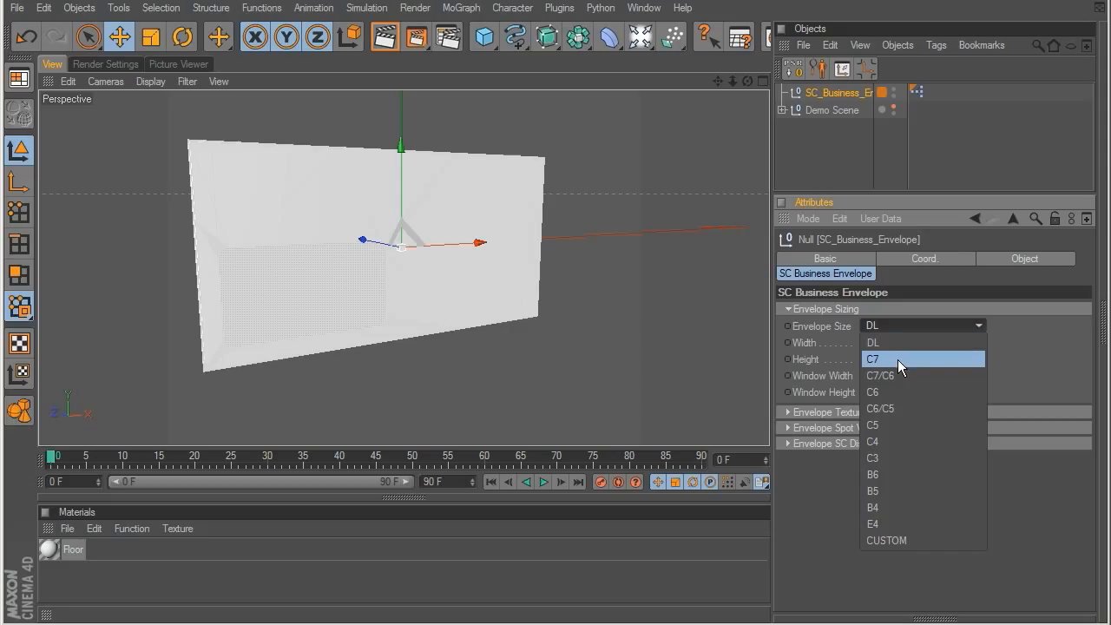
left_click(903, 537)
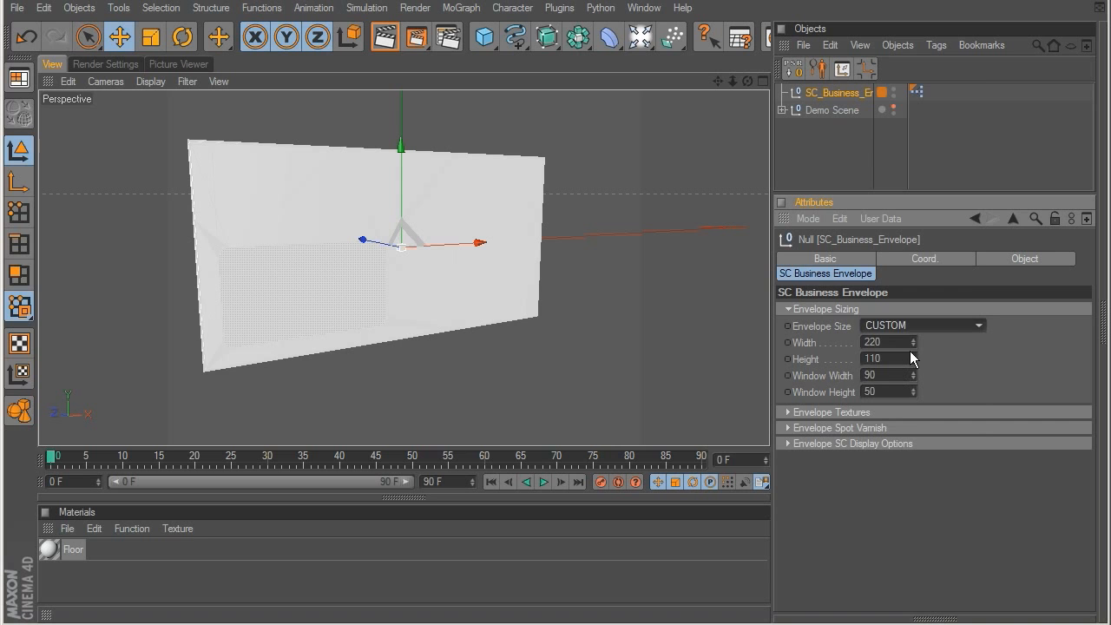
left_click_drag(915, 343, 956, 313)
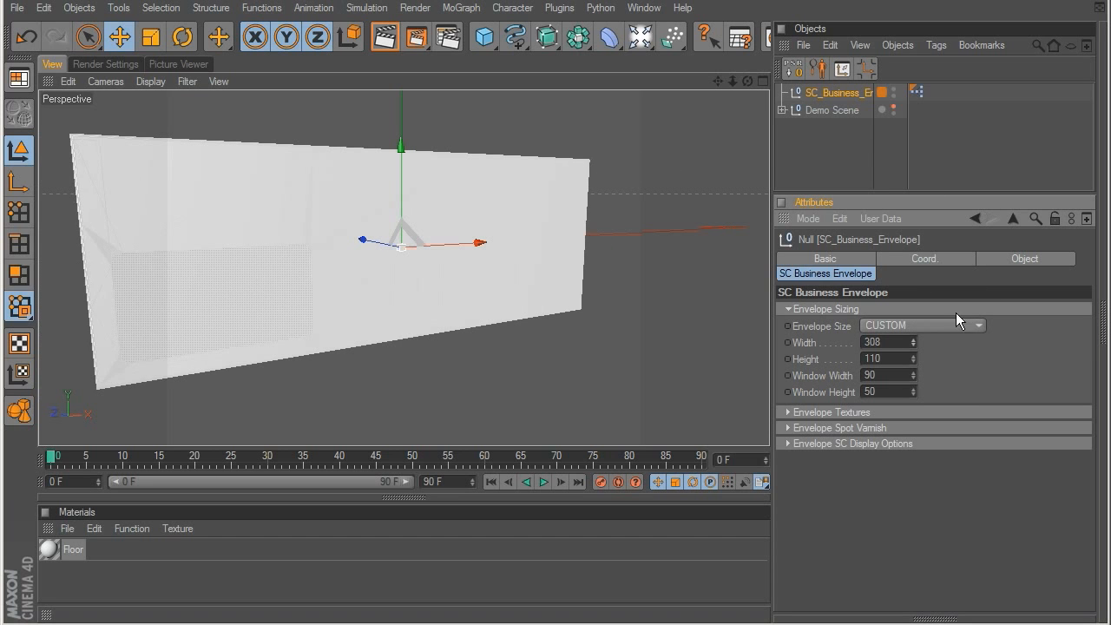
key("ctrl+z")
left_click_drag(914, 359, 914, 318)
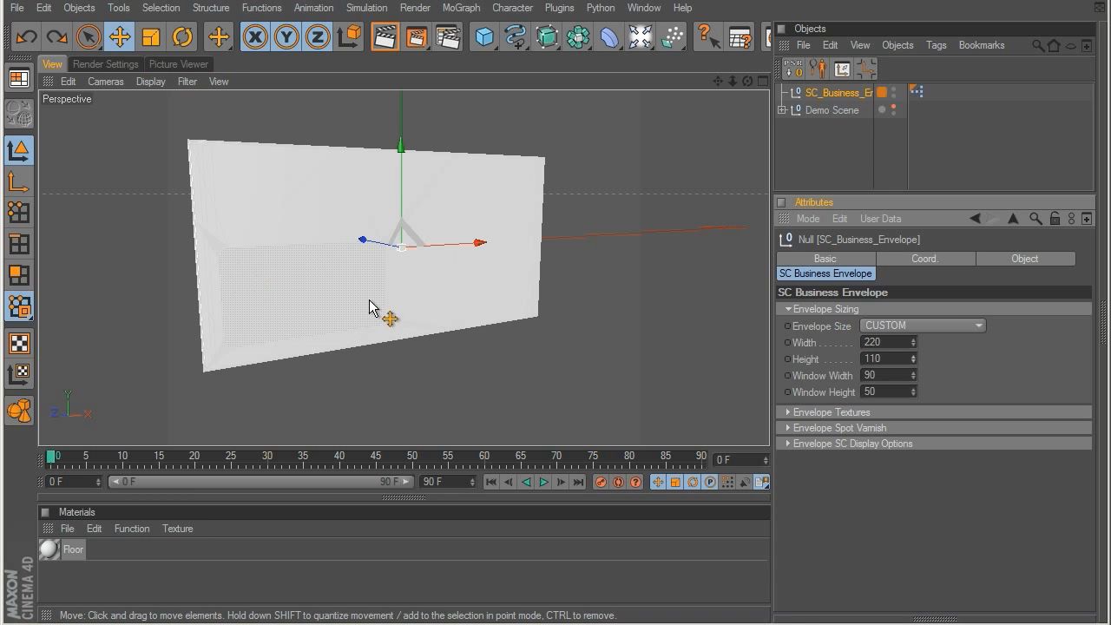
Step: Try a different Window Width on the envelope, undo it, and return the Envelope Size to DL
scroll(369, 306, "up", 3)
middle_click_drag(369, 306, 536, 292, "alt")
left_click_drag(535, 291, 474, 177, "alt")
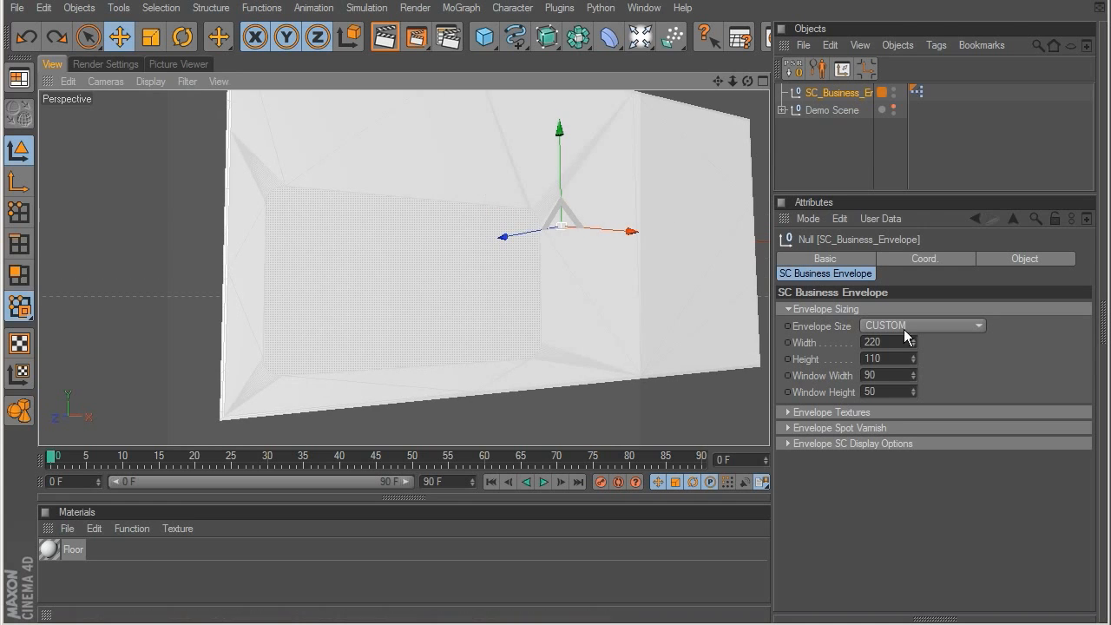
mouse_move(911, 375)
left_mouse_down()
mouse_move(912, 313)
mouse_move(917, 397)
mouse_move(925, 342)
mouse_move(927, 378)
left_mouse_up()
key("ctrl+z")
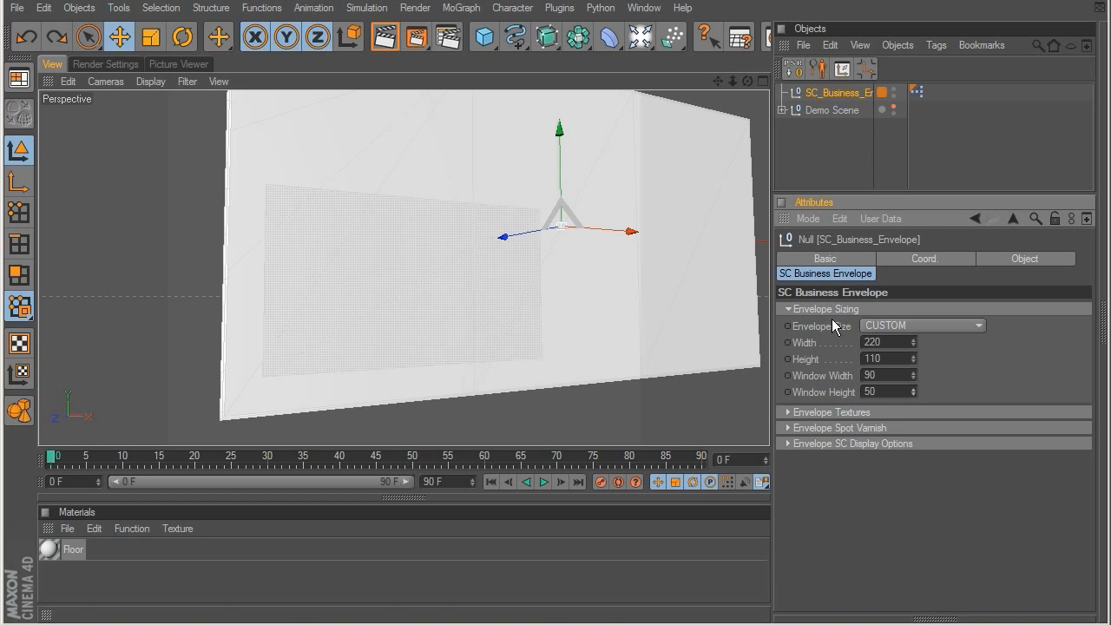
left_click(873, 342)
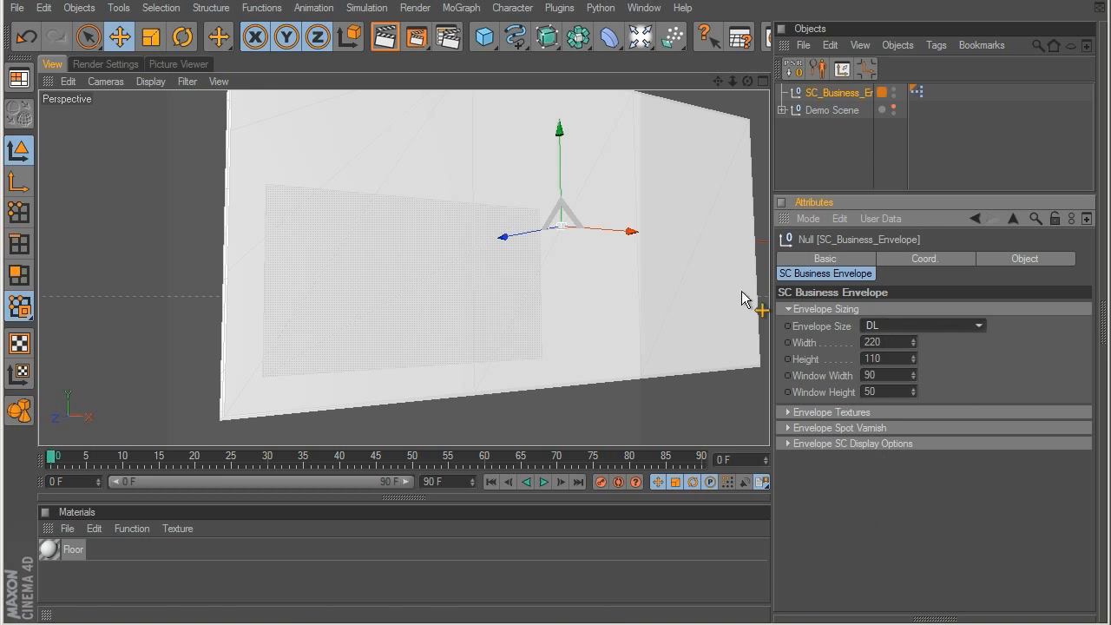
Step: Set the Envelope Colour to light red with RGB 255, 118, 118 in the envelope textures
left_click(788, 309)
left_click(788, 324)
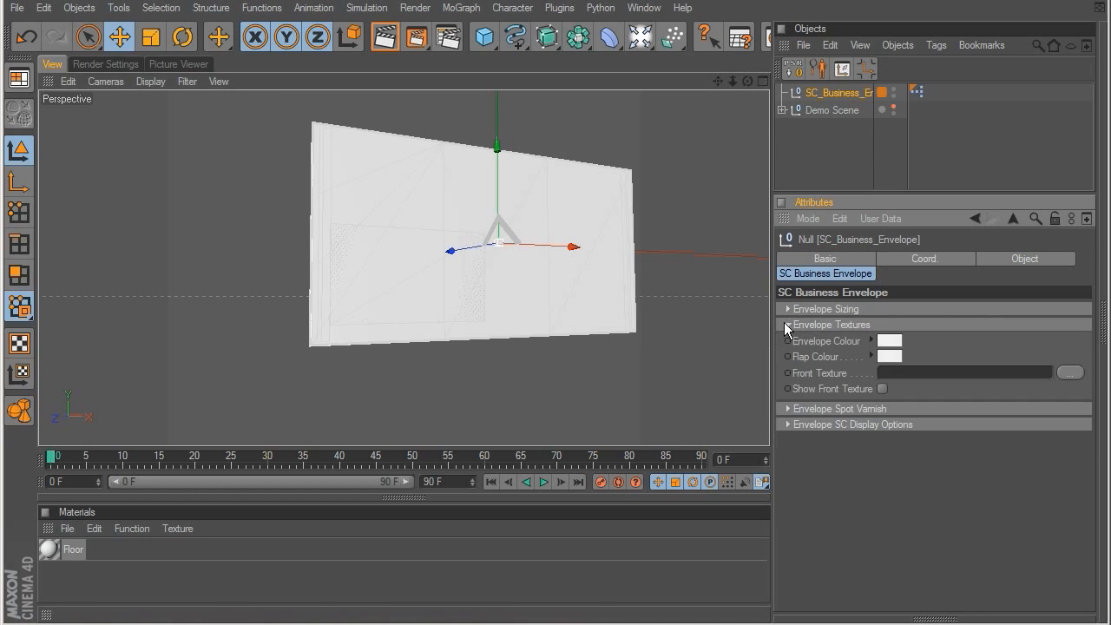
left_click(888, 341)
left_click_drag(888, 343, 847, 288)
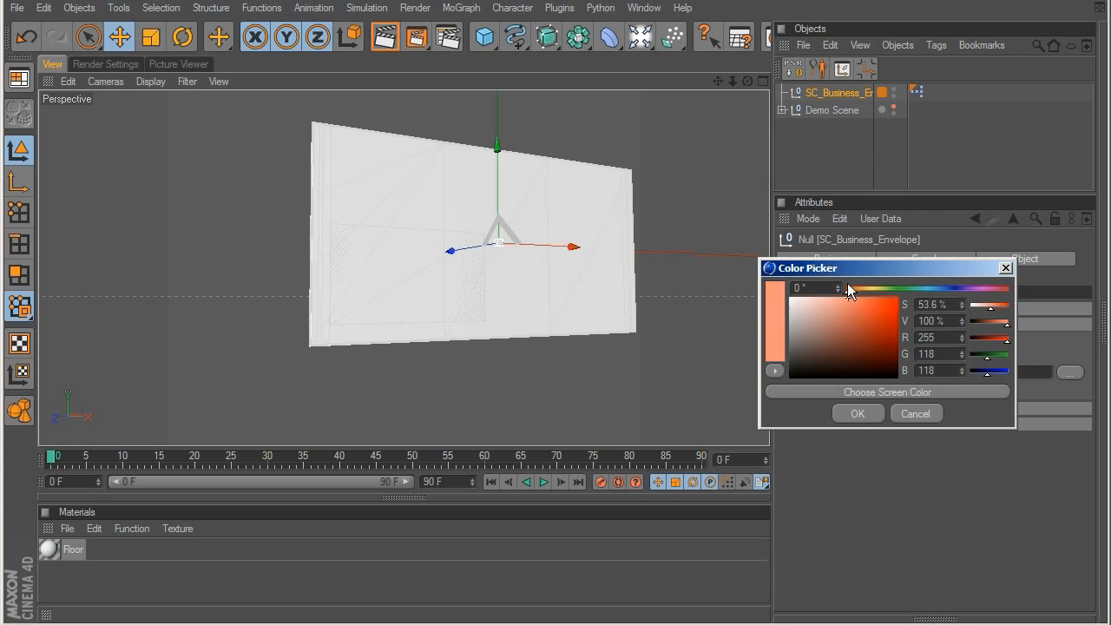
left_click(857, 408)
Step: Set the Flap Colour to green and check the envelope from the back and front
left_click(894, 355)
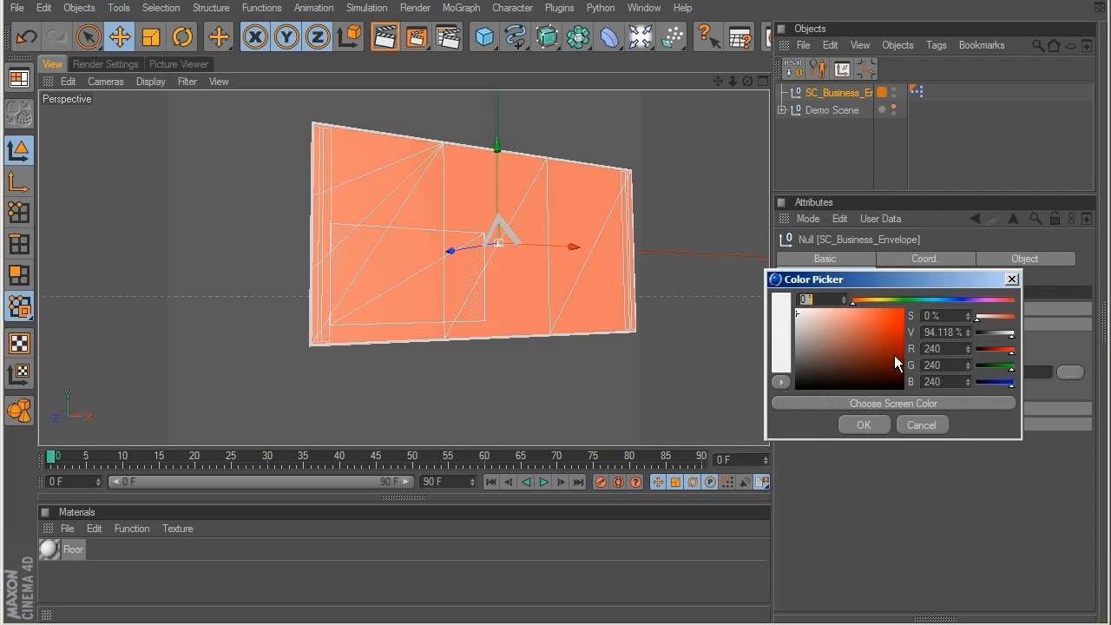
left_click(916, 423)
left_click_drag(638, 322, 1110, 379, "alt")
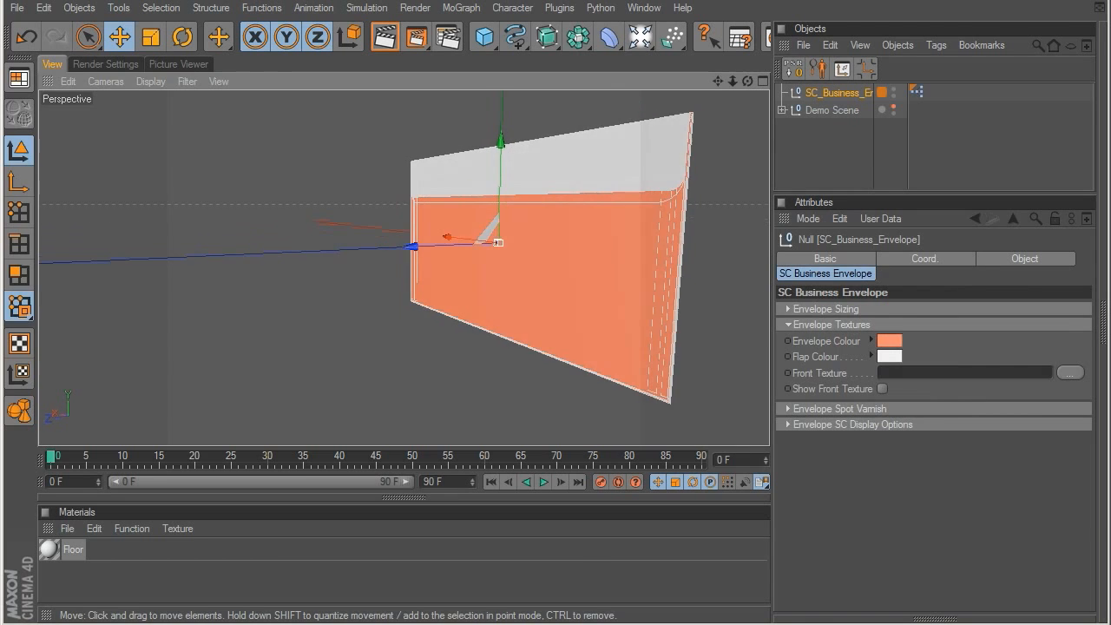
left_click_drag(622, 281, 665, 290, "alt")
left_click(890, 356)
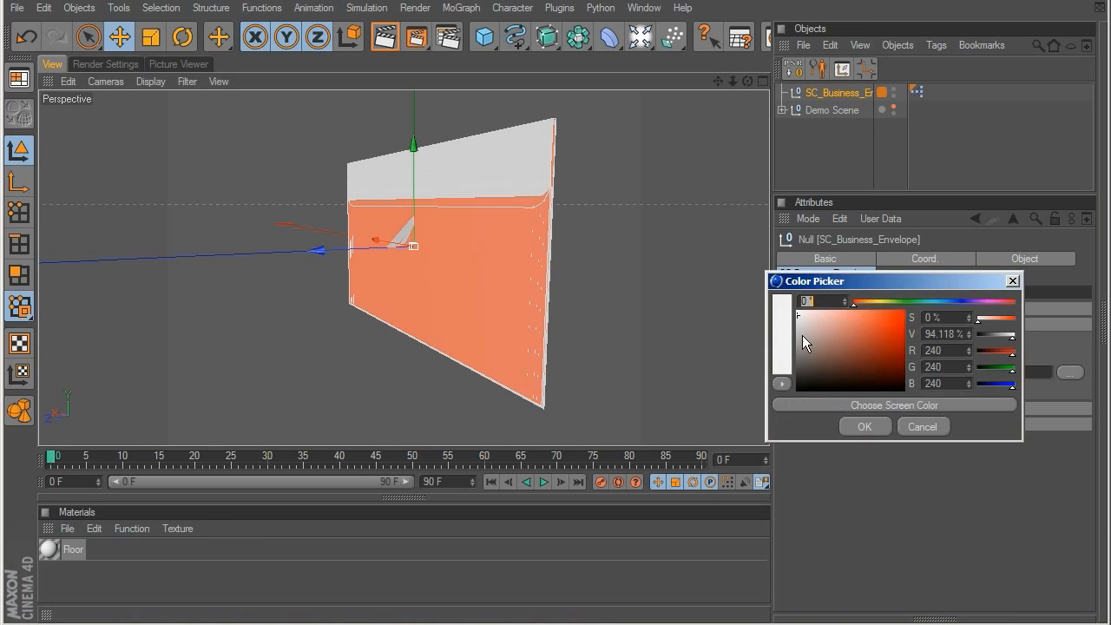
left_click_drag(928, 302, 908, 308)
left_click(874, 427)
left_click(865, 169)
left_click_drag(580, 215, 304, 206, "alt")
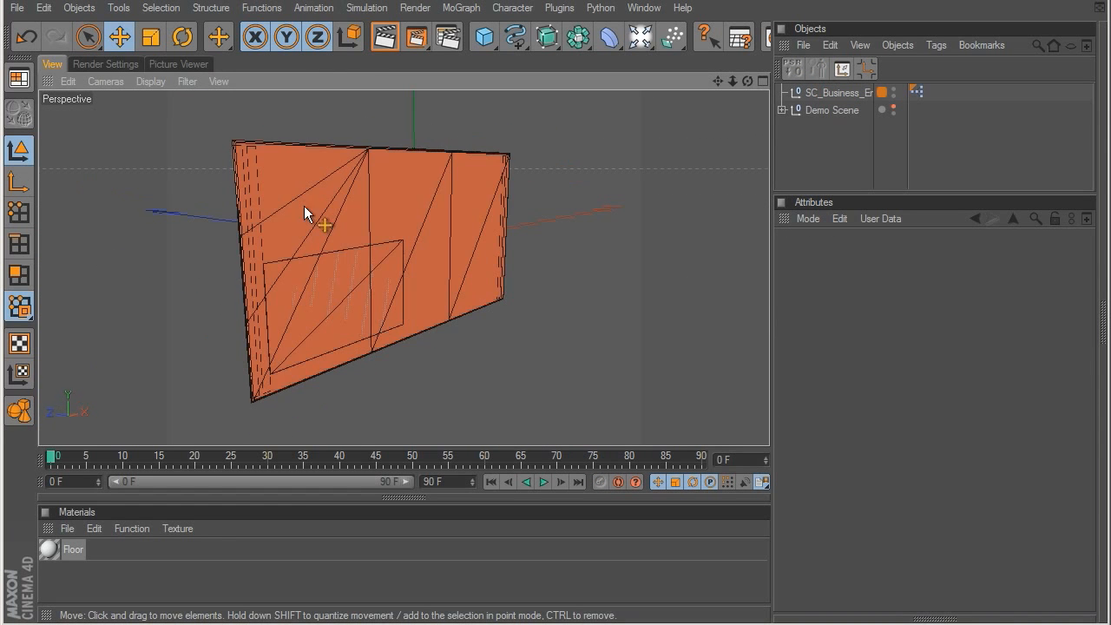
Step: Load Envelope_COLOR.jpg as the envelope's Front Texture and enable Show Front Texture
left_click(829, 94)
left_click(1074, 372)
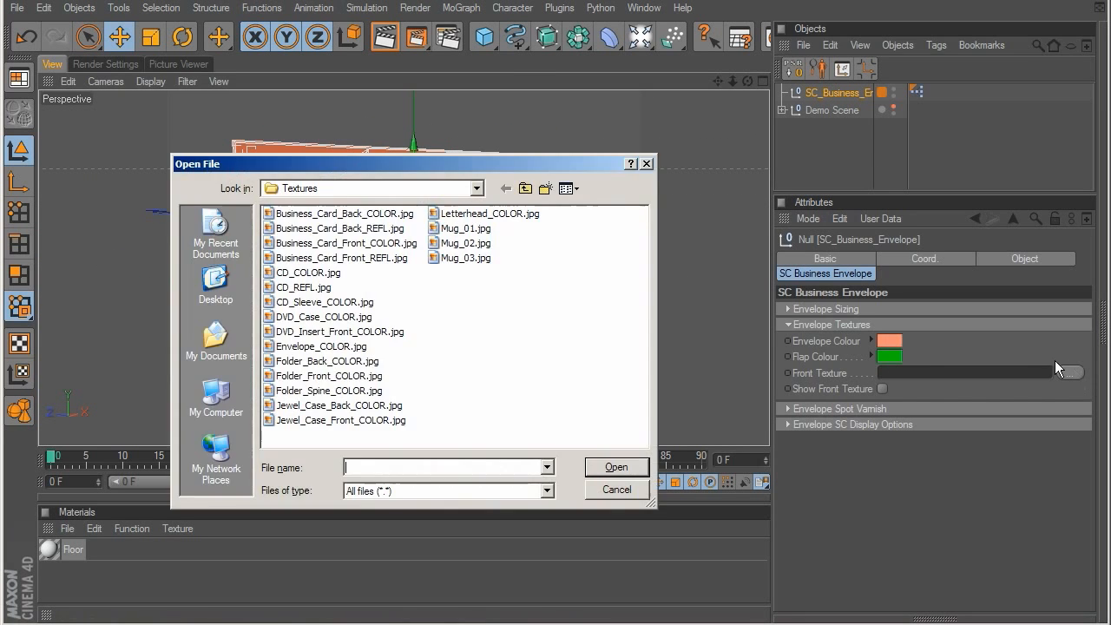
double_click(323, 347)
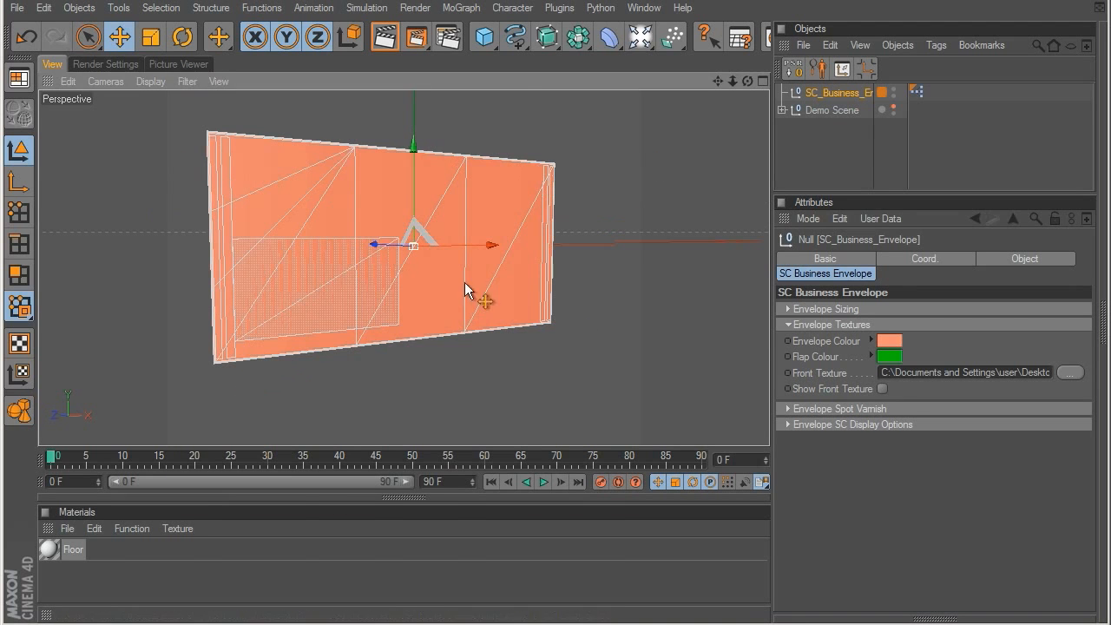
left_click(882, 389)
Step: Switch the viewport to Gouraud Shading without lines and inspect the textured envelope front
left_click(851, 142)
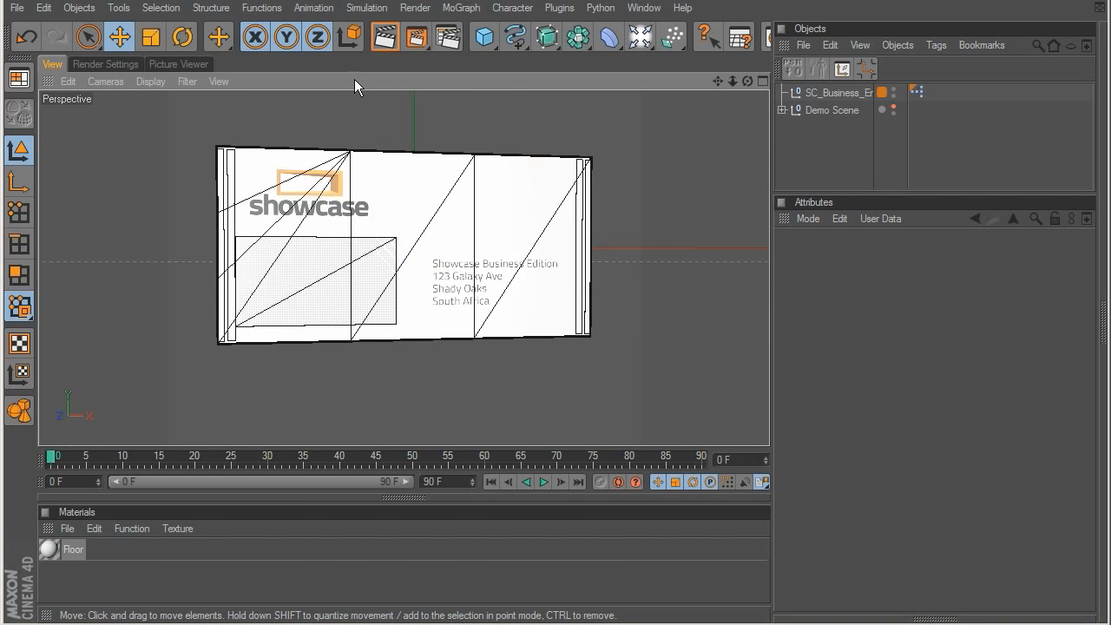
left_click(150, 80)
left_click(169, 145)
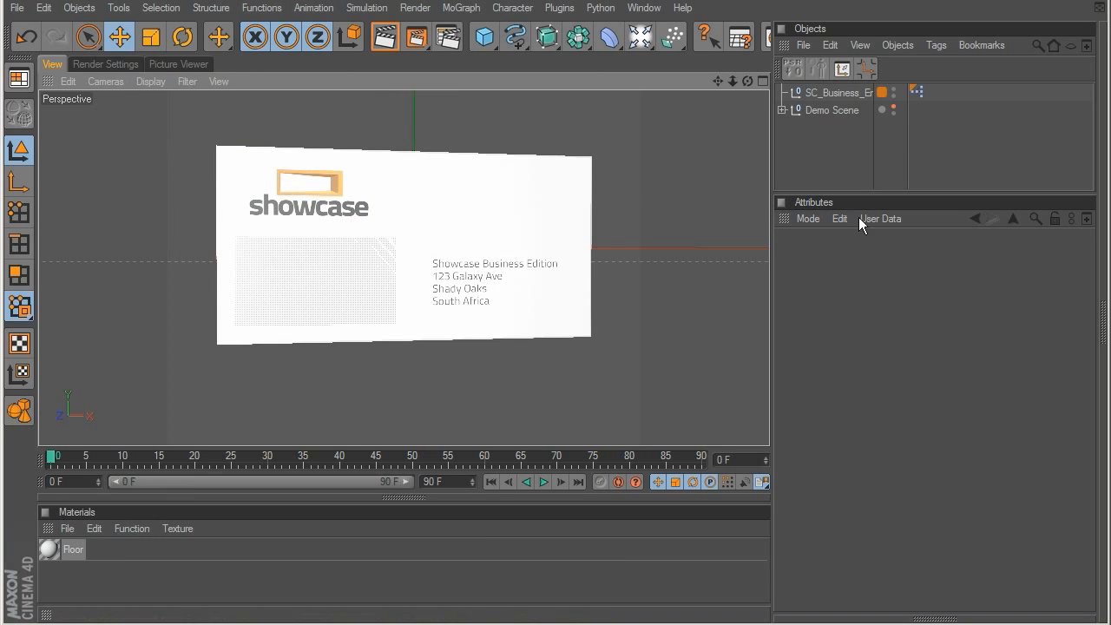
left_click_drag(505, 276, 586, 325, "alt")
Step: Examine the envelope's spot varnish settings, including its front map, reflection amount and blur reflection
left_click(825, 92)
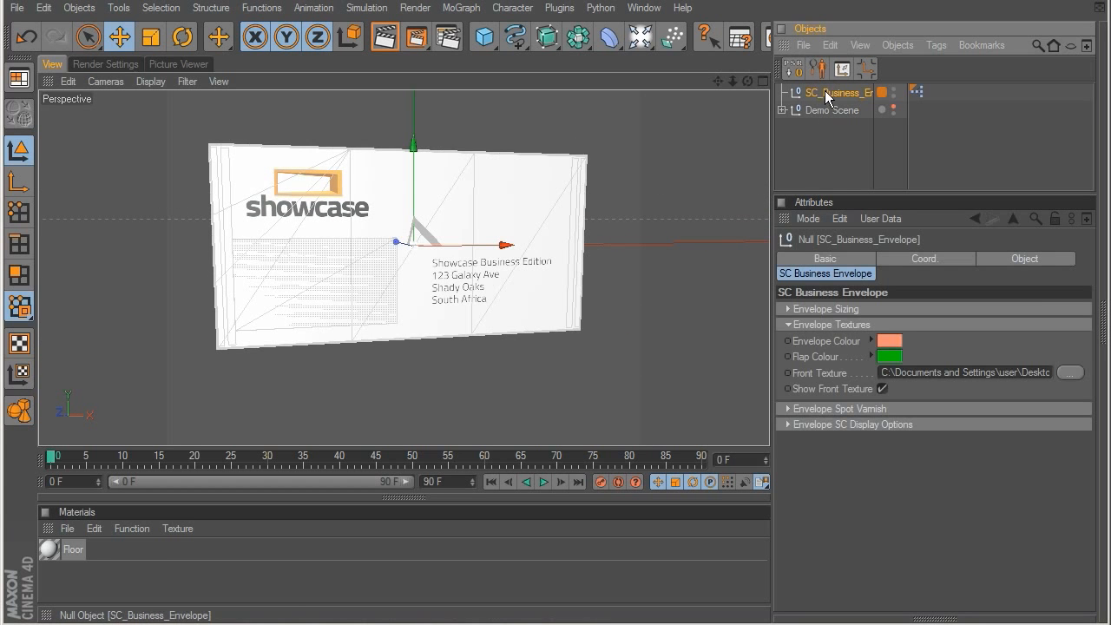
left_click(789, 323)
left_click(786, 340)
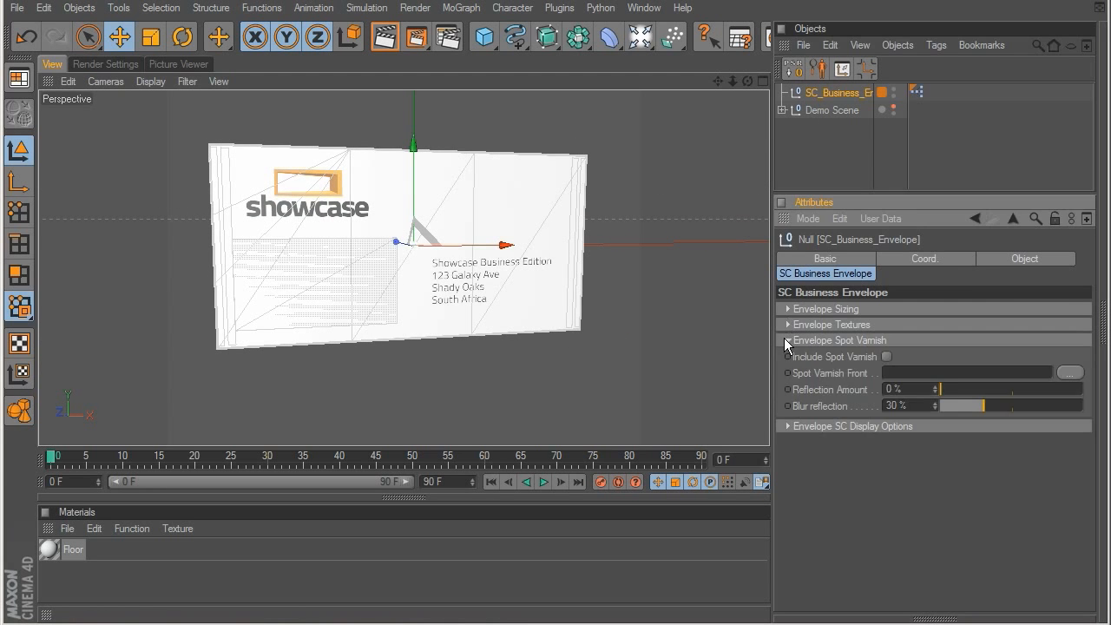
left_click(787, 339)
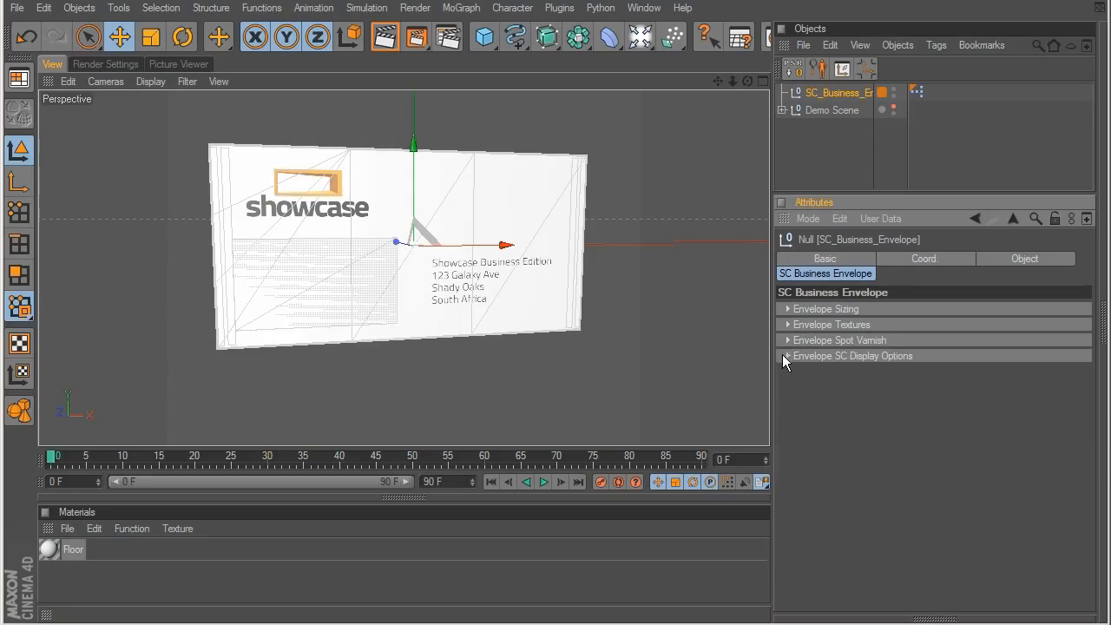
Step: Set the envelope's Window Position to X 93.333% and Y 0% in its display options and render a preview
left_click(784, 356)
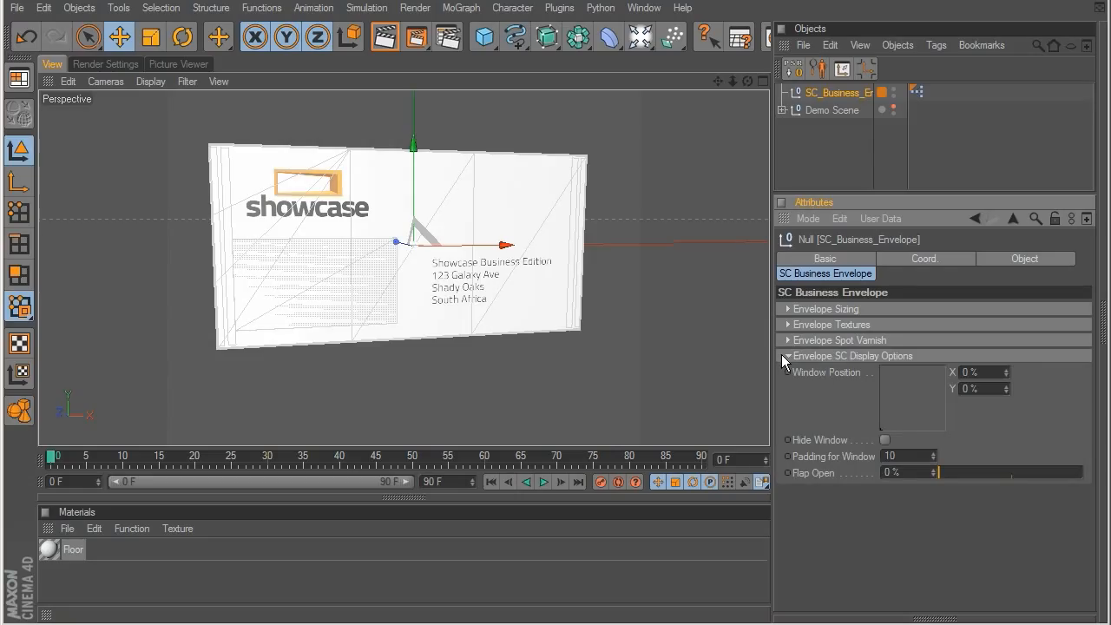
left_click_drag(884, 422, 941, 431)
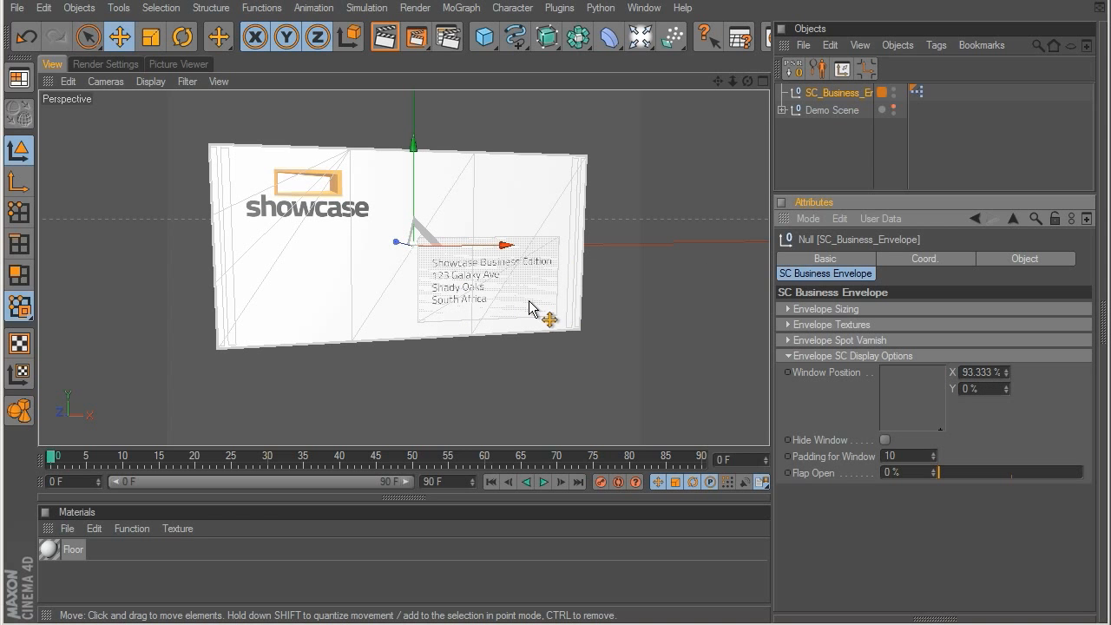
key("ctrl+r")
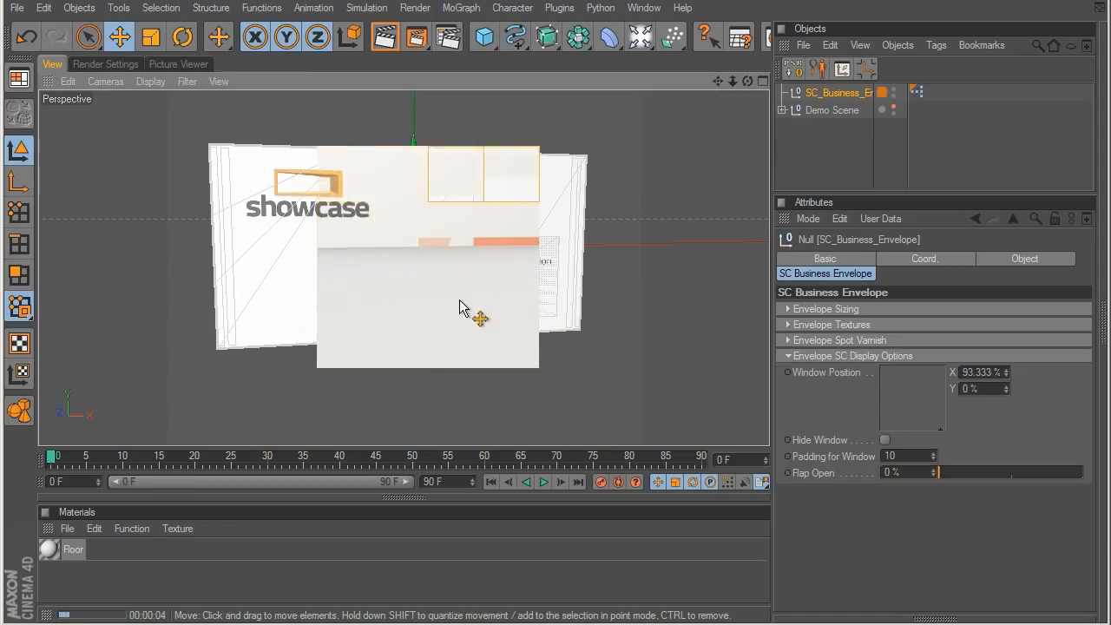
Step: Show the Demo Scene, raise the envelope above the floor, and render the view to preview the window
left_click(825, 111)
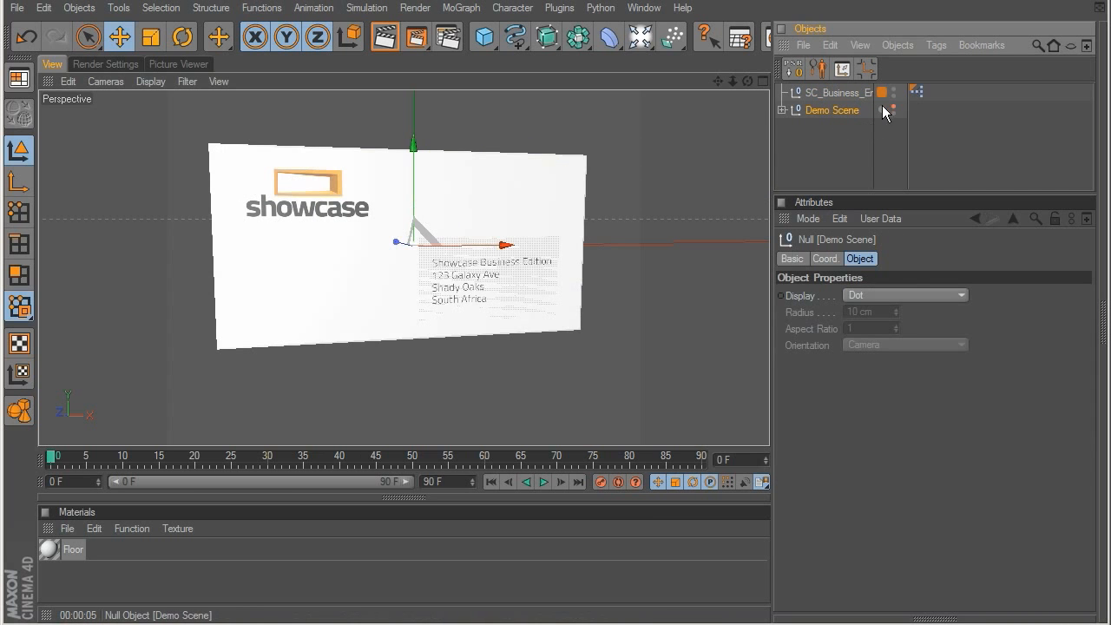
left_click(893, 107)
middle_click_drag(543, 215, 537, 321, "alt")
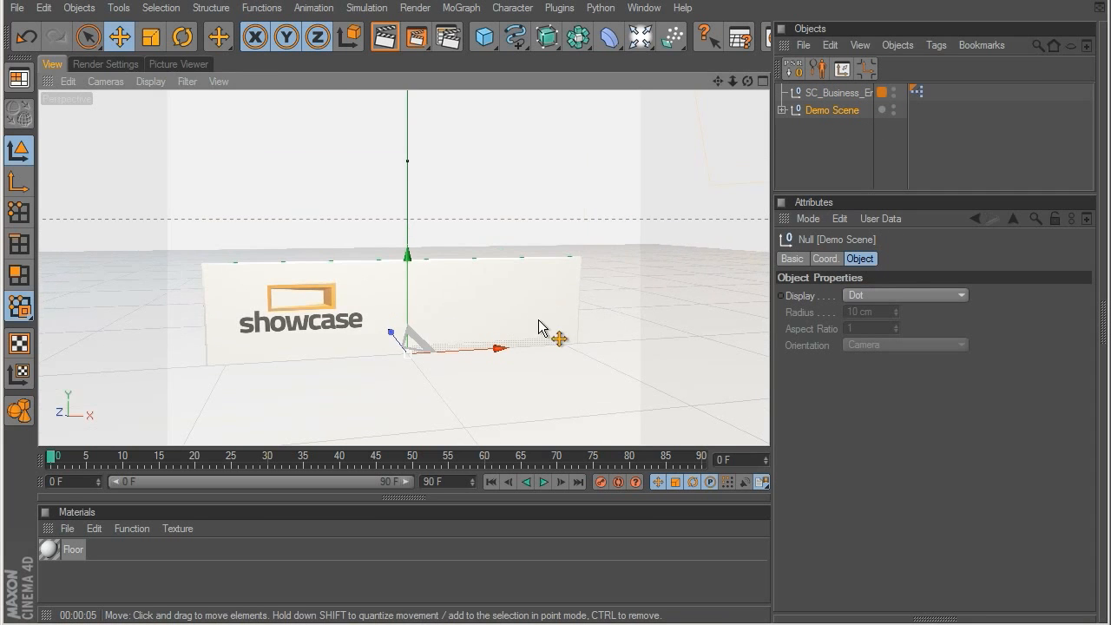
left_click(835, 92)
left_click_drag(414, 258, 413, 160)
key("ctrl+r")
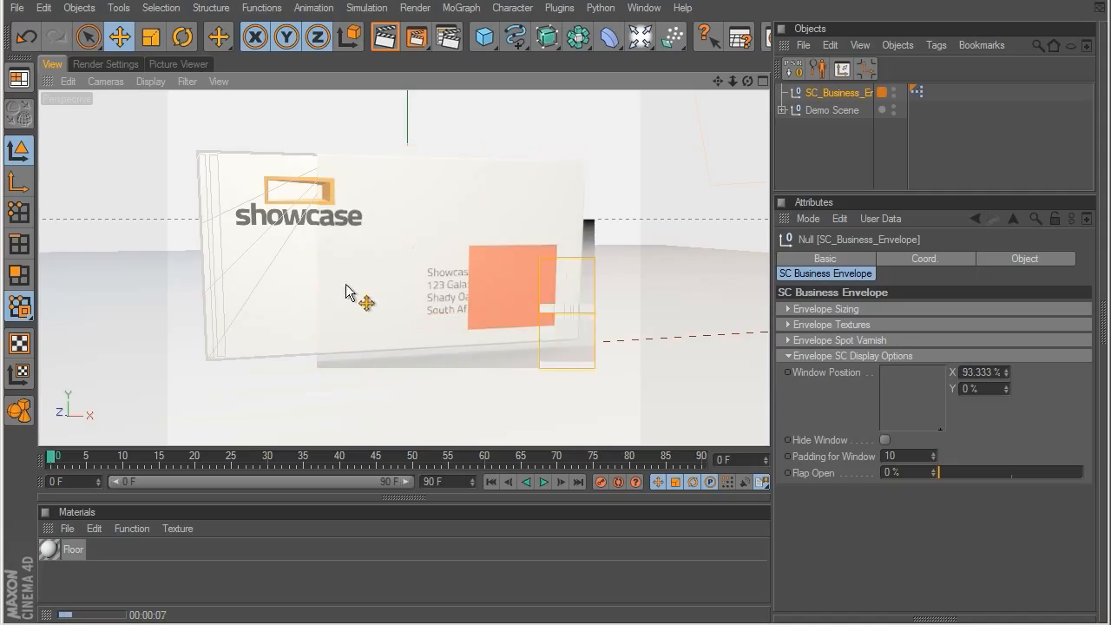
Step: Return the envelope's Window Position to X 0% and Y 0%, and toggle Hide Window on and off
left_click(838, 91)
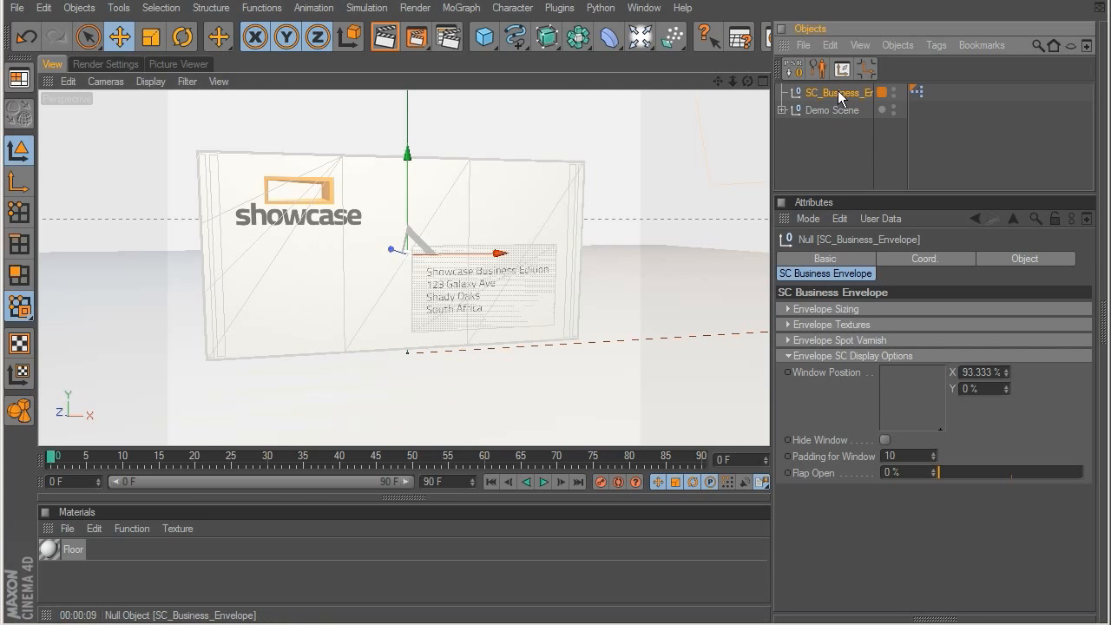
mouse_move(932, 407)
left_mouse_down()
mouse_move(820, 354)
mouse_move(938, 423)
mouse_move(787, 441)
left_mouse_up()
left_click(885, 440)
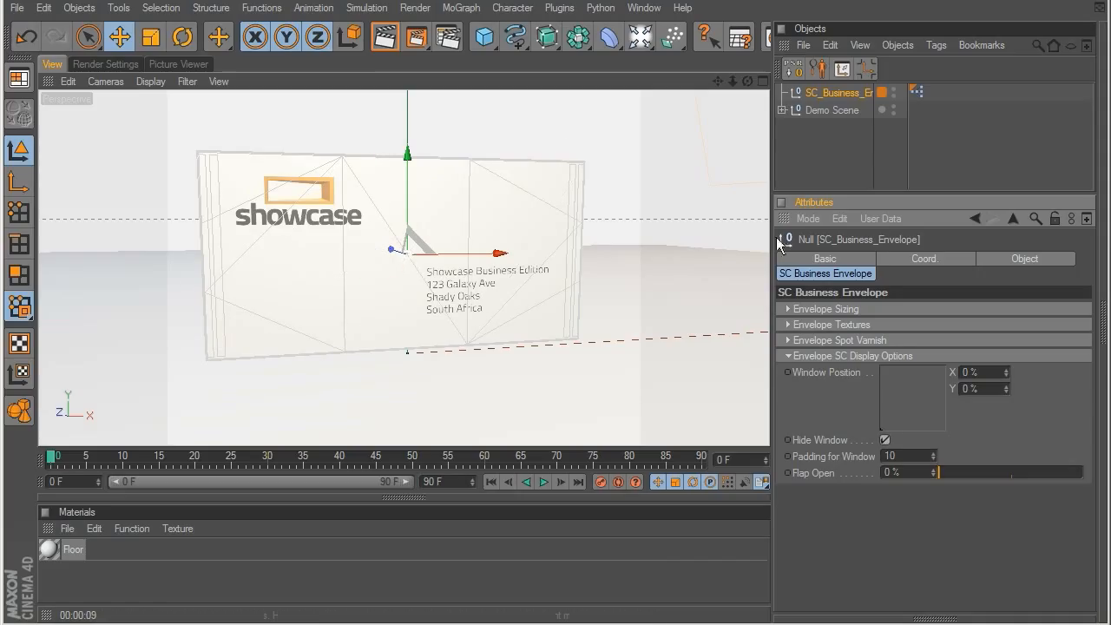
left_click(885, 440)
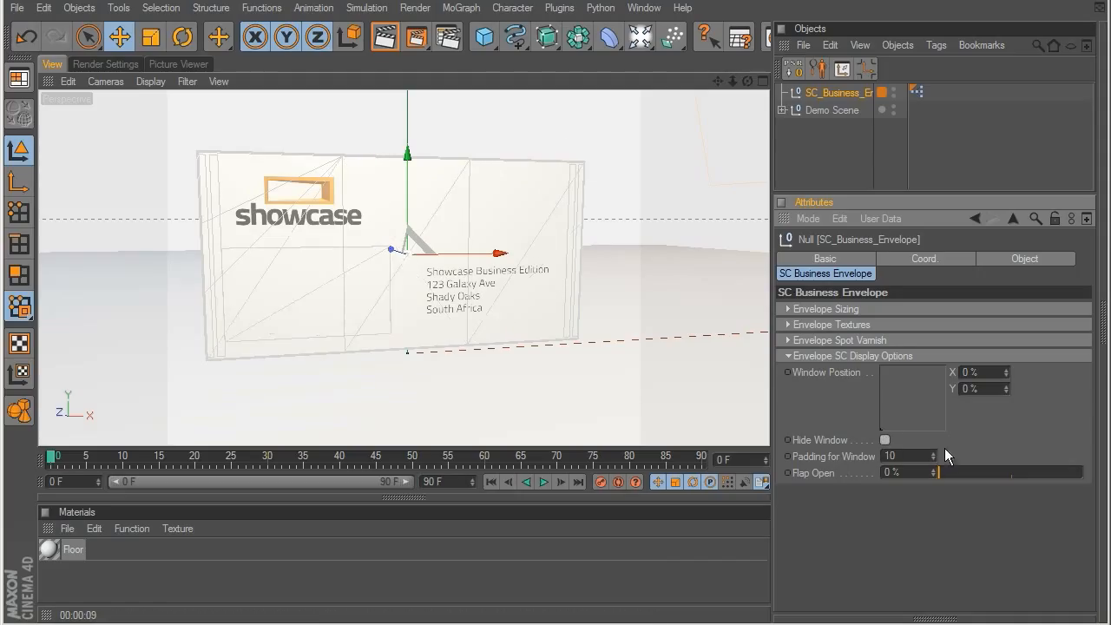
Step: Try a window padding of 18, undo it, and set Flap Open to 100% while viewing the envelope's back
left_click_drag(933, 456, 909, 452)
key("ctrl+z")
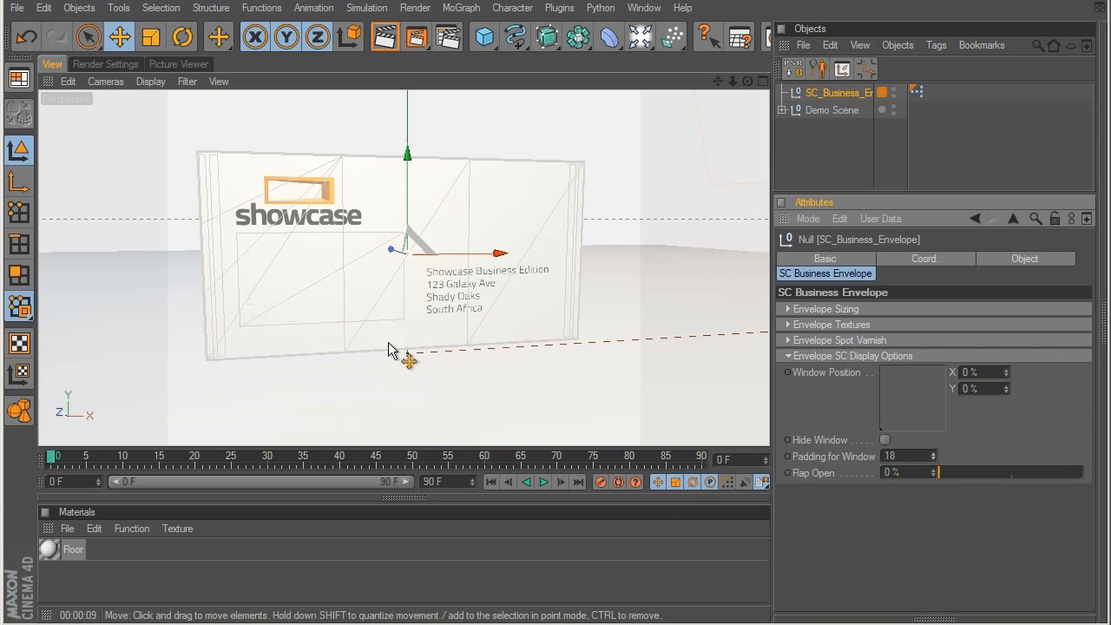
left_click_drag(324, 298, 1104, 340, "alt")
left_click_drag(945, 473, 1085, 472)
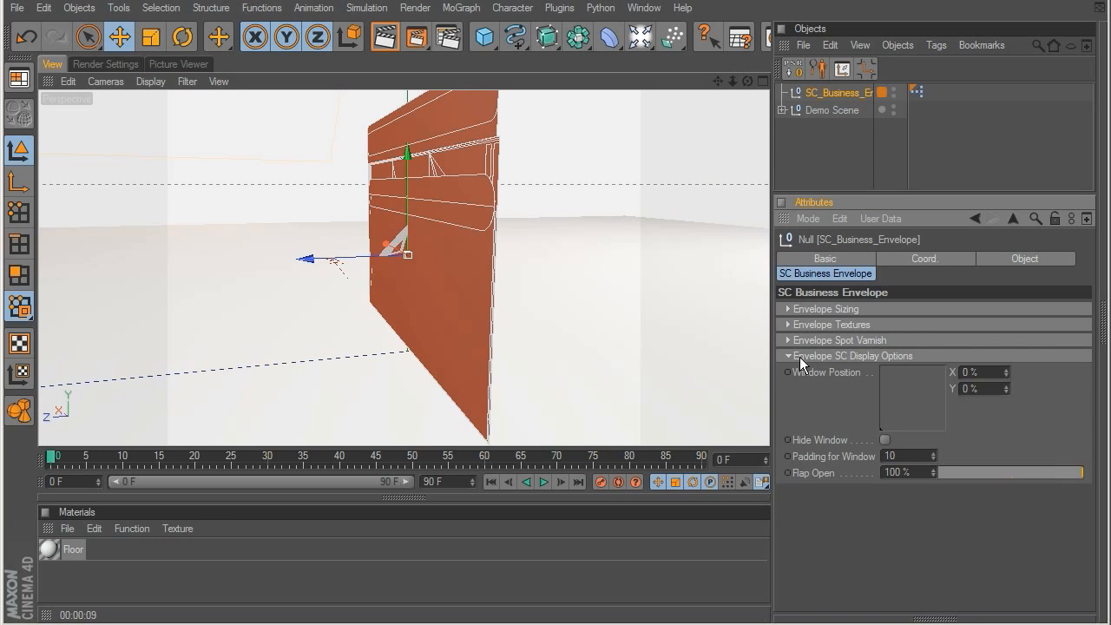
Step: Delete the SC_Business_Envelope object and hide the Demo Scene
left_click(842, 165)
left_click(825, 93)
key("Delete")
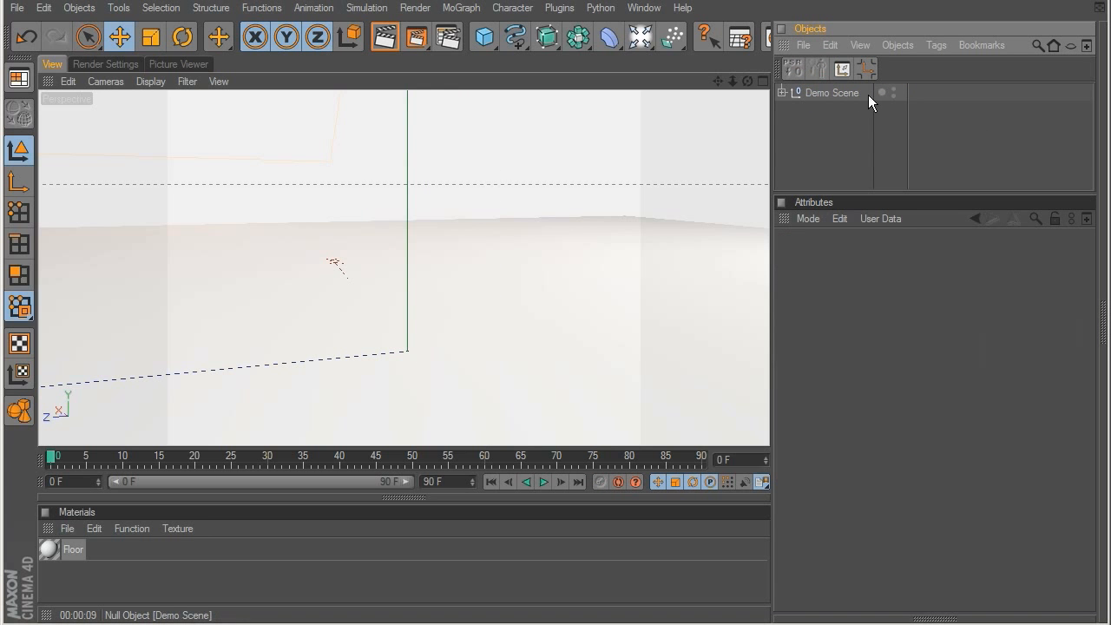
left_click(894, 88)
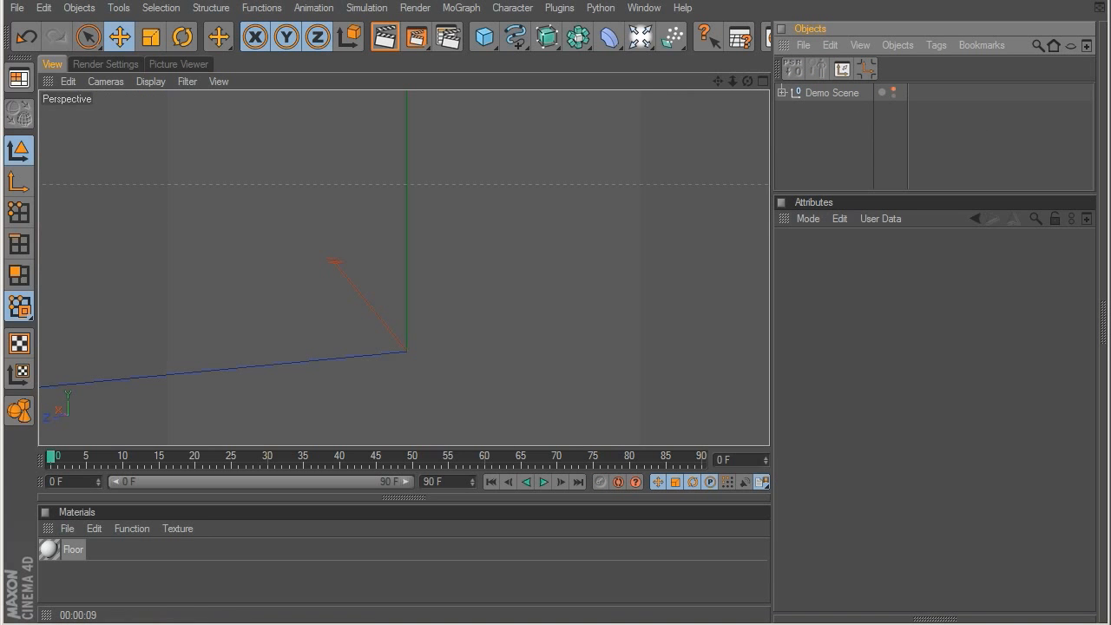
Step: Load the SC Jewel CD Case preset from the SHOWCASE Business library and view the open case from above
key("shift+F8")
left_click(236, 326)
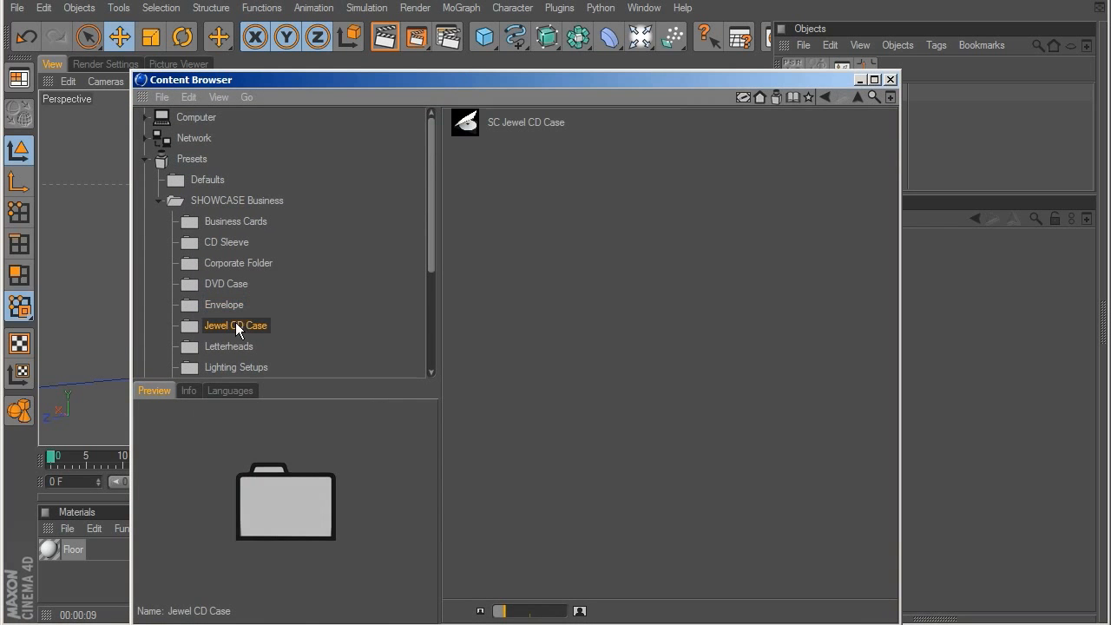
double_click(525, 122)
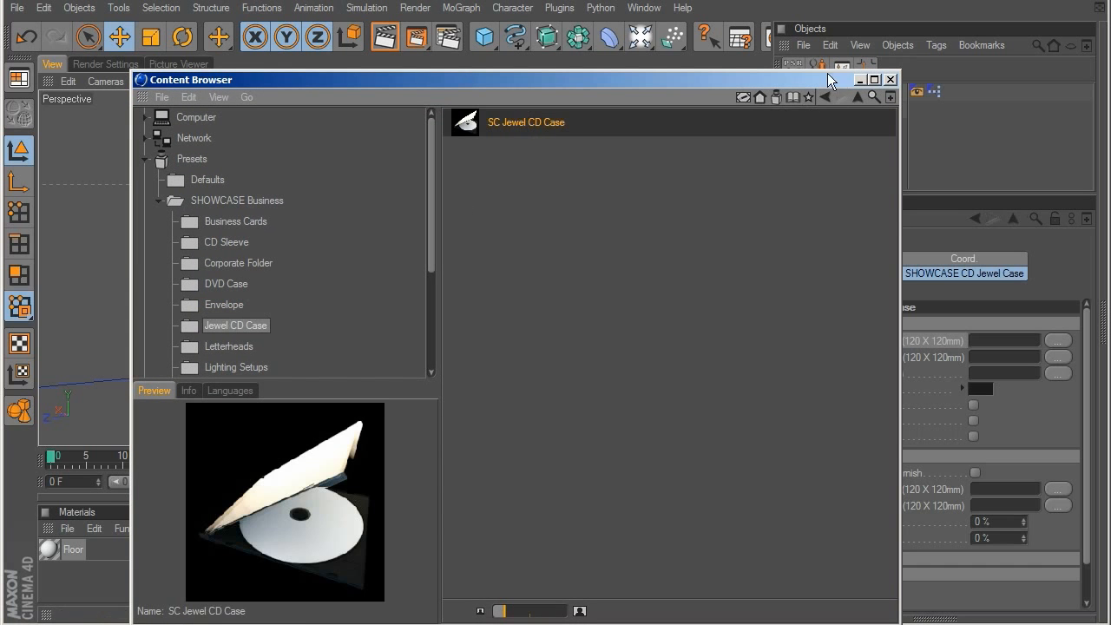
left_click_drag(829, 74, 747, 564)
left_click(808, 571)
left_click_drag(582, 273, 489, 317, "alt")
left_click_drag(499, 369, 423, 332, "alt")
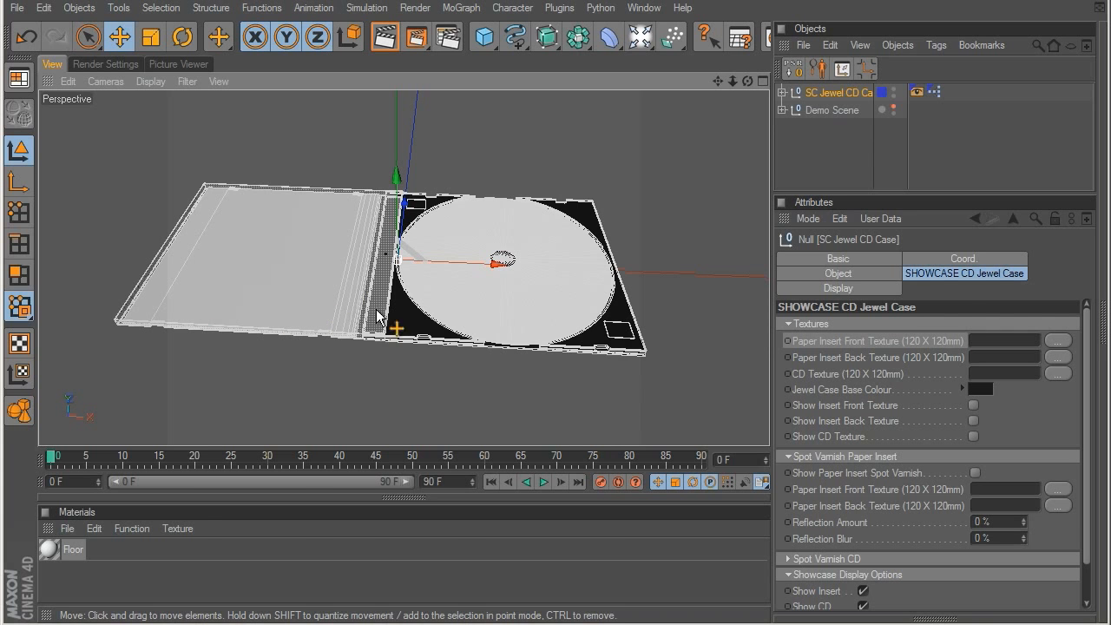
Step: Load a jewel case image as the Paper Insert Back Texture and Jewel_Case_Front_COLOR.jpg as the Paper Insert Front Texture
left_click(1058, 340)
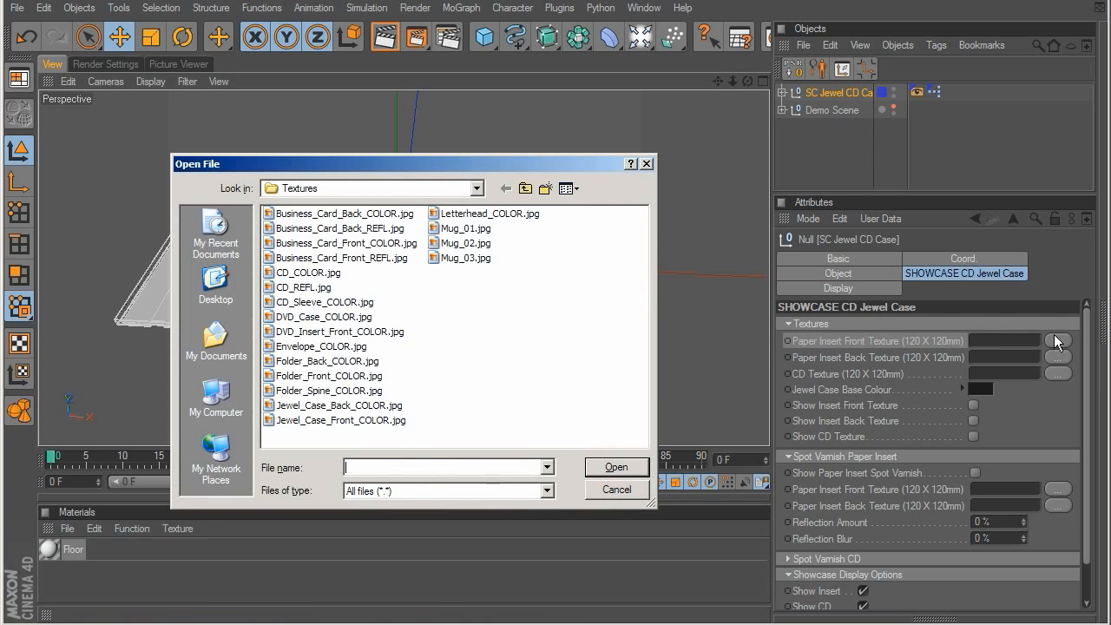
double_click(325, 420)
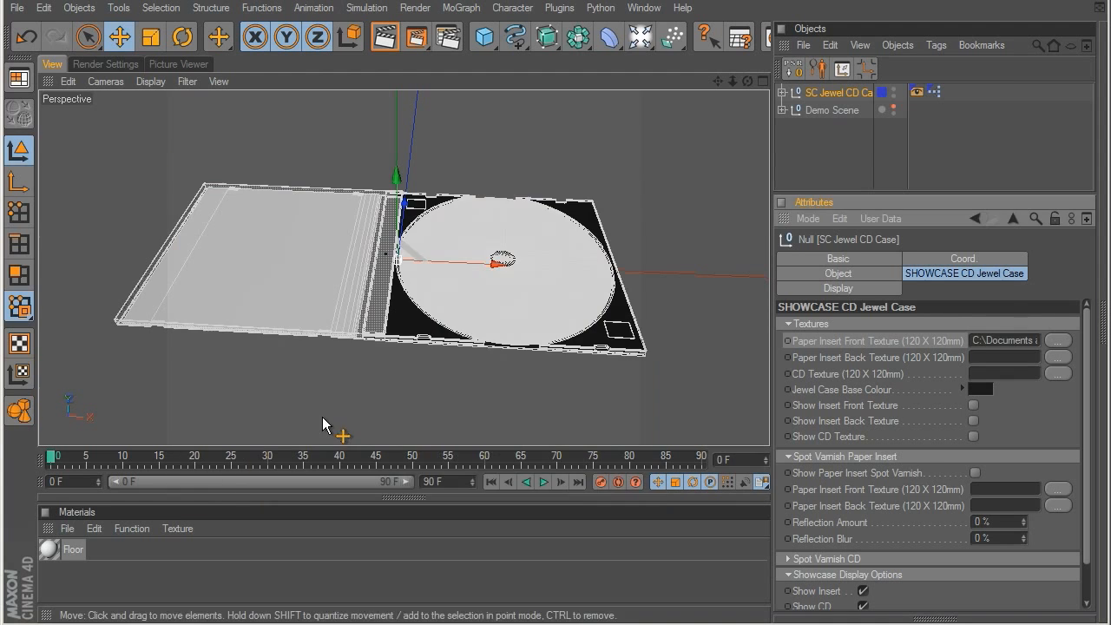
left_click(1058, 357)
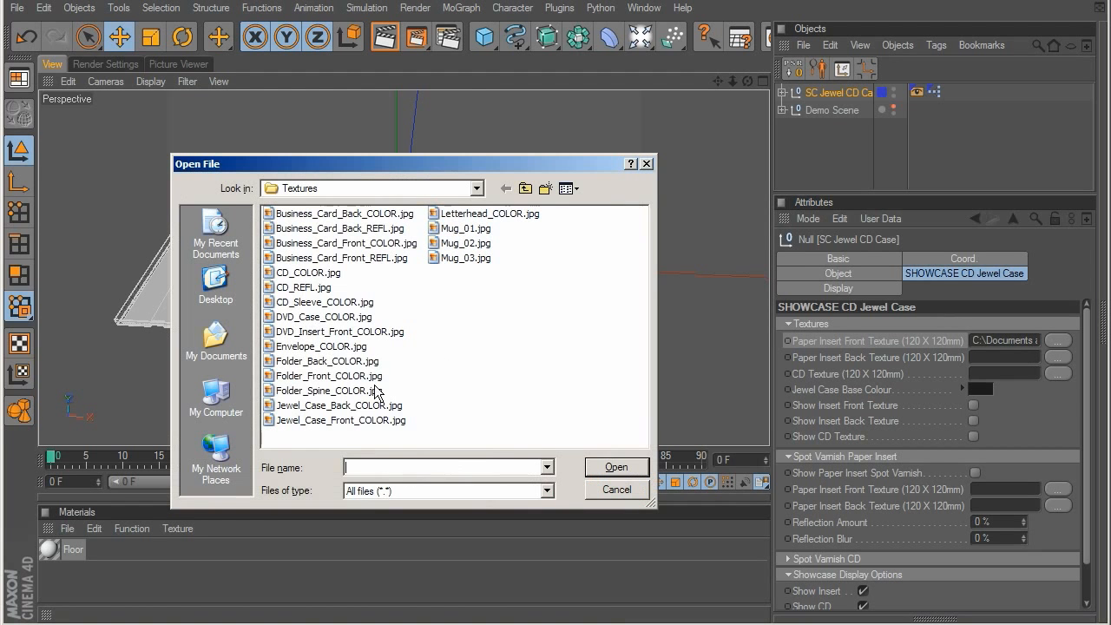
double_click(342, 423)
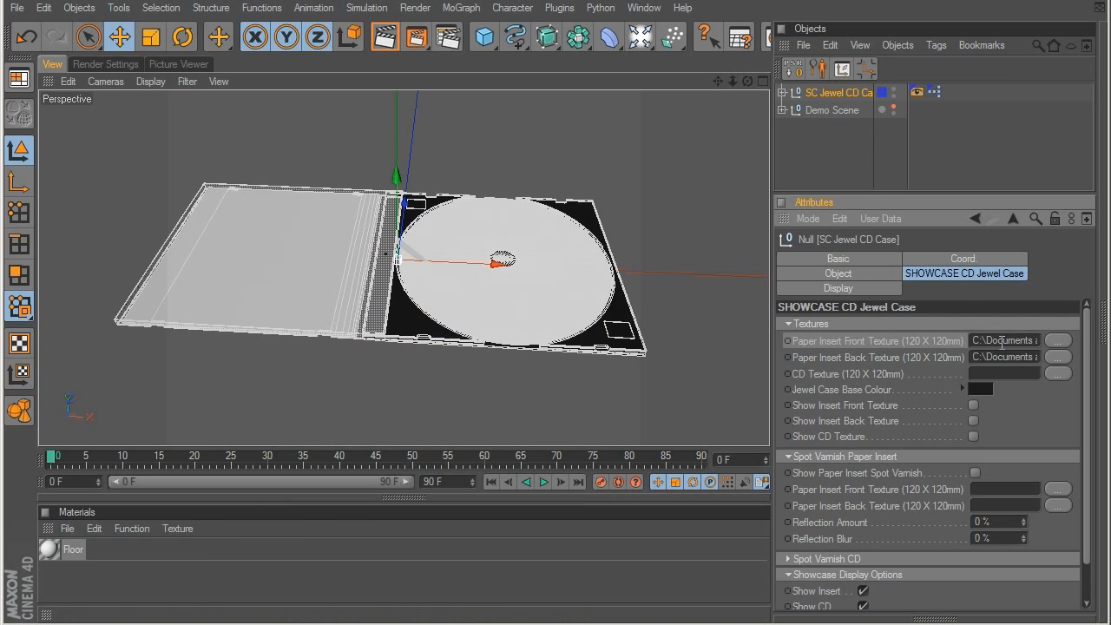
left_click(1057, 340)
double_click(324, 422)
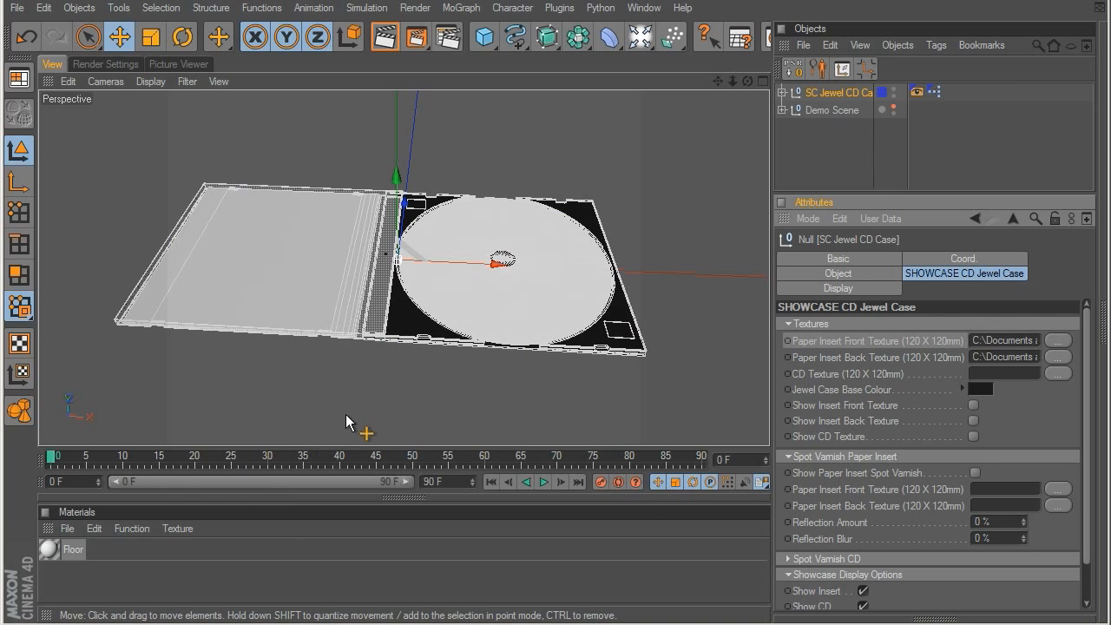
Step: Load CD_COLOR.jpg as the CD Texture and enable display of the insert front, insert back and CD textures
left_click(1057, 373)
double_click(310, 273)
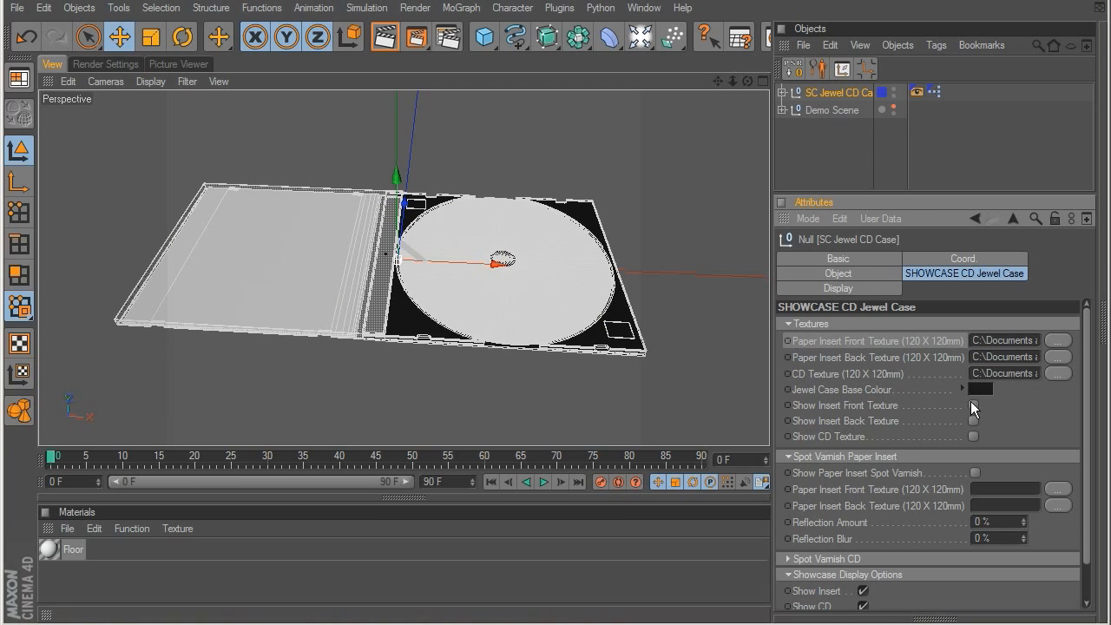
left_click(973, 420)
left_click(974, 435)
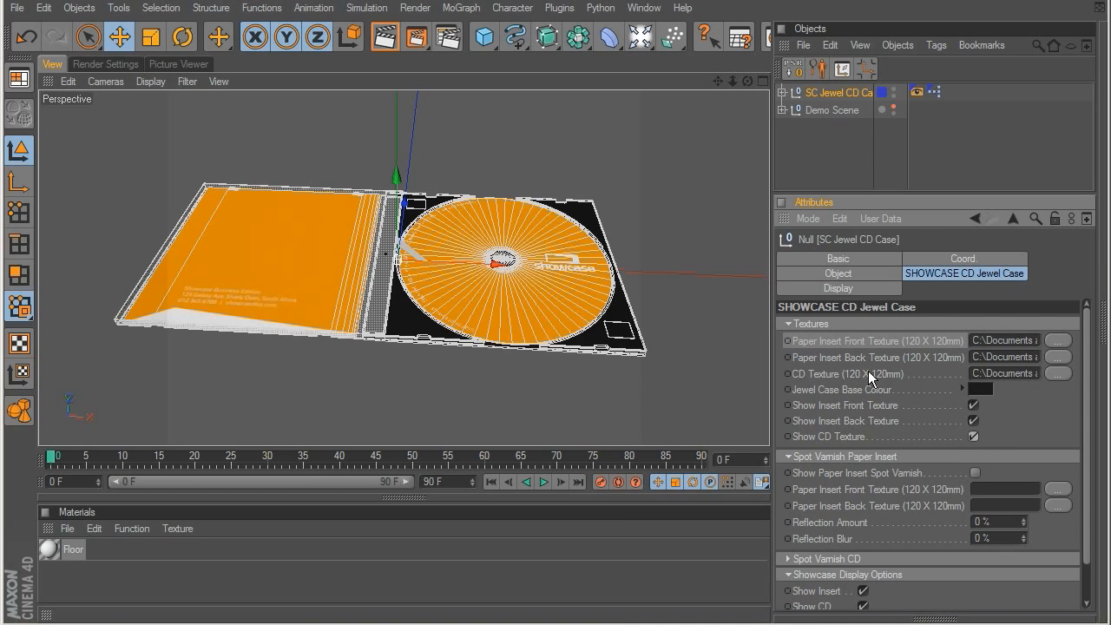
Step: Toggle the insert and CD off and on, and set CD Case Close to 9% and Rotate CD to 19°
left_click(787, 323)
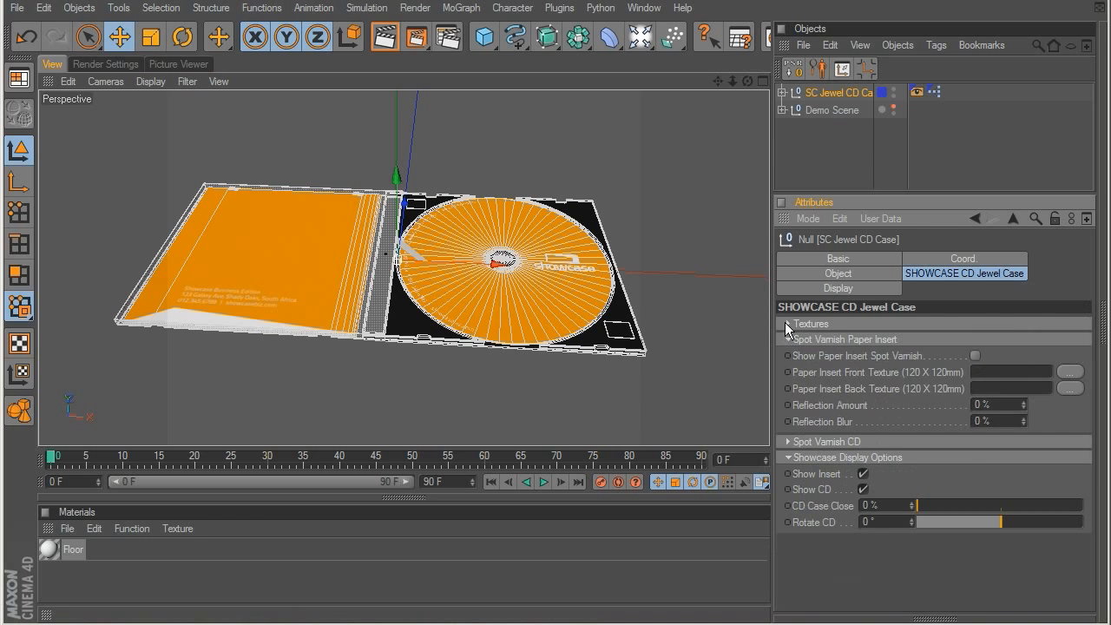
left_click(787, 338)
left_click(786, 339)
left_click(786, 338)
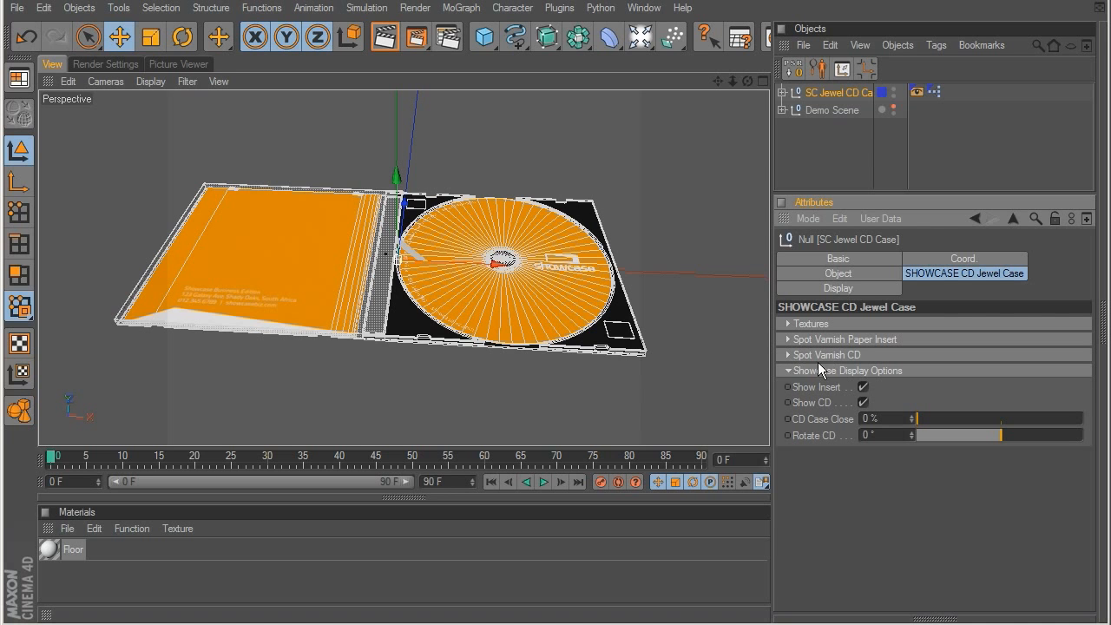
left_click(863, 387)
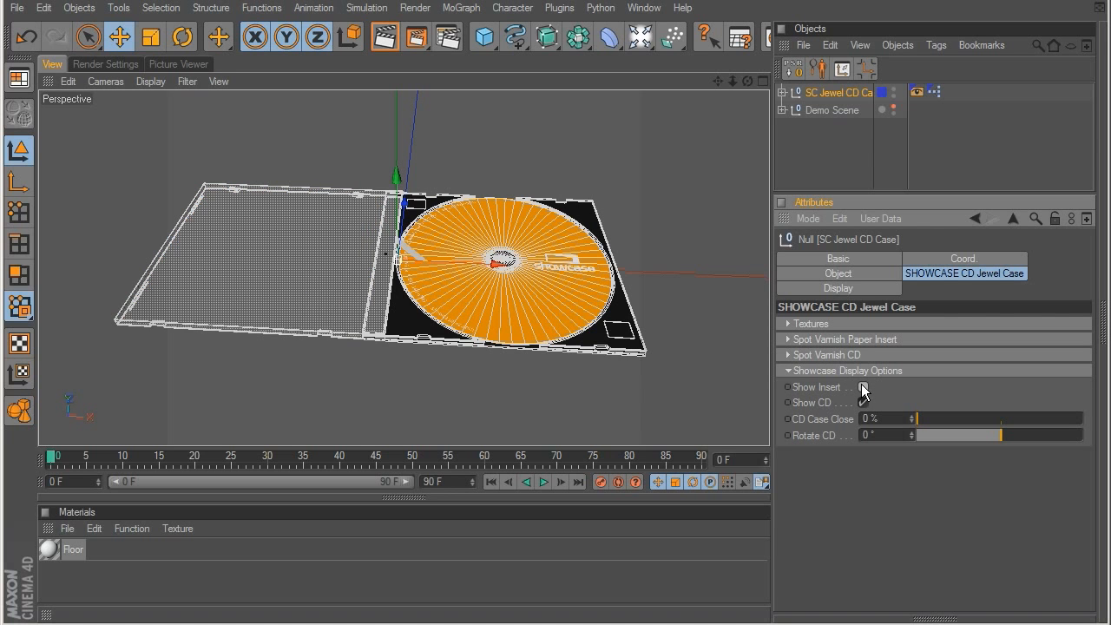
left_click(863, 387)
left_click(863, 402)
left_click(863, 403)
left_click_drag(944, 416, 1005, 439)
Step: Delete the SC Jewel CD Case object from the scene
left_click(853, 145)
left_click(824, 92)
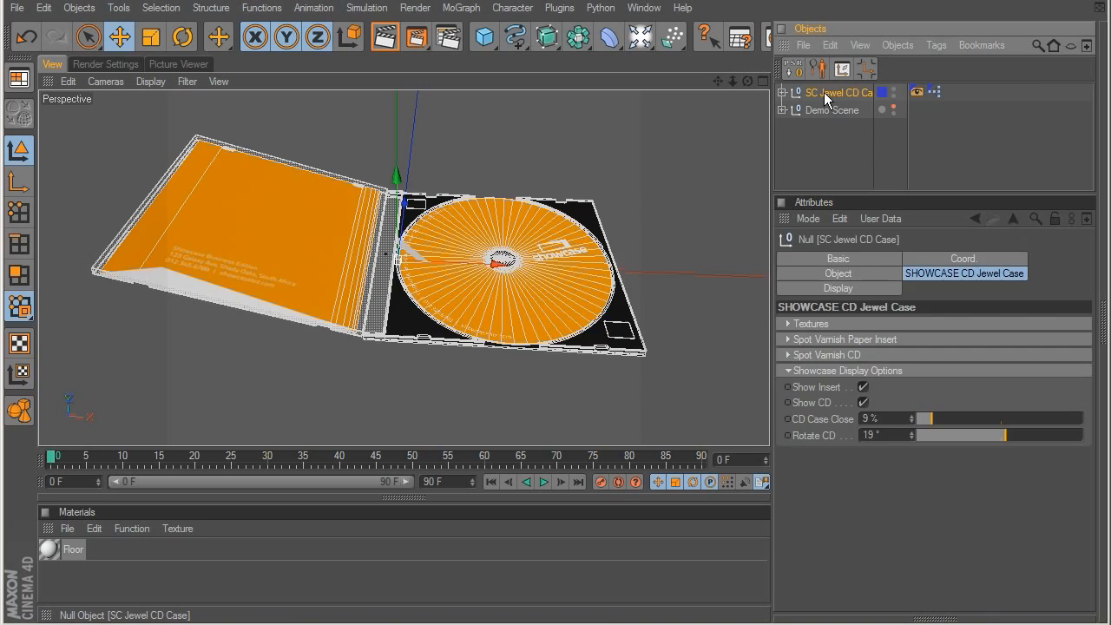
key("Delete")
Step: Load the SC Letterhead Stack preset from the Letterheads folder and view the stack at an angle
left_click_drag(503, 624, 515, 91)
left_click(208, 356)
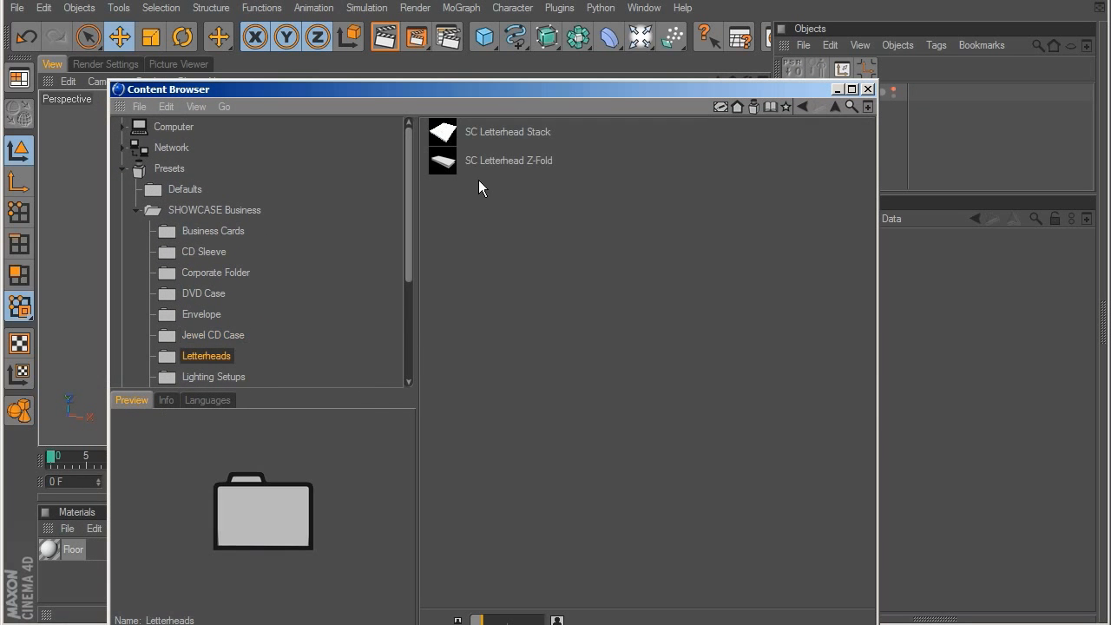
double_click(493, 137)
left_click_drag(500, 90, 481, 624)
scroll(474, 291, "down", 3)
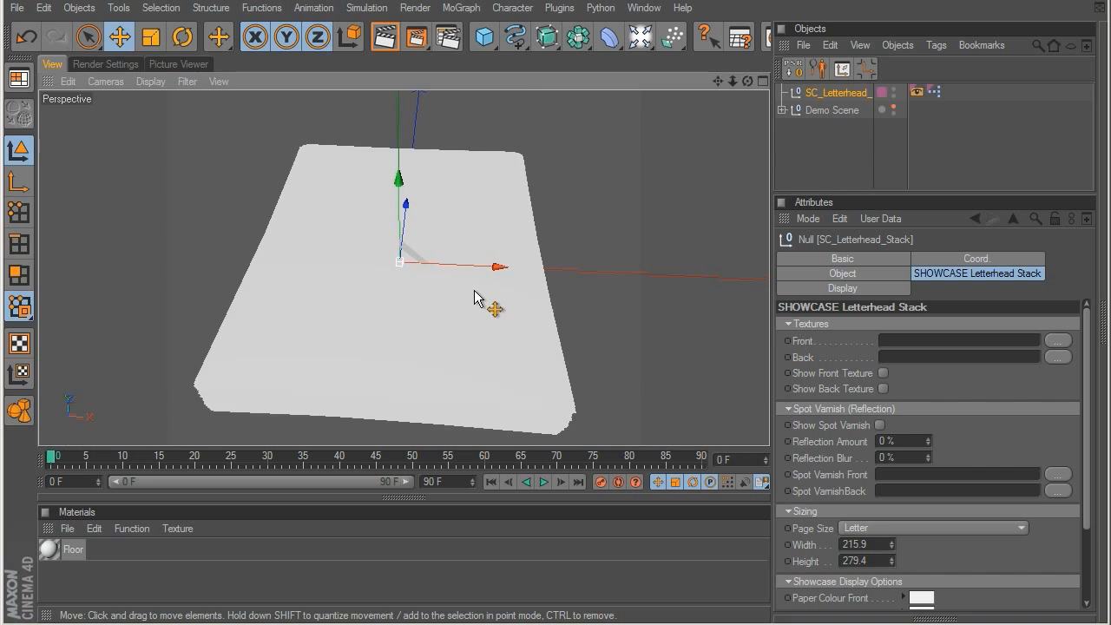
left_click_drag(495, 318, 497, 274, "alt")
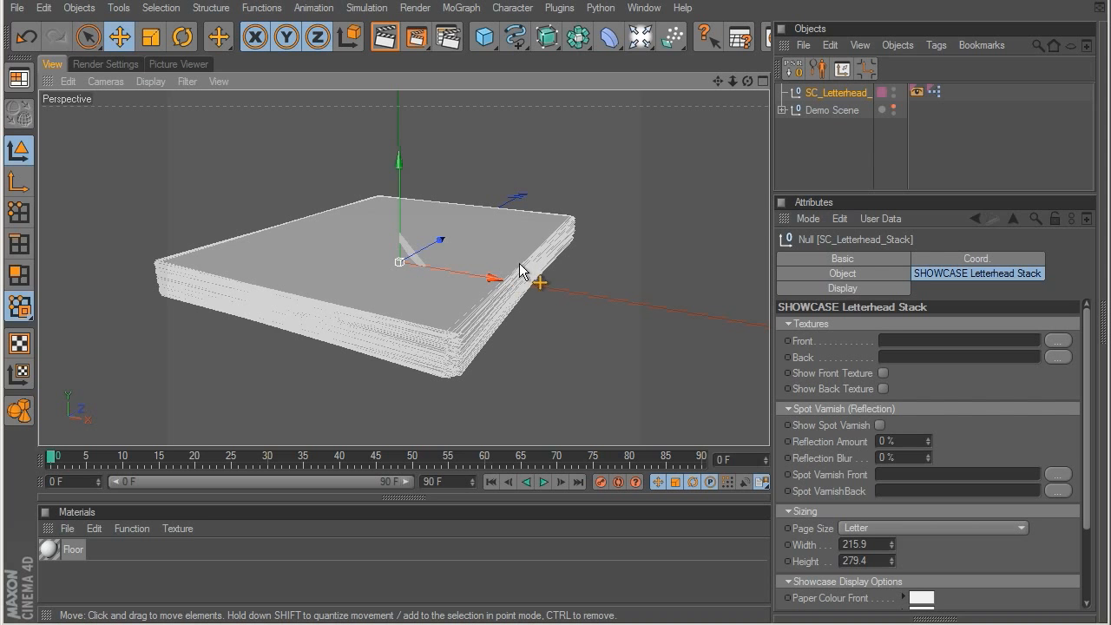
middle_click_drag(487, 268, 496, 227, "alt")
left_click_drag(496, 228, 508, 251, "alt")
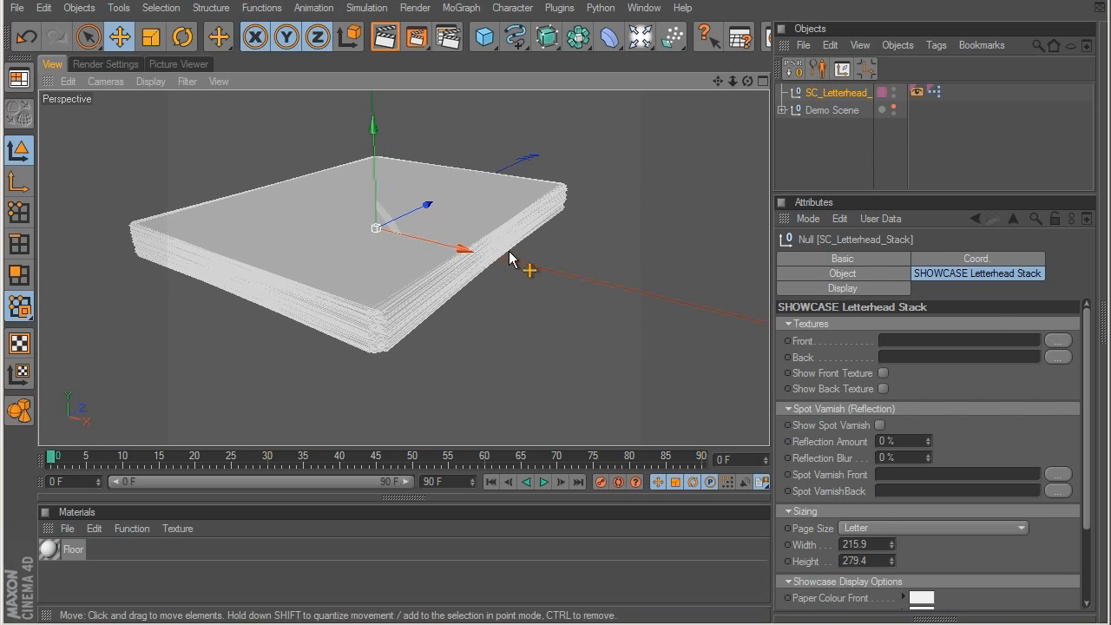
Step: Load Letterhead_COLOR.jpg as the letterhead stack's Front texture and enable Show Front Texture
left_click(1059, 342)
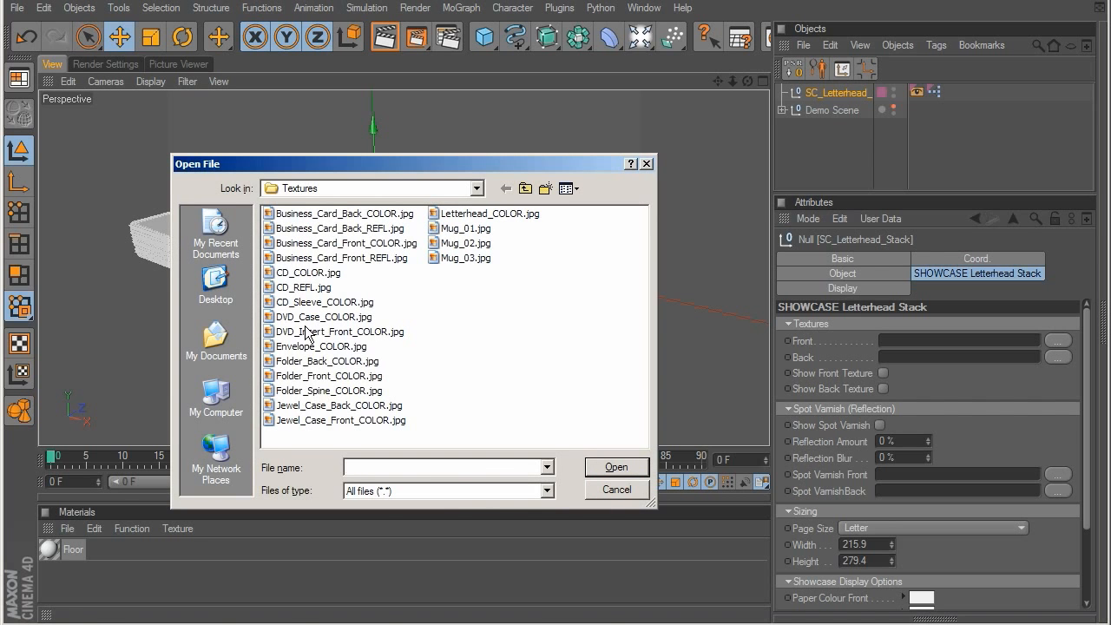
double_click(483, 213)
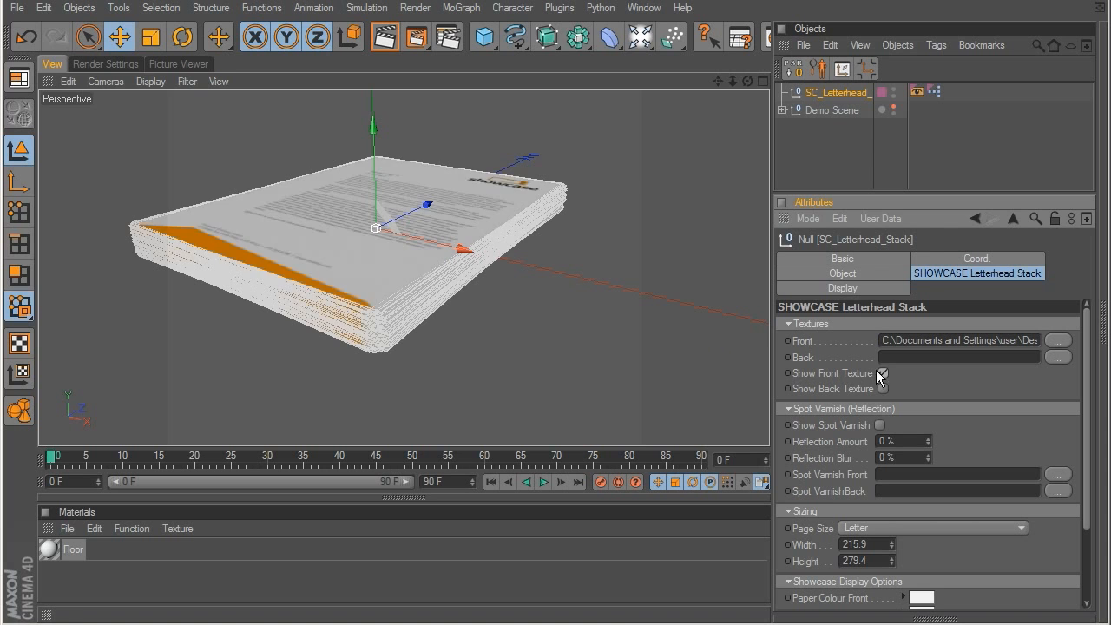
left_click_drag(455, 327, 453, 408, "alt")
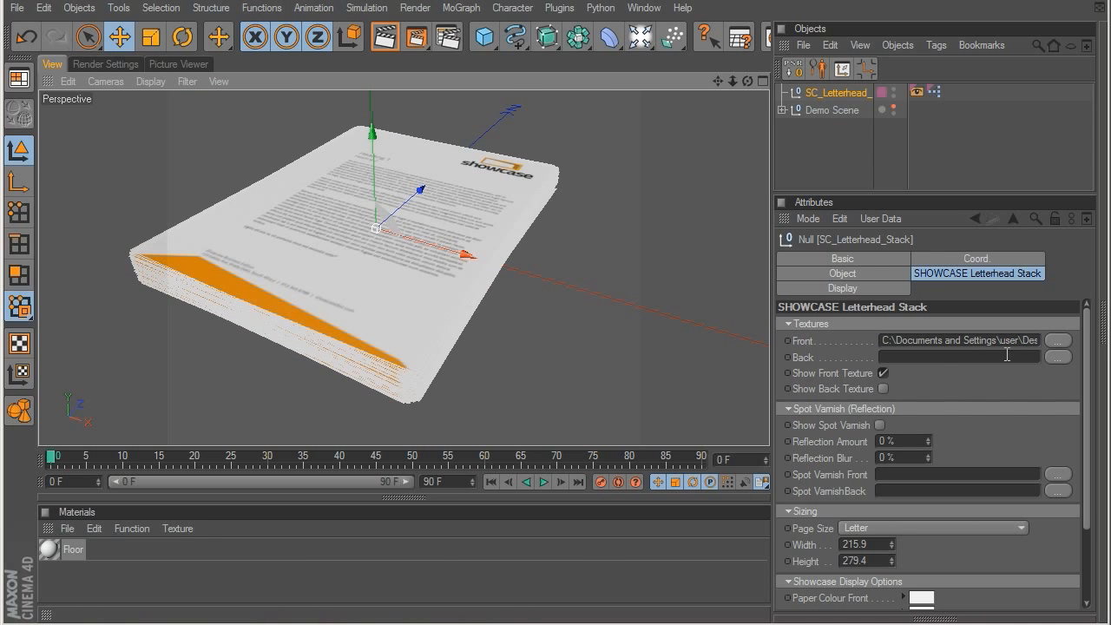
Step: Open the Page Size options in the letterhead stack's Sizing settings
left_click(788, 324)
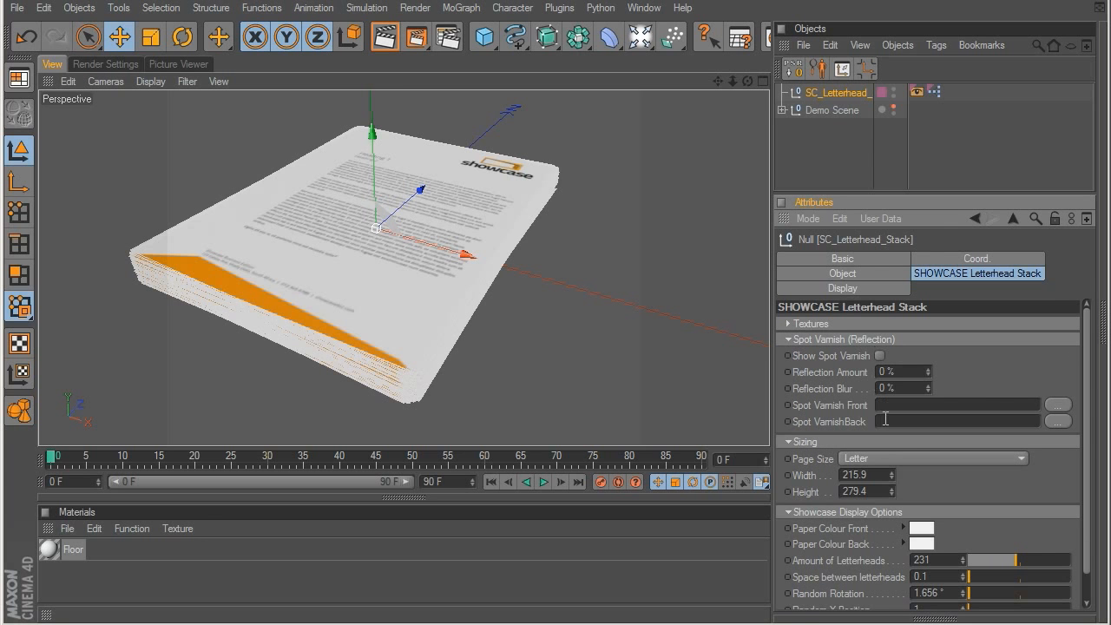
left_click(789, 339)
left_click(856, 373)
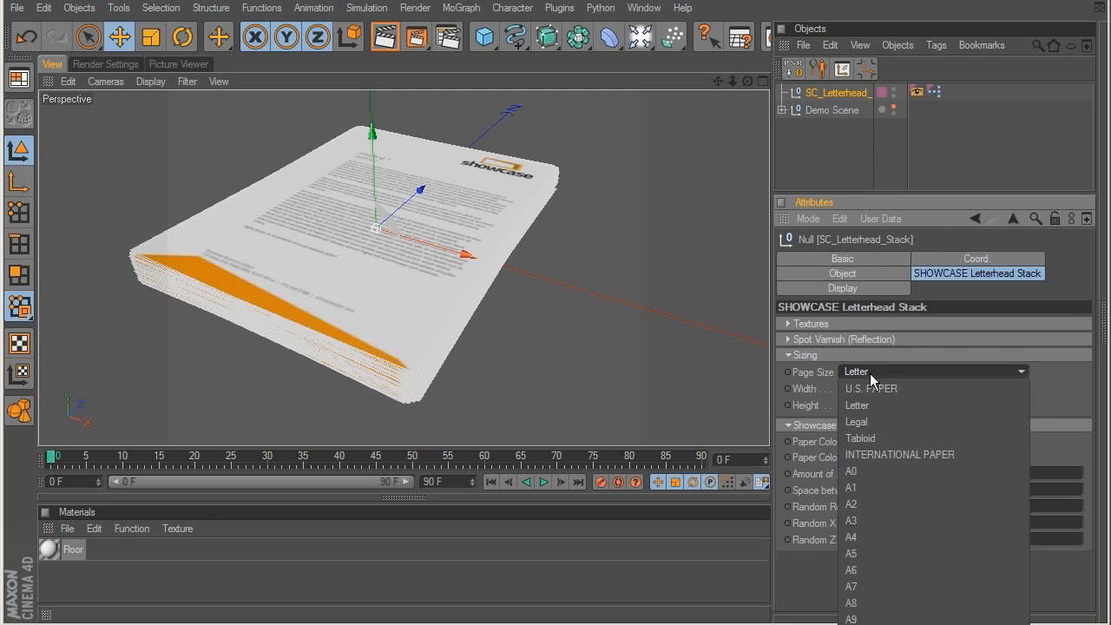
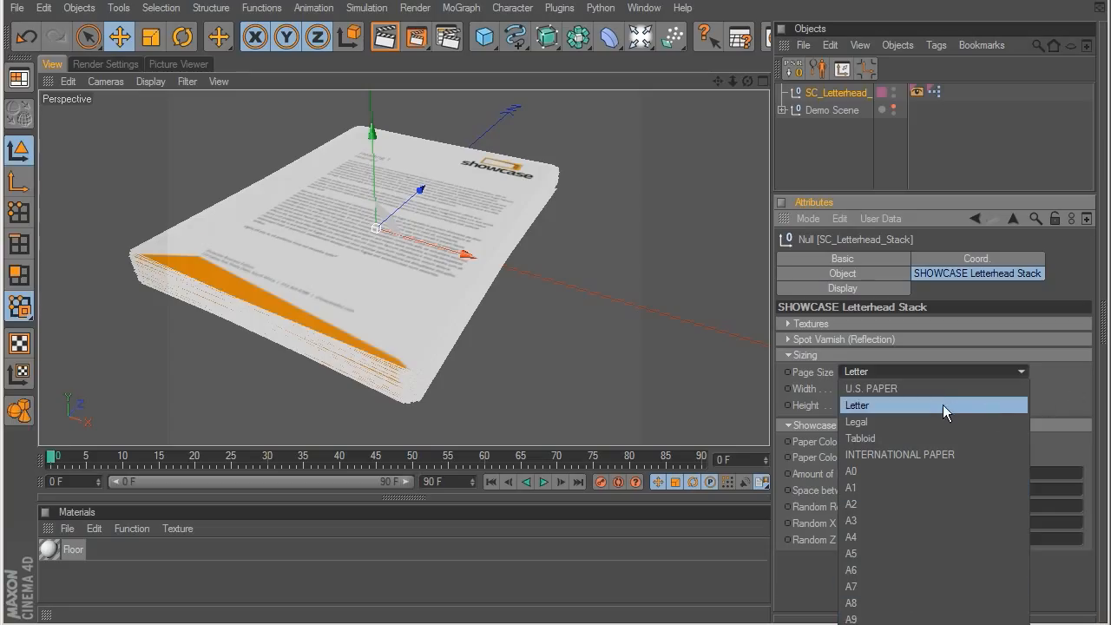
Step: Set the letterhead stack's Page Size to A4, try a Random Z Position of 248 and undo that position change
left_click(899, 538)
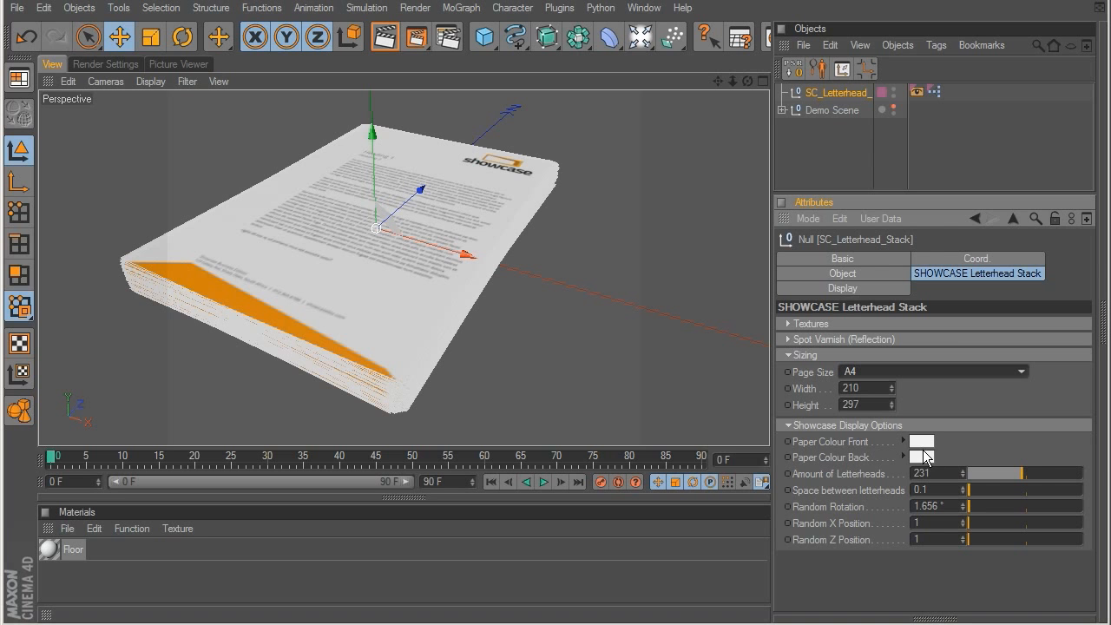
left_click_drag(1022, 473, 1020, 555)
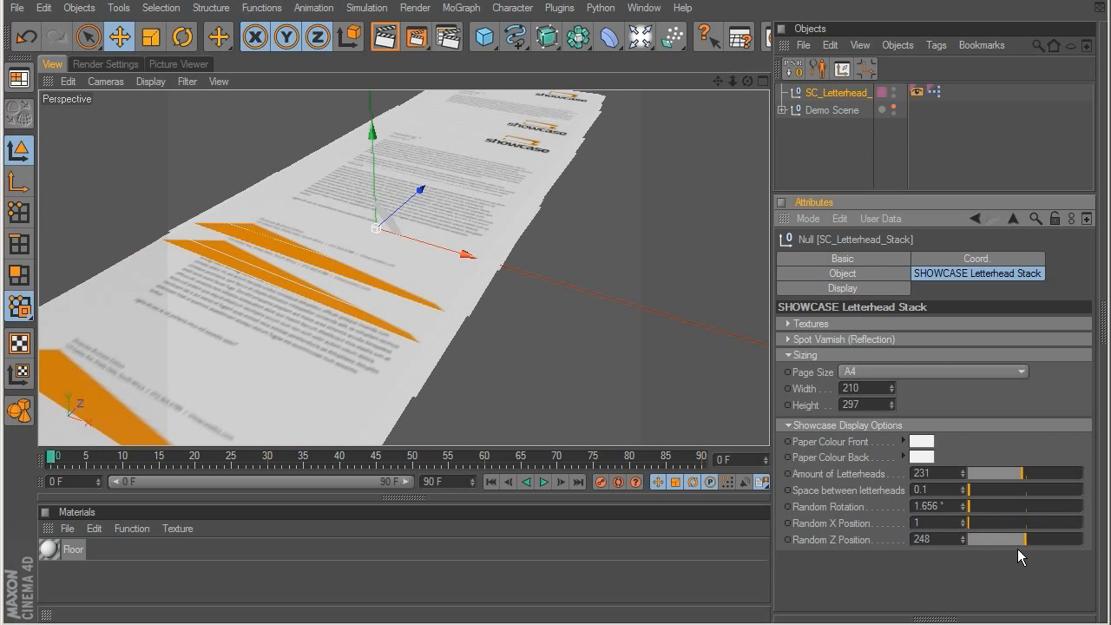
key("ctrl+z")
Step: Delete the letterhead stack object from the scene
left_click(823, 123)
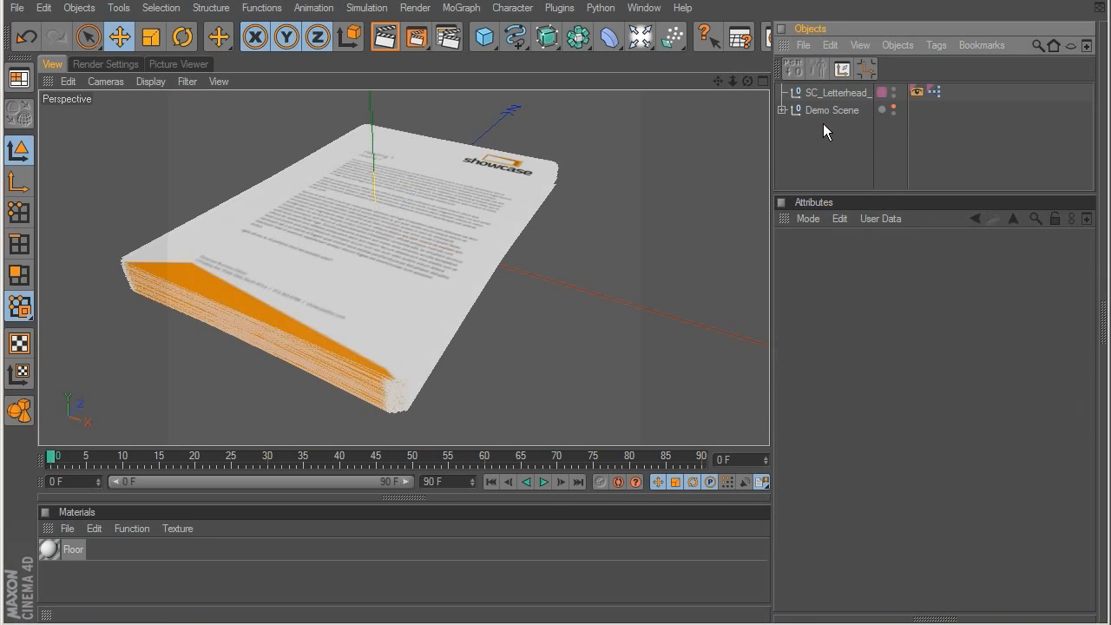
left_click(823, 93)
key("Delete")
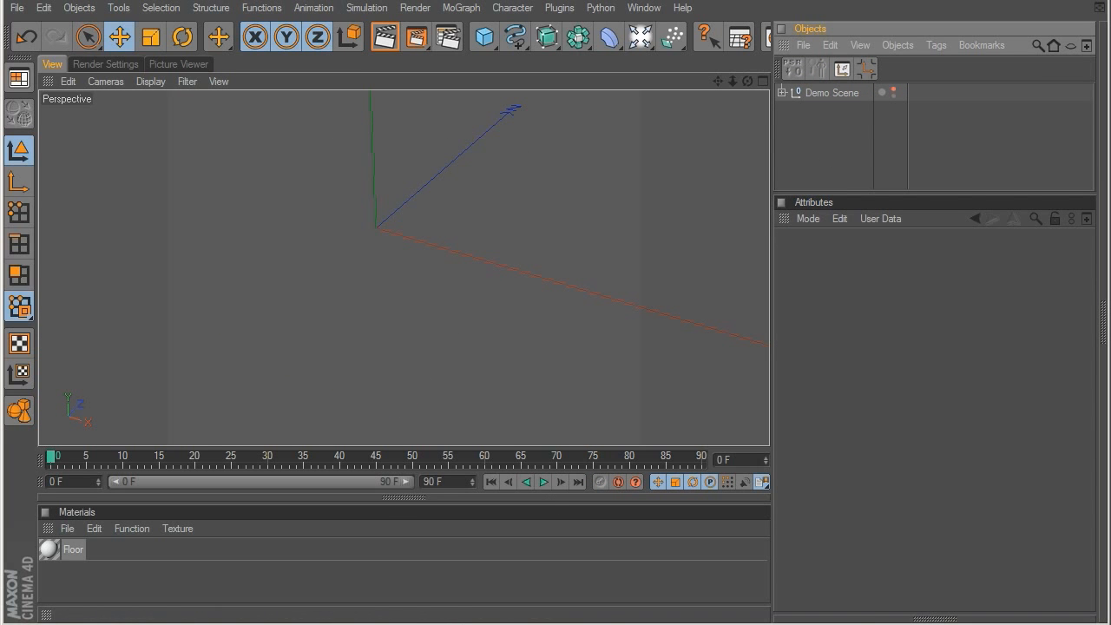
Step: Load the SC Letterhead Z-Fold preset from the Letterheads folder and close the Content Browser
left_click_drag(491, 624, 505, 191)
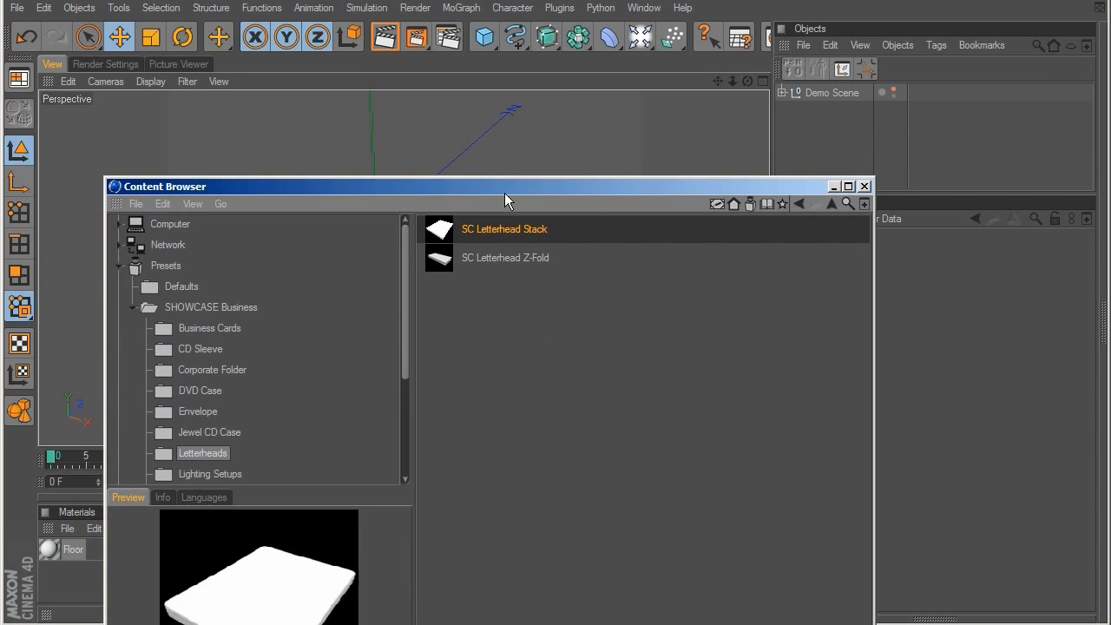
left_click(489, 254)
double_click(488, 252)
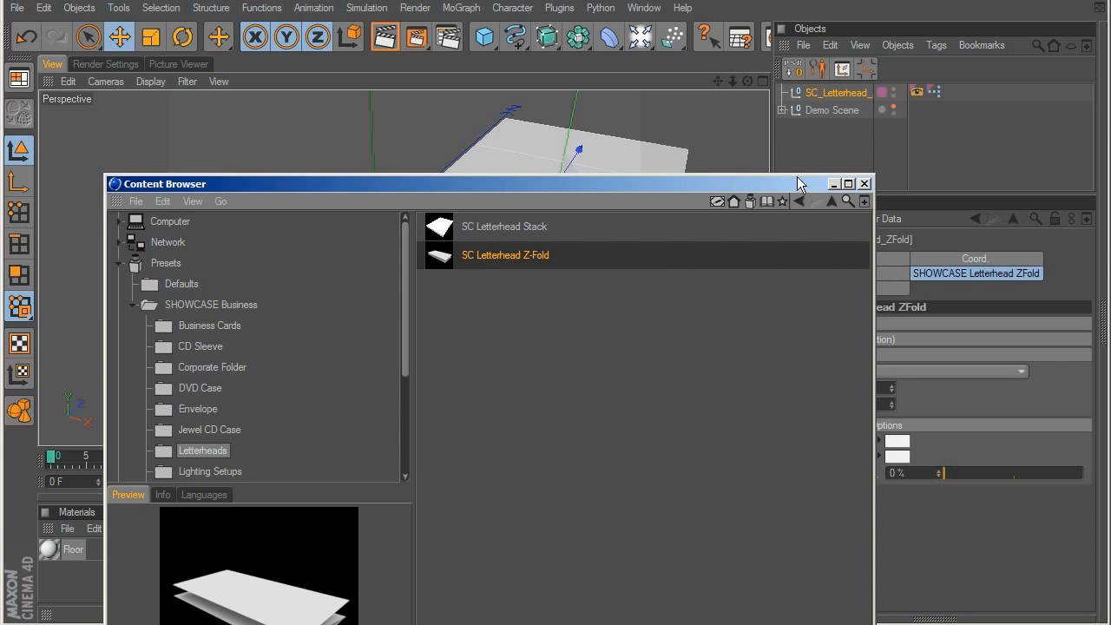
left_click(865, 183)
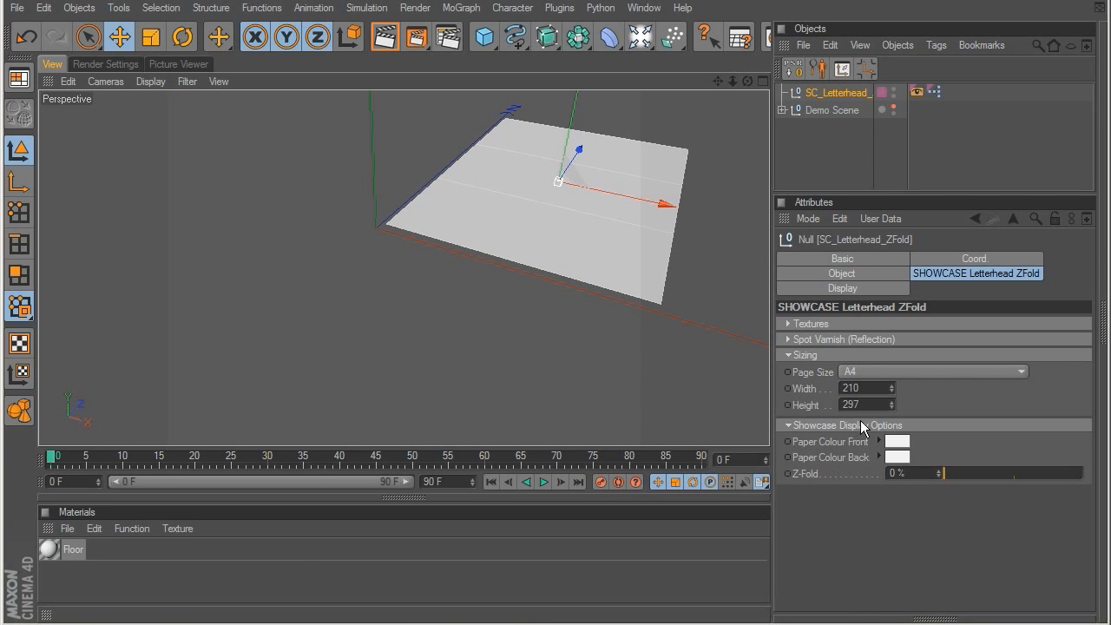
Step: Load Letterhead_COLOR.jpg as the Z-fold letterhead's Front texture and enable Show Front Texture
left_click(810, 323)
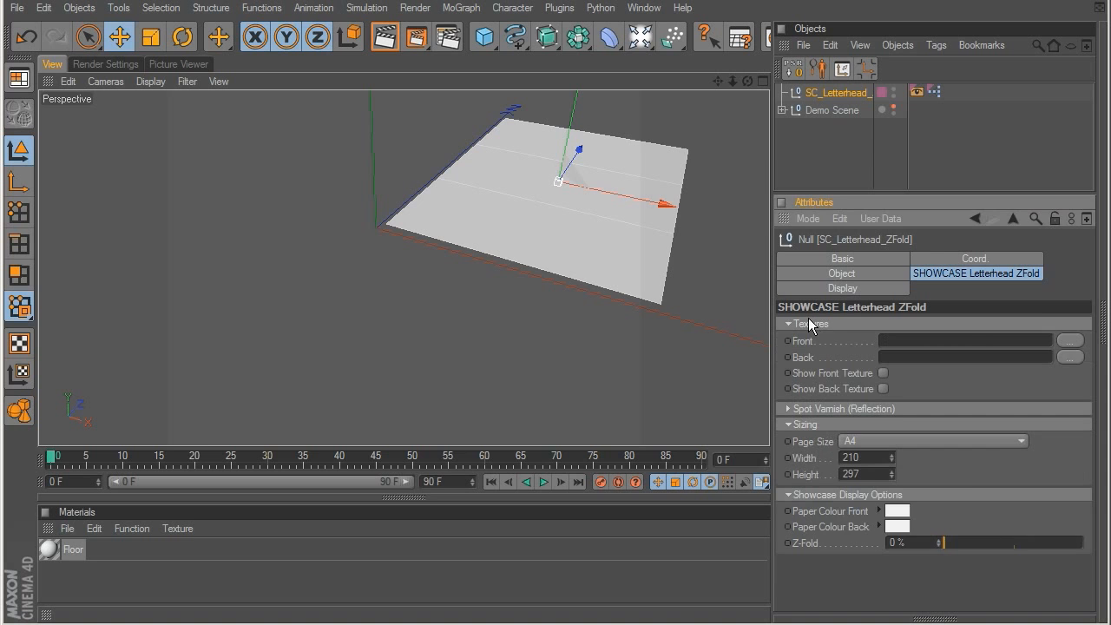
left_click(1070, 340)
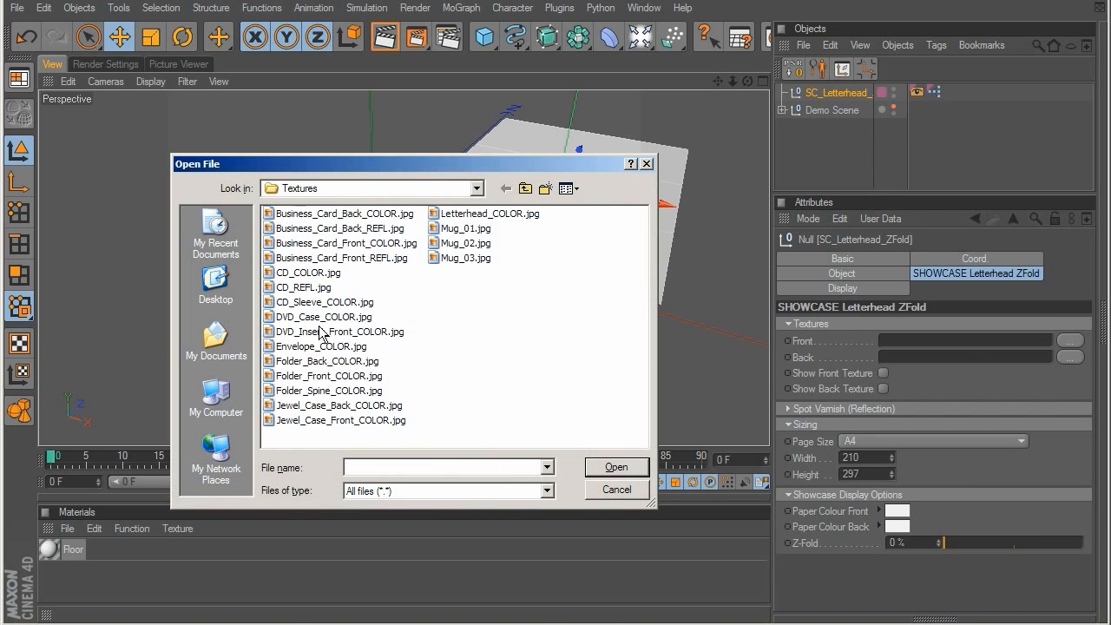
double_click(477, 216)
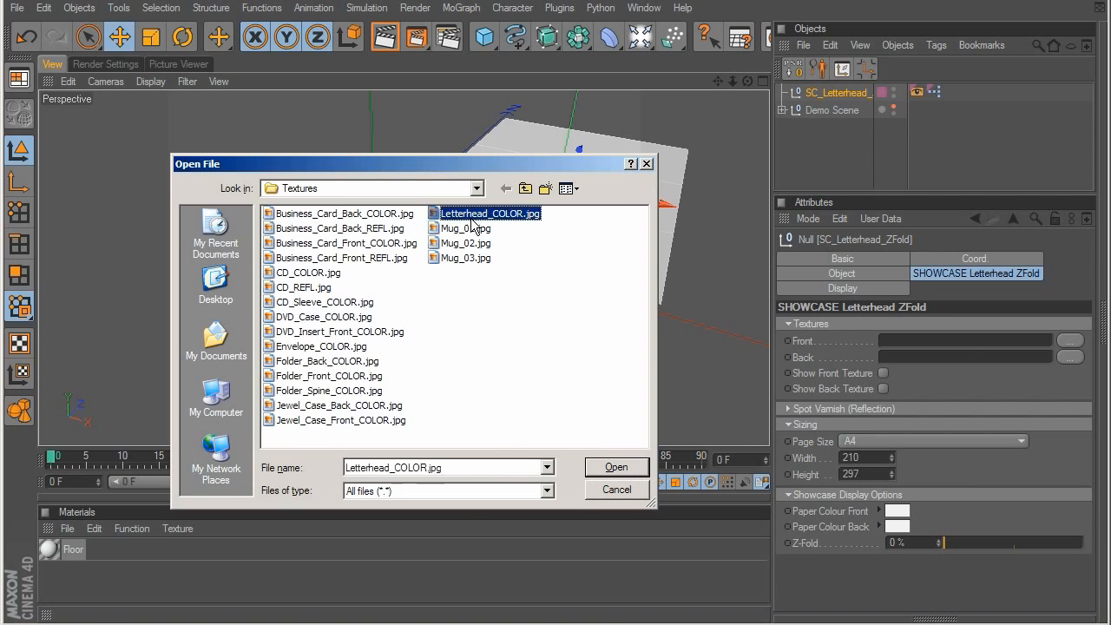
left_click_drag(491, 227, 356, 277, "alt")
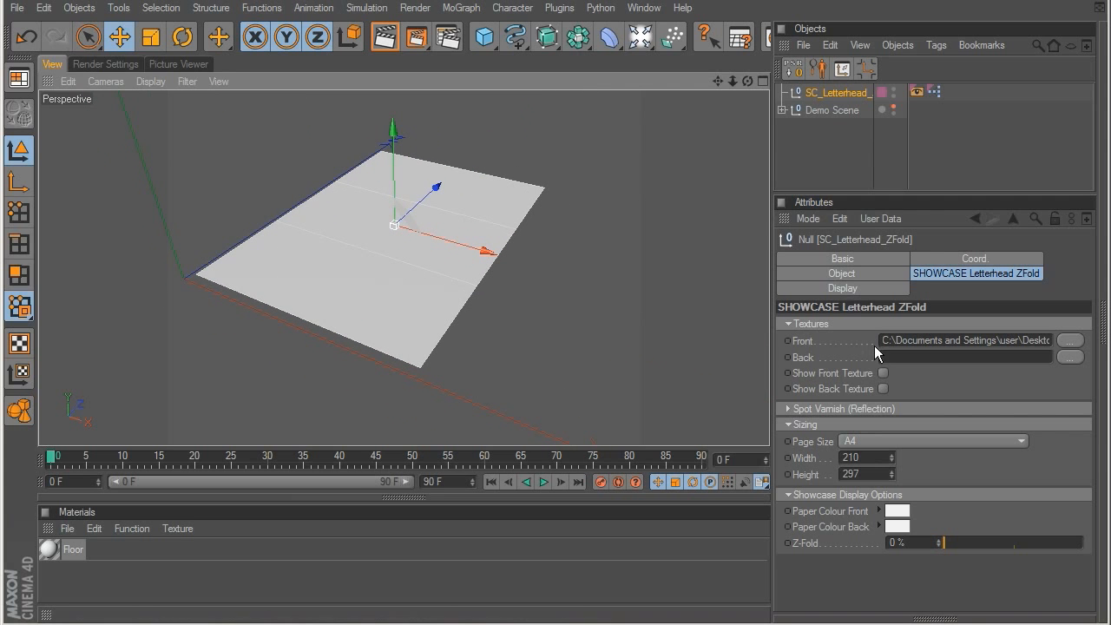
left_click(884, 373)
left_click(796, 325)
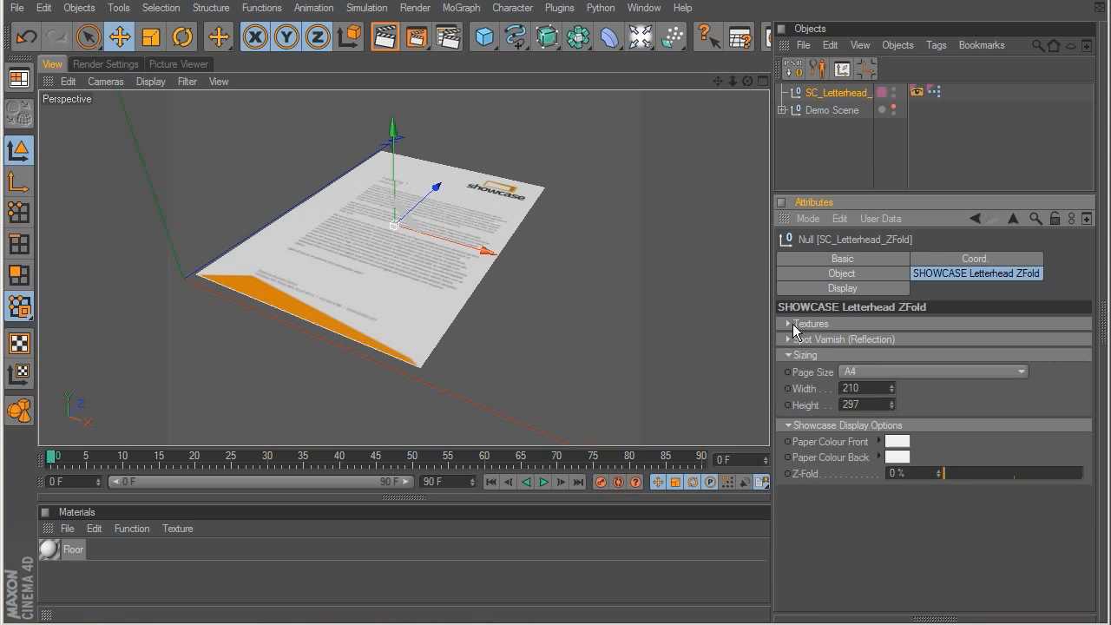
Step: Review the Z-fold letterhead's Spot Varnish and Page Size options, and set its Z-Fold amount to 49%
left_click(839, 339)
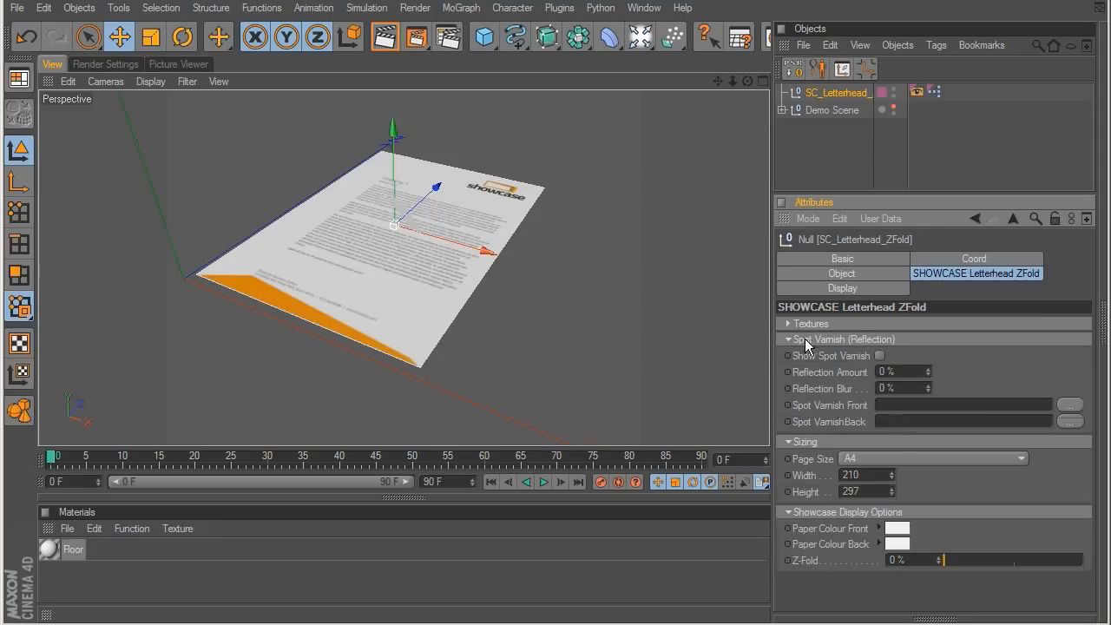
left_click(807, 340)
left_click(868, 371)
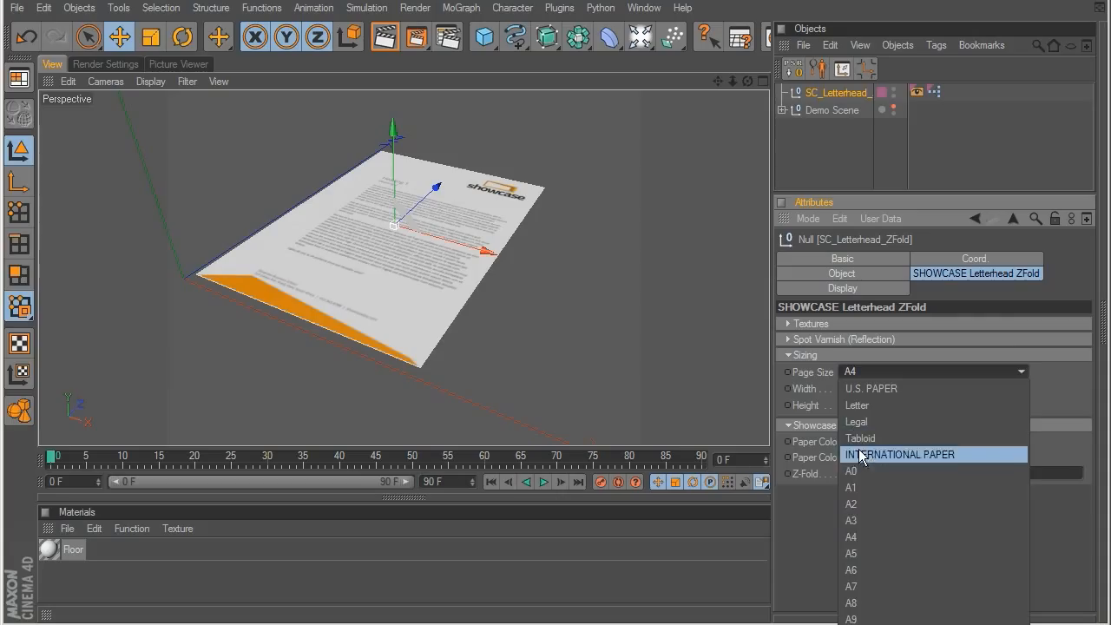
left_click(872, 370)
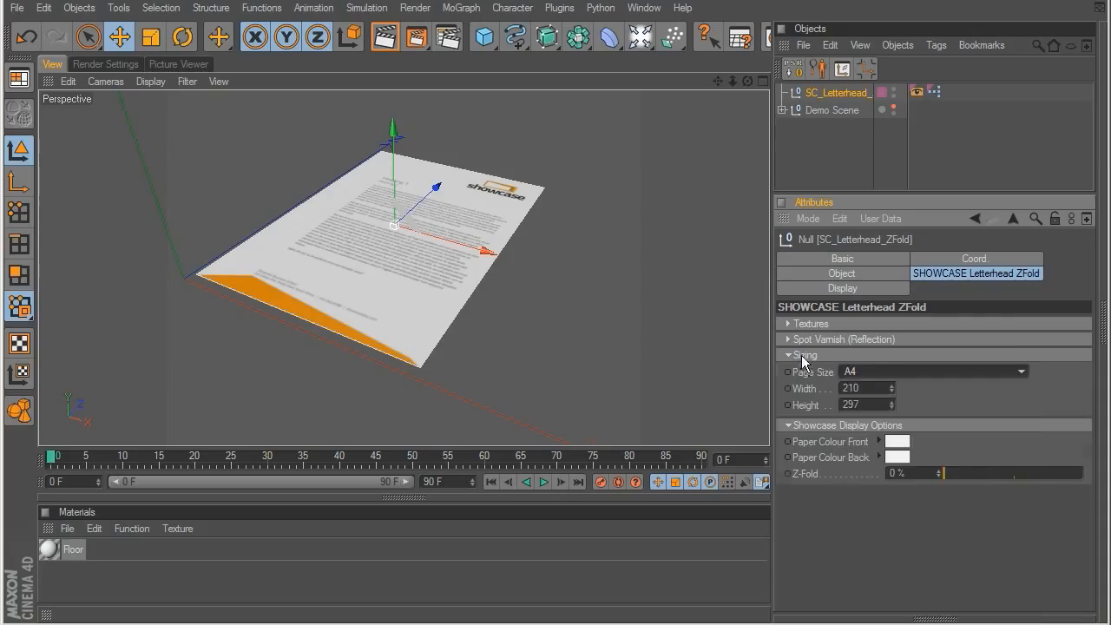
left_click(804, 356)
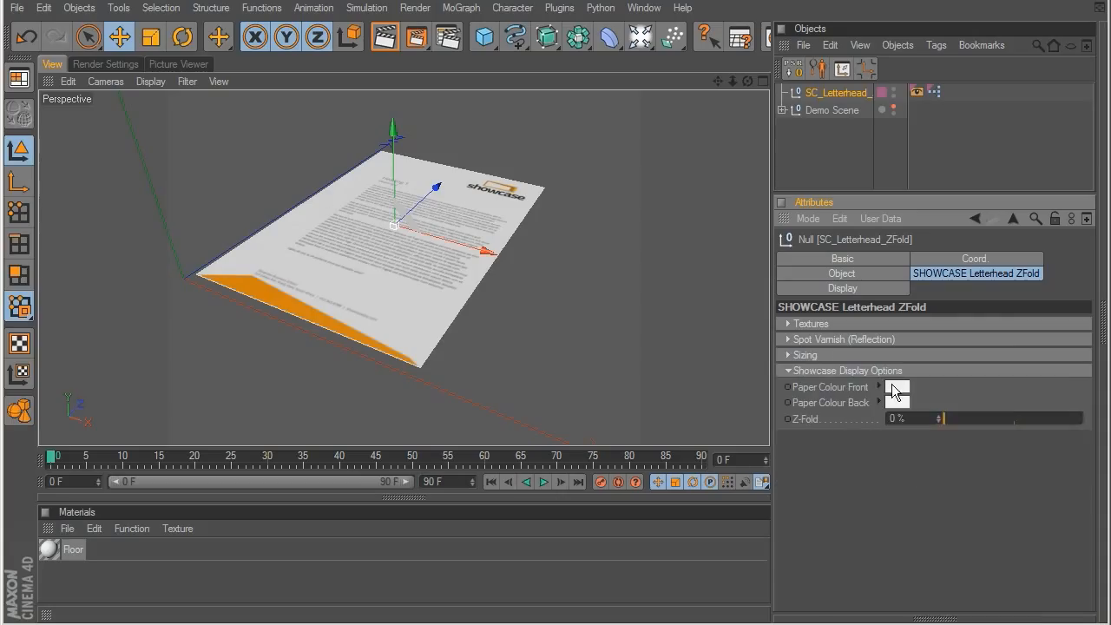
mouse_move(952, 418)
left_mouse_down()
mouse_move(1090, 408)
mouse_move(996, 398)
mouse_move(1013, 399)
left_mouse_up()
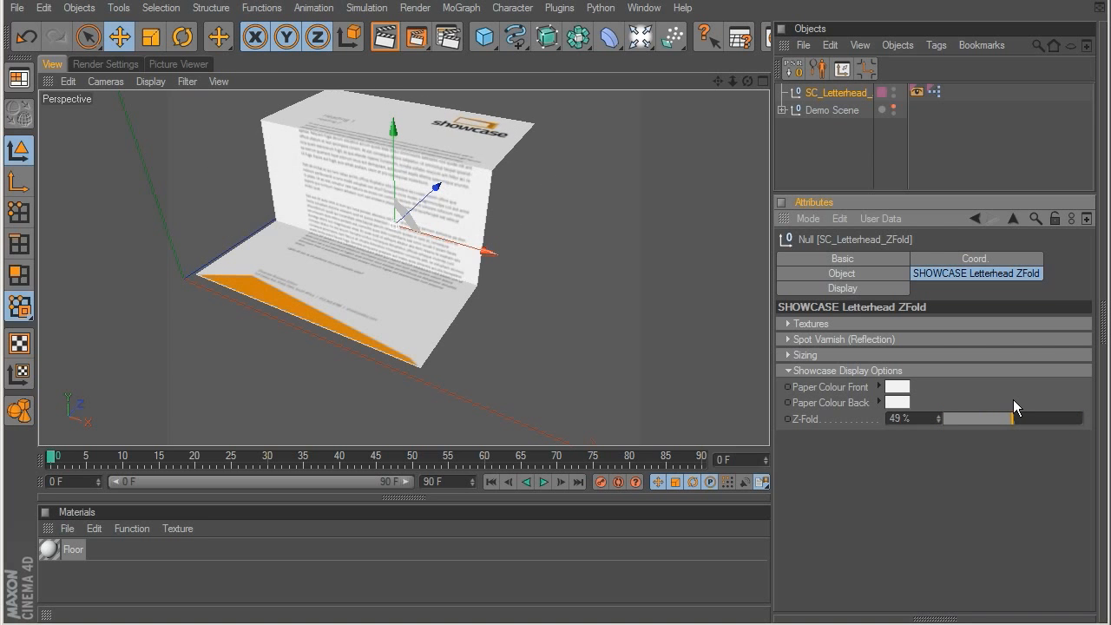
Step: Set the Z-fold letterhead's Page Size to A1 and try out different Z-Fold amounts
left_click(802, 355)
left_click(868, 369)
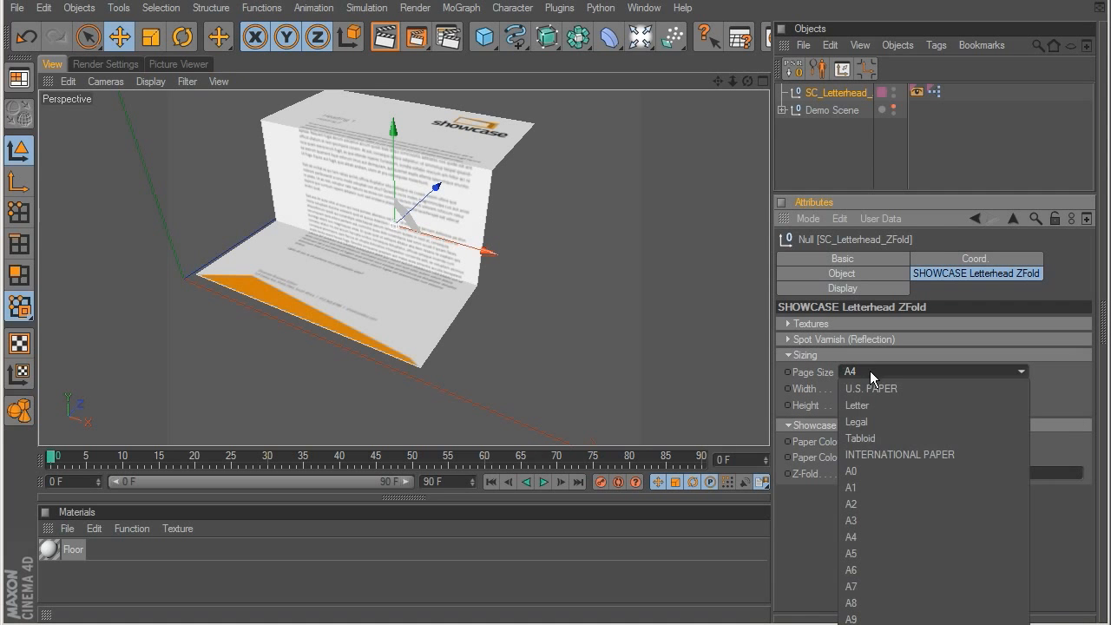
left_click(883, 484)
scroll(350, 199, "down", 8)
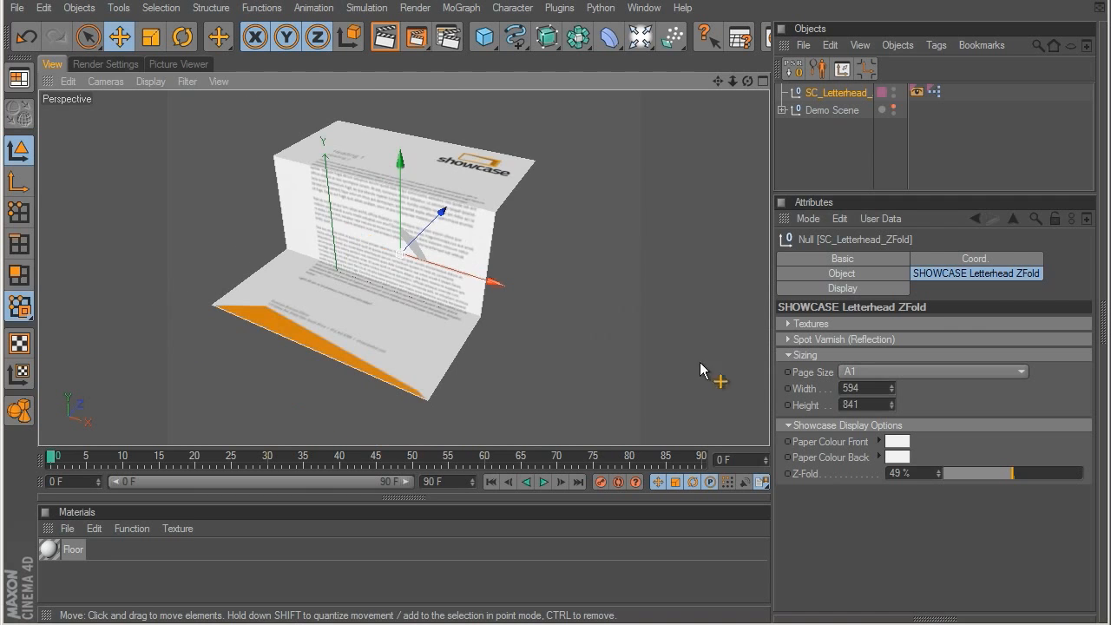
left_click_drag(1028, 482, 982, 474)
Step: Delete the Z-fold letterhead object from the scene
left_click(807, 130)
left_click(839, 90)
key("Delete")
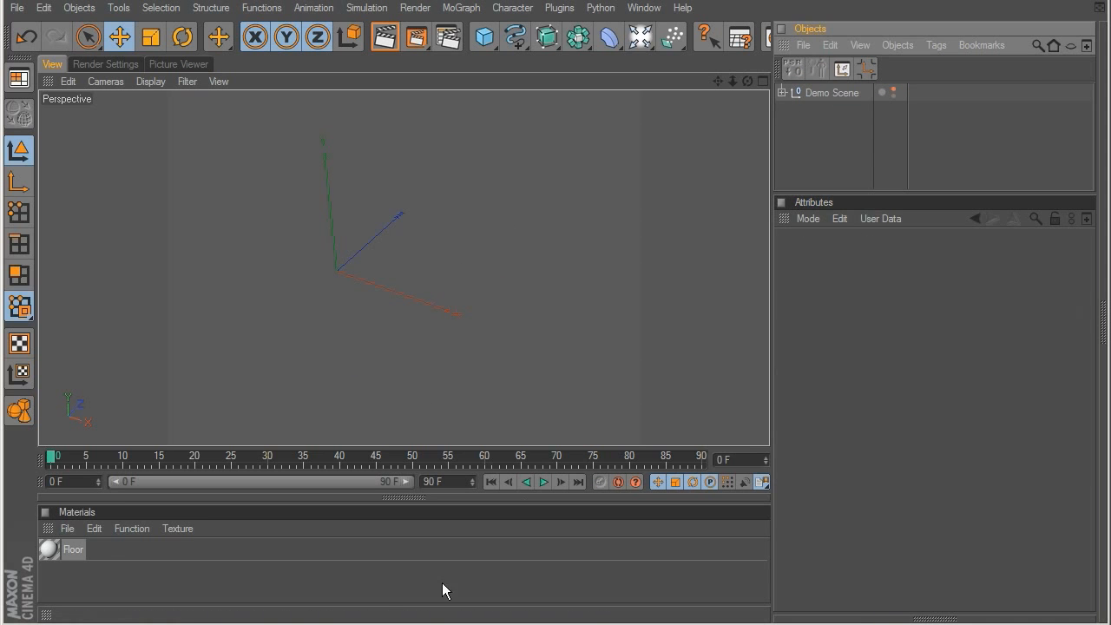
Step: Open the Lighting Setups folder of the SHOWCASE Business presets and preview the Natural Lighting preset
key("shift+F8")
left_click_drag(487, 226, 495, 42)
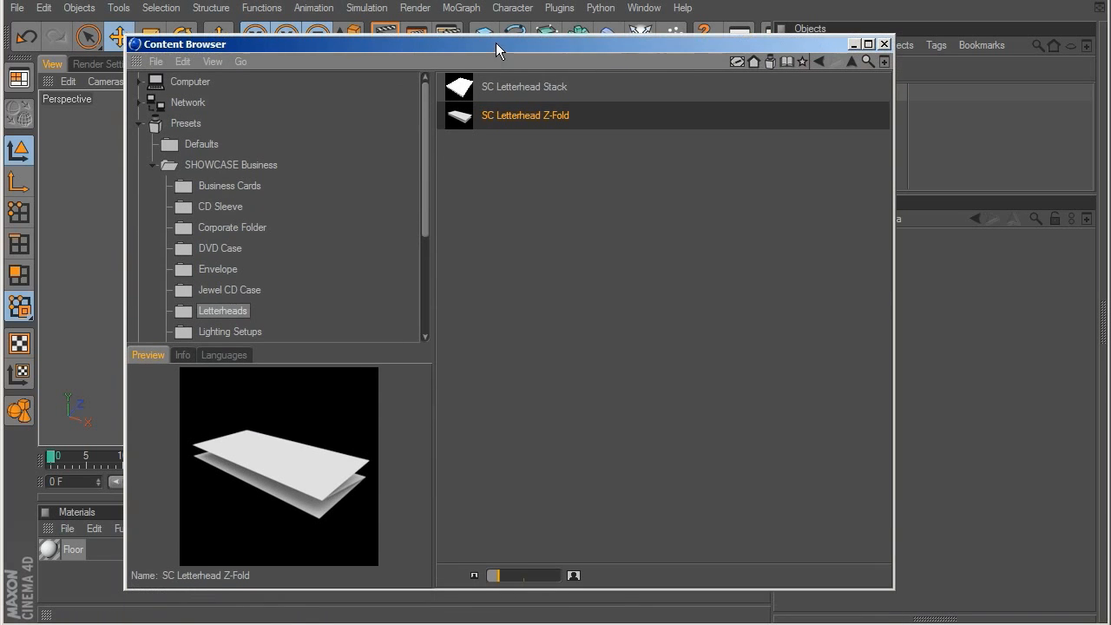
left_click_drag(423, 206, 423, 242)
left_click(217, 271)
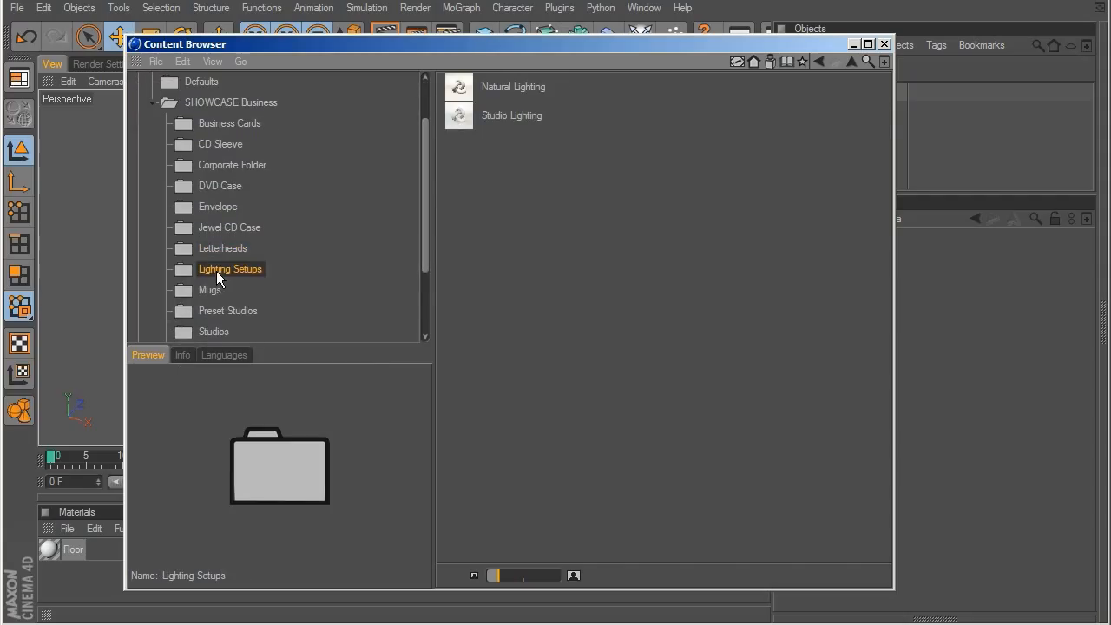
left_click(483, 91)
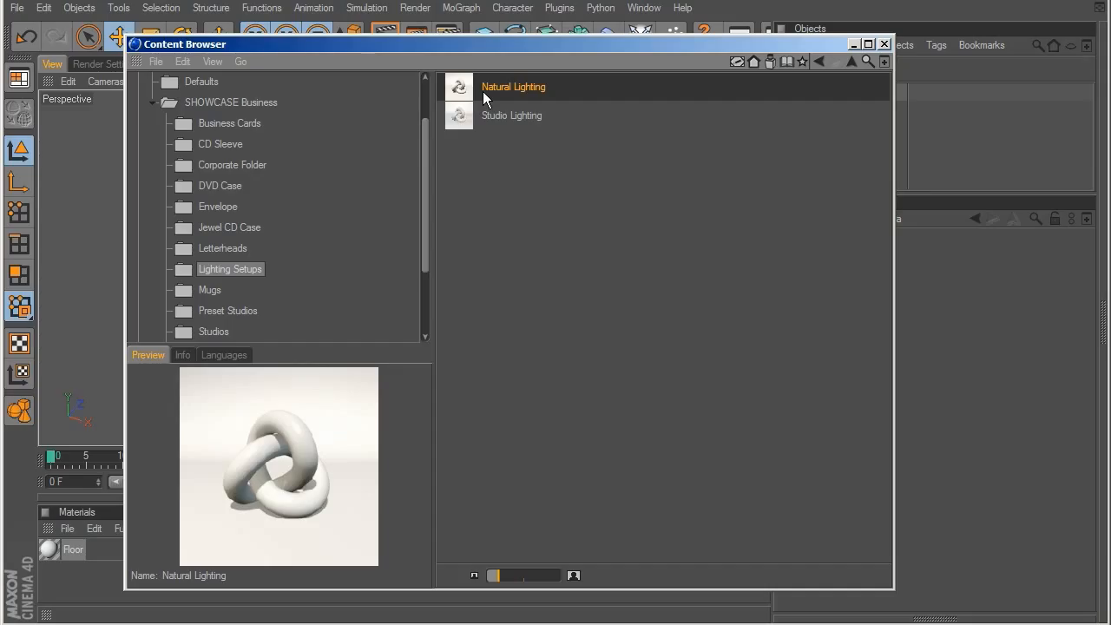
Step: Load the Natural Lighting preset and expand its group to examine the lights it contains
left_click_drag(521, 43, 502, 255)
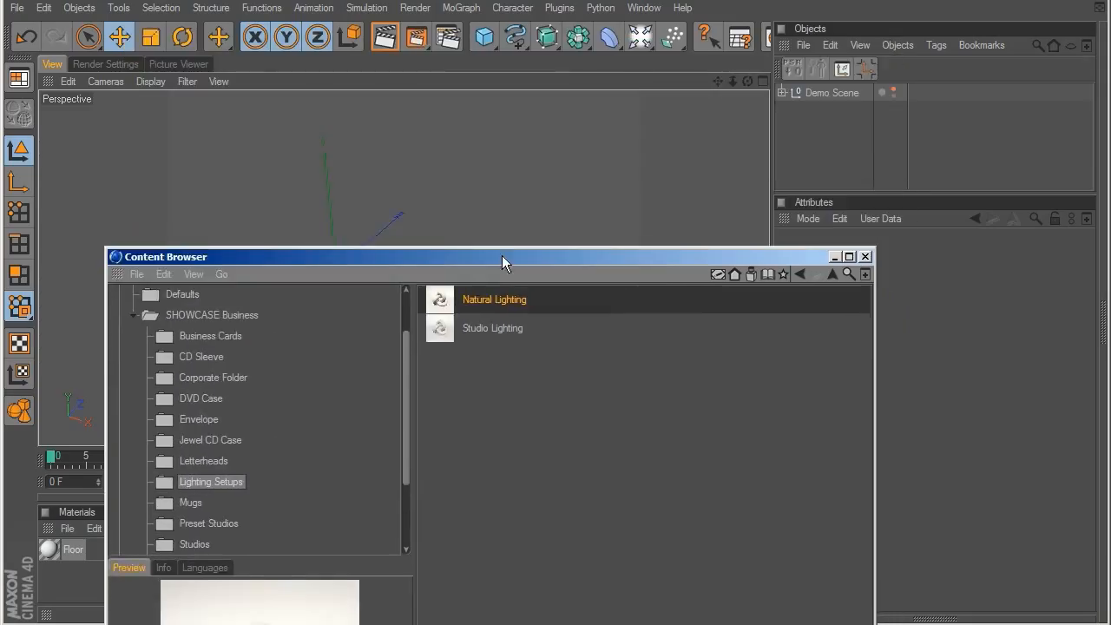
double_click(481, 301)
left_click(838, 167)
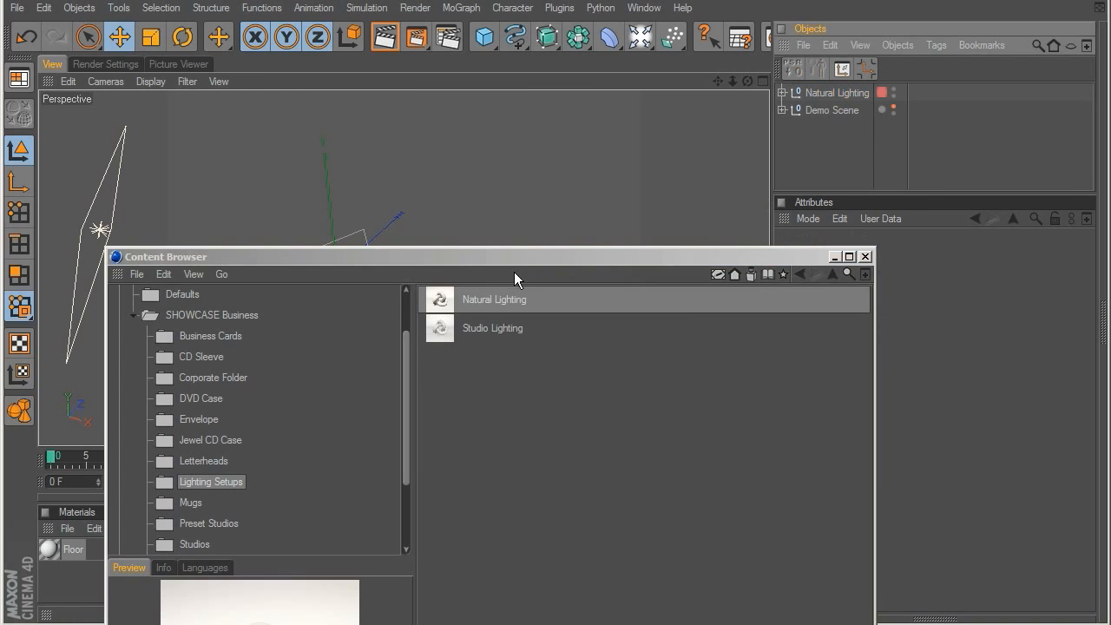
left_click_drag(589, 257, 584, 623)
left_click_drag(446, 293, 528, 201, "alt")
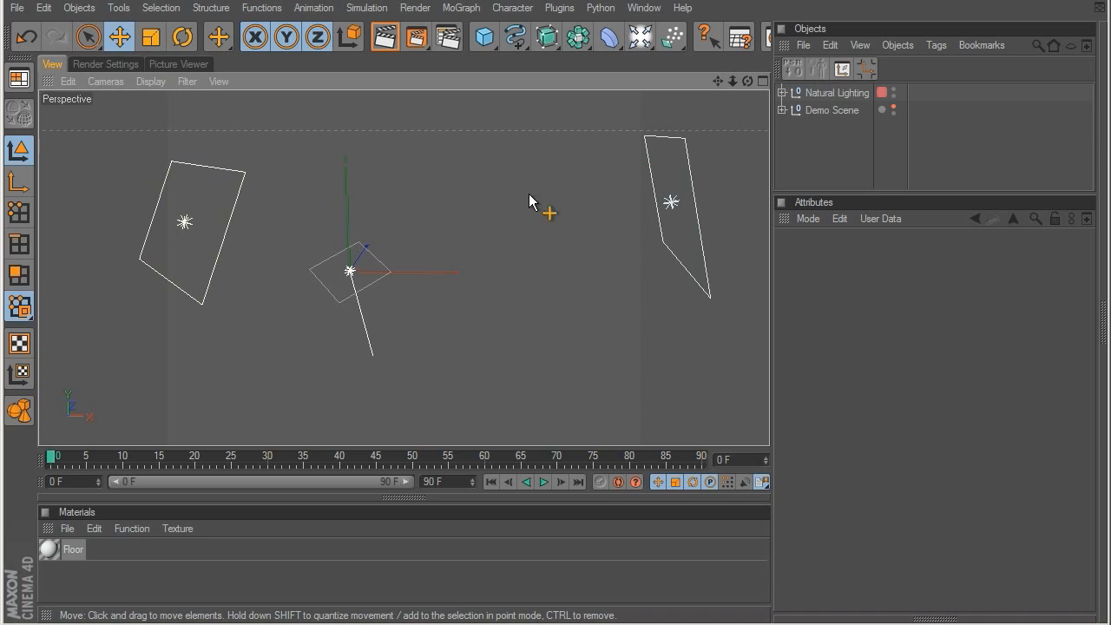
left_click(781, 92)
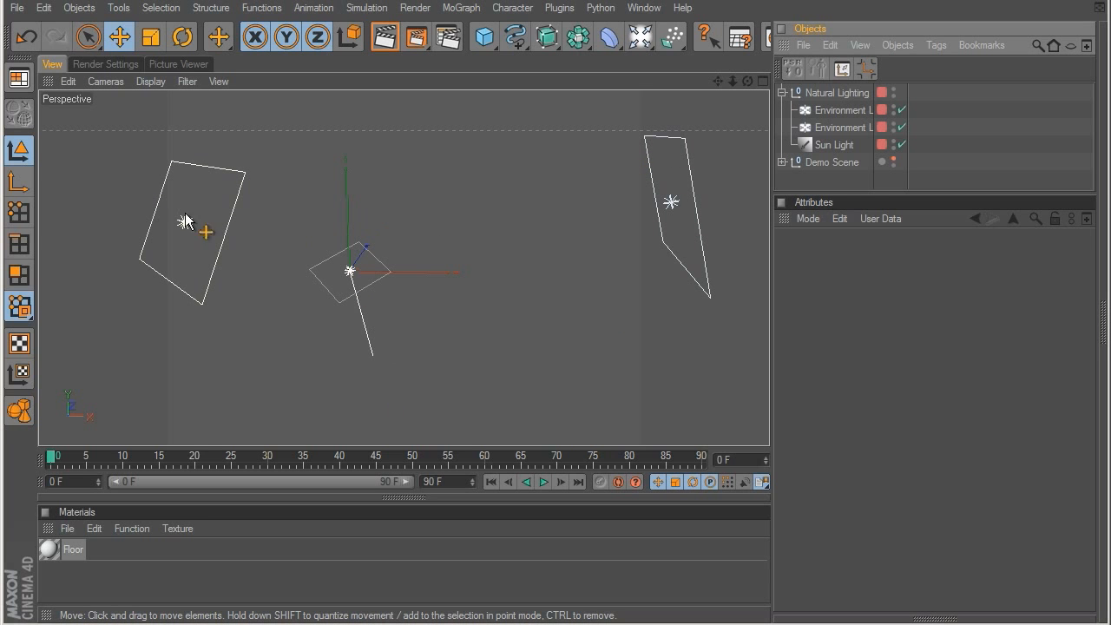
Step: Replace the Natural Lighting setup with the Studio Lighting preset and examine the arrangement of its lights
left_click(822, 94)
key("Delete")
mouse_move(486, 623)
left_mouse_down()
mouse_move(463, 299)
mouse_move(472, 88)
mouse_move(492, 116)
mouse_move(487, 623)
left_mouse_up()
double_click(485, 153)
scroll(479, 211, "down", 5)
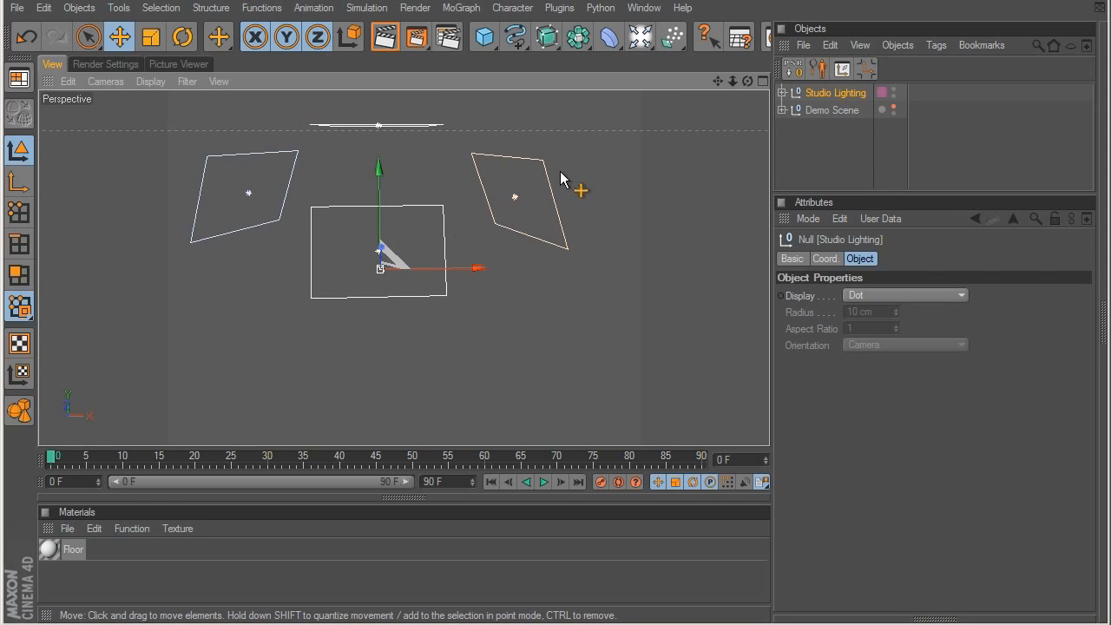
middle_click_drag(404, 163, 420, 237, "alt")
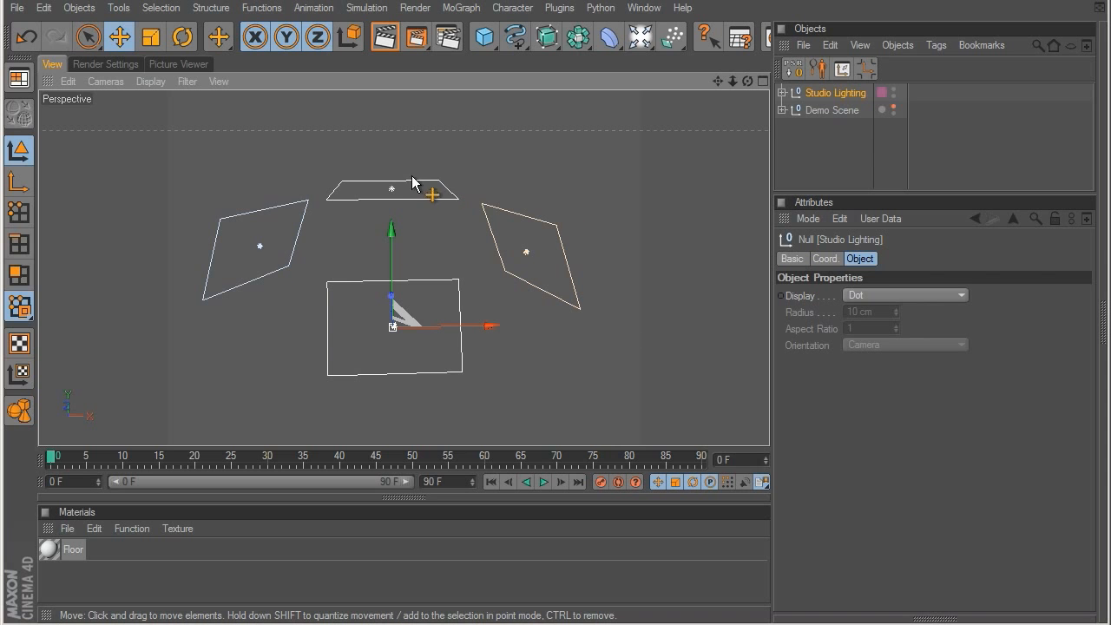
Step: Delete the Studio Lighting setup from the scene
left_click(955, 103)
left_click(826, 90)
key("Delete")
Step: Open the Mugs preset folder and compare the previews of SC Mug 01, SC Mug 02 and SC Mug 03
key("shift+F8")
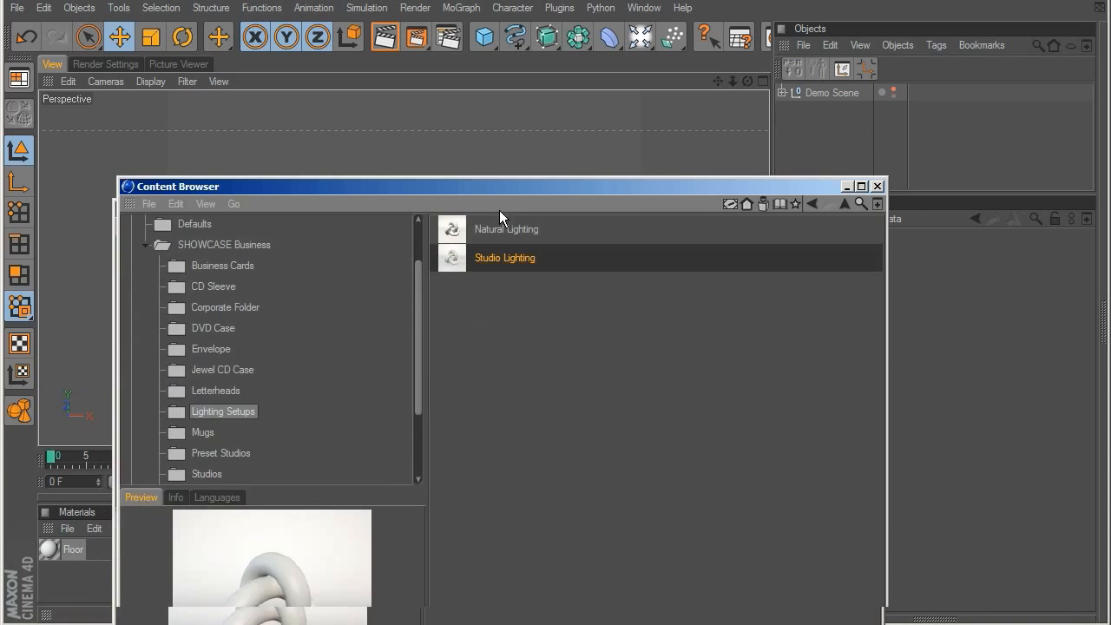
left_click_drag(503, 187, 503, 114)
left_click(200, 359)
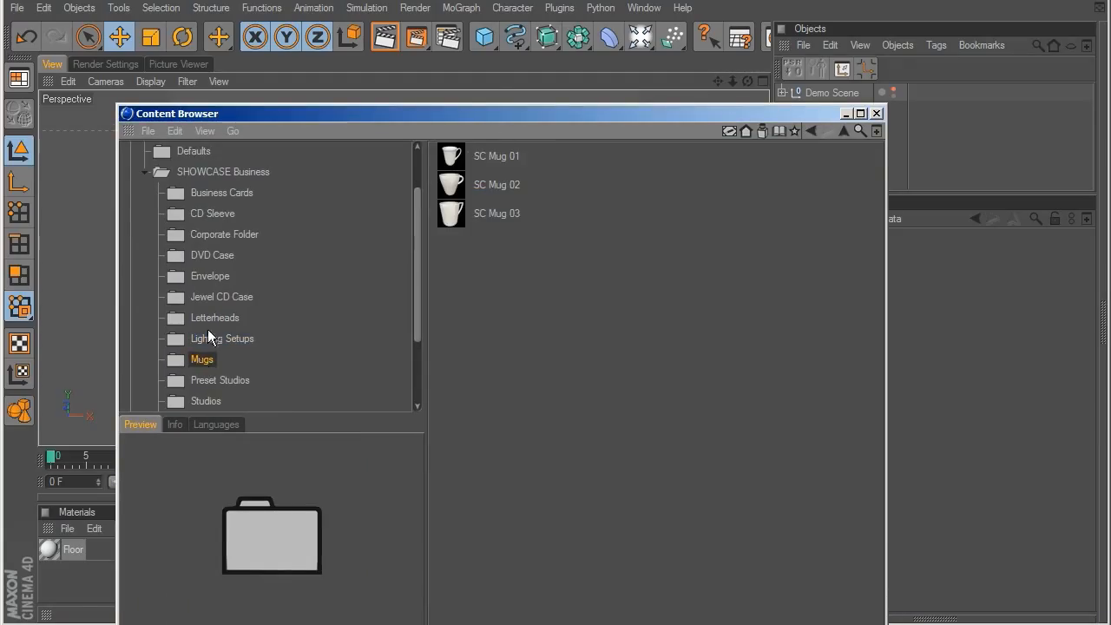
left_click(503, 154)
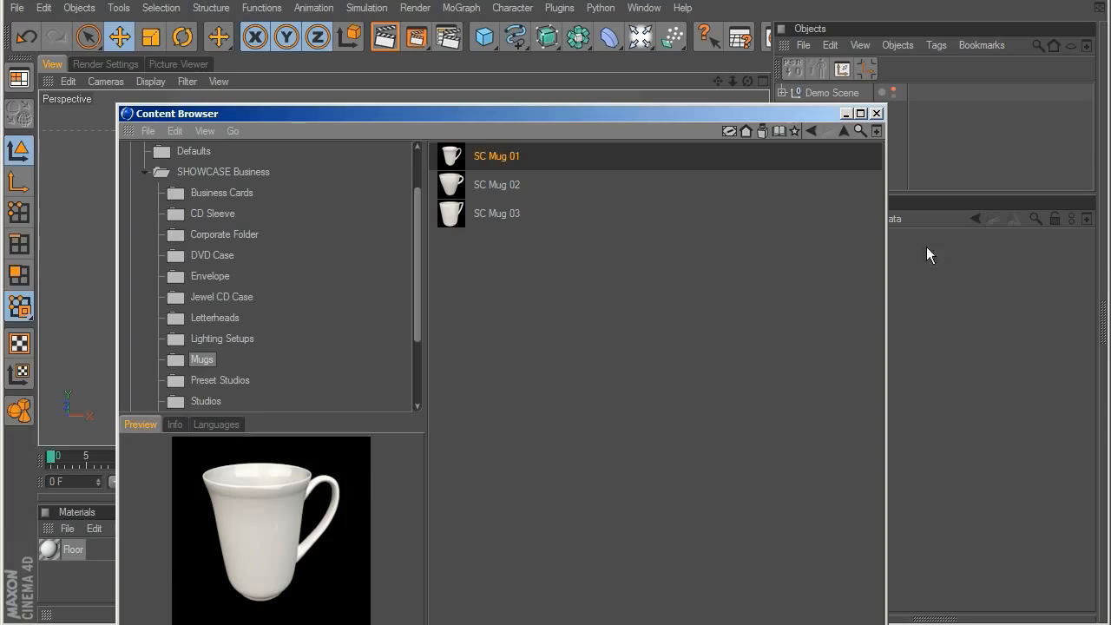
left_click(498, 185)
left_click(496, 213)
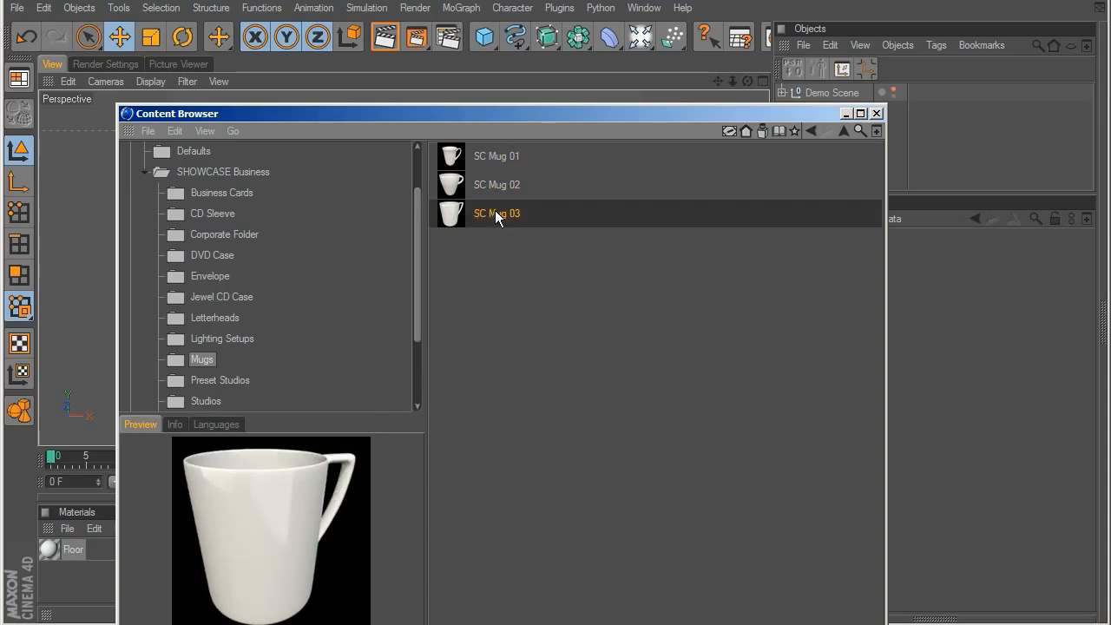
left_click(482, 166)
left_click(495, 184)
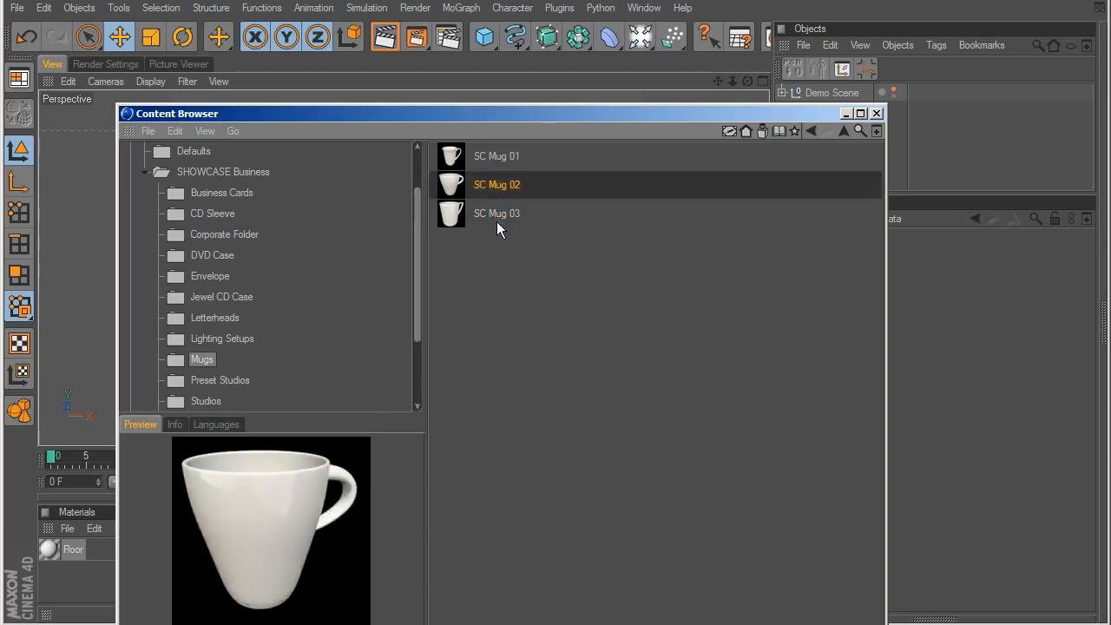
left_click(500, 231)
left_click(500, 207)
left_click(498, 185)
left_click(497, 157)
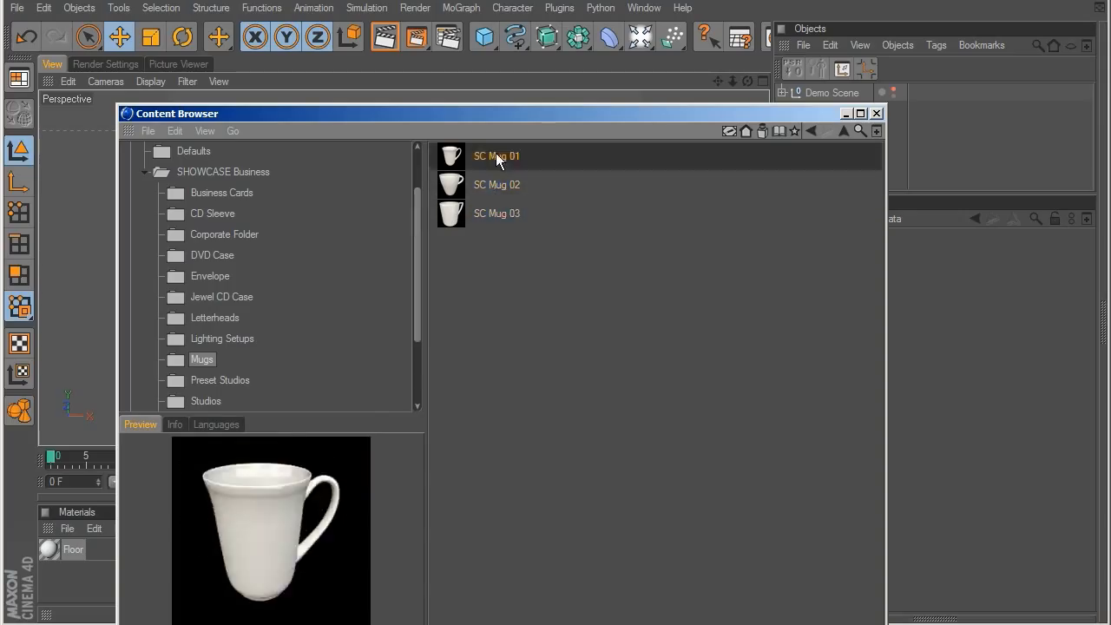
Step: Load the SC Mug 01 preset into the scene and frame the mug in the perspective view
double_click(450, 153)
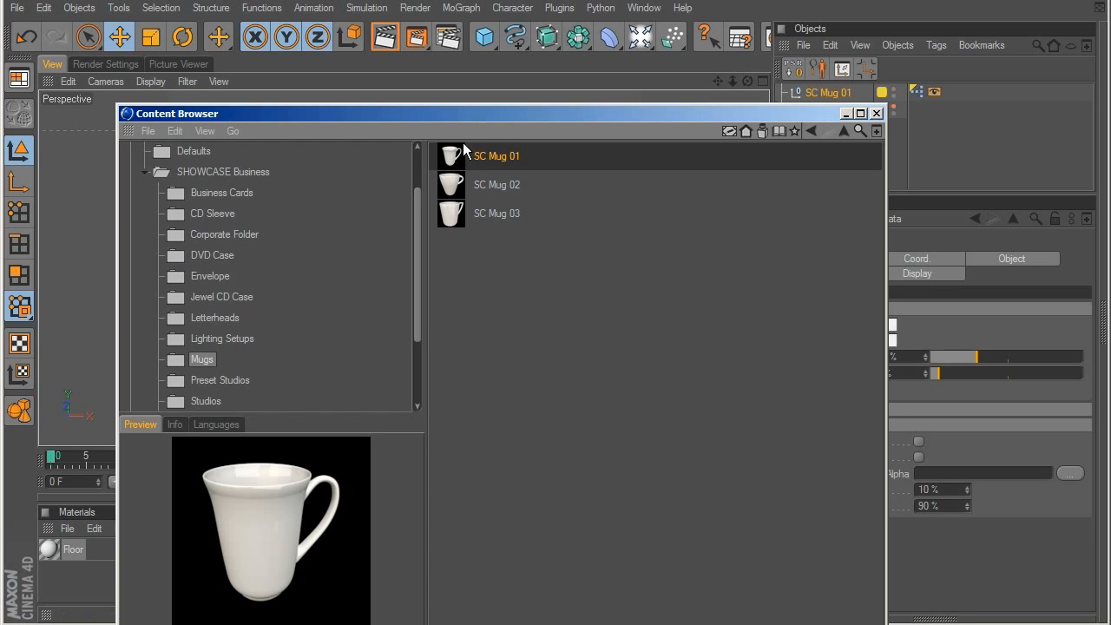
left_click_drag(481, 114, 483, 624)
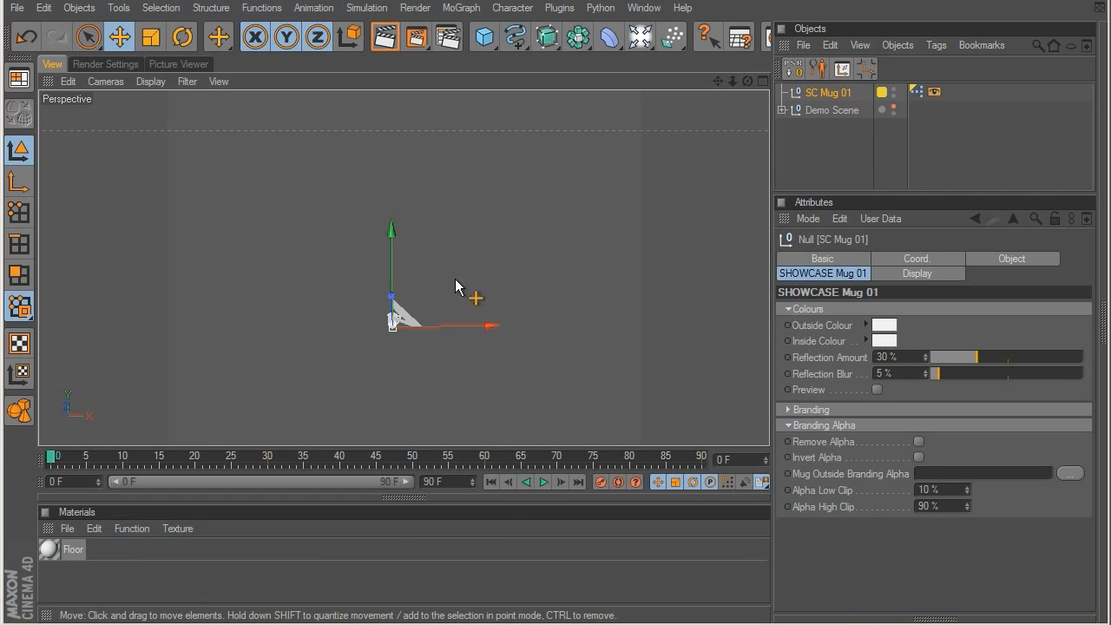
left_click(474, 242)
left_click(828, 92)
key("o")
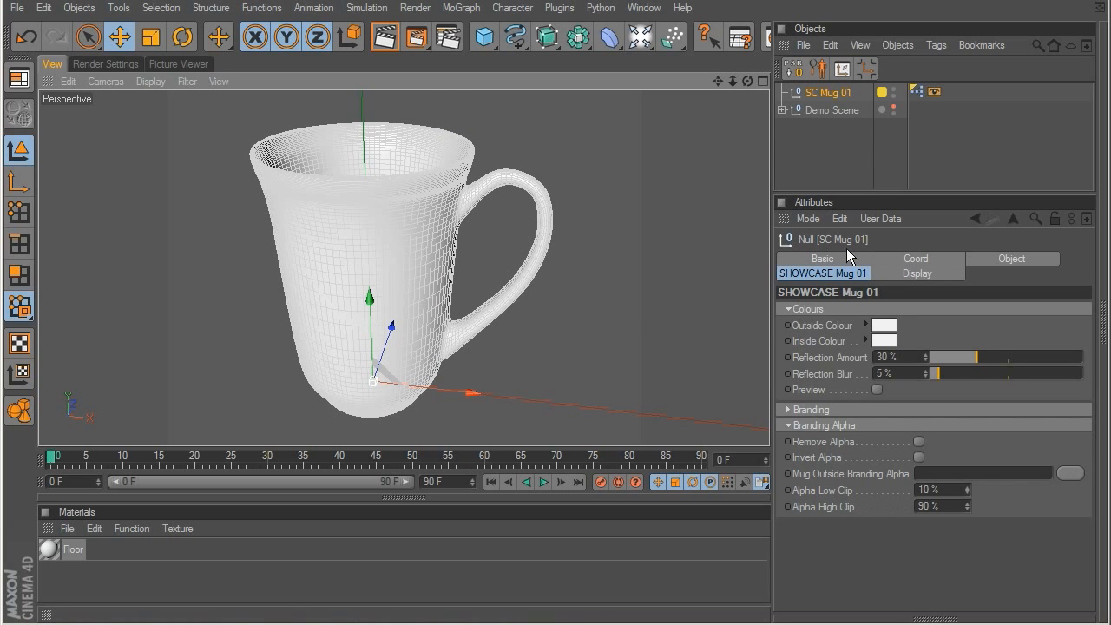
Step: Set the mug's outside colour to pink with hue 305°, saturation 68.8% and value 100%, and inspect it unselected
left_click(878, 327)
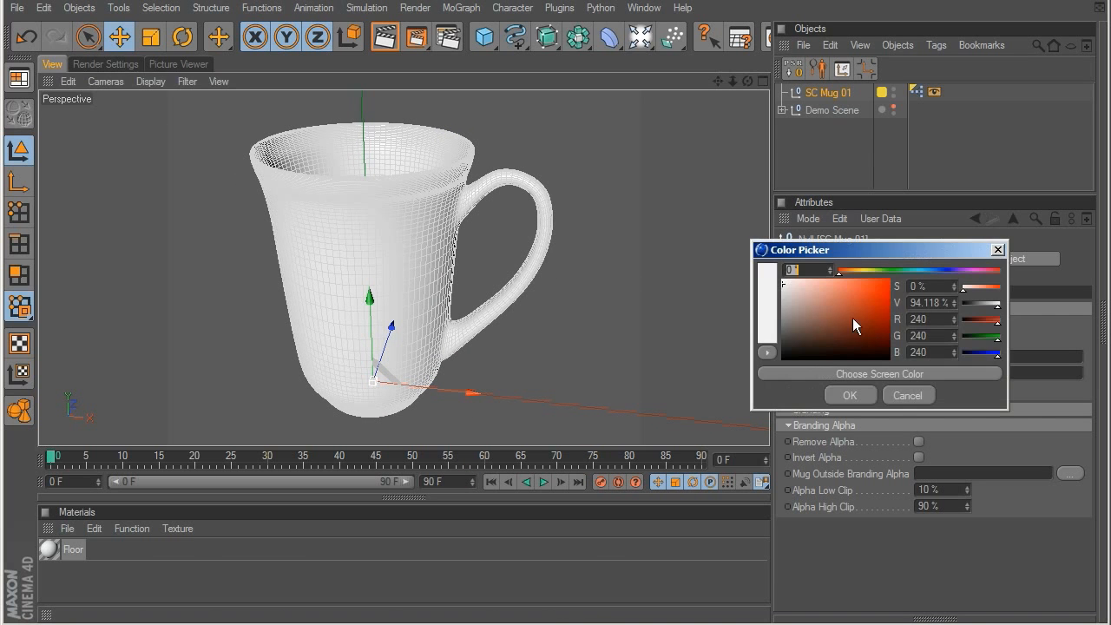
left_click(856, 279)
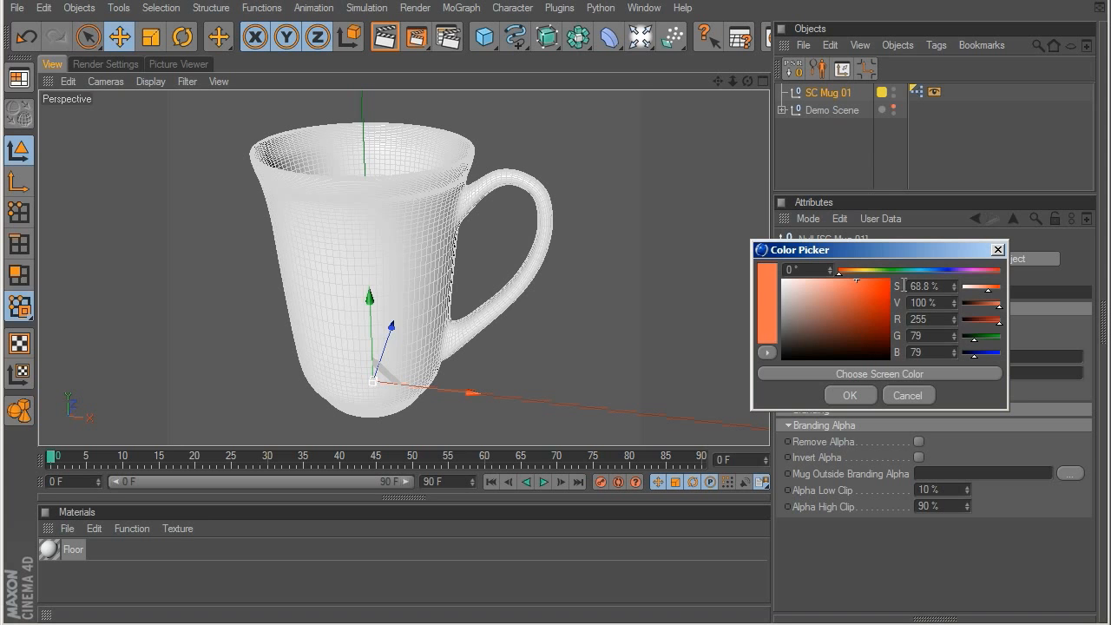
left_click_drag(896, 269, 973, 270)
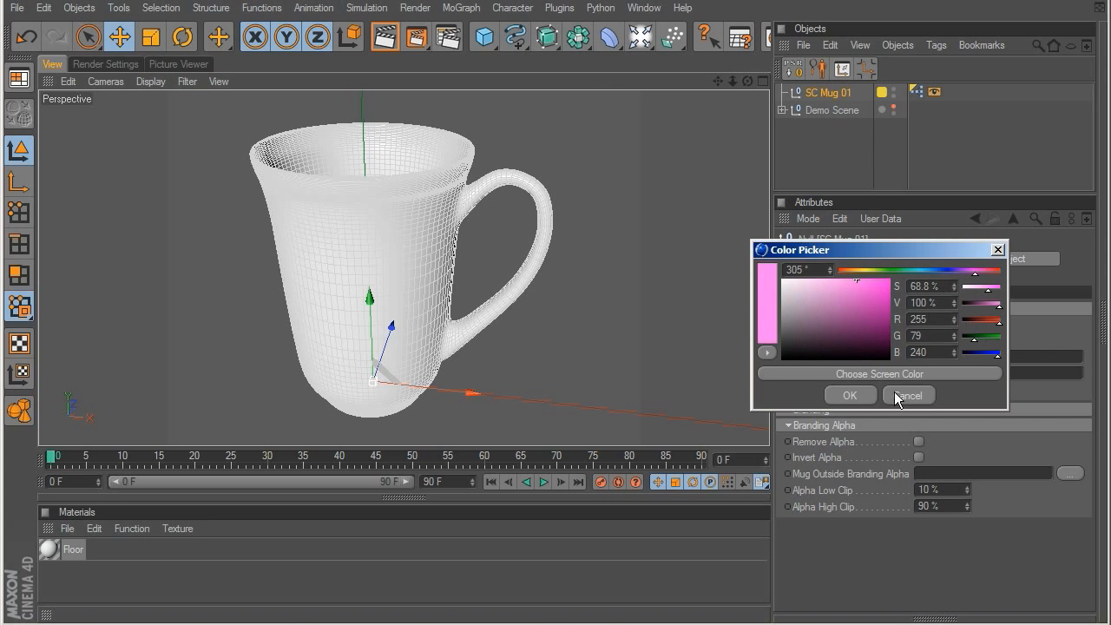
left_click(856, 392)
left_click(811, 144)
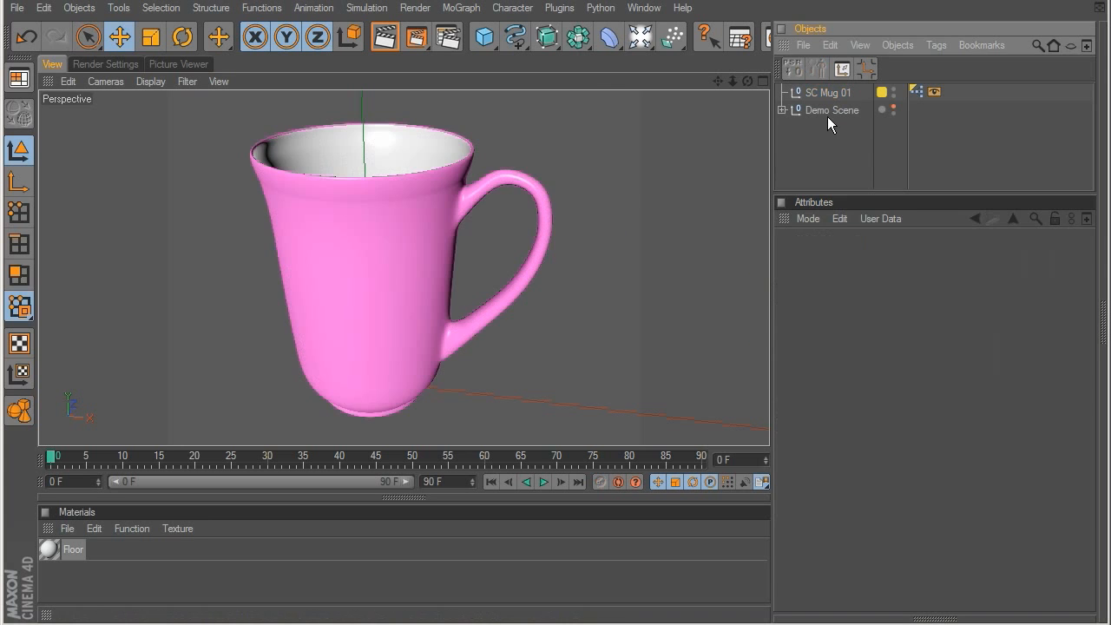
left_click_drag(293, 116, 476, 279, "alt")
Step: Toggle SC Mug 01's Preview option on and back off to compare the mesh detail
left_click(826, 93)
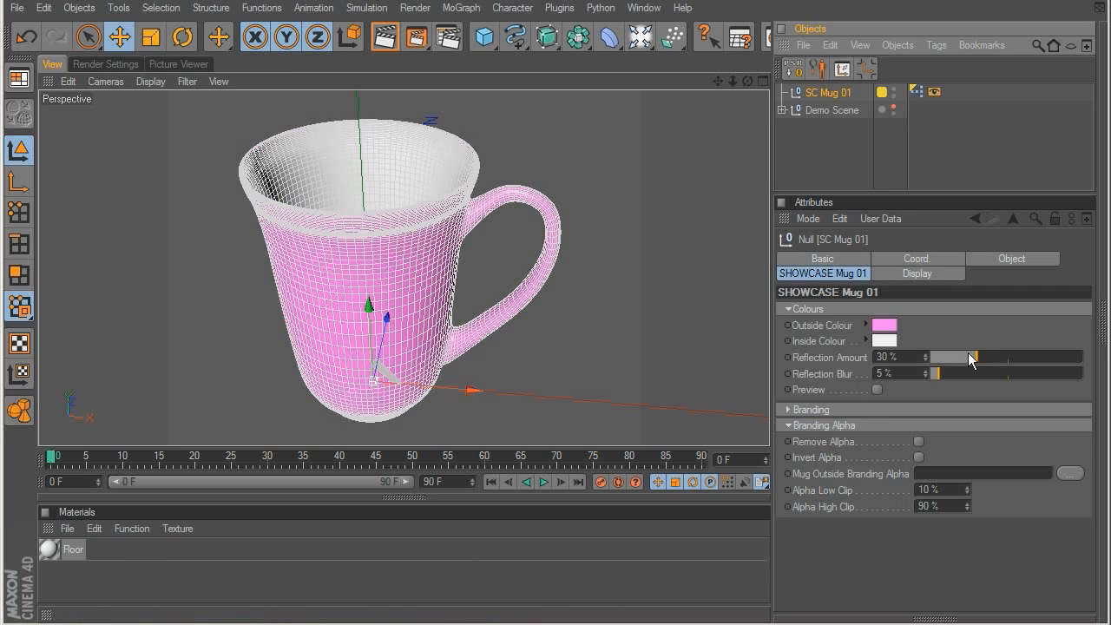
left_click(877, 390)
left_click_drag(615, 258, 541, 68, "alt")
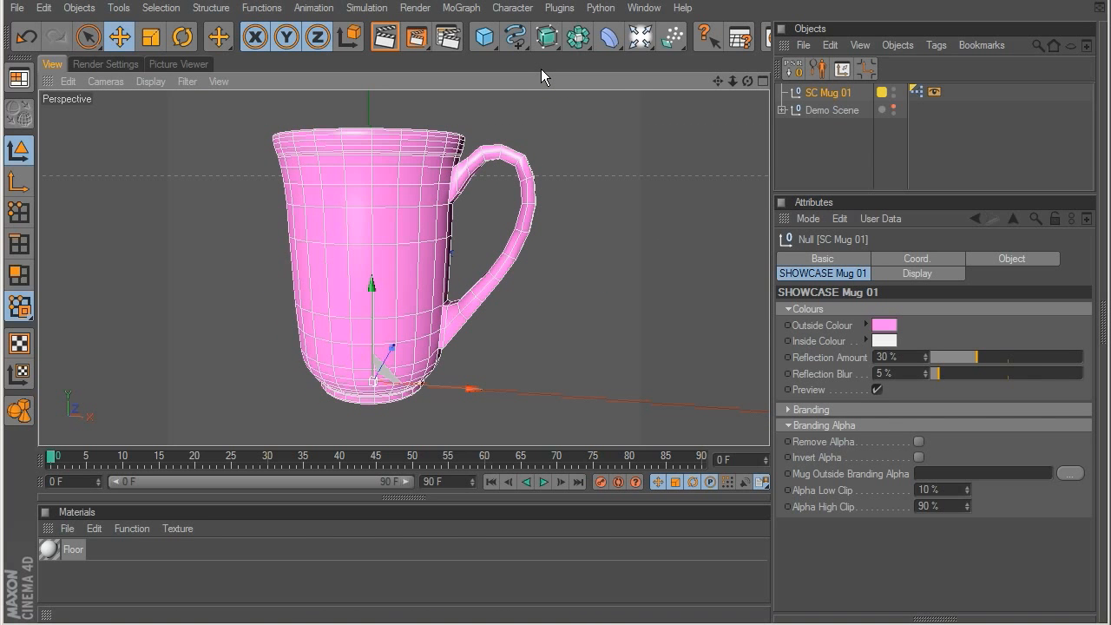
mouse_move(417, 174)
left_mouse_down("alt")
mouse_move(335, 223)
mouse_move(469, 231)
mouse_move(402, 186)
left_mouse_up("alt")
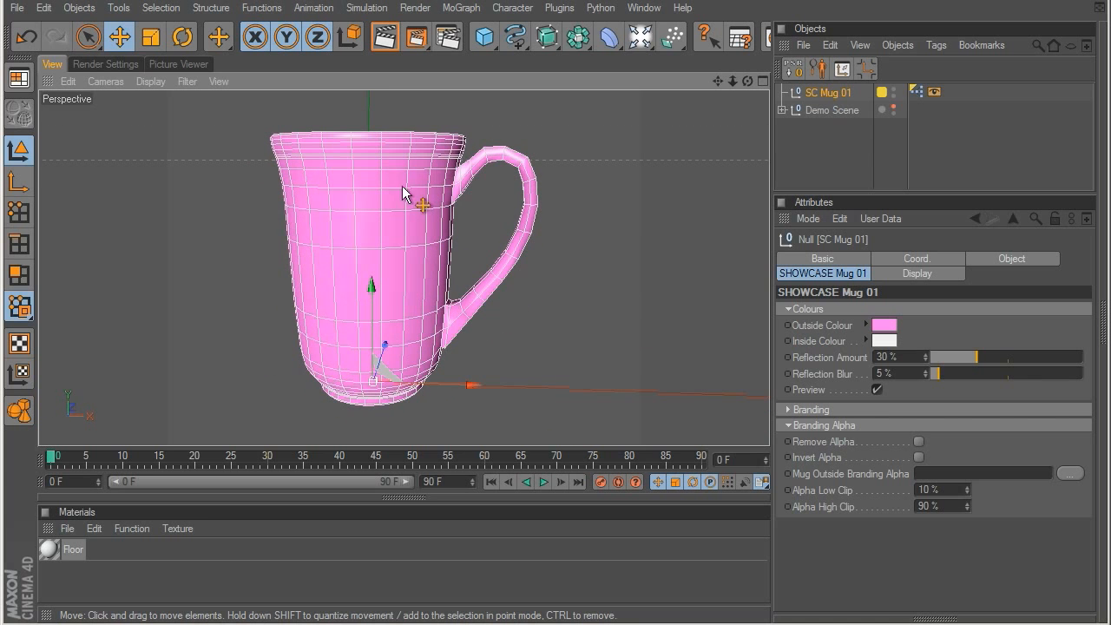
left_click(876, 390)
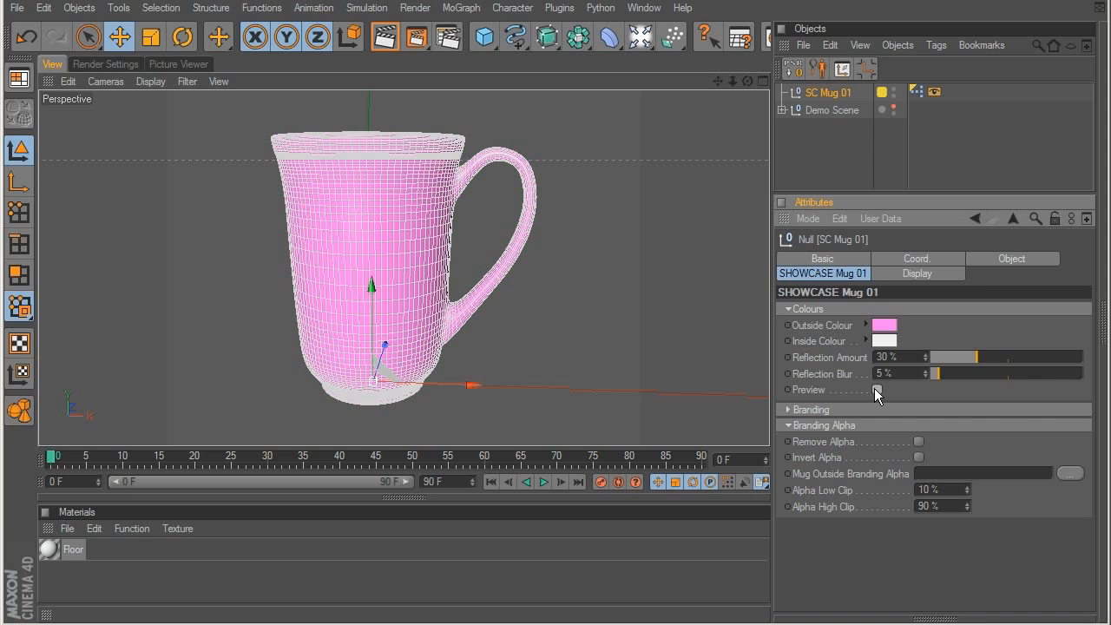
Step: Load Mug_01.jpg as the mug's outside branding and enable Show Custom Branding
left_click(789, 309)
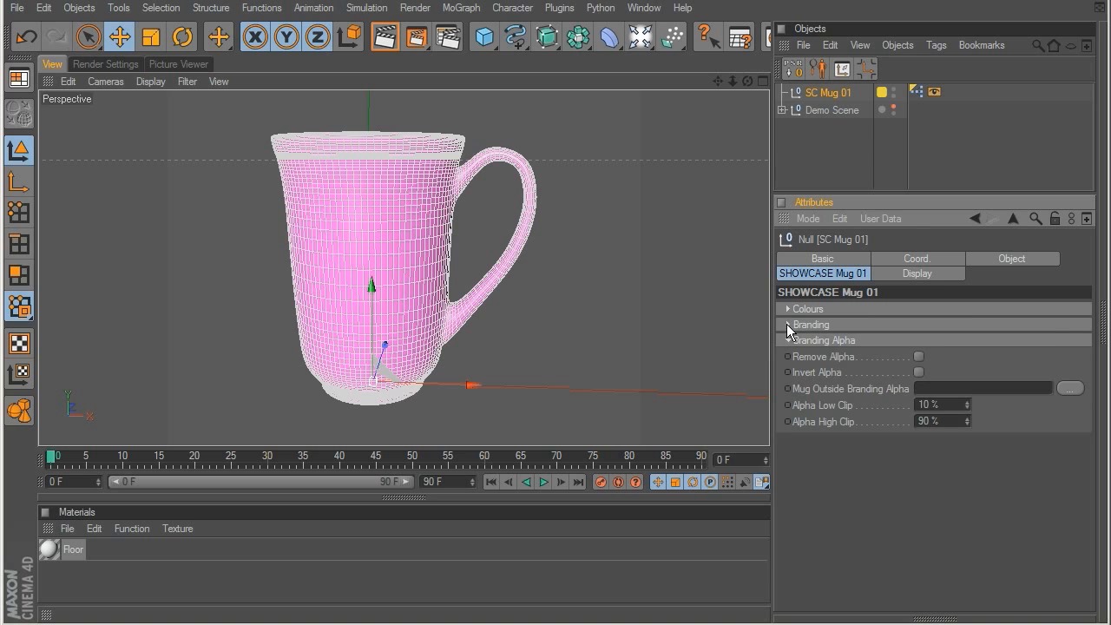
left_click(787, 325)
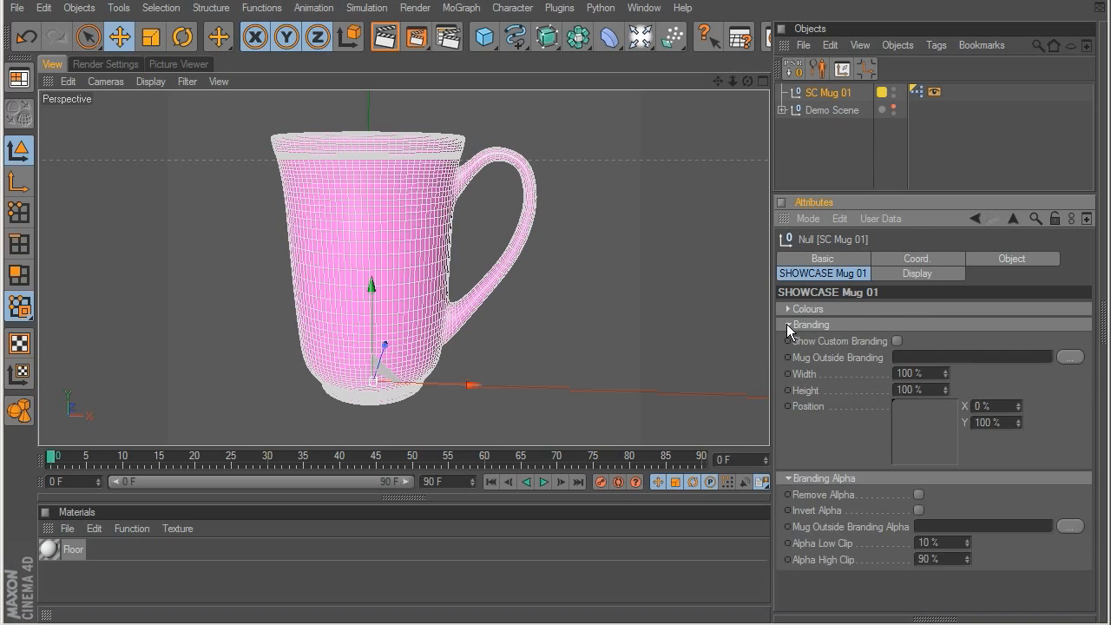
left_click(1069, 357)
left_click(469, 228)
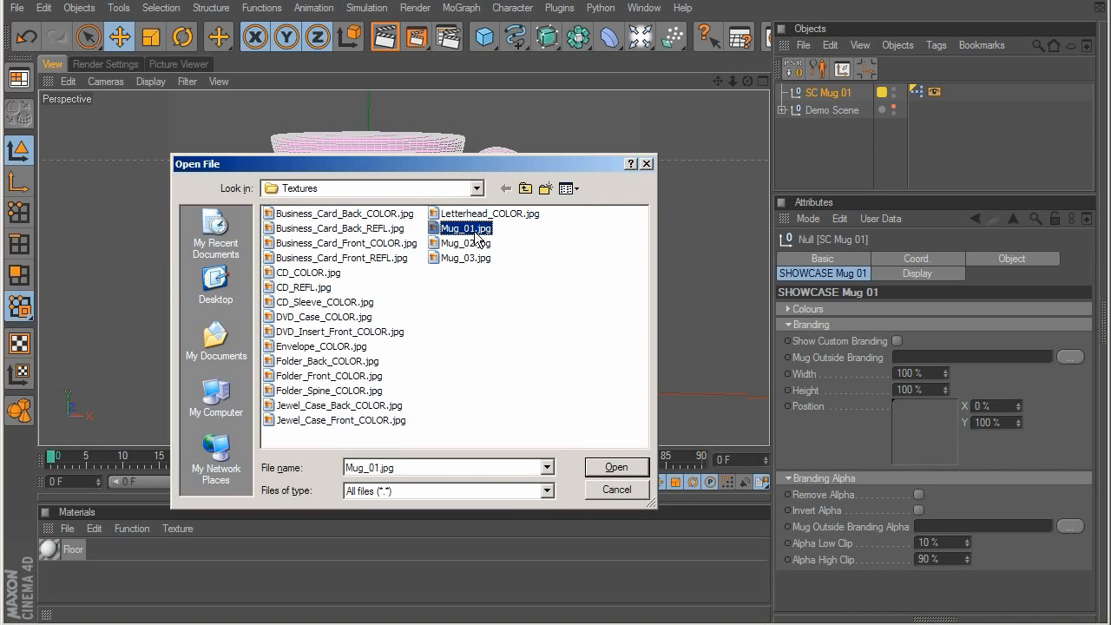
double_click(458, 232)
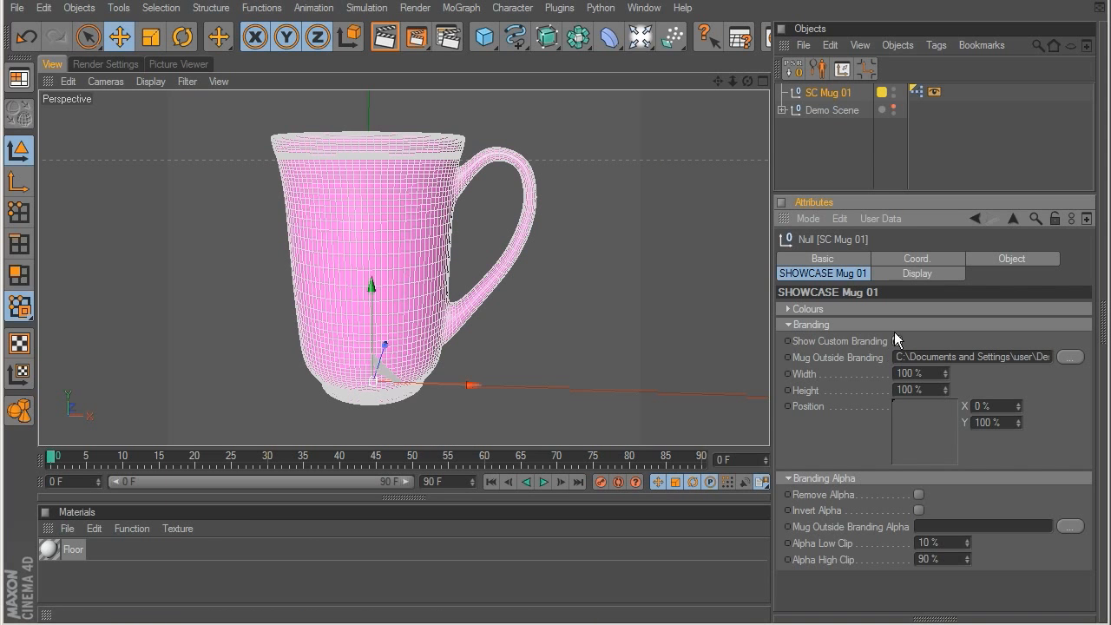
left_click(872, 146)
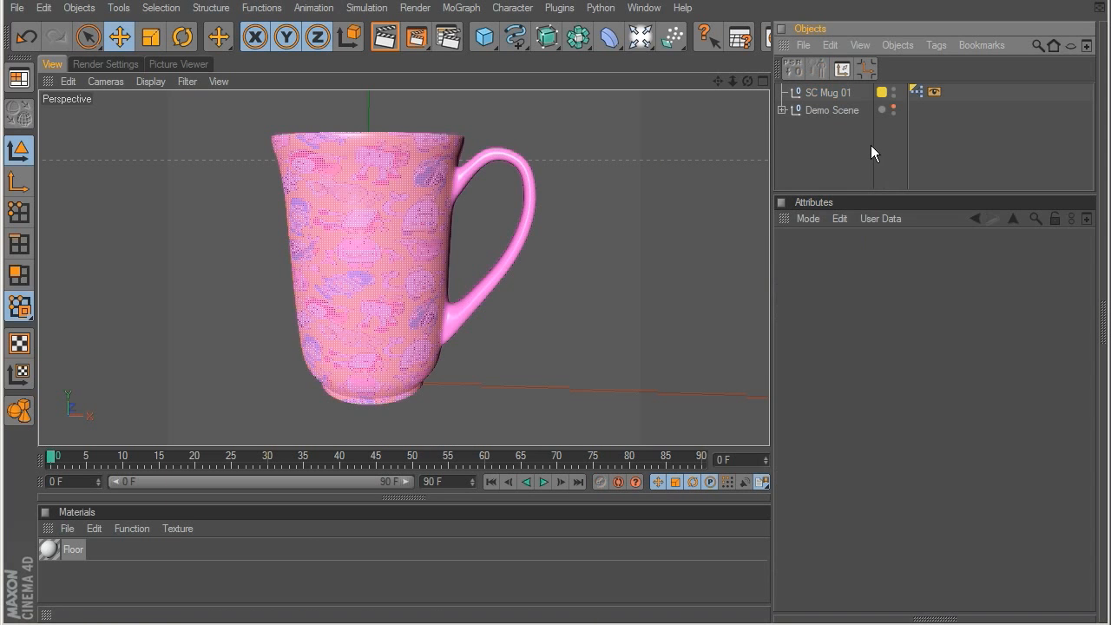
left_click(834, 108)
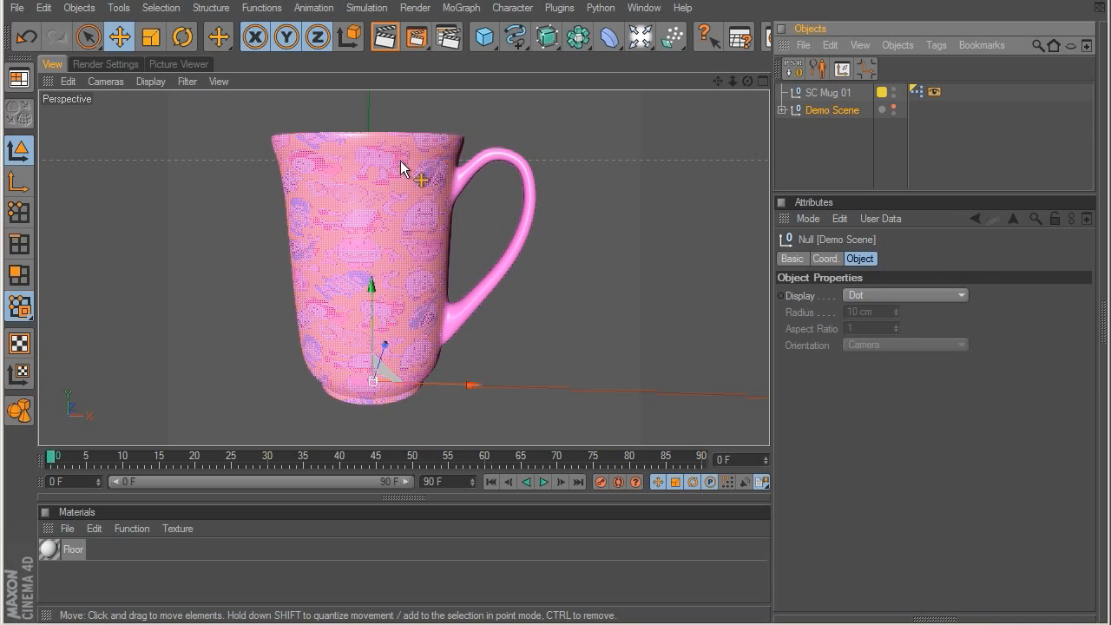
Step: Enable the Remove Alpha option in SC Mug 01's branding alpha settings and inspect the texture around the mug
left_click(836, 92)
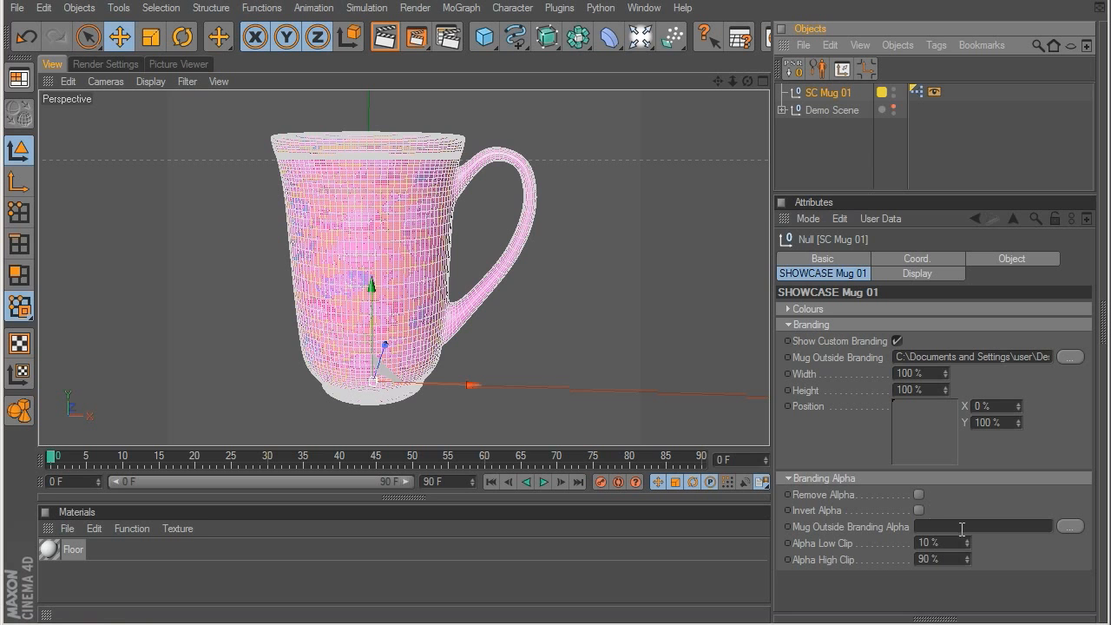
left_click(919, 494)
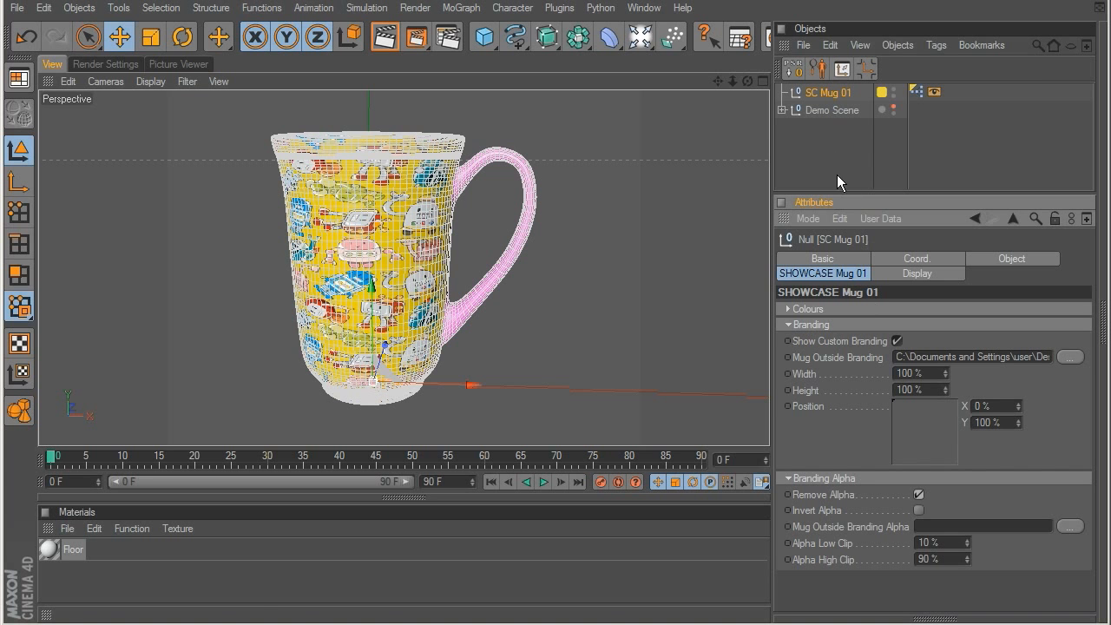
left_click(837, 174)
left_click_drag(476, 311, 493, 240, "alt")
left_click_drag(732, 82, 823, 94)
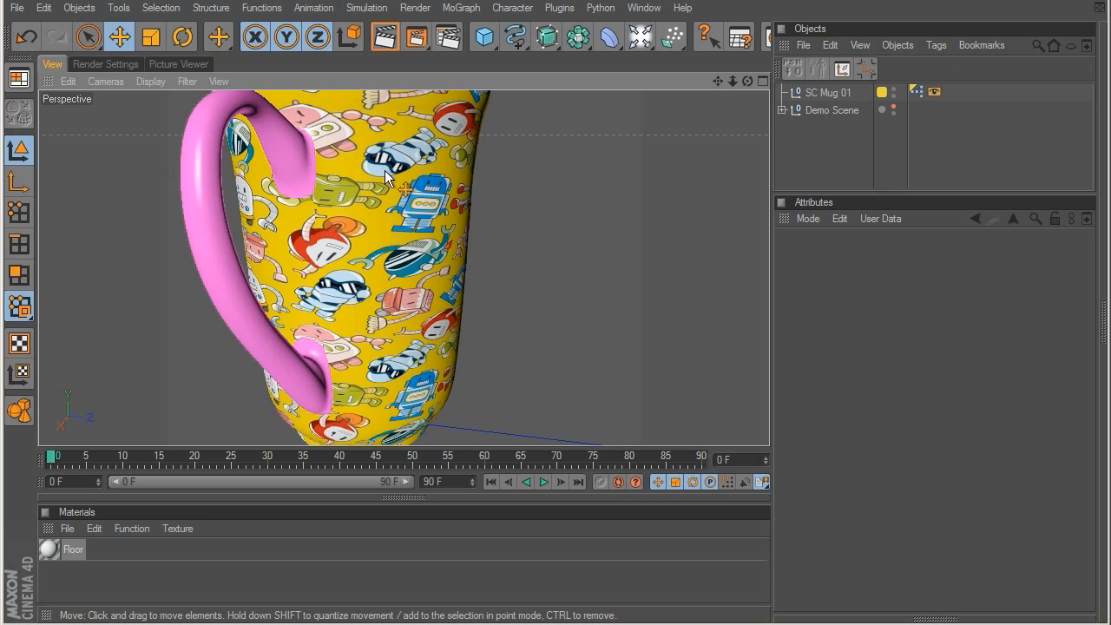
scroll(385, 170, "down", 4)
left_click_drag(339, 218, 458, 269, "alt")
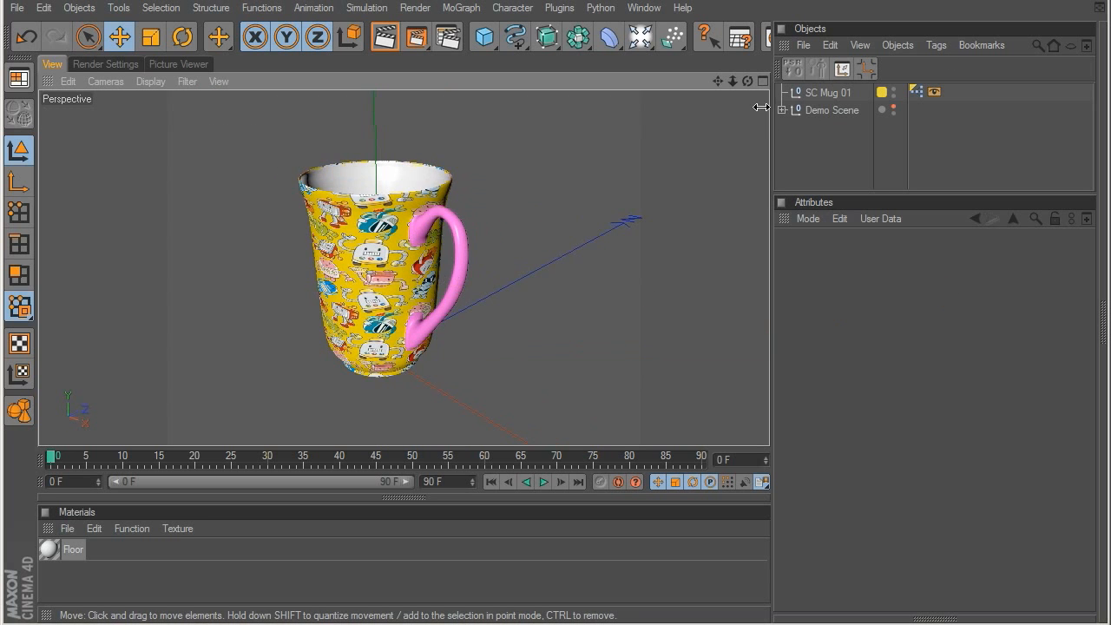
Step: Try a branding width of 84%, height of 48% and position of X 32%, Y 46.667%, and undo the changes
left_click(836, 92)
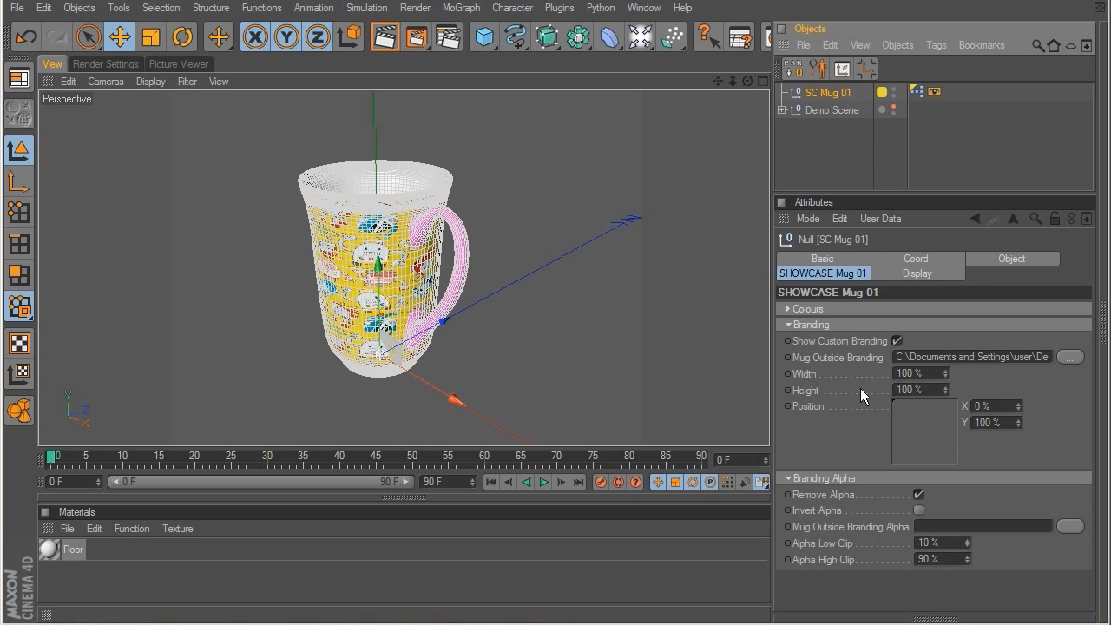
scroll(631, 331, "up", 2)
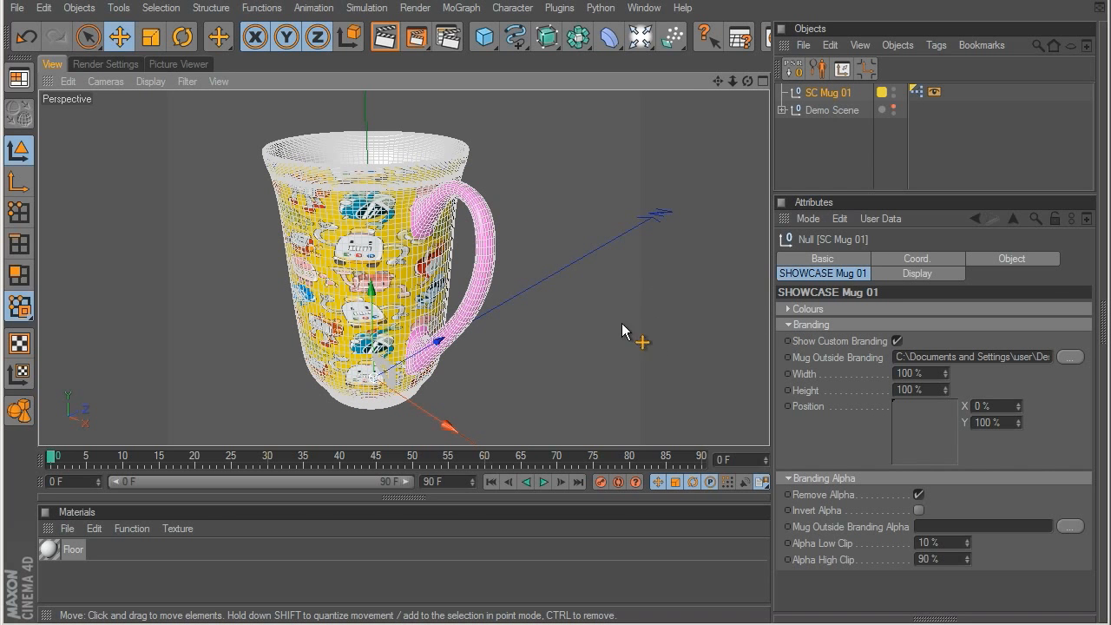
left_click_drag(523, 316, 804, 262, "alt")
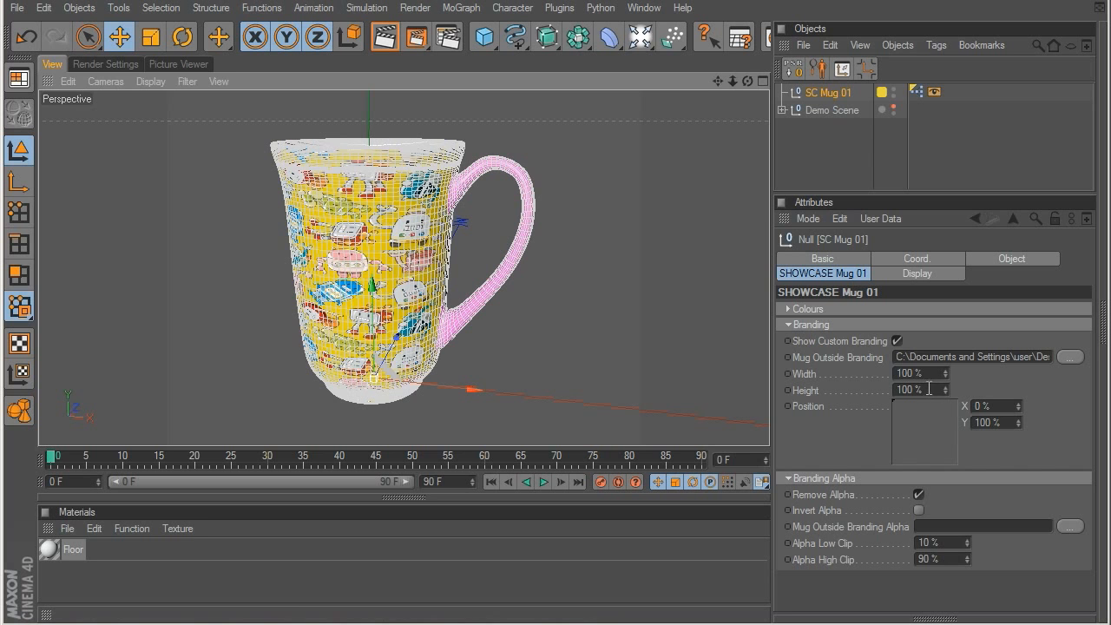
left_click_drag(946, 374, 913, 432)
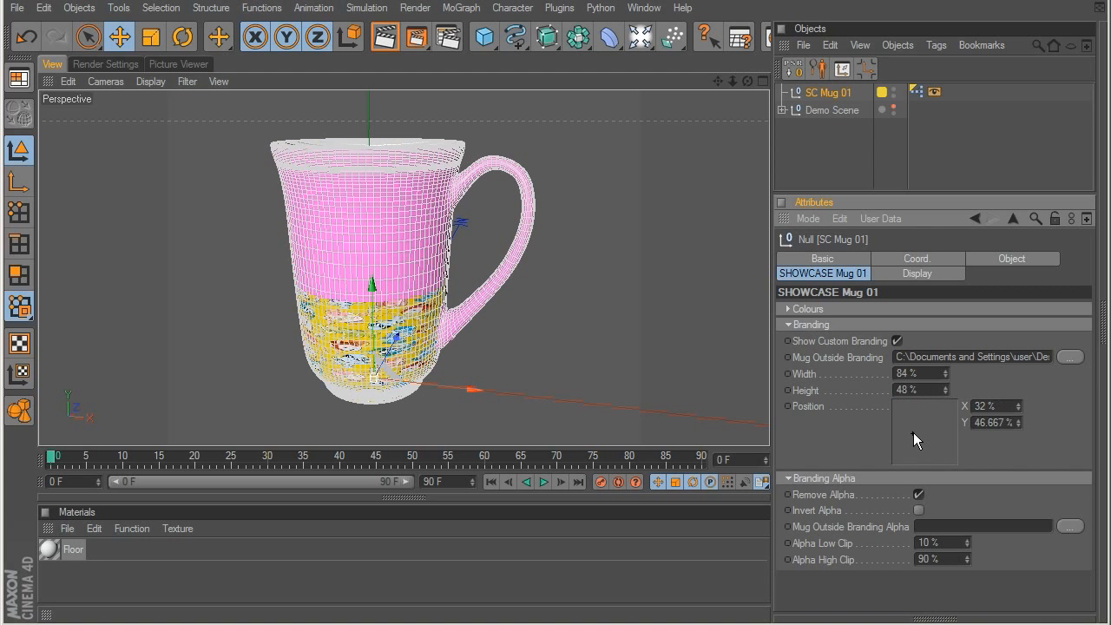
key("ctrl+z")
key("ctrl+z")
key("ctrl+z")
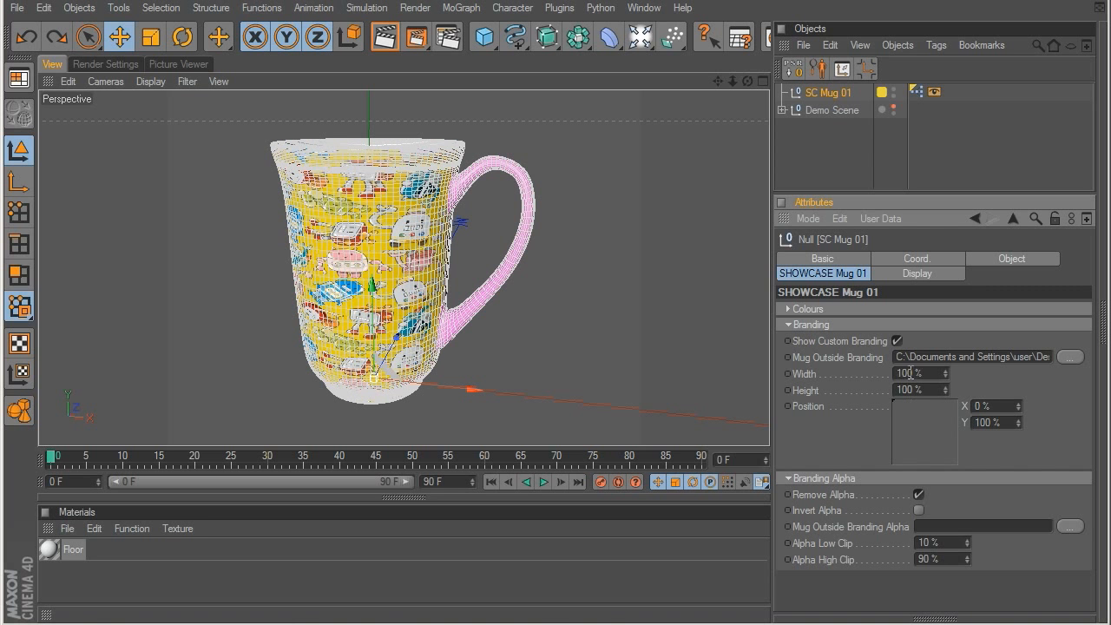
Step: Examine the branded mug and review its Colours settings alongside the branding options
left_click(699, 224)
left_click_drag(699, 224, 635, 255, "alt")
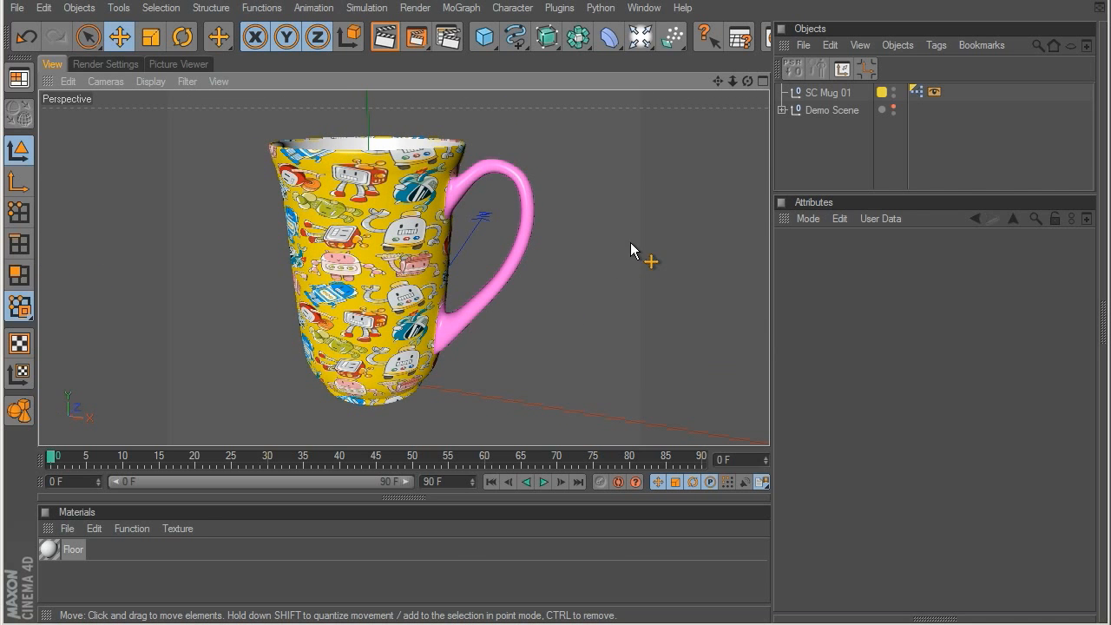
left_click(816, 93)
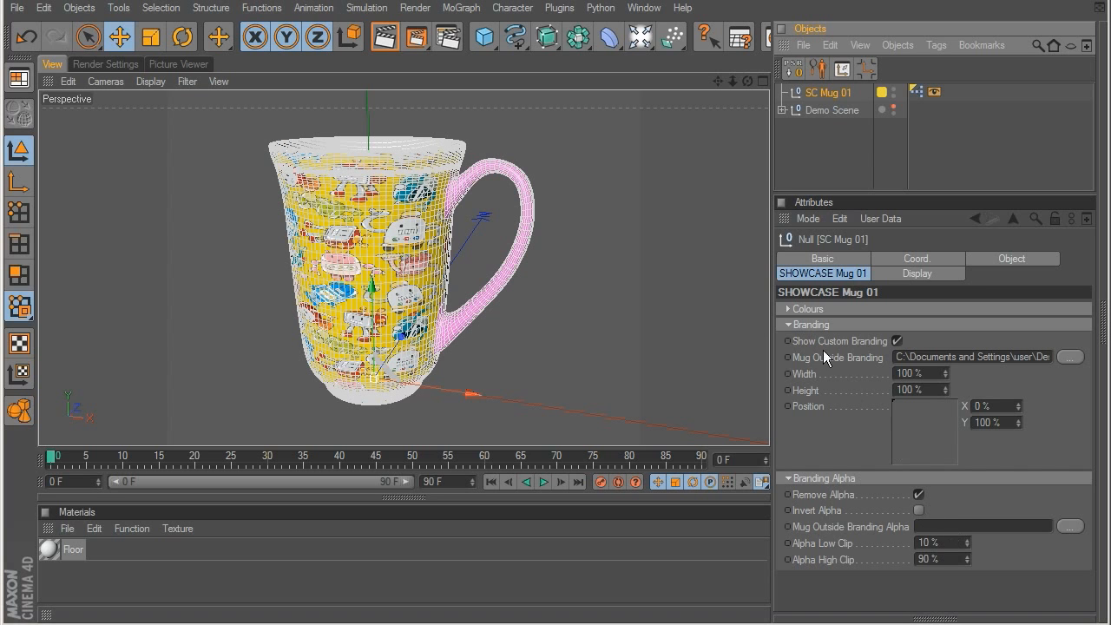
left_click(790, 309)
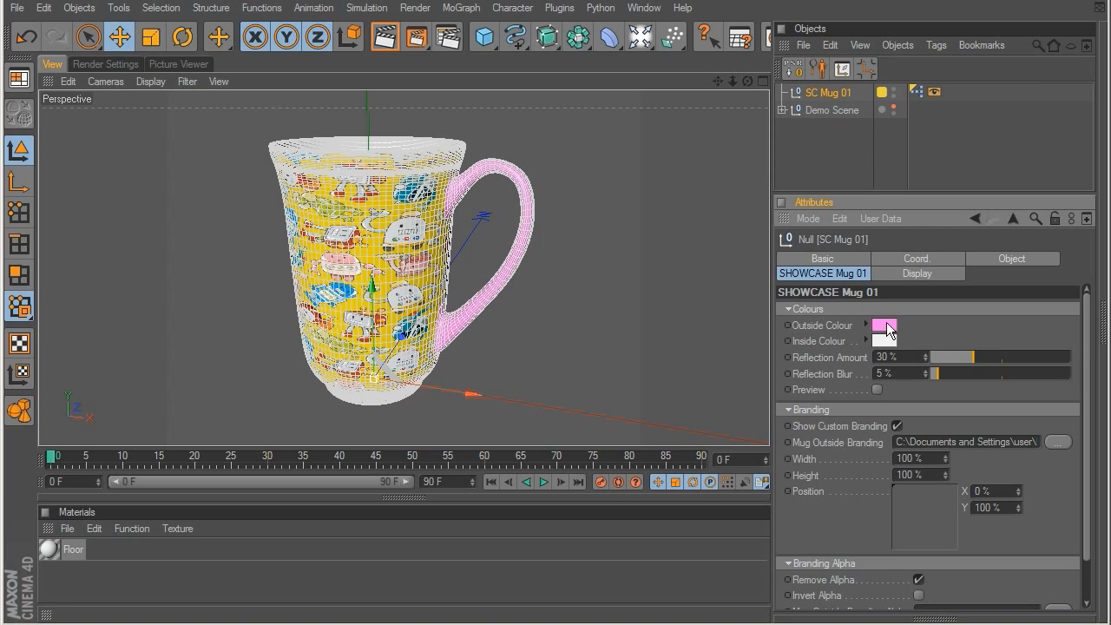
left_click(788, 309)
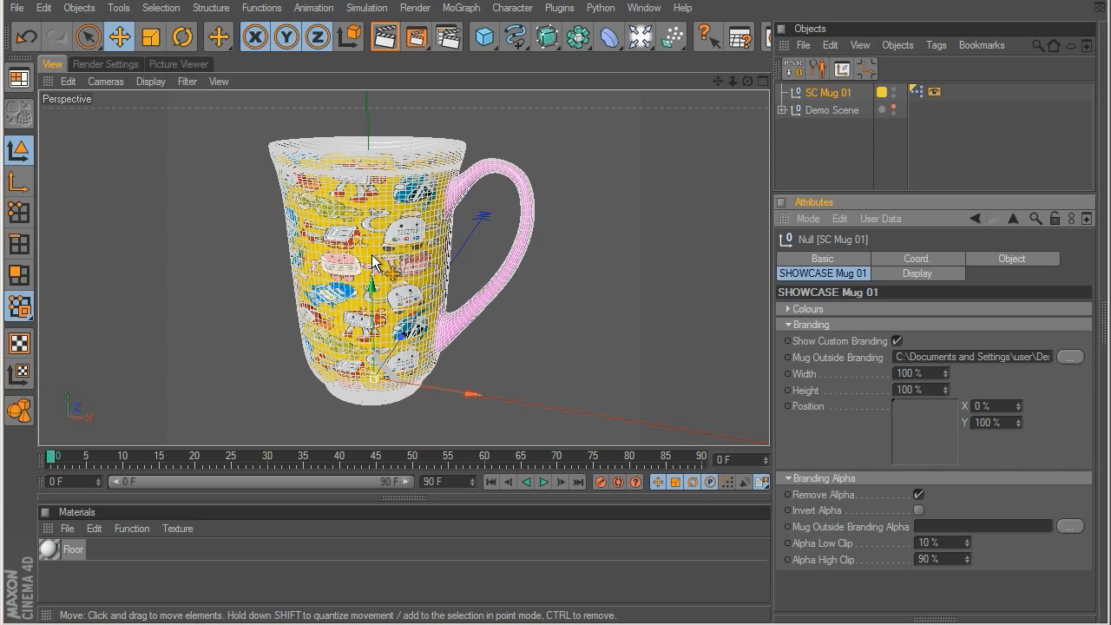
left_click(840, 136)
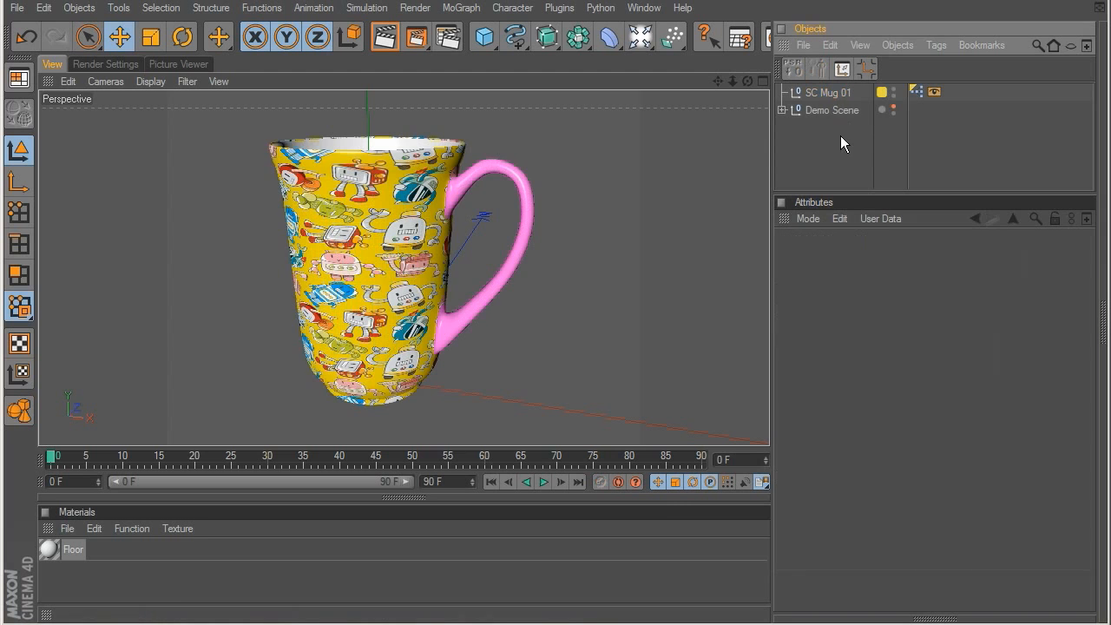
Step: Preview the SC Mug 02 and SC Mug 03 presets in the Mugs folder, and move the Content Browser out of the way
left_click_drag(583, 623, 545, 137)
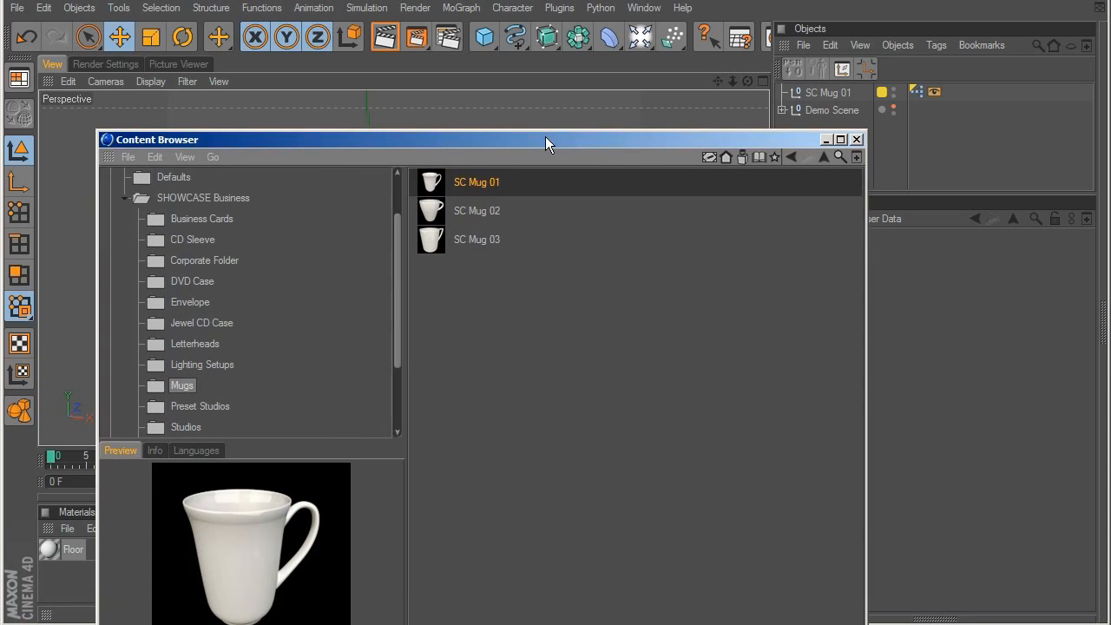
left_click(481, 209)
left_click(486, 236)
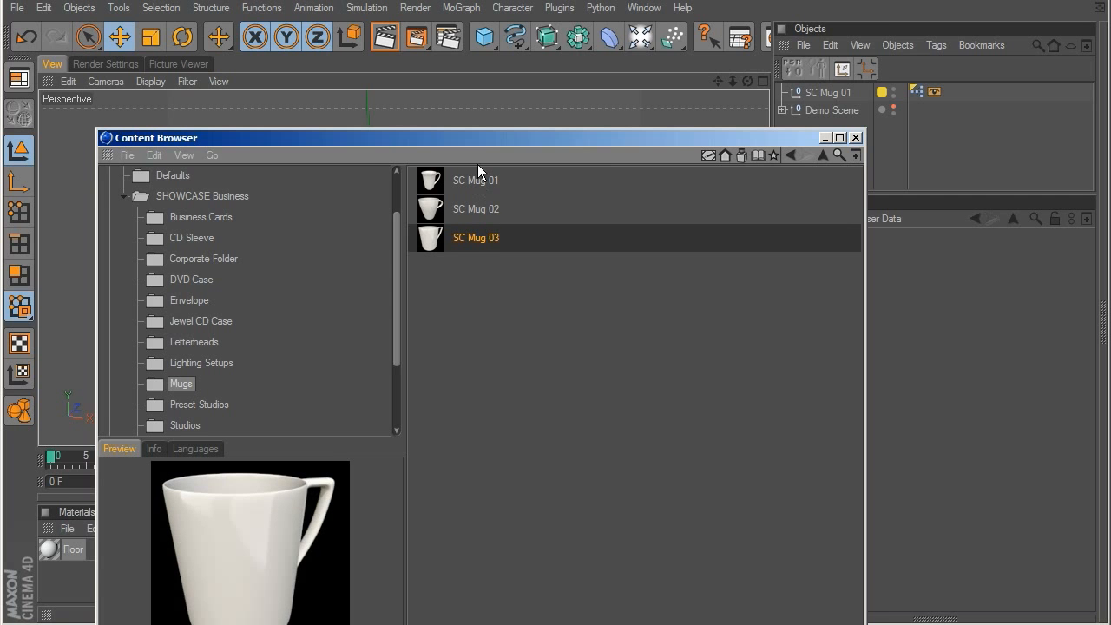
left_click_drag(480, 134, 494, 624)
left_click(491, 100)
left_click(491, 80)
double_click(491, 80)
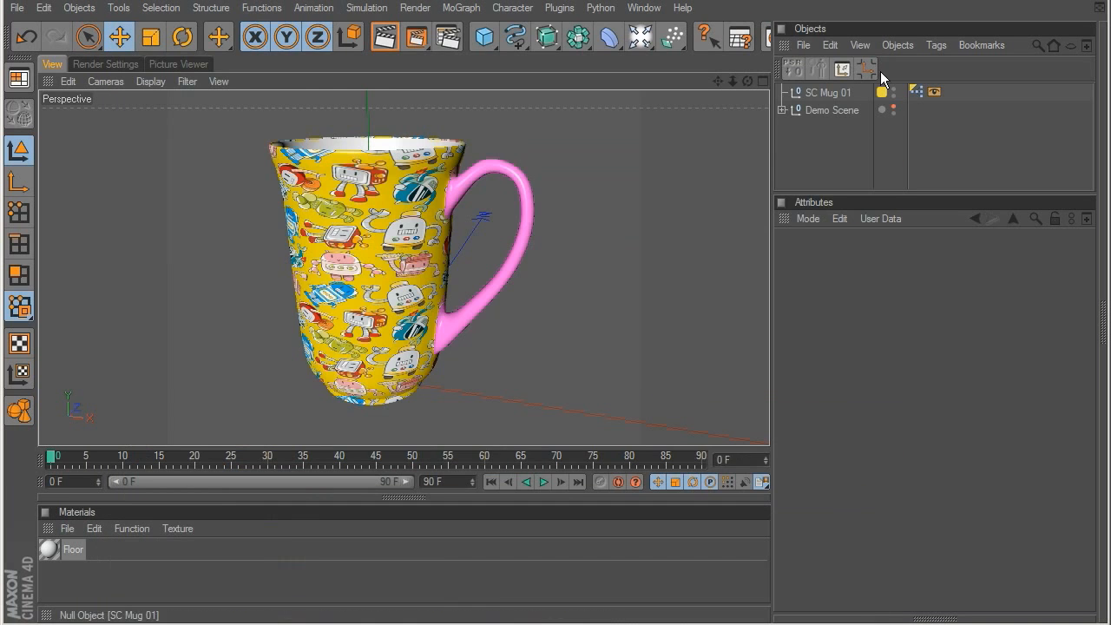
Step: Delete SC Mug 01 from the scene
left_click(840, 126)
left_click(832, 92)
key("Delete")
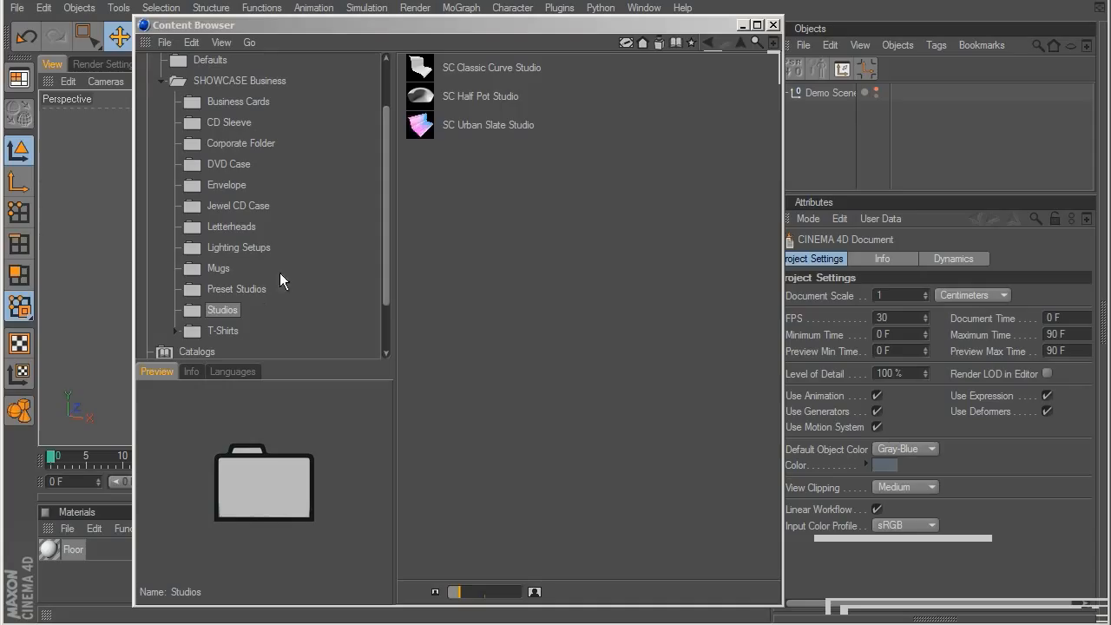
Step: Preview the SC Classic Curve Studio, SC Half Pot Studio and SC Urban Slate Studio presets in the Studios folder
left_click(483, 71)
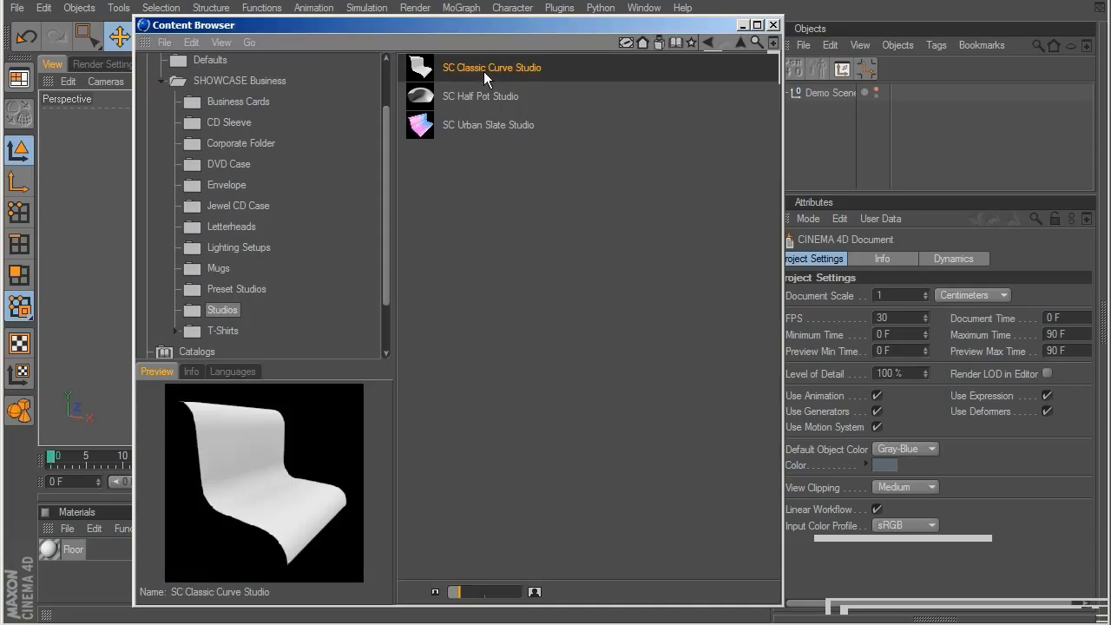
left_click(482, 95)
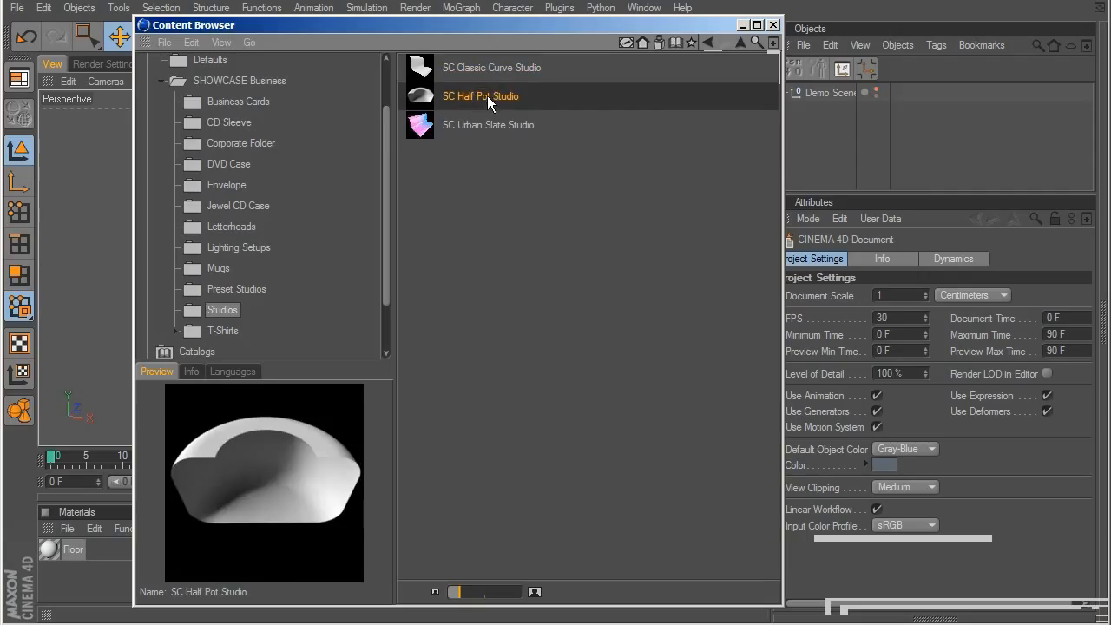
left_click(479, 125)
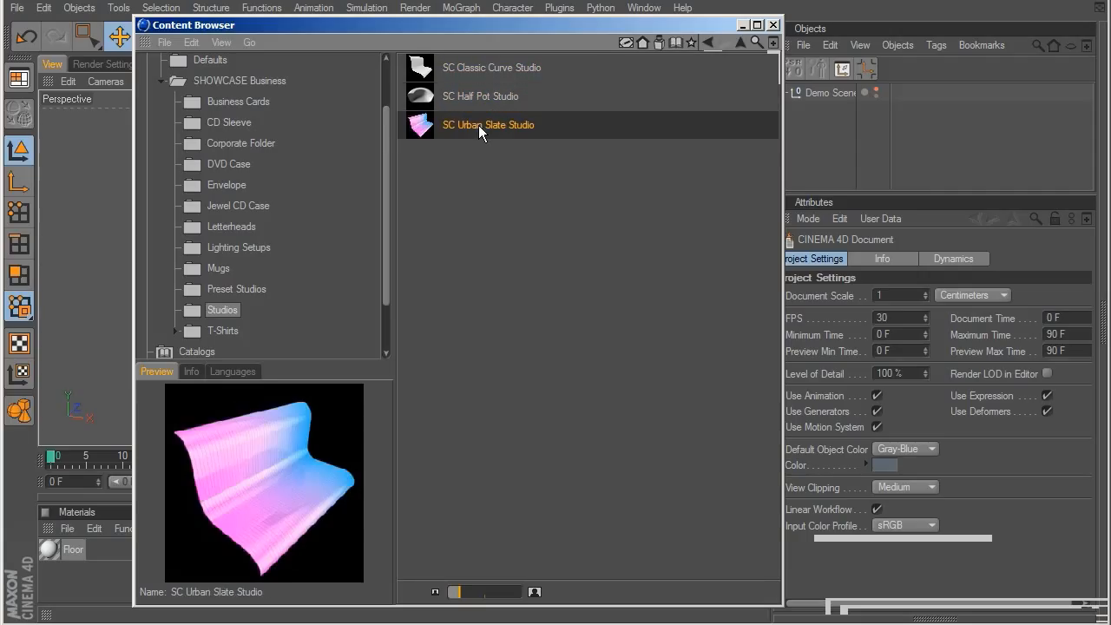
Step: Load the SC Classic Curve Studio preset into the scene and move the Content Browser out of the way
double_click(479, 62)
left_click_drag(482, 28, 460, 624)
scroll(455, 235, "down", 10)
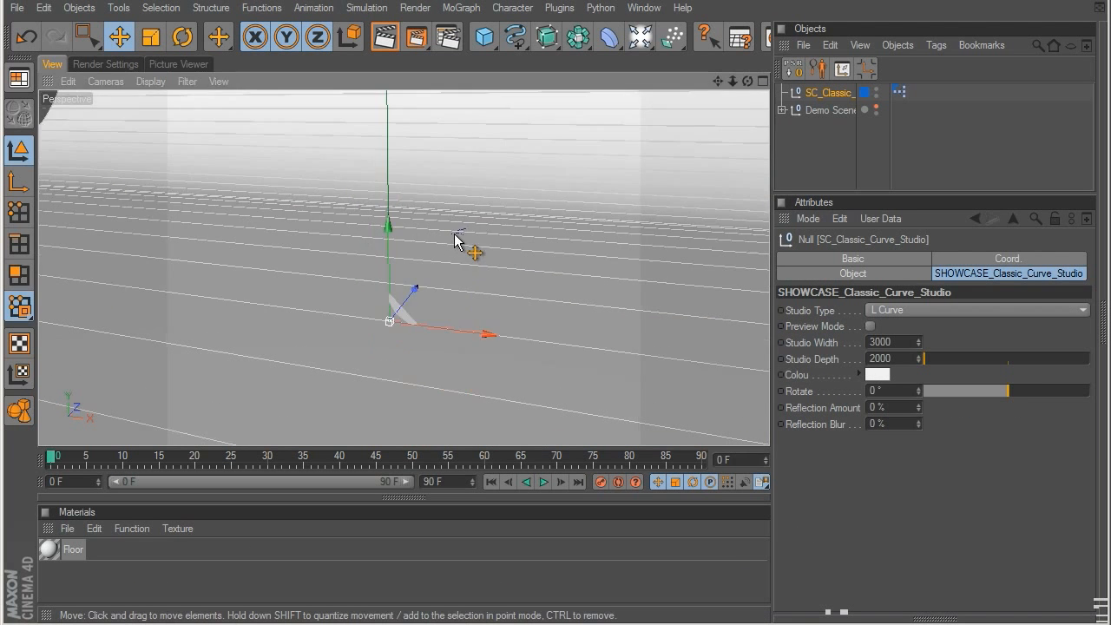
scroll(455, 234, "down", 3)
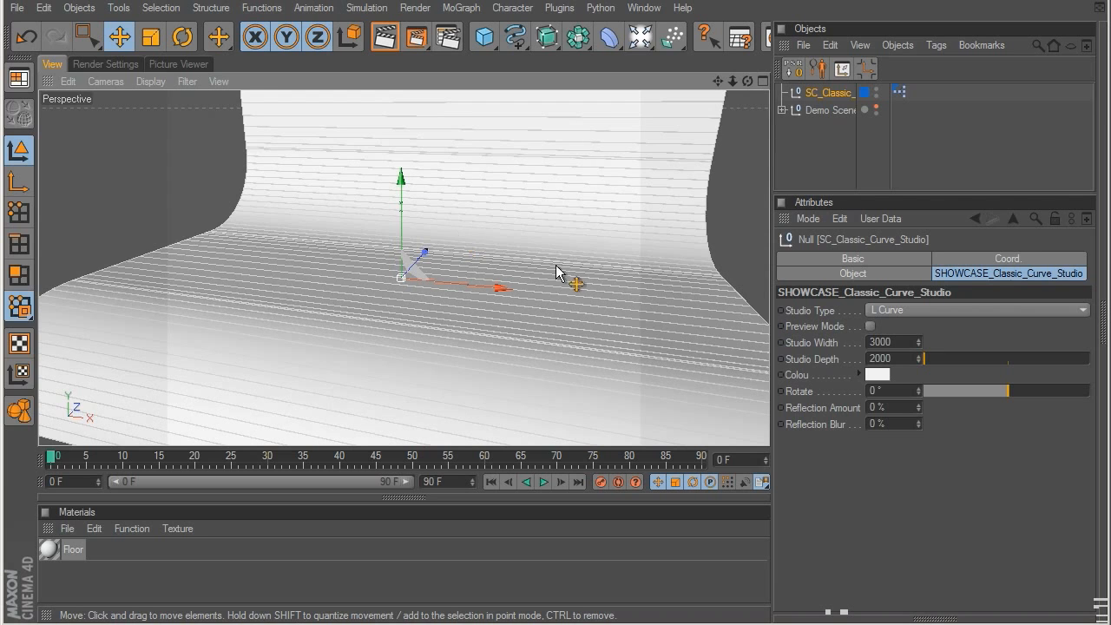
scroll(434, 252, "down", 3)
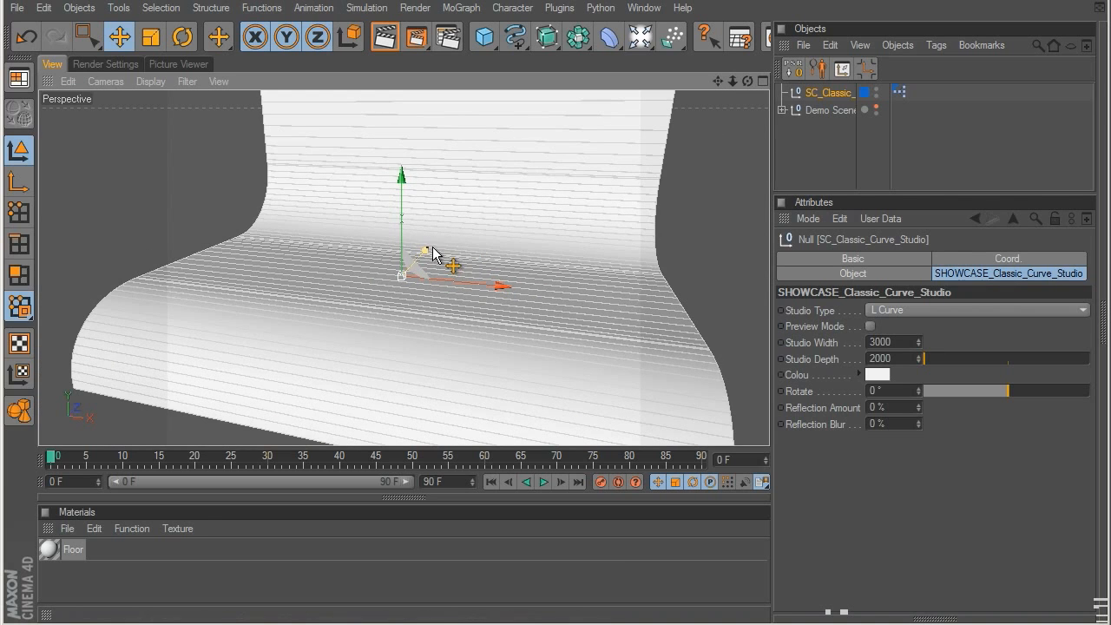
left_click_drag(284, 254, 1085, 205, "alt")
left_click_drag(1002, 227, 521, 228, "alt")
left_click_drag(459, 203, 524, 288, "alt")
left_click_drag(357, 281, 521, 243, "alt")
middle_click_drag(521, 236, 542, 216, "alt")
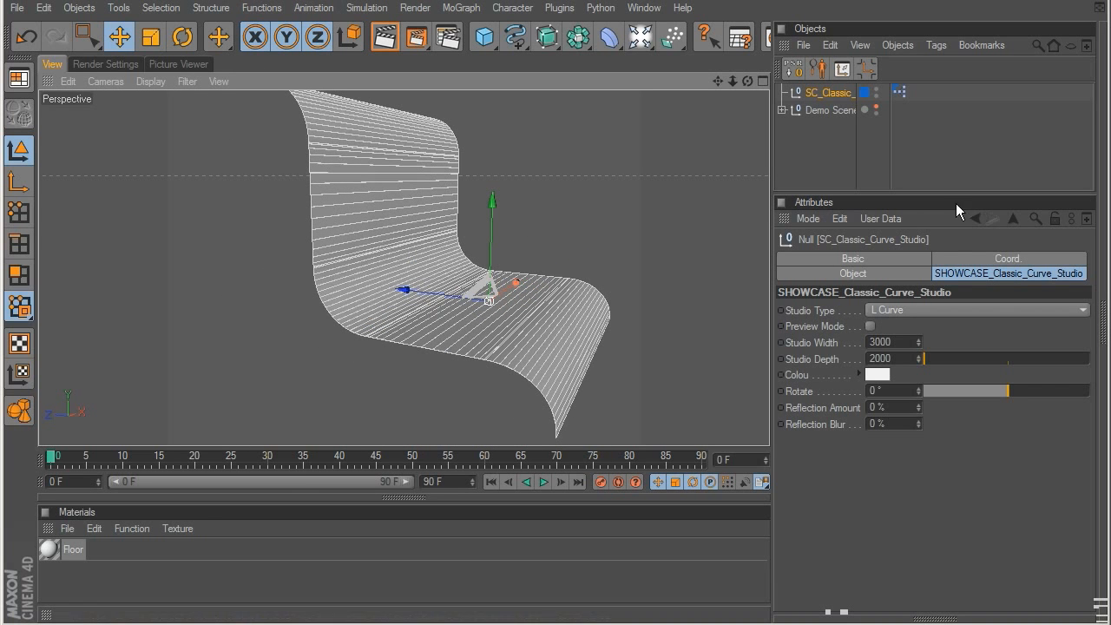
Step: Try the C Curve and U Curve studio types on the classic curve studio
left_click(903, 313)
left_click(908, 342)
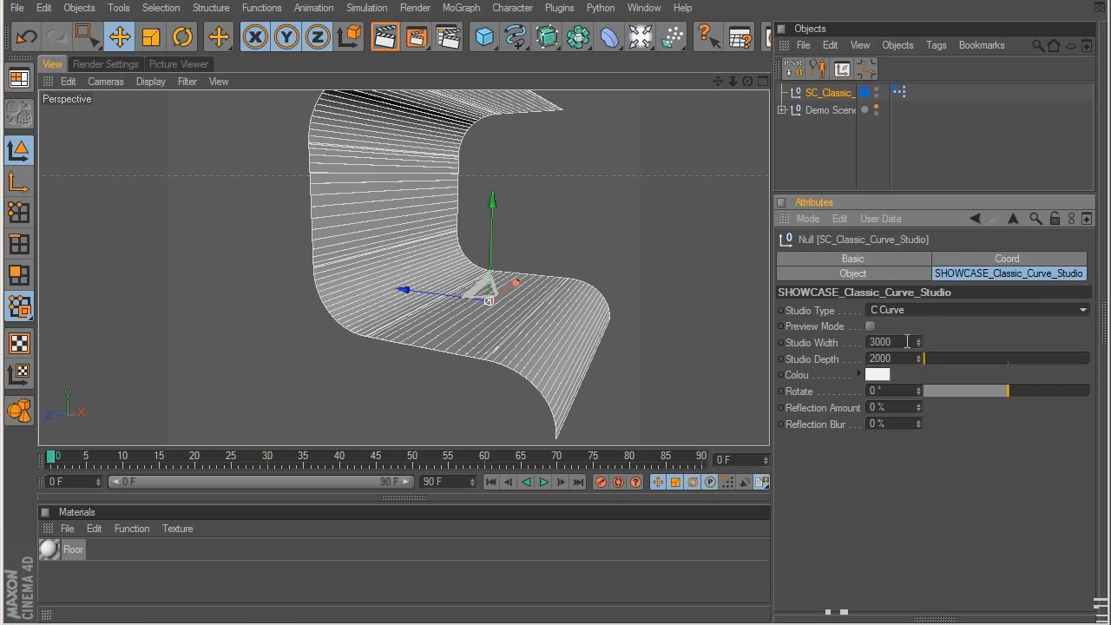
left_click(926, 310)
left_click(921, 352)
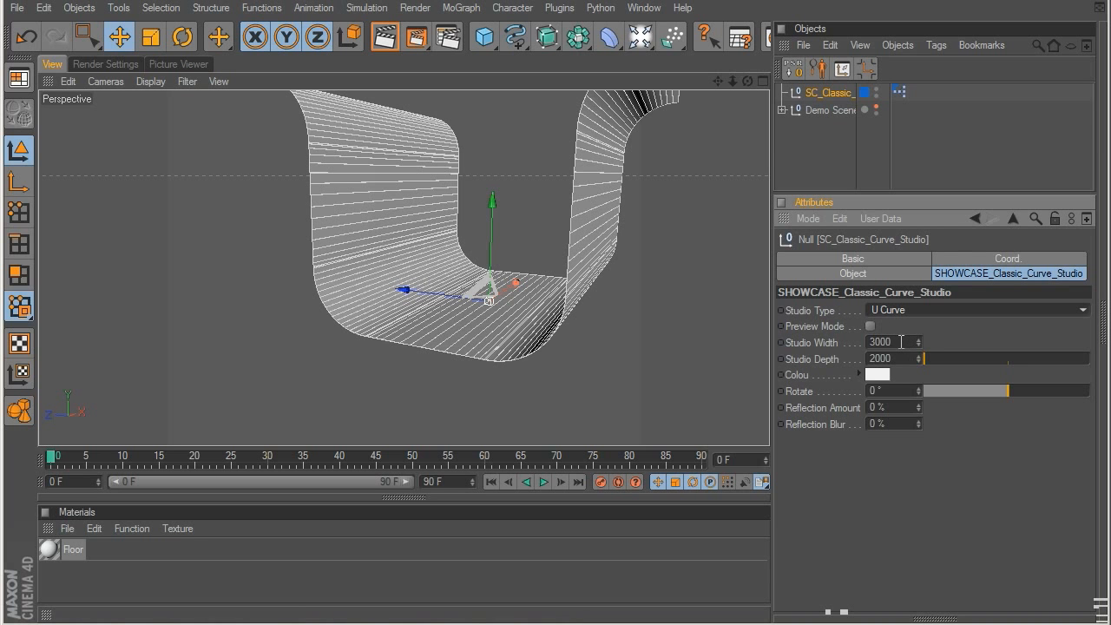
Step: Toggle Preview Mode on and off for the U Curve studio, and try a different studio width before undoing it
left_click(870, 327)
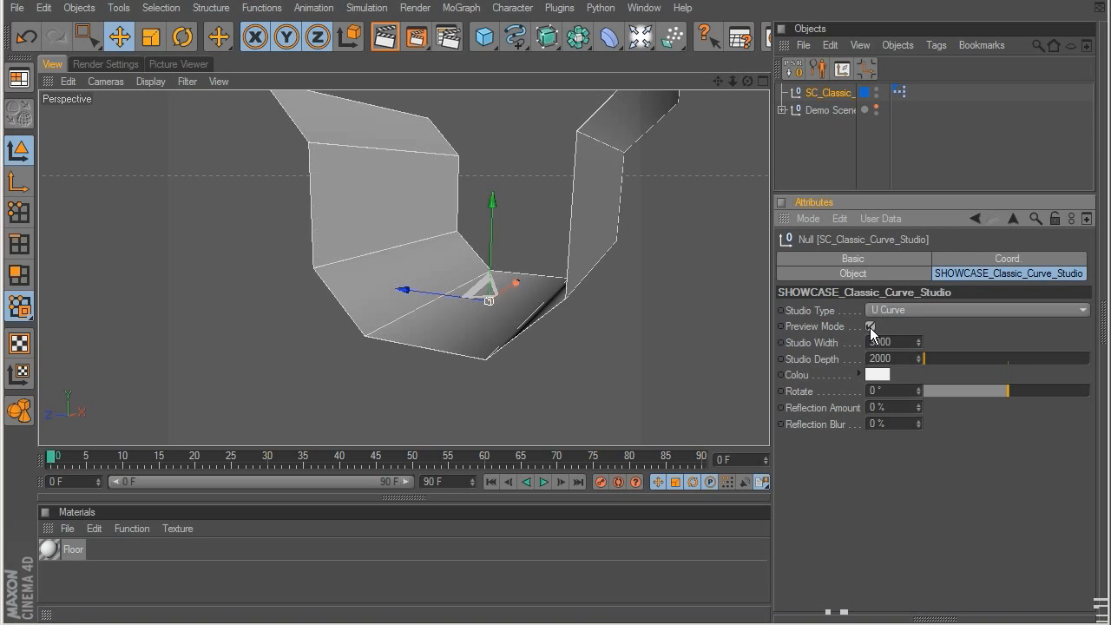
left_click_drag(570, 322, 491, 320, "alt")
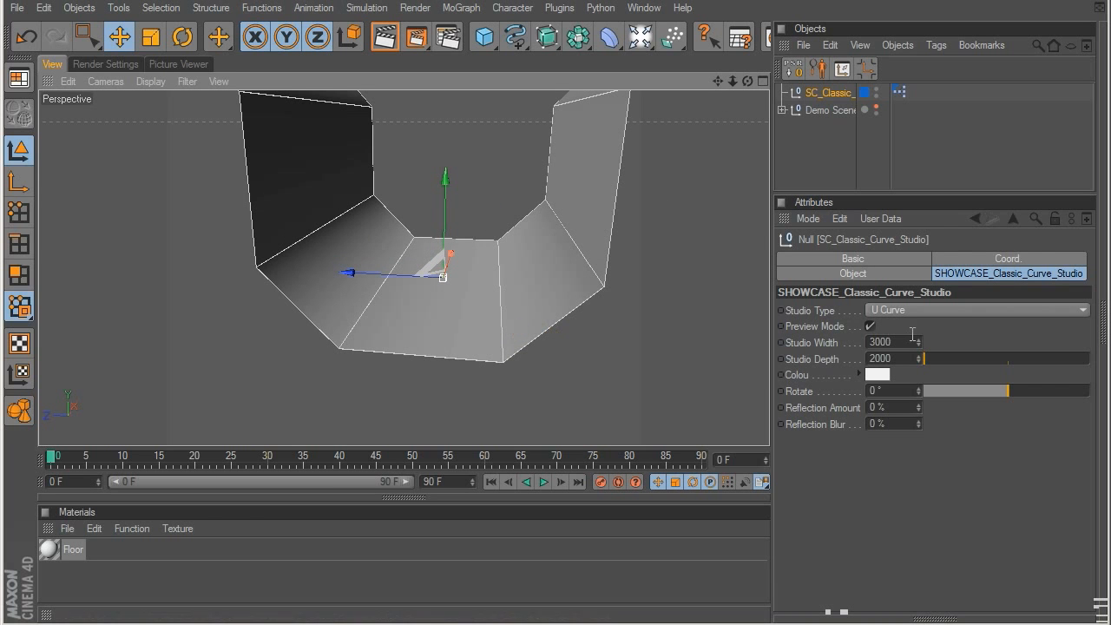
left_click(872, 325)
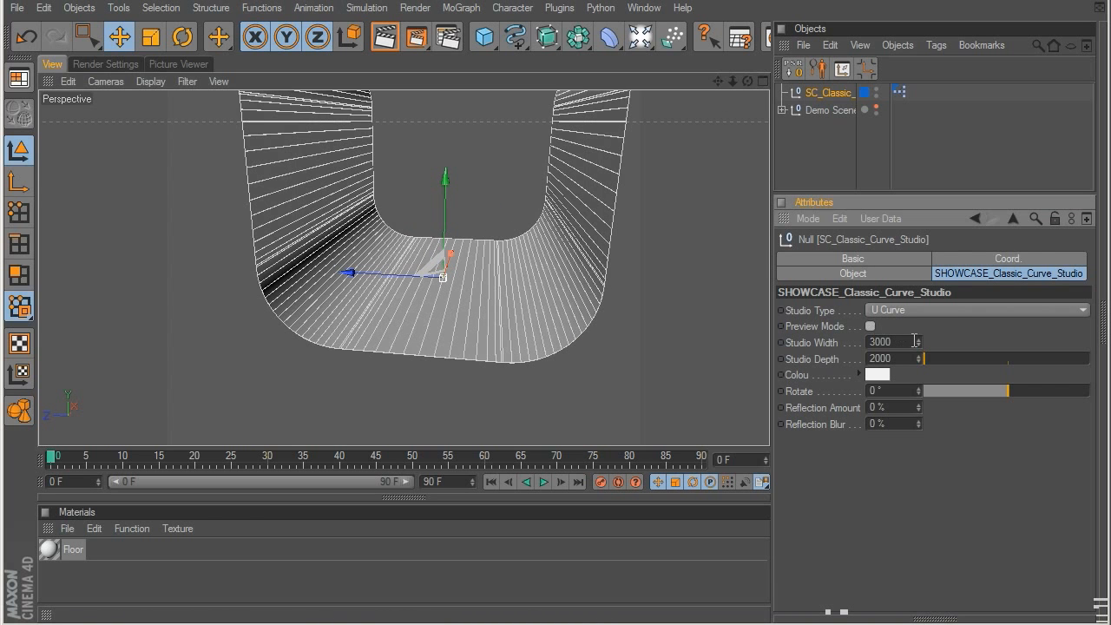
left_click_drag(919, 342, 985, 2)
key("ctrl+z")
Step: Set the classic curve studio's type to L Curve and its studio depth to 3363
left_click_drag(922, 361, 955, 360)
left_click(932, 309)
left_click(933, 327)
left_click(1011, 357)
key("ctrl+z")
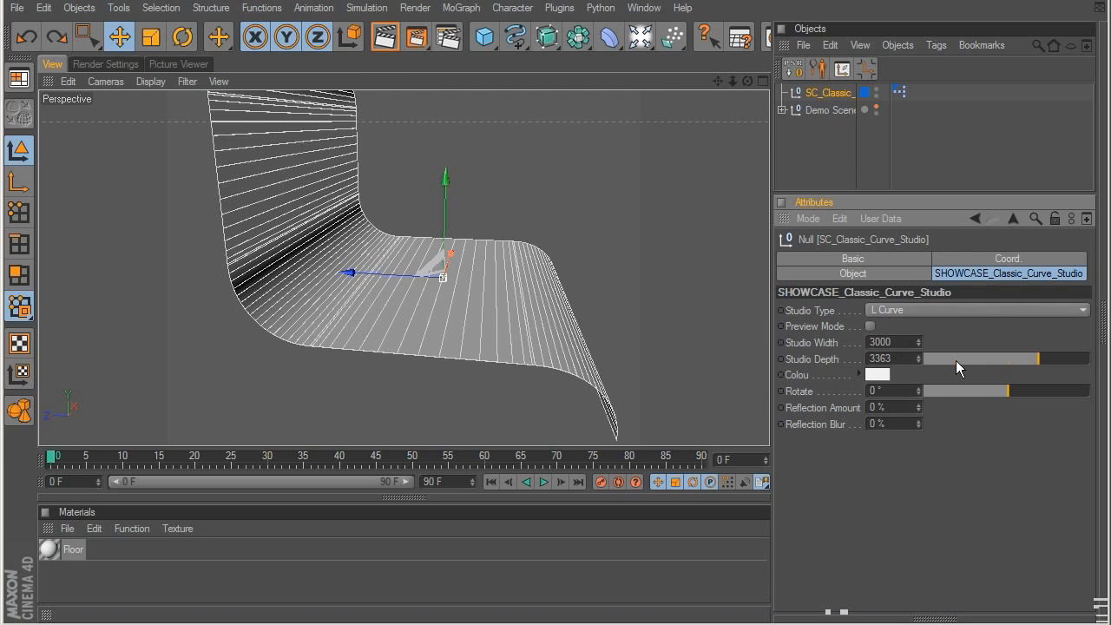
Step: Change the classic curve studio's colour to green and deselect it to inspect the surface
left_click(871, 375)
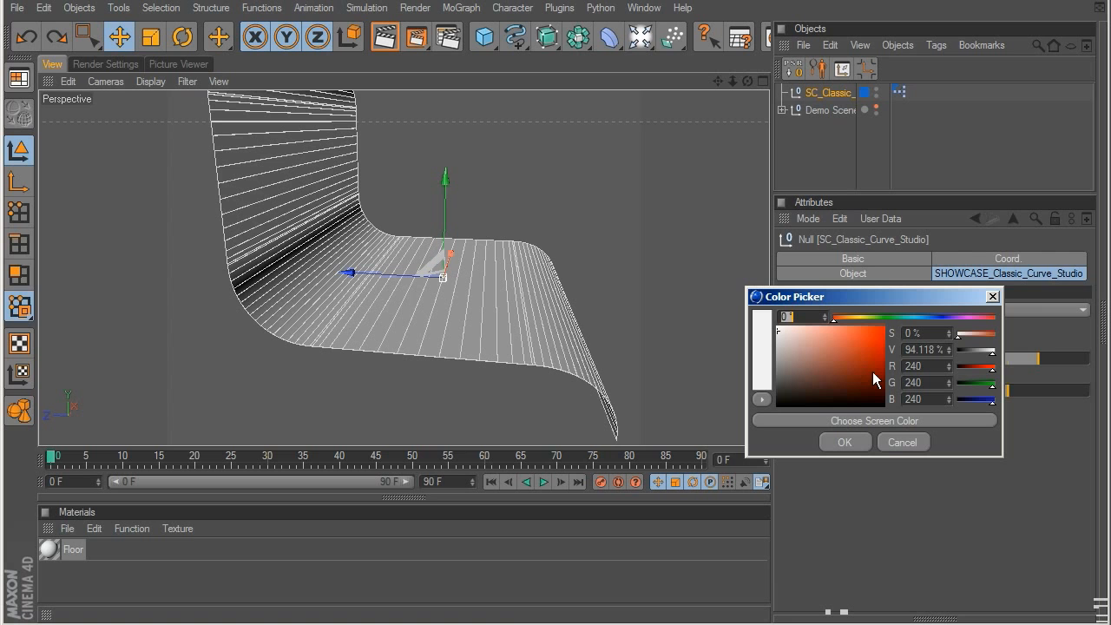
left_click_drag(859, 317, 883, 324)
left_click(843, 445)
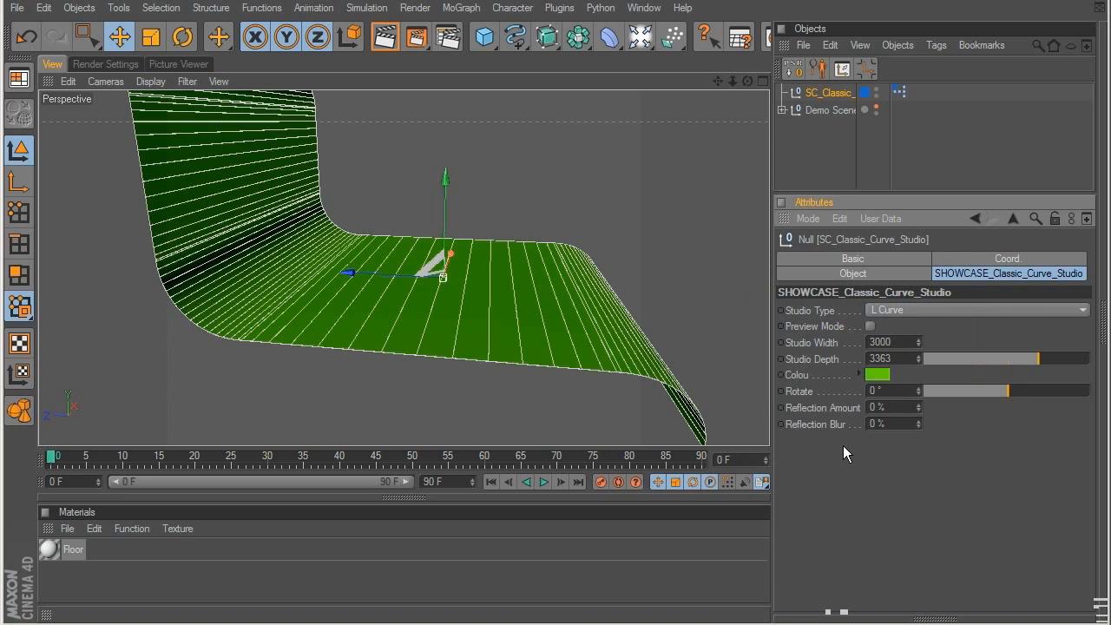
left_click(864, 138)
left_click_drag(685, 230, 358, 240, "alt")
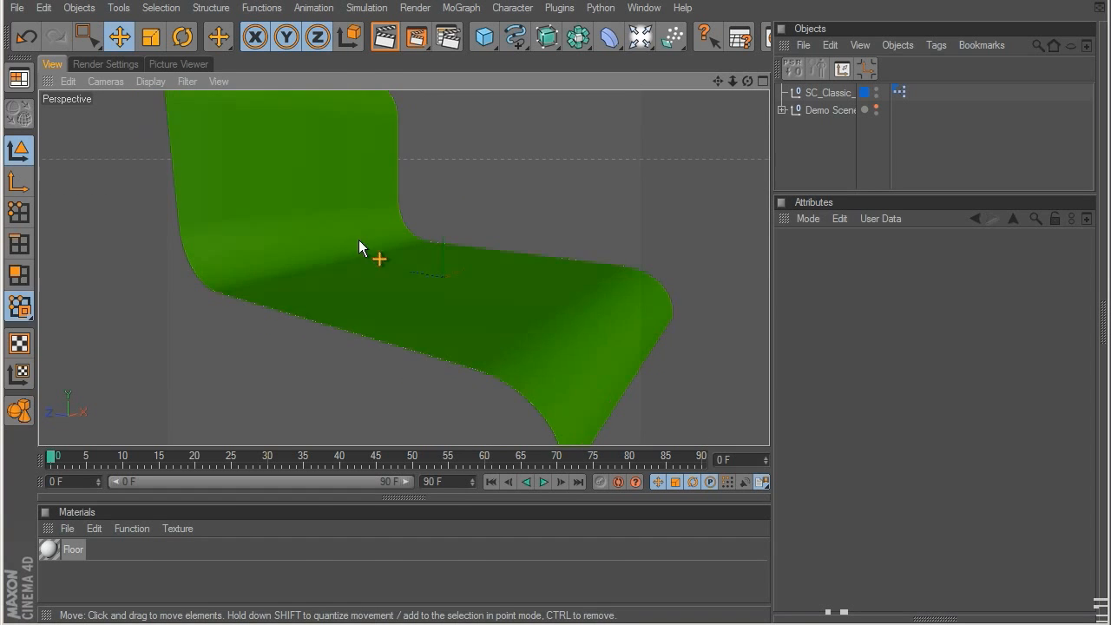
Step: Reselect the classic curve studio, try a different Rotate value and undo it, and check the reflection settings
left_click(821, 92)
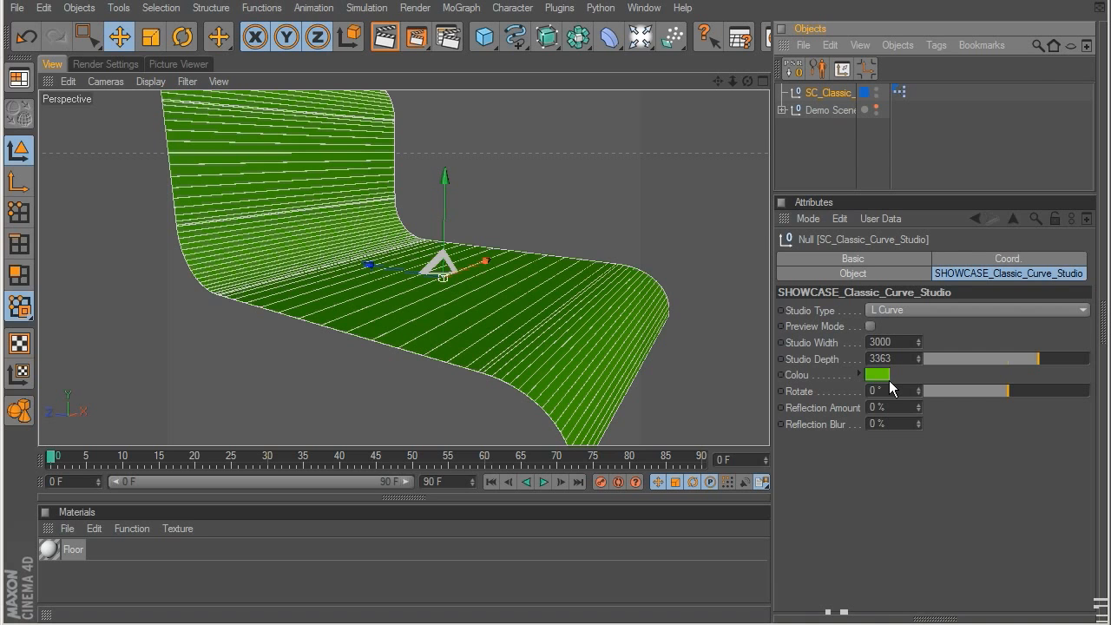
mouse_move(998, 391)
left_mouse_down()
mouse_move(925, 396)
mouse_move(1037, 396)
mouse_move(955, 399)
mouse_move(991, 401)
mouse_move(981, 397)
left_mouse_up()
key("ctrl+z")
left_click(892, 407)
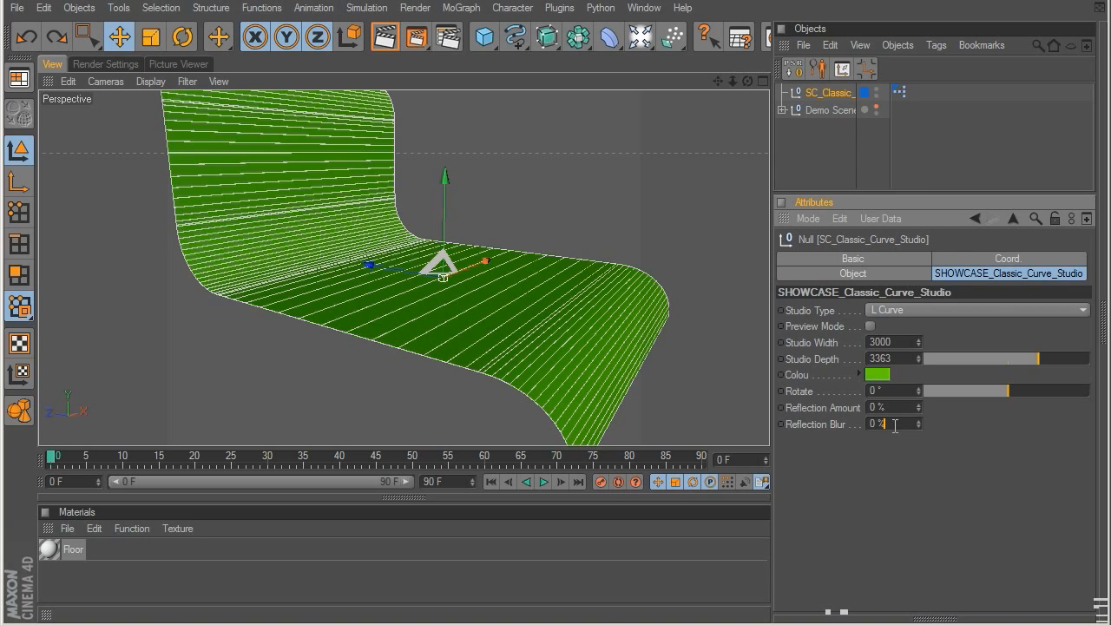
Step: Replace the classic curve studio in the scene with the SC Half Pot Studio preset
left_click(832, 93)
key("Delete")
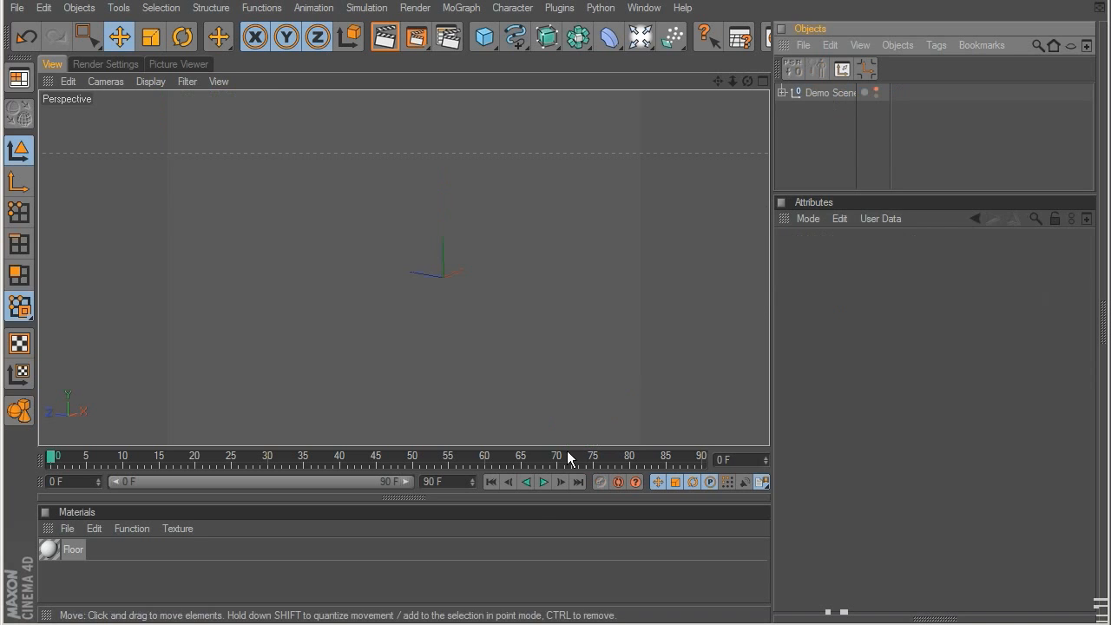
key("shift+F8")
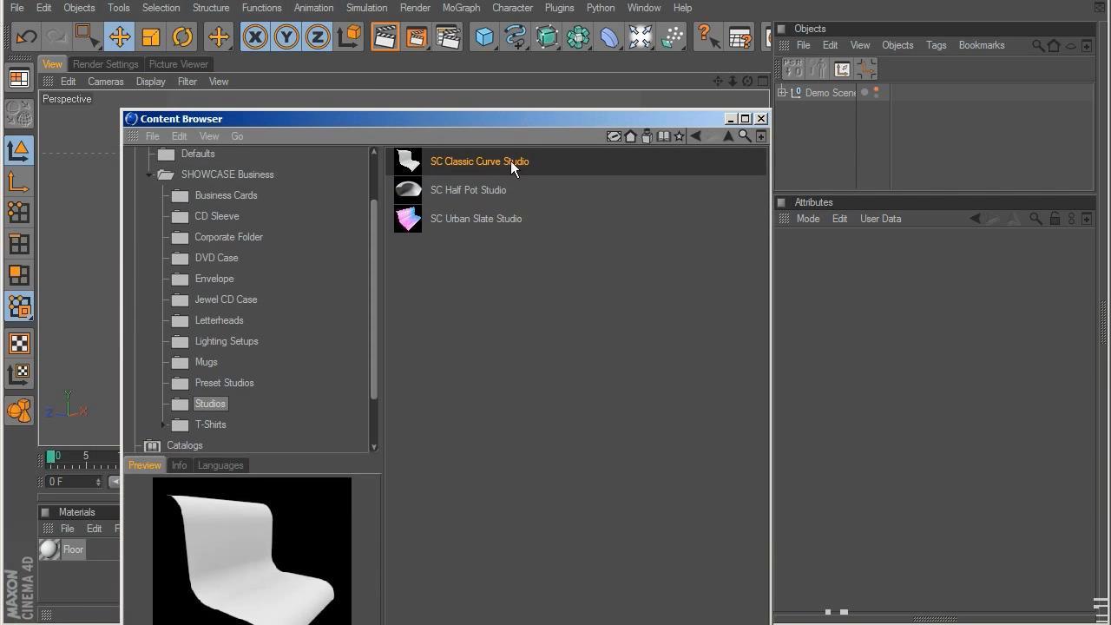
double_click(497, 189)
left_click_drag(550, 124, 538, 623)
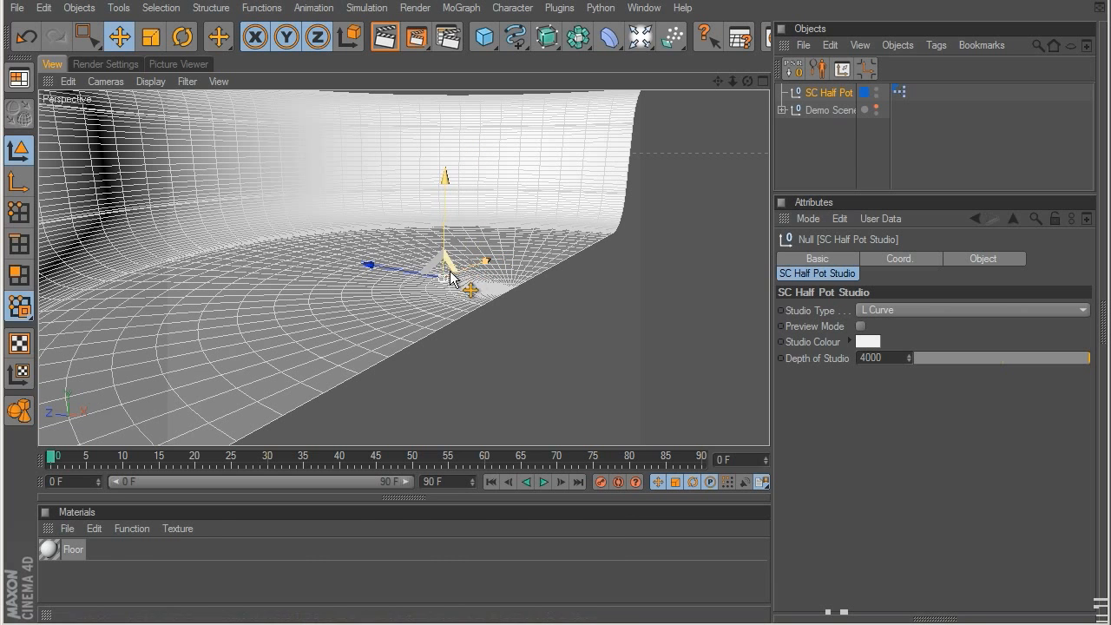
Step: Inspect the half pot studio and try a depth of 3162
scroll(488, 285, "up", 8)
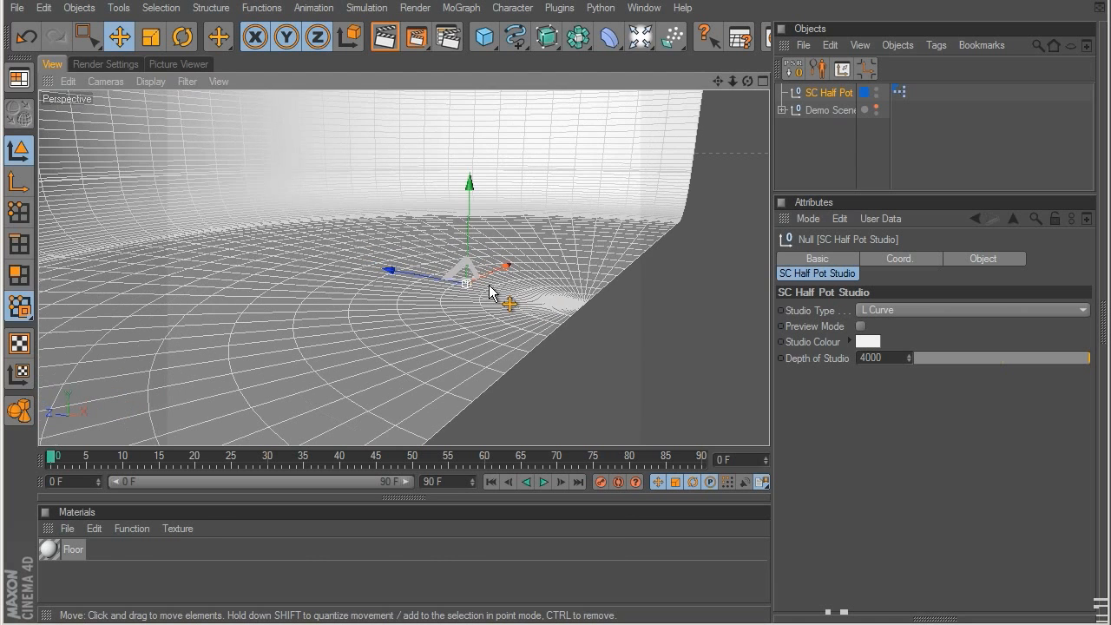
left_click_drag(512, 298, 416, 233, "alt")
scroll(414, 234, "down", 8)
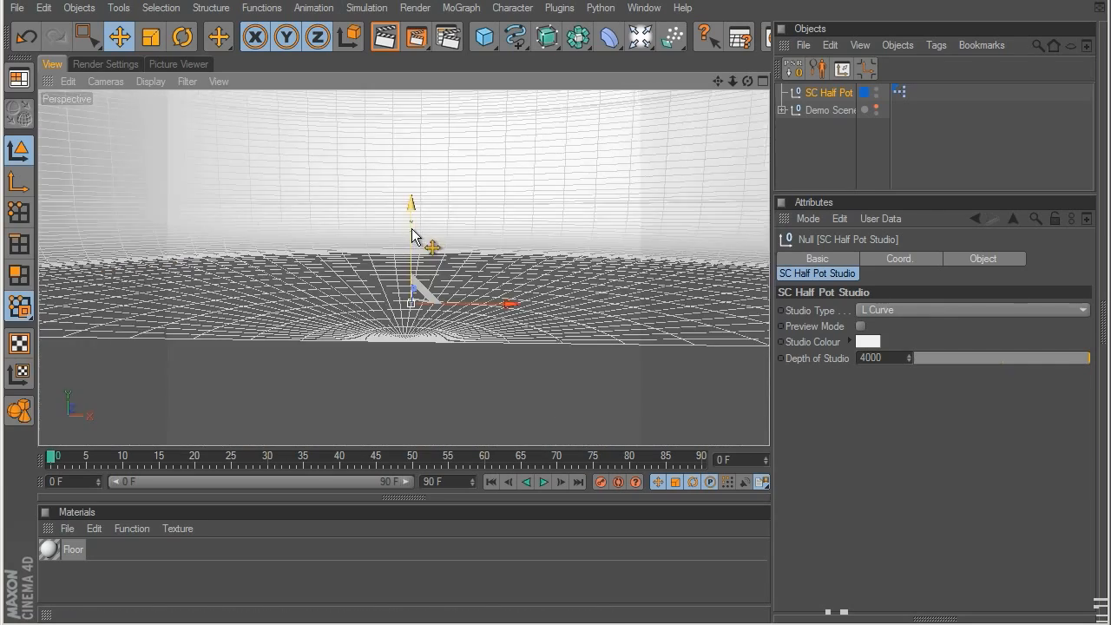
middle_click_drag(364, 230, 462, 287, "alt")
left_click_drag(408, 267, 546, 274, "alt")
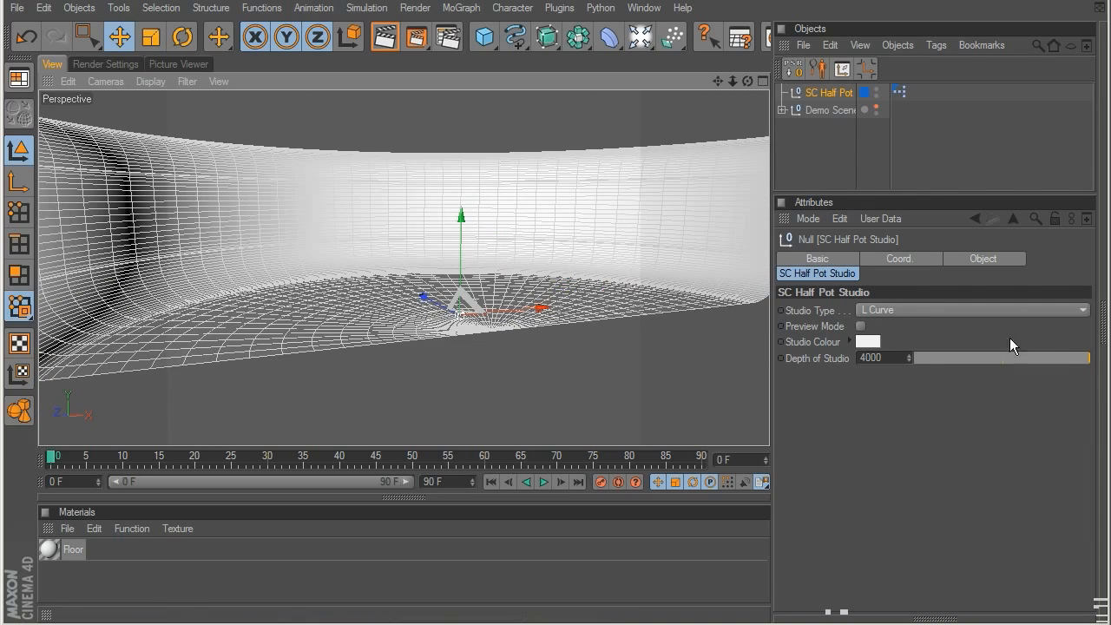
left_click_drag(1091, 363, 1017, 362)
right_click_drag(555, 269, 270, 230, "alt")
left_click_drag(270, 230, 832, 297, "alt")
Step: Try the C Curve type on the half pot studio and switch it back to L Curve
left_click(884, 311)
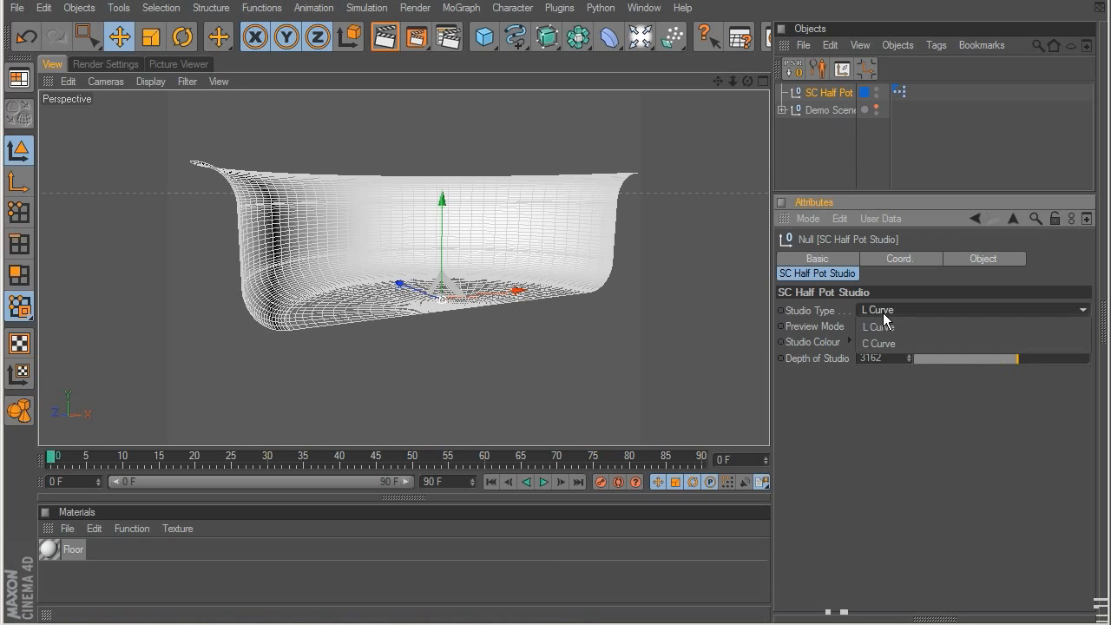
left_click(877, 342)
left_click_drag(555, 304, 487, 147, "alt")
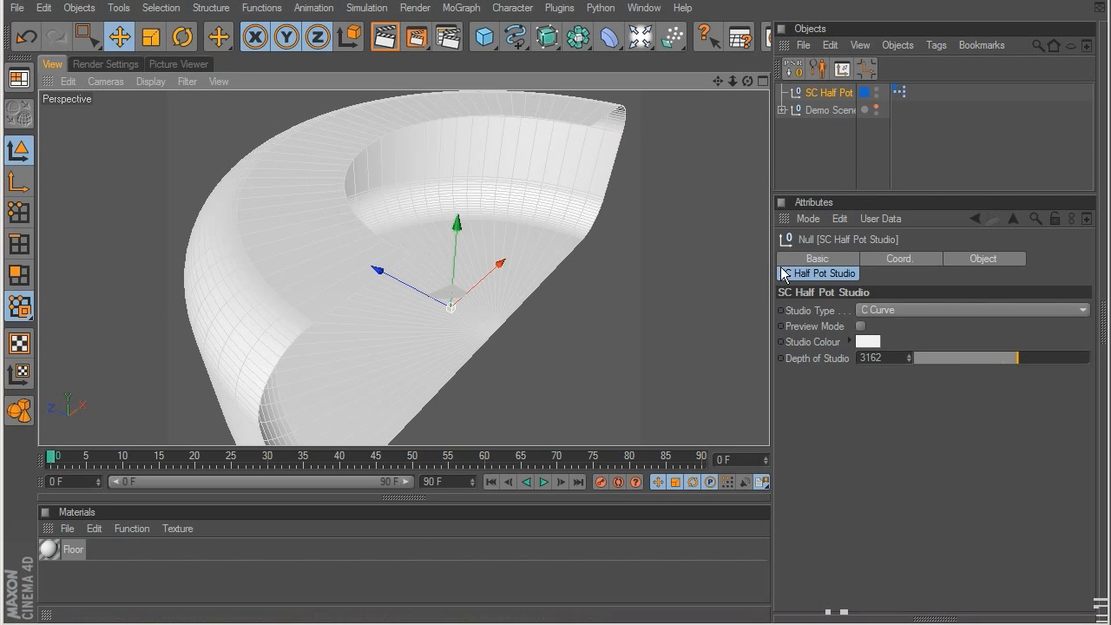
left_click(882, 311)
left_click(882, 327)
left_click_drag(738, 354, 254, 140, "alt")
Step: Turn on Preview Mode for the half pot studio, inspect the simplified mesh, and turn it off again
left_click(861, 326)
left_click_drag(328, 287, 251, 306, "alt")
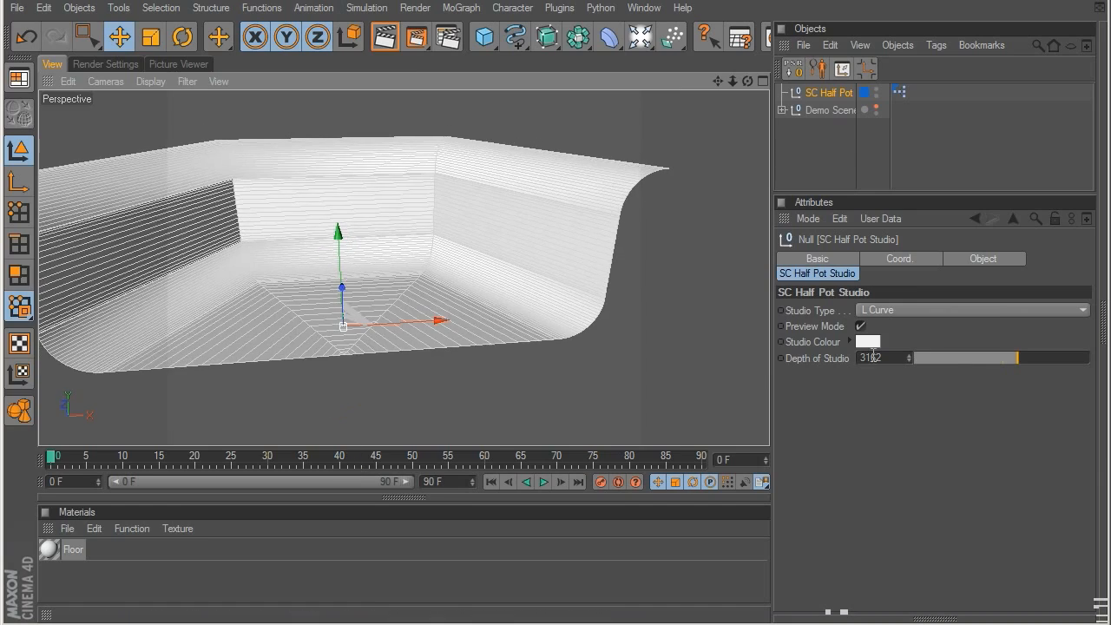
left_click(861, 326)
Step: Set the half pot studio's colour to red (RGB 255, 0, 0) and its depth to 4000
left_click(868, 340)
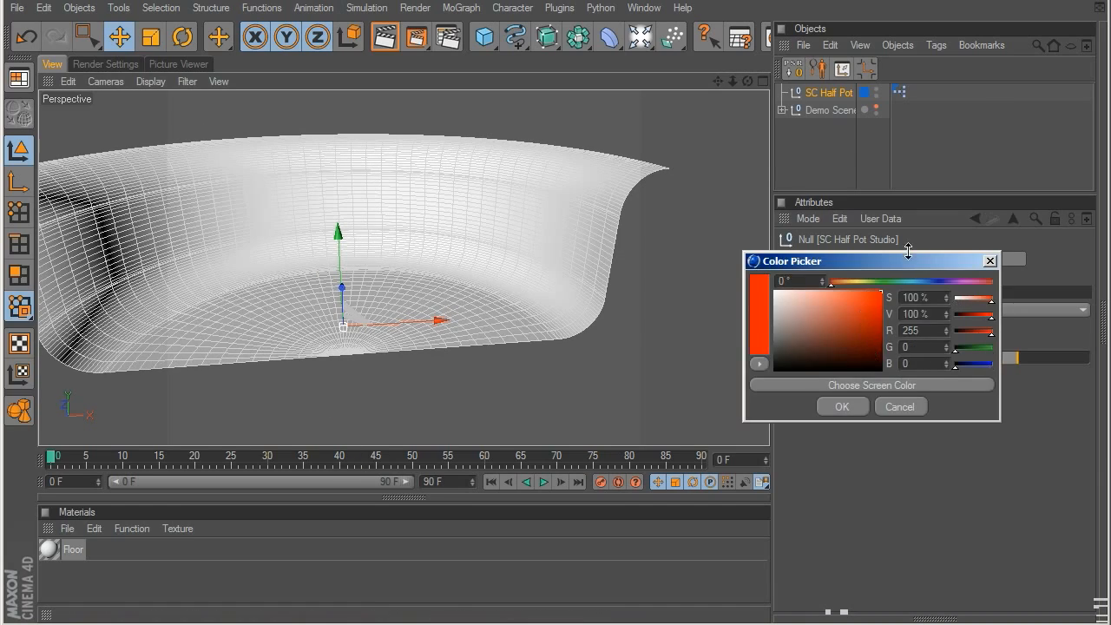
left_click(863, 406)
left_click_drag(1019, 356, 1065, 364)
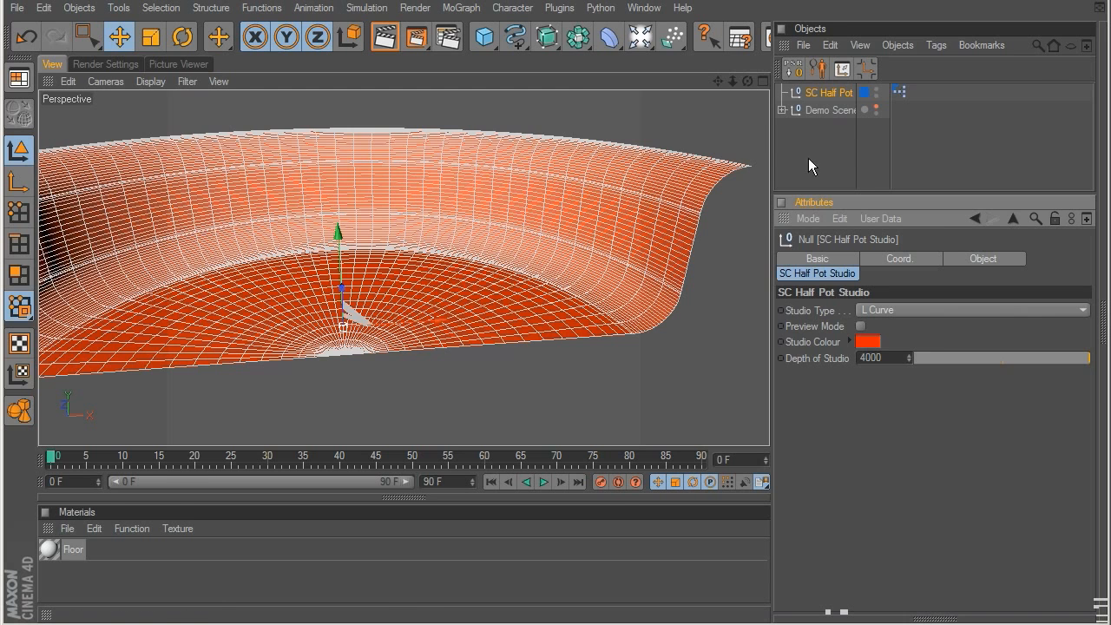
Step: Replace the half pot studio in the scene with the SC Urban Slate Studio preset
left_click(813, 96)
key("Delete")
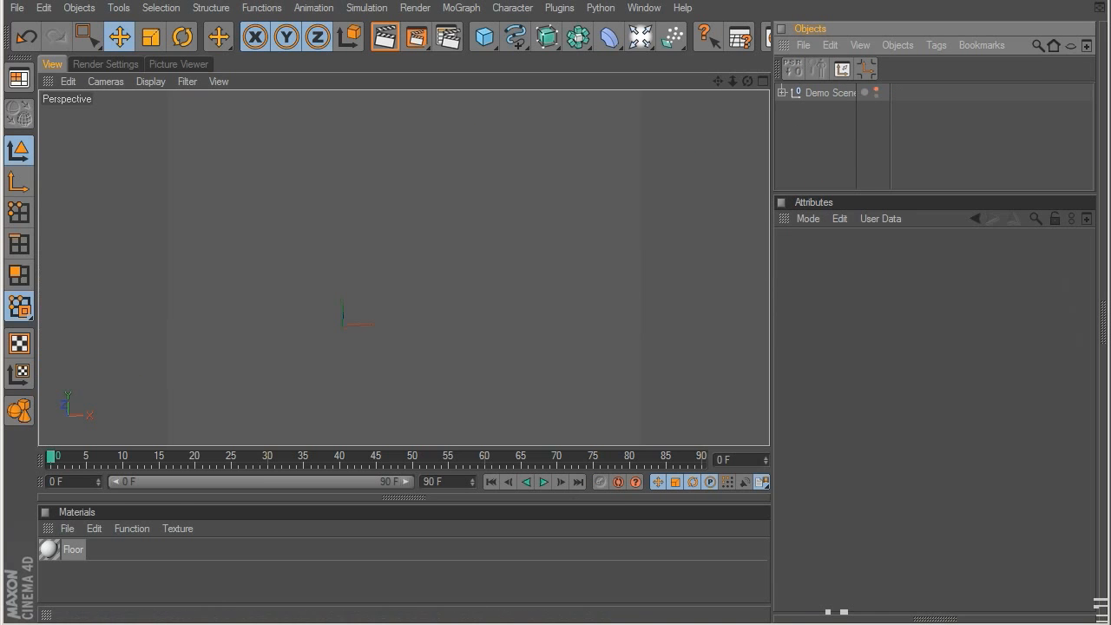
key("shift+F8")
double_click(451, 329)
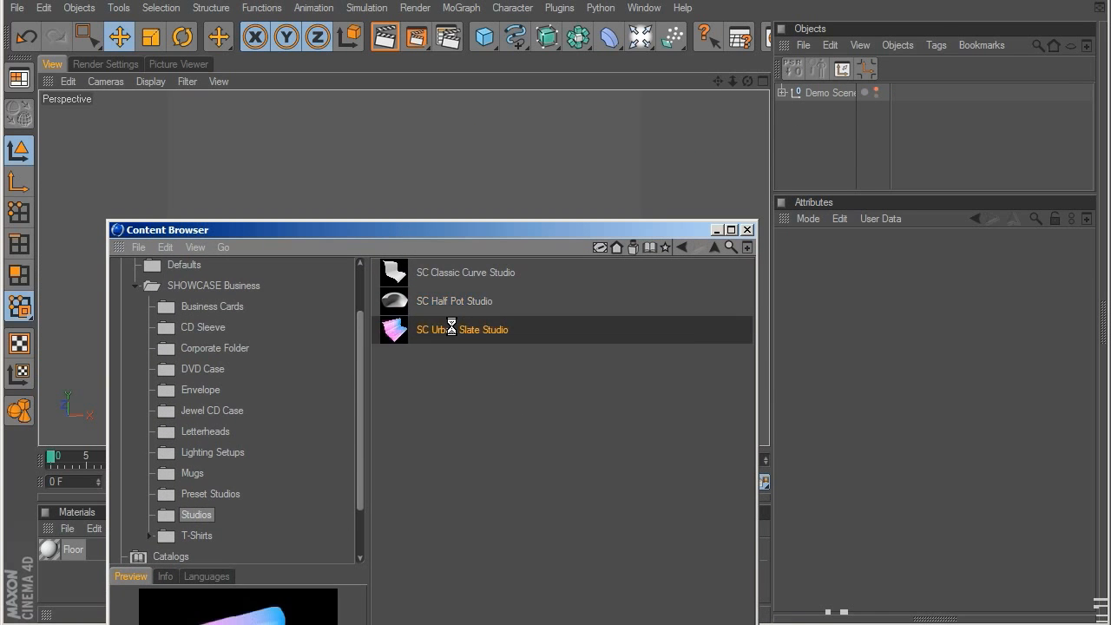
left_click_drag(532, 227, 528, 624)
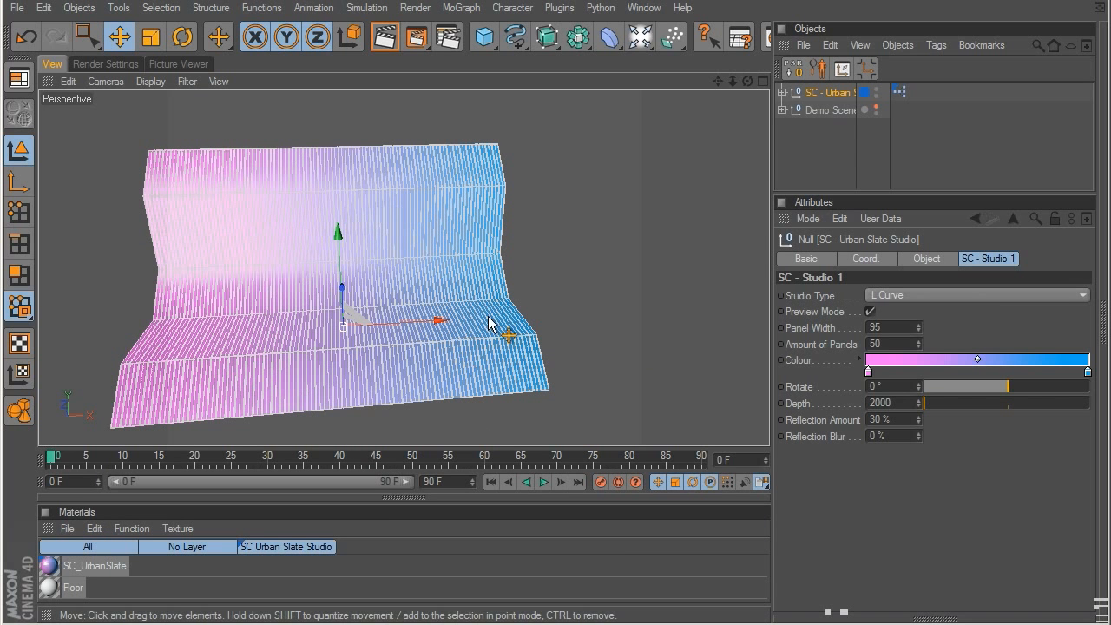
Step: Turn off Preview Mode for the urban slate studio, inspect its panels with the studio deselected, and reselect it
left_click_drag(432, 338, 585, 296, "alt")
scroll(585, 296, "up", 6)
middle_click_drag(584, 295, 460, 218, "alt")
left_click(871, 312)
left_click_drag(565, 322, 551, 275, "alt")
left_click(872, 158)
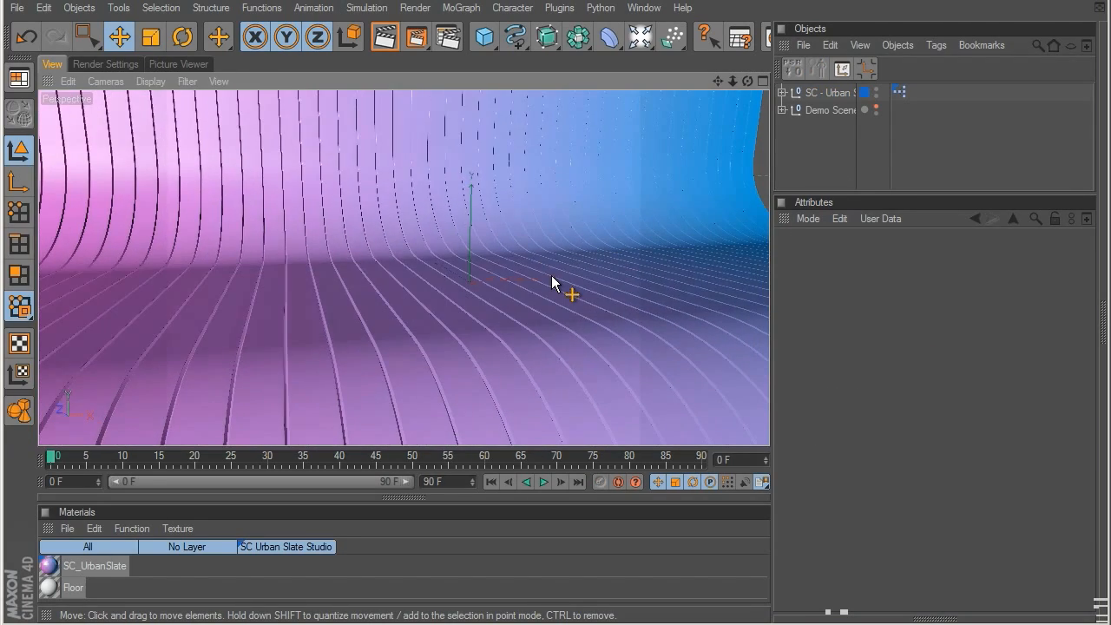
left_click(829, 93)
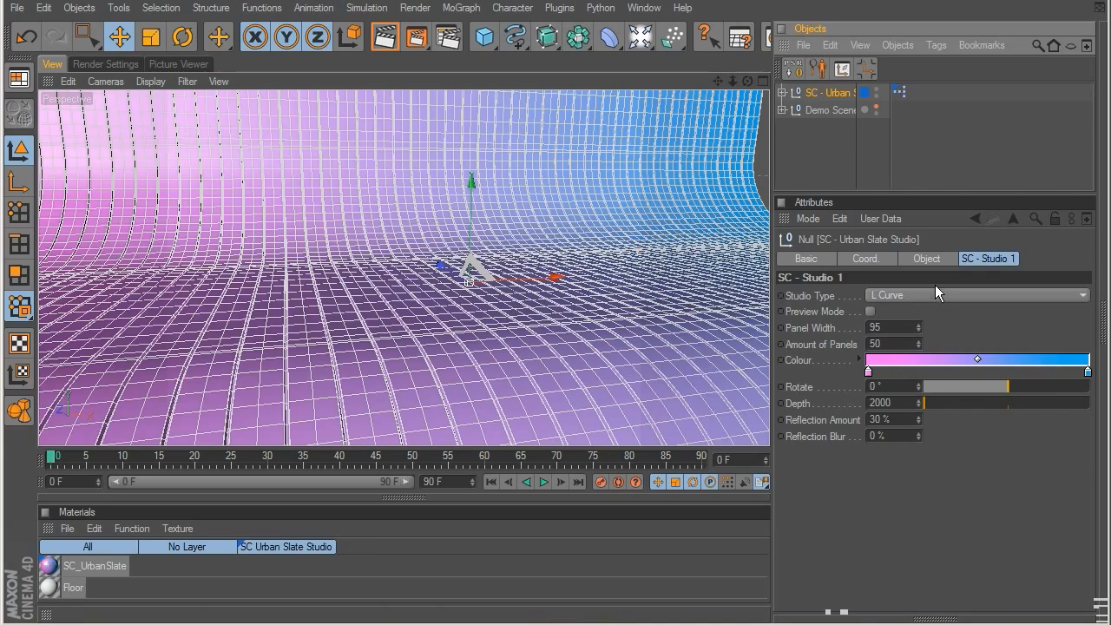
scroll(501, 236, "down", 5)
scroll(500, 243, "down", 3)
left_click_drag(347, 303, 702, 340, "alt")
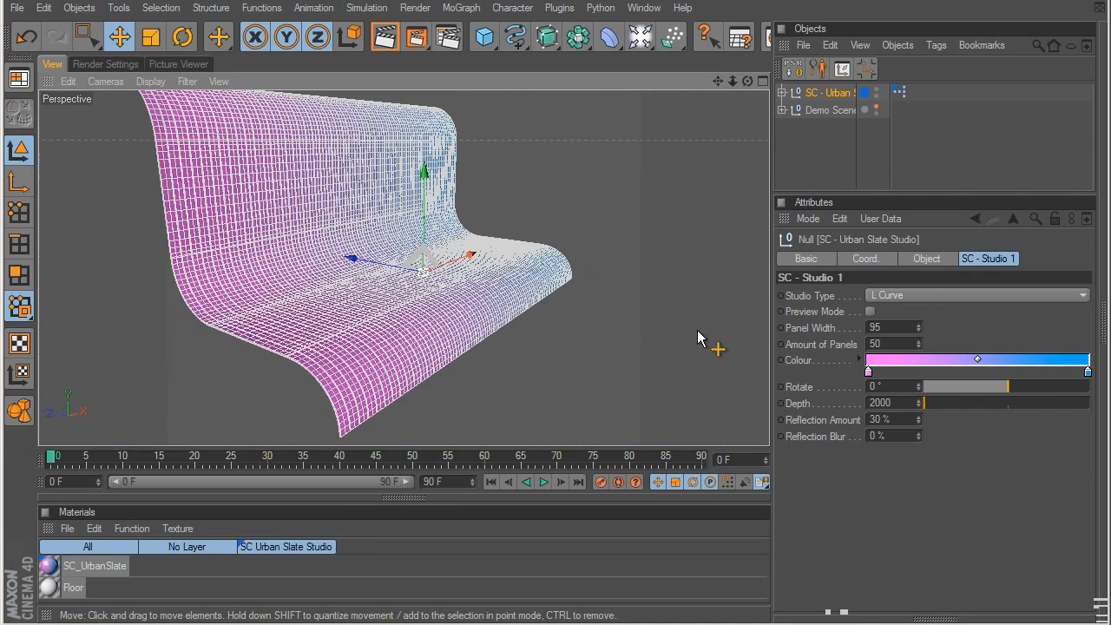
Step: Try the C Curve and U Curve types on the urban slate studio, return it to L Curve, and inspect the shape
left_click(895, 295)
left_click(897, 329)
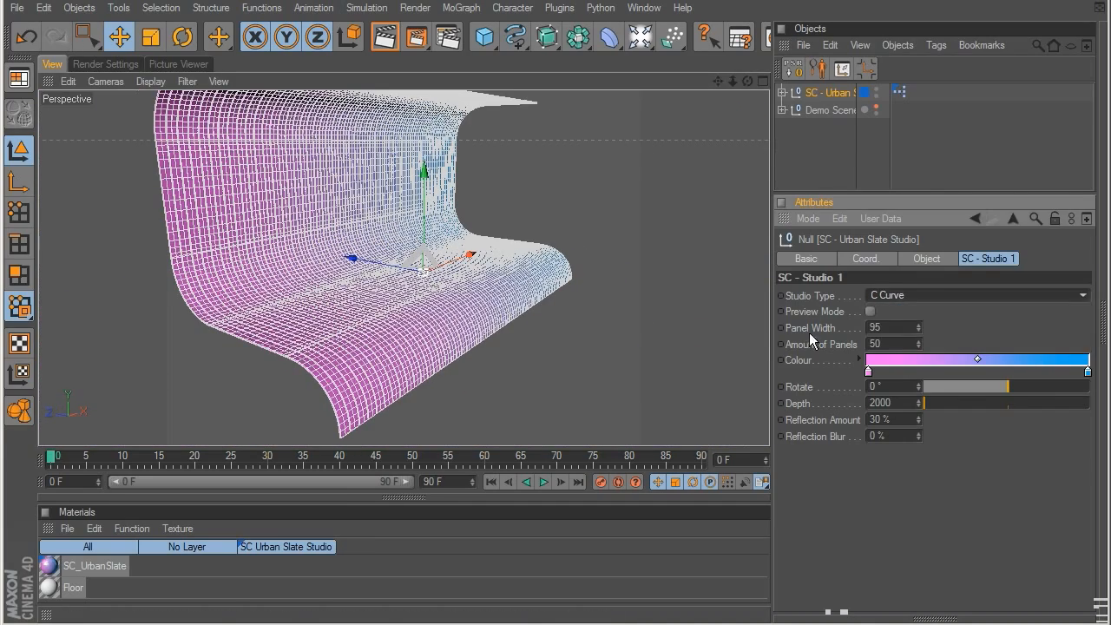
left_click(909, 295)
left_click(909, 341)
left_click_drag(555, 271, 490, 276, "alt")
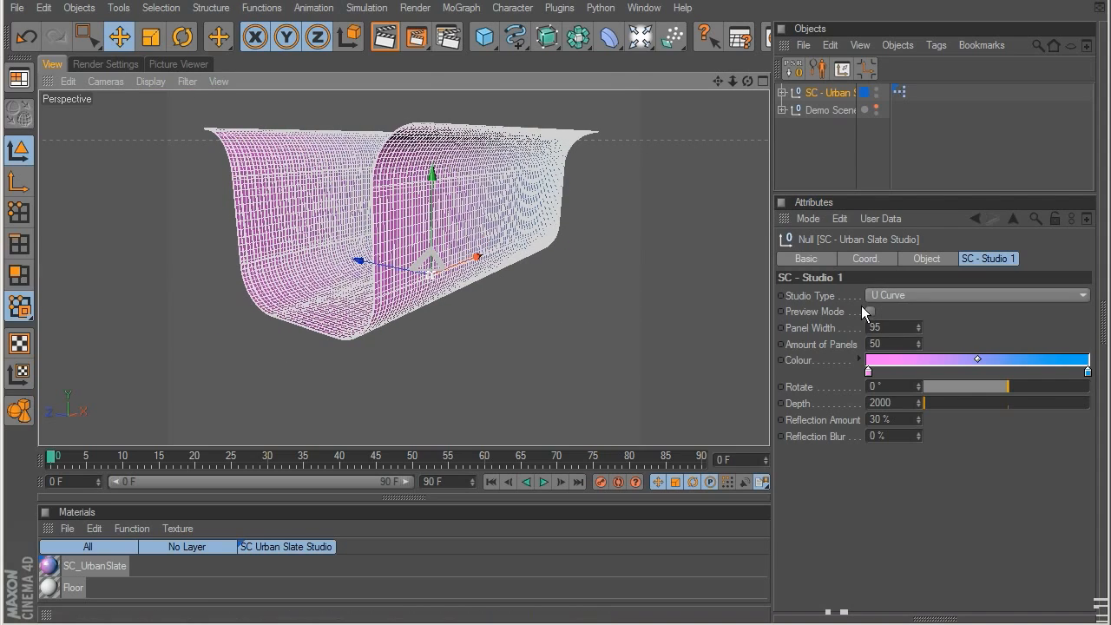
left_click(891, 295)
left_click(894, 313)
scroll(547, 269, "up", 5)
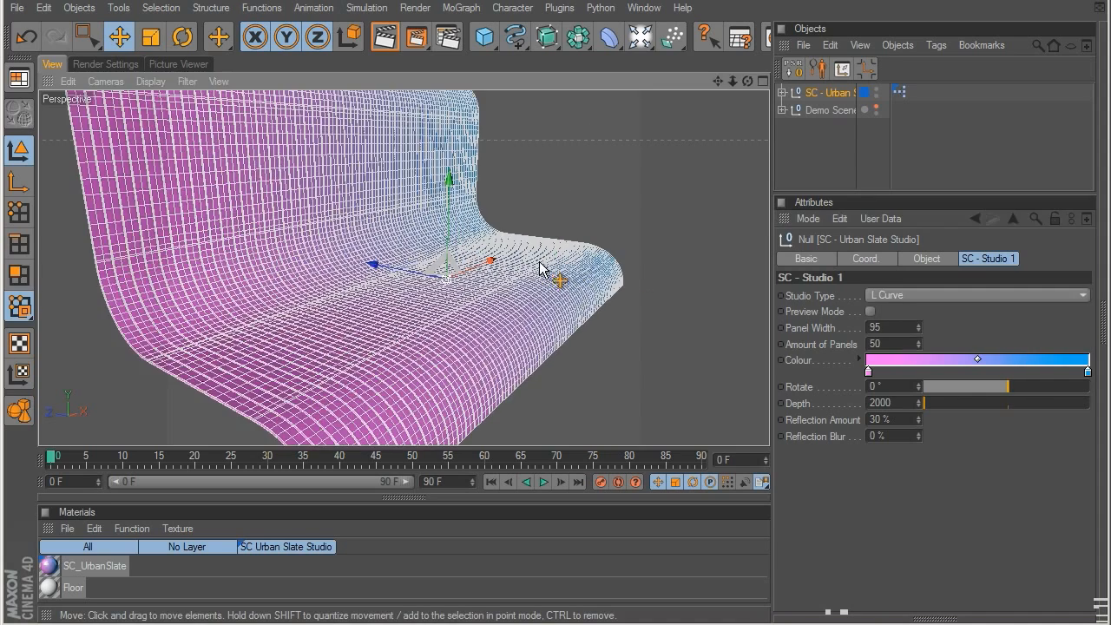
left_click_drag(547, 269, 373, 252, "alt")
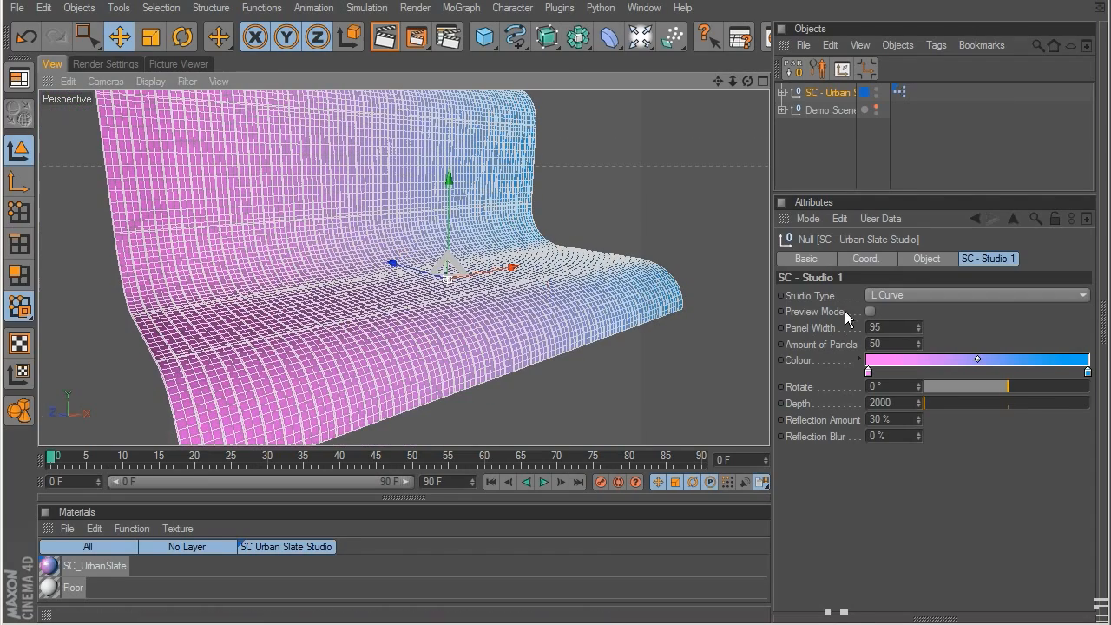
Step: Try other panel widths on the urban slate studio, including 24, and undo each change
mouse_move(918, 329)
left_mouse_down()
mouse_move(919, 295)
mouse_move(916, 314)
left_mouse_up()
key("ctrl+z")
scroll(467, 318, "up", 4)
left_click_drag(496, 318, 224, 263, "alt")
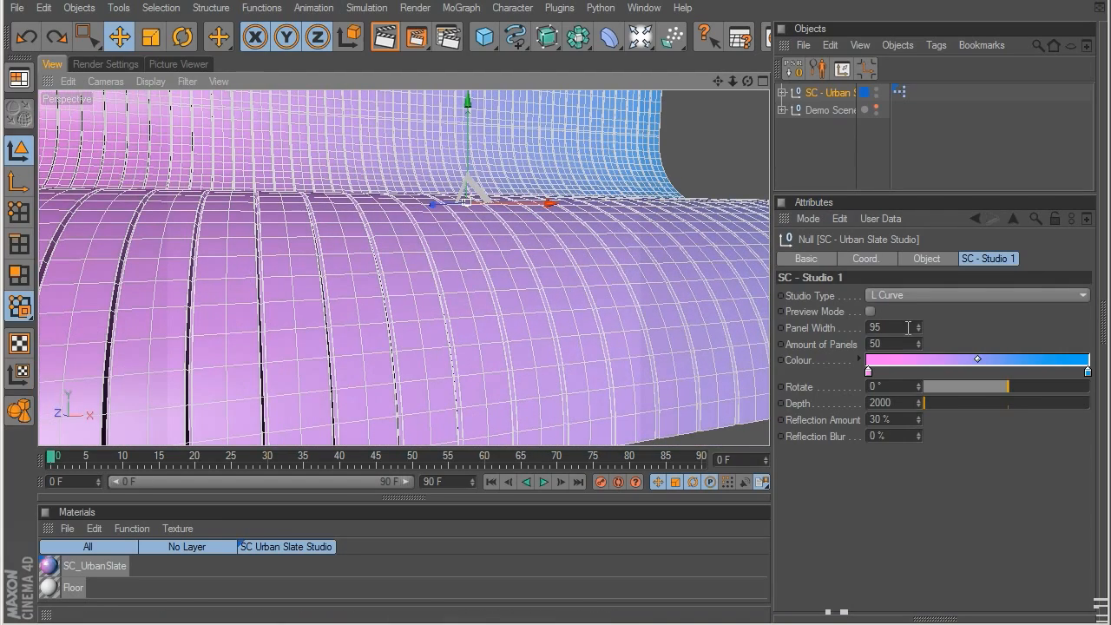
mouse_move(919, 328)
left_mouse_down()
mouse_move(927, 179)
mouse_move(927, 316)
left_mouse_up()
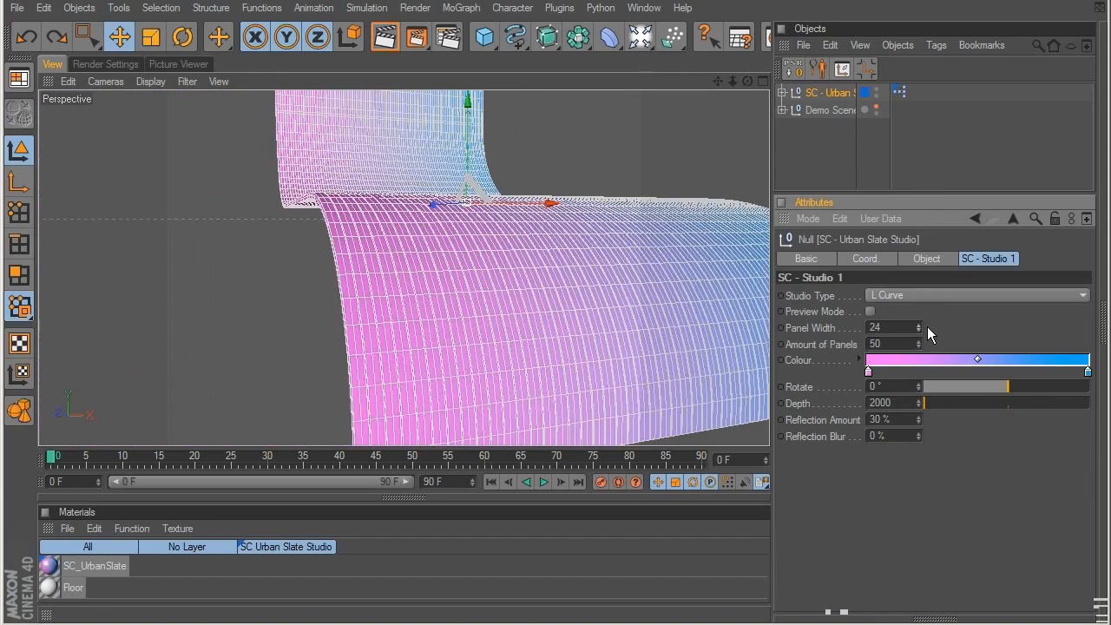
key("ctrl+z")
Step: Try 150 as the amount of panels for the urban slate studio and undo the change
left_click_drag(919, 344, 926, 250)
scroll(525, 286, "down", 10)
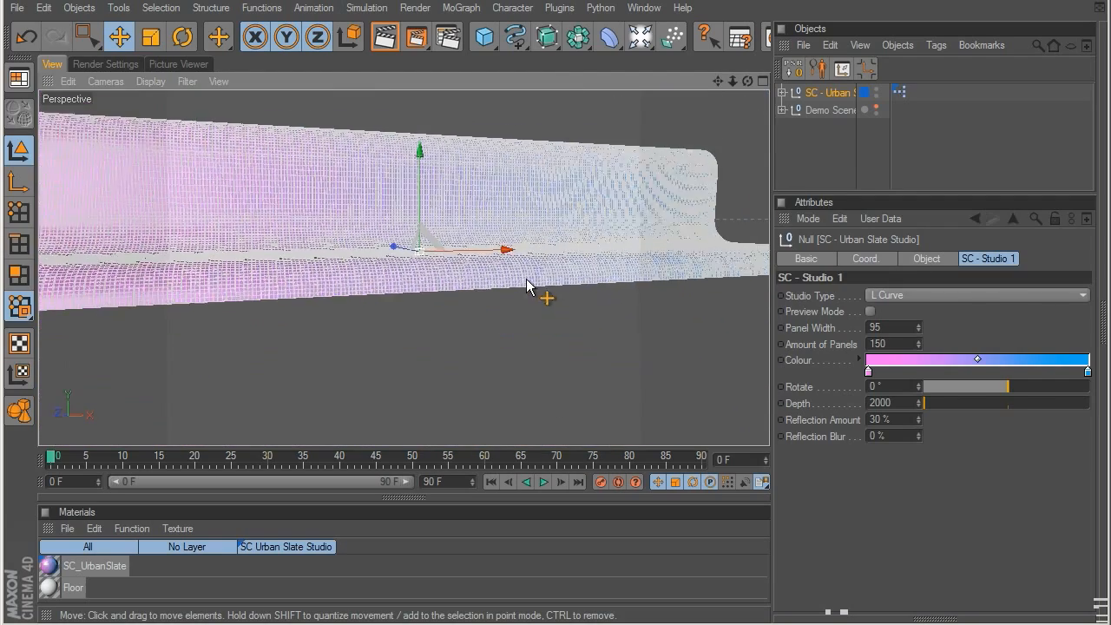
left_click_drag(444, 325, 515, 374, "alt")
key("ctrl+z")
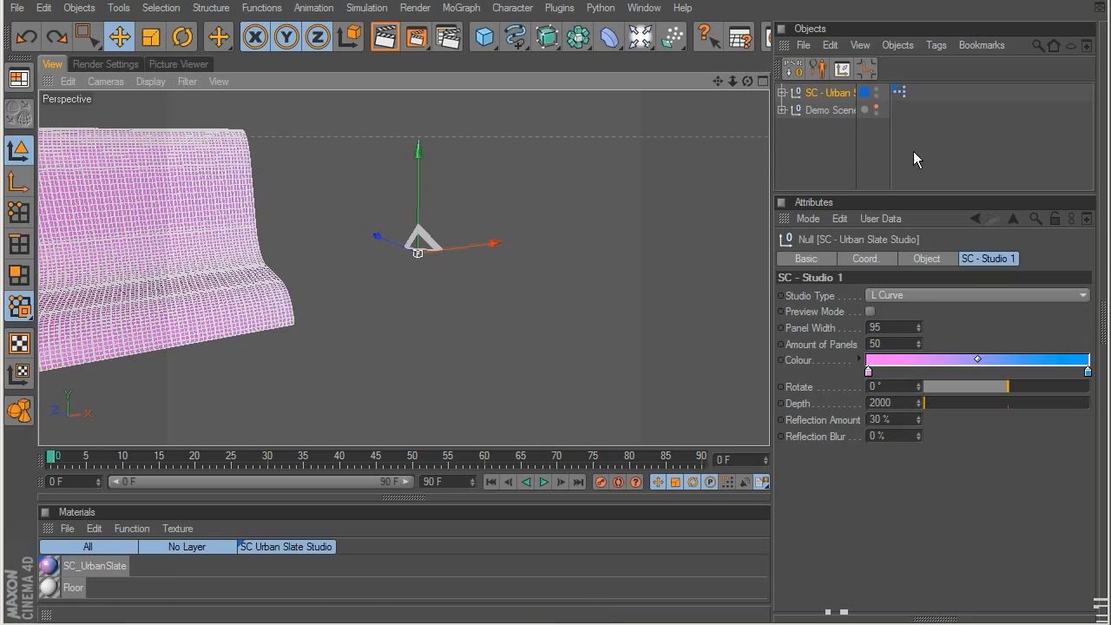
Step: Inspect the gaps between the urban slate studio's panels up close with the studio deselected, and reselect it
left_click(859, 142)
left_click(820, 94)
scroll(483, 268, "up", 6)
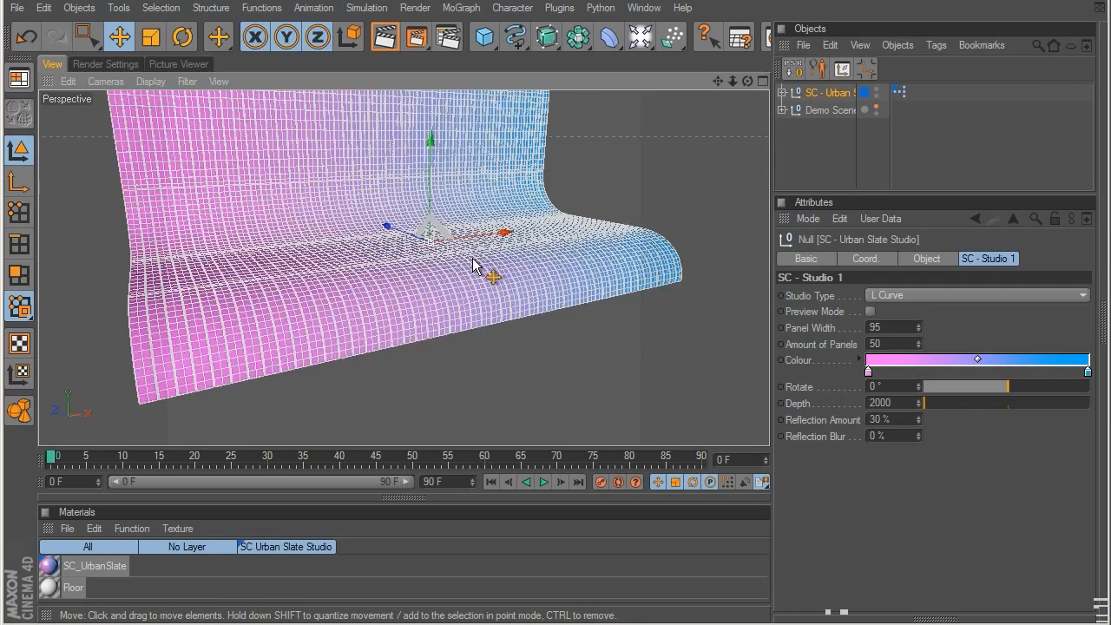
left_click_drag(641, 298, 390, 270, "alt")
left_click(885, 154)
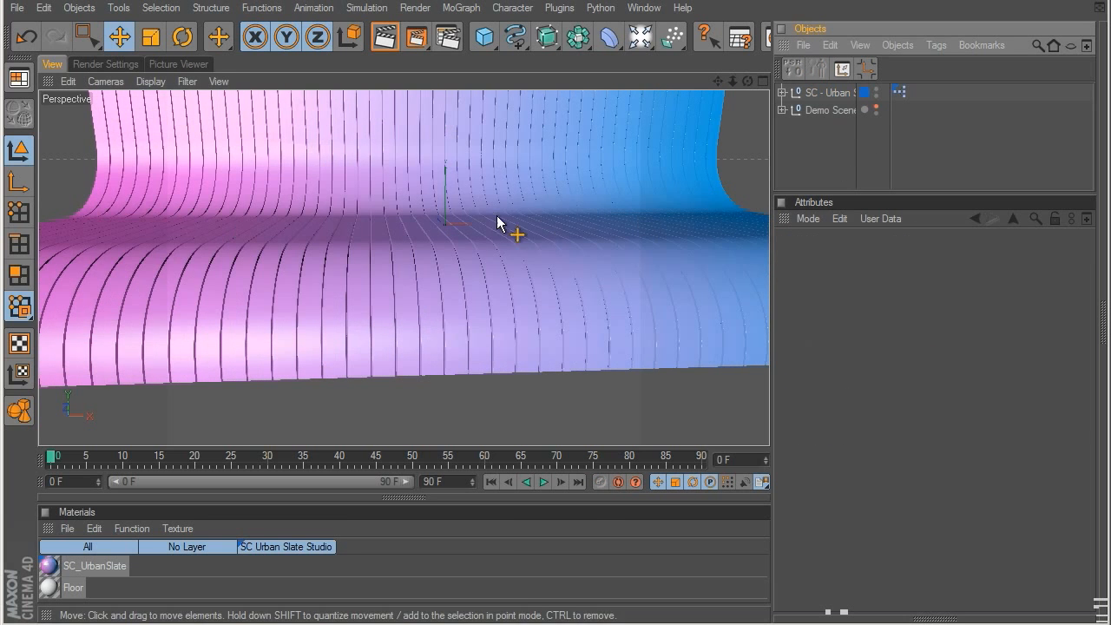
left_click(816, 92)
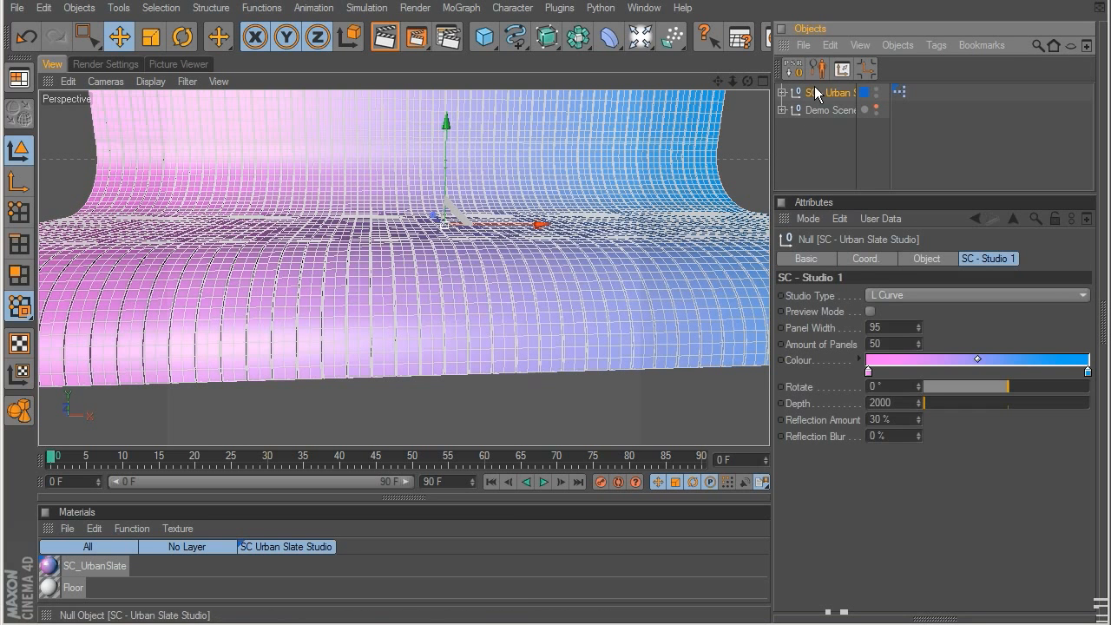
Step: Recolour the urban slate studio's gradient to run from teal green at its start to orange-yellow at its end
double_click(868, 371)
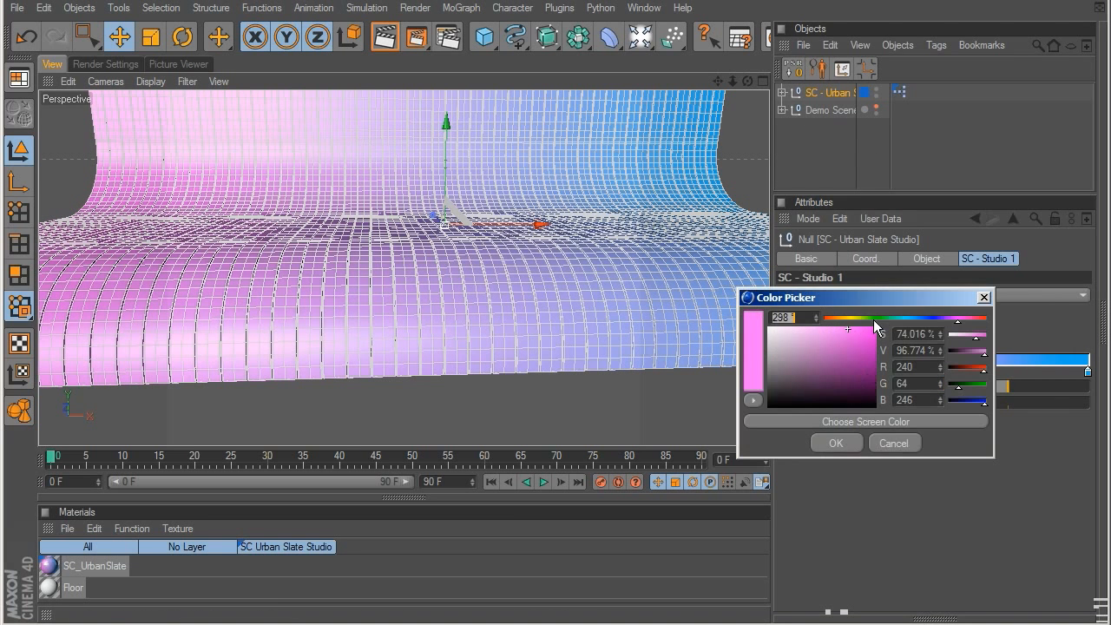
left_click_drag(874, 321, 891, 318)
left_click(840, 443)
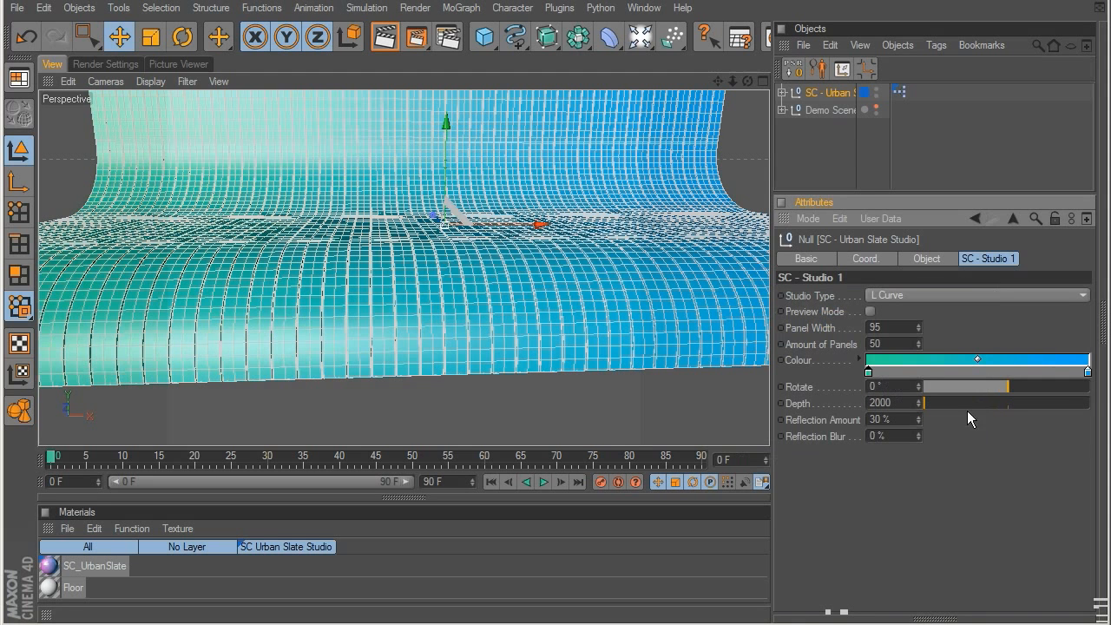
double_click(1088, 372)
left_click_drag(1103, 318, 1066, 320)
left_click(1064, 443)
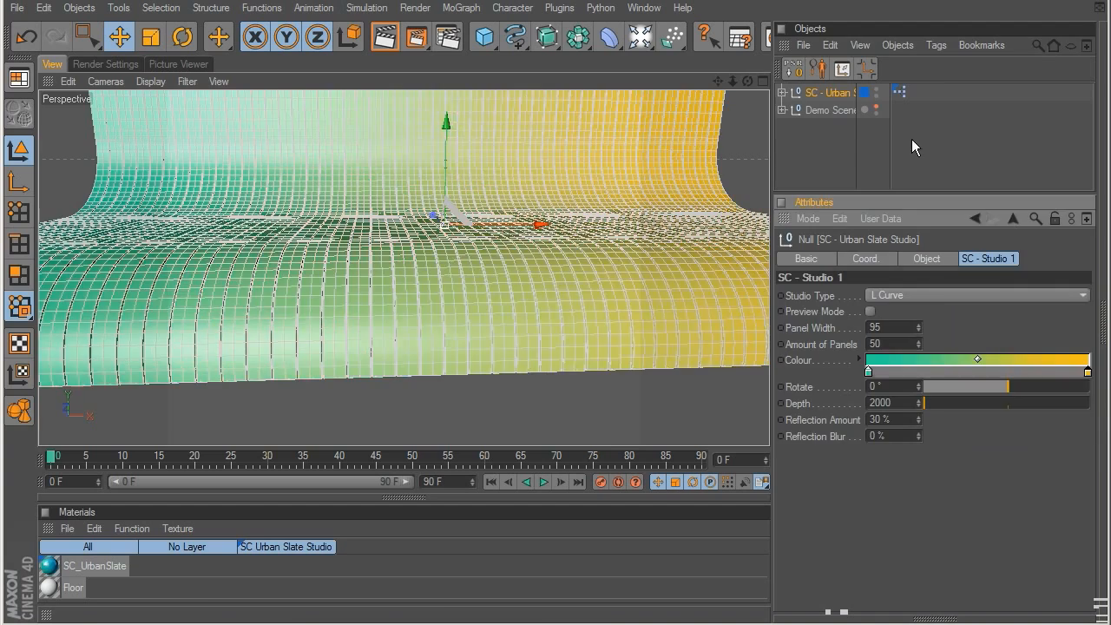
Step: View the recoloured studio deselected, reselect it, and try adjusting its rotation and depth before restoring both
left_click(911, 147)
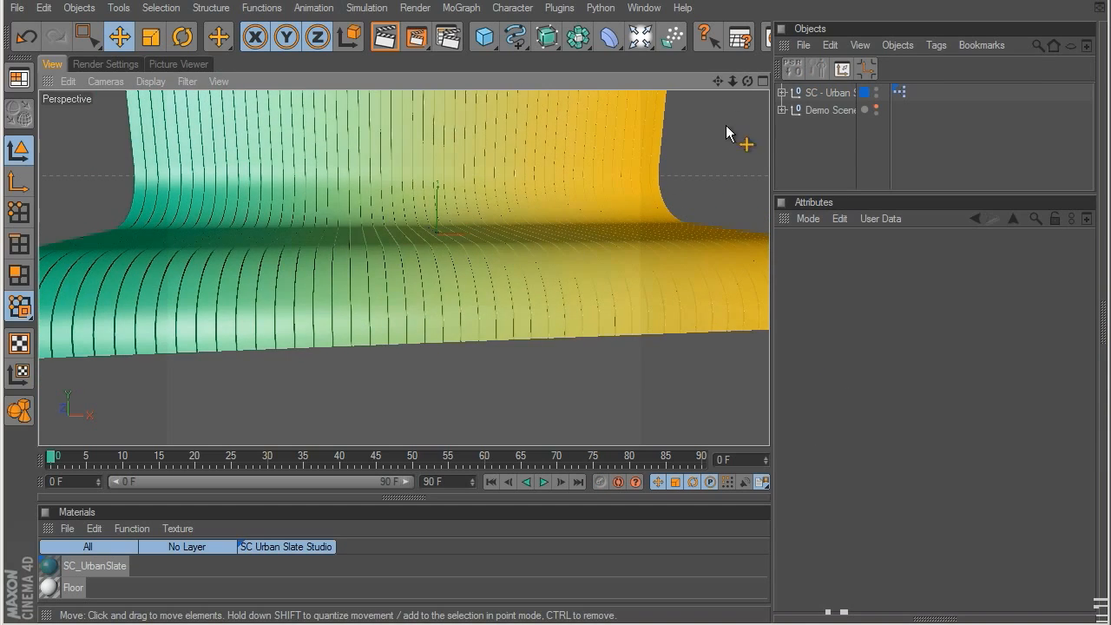
left_click(825, 92)
mouse_move(1002, 386)
left_mouse_down()
mouse_move(950, 385)
mouse_move(1024, 384)
mouse_move(1008, 386)
left_mouse_up()
left_click_drag(926, 403, 835, 425)
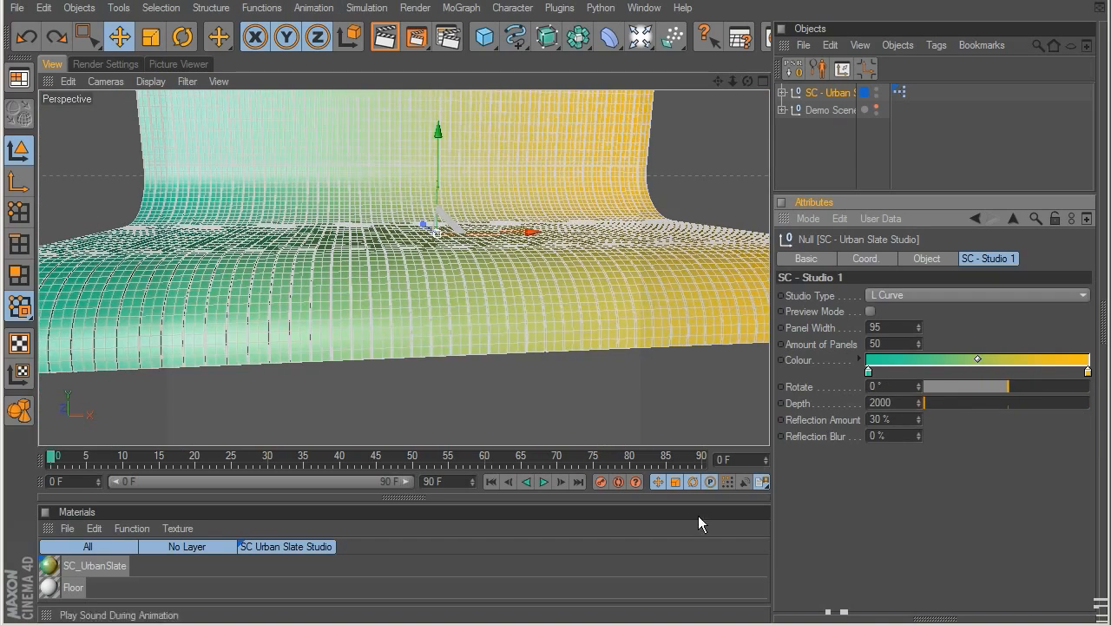
Step: Delete the urban slate studio from the scene and open the Preset Studios folder of SHOWCASE Business in the Content Browser
key("shift+F8")
left_click_drag(528, 585, 551, 381)
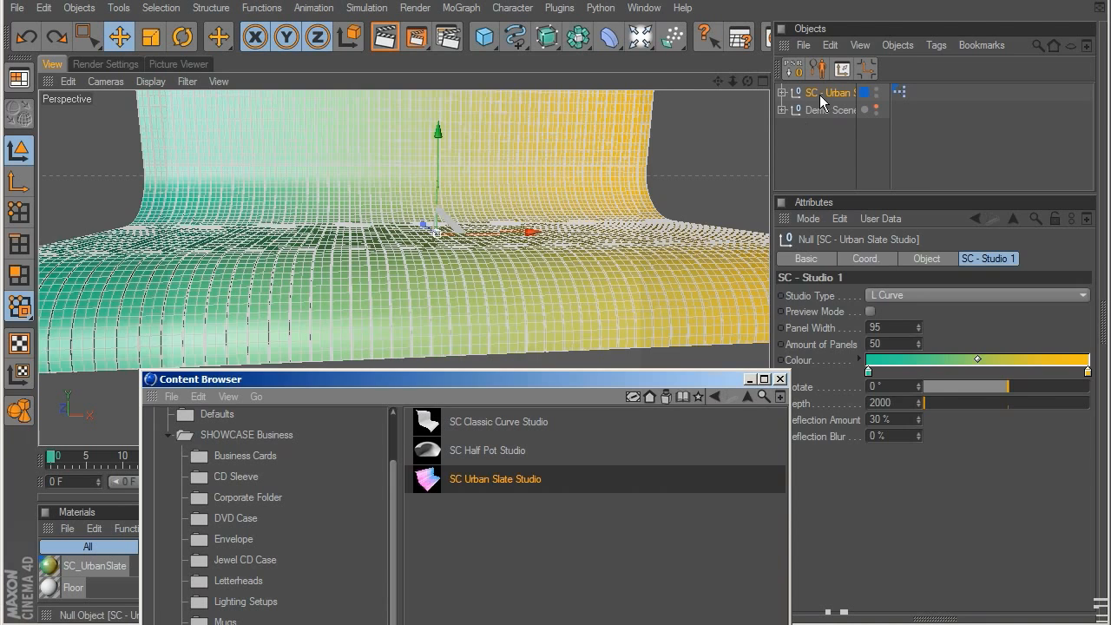
left_click(820, 95)
key("Delete")
left_click_drag(475, 379, 476, 18)
left_click(250, 285)
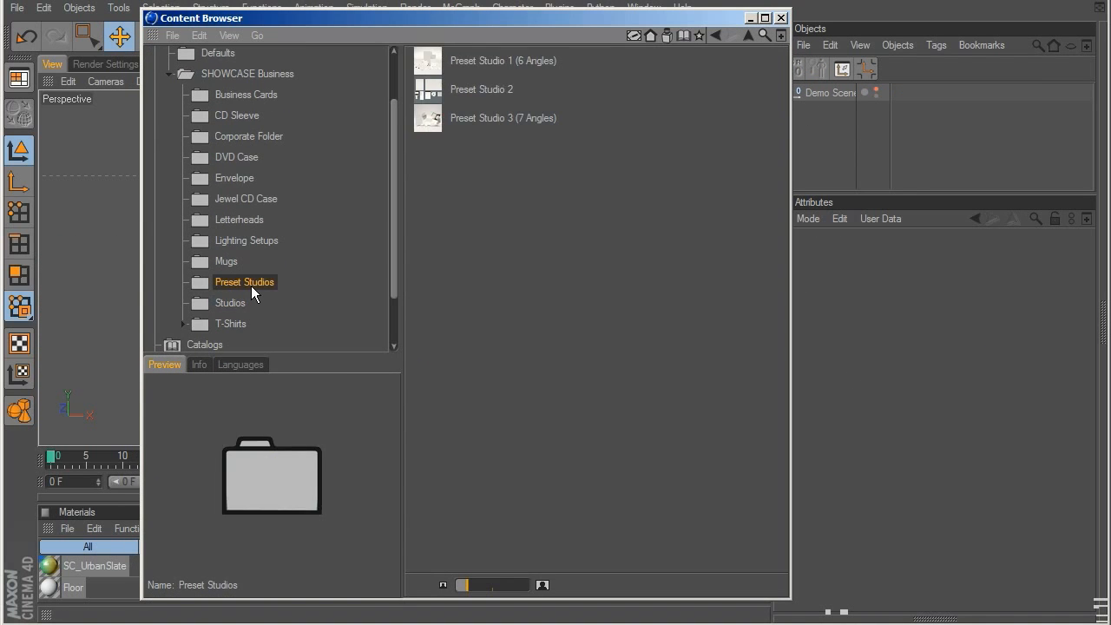
Step: Preview the three preset studios and load Preset Studio 1 (6 Angles), bringing its scene into full view
left_click(473, 64)
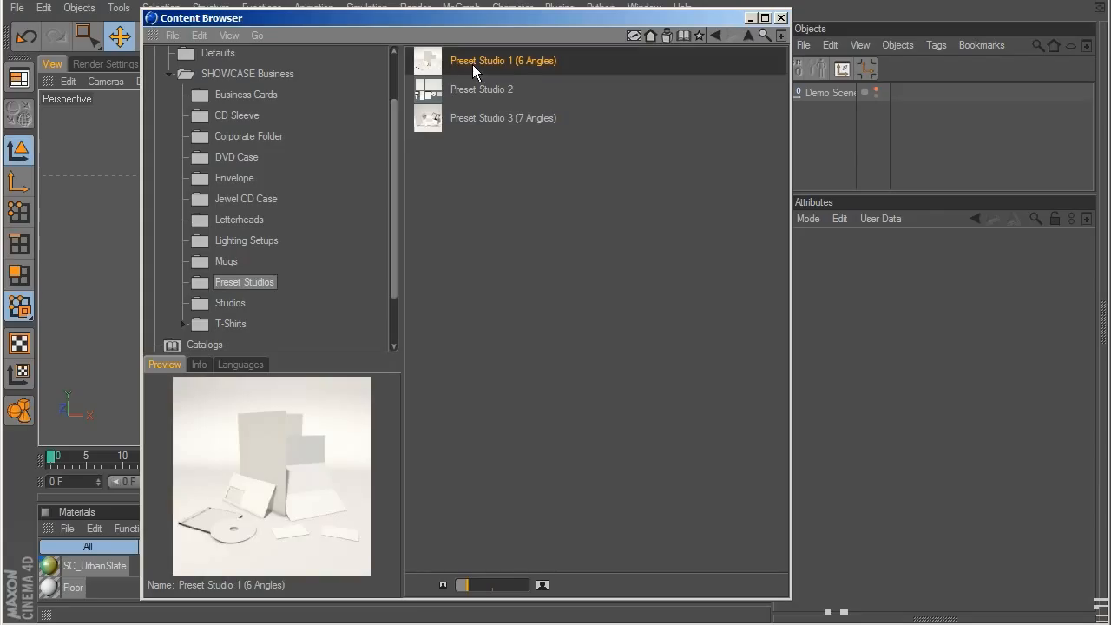
left_click(493, 89)
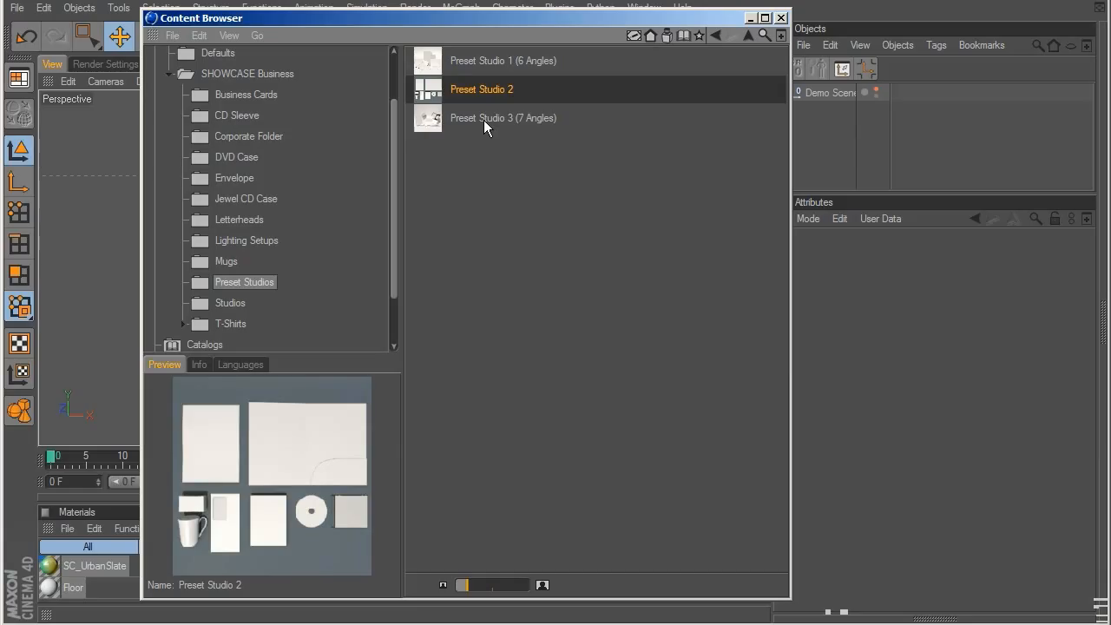
left_click(483, 120)
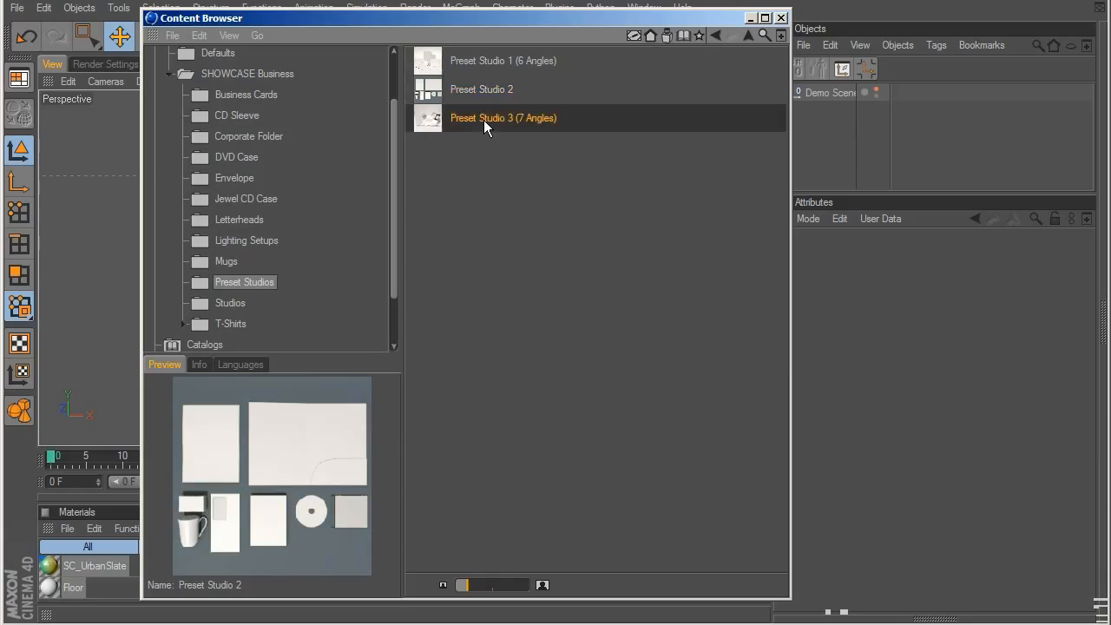
left_click(497, 62)
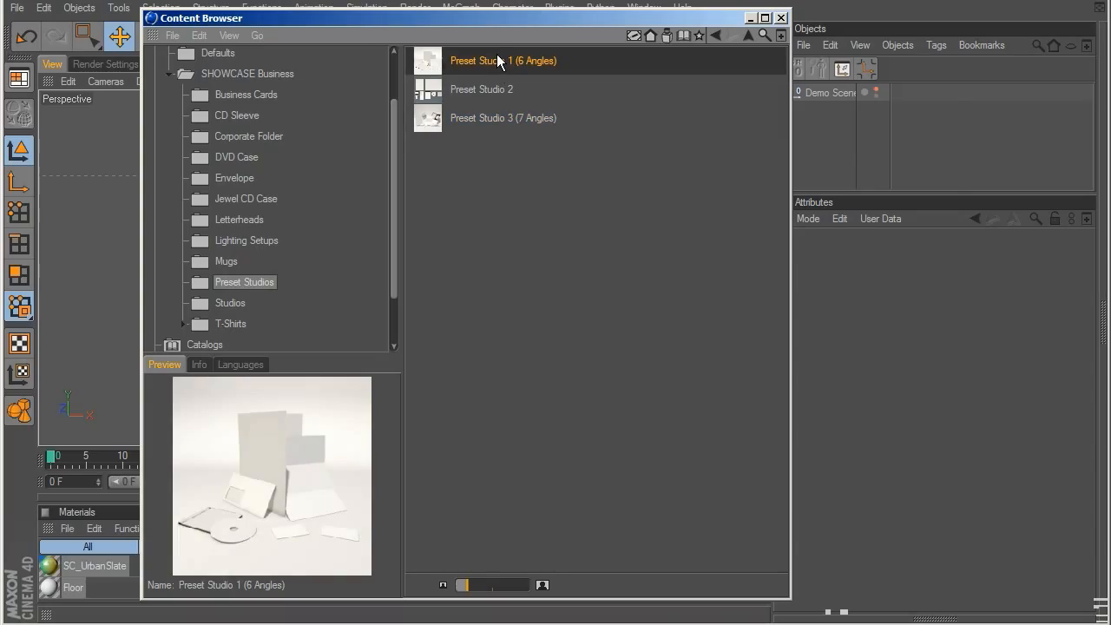
double_click(497, 59)
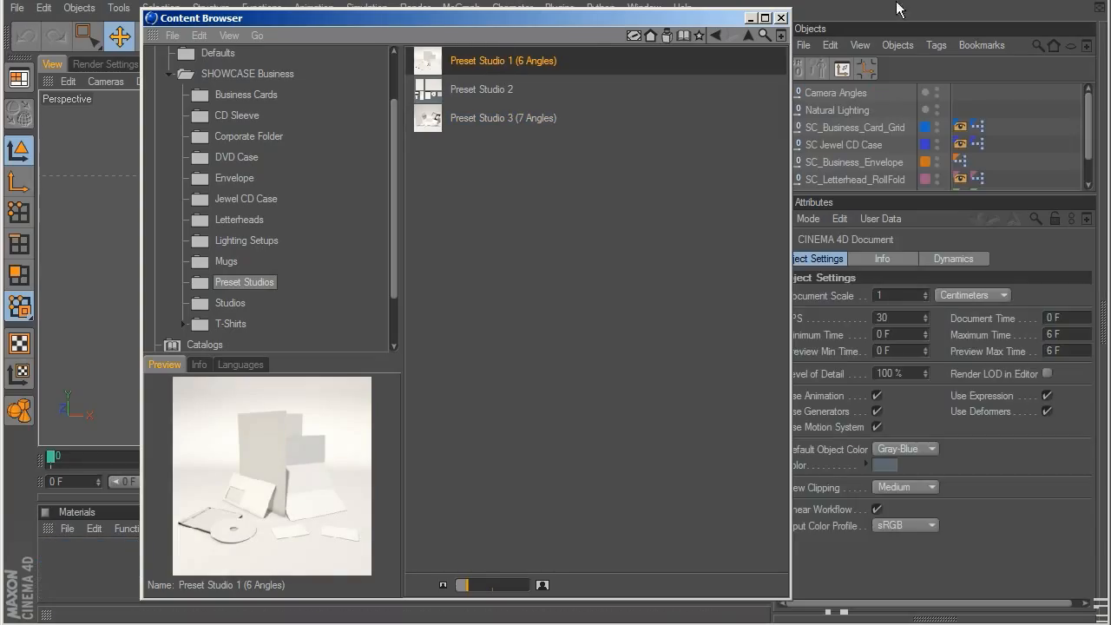
left_click(751, 18)
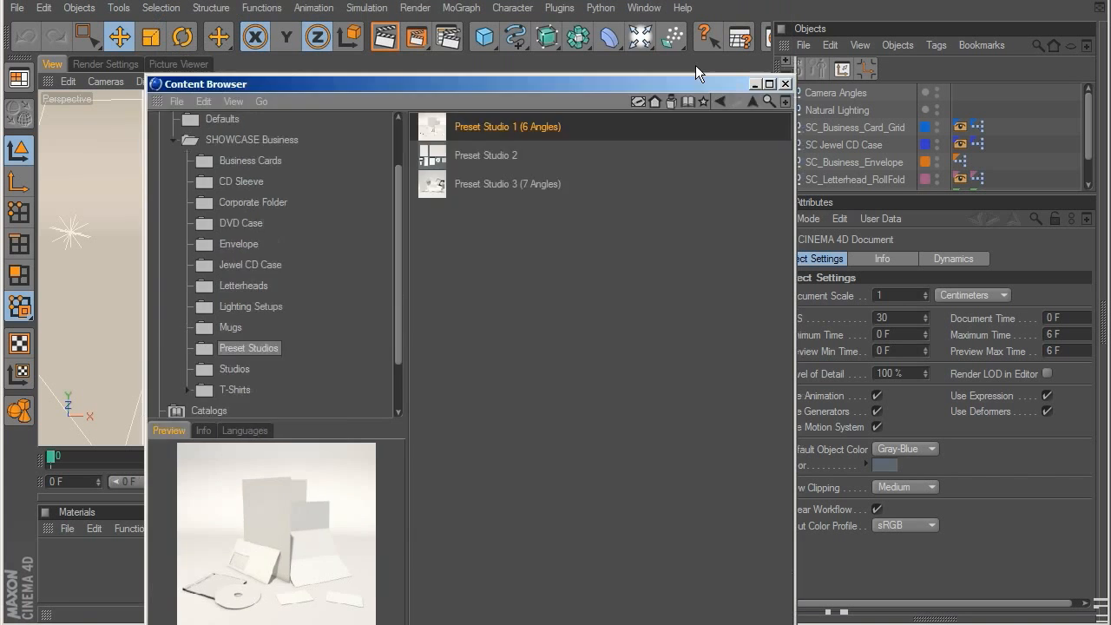
left_click(1015, 94)
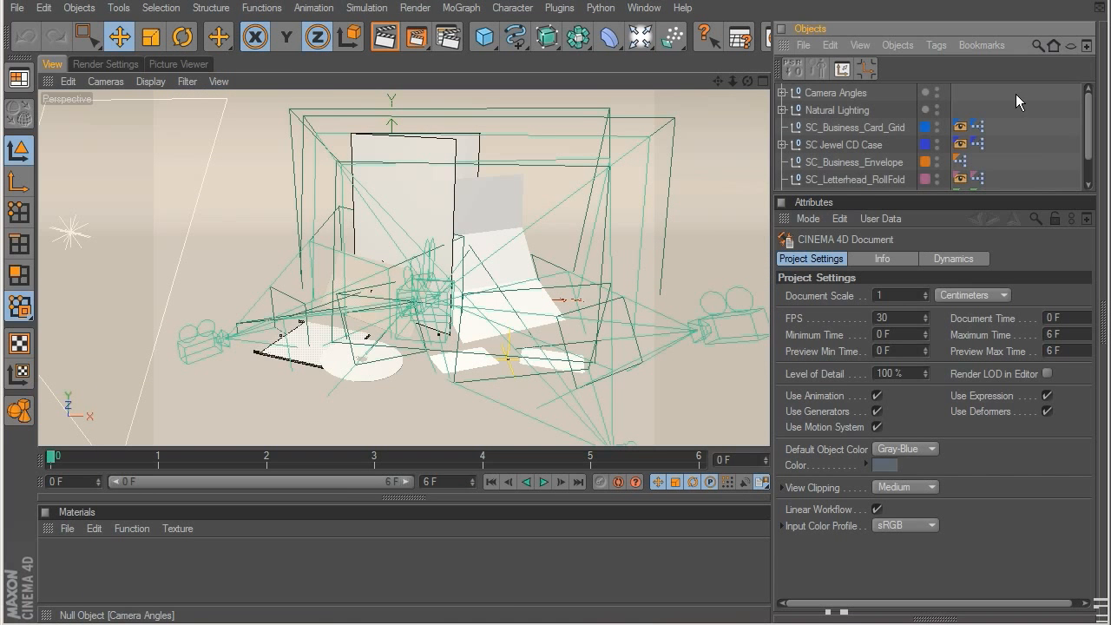
Step: Hide the Camera Angles group in the viewport, move the timeline to frame 1, and show the group again
left_click(937, 90)
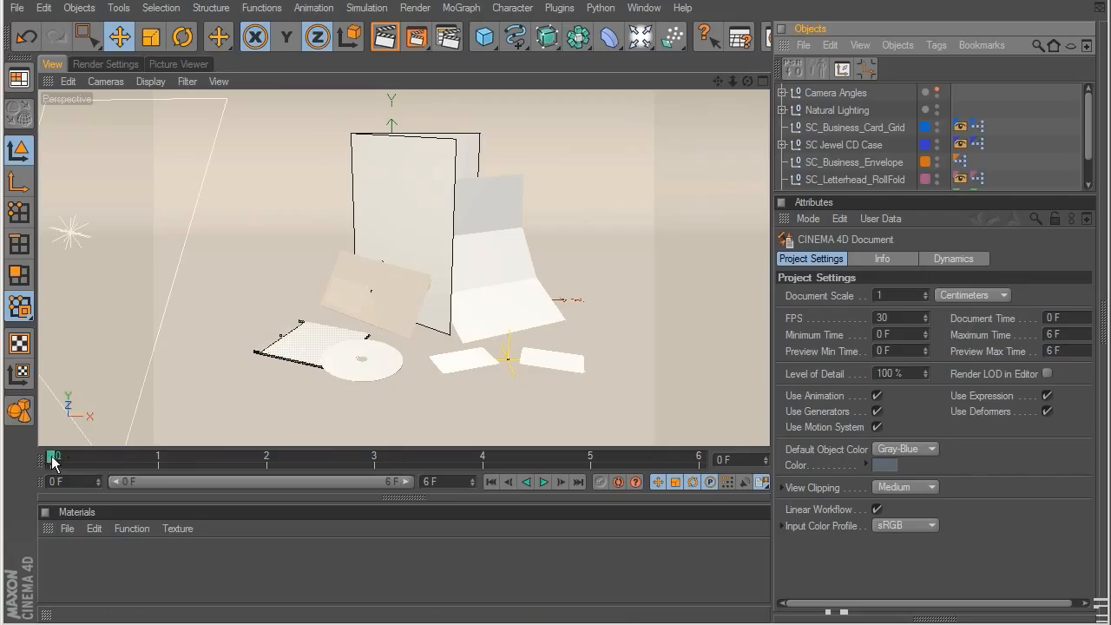
left_click_drag(52, 458, 134, 455)
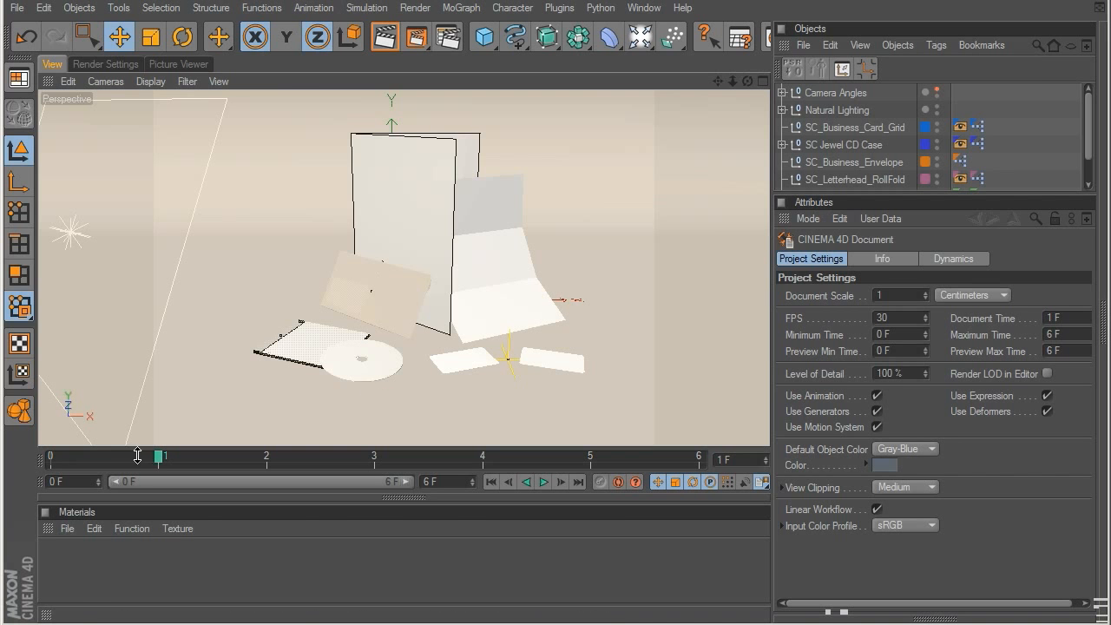
left_click(939, 91)
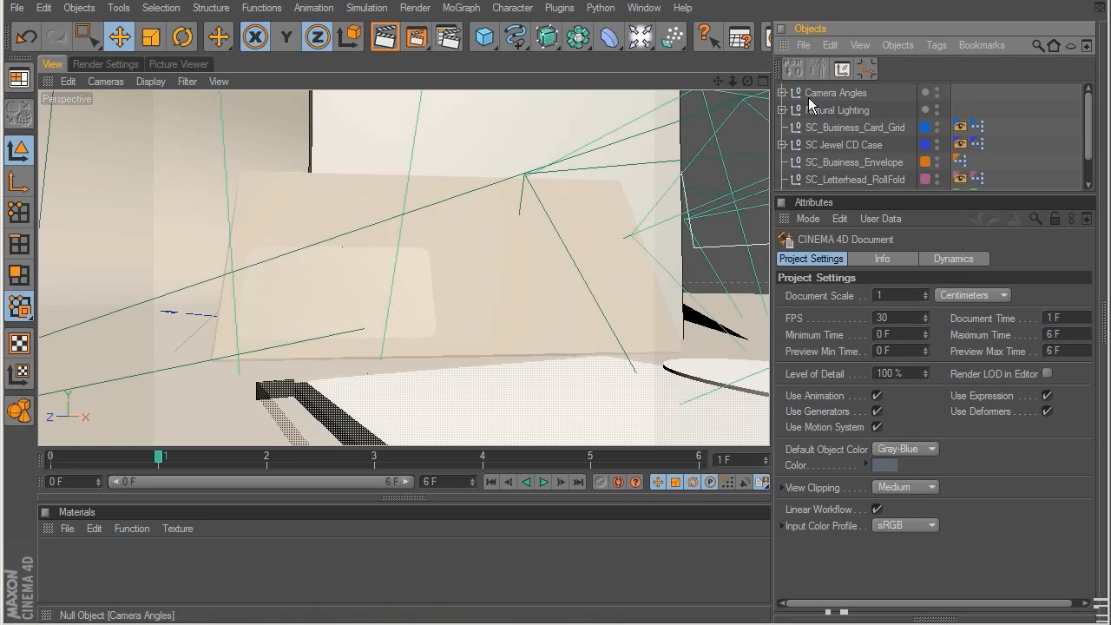
Step: Expand the Camera Angles group and hide the six cameras, Camera_01 to Camera_06, individually in the viewport
left_click(782, 93)
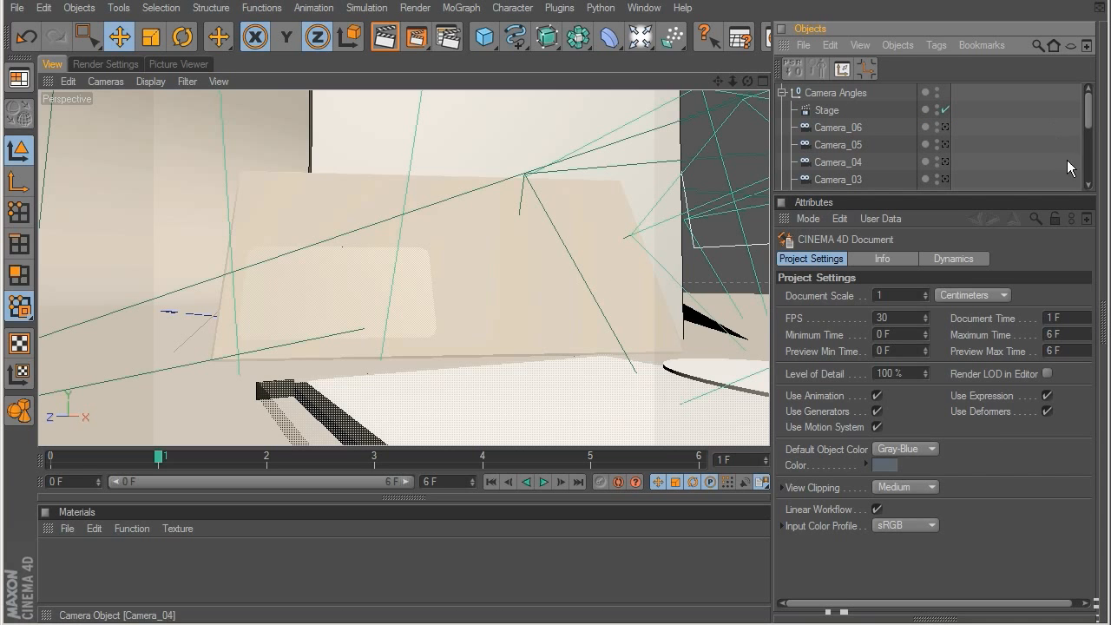
left_click_drag(1024, 195, 1024, 317)
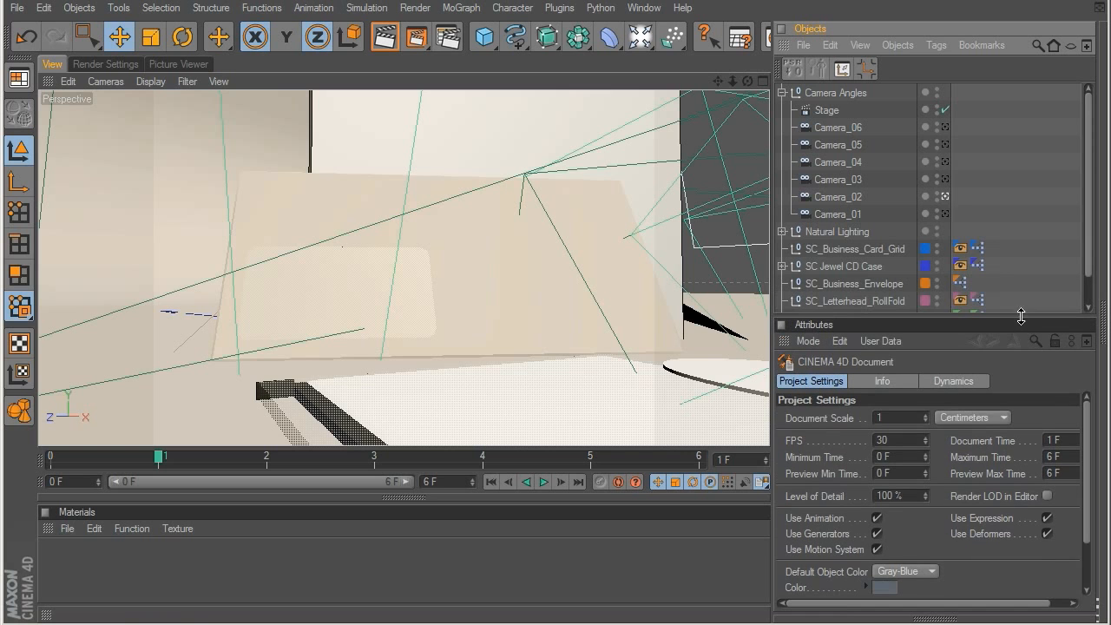
left_click(938, 127)
left_click(937, 144)
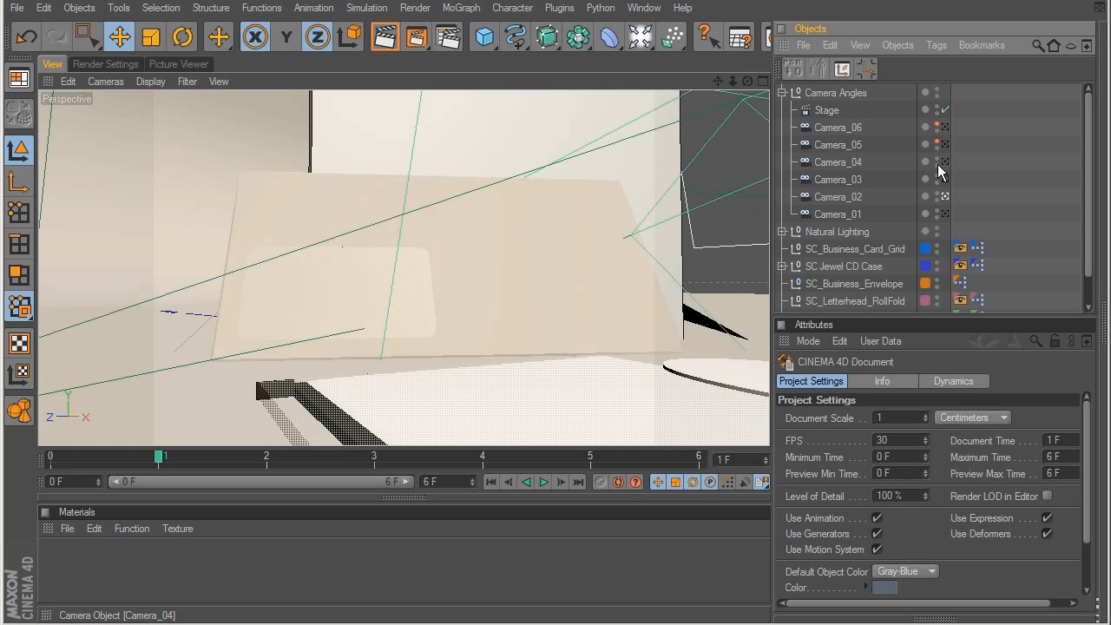
left_click(938, 161)
left_click(938, 179)
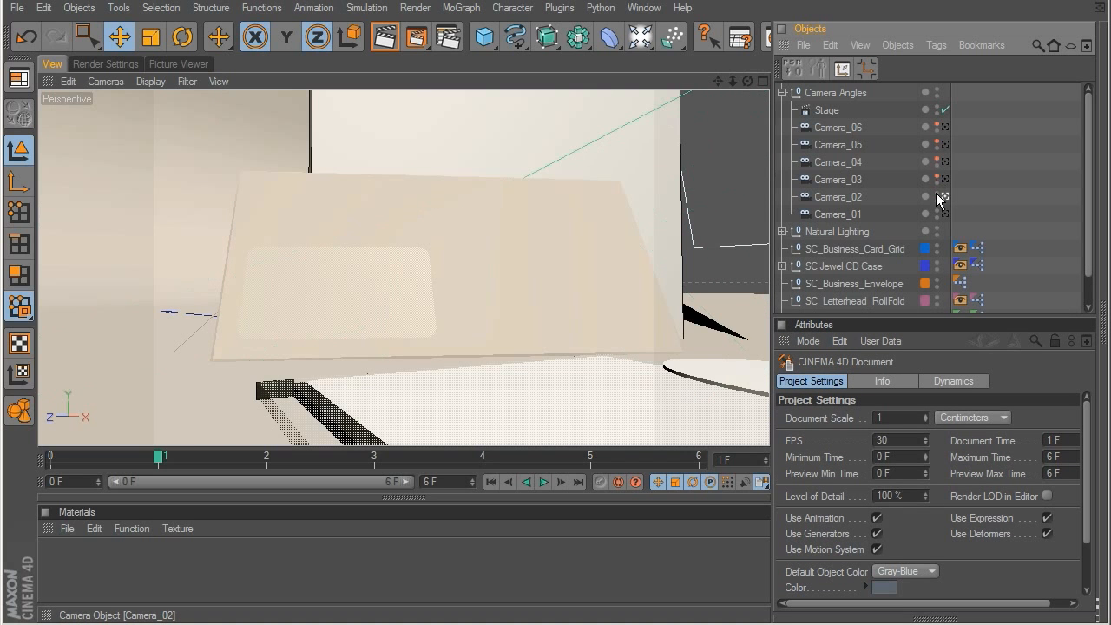
left_click(937, 213)
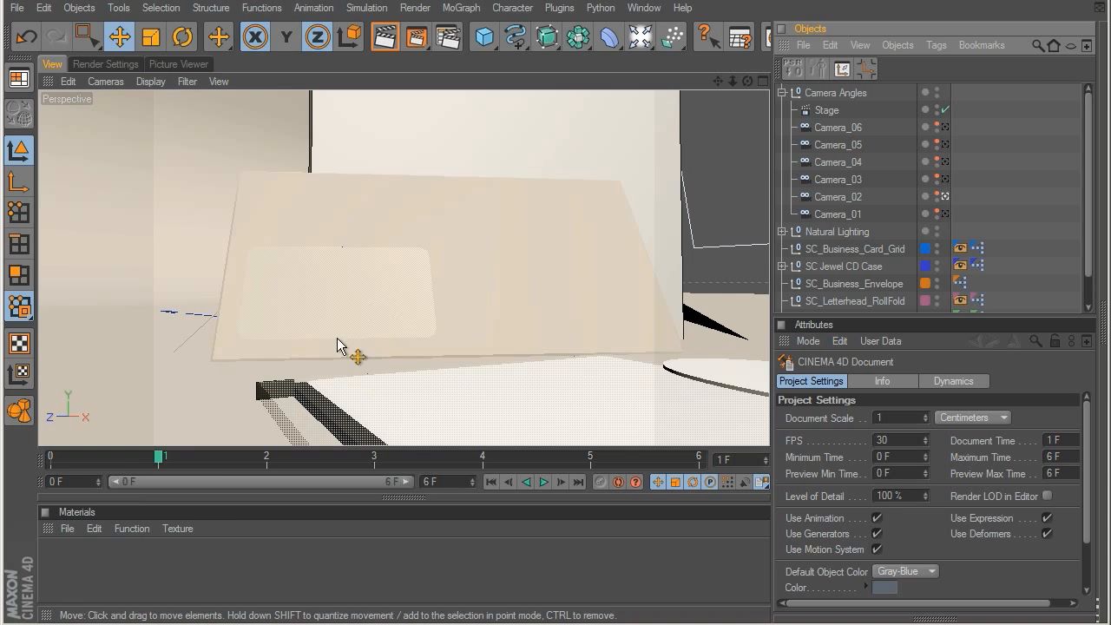
Step: Step the timeline from frame 2 onward to review the remaining camera angles of Preset Studio 1, and return it to frame 0
left_click_drag(163, 460, 240, 464)
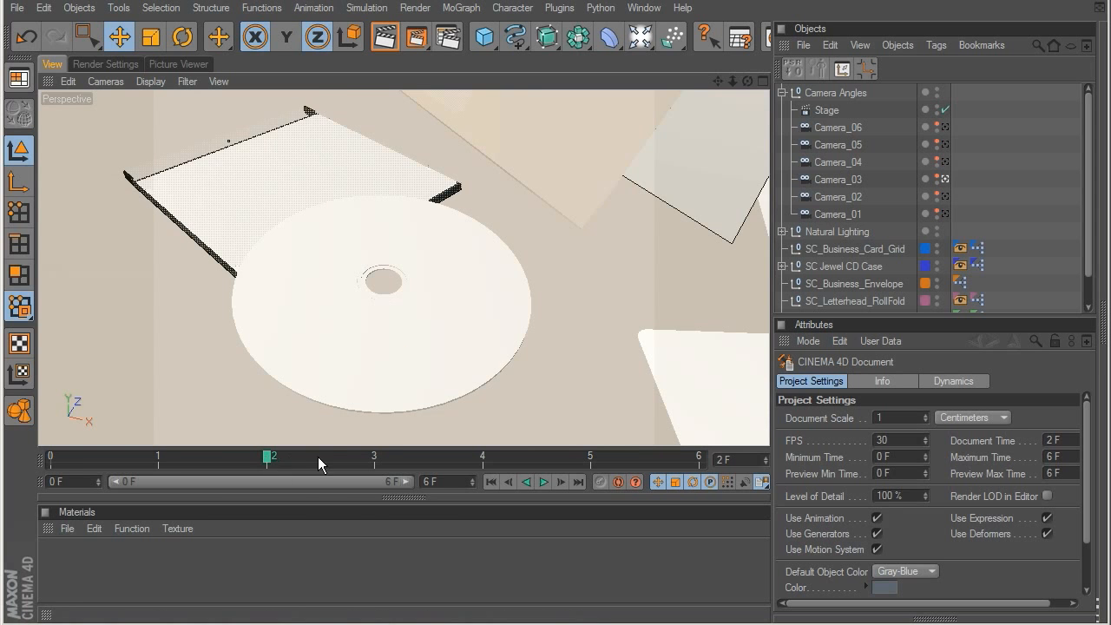
left_click_drag(317, 457, 346, 457)
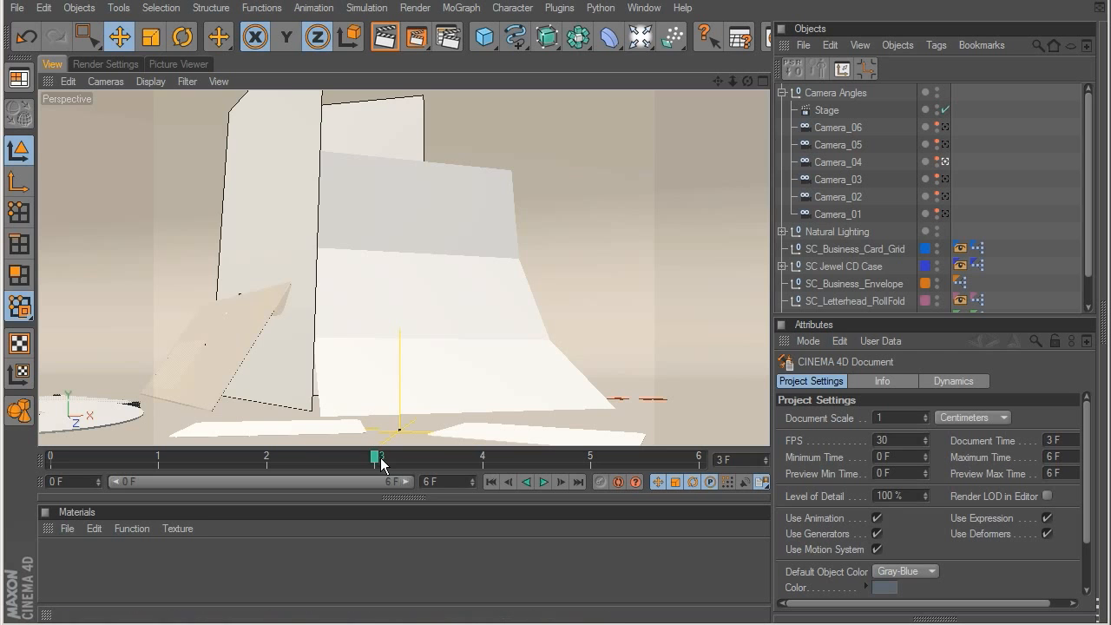
left_click_drag(380, 460, 433, 466)
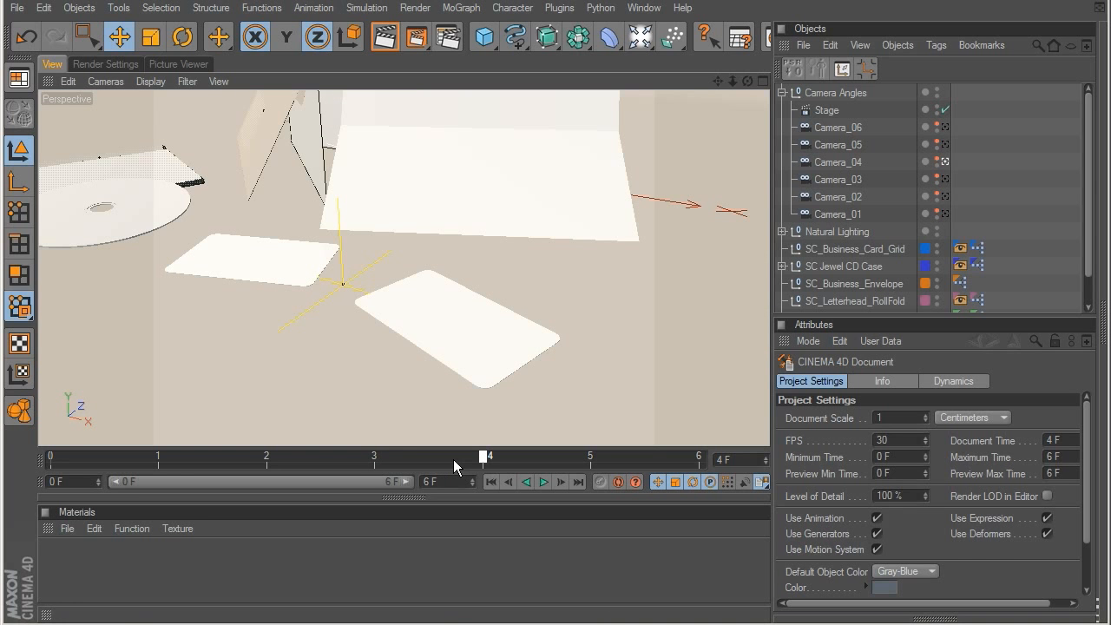
left_click_drag(496, 458, 589, 457)
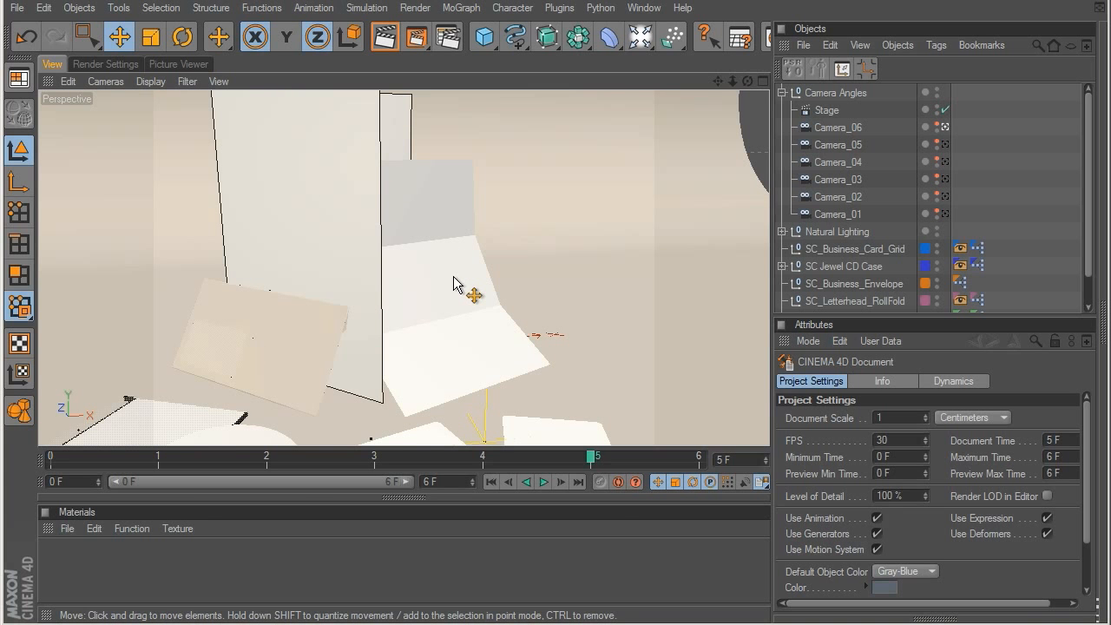
left_click_drag(590, 458, 686, 463)
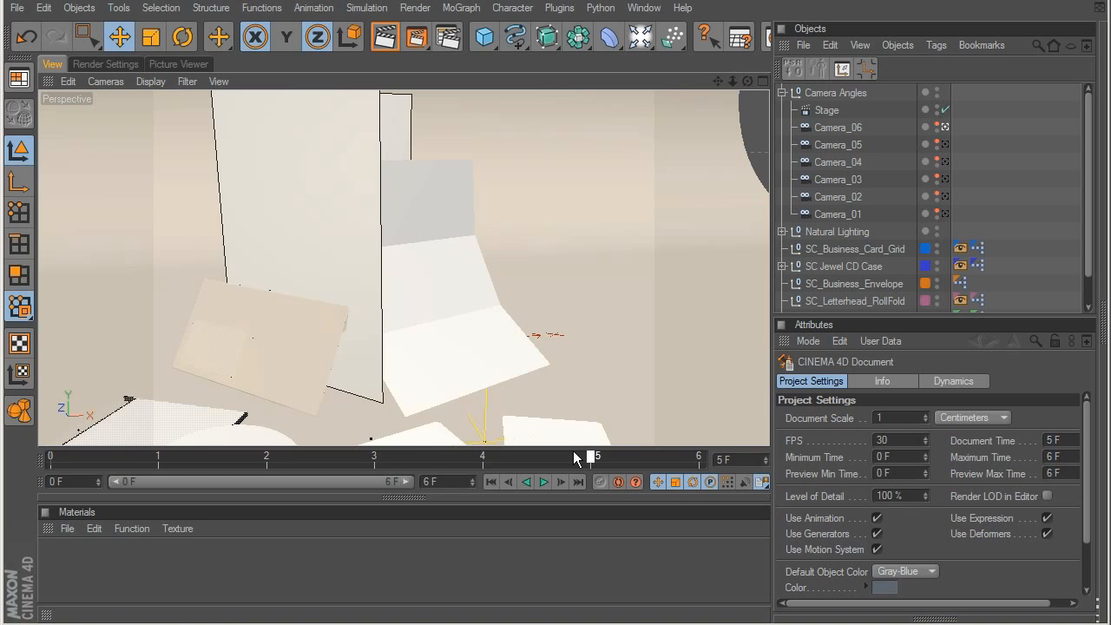
left_click(476, 462)
left_click_drag(477, 469, 69, 467)
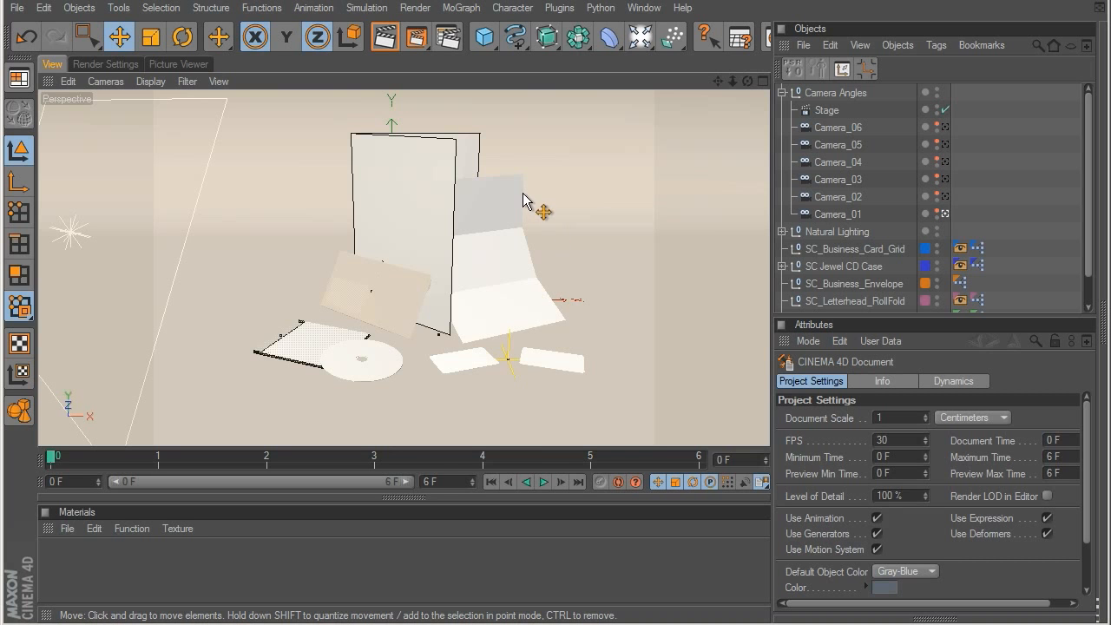
Step: Close the Preset Studio 1 project without saving and load Preset Studio 2 from the Content Browser
key("ctrl+F4")
left_click(524, 395)
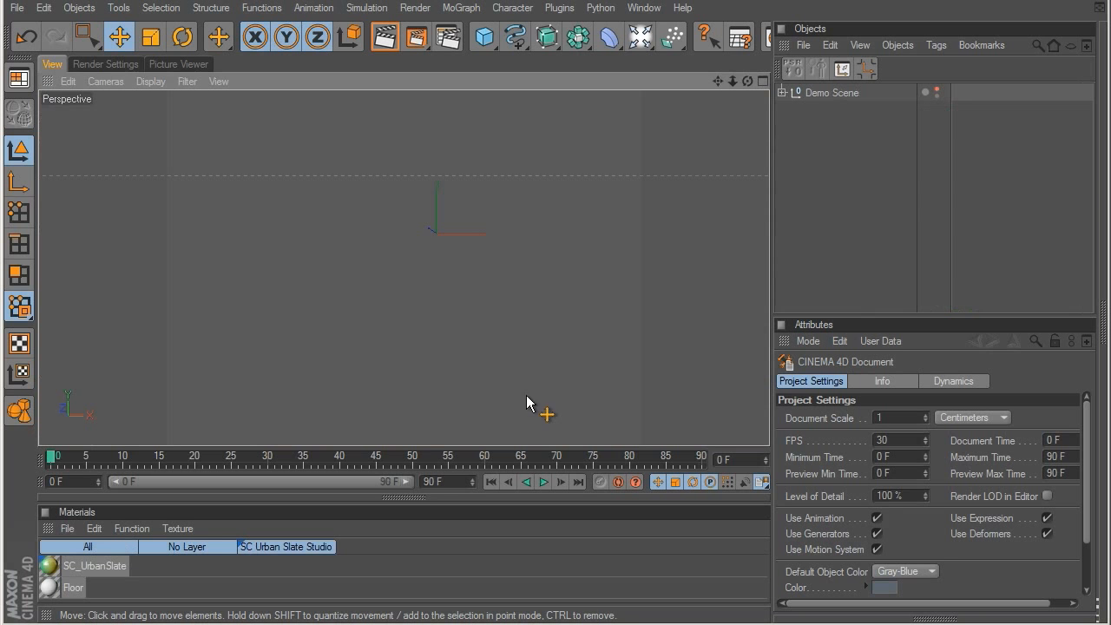
key("shift+F8")
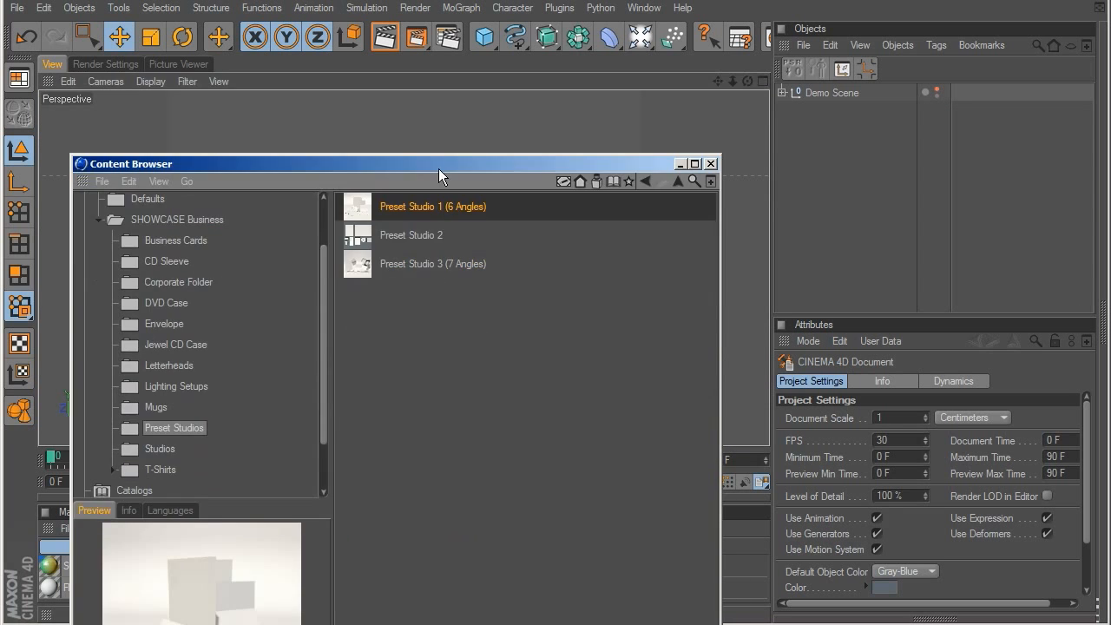
left_click(405, 233)
left_click_drag(454, 160, 479, 621)
left_click(846, 271)
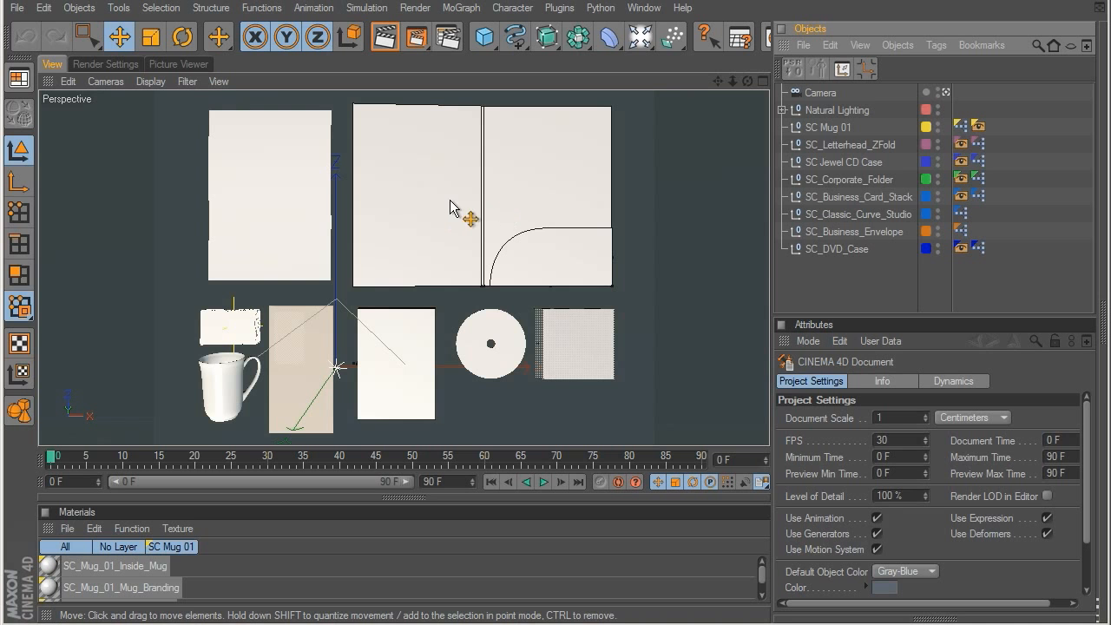
Step: Examine the settings of the Preset Studio 2 objects one by one, from SC Mug 01 down to SC_Business_Envelope
left_click(827, 127)
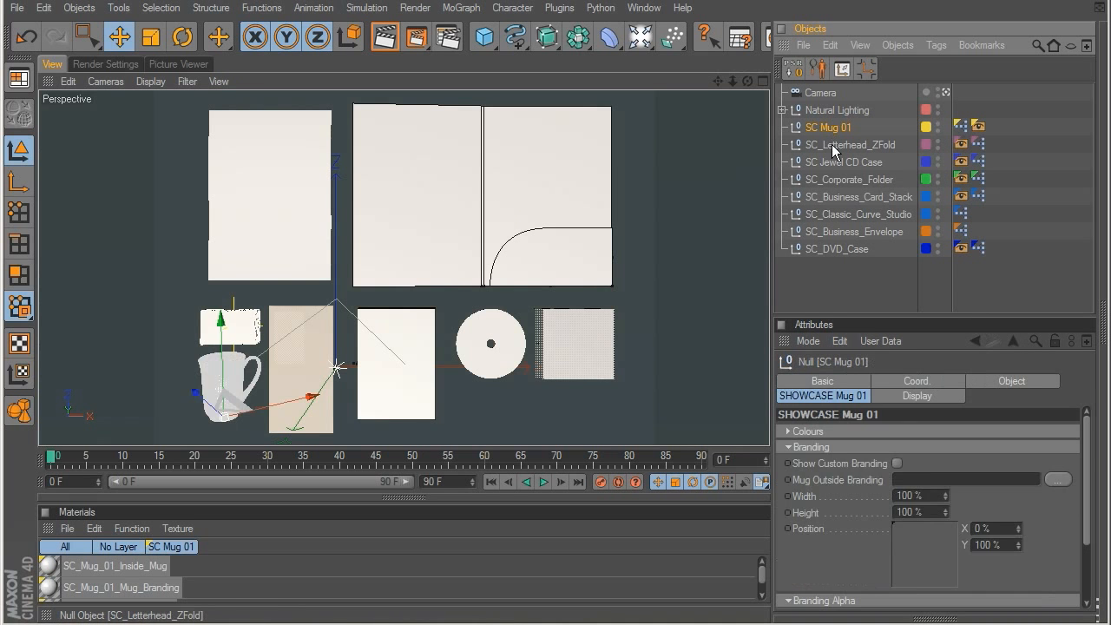
left_click(833, 145)
left_click(834, 162)
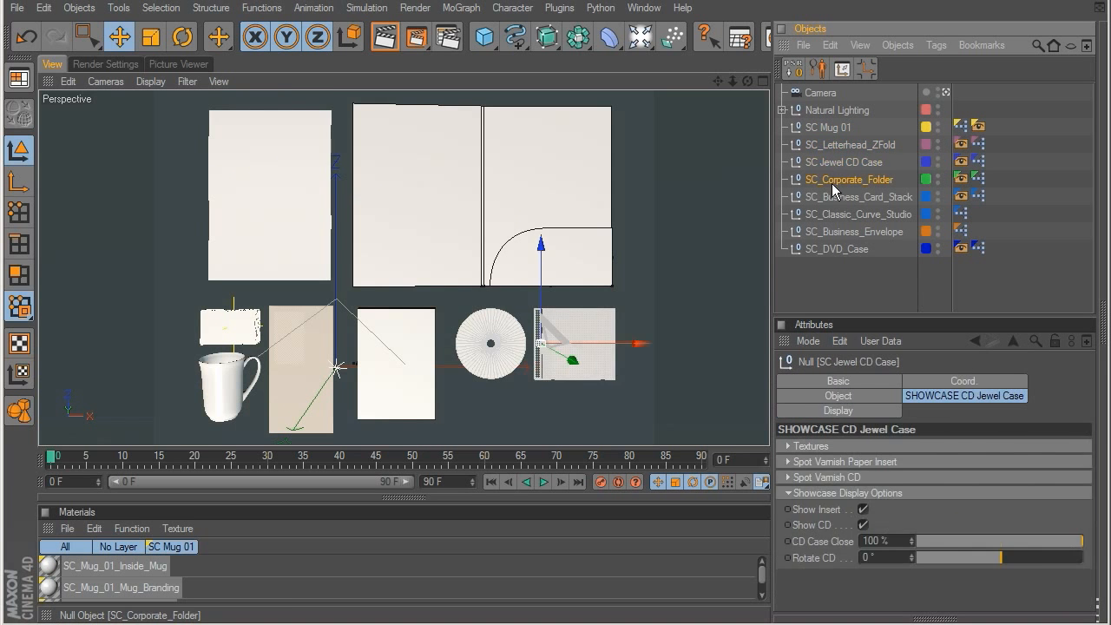
left_click(833, 179)
left_click(833, 198)
left_click(832, 216)
left_click(834, 232)
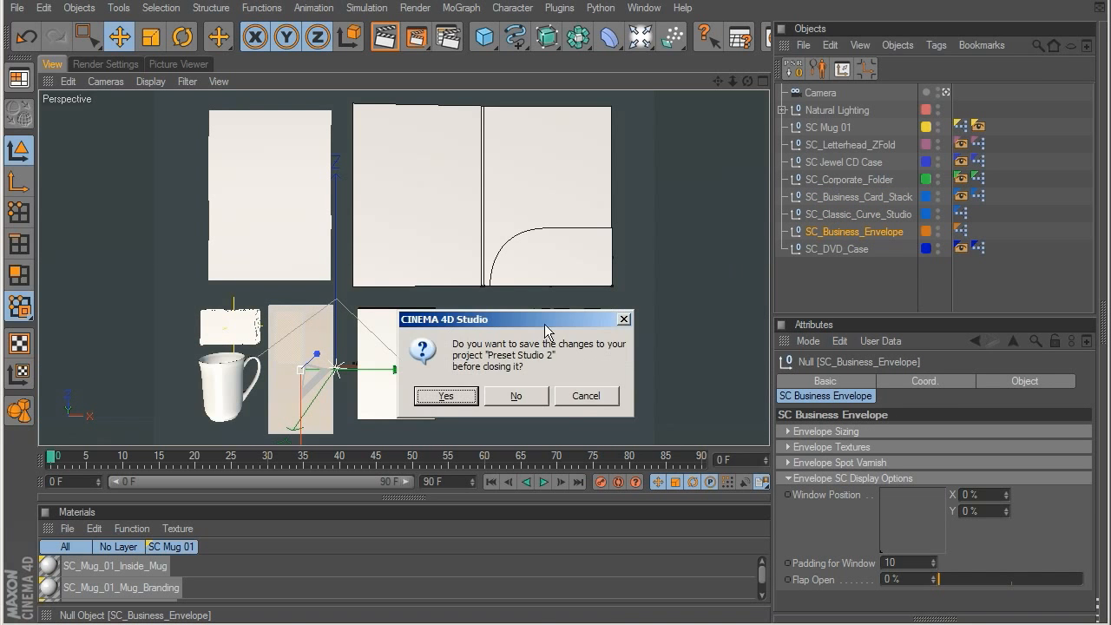
Step: Close Preset Studio 2 without saving, load Preset Studio 3 (7 Angles), and hide its cameras in the viewport
left_click(531, 392)
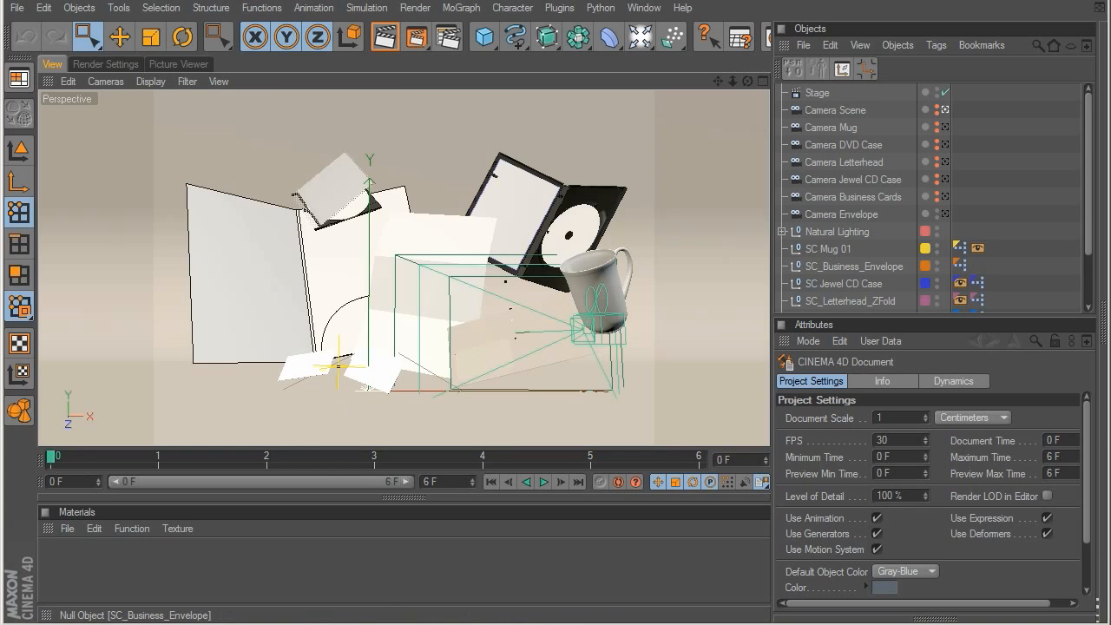
double_click(936, 211)
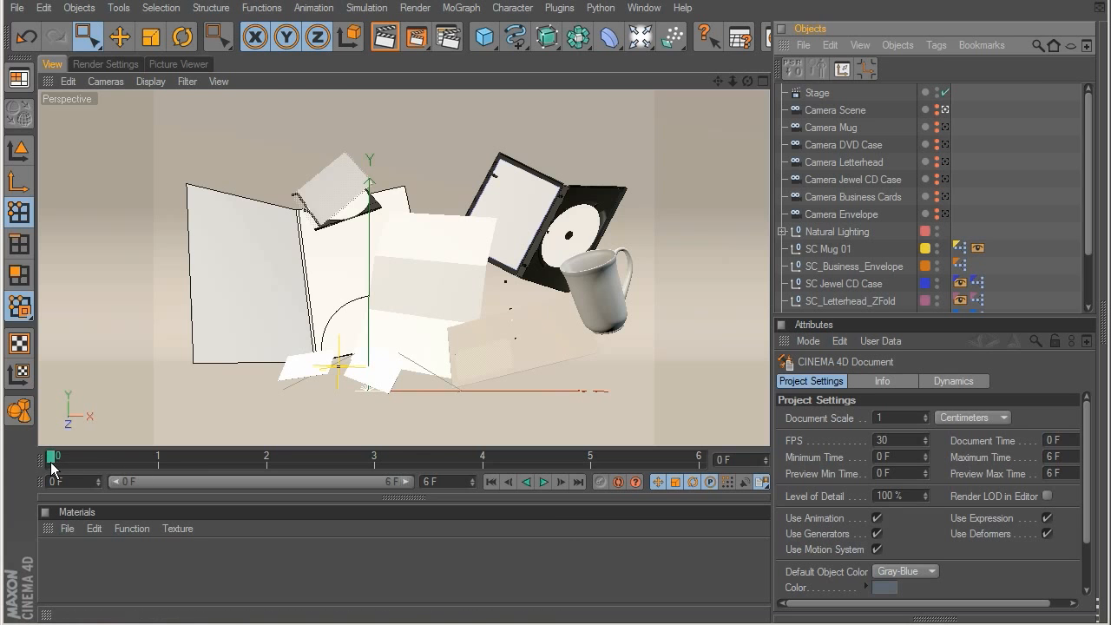
Step: Step the timeline through frames 1 to 6 to review the camera angles of Preset Studio 3, and return it to frame 0
left_click(144, 462)
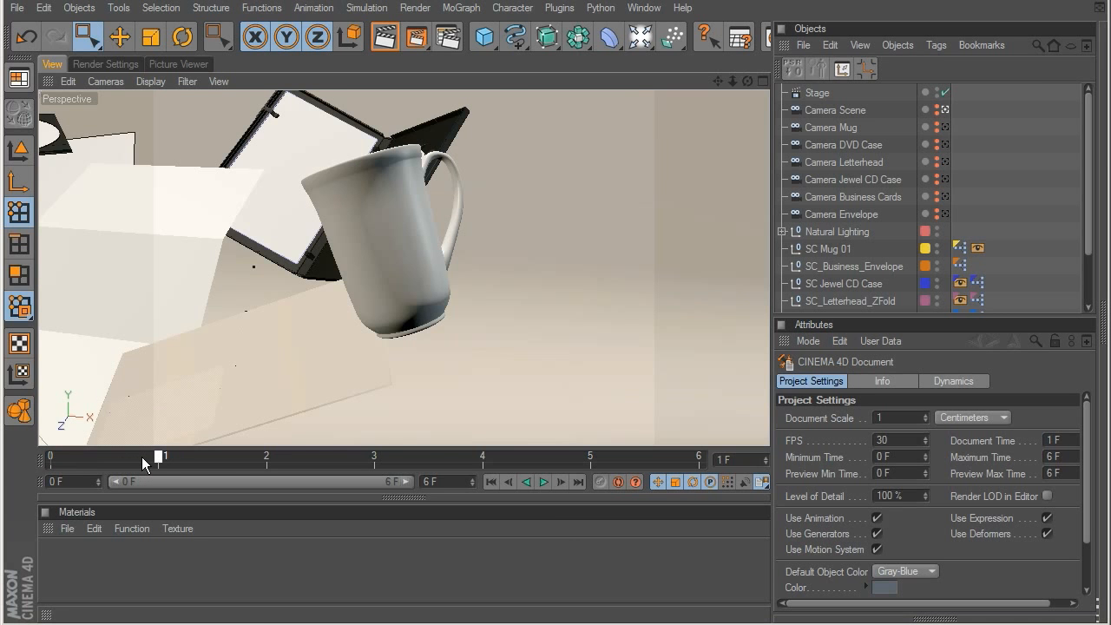
left_click(251, 462)
left_click(195, 457)
left_click(238, 455)
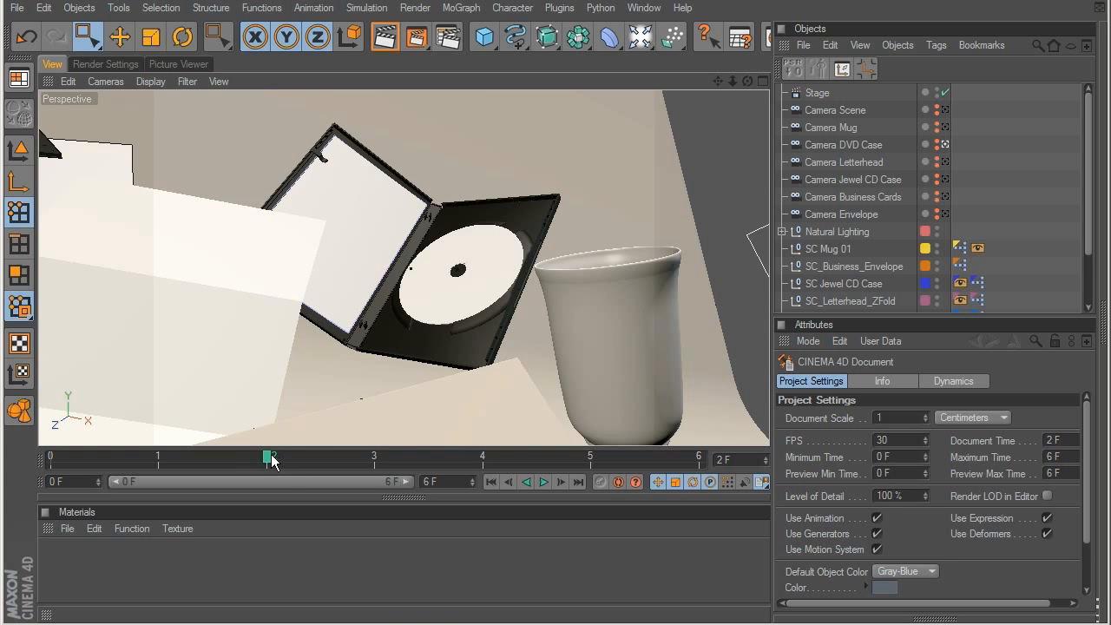
left_click(339, 457)
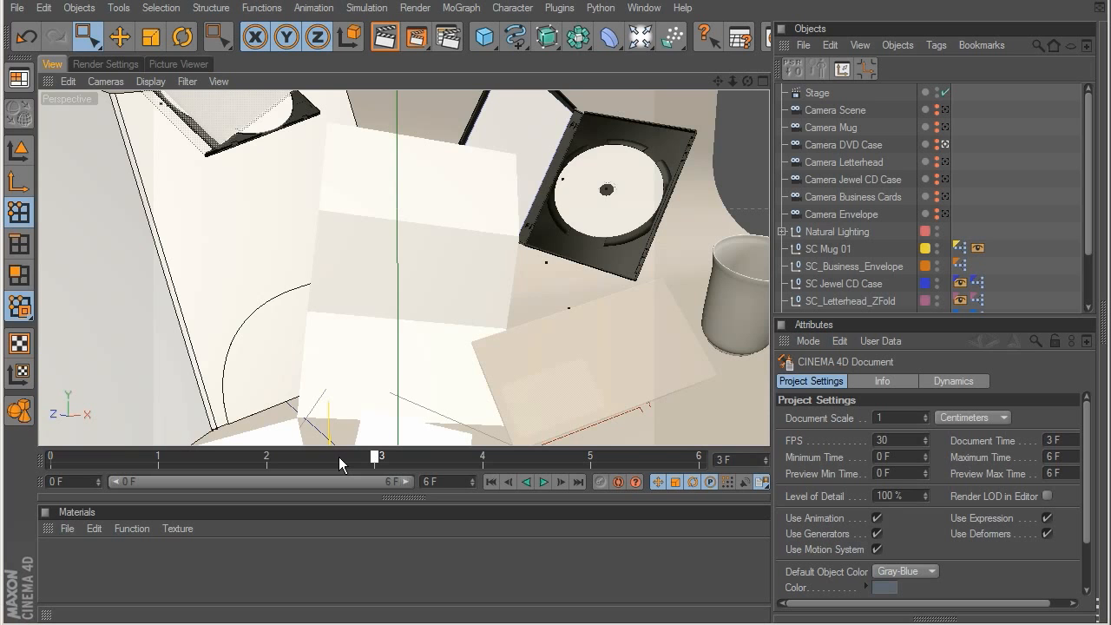
left_click(482, 457)
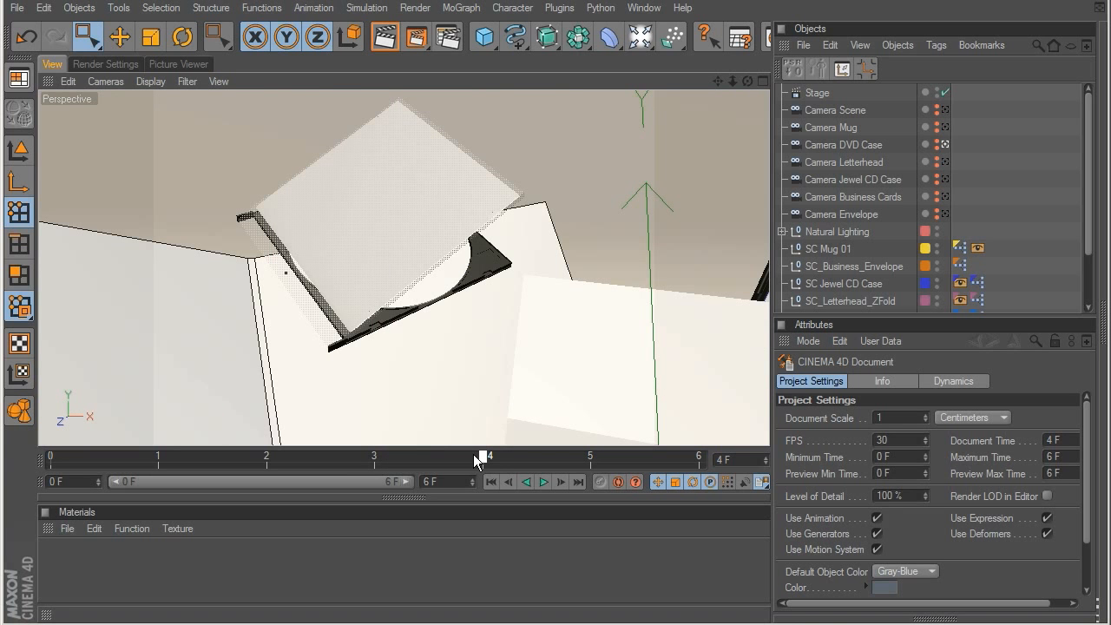
left_click(578, 455)
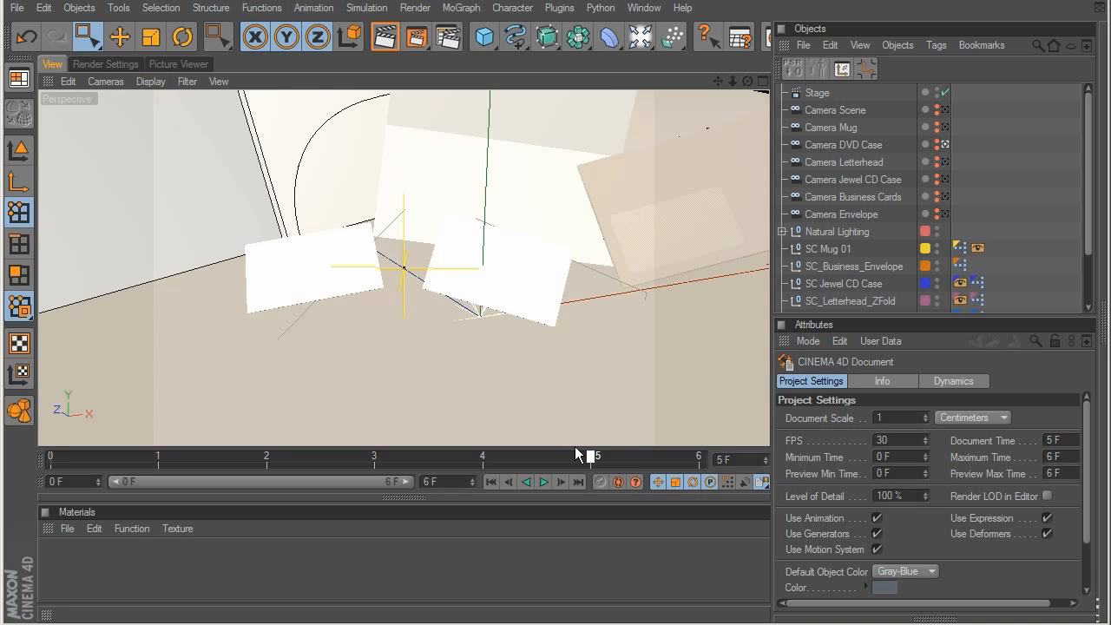
left_click(704, 456)
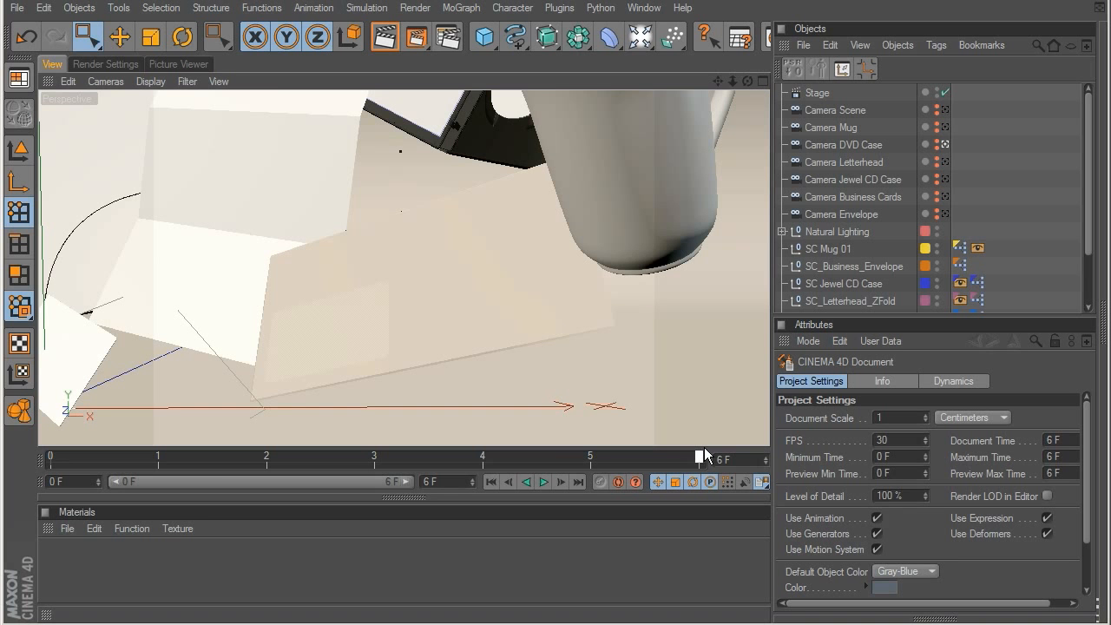
mouse_move(704, 451)
left_mouse_down()
mouse_move(343, 459)
mouse_move(23, 443)
left_mouse_up()
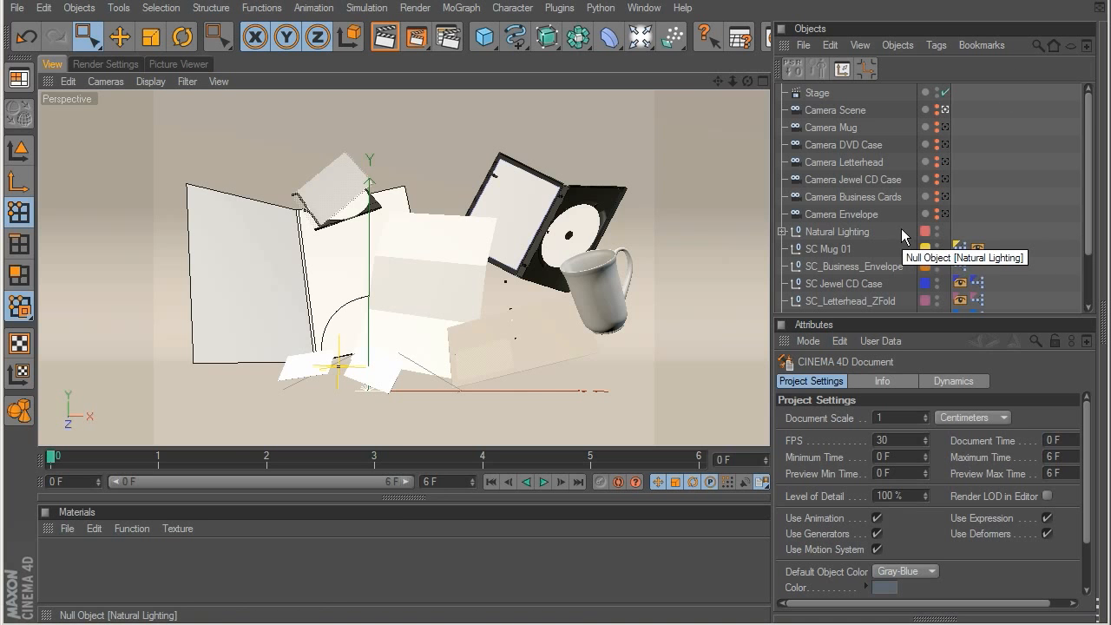
Step: Load Mug_01.jpg as the outside branding of SC Mug 01 and show the custom branding
scroll(998, 176, "down", 2)
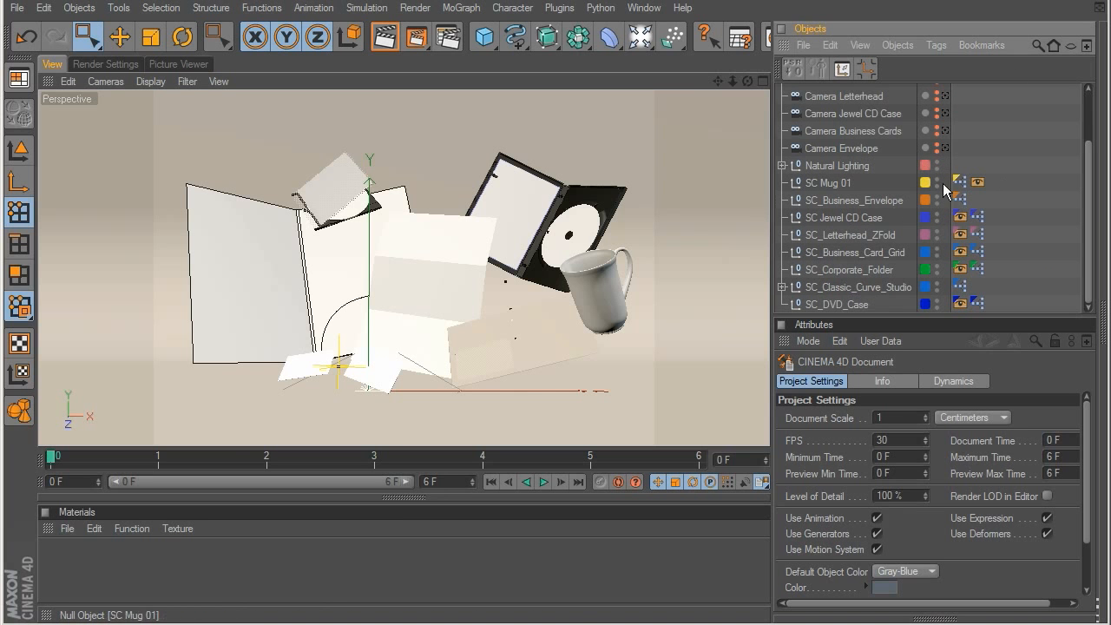
left_click(837, 166)
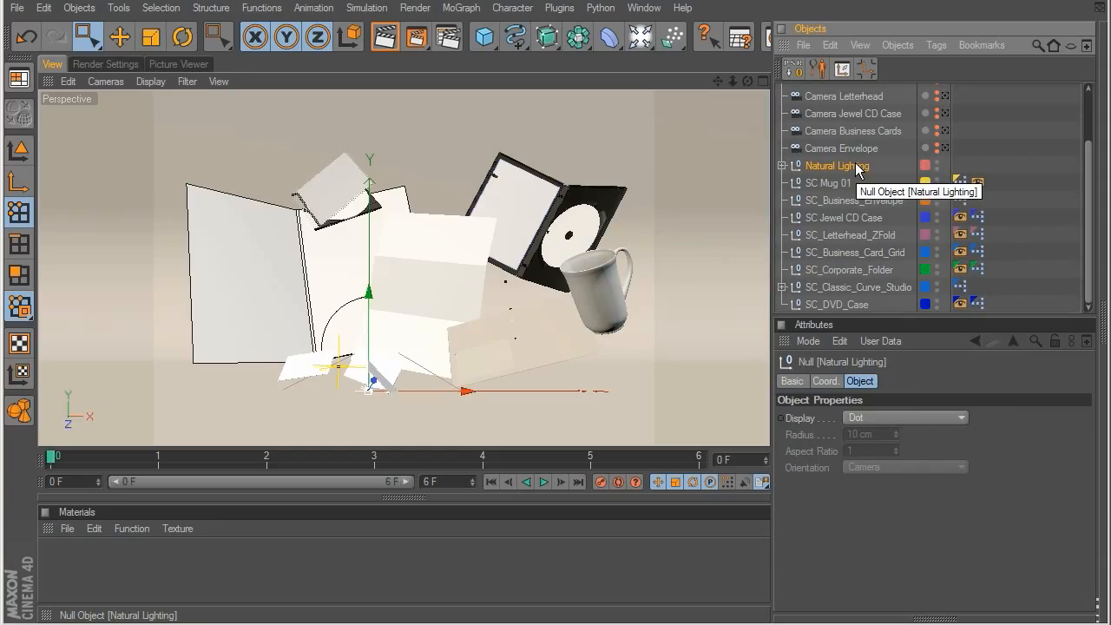
left_click(829, 183)
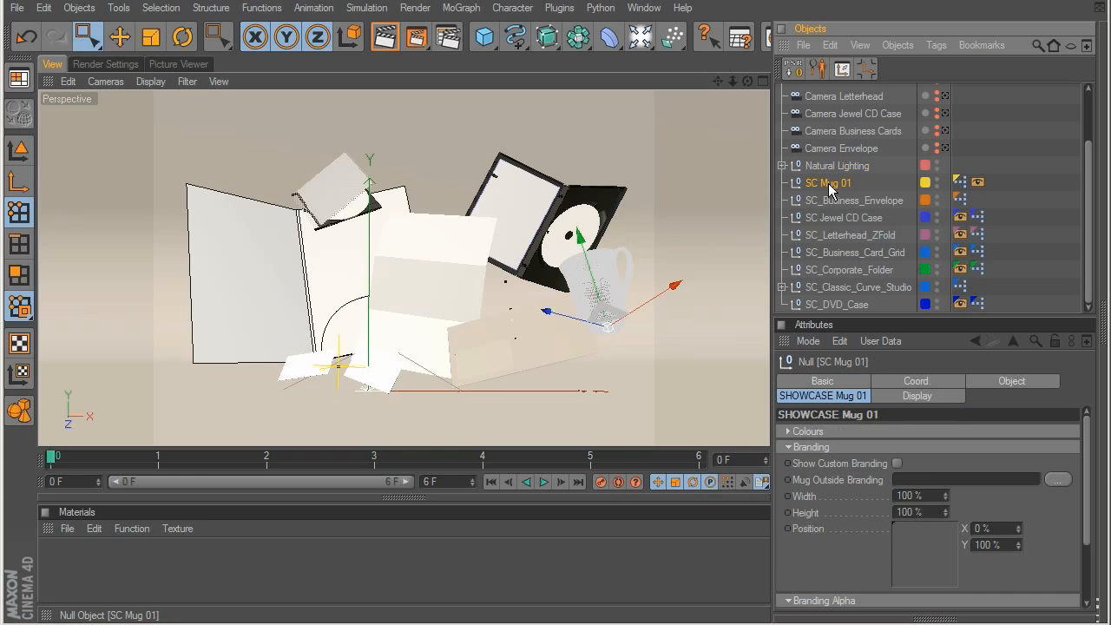
left_click(1058, 480)
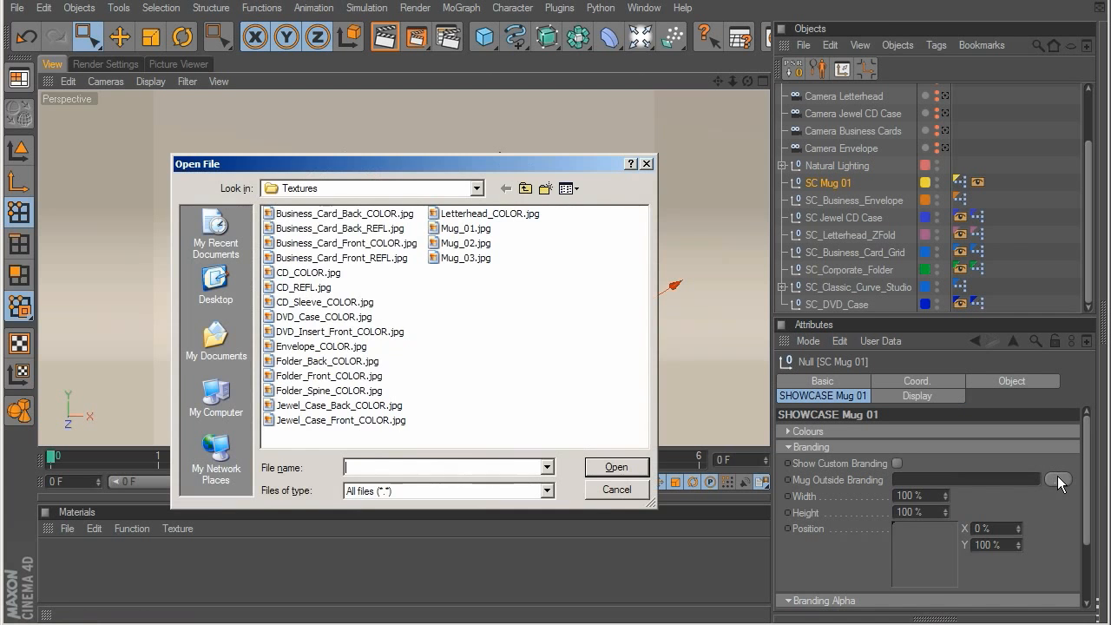
double_click(464, 229)
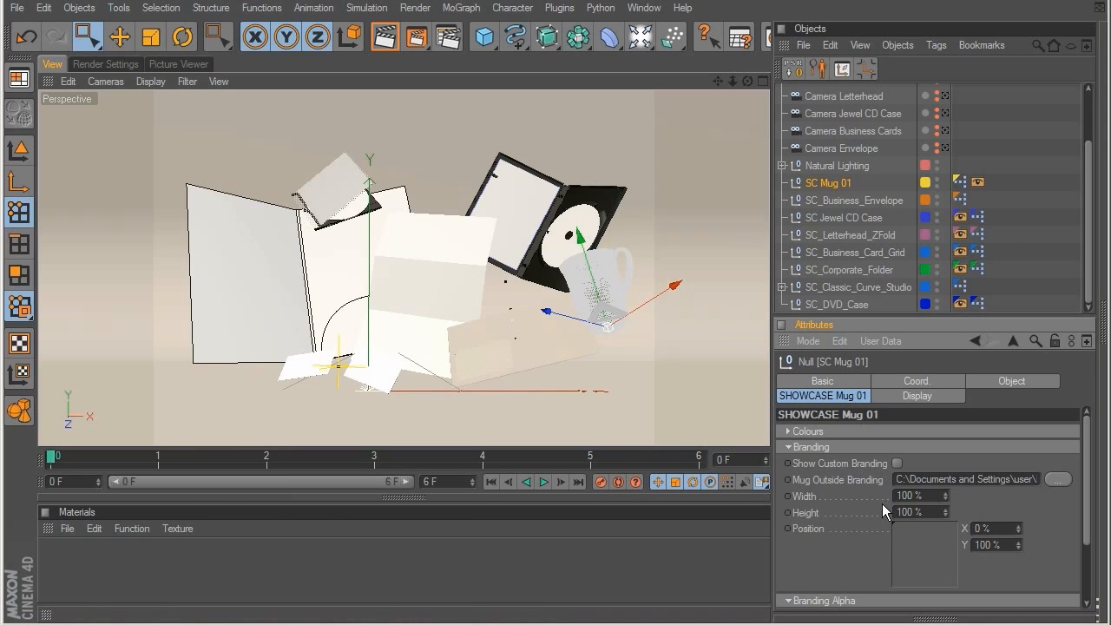
left_click(789, 447)
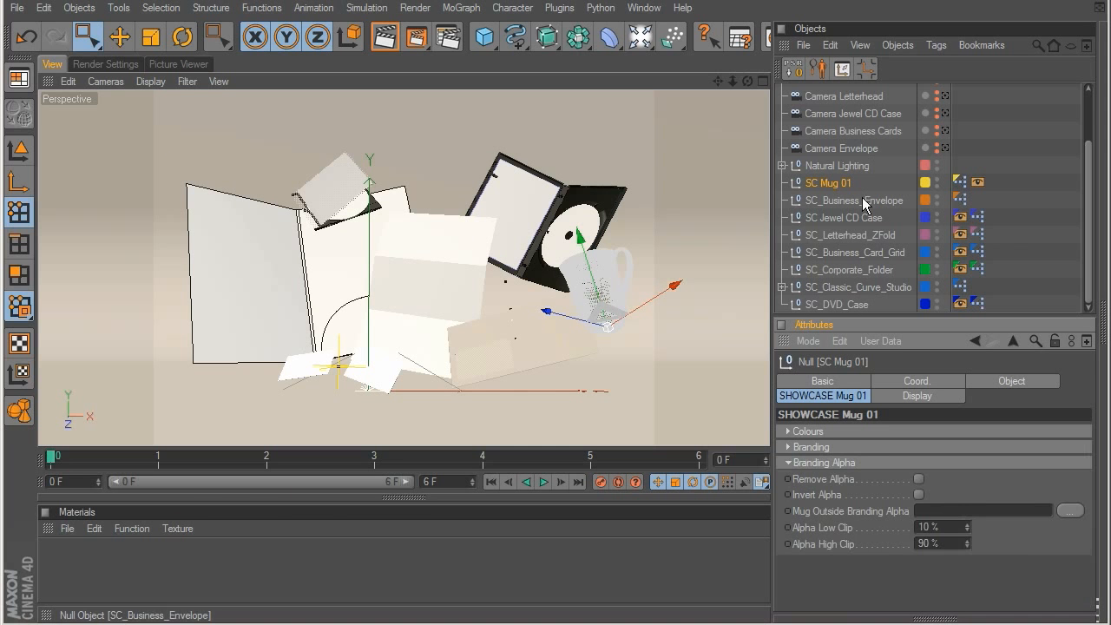
Step: Load Envelope_COLOR.jpg as the front texture of SC_Business_Envelope and turn on showing the front texture
left_click(855, 201)
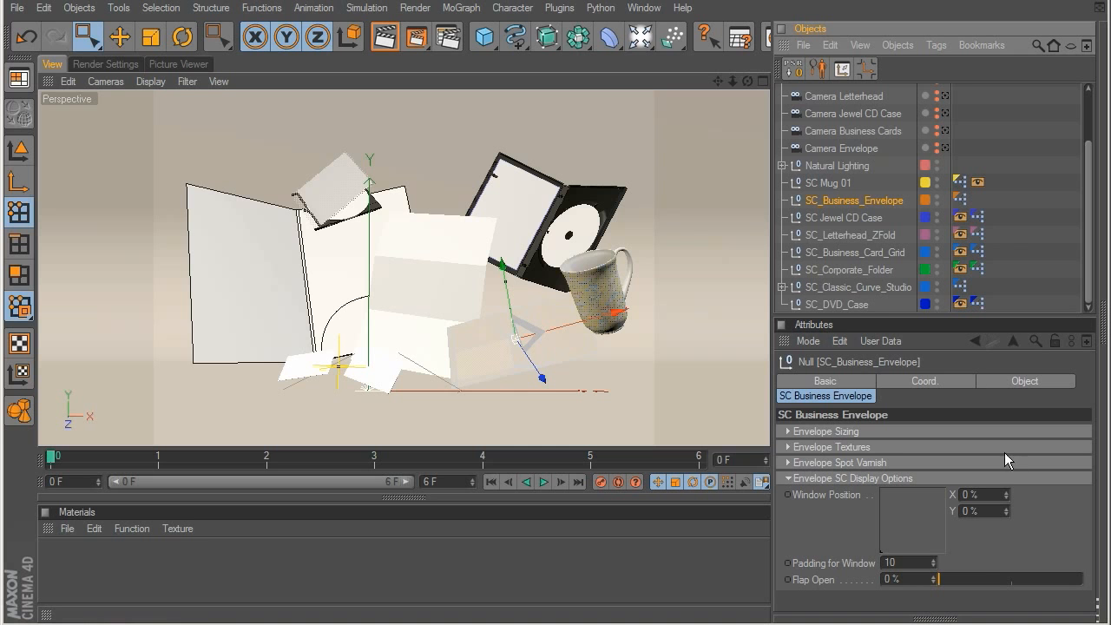
left_click(788, 447)
left_click(1056, 494)
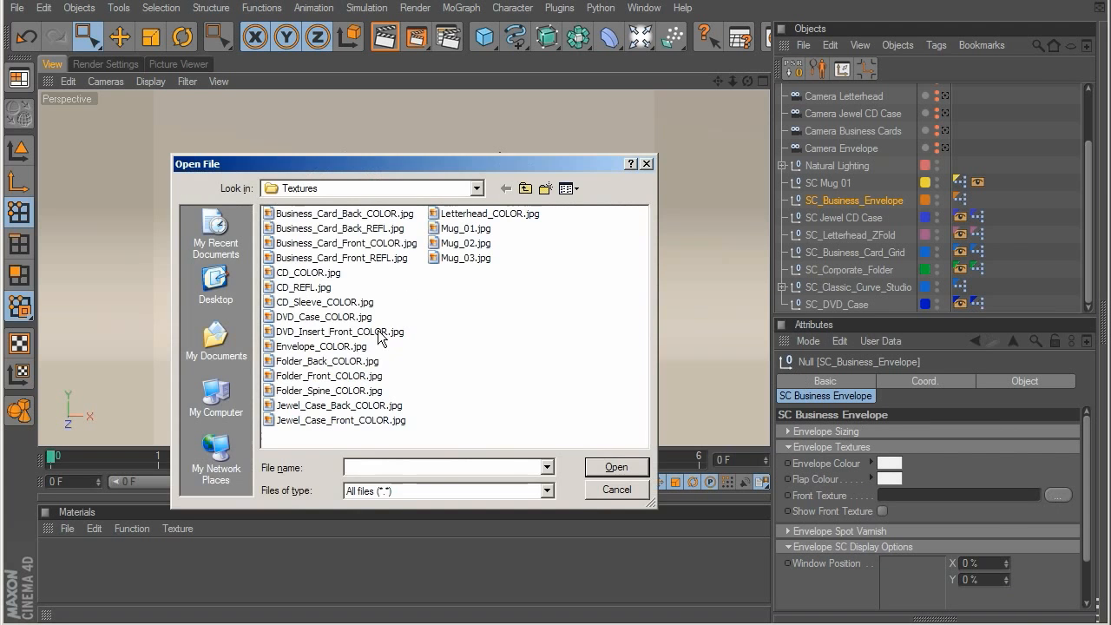
left_click(319, 346)
double_click(339, 350)
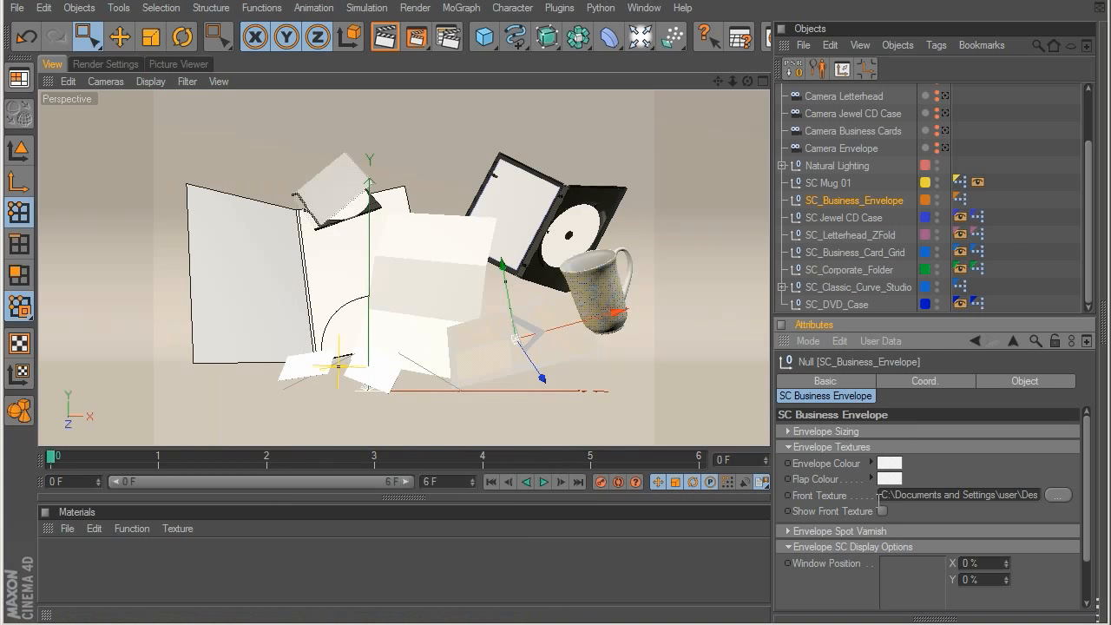
left_click(787, 446)
Step: Enable removing the alpha in the Branding Alpha settings of SC Mug 01
left_click(825, 187)
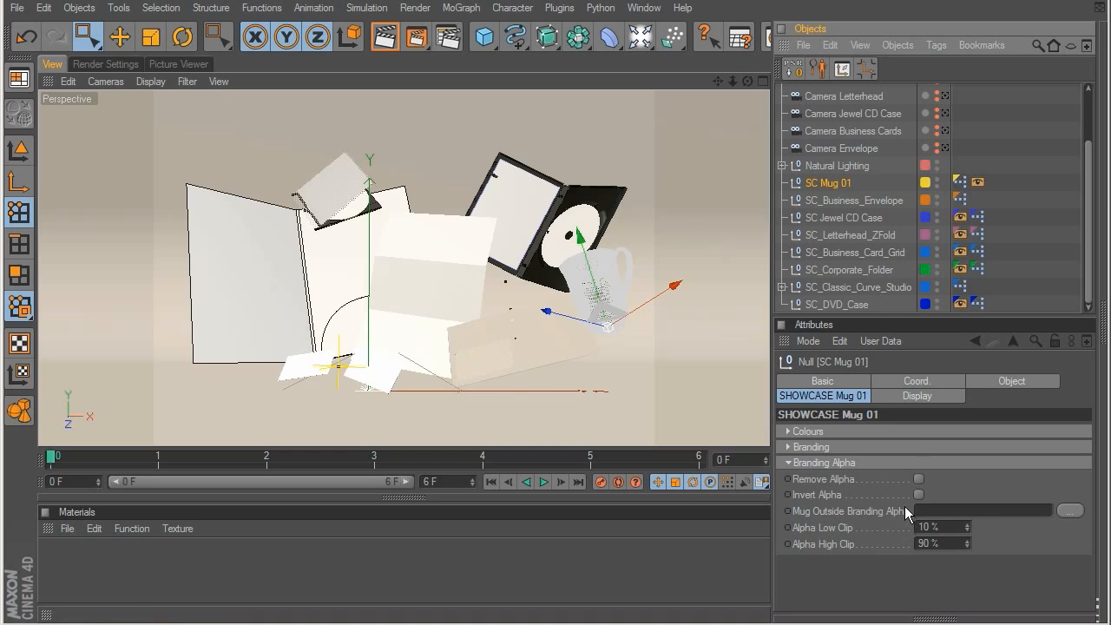
left_click(918, 480)
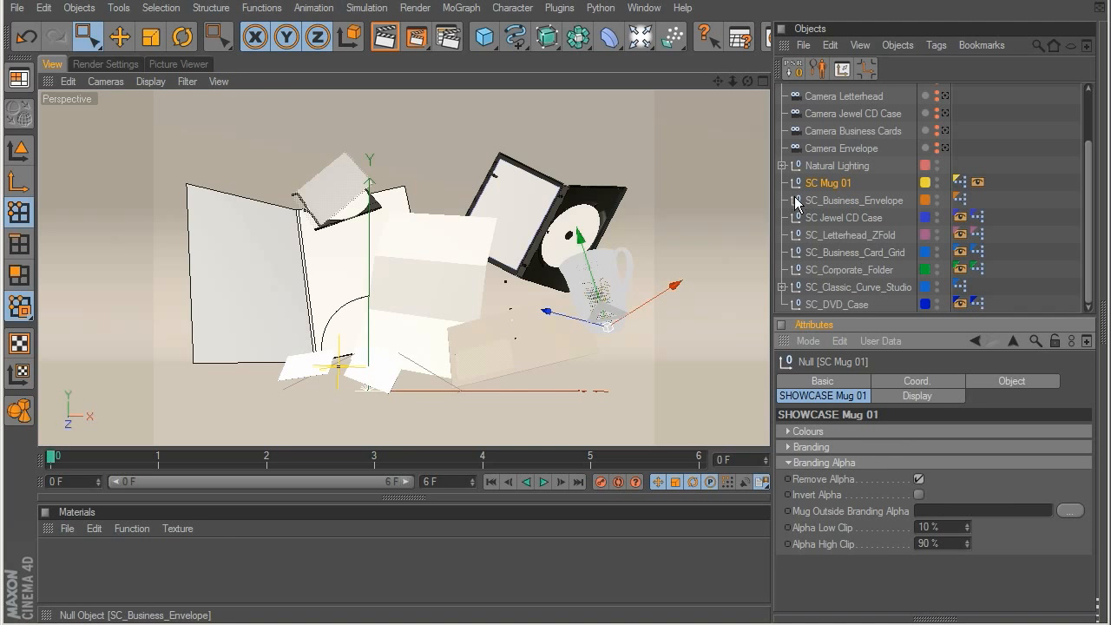
left_click(846, 200)
Step: Load Jewel_Case_Front_COLOR.jpg as the paper insert front texture of SC Jewel CD Case
left_click(845, 218)
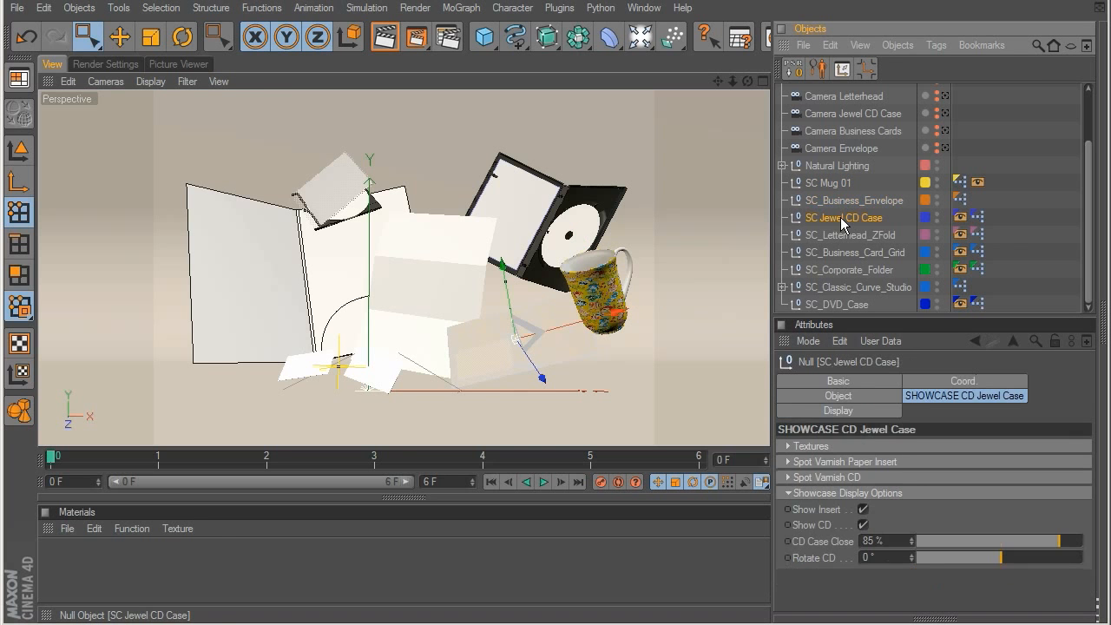
left_click(789, 445)
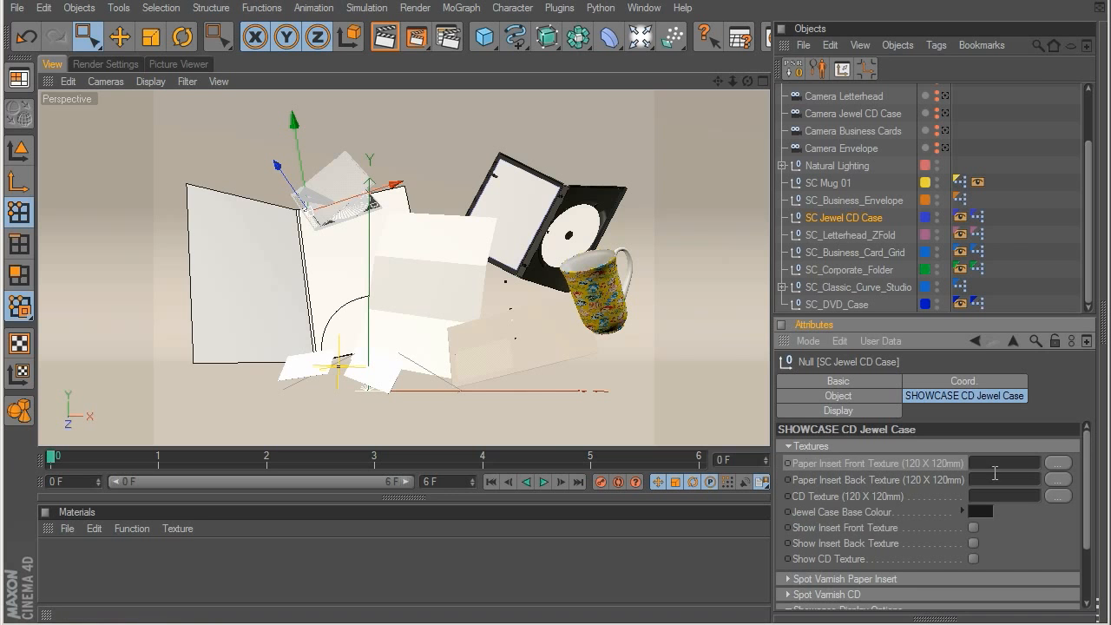
left_click(1063, 464)
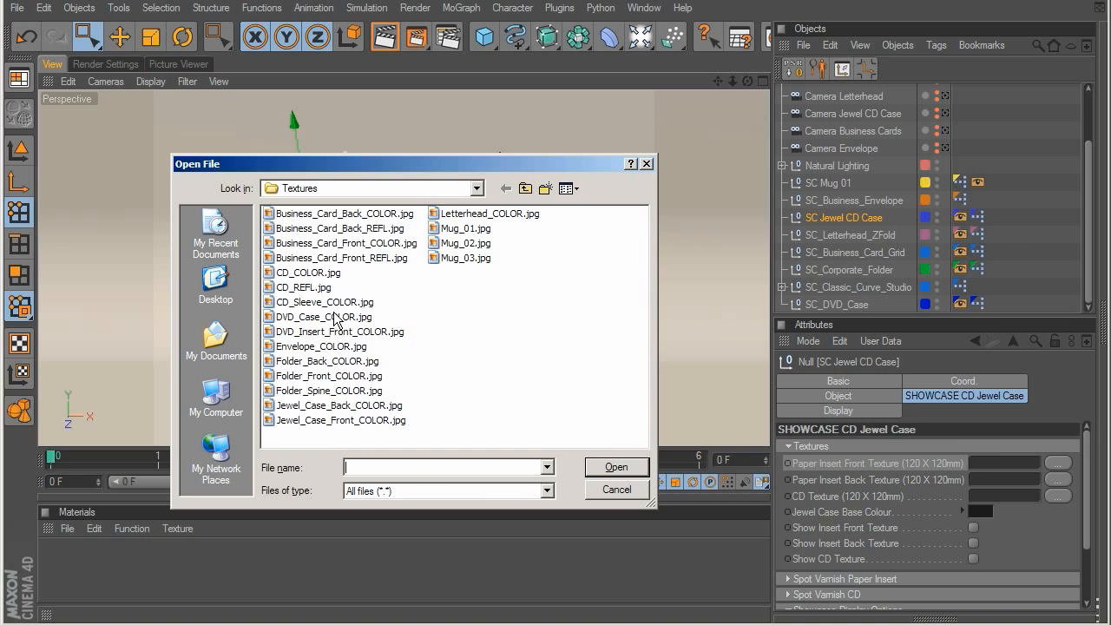
double_click(331, 417)
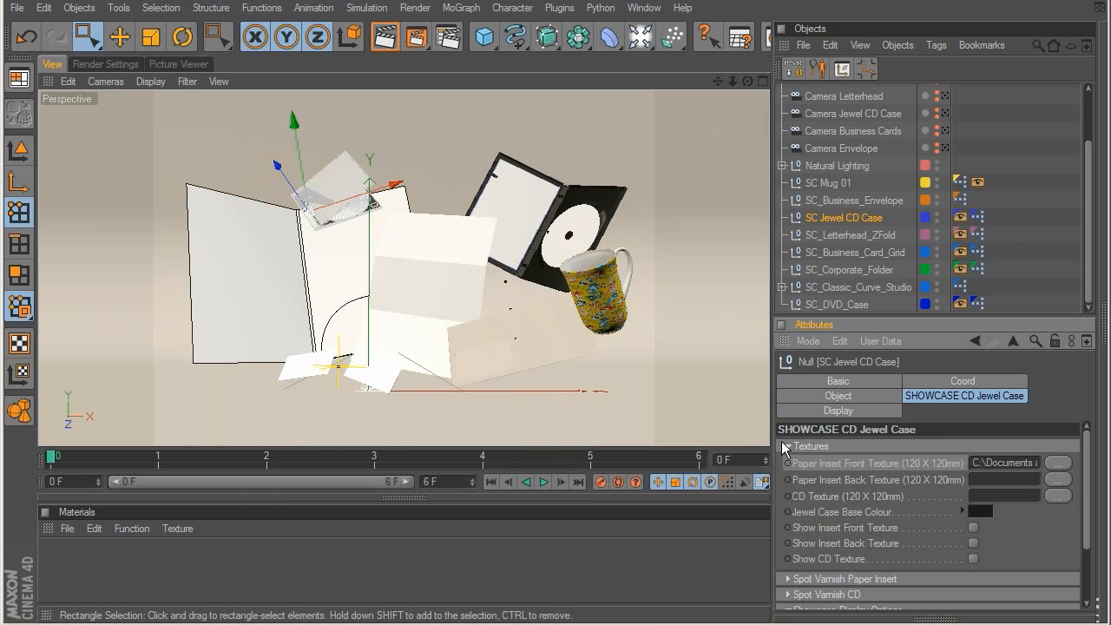
Step: Load CD_COLOR.jpg as the CD texture of SC Jewel CD Case and show the insert front and CD textures
left_click(1056, 495)
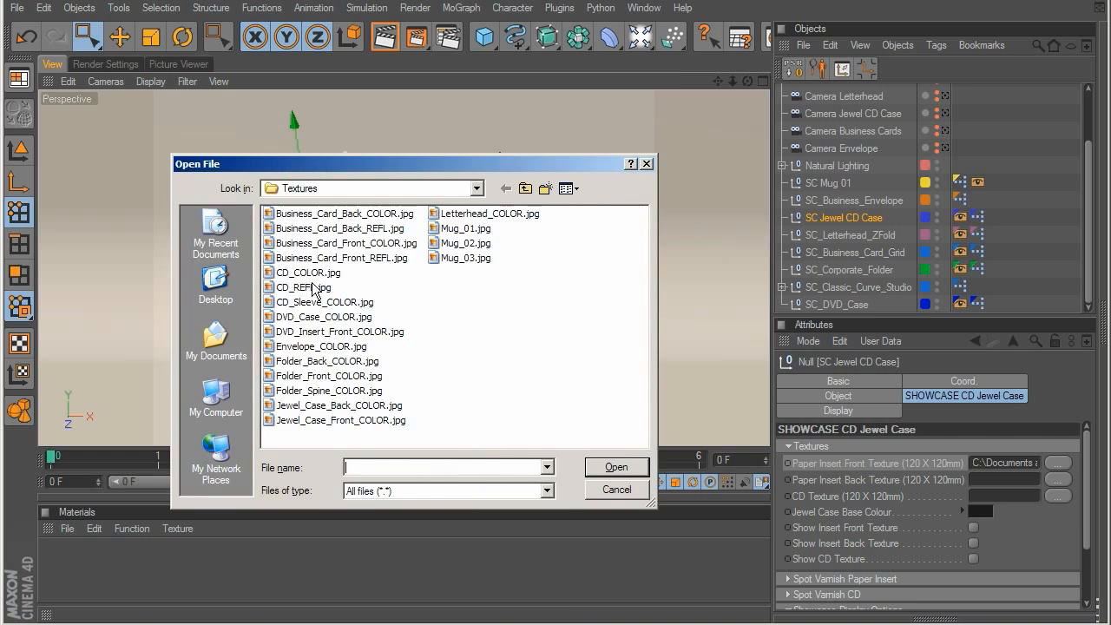
double_click(314, 281)
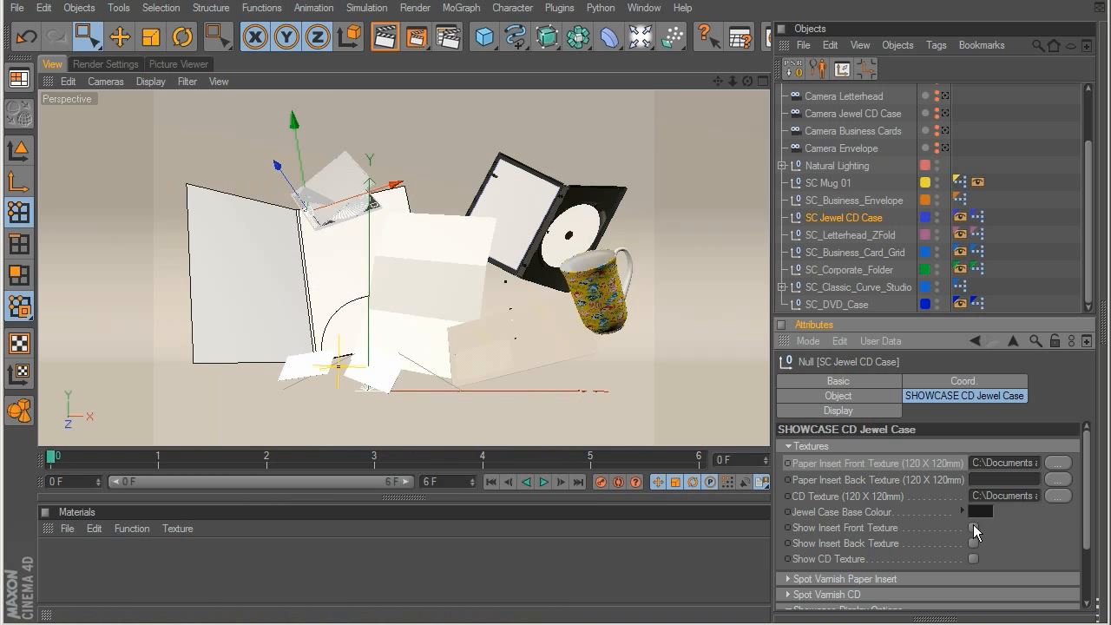
left_click(973, 527)
left_click(973, 558)
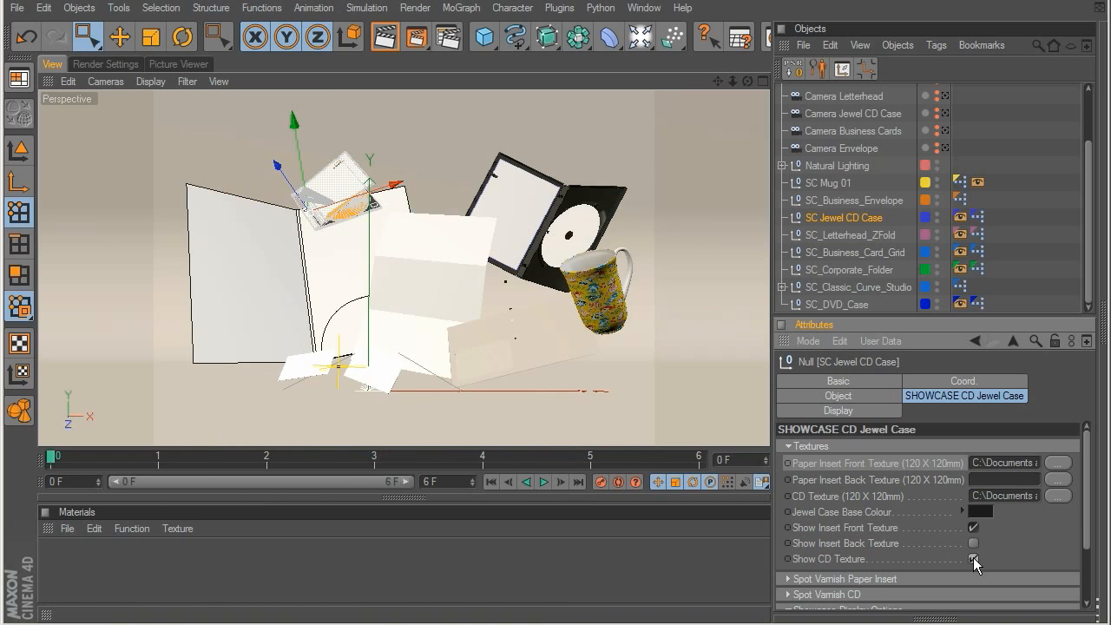
left_click(790, 446)
Step: Load Letterhead_COLOR.jpg as the front texture of SC_Letterhead_ZFold and turn on showing the front texture
left_click(849, 237)
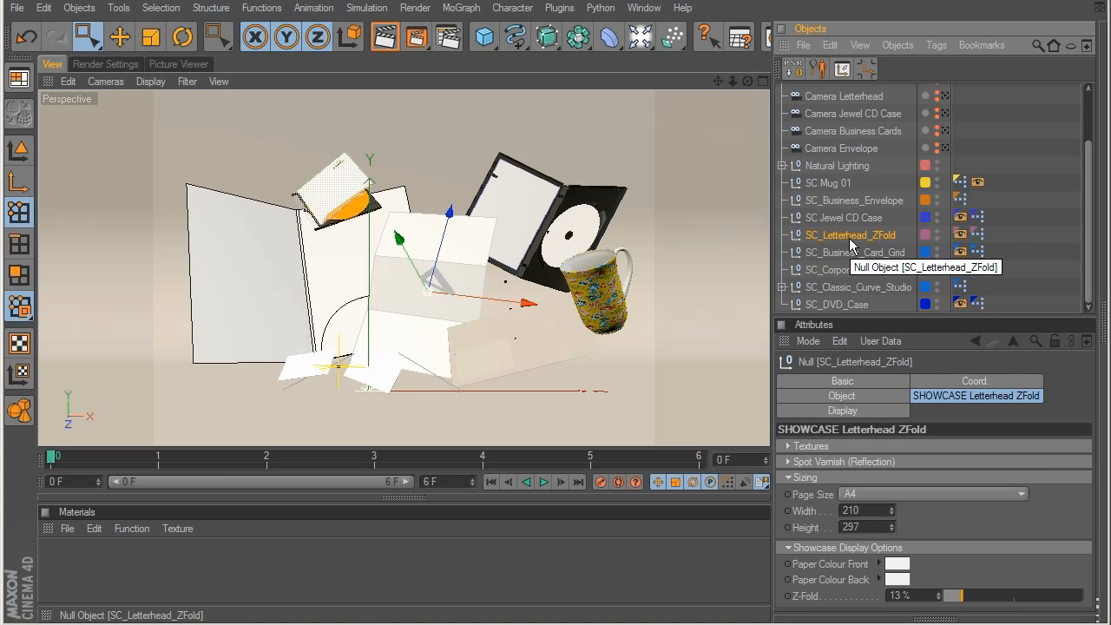
left_click(790, 446)
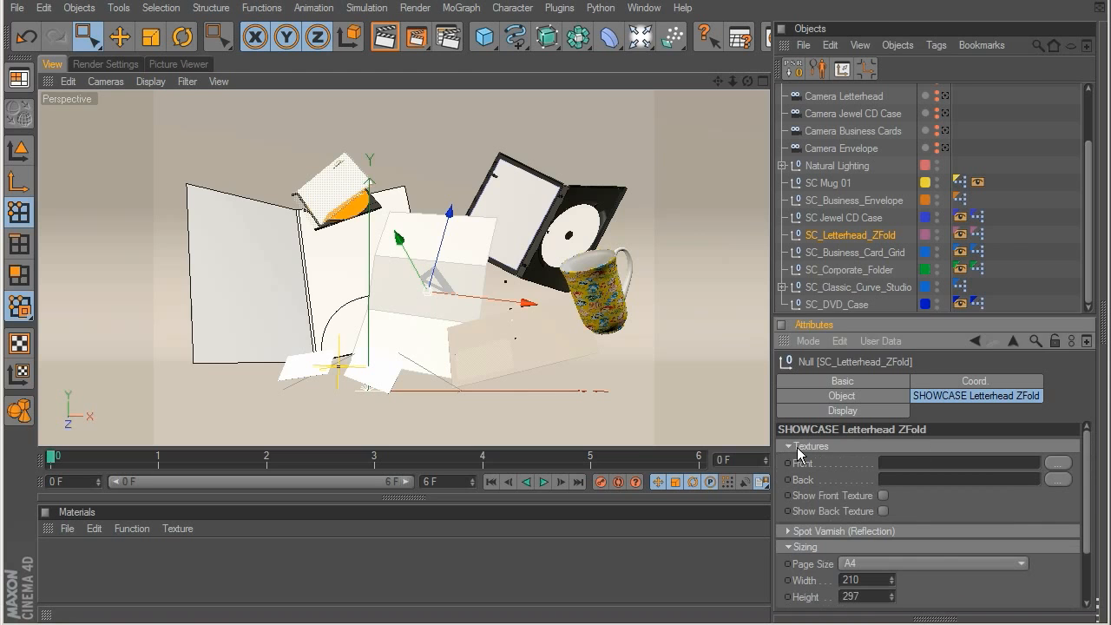
left_click(1066, 479)
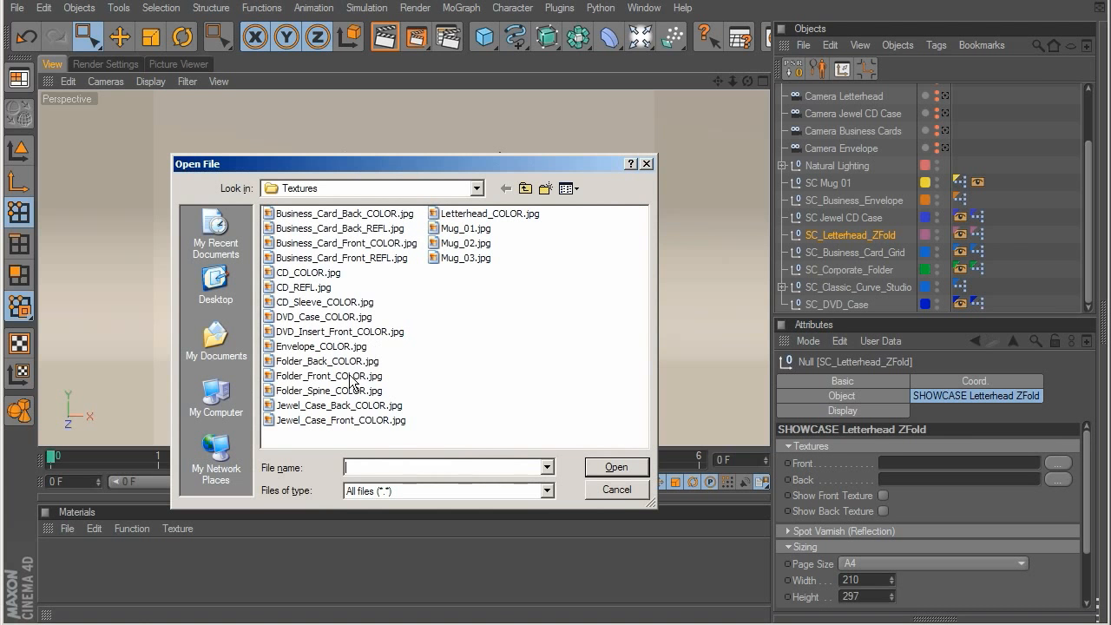
double_click(490, 213)
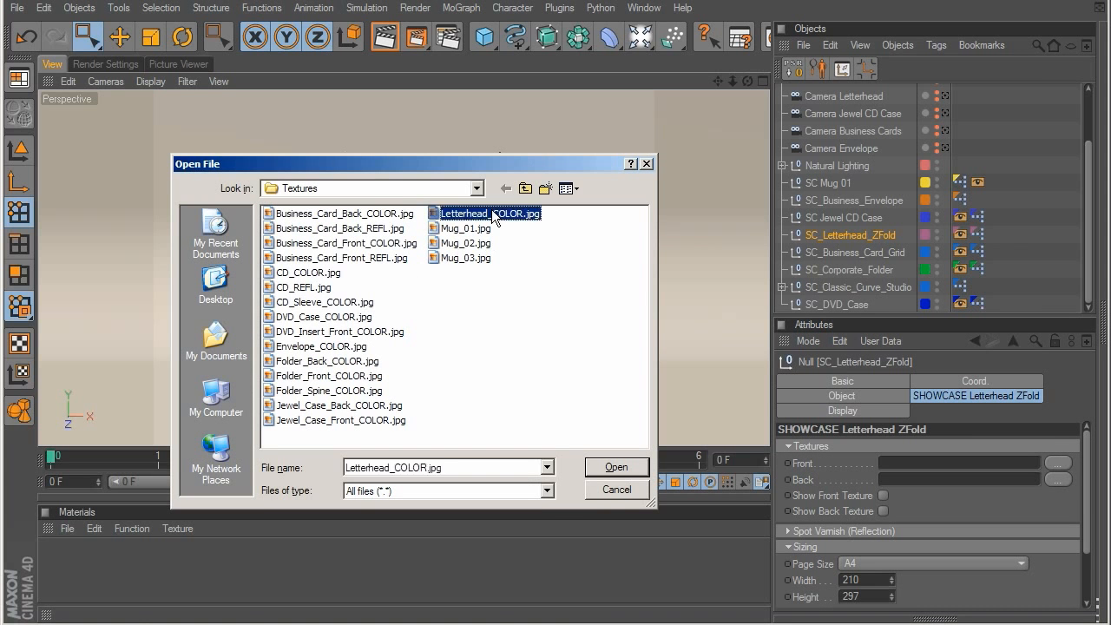
left_click(883, 496)
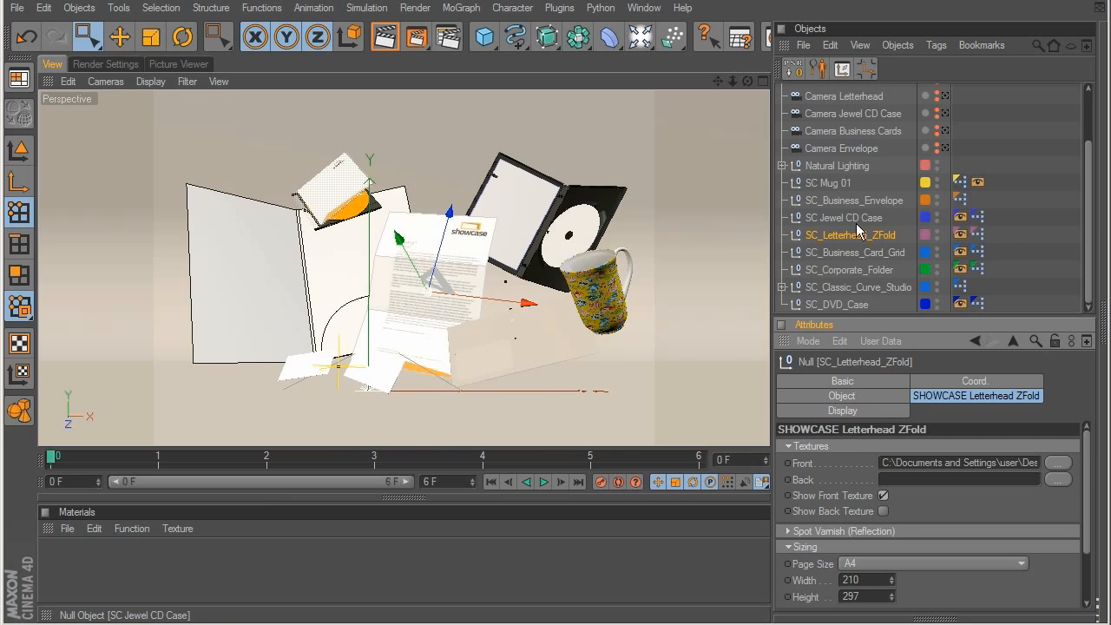
Step: Load Business_Card_Front_COLOR.jpg and Business_Card_Back_COLOR.jpg as the front and back textures of SC_Business_Card_Grid and show both
left_click(845, 252)
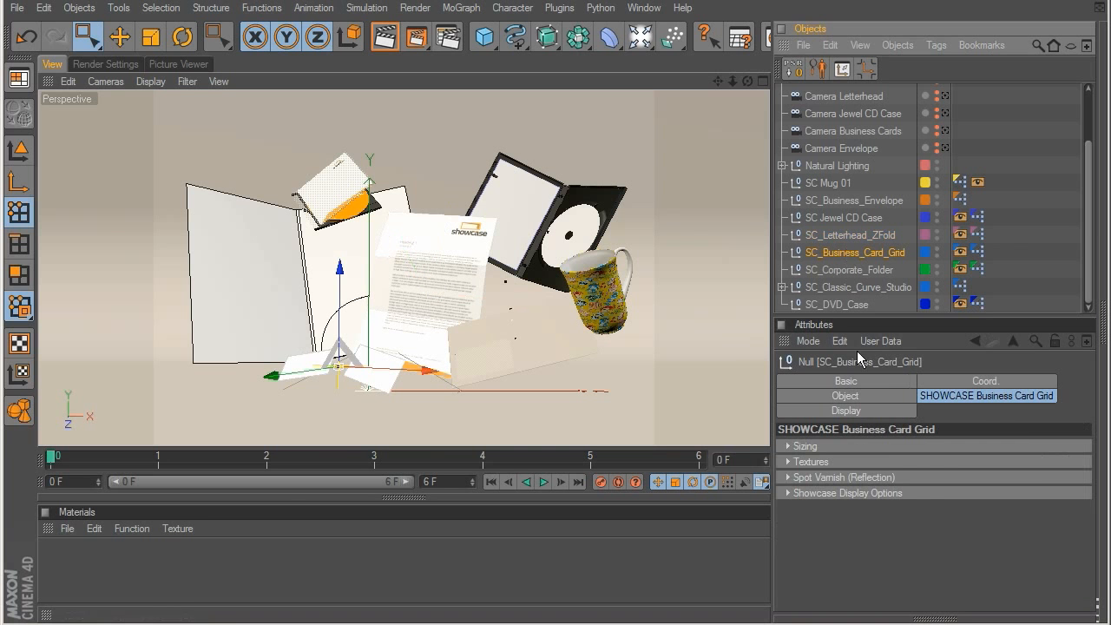
left_click(805, 447)
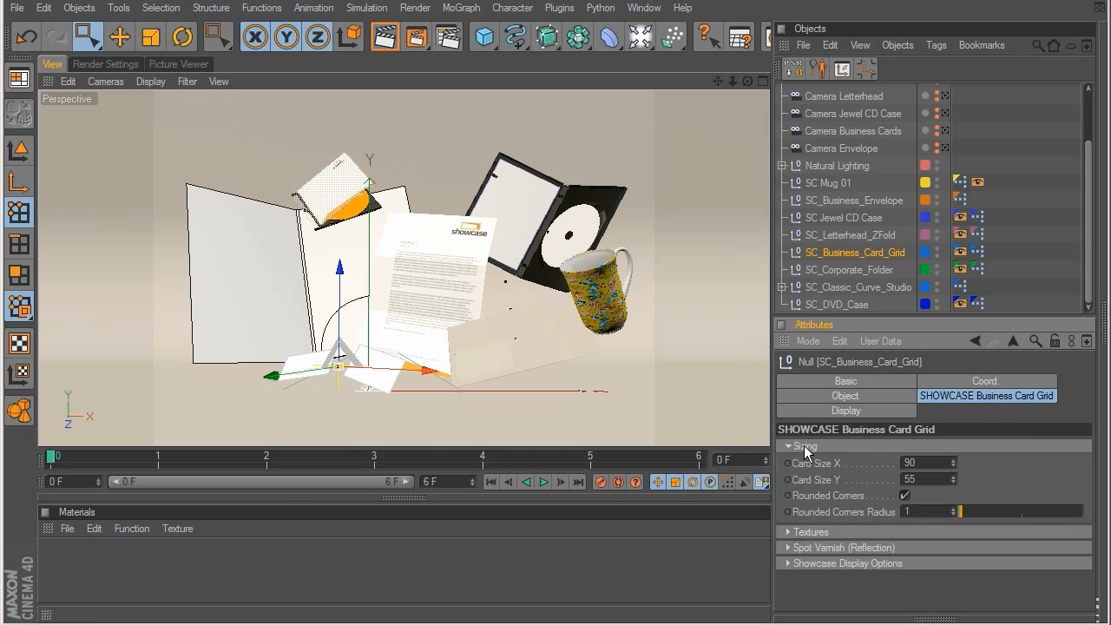
left_click(806, 447)
left_click(809, 462)
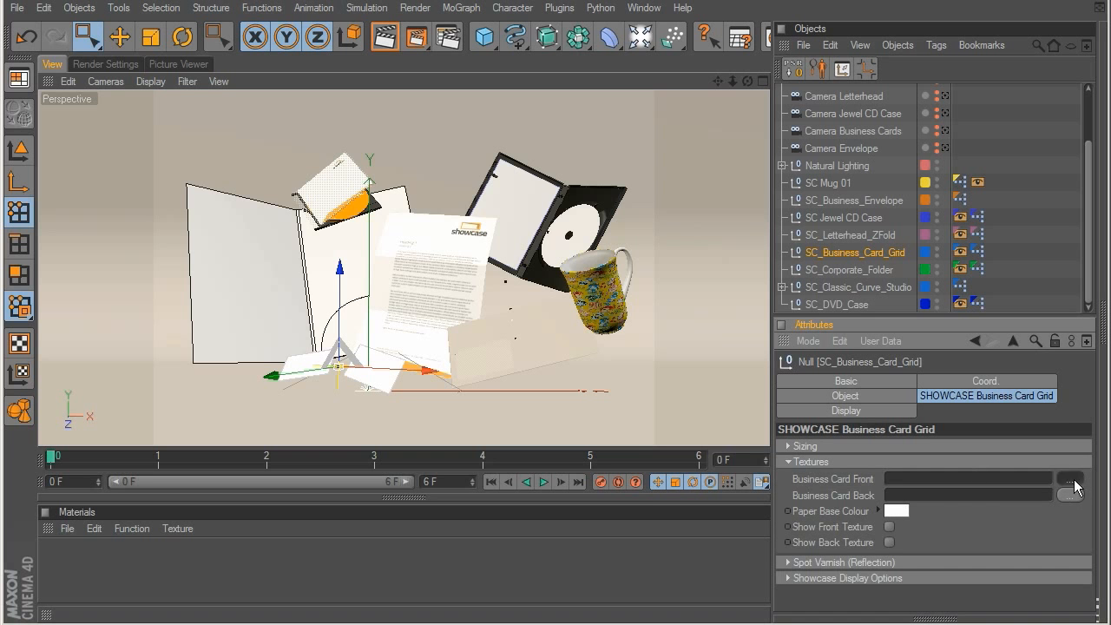
left_click(1073, 482)
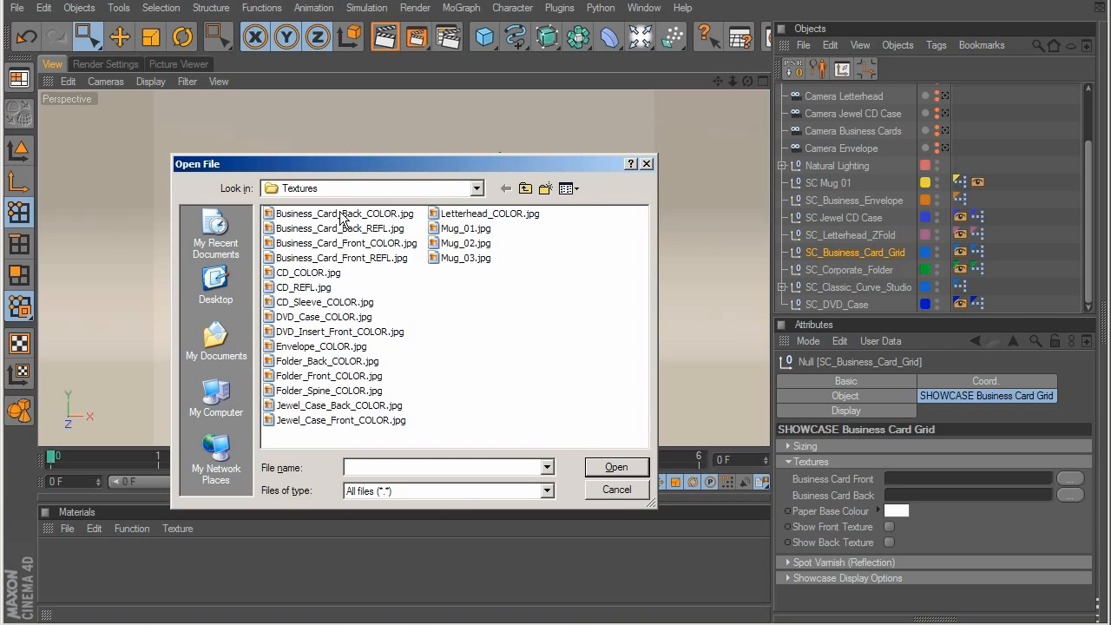
left_click(1070, 495)
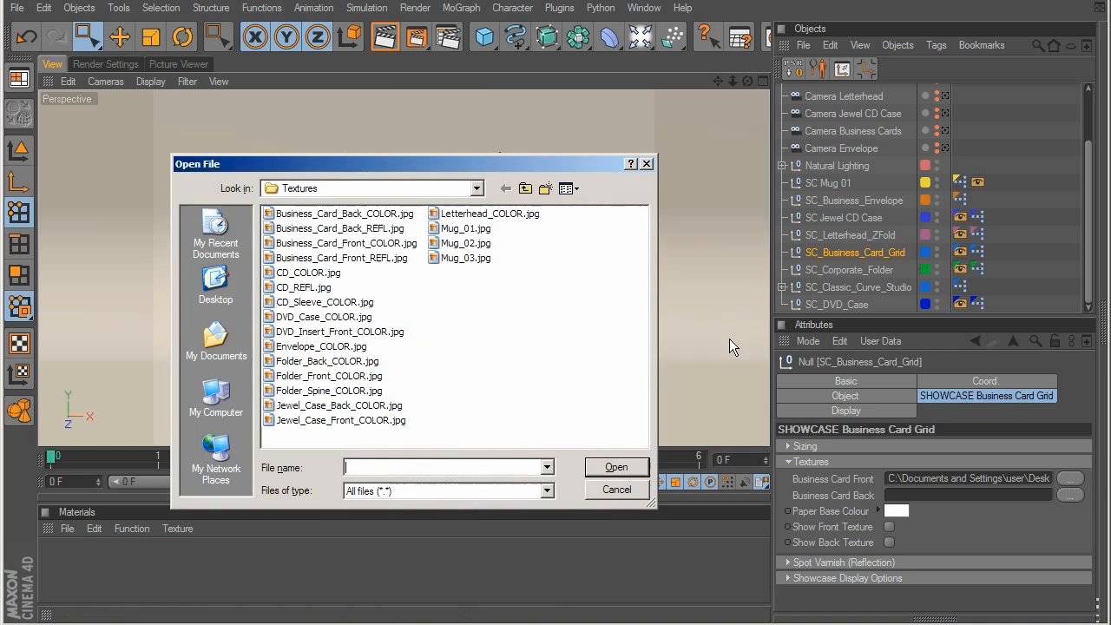
double_click(352, 227)
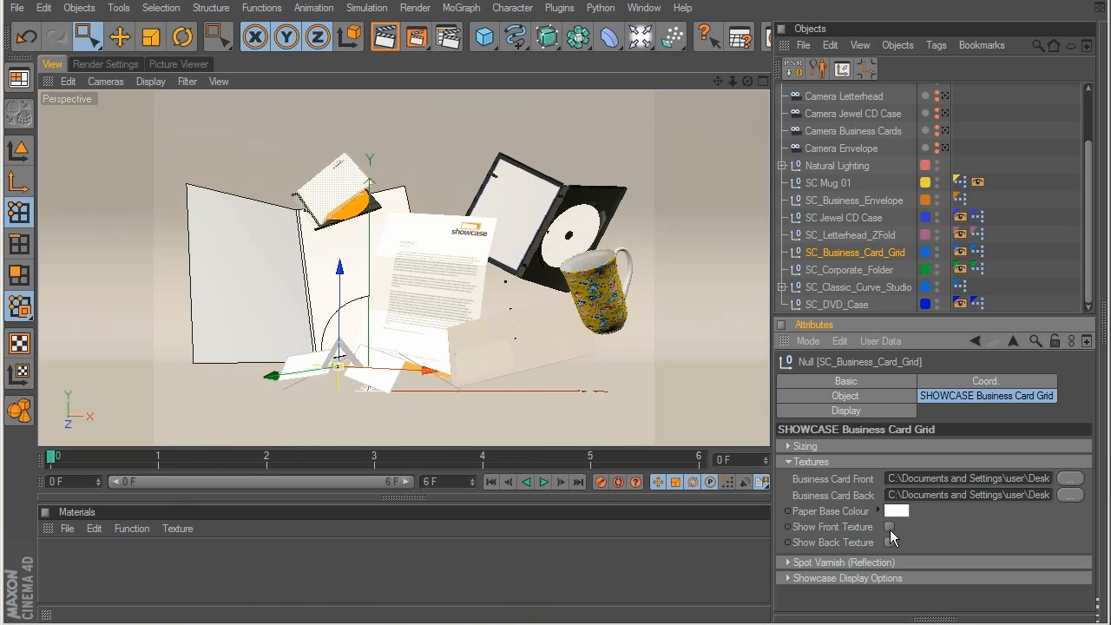
left_click(792, 461)
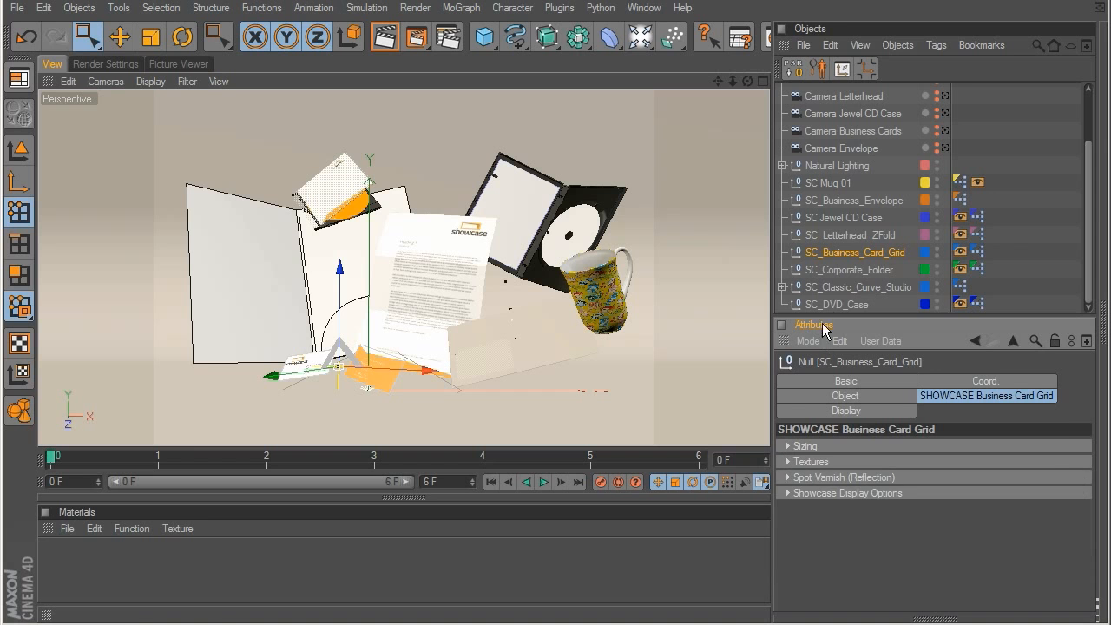
Step: Set the Pocket panel colour of SC_Corporate_Folder to orange (RGB 255, 135, 44)
left_click(848, 271)
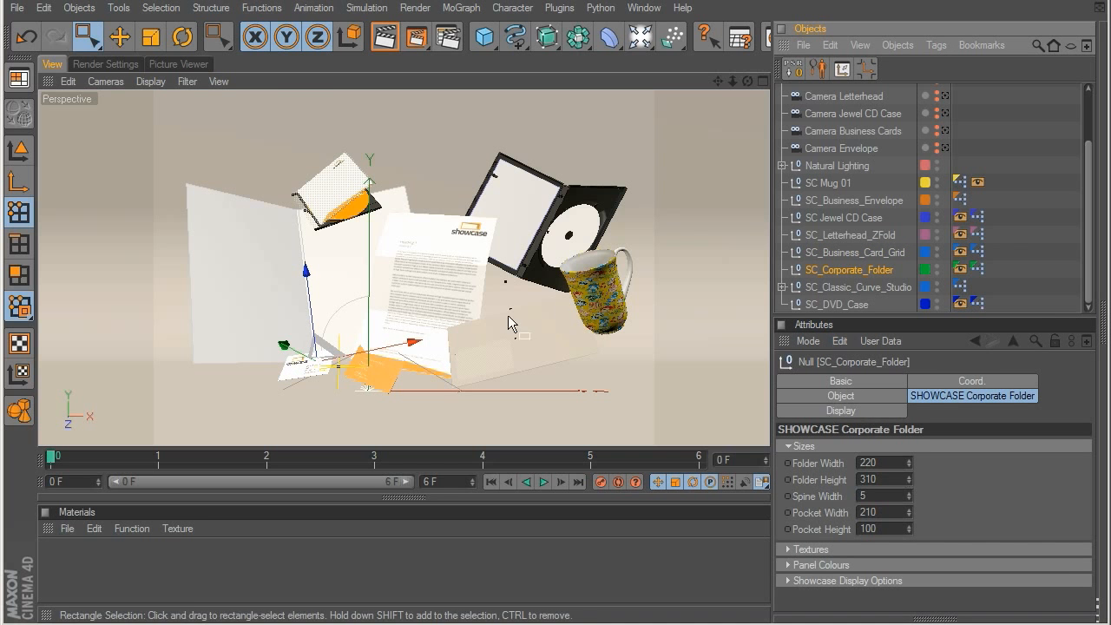
left_click(785, 448)
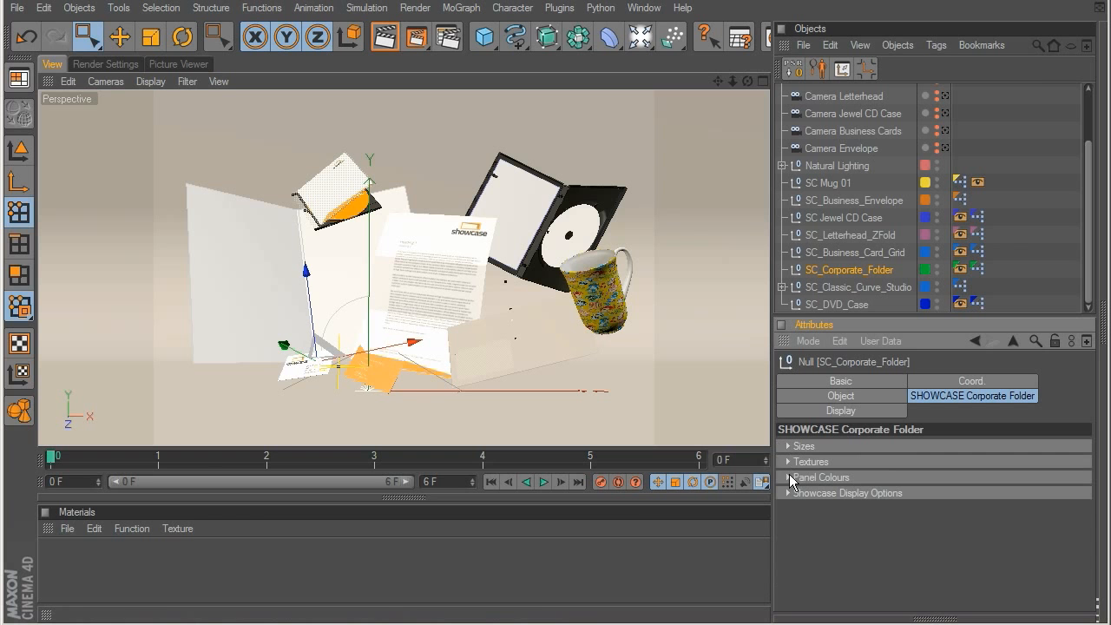
left_click(788, 476)
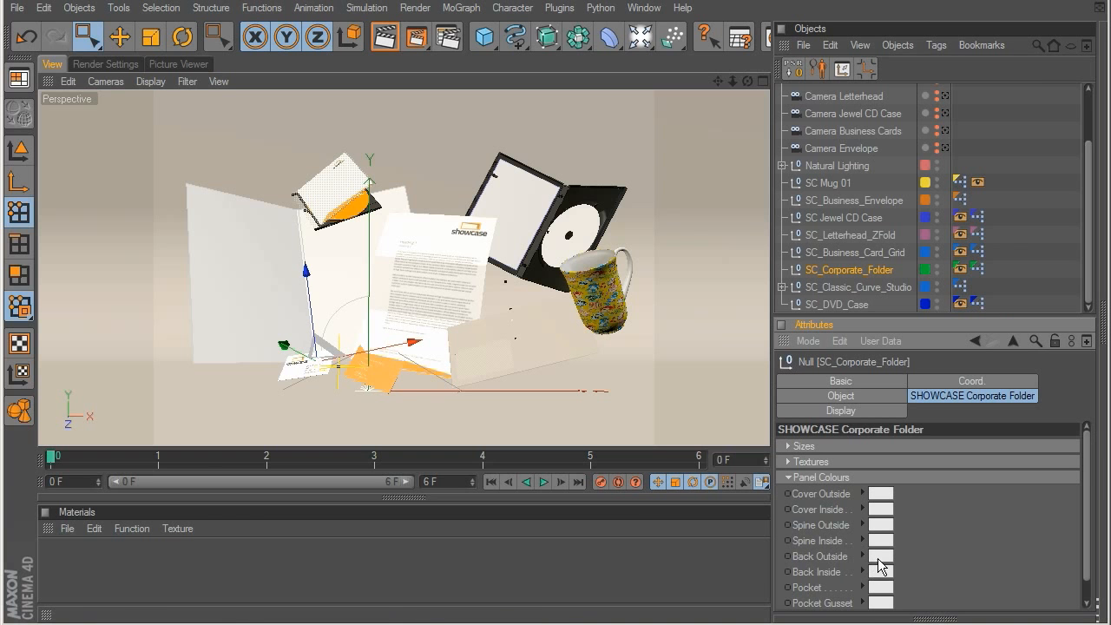
left_click(879, 587)
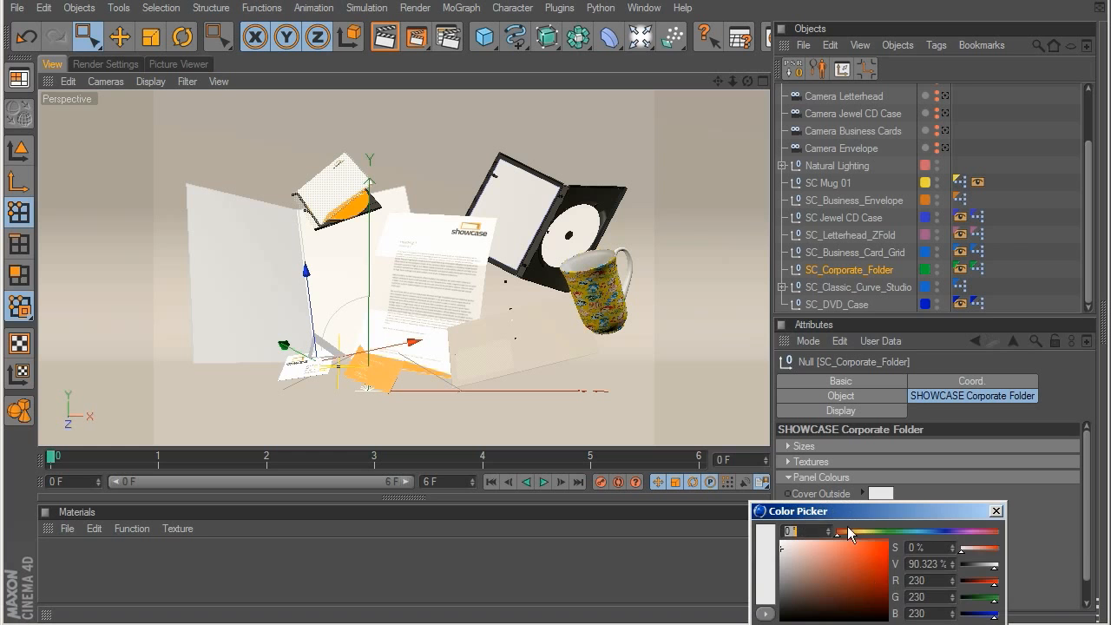
mouse_move(859, 531)
left_mouse_down()
mouse_move(849, 532)
mouse_move(862, 556)
mouse_move(870, 532)
left_mouse_up()
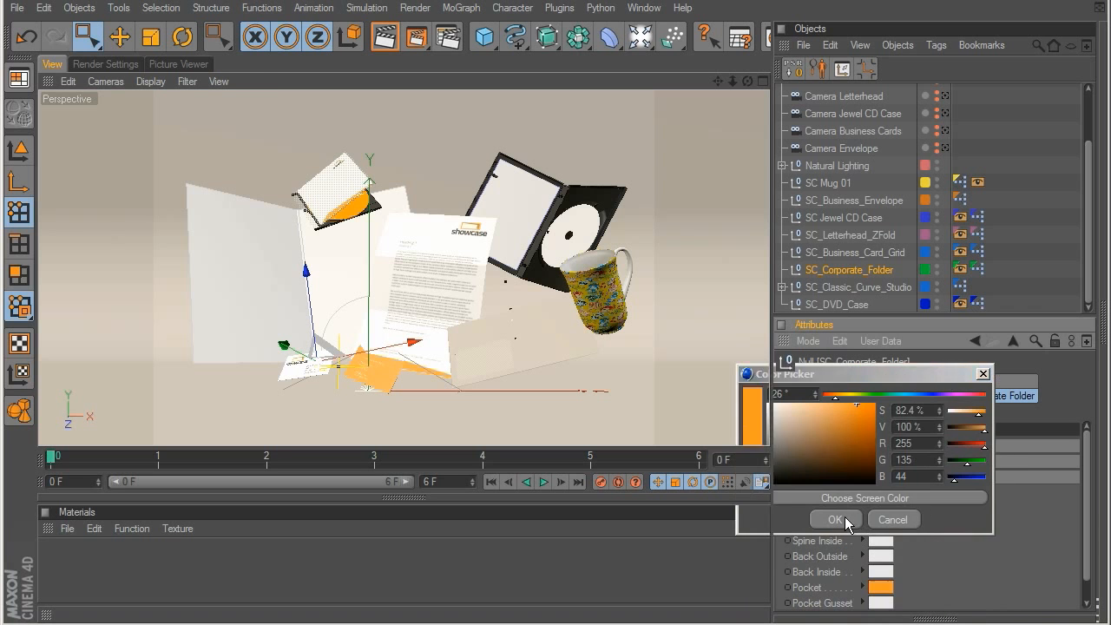
left_click(841, 516)
Step: Copy the folder's orange Pocket colour to its Pocket Gusset
right_click(816, 593)
left_click(847, 568)
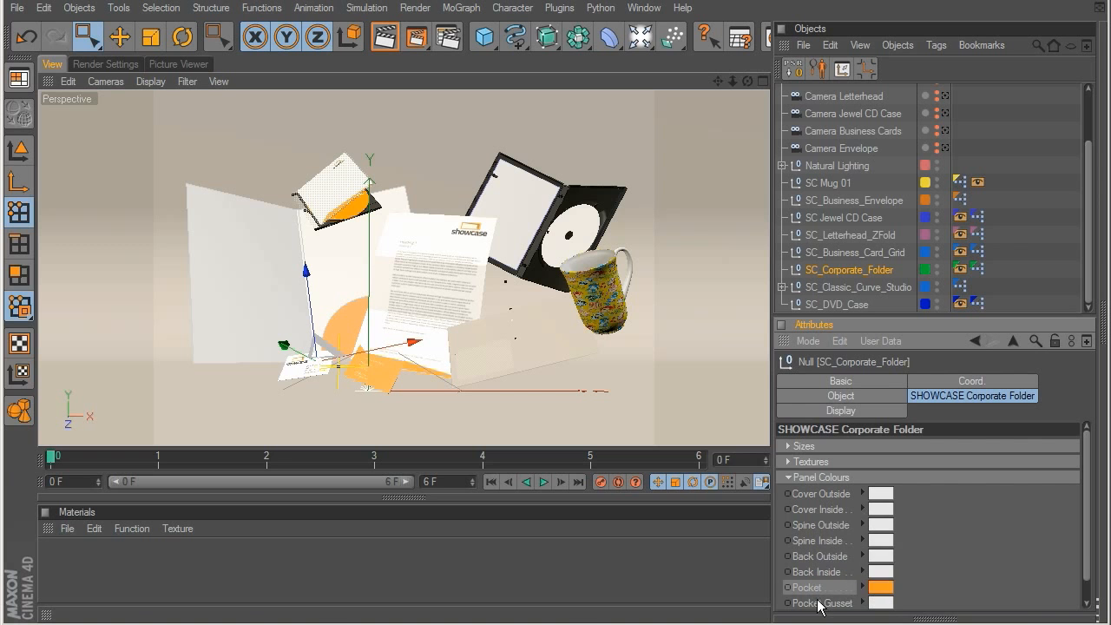
right_click(819, 600)
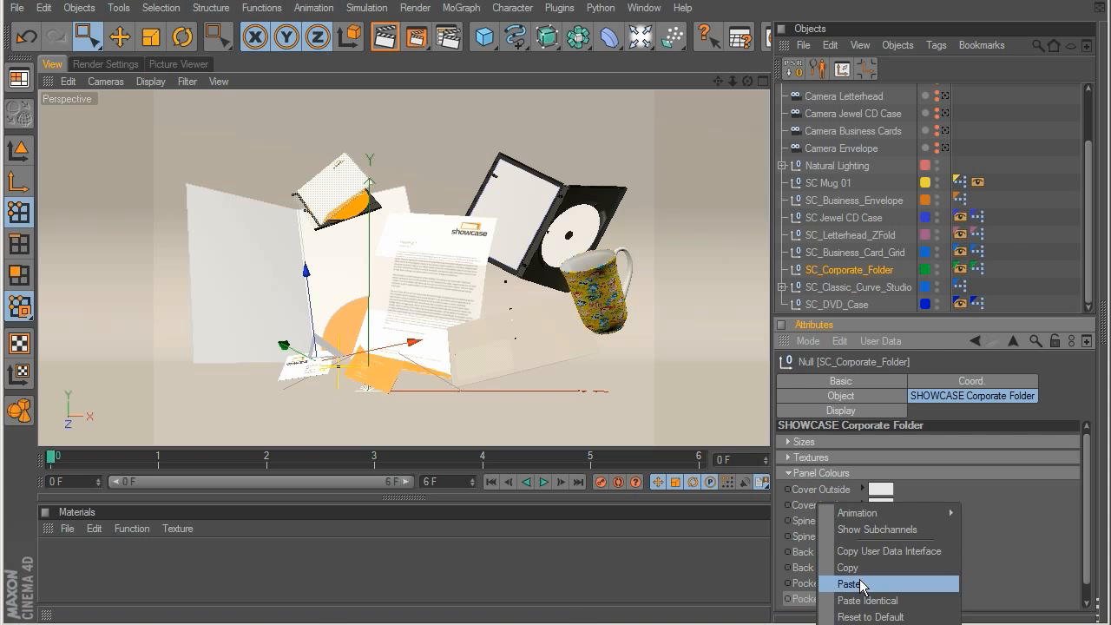
left_click(835, 585)
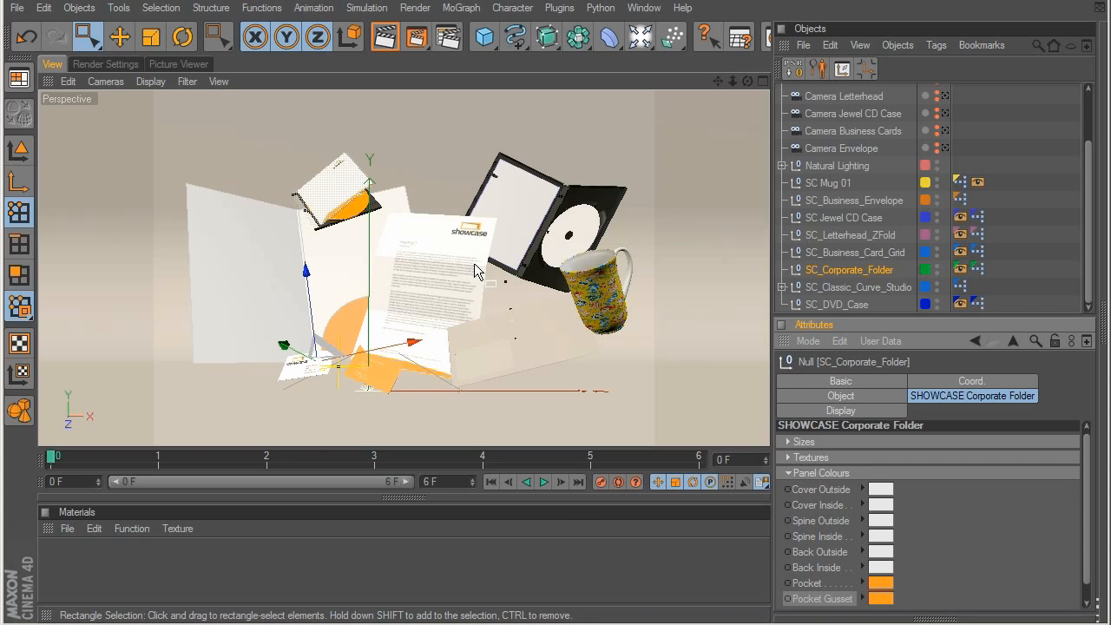
left_click(788, 473)
Step: Load DVD_Insert_Front_COLOR.jpg as the Paper Insert Front texture of SC_DVD_Case
left_click(849, 288)
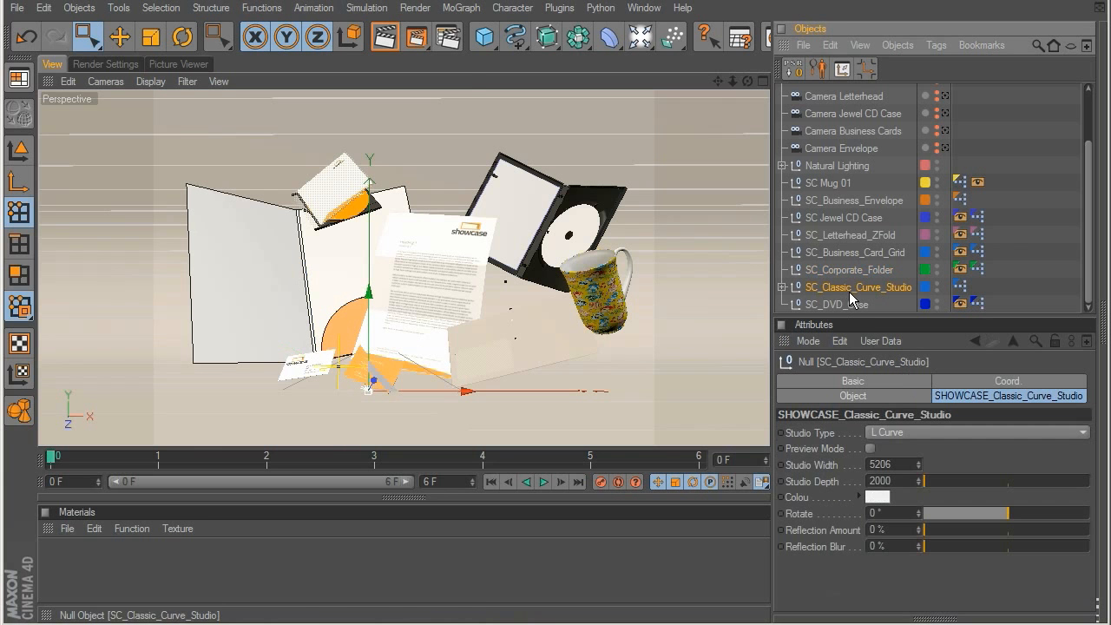
left_click(829, 305)
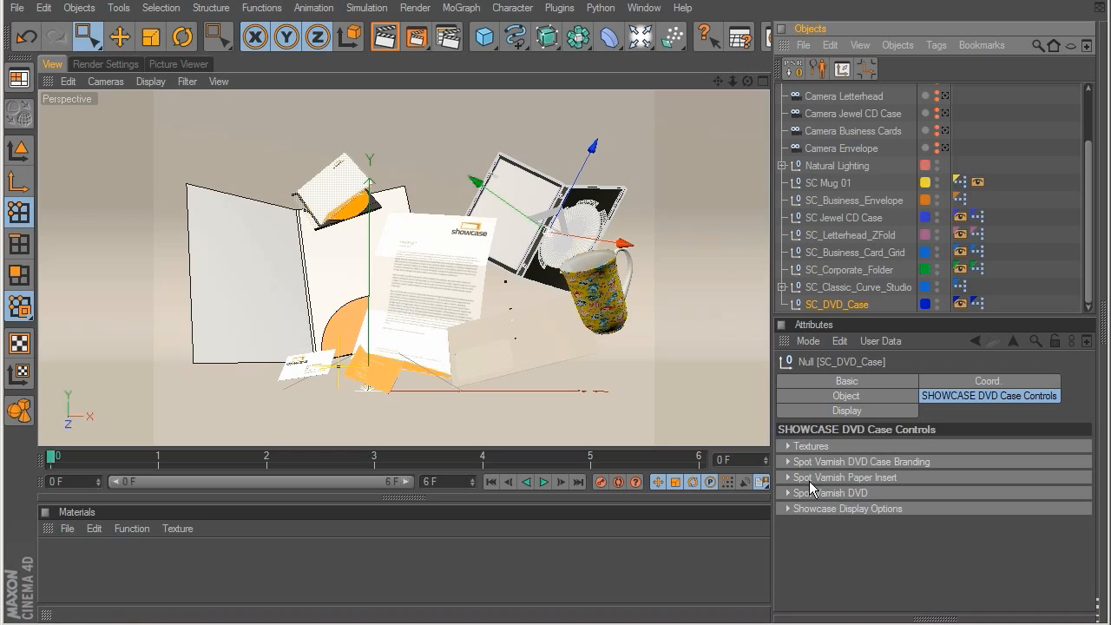
left_click(792, 447)
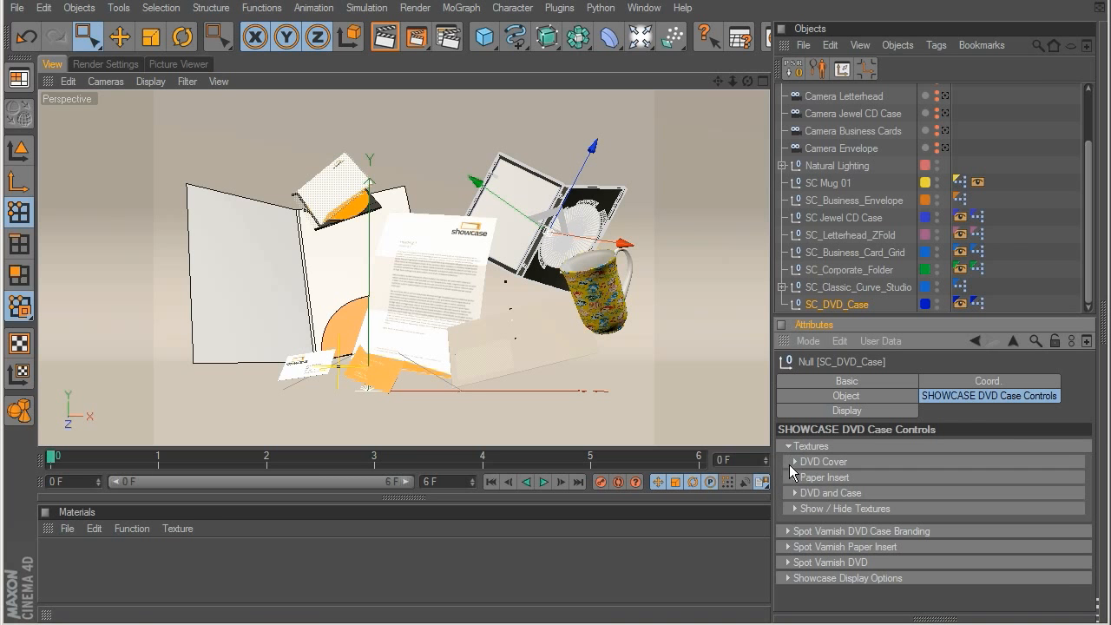
left_click(796, 477)
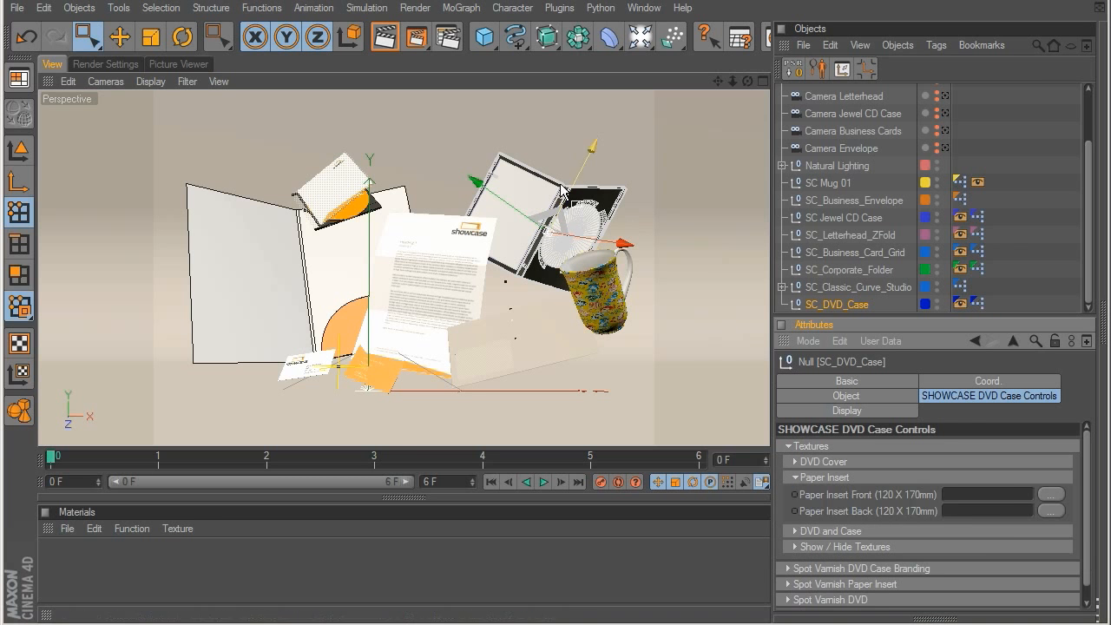
left_click(1052, 494)
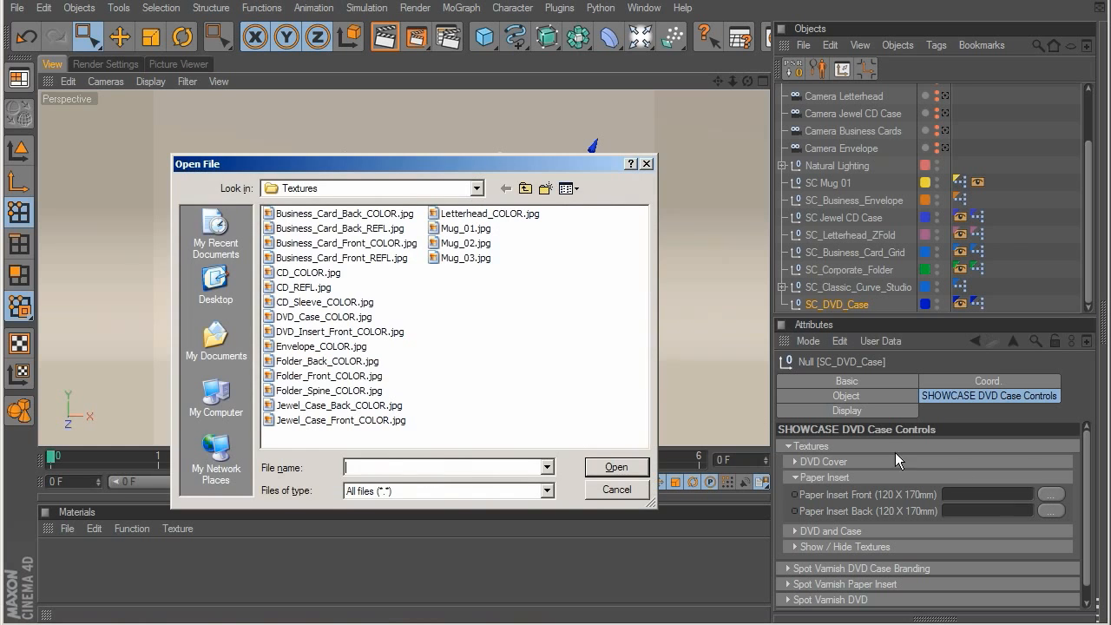
double_click(340, 333)
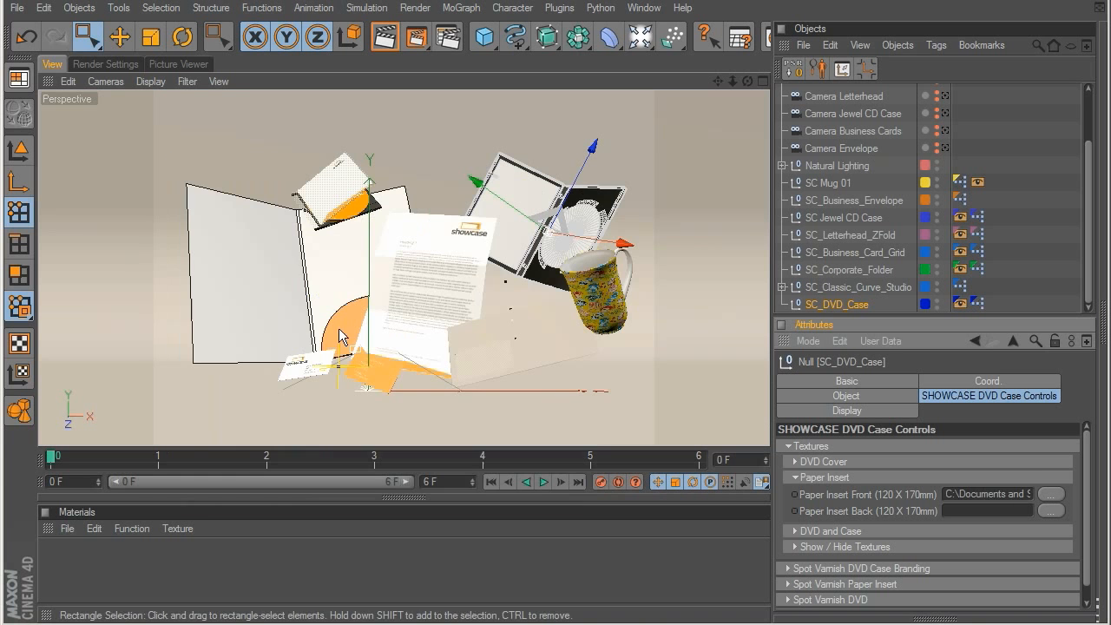
Step: Load CD_COLOR.jpg as the DVD texture of SC_DVD_Case and show both the paper insert and DVD textures
left_click(809, 477)
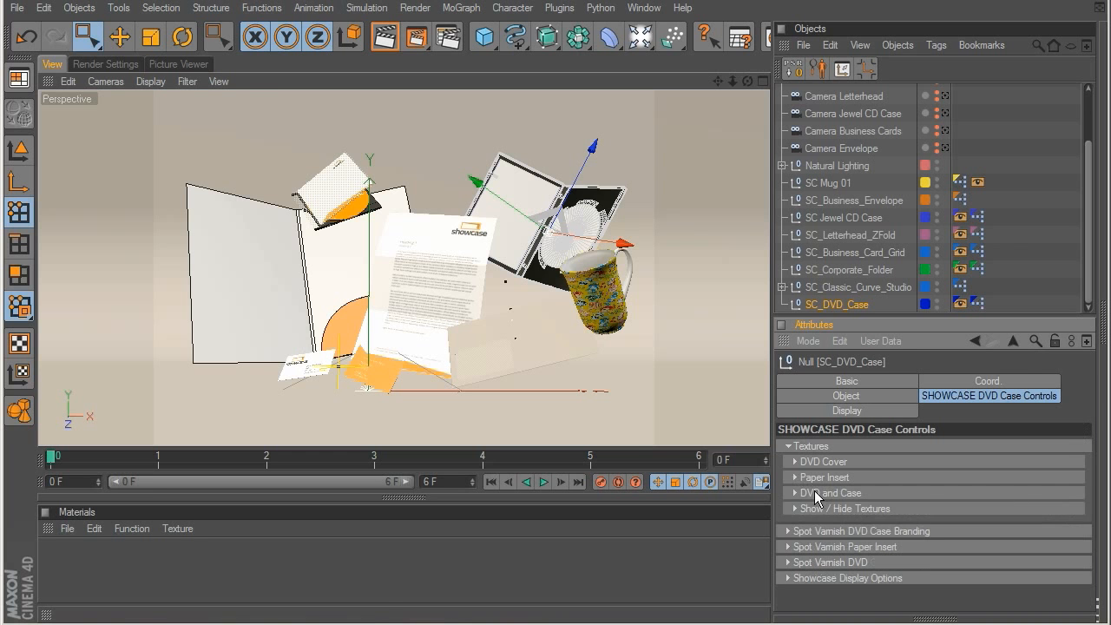
left_click(814, 492)
left_click(1061, 509)
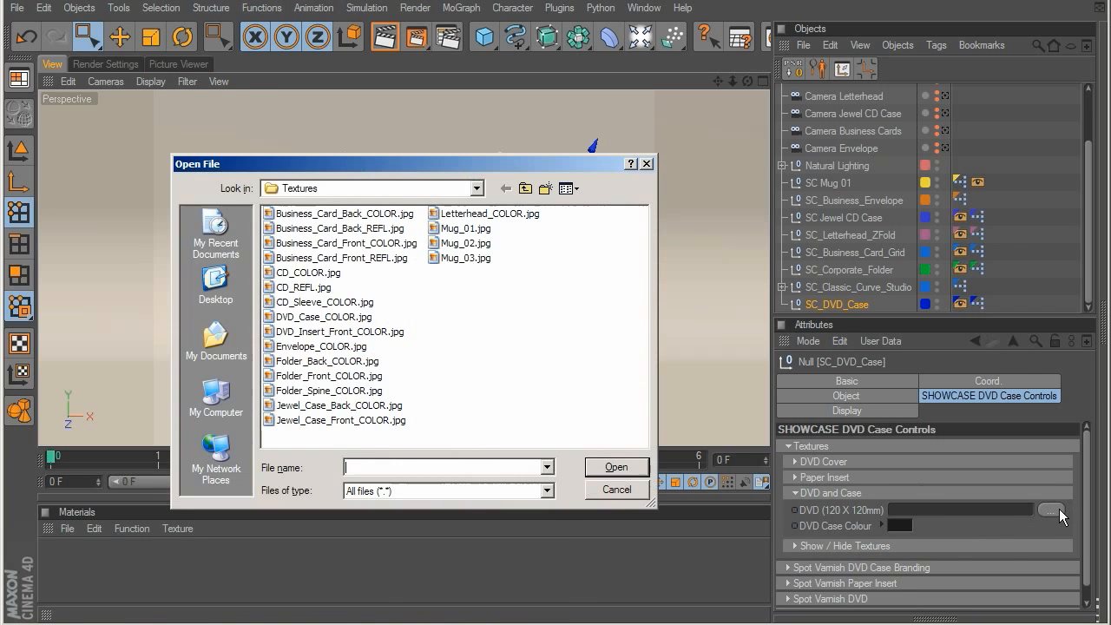
double_click(306, 275)
left_click(820, 493)
left_click(820, 508)
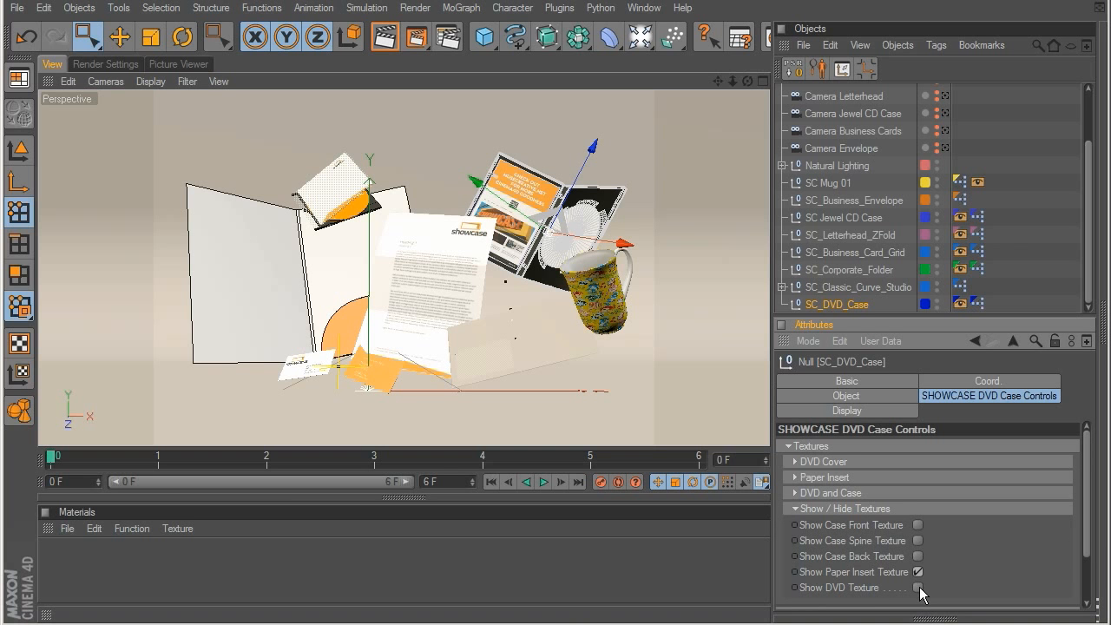
left_click(919, 588)
left_click(801, 509)
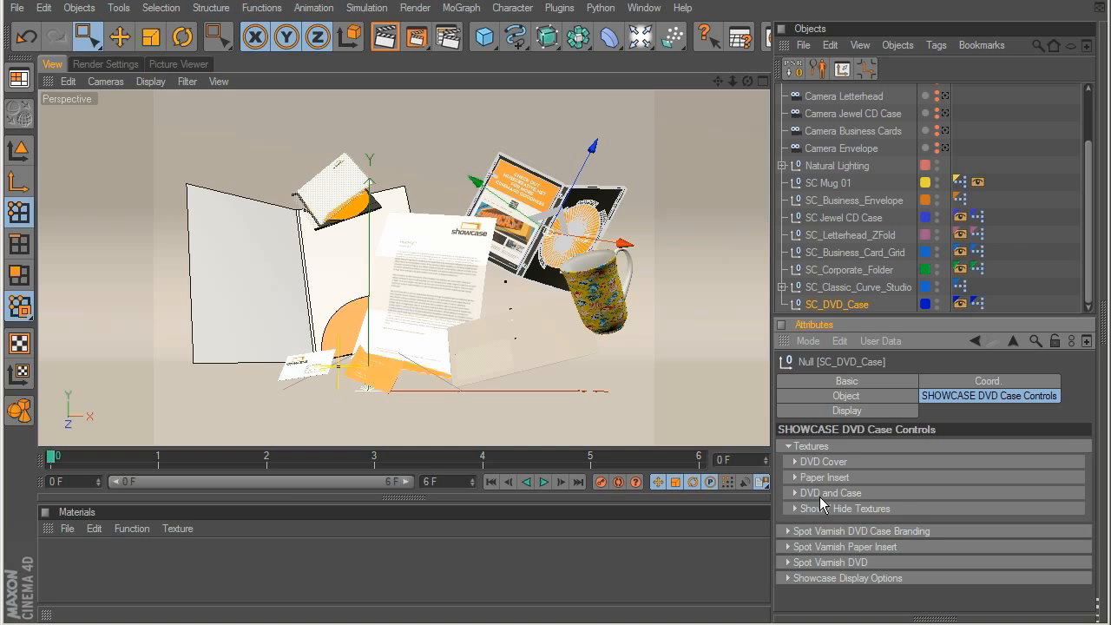
left_click(788, 446)
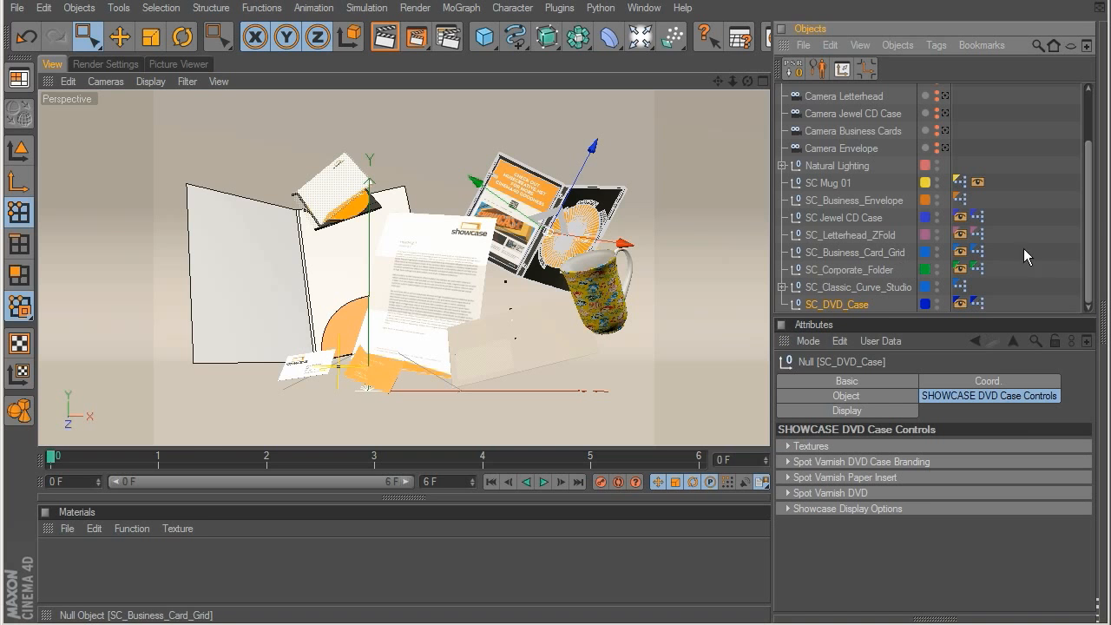
left_click(1035, 163)
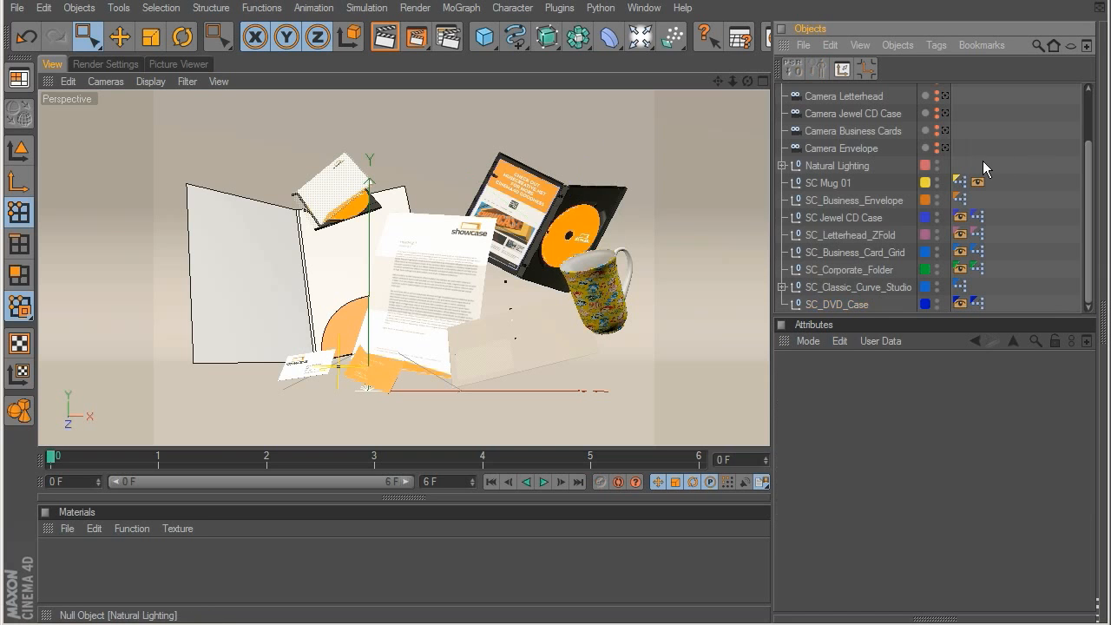
Step: Load Envelope_COLOR.jpg as the front texture of SC_Business_Envelope and show it
left_click(845, 205)
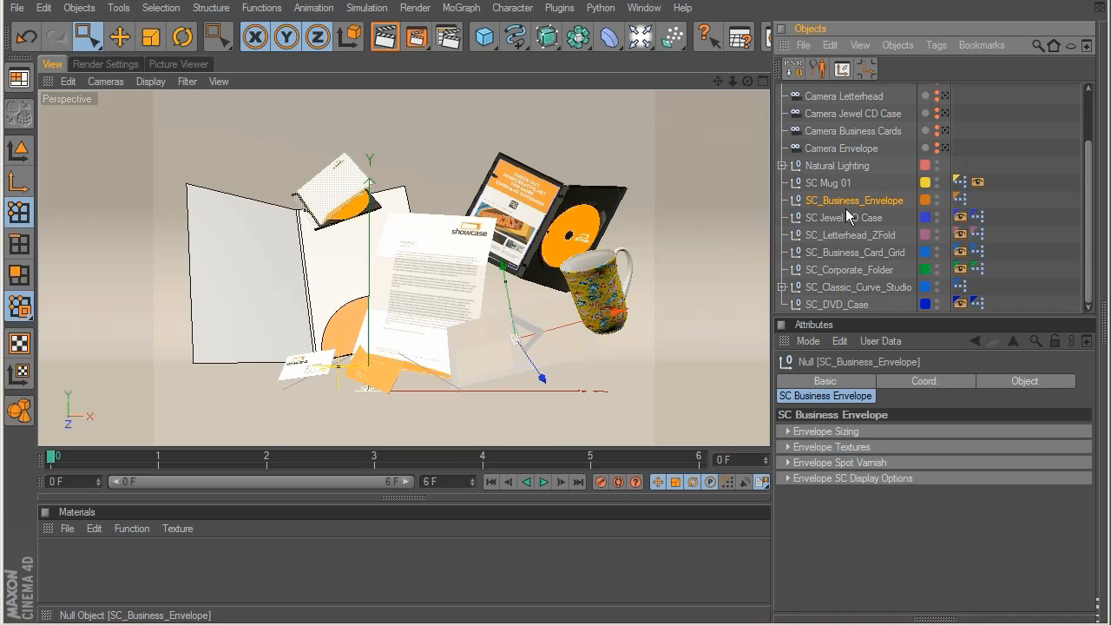
left_click(813, 478)
left_click(813, 478)
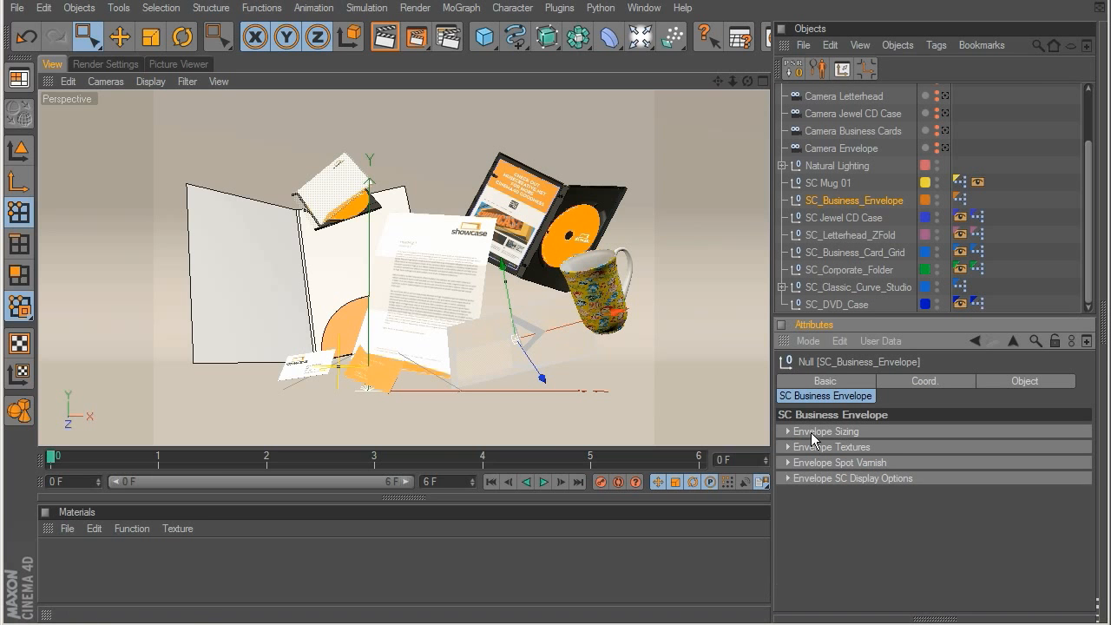
left_click(813, 447)
left_click(881, 512)
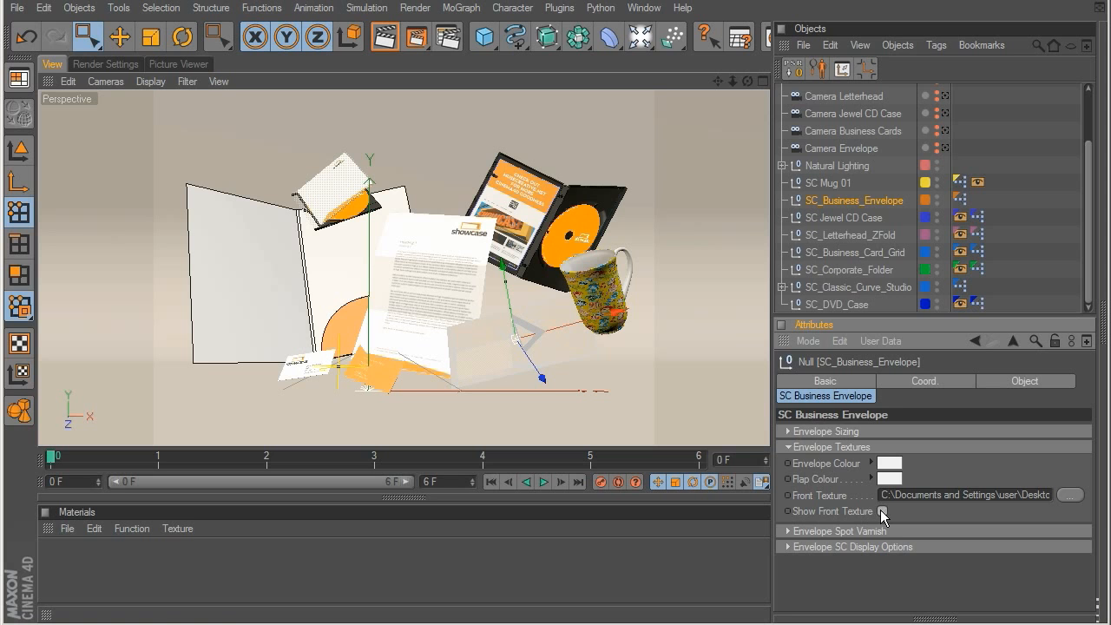
left_click(1031, 256)
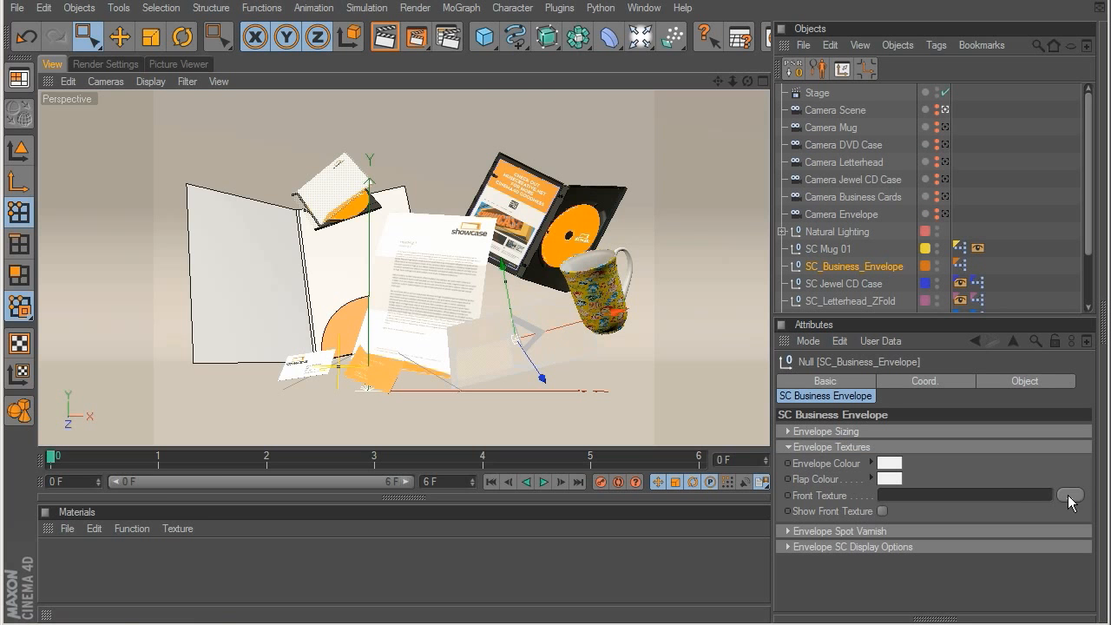
left_click(1069, 496)
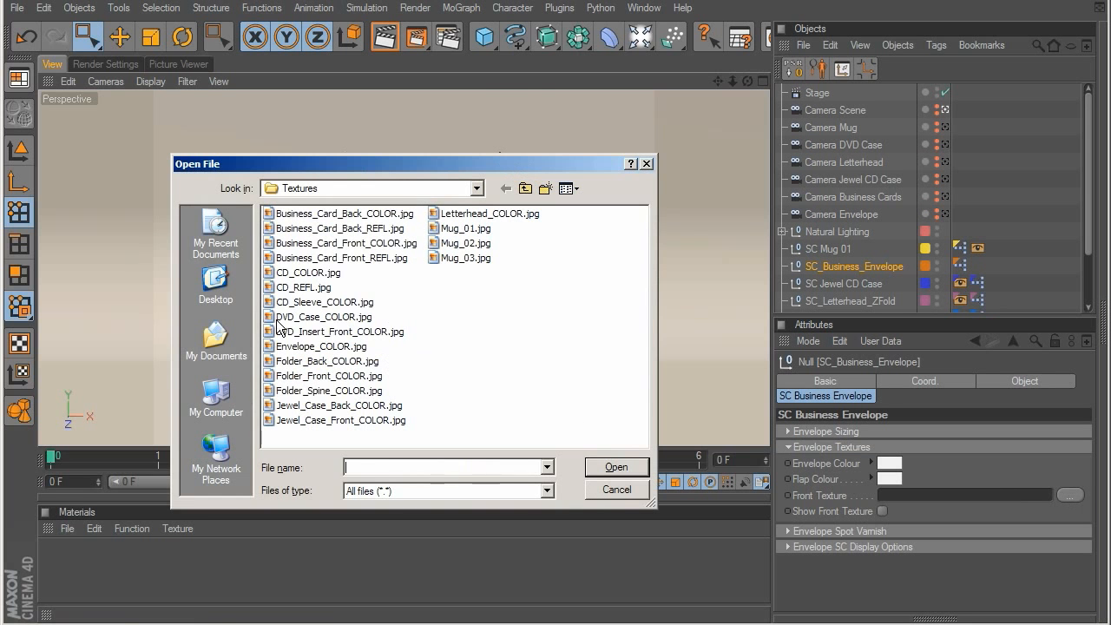
double_click(328, 345)
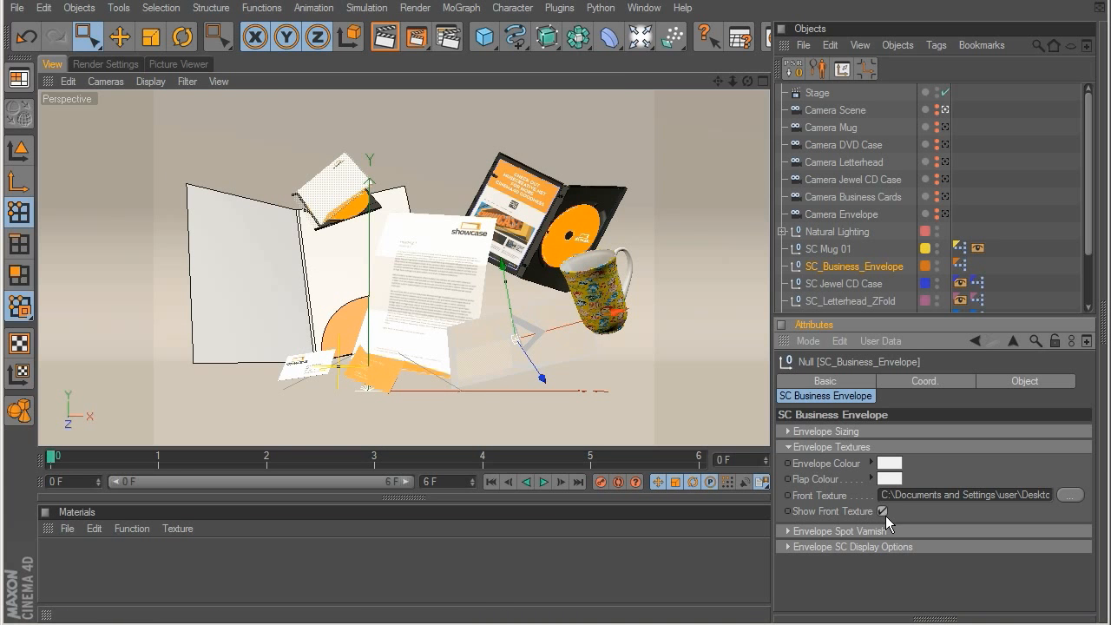
left_click(789, 447)
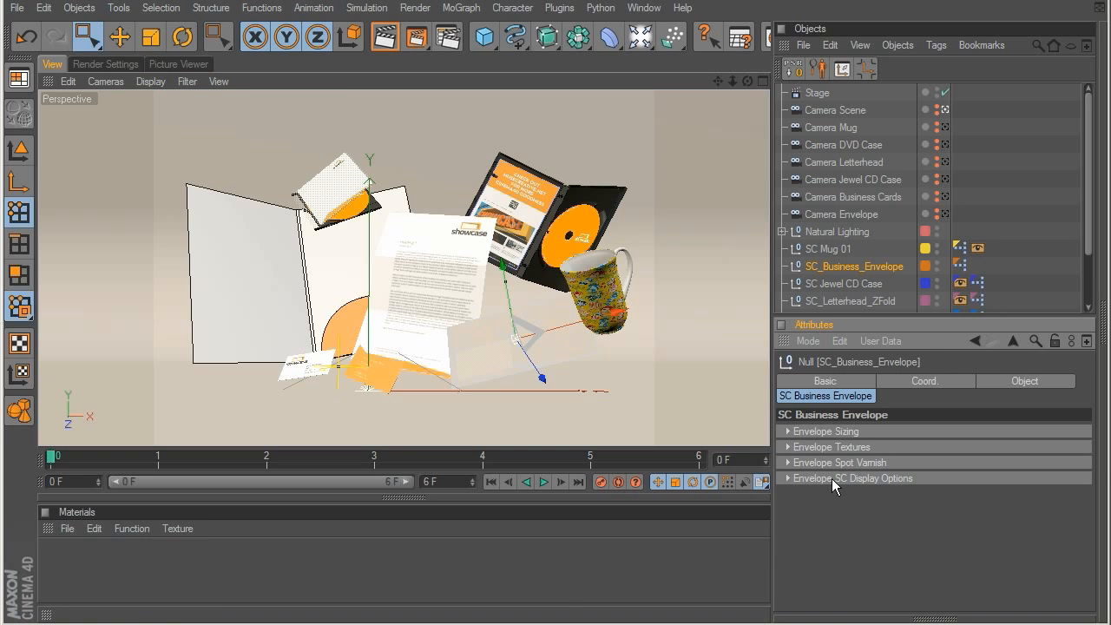
left_click(1036, 255)
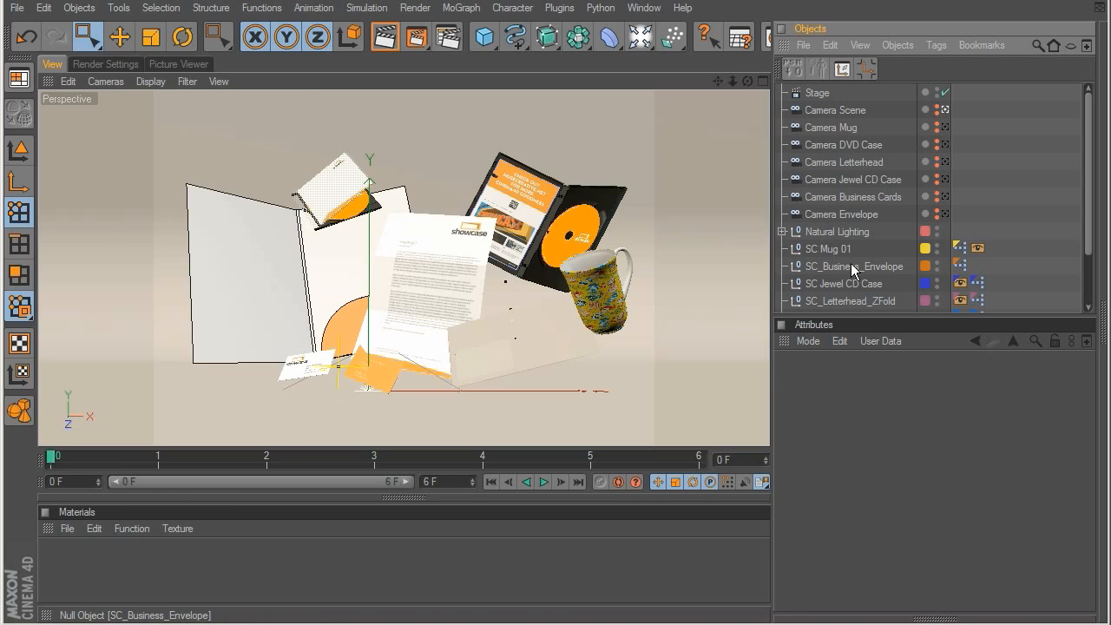
Step: Enable Enhanced OpenGL display in the viewport and scrub the timeline through the camera angles to frame 6
left_click(148, 82)
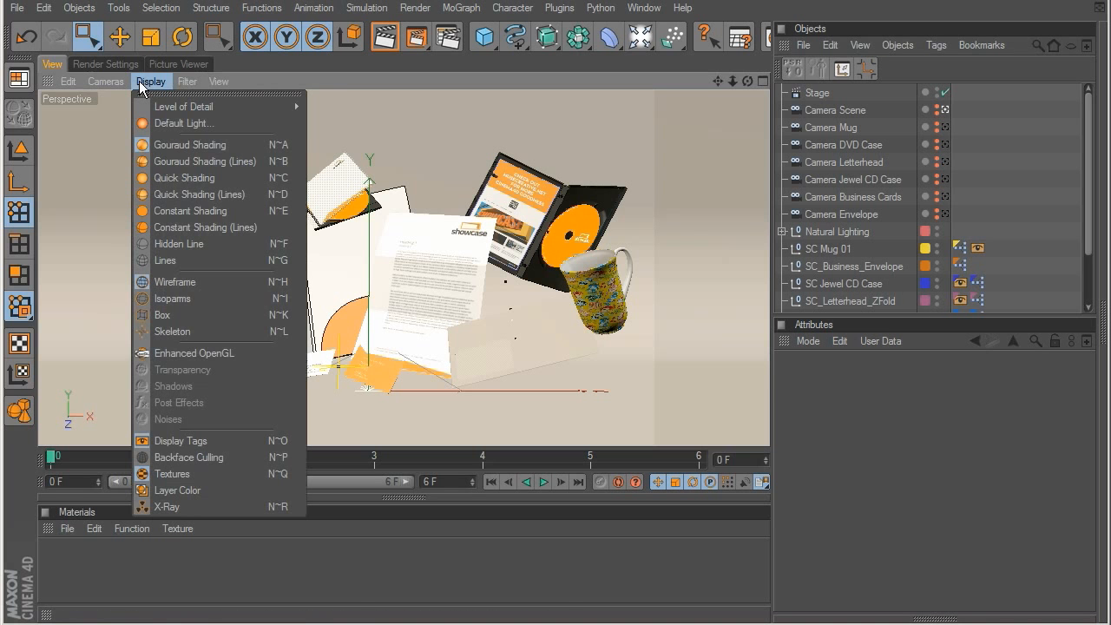
left_click(196, 353)
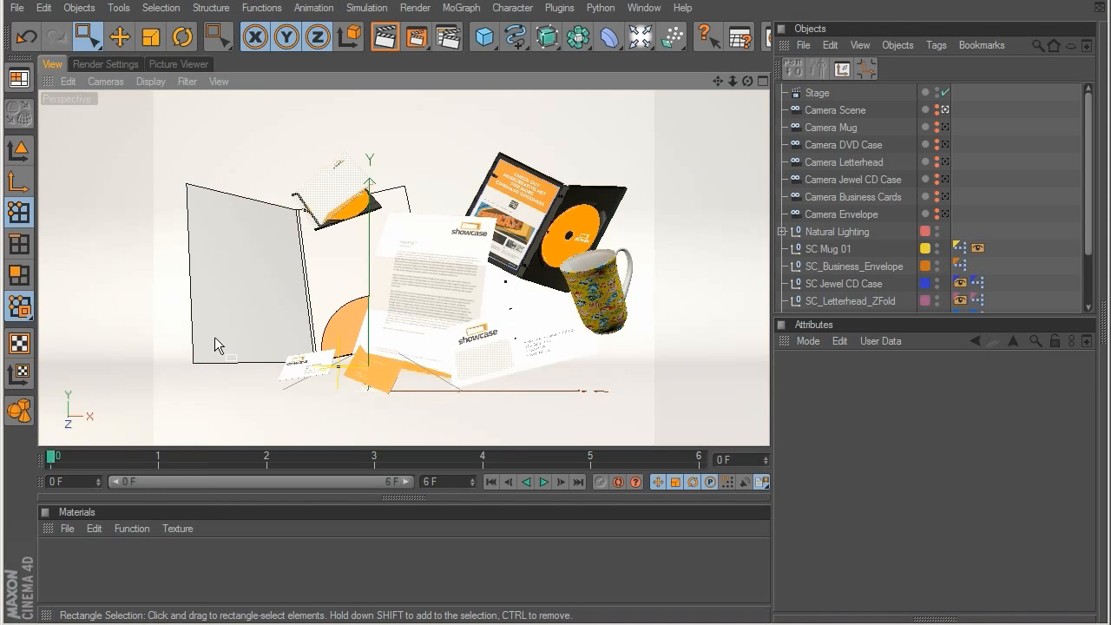
left_click(848, 367)
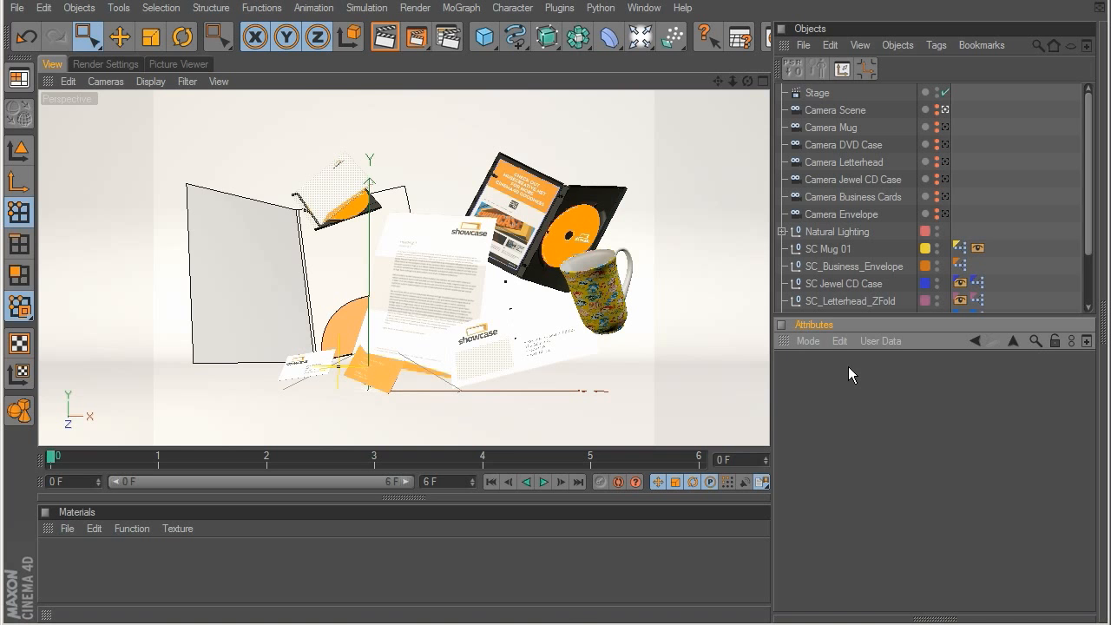
left_click_drag(98, 454, 656, 450)
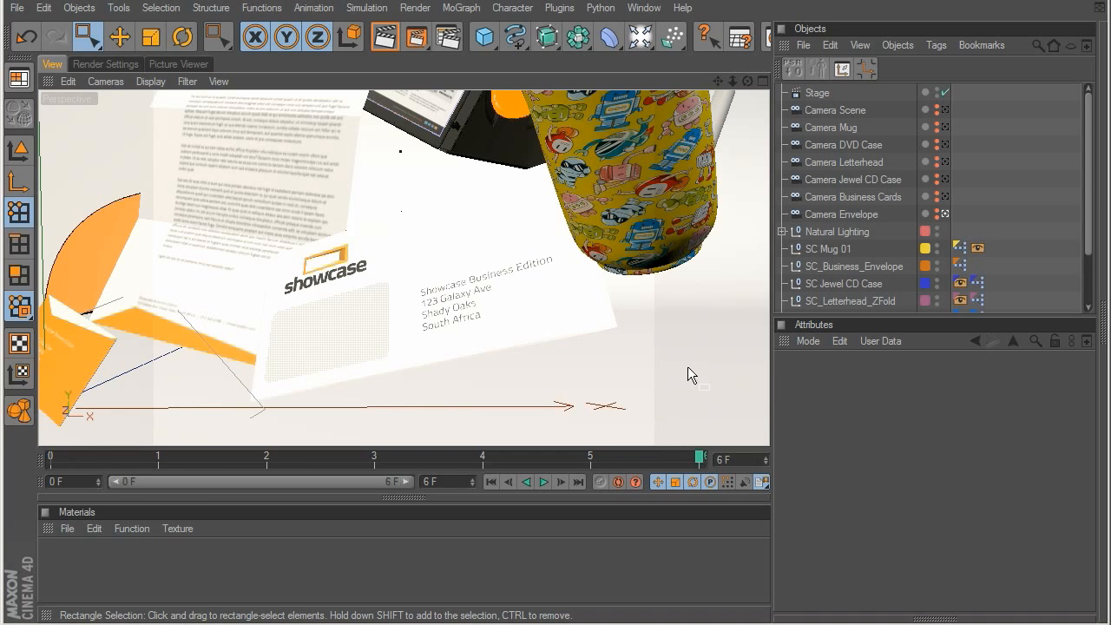
Step: Close the preset studio project and open the T-Shirts folder in the Content Browser
key("ctrl+F4")
left_click(514, 395)
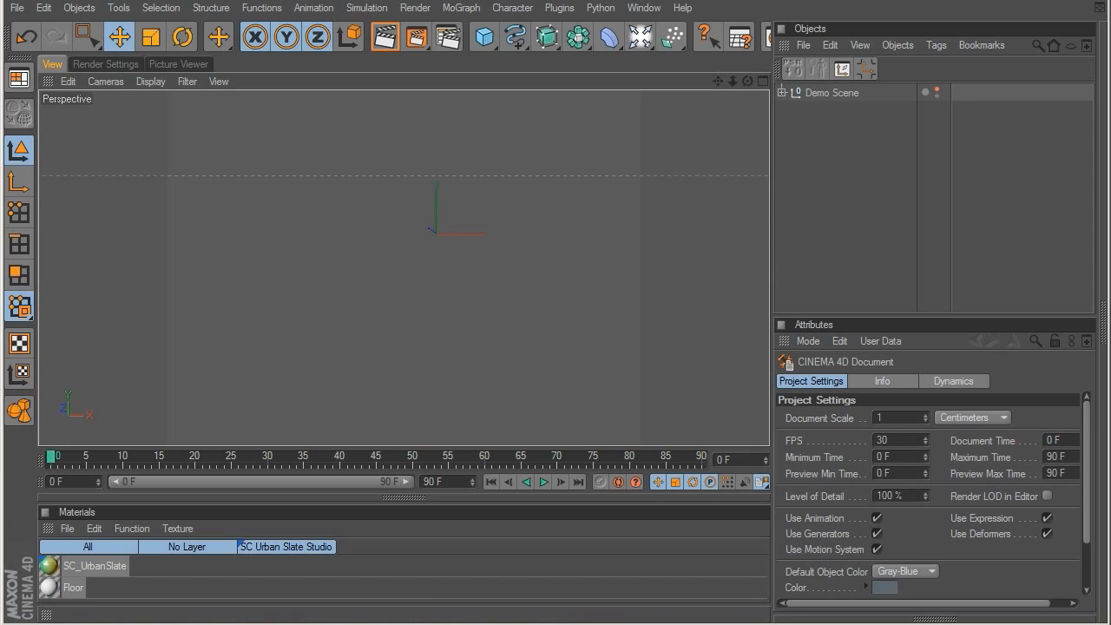
left_click_drag(427, 623, 460, 68)
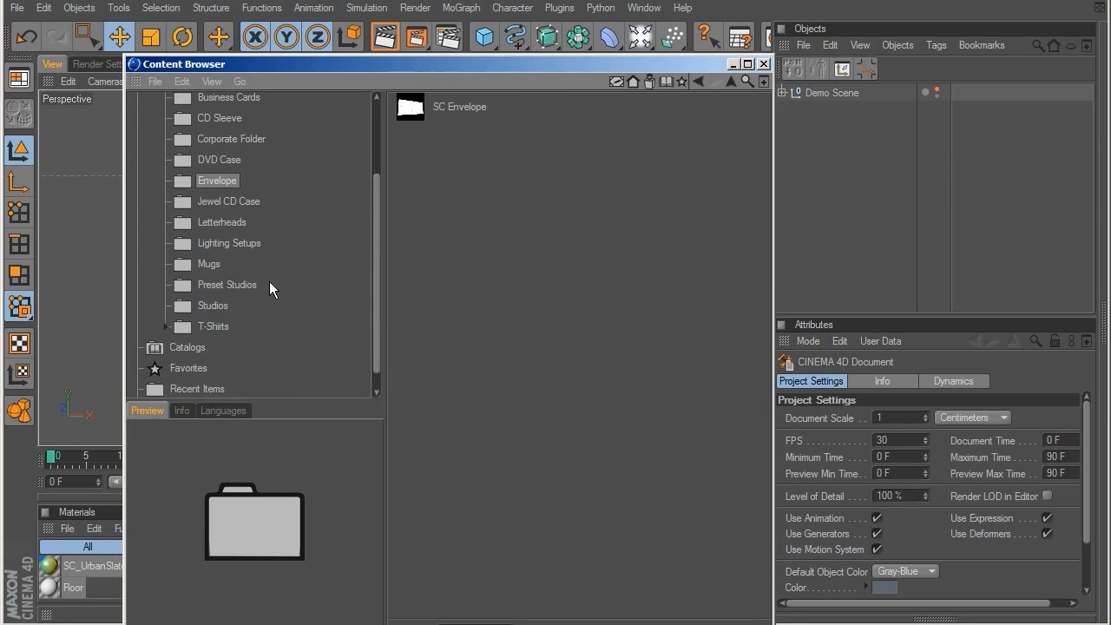
left_click(211, 323)
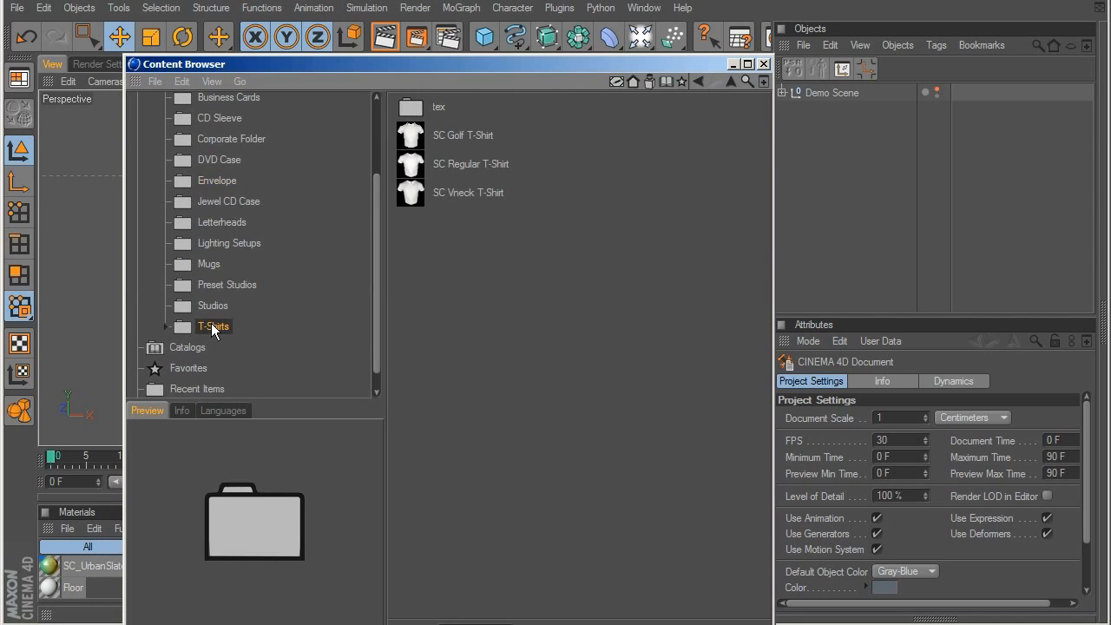
Step: Preview the golf and regular T-shirt presets, and add the SC Vneck T-Shirt preset to the demo scene
left_click(460, 134)
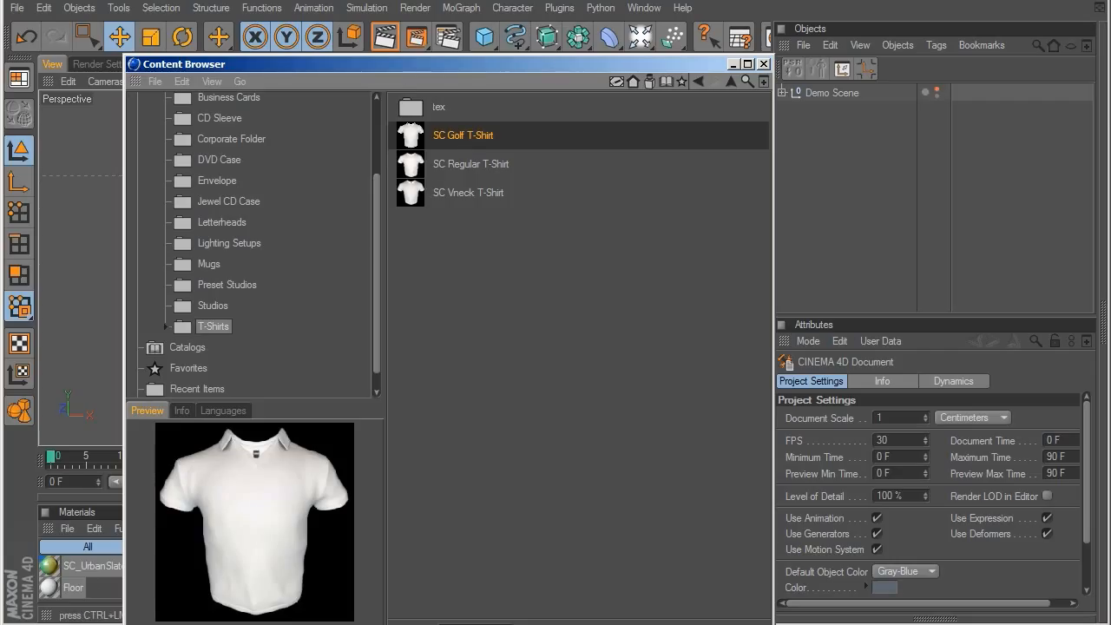
double_click(461, 136)
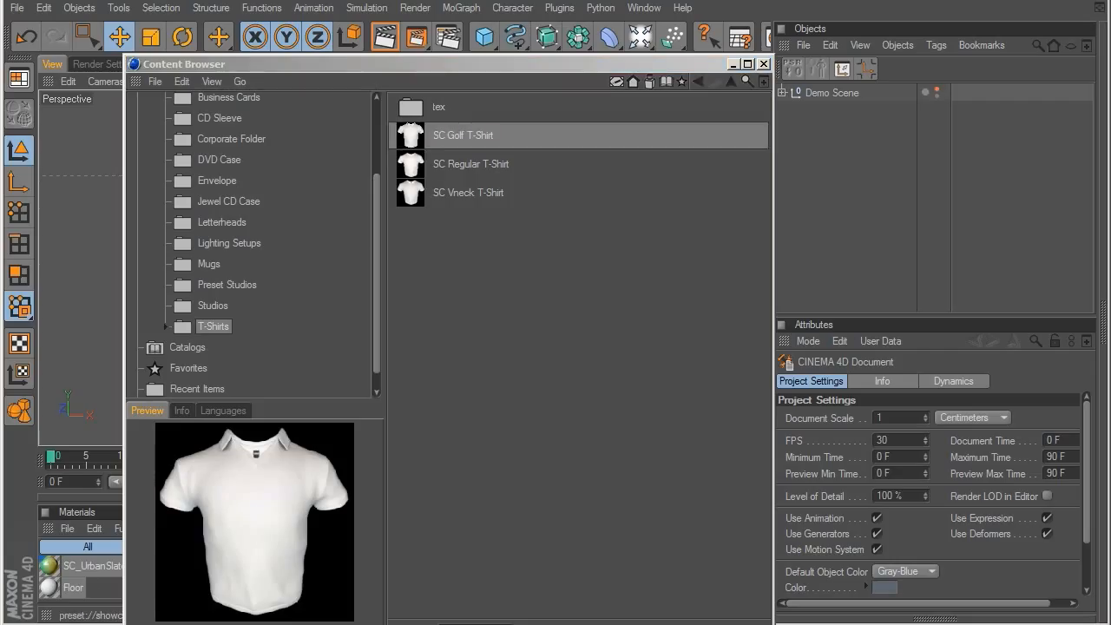
left_click(475, 135)
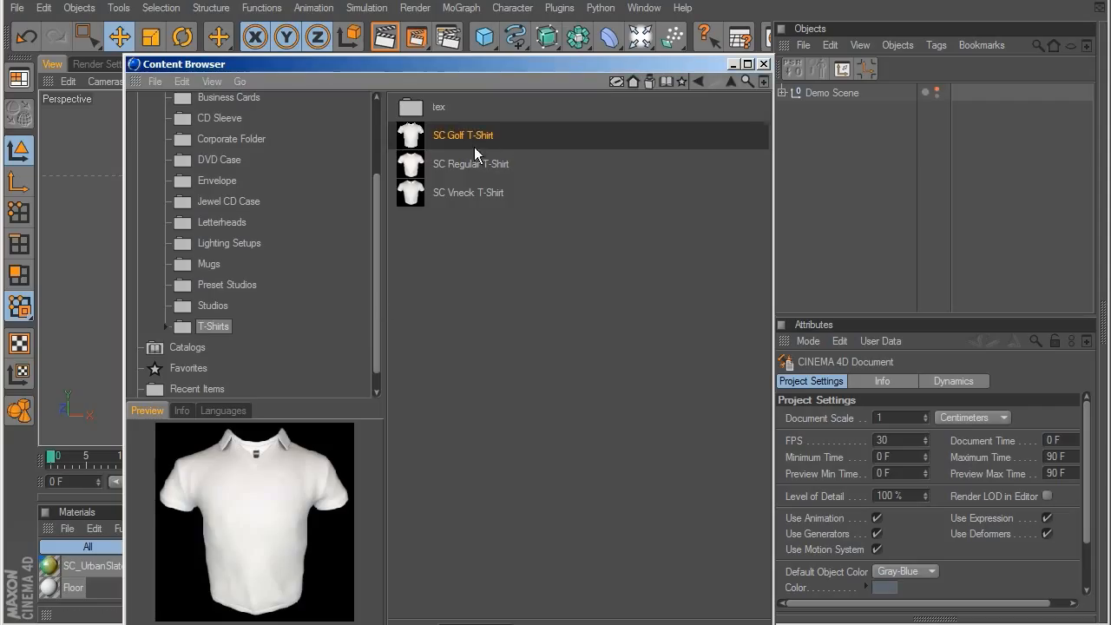
left_click(472, 163)
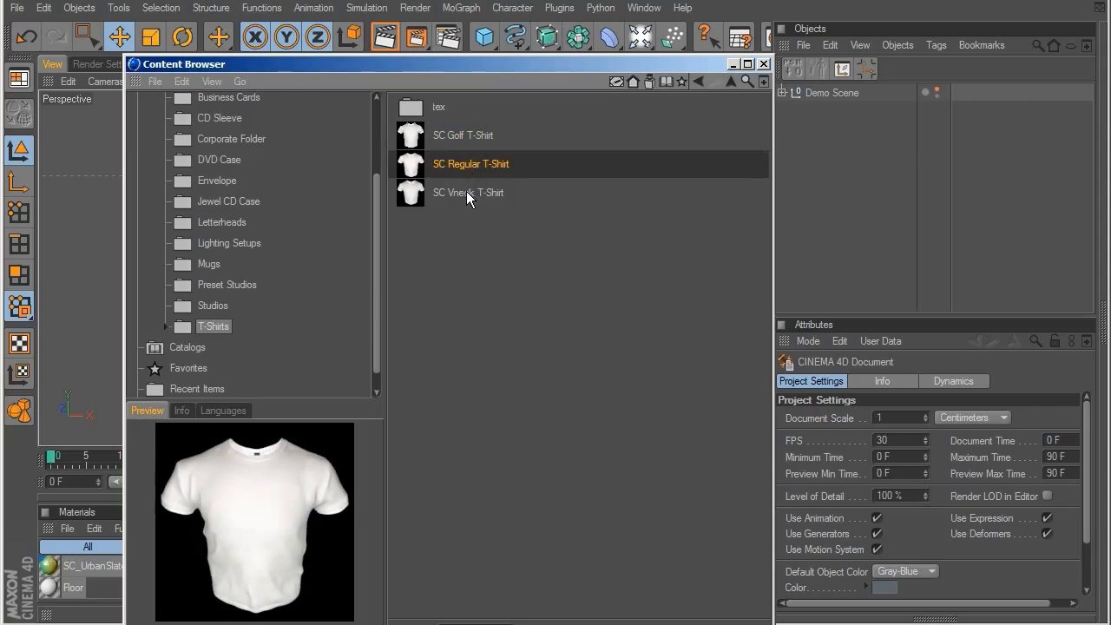
left_click(466, 193)
double_click(467, 192)
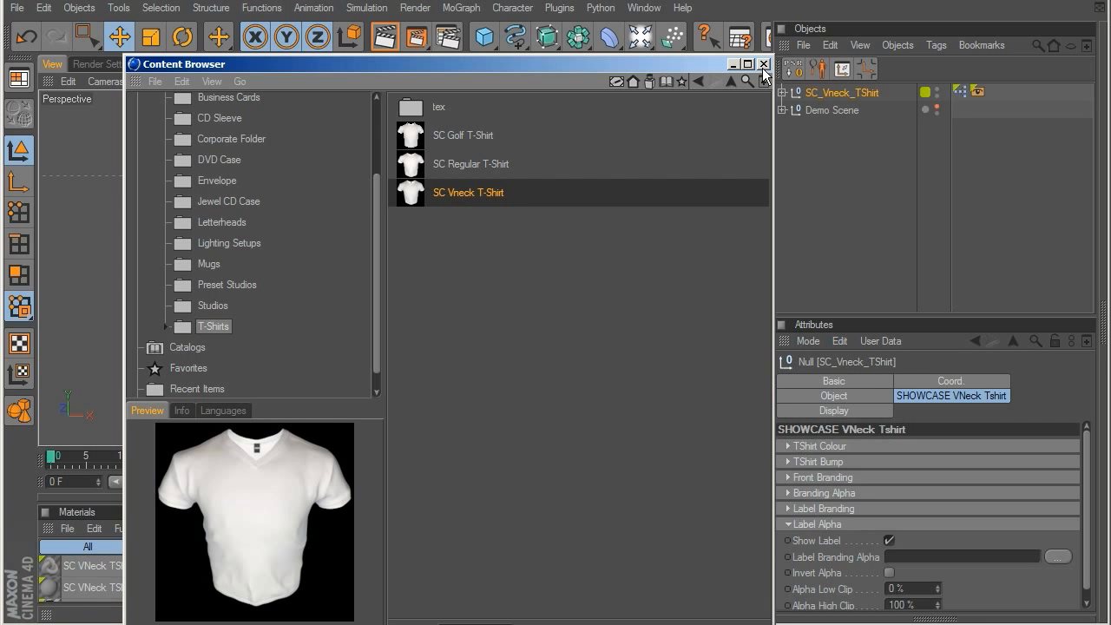
left_click(764, 64)
scroll(494, 326, "up", 3)
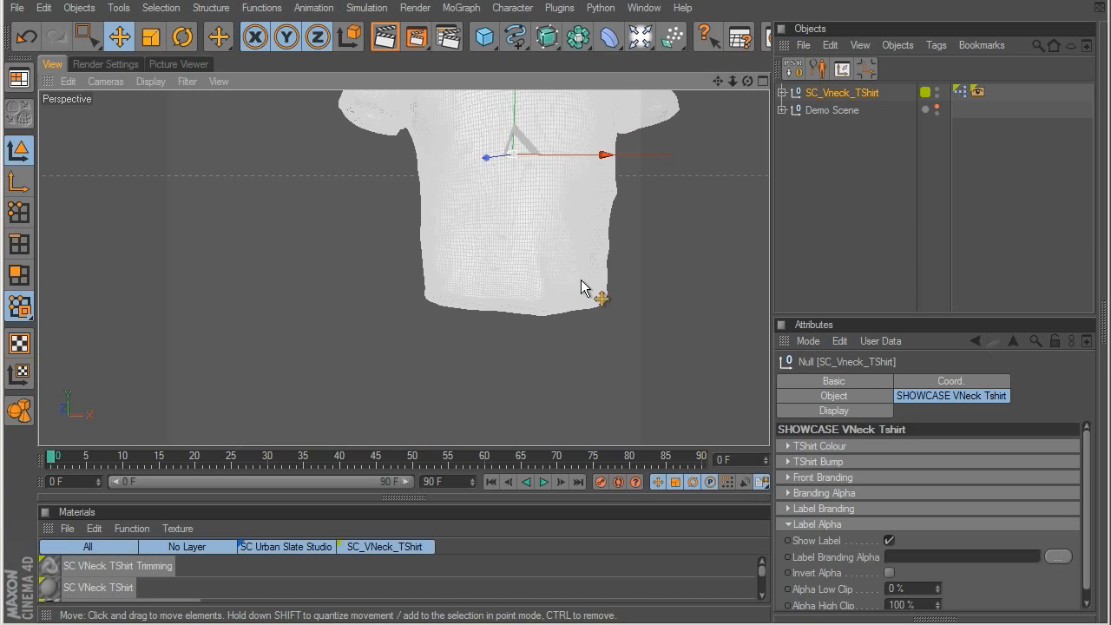
scroll(588, 335, "down", 5)
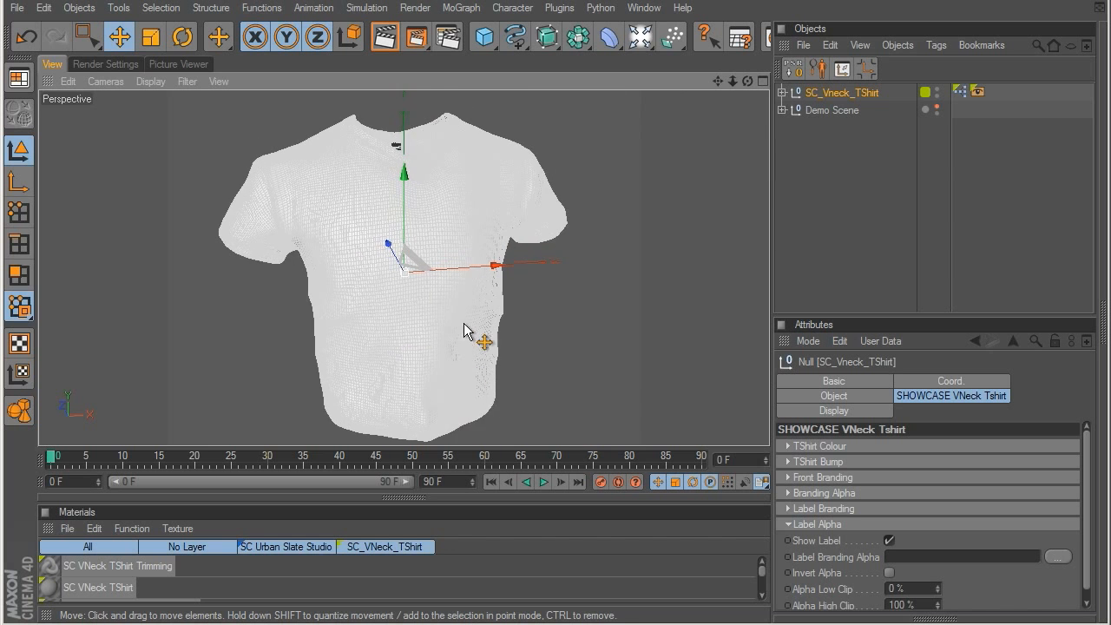
left_click(895, 157)
mouse_move(474, 278)
left_mouse_down("alt")
mouse_move(202, 202)
mouse_move(548, 206)
left_mouse_up("alt")
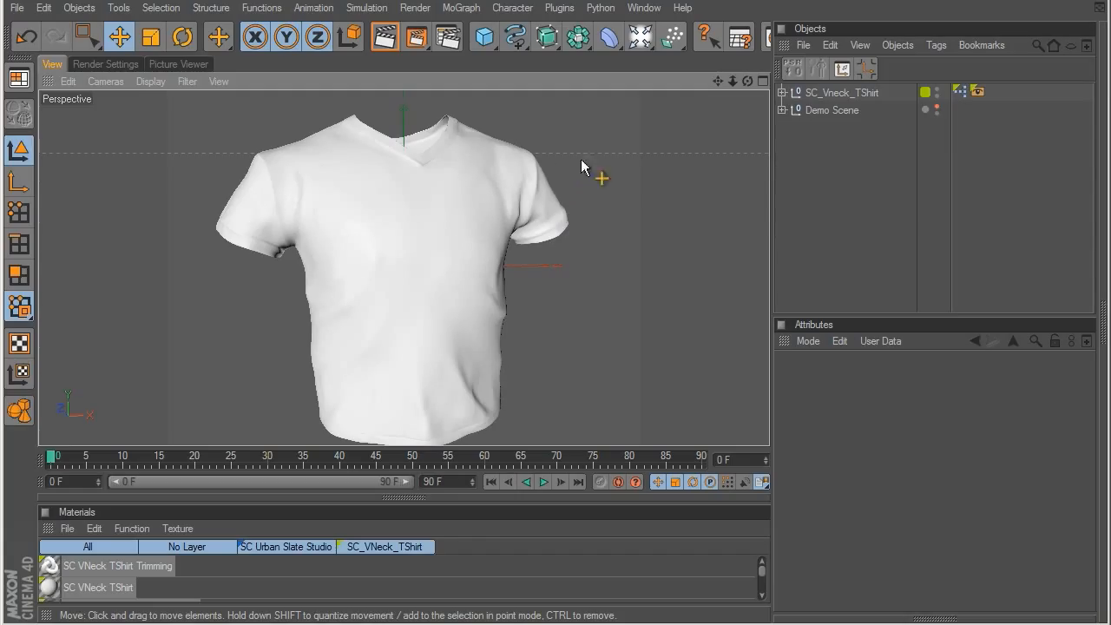
Step: Set the T-shirt colour of SC_Vneck_TShirt to orange-red (RGB 235, 32, 32)
left_click(813, 90)
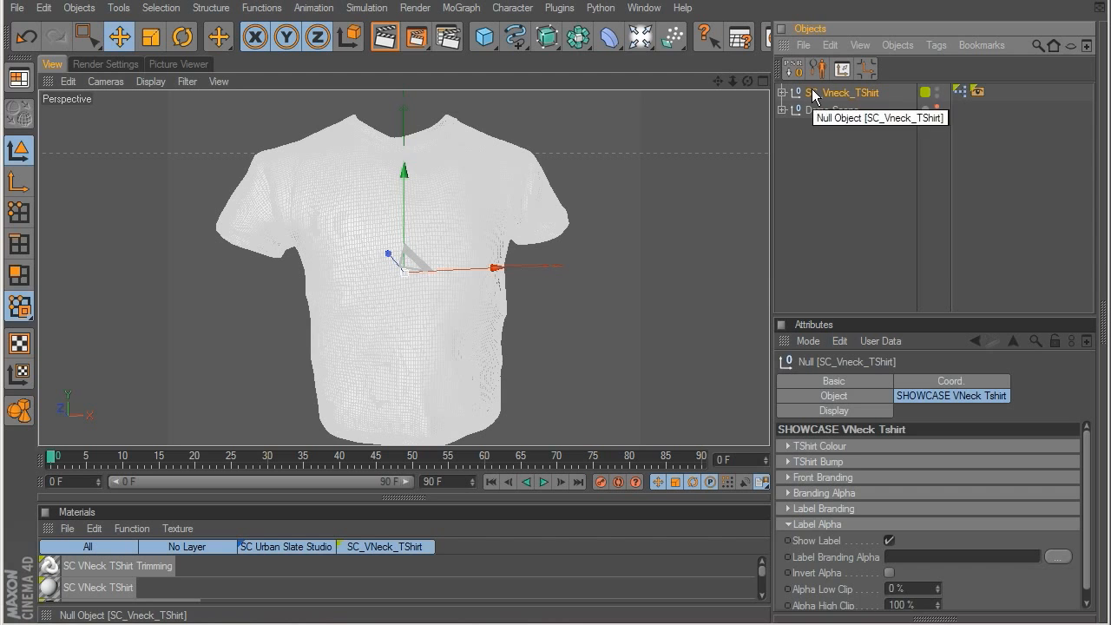
left_click(799, 524)
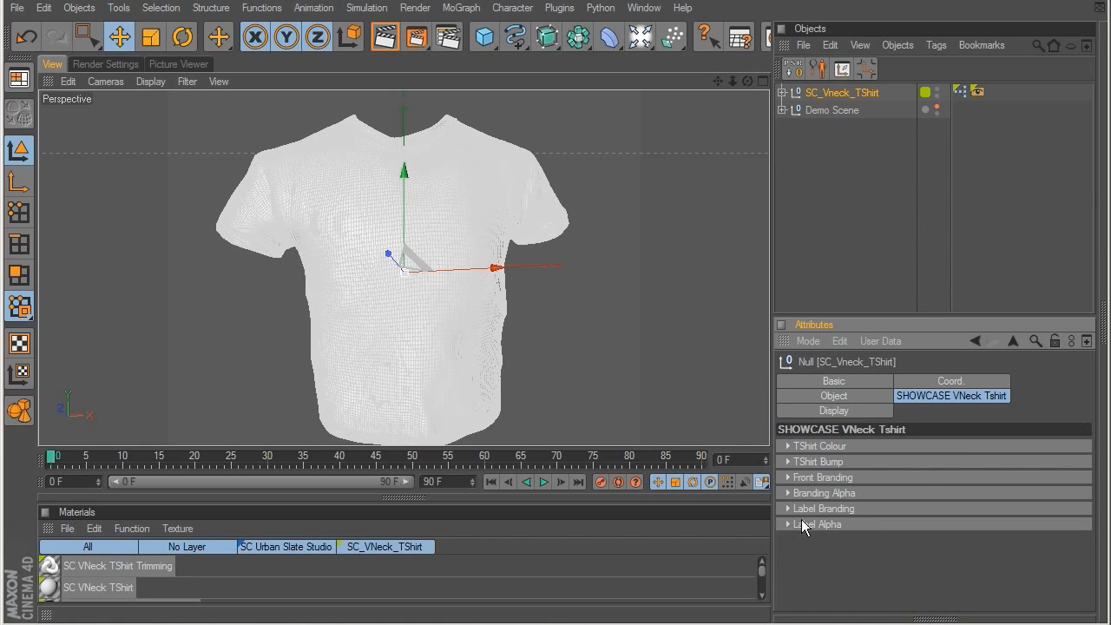
left_click(818, 442)
left_click(888, 461)
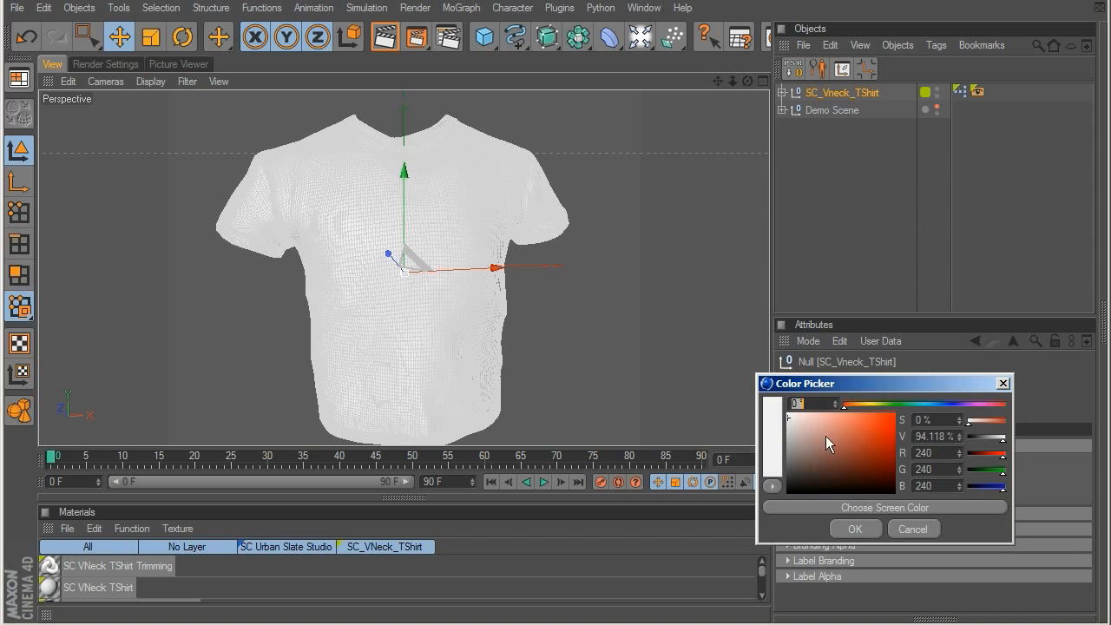
left_click_drag(791, 426, 880, 419)
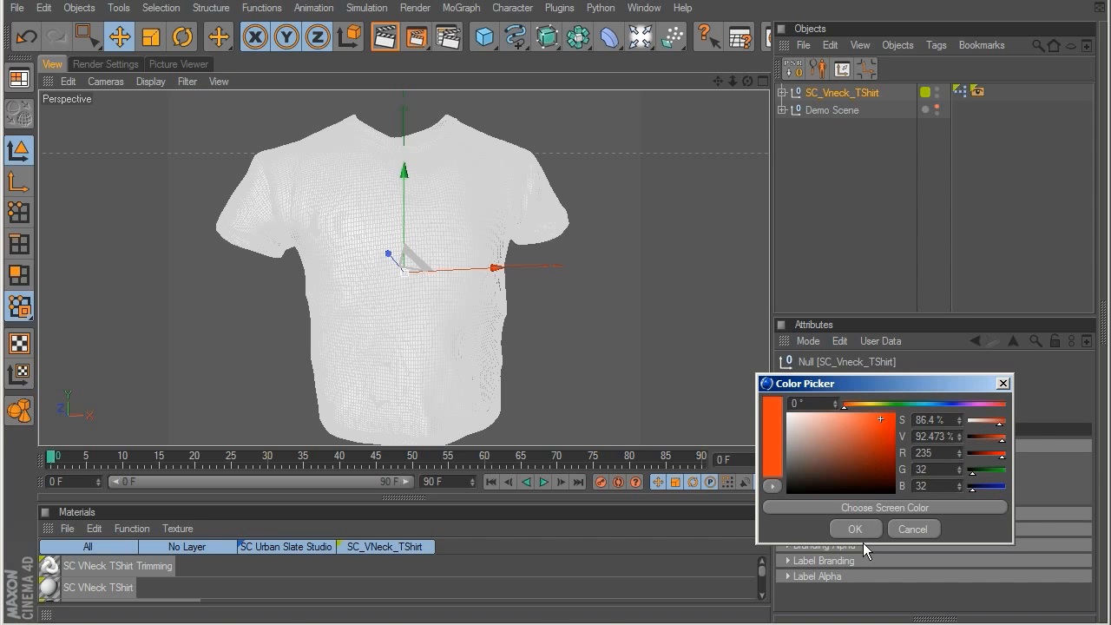
left_click(856, 530)
left_click(833, 237)
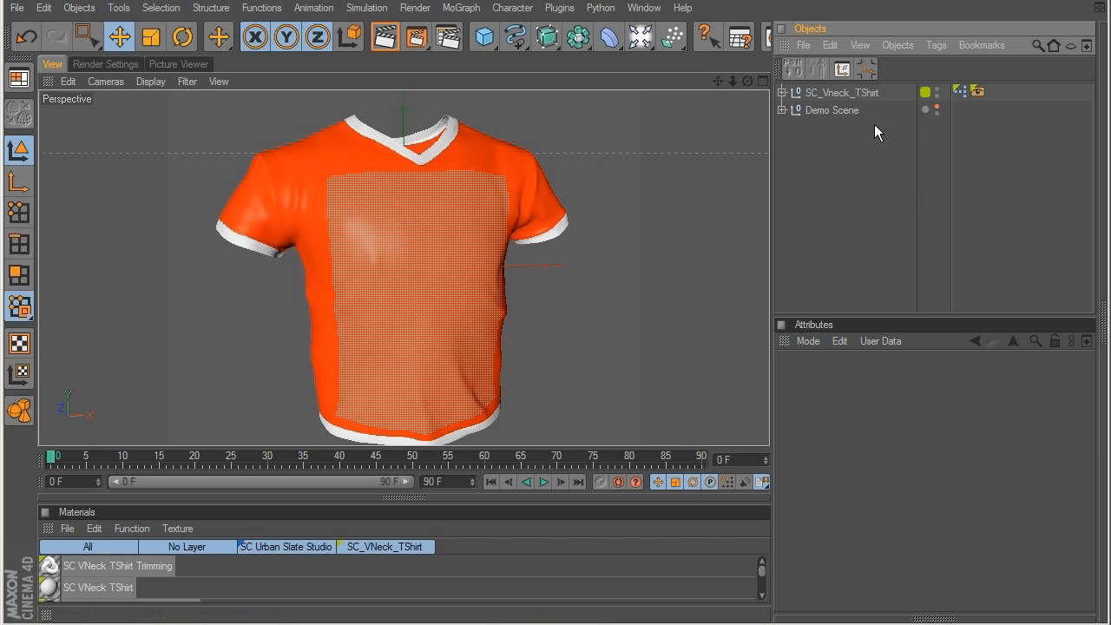
left_click(843, 110)
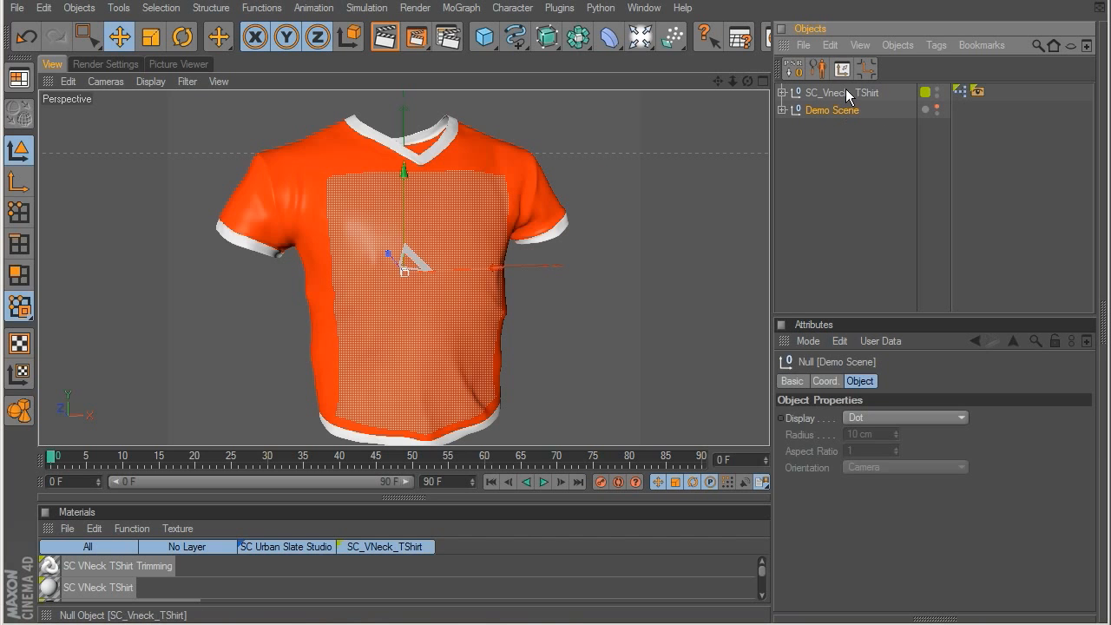
Step: Enable Remove Alpha in the branding alpha settings of SC_Vneck_TShirt, and deselect the shirt
left_click(846, 93)
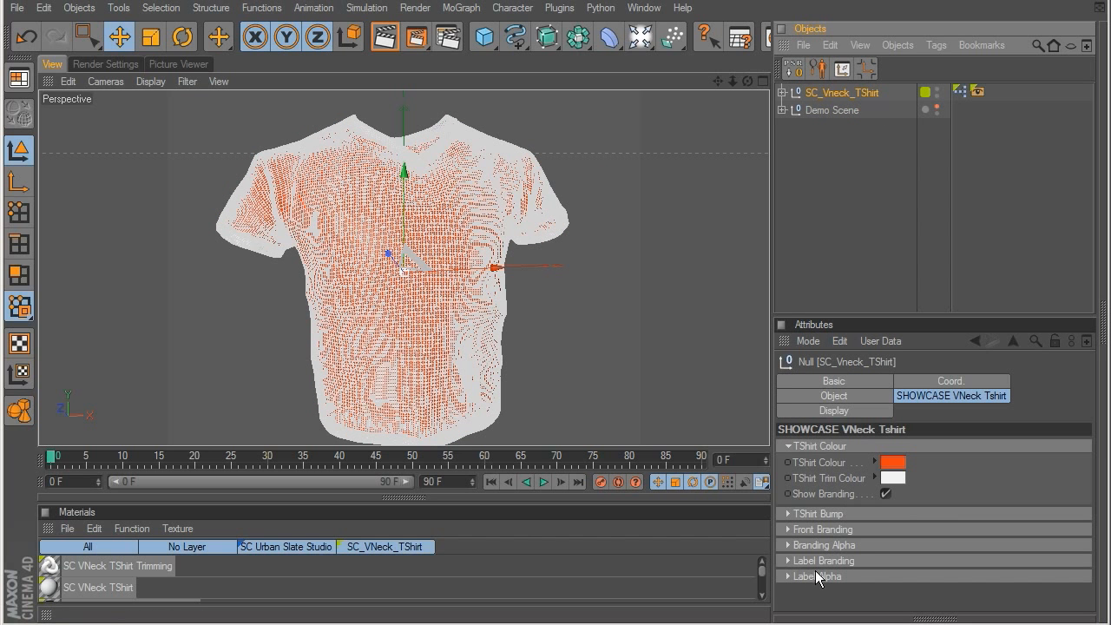
left_click(816, 529)
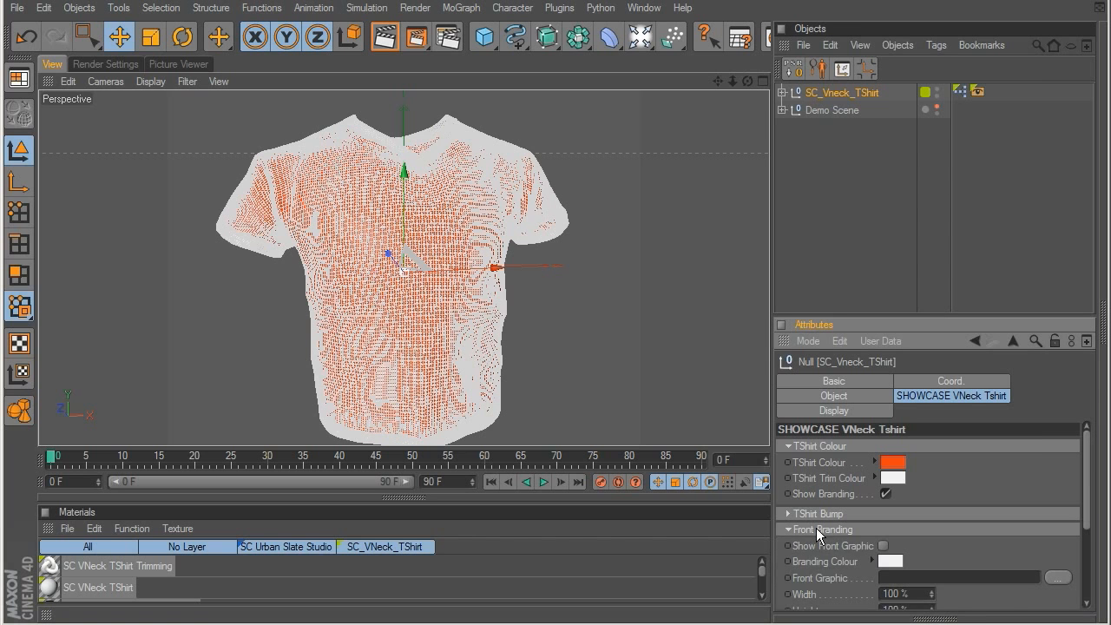
scroll(955, 473, "down", 5)
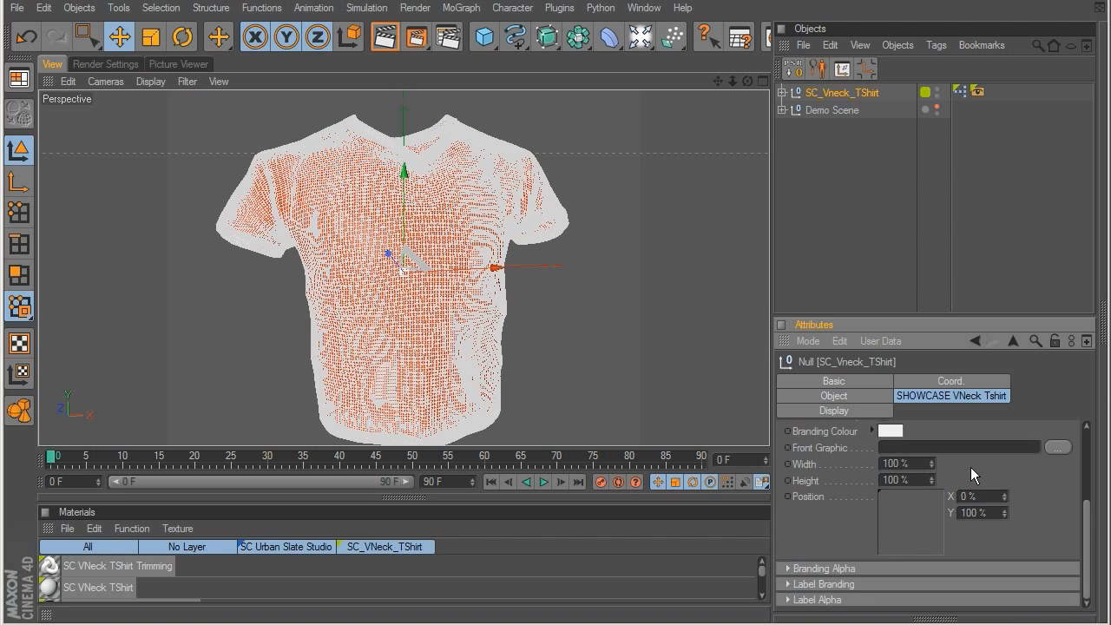
left_click_drag(868, 315, 881, 188)
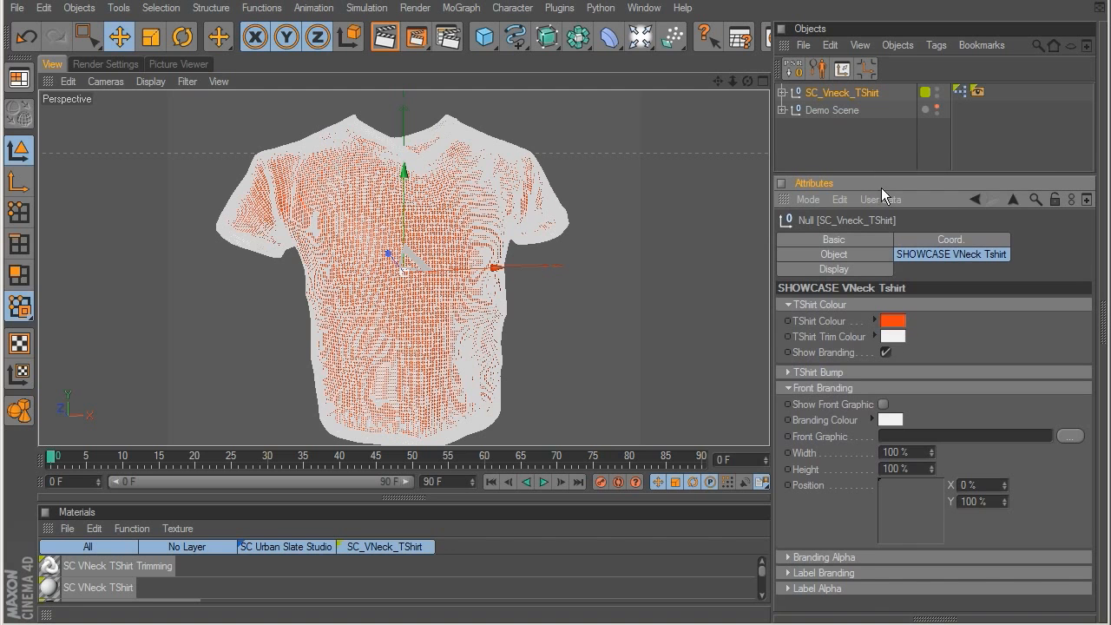
left_click(795, 388)
left_click(800, 404)
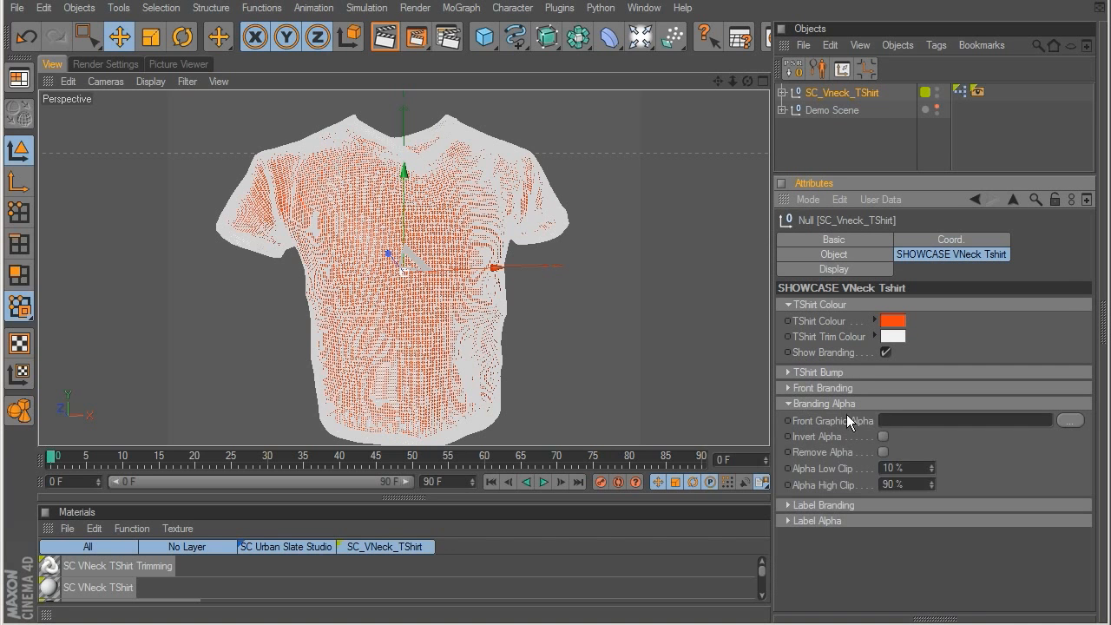
left_click(884, 452)
left_click(853, 145)
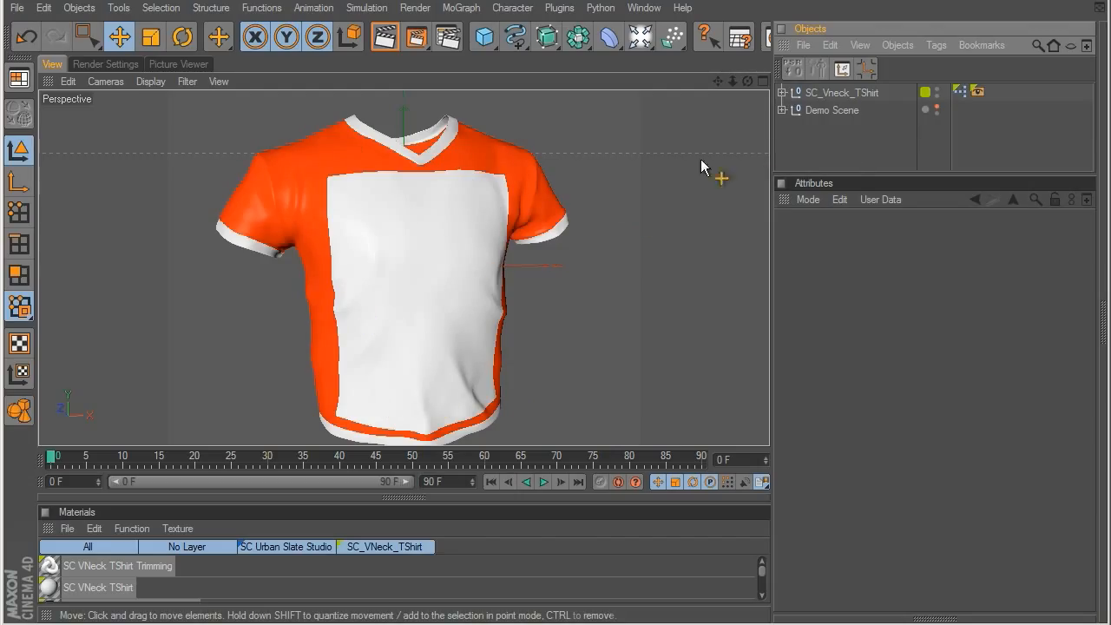
Step: Change the main T-shirt colour of SC_Vneck_TShirt to a pale off-white
left_click(829, 92)
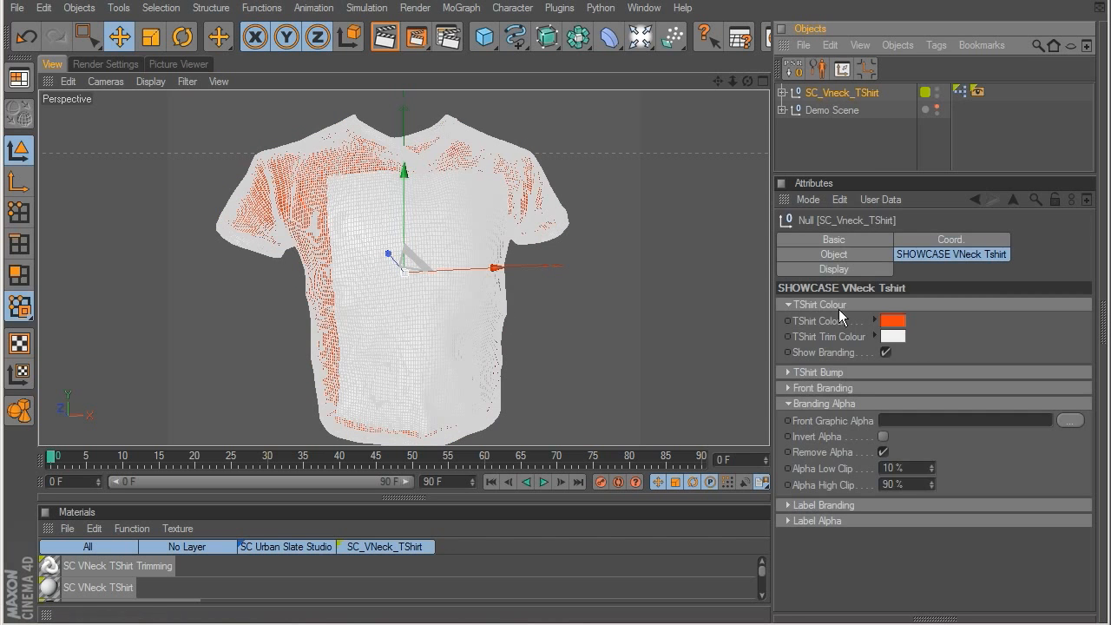
left_click(831, 321)
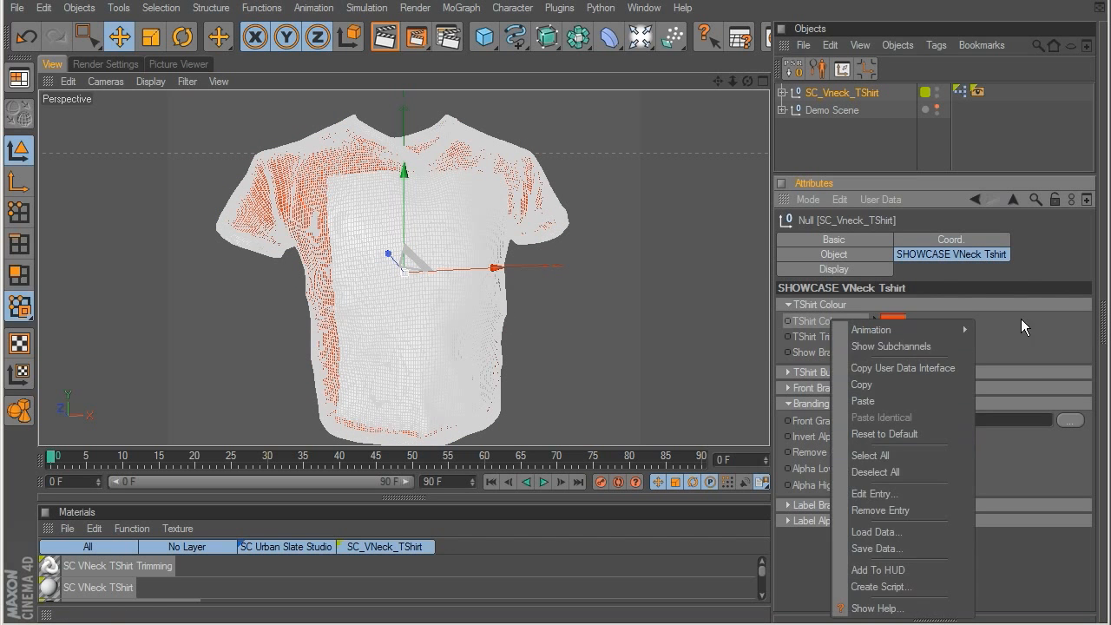
left_click(968, 321)
left_click(896, 321)
left_click_drag(820, 324, 804, 285)
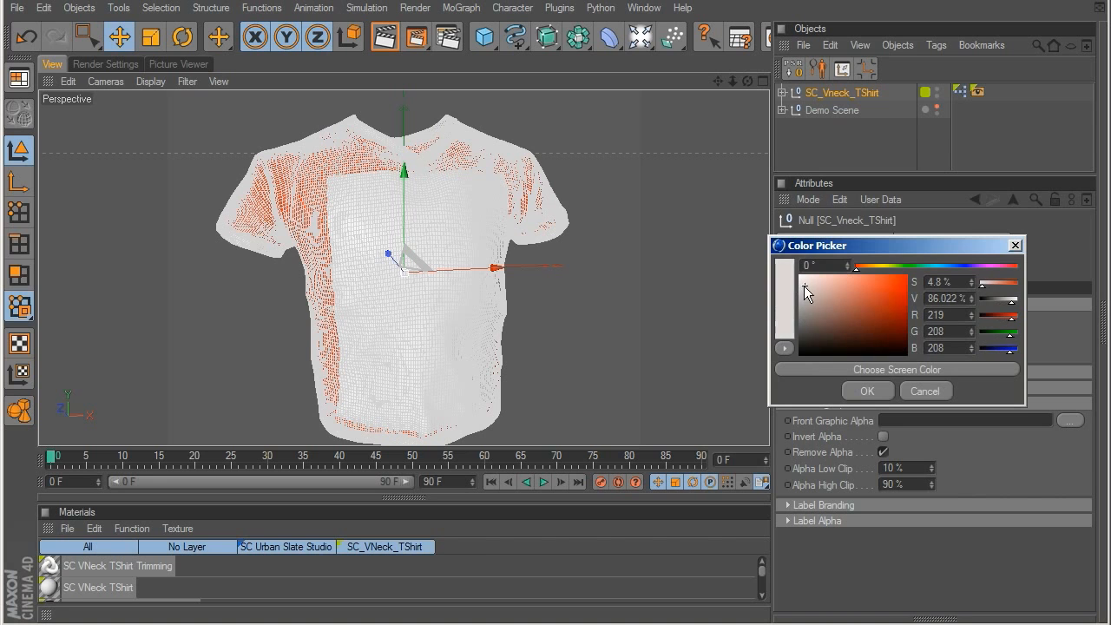
left_click(870, 267)
left_click(914, 388)
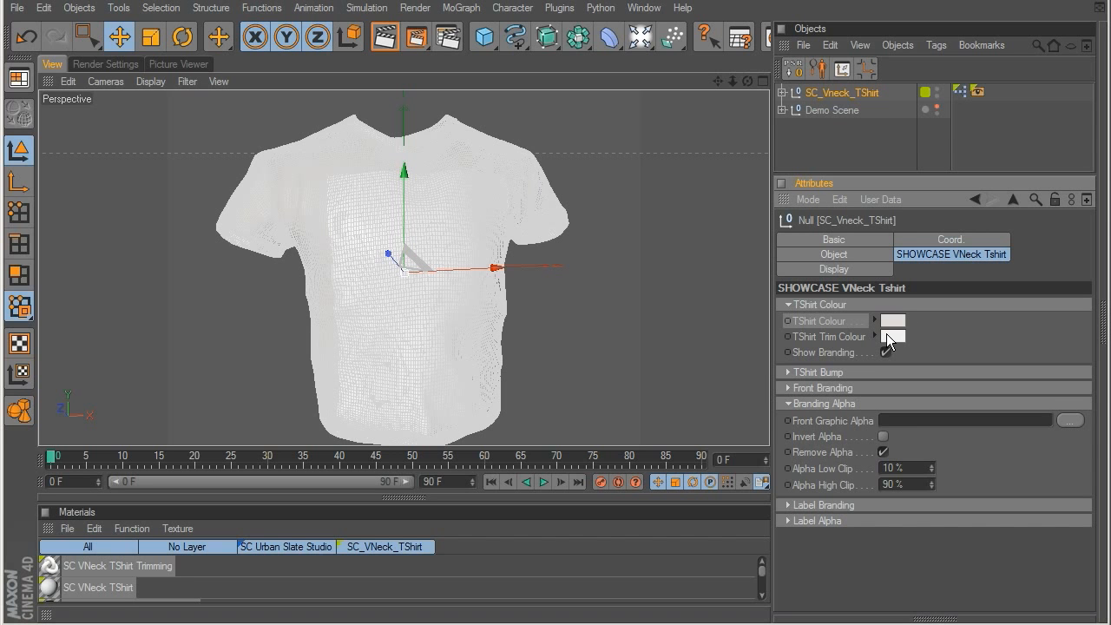
Step: Load TShirt_Print_Fine.tif as the shirt's front graphic, enable Show Front Graphic, and inspect the print with the shirt deselected
left_click(790, 305)
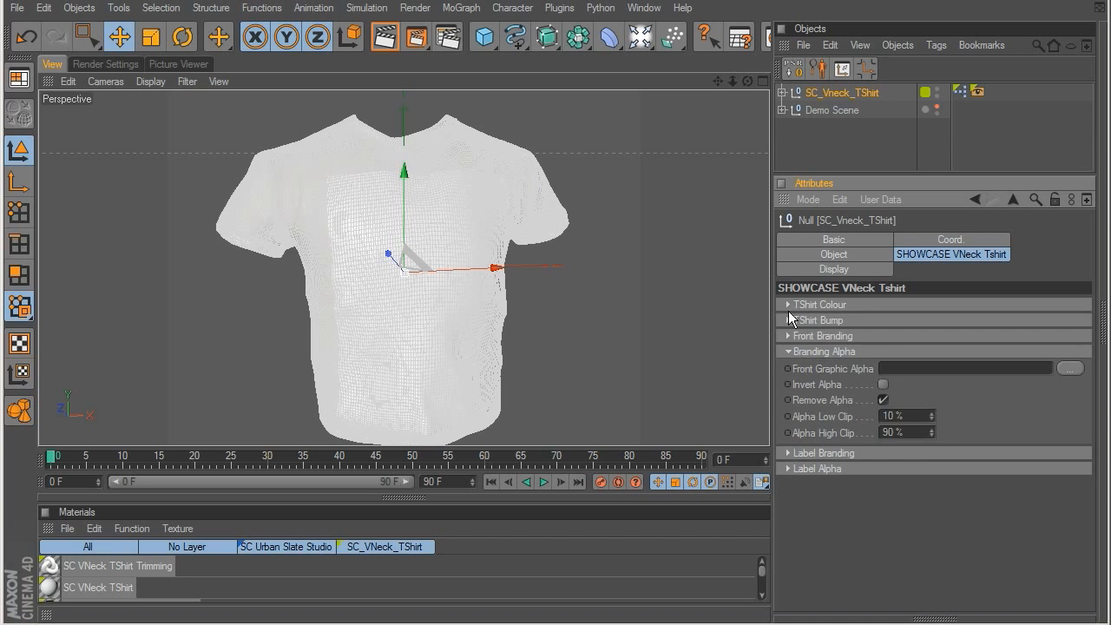
left_click(788, 318)
left_click(788, 319)
left_click(788, 335)
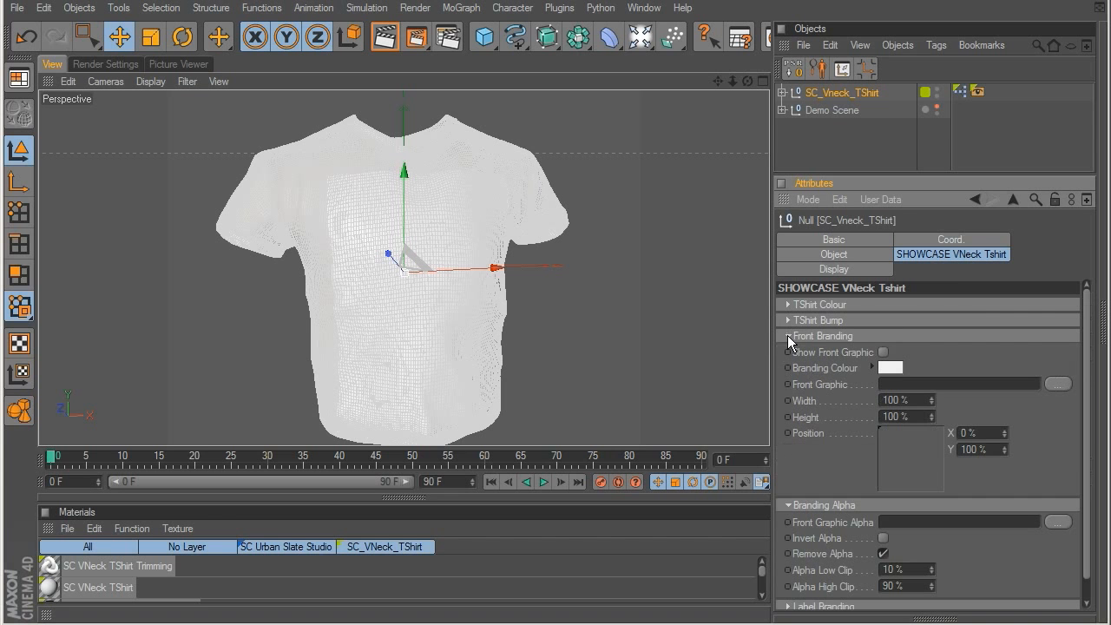
left_click(1056, 385)
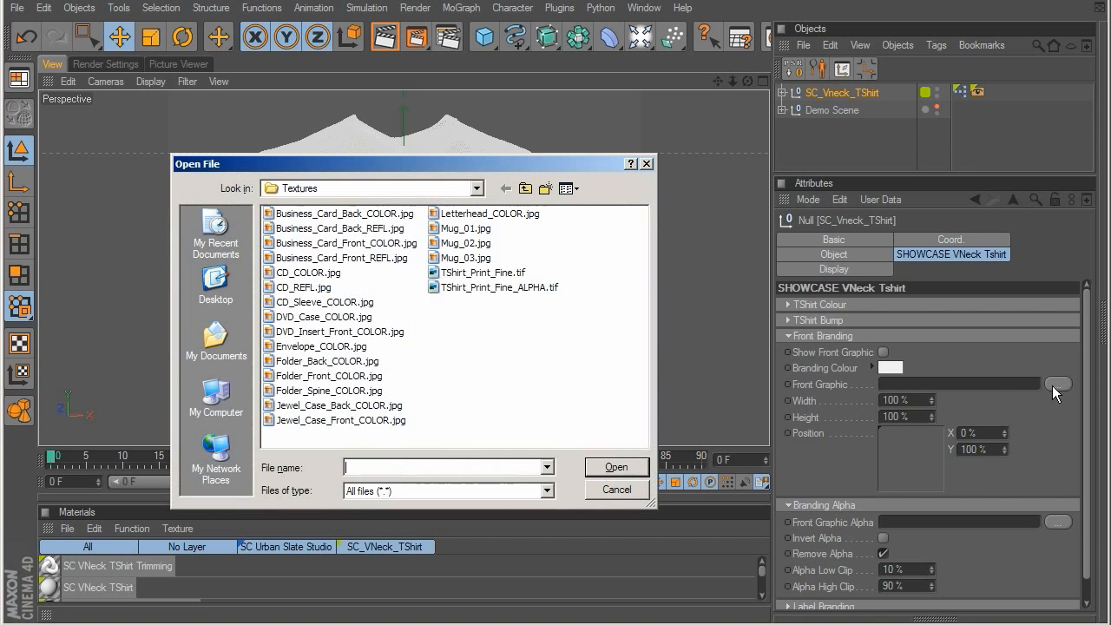
double_click(476, 274)
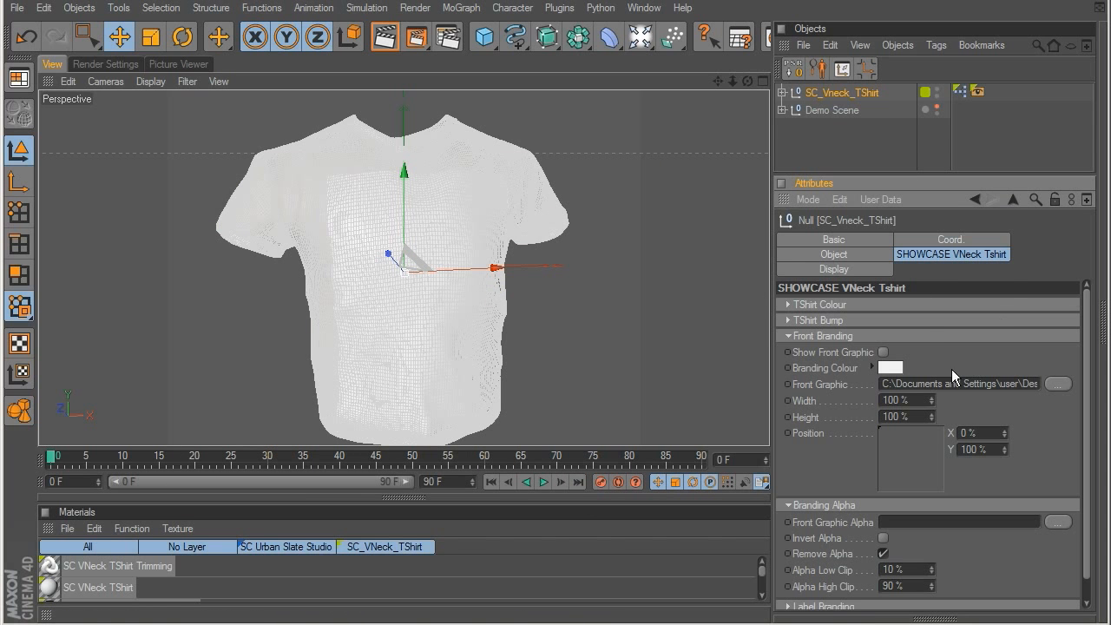
left_click(882, 352)
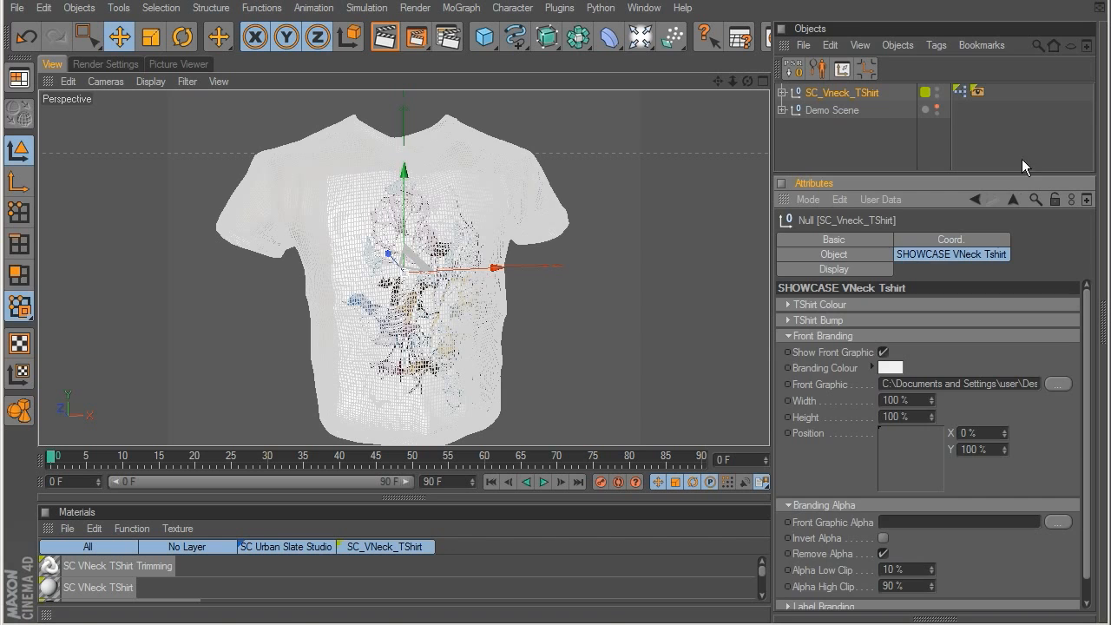
left_click(1016, 155)
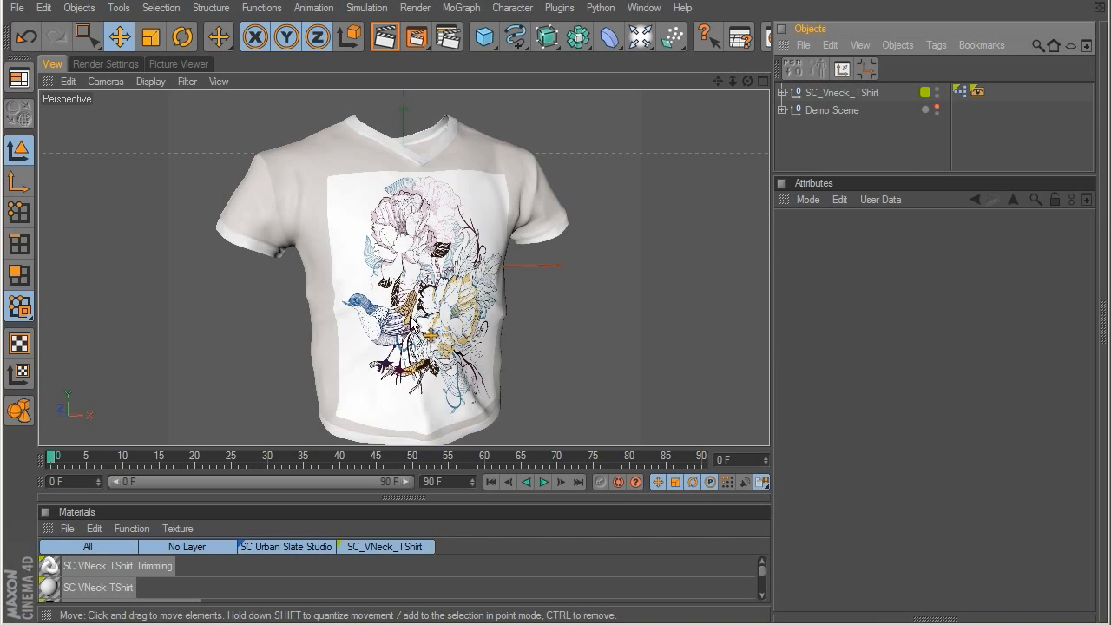
scroll(432, 334, "up", 10)
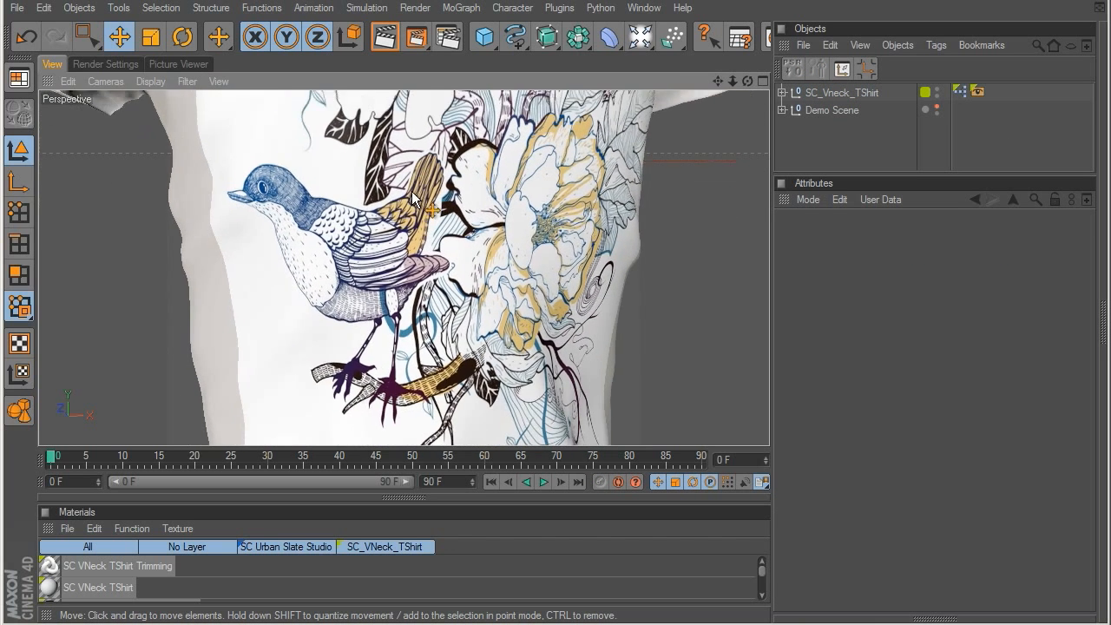
scroll(408, 286, "up", 2)
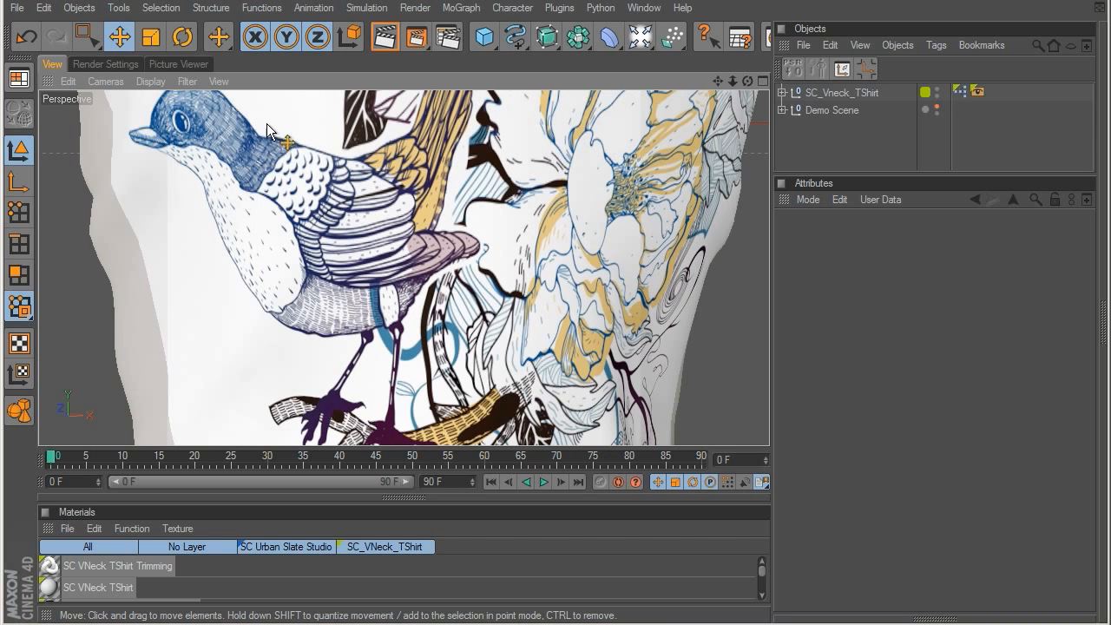
scroll(316, 219, "down", 5)
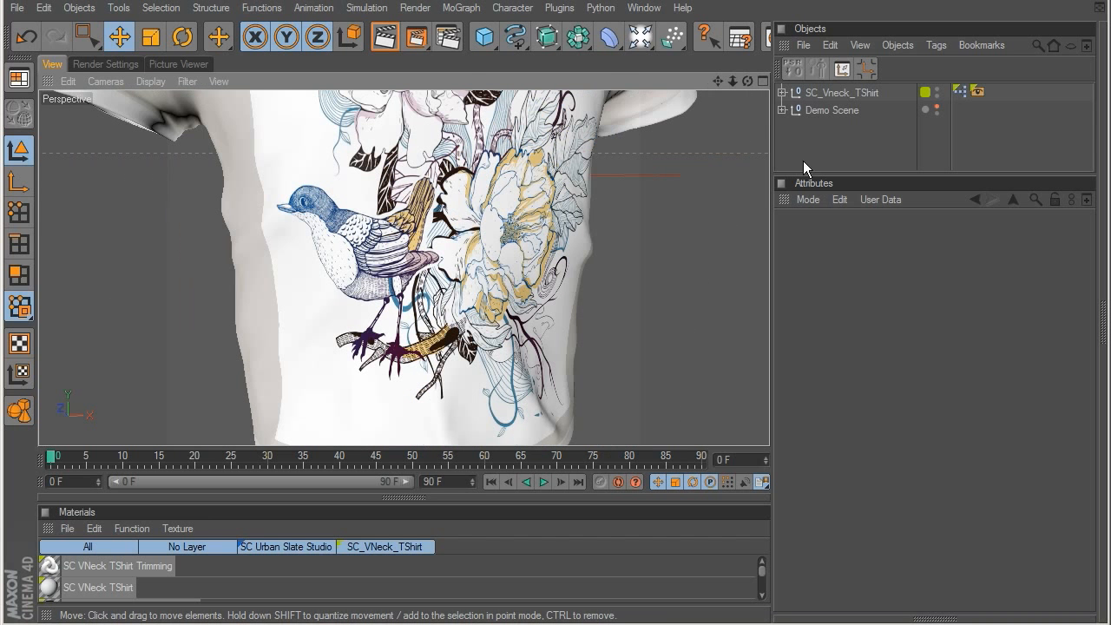
scroll(409, 219, "down", 3)
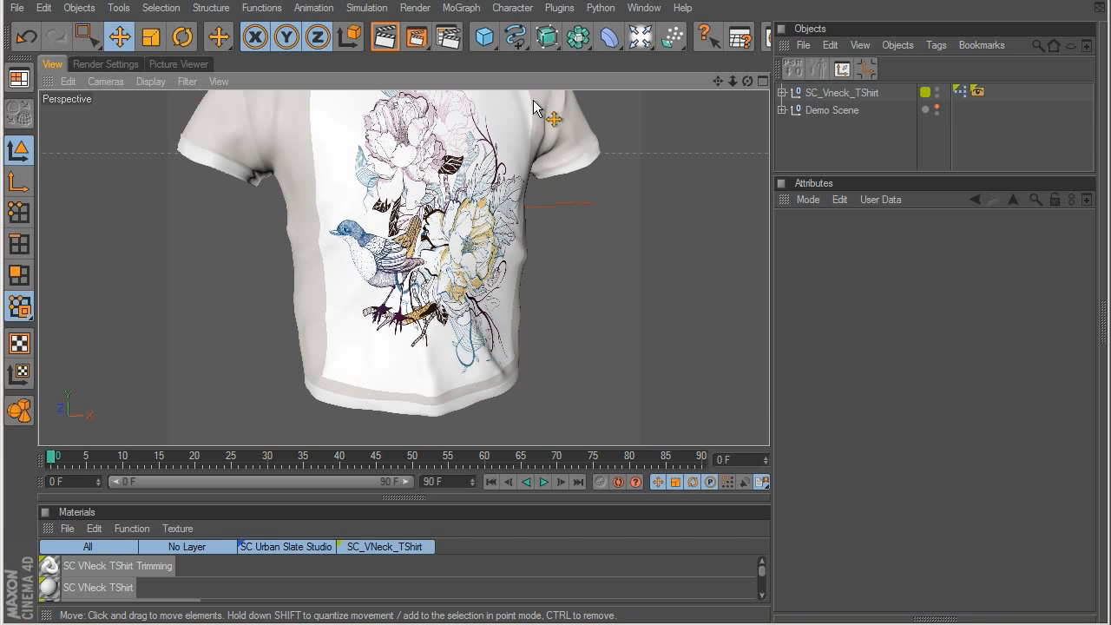
Step: Load TShirt_Print_Fine_ALPHA.tif as the front graphic alpha of SC_Vneck_TShirt
left_click(829, 93)
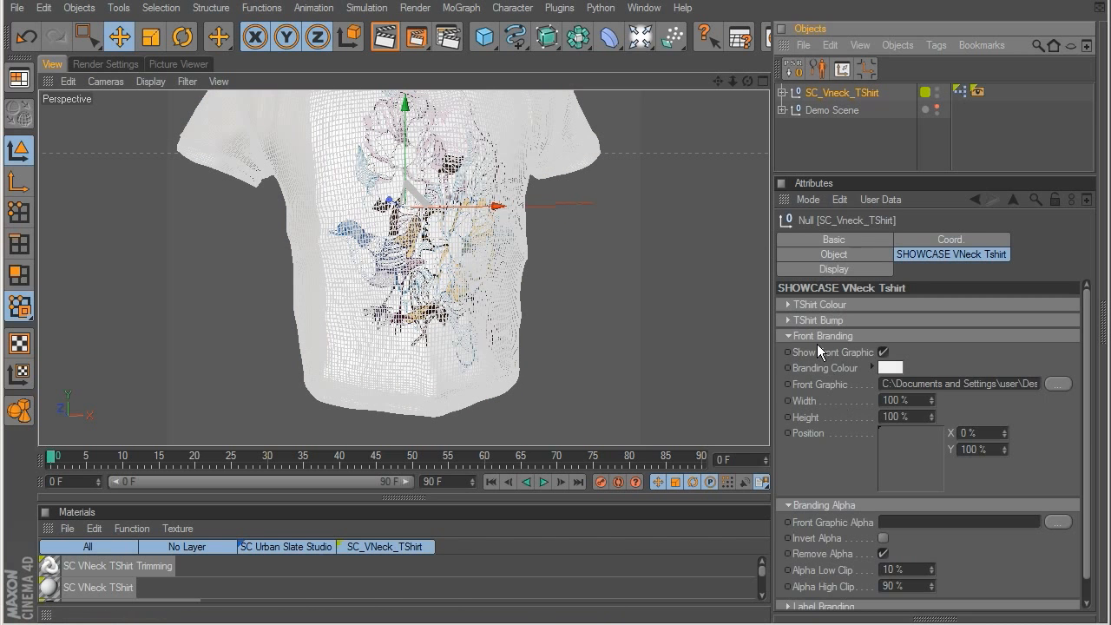
left_click(788, 335)
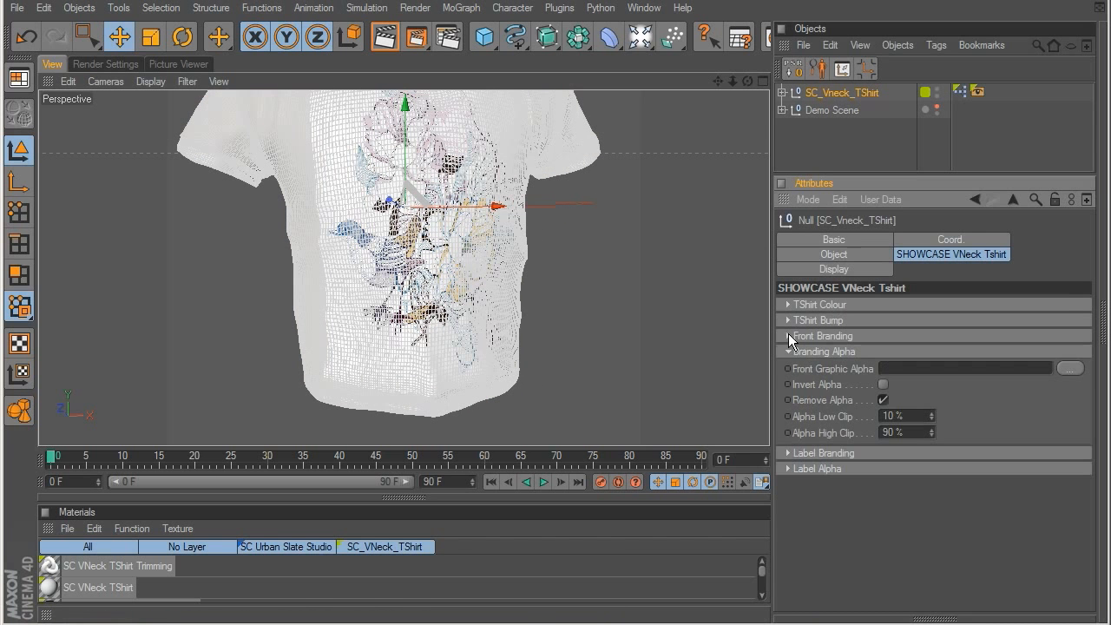
left_click(1071, 369)
left_click(500, 288)
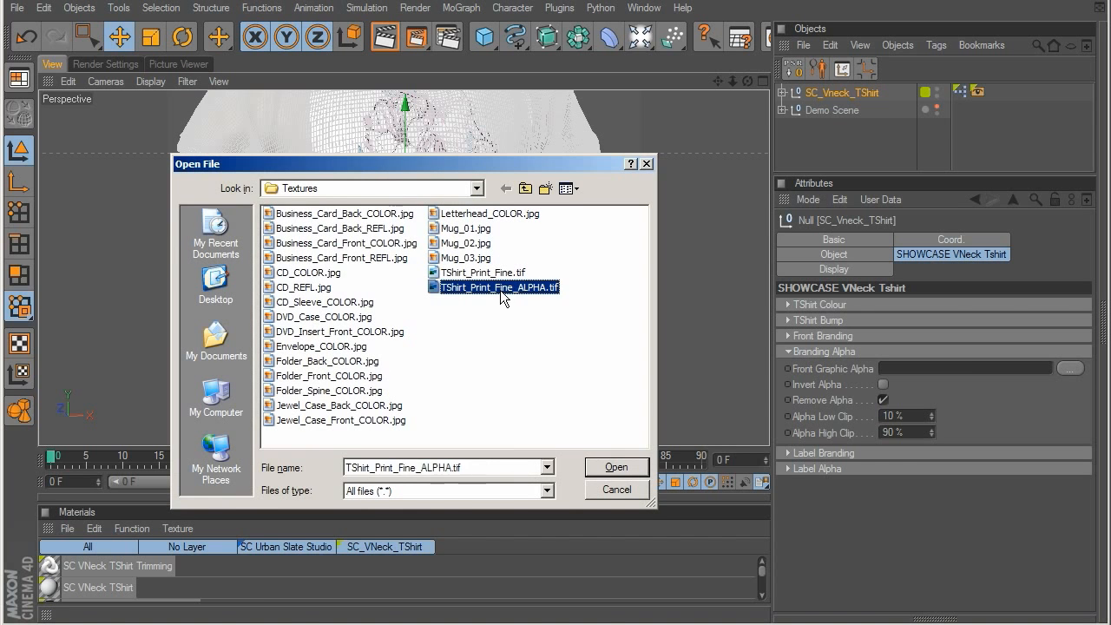
double_click(500, 289)
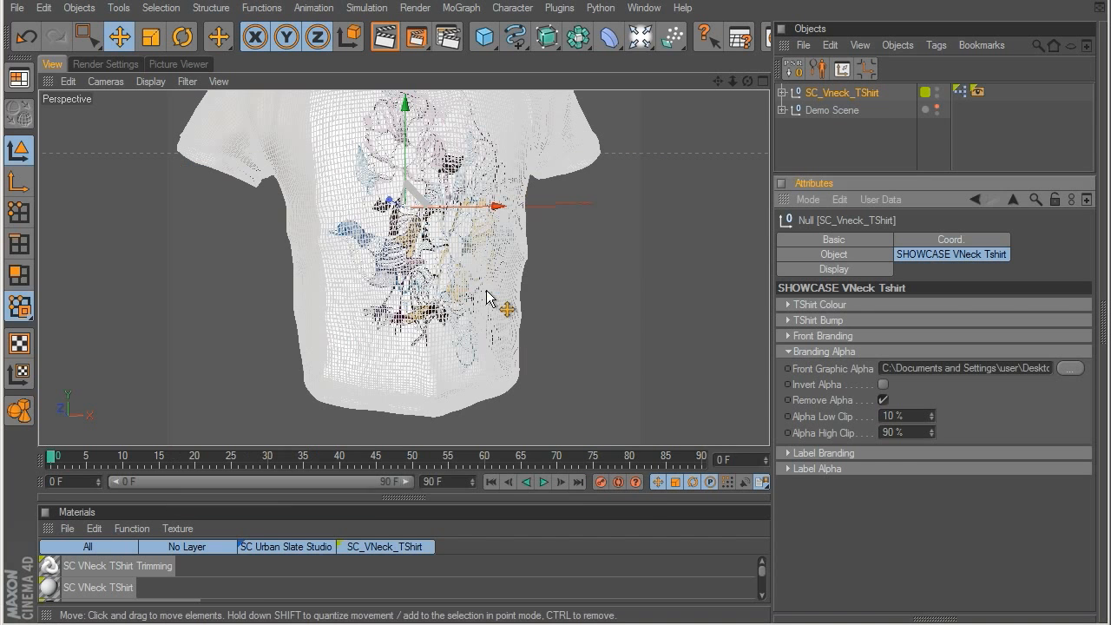
left_click(910, 140)
Step: Deselect the shirt and render a close-up of the bird and flower print in the viewport
left_click(842, 109)
left_click(847, 94)
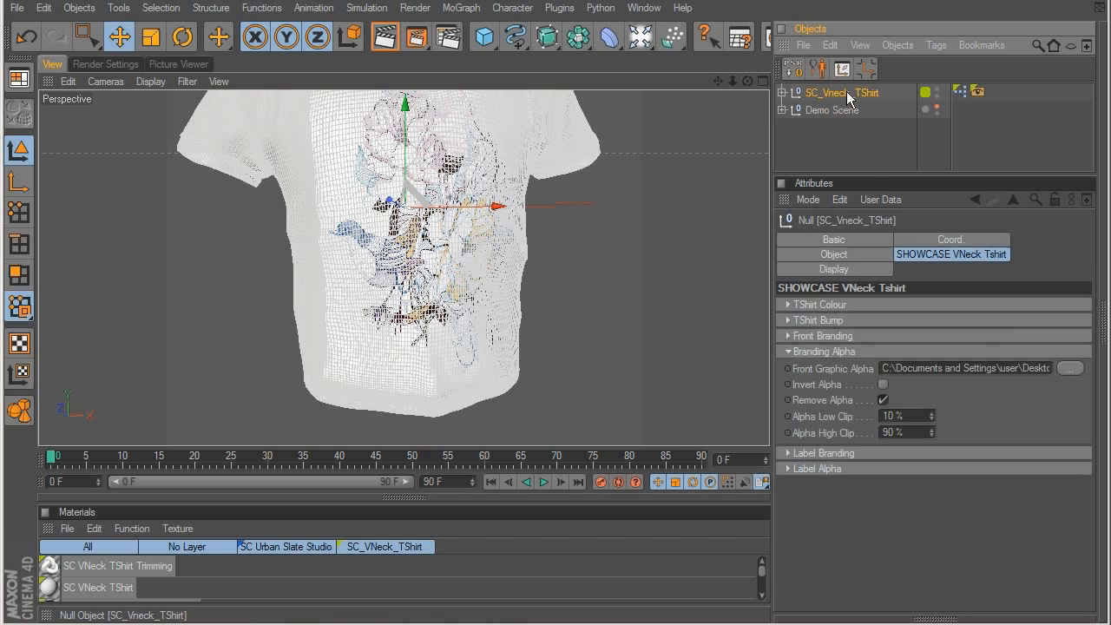
left_click(879, 145)
scroll(450, 274, "up", 8)
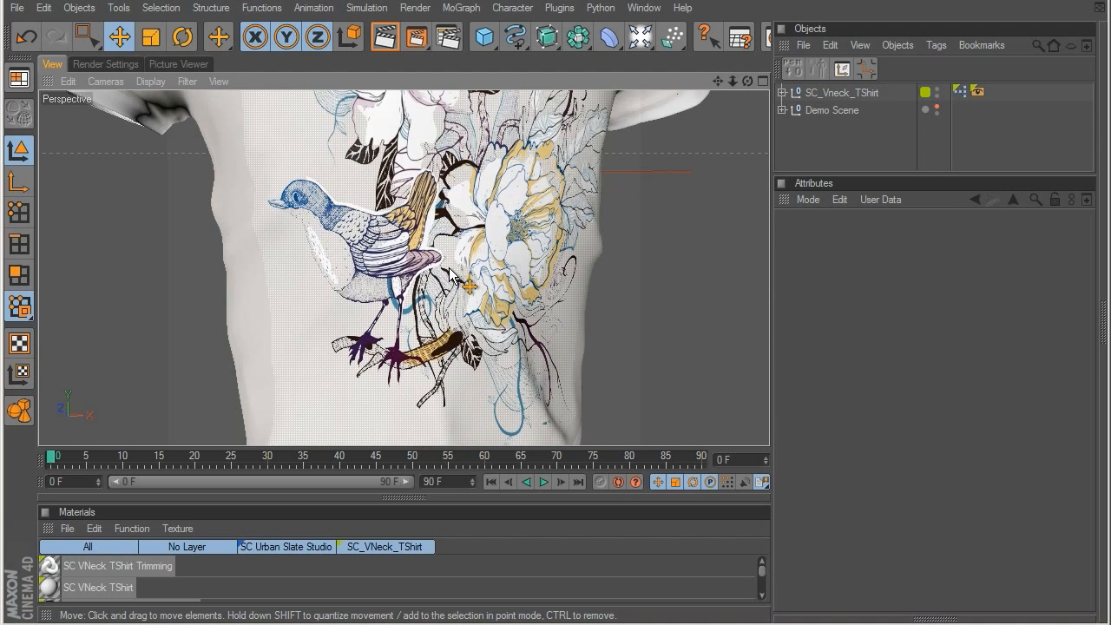
key("ctrl+r")
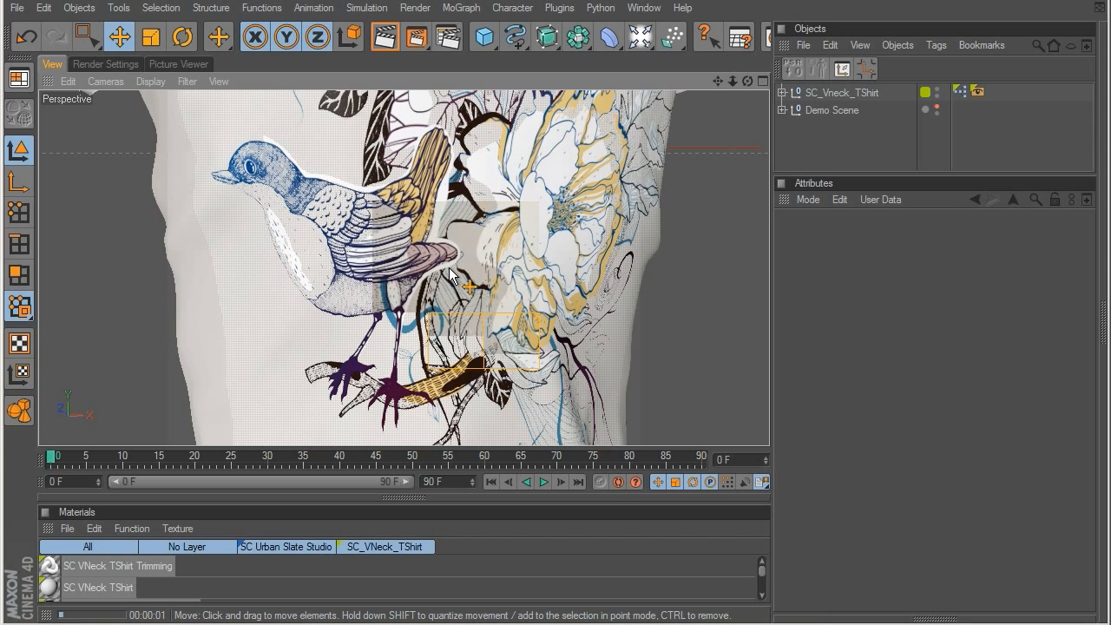
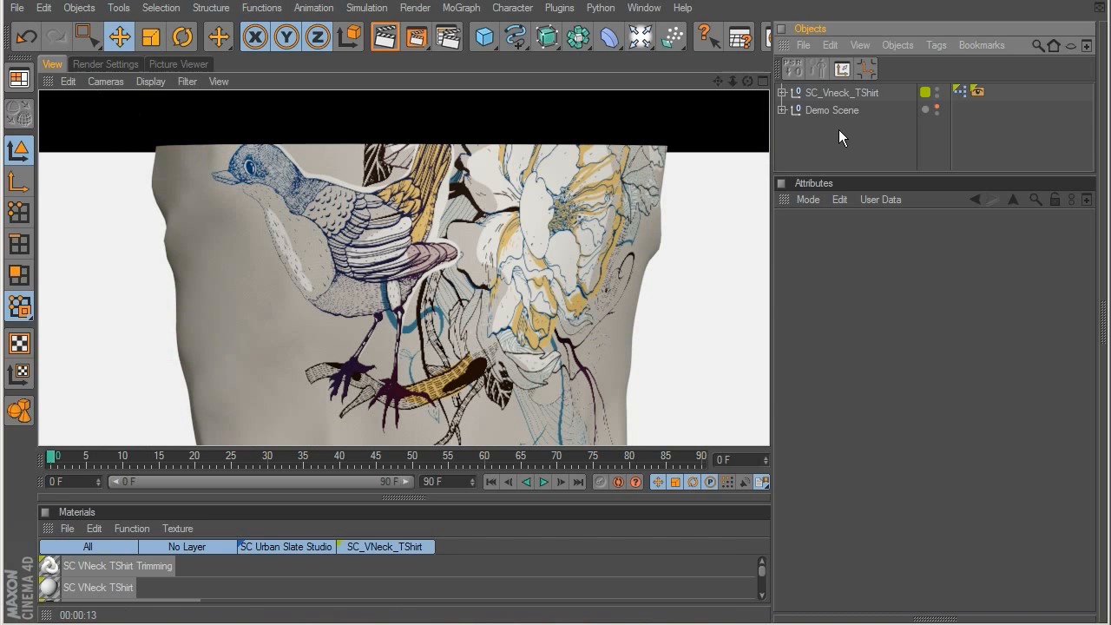
Step: Show the Demo Scene in the viewport around the T-shirt, select SC_Vneck_TShirt, and hide the Demo Scene again
scroll(580, 186, "down", 8)
scroll(577, 187, "up", 3)
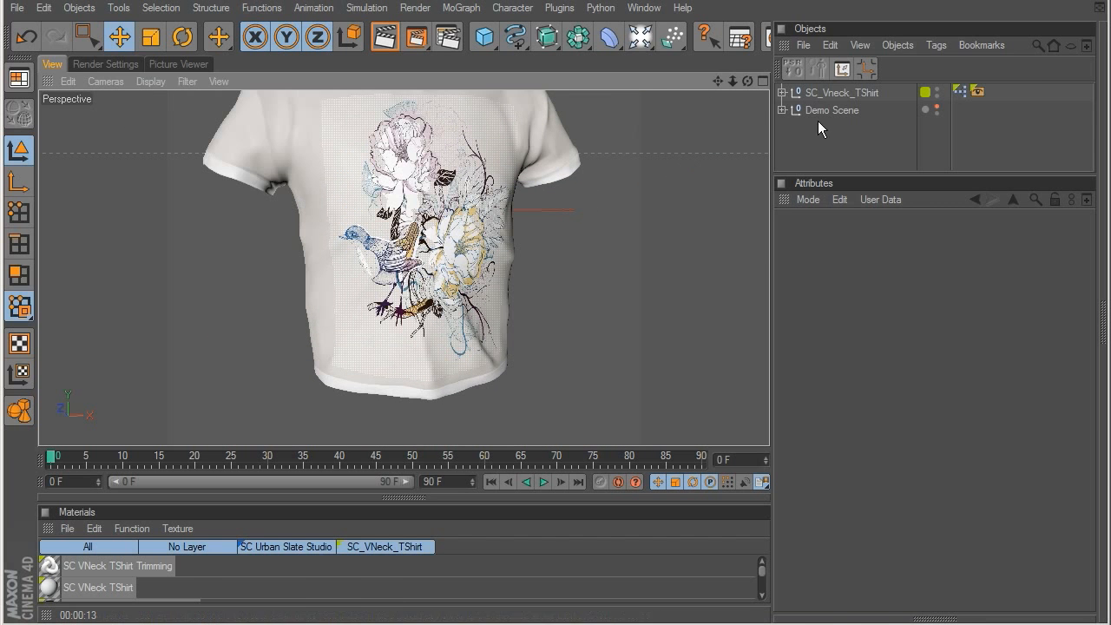
left_click(845, 109)
left_click(935, 105)
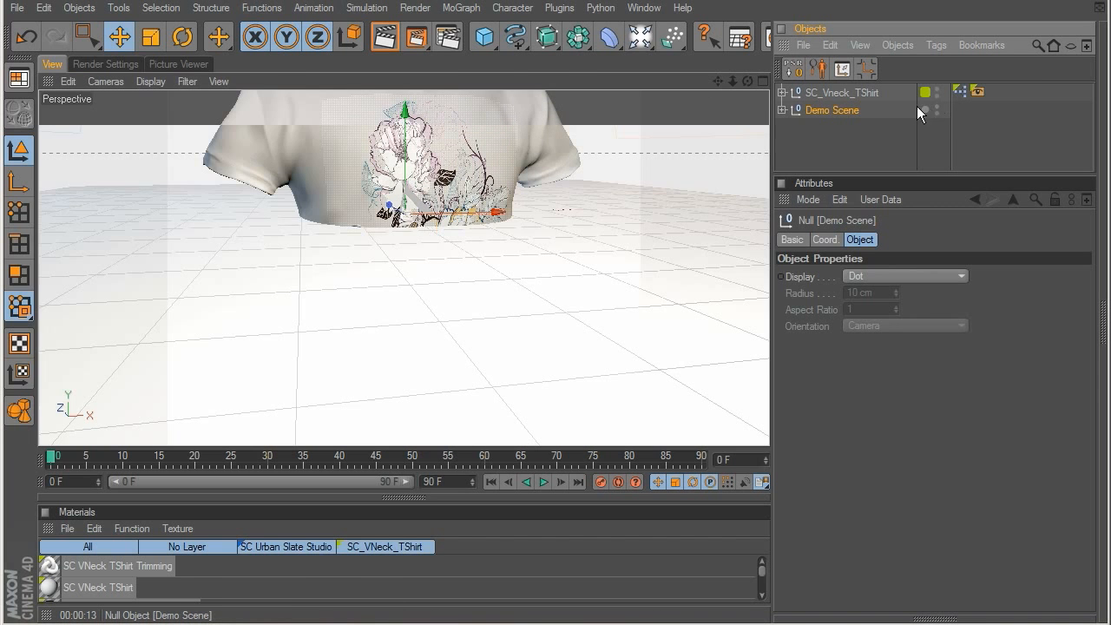
middle_click_drag(531, 178, 515, 361, "alt")
left_click(841, 92)
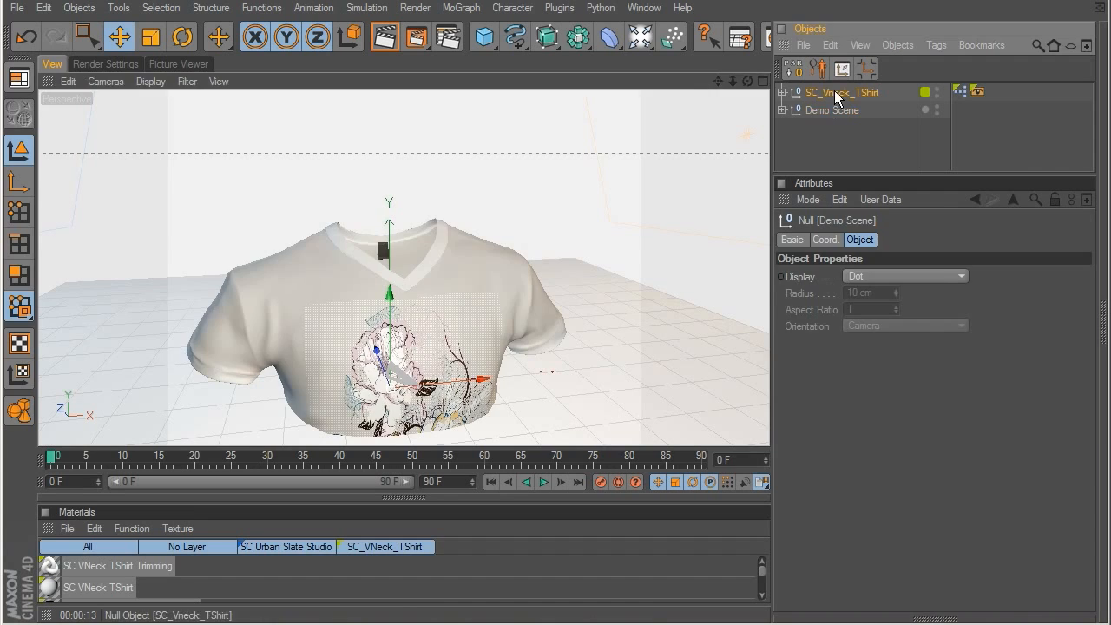
left_click_drag(400, 290, 410, 134)
left_click(936, 107)
left_click(936, 107)
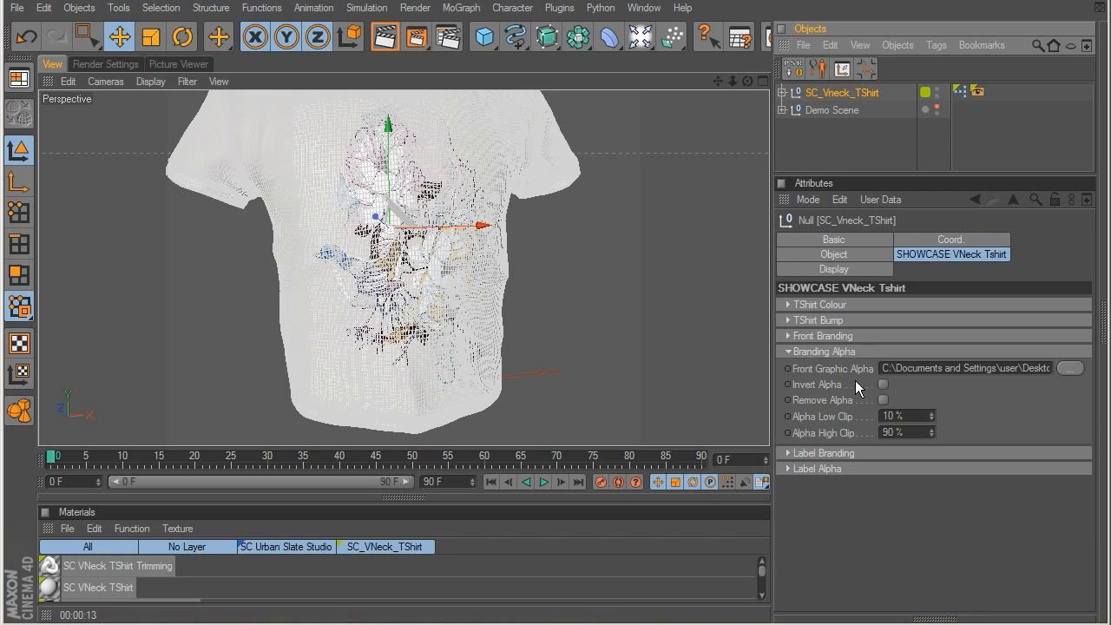
Step: Set the front graphic's Alpha Low Clip to 0% and Alpha High Clip to 100% on SC_Vneck_TShirt
left_click(838, 353)
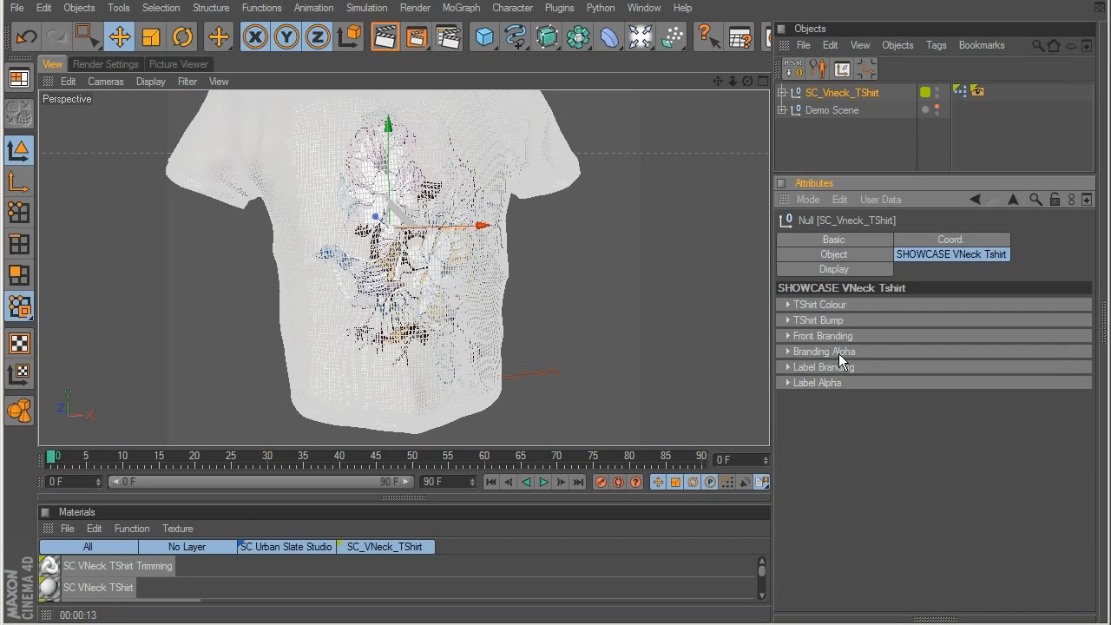
left_click(835, 353)
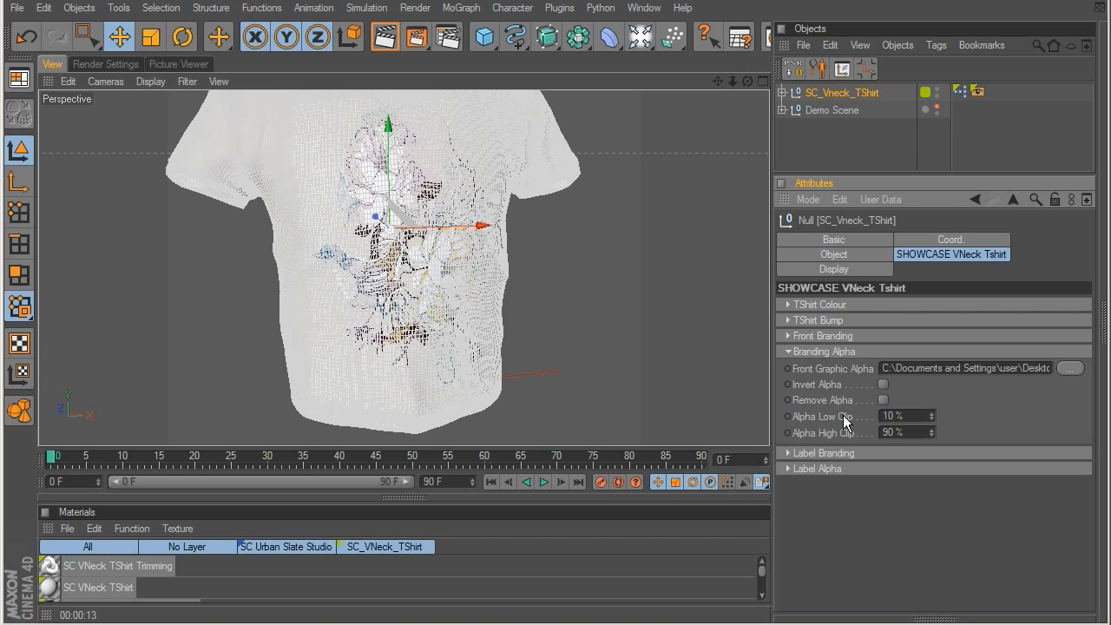
left_click_drag(917, 414, 830, 410)
type("0")
key("Tab")
type("100")
key("Return")
Step: Deselect the shirt and render a close-up of the bird's wing and the yellow-edged flower in the viewport
left_click(882, 143)
scroll(484, 182, "up", 15)
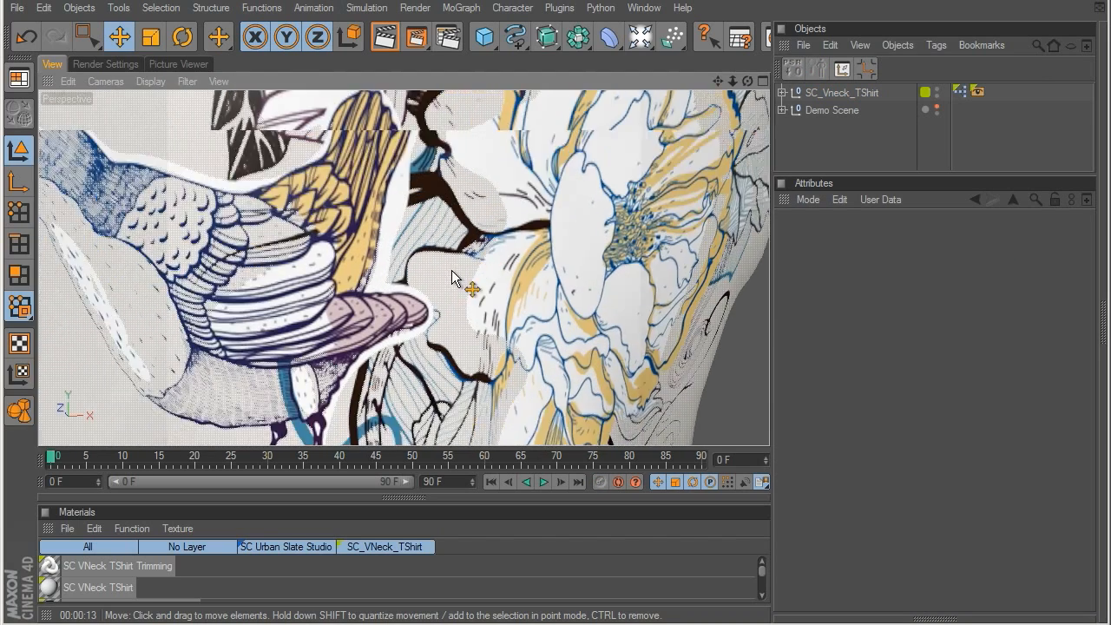
middle_click_drag(461, 201, 395, 315, "alt")
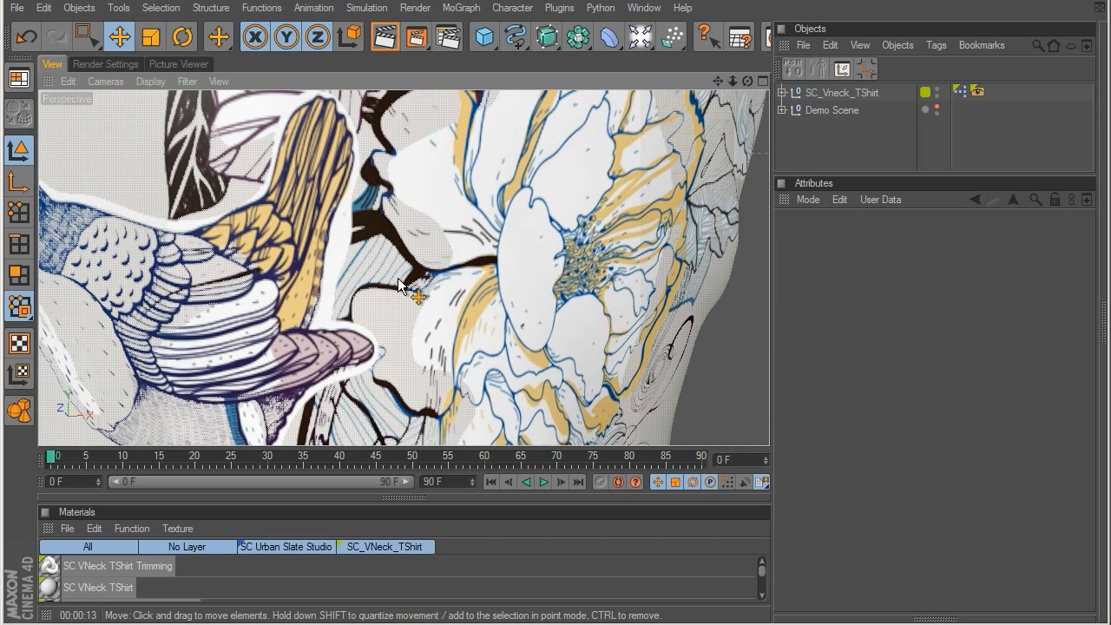
key("ctrl+r")
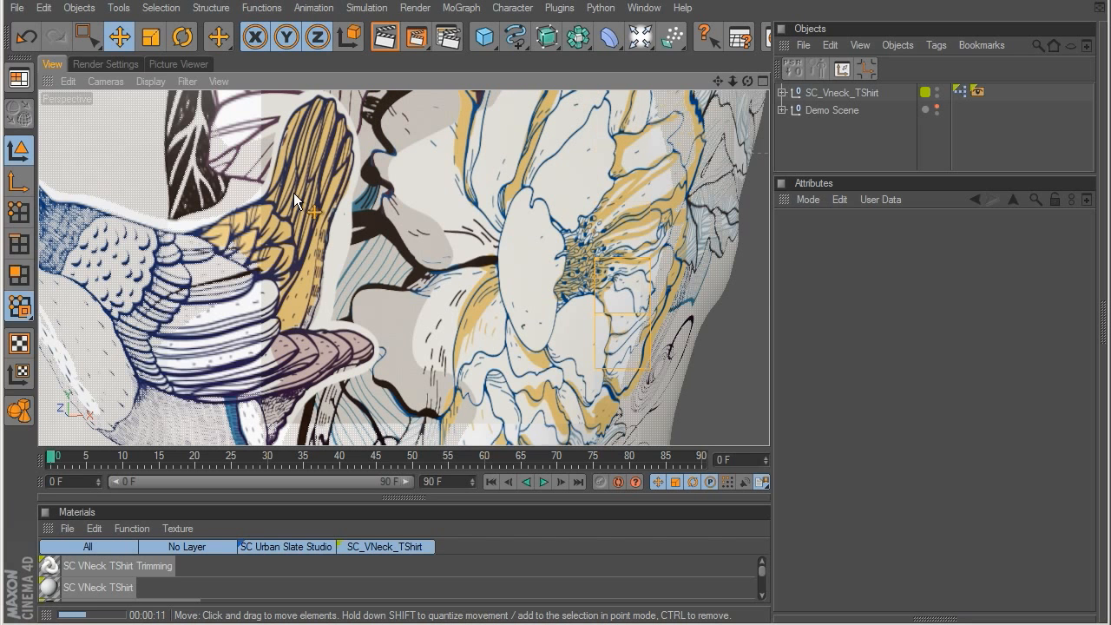
Step: Restore the front graphic's Alpha Low Clip to 10% and Alpha High Clip to 90% on SC_Vneck_TShirt
left_click(849, 96)
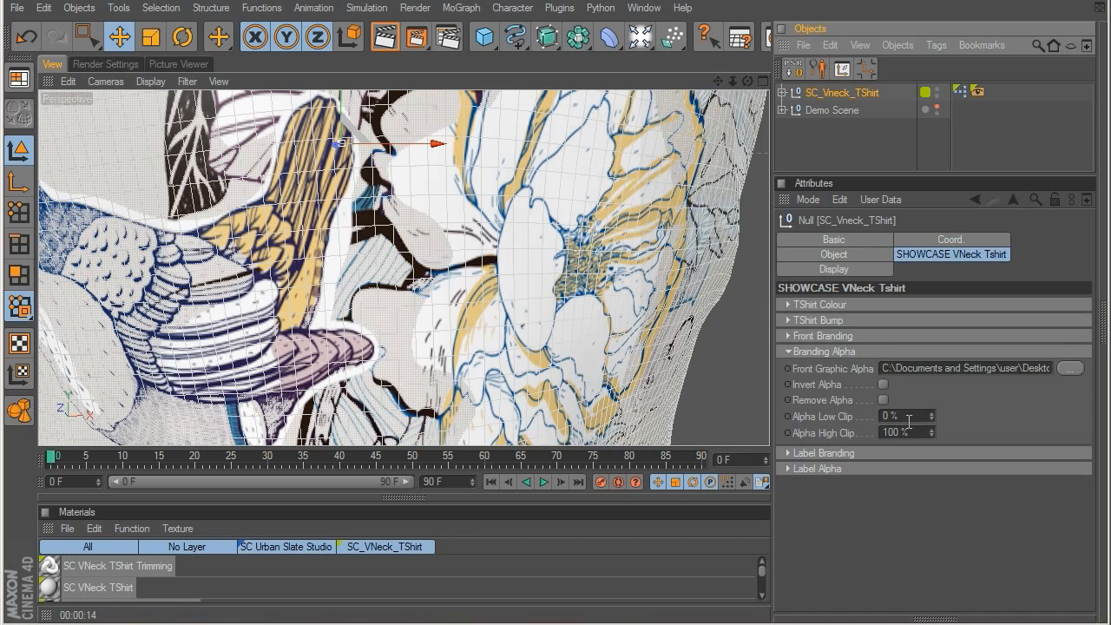
left_click(909, 421)
type("10")
key("Tab")
type("90")
key("Return")
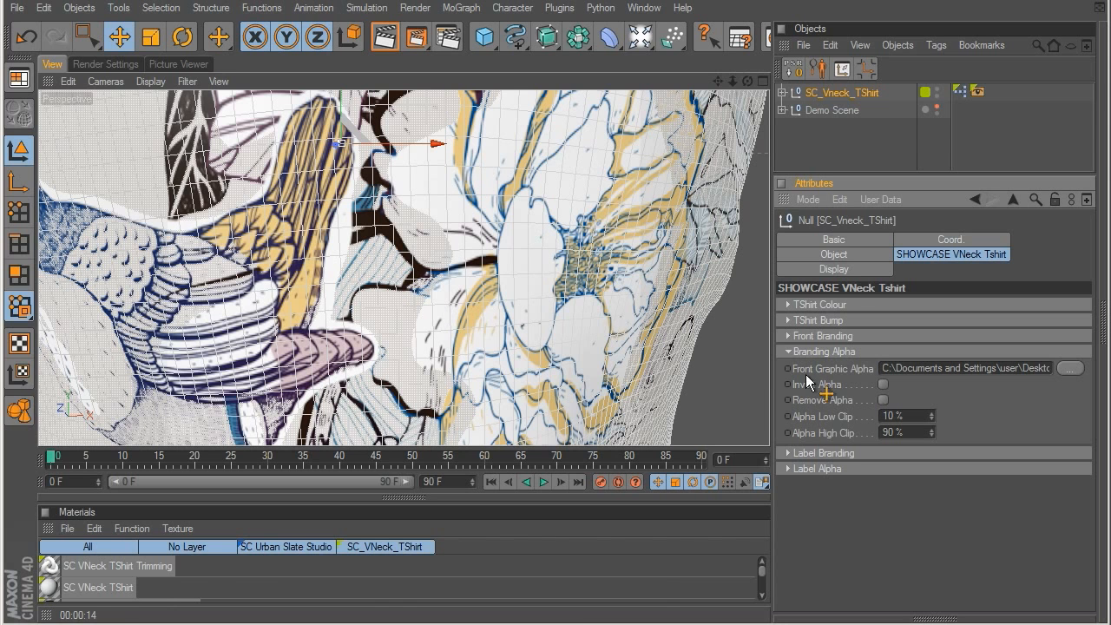
Step: Try Invert Alpha on the front graphic, render the shirt deselected, and switch the inversion off again
left_click(883, 385)
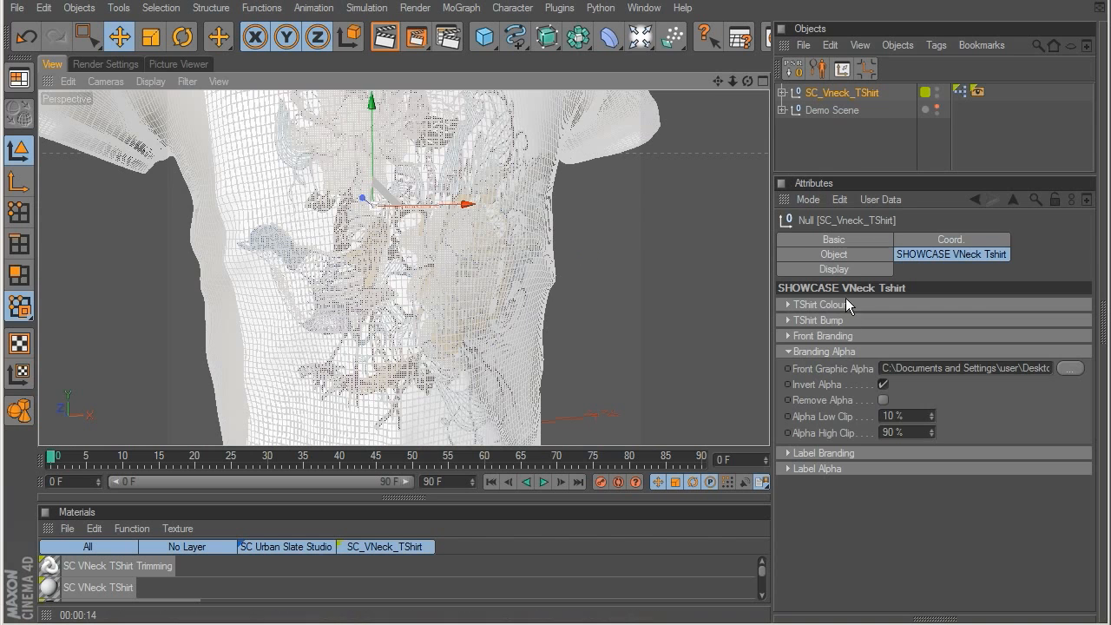
left_click(834, 144)
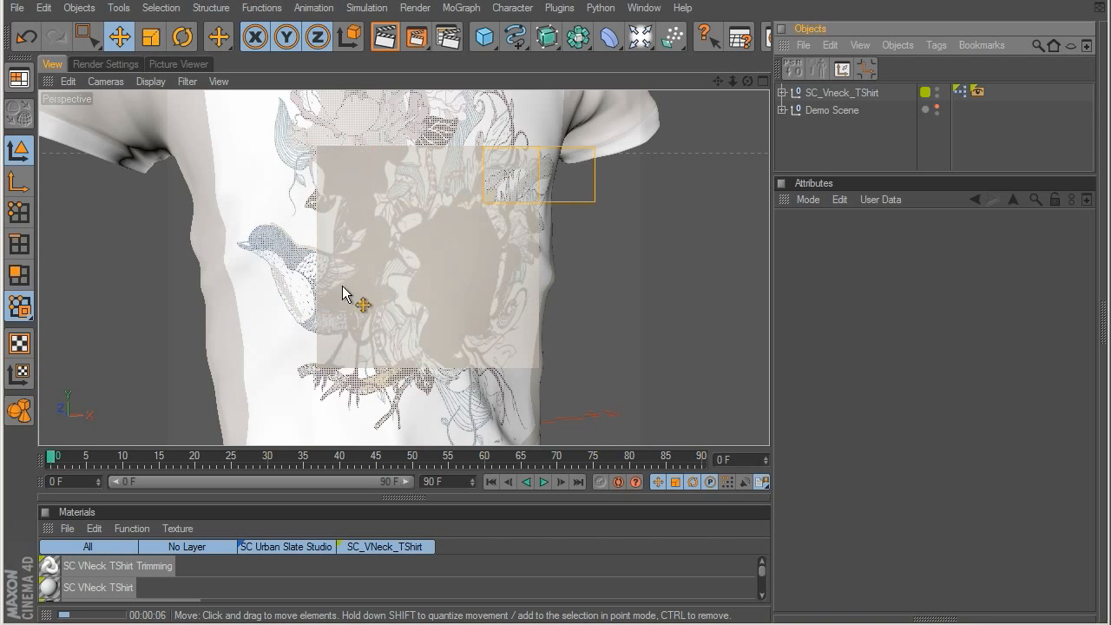
left_click(823, 94)
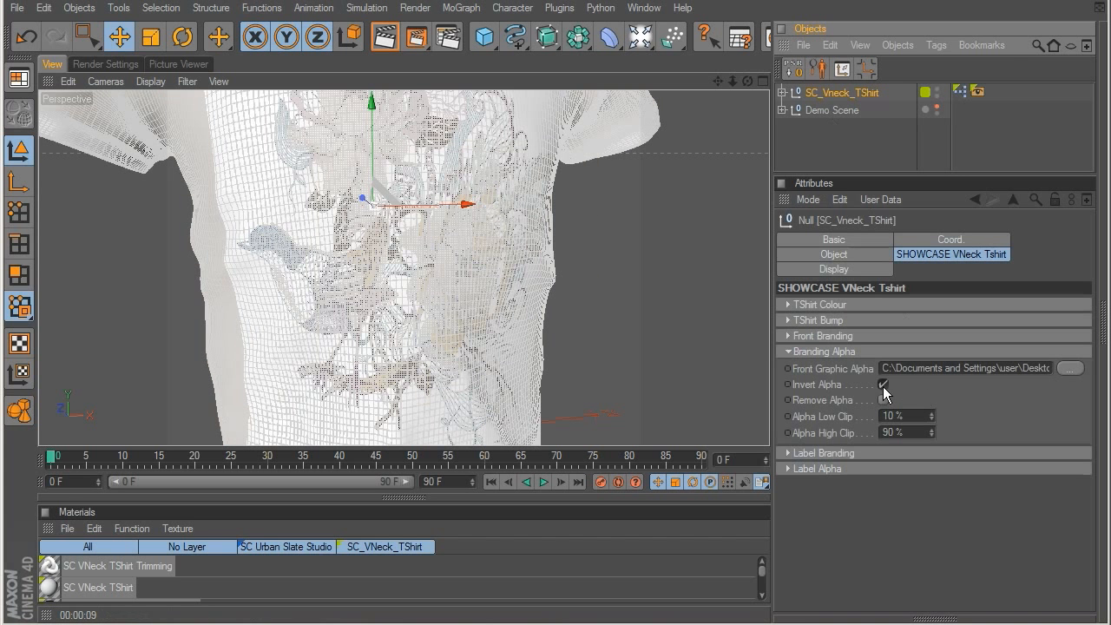
left_click(788, 350)
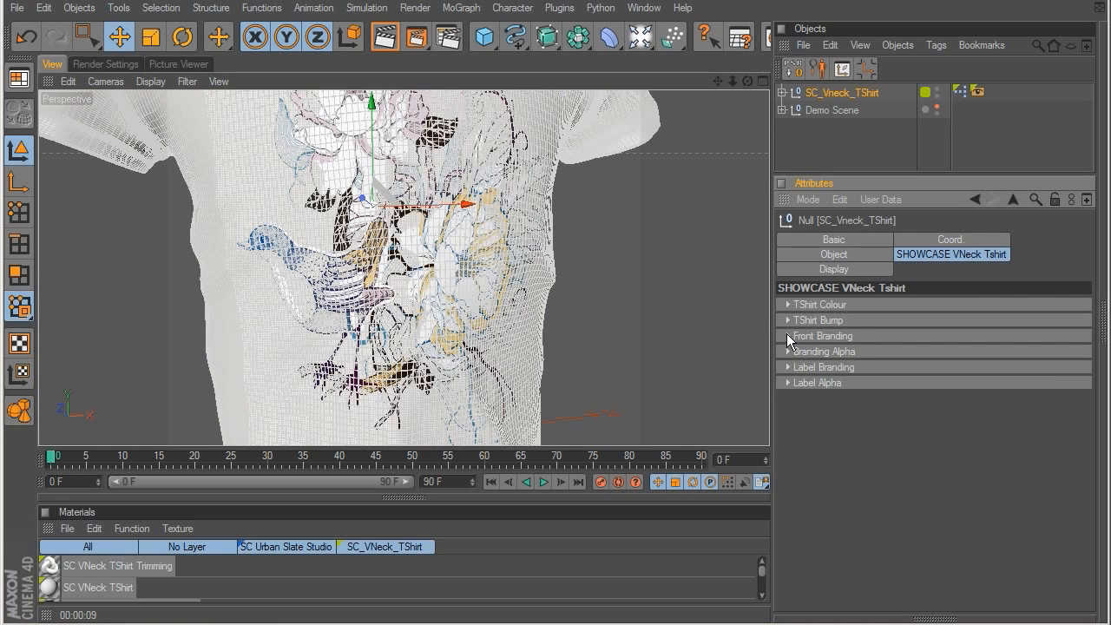
Step: Review the Front Branding, TShirt Bump and TShirt Colour settings of SC_Vneck_TShirt
left_click(788, 335)
left_click(787, 335)
left_click(789, 320)
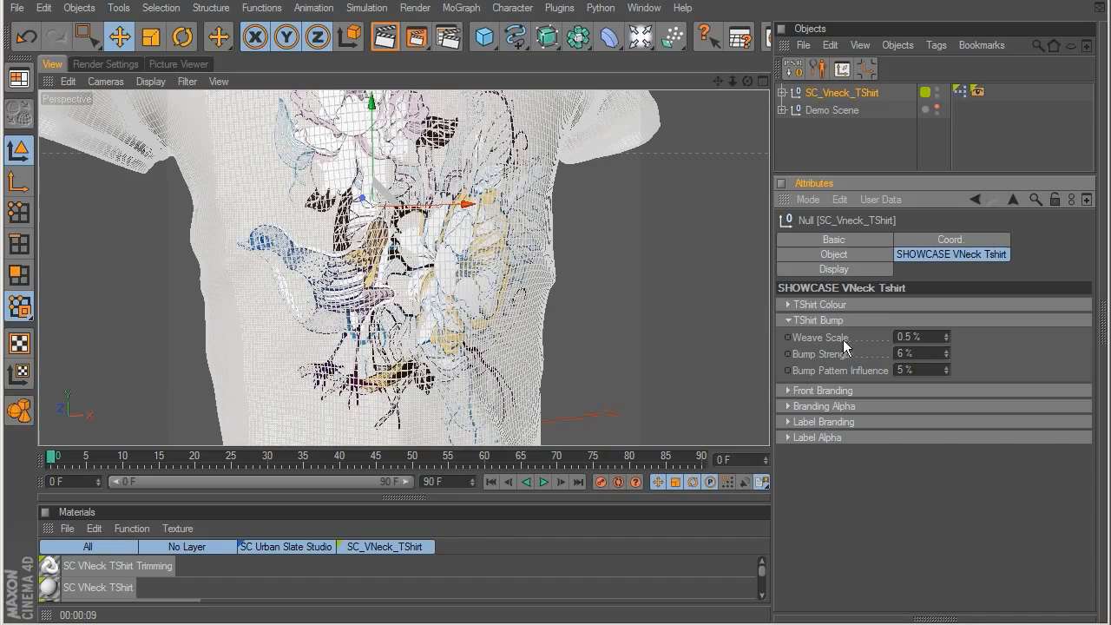
left_click(814, 321)
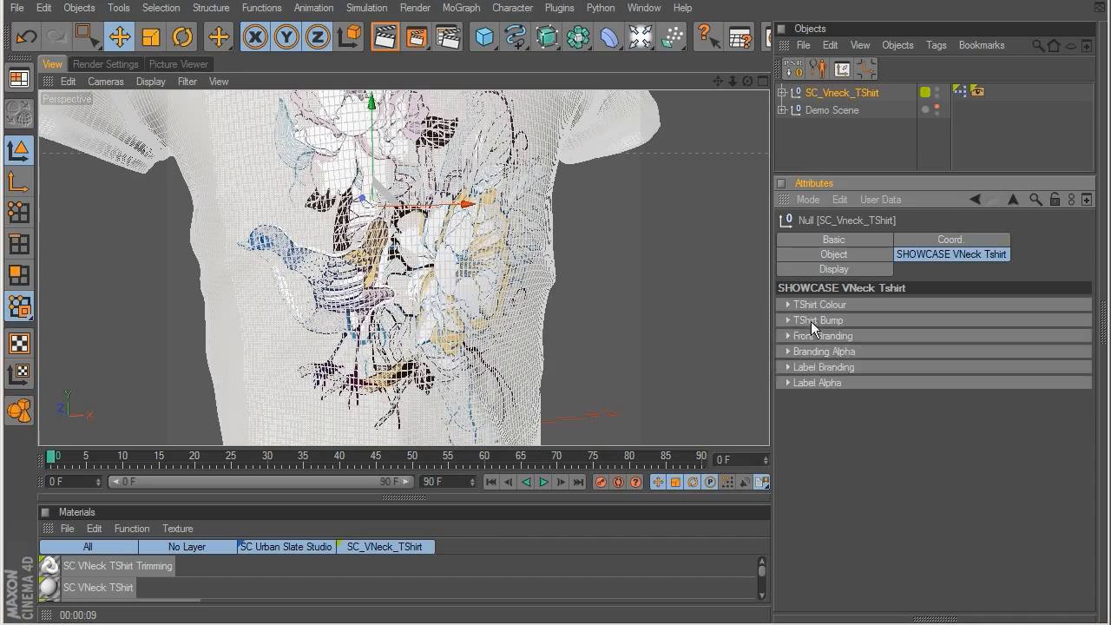
left_click(818, 306)
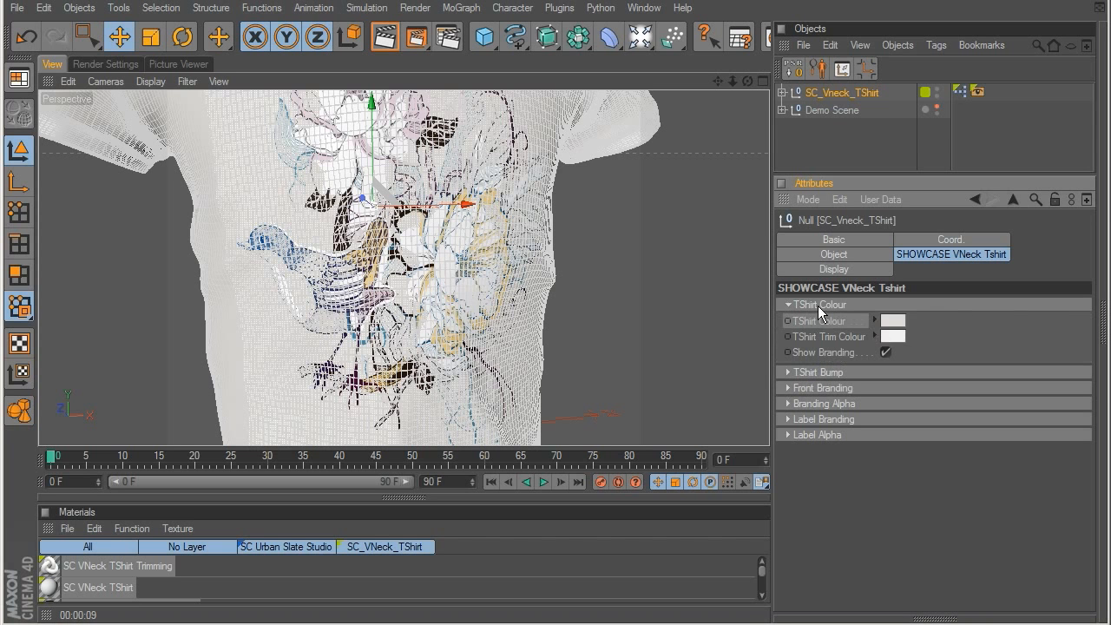
left_click(817, 305)
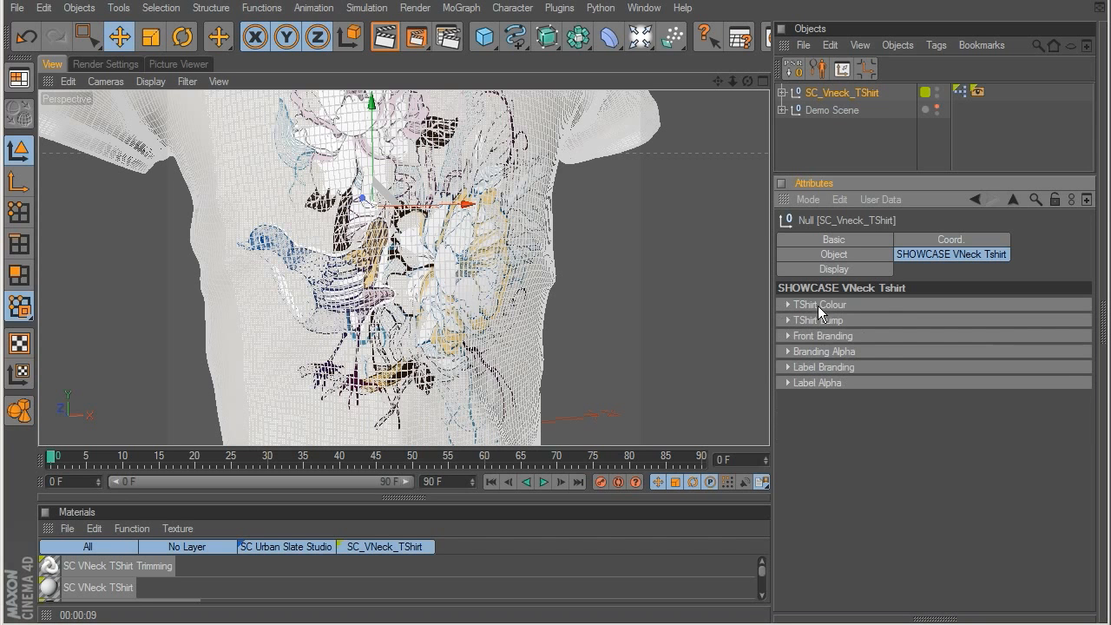
Step: Open the Label Branding settings and render a close-up of the label inside the shirt's neck
left_click(822, 368)
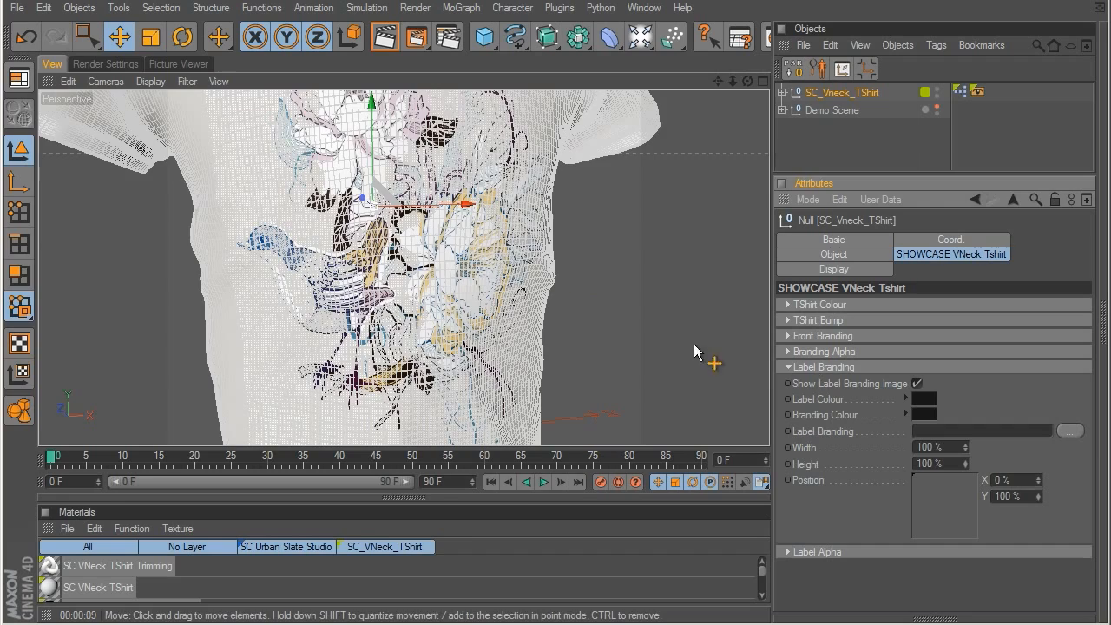
middle_click_drag(484, 234, 509, 511, "alt")
scroll(442, 287, "up", 8)
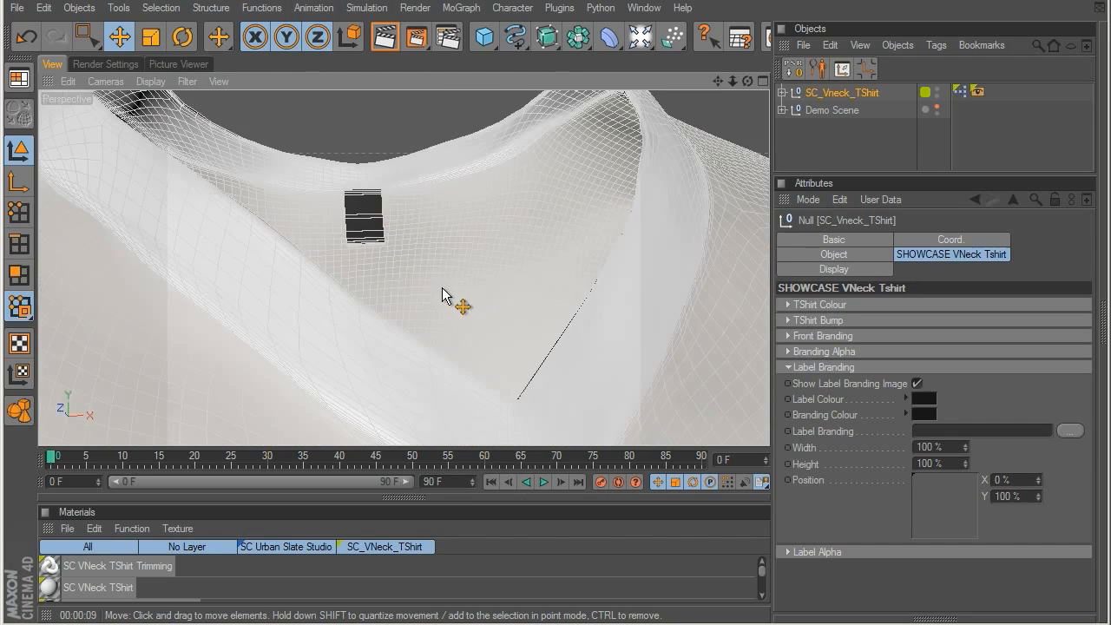
scroll(450, 287, "down", 4)
scroll(451, 286, "up", 4)
scroll(450, 286, "down", 2)
key("ctrl+r")
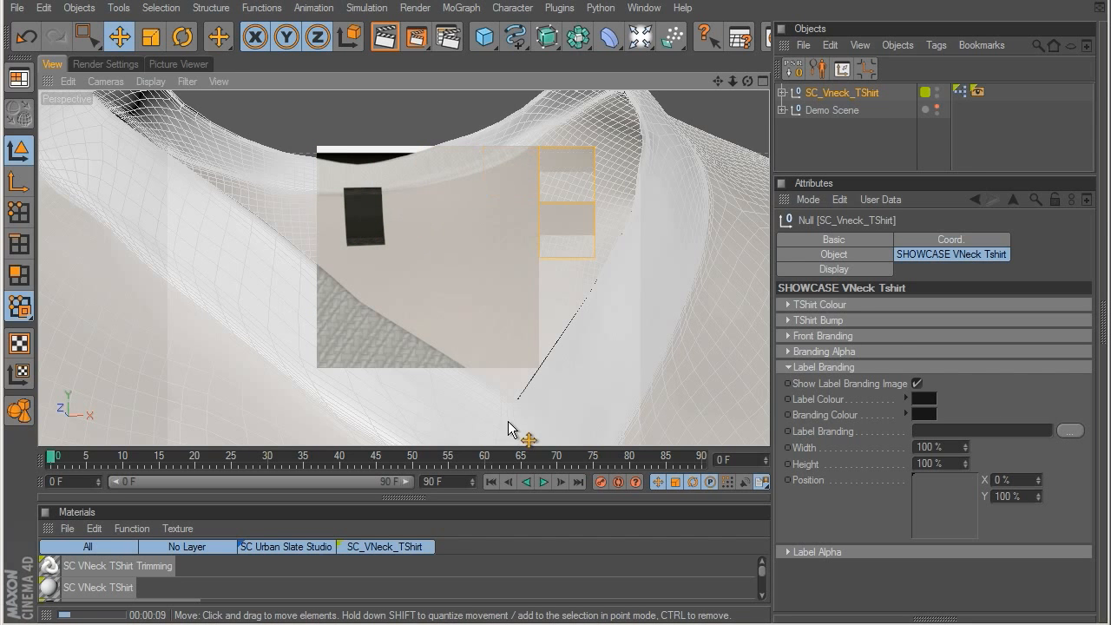
Step: Load SC_TShirts_logo.jpg as the Label Branding image and render the neck label in the viewport
left_click(1072, 431)
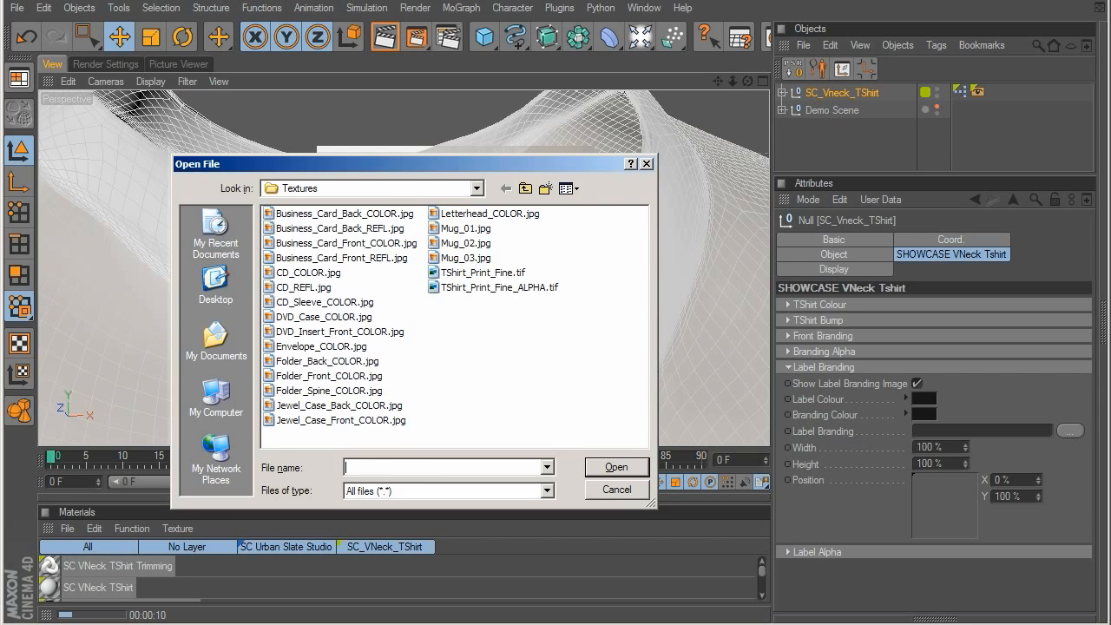
left_click(462, 303)
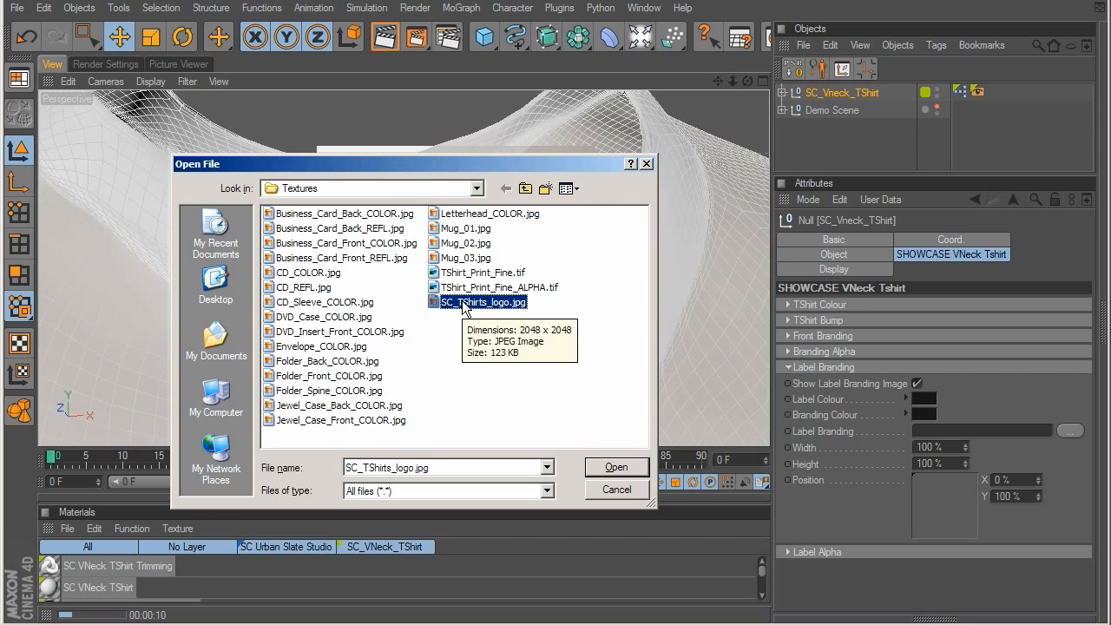
left_click(611, 461)
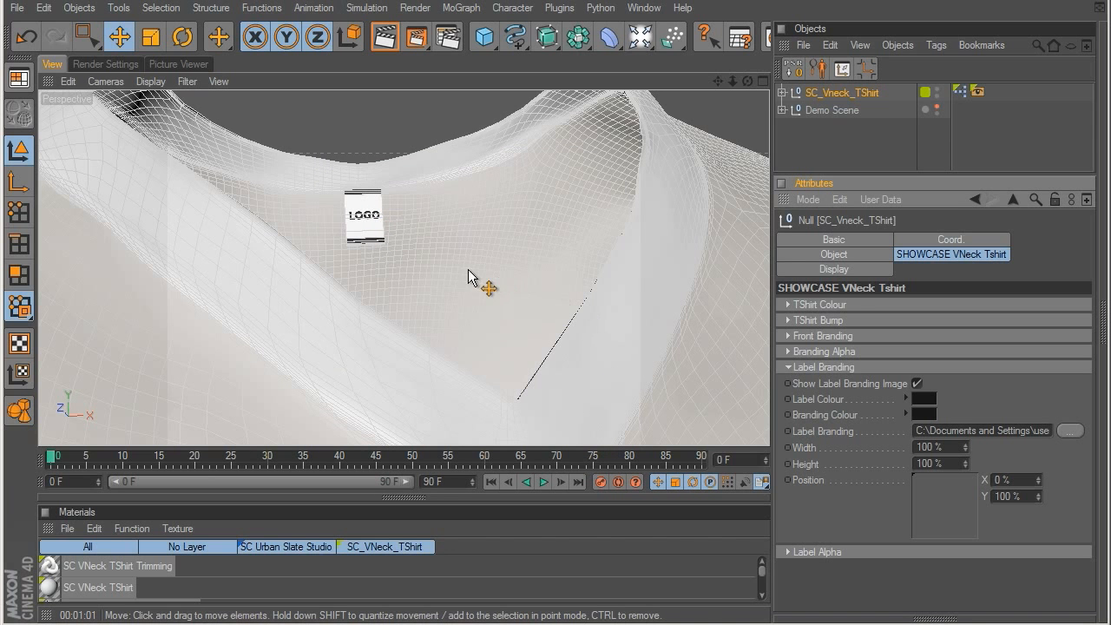
key("ctrl+r")
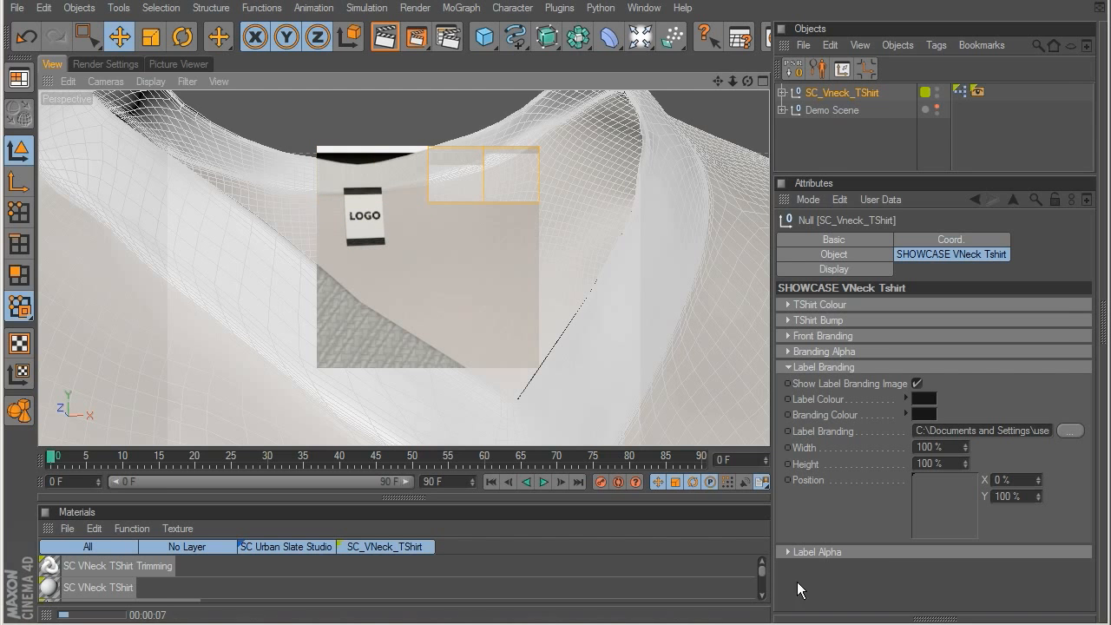
Step: Load SC_TShirts_logo.jpg as the Label Branding Alpha and enable Invert Alpha for the label
left_click(789, 552)
left_click(1055, 586)
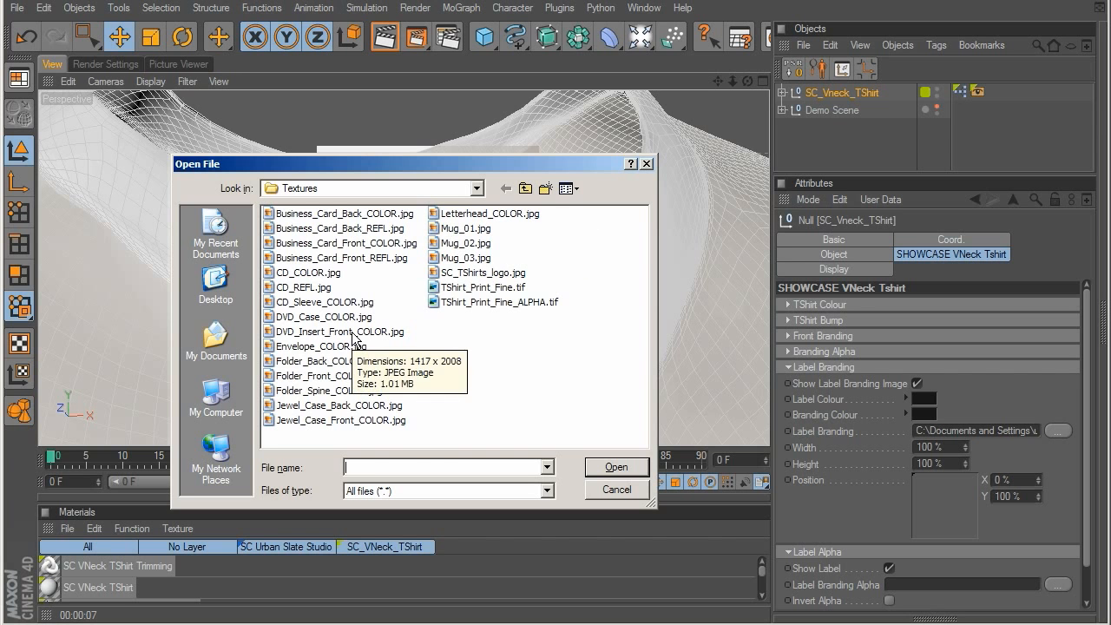
left_click(475, 302)
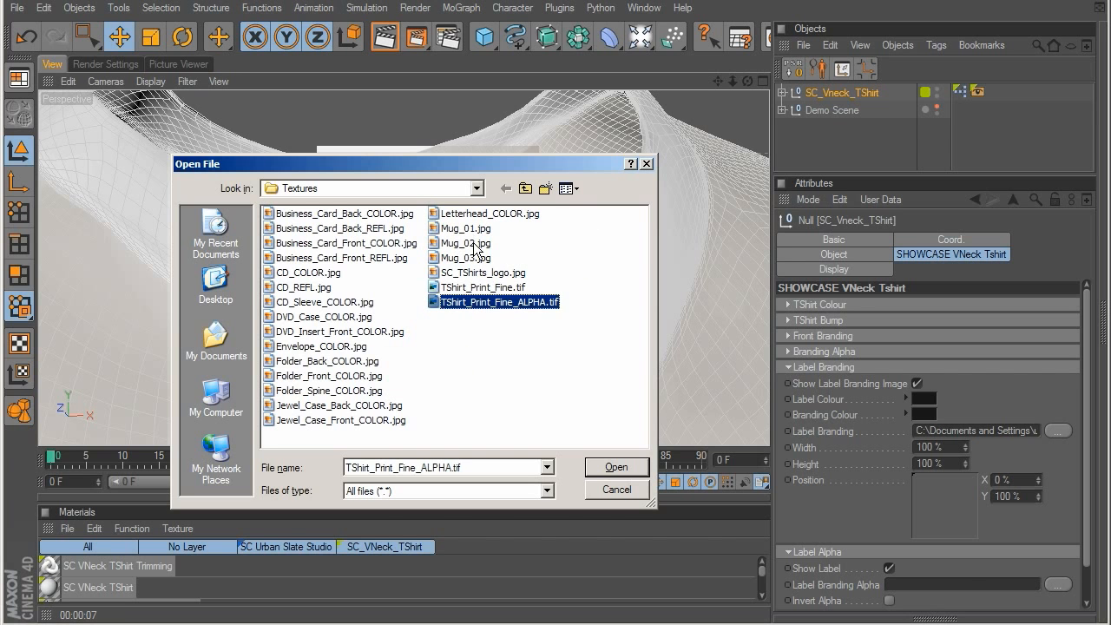
left_click(479, 274)
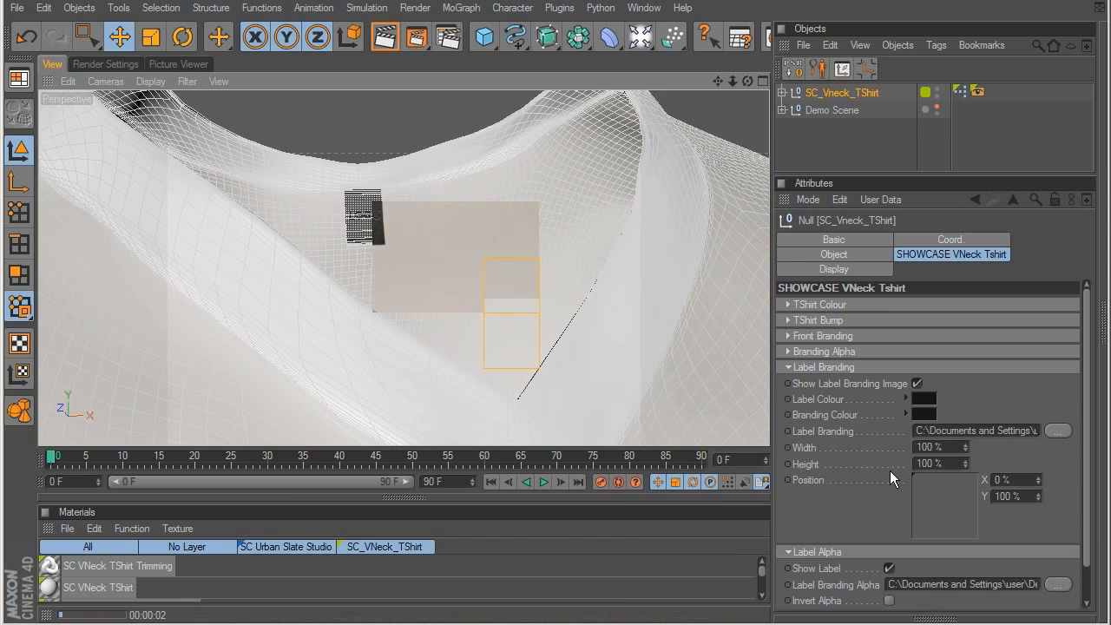
left_click(888, 599)
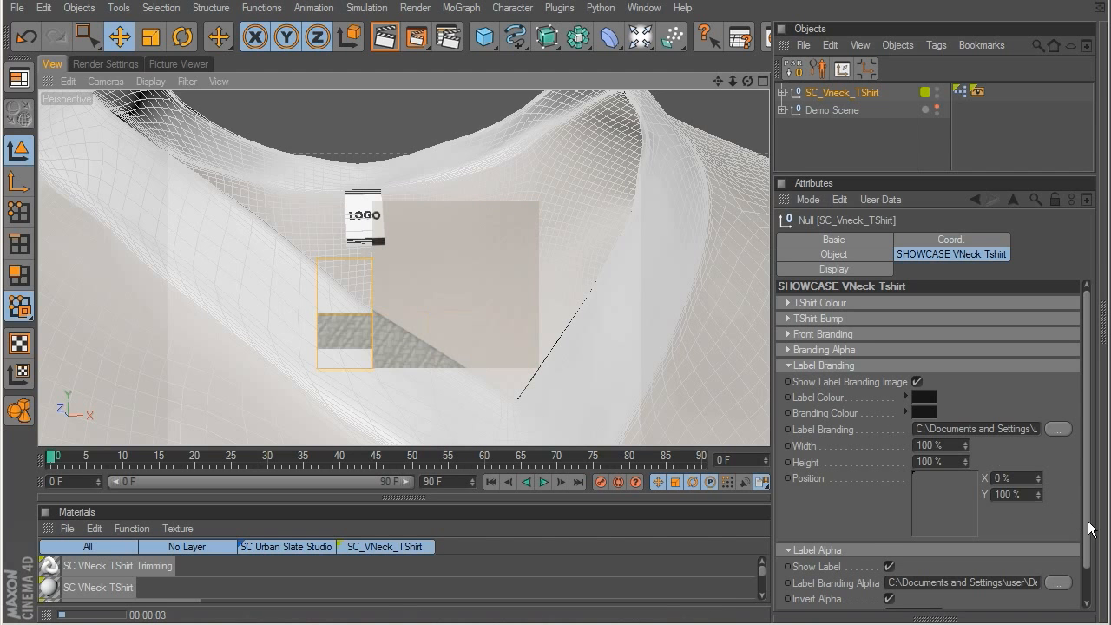
Step: Replace the displayed label branding image with a pure white Branding Colour and turn off the label's Invert Alpha
scroll(1068, 525, "down", 3)
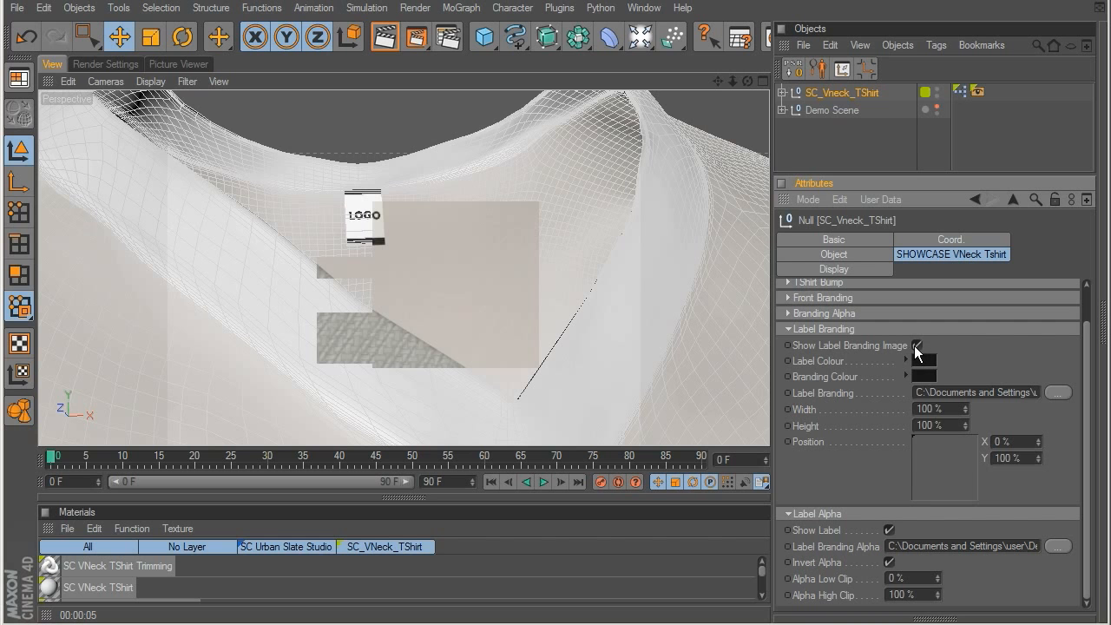
left_click(916, 346)
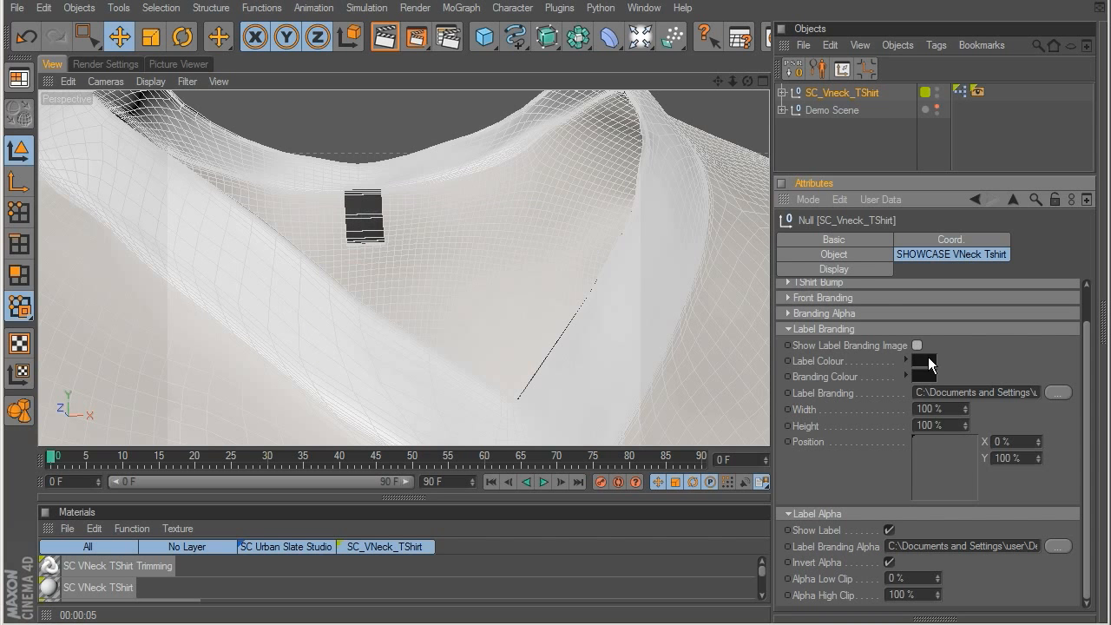
left_click(926, 375)
left_click(816, 321)
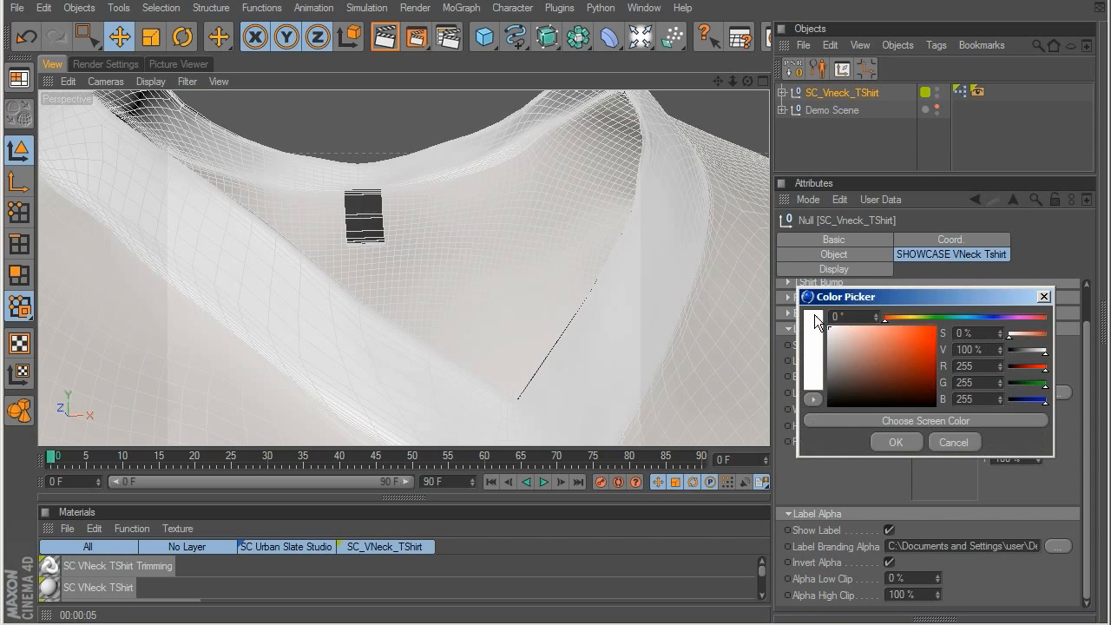
left_click(895, 442)
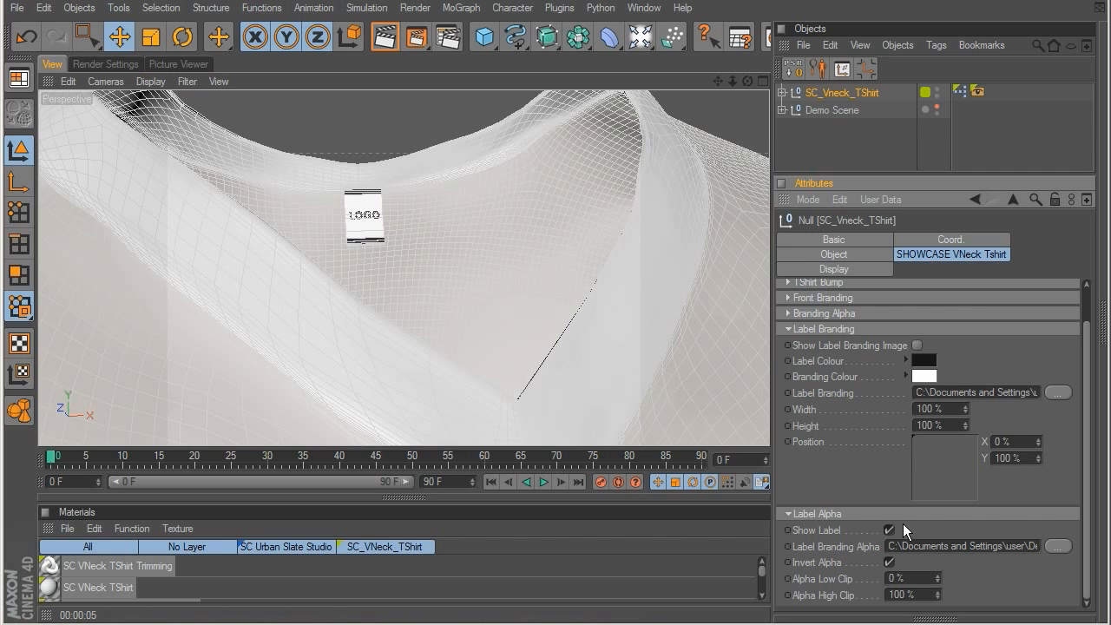
left_click(890, 563)
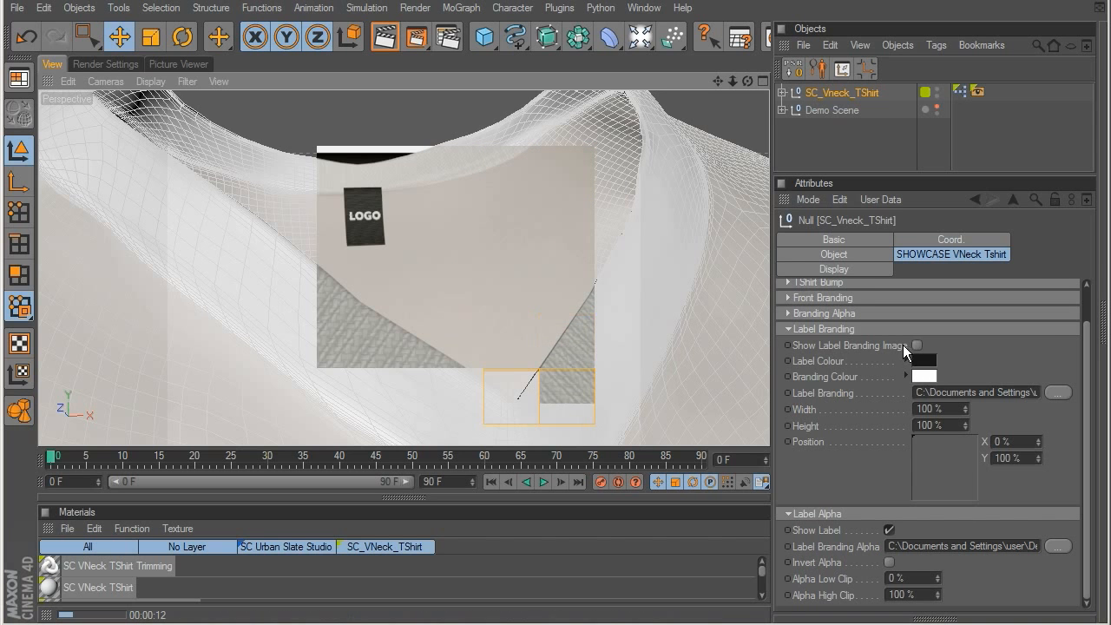
Step: Set the V-neck shirt's Label Colour to orange and render the neck label and the shirt front in the viewport
left_click(923, 360)
left_click(900, 427)
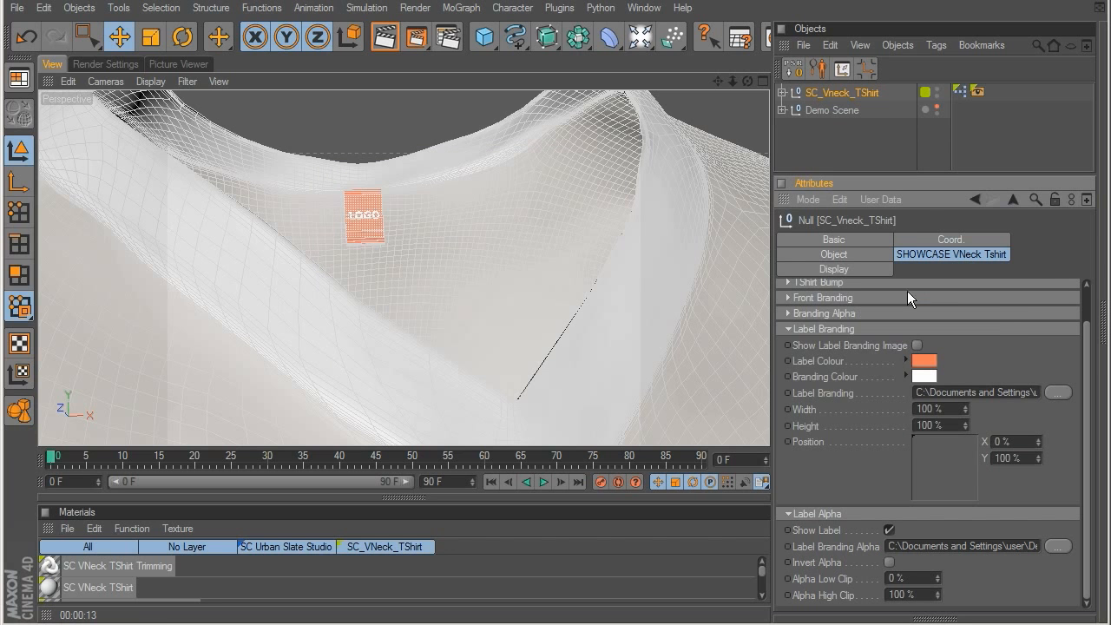
key("ctrl+r")
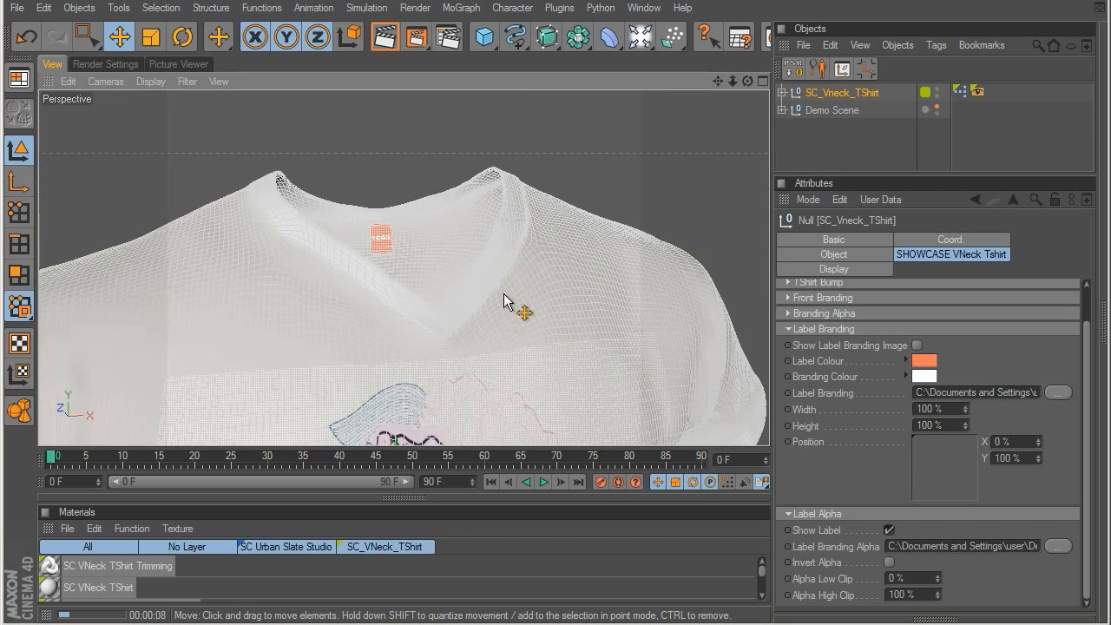
left_click_drag(512, 303, 551, 187, "alt")
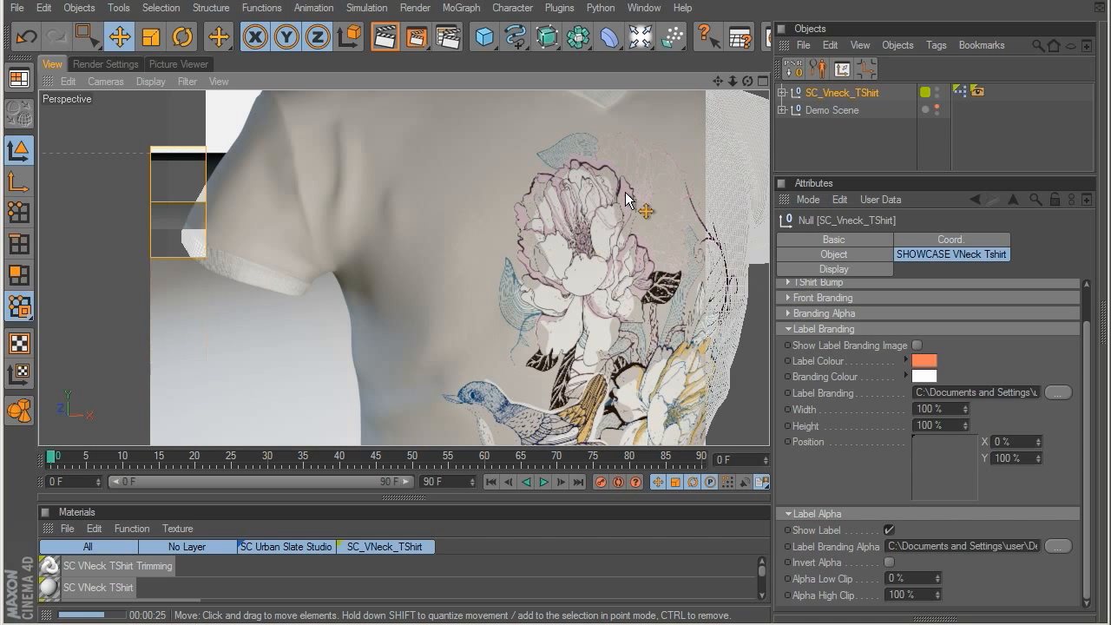
Step: Close the Demo_Scene.c4d project without saving its changes
scroll(625, 200, "down", 2)
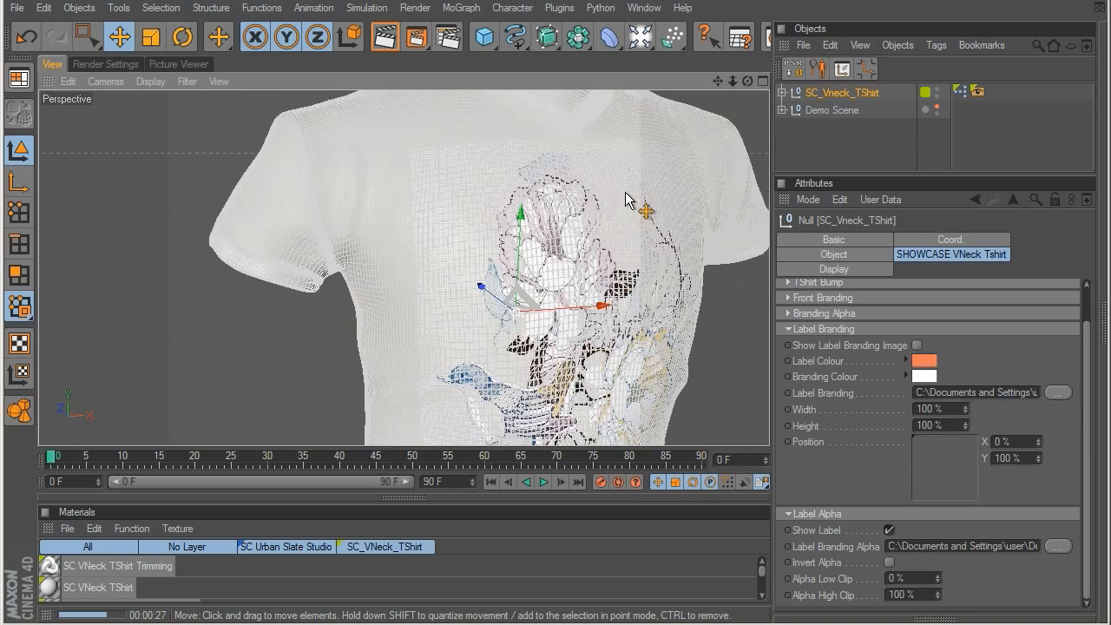
scroll(625, 200, "down", 2)
key("ctrl+F4")
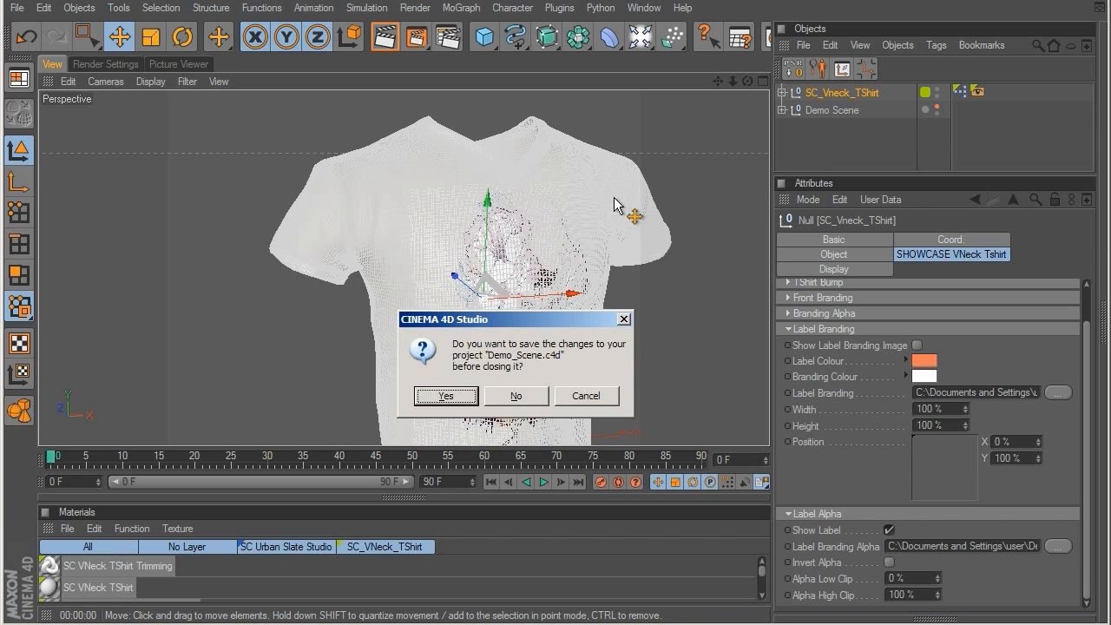
left_click(503, 418)
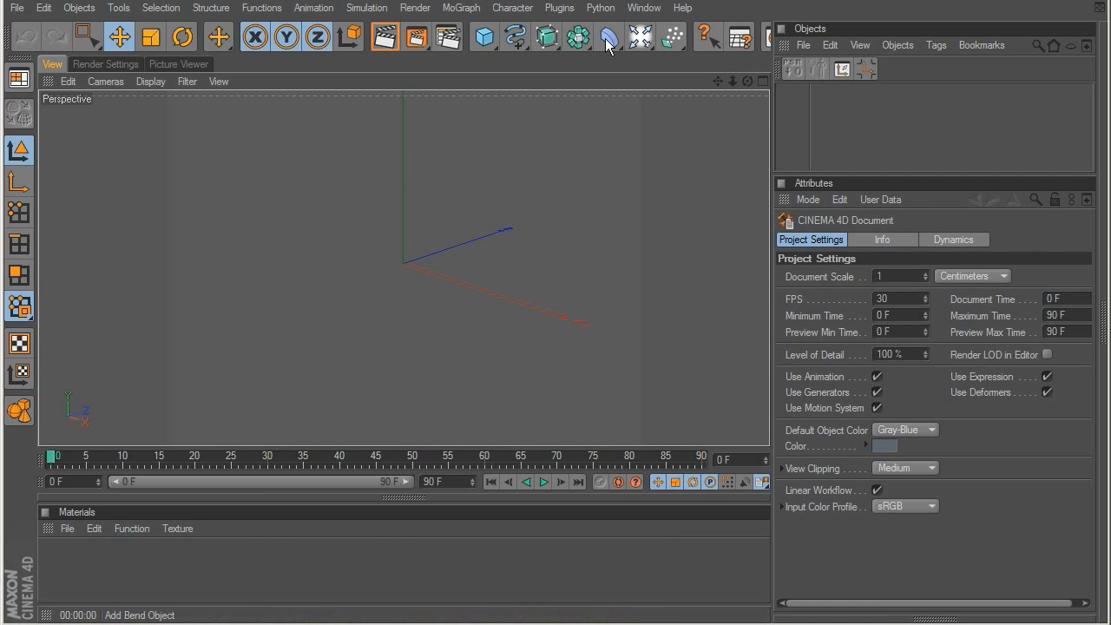
Step: Load the SC Golf T-Shirt preset from the SHOWCASE Business T-Shirts folder of the Content Browser and clear the browser from the viewport
left_click(644, 8)
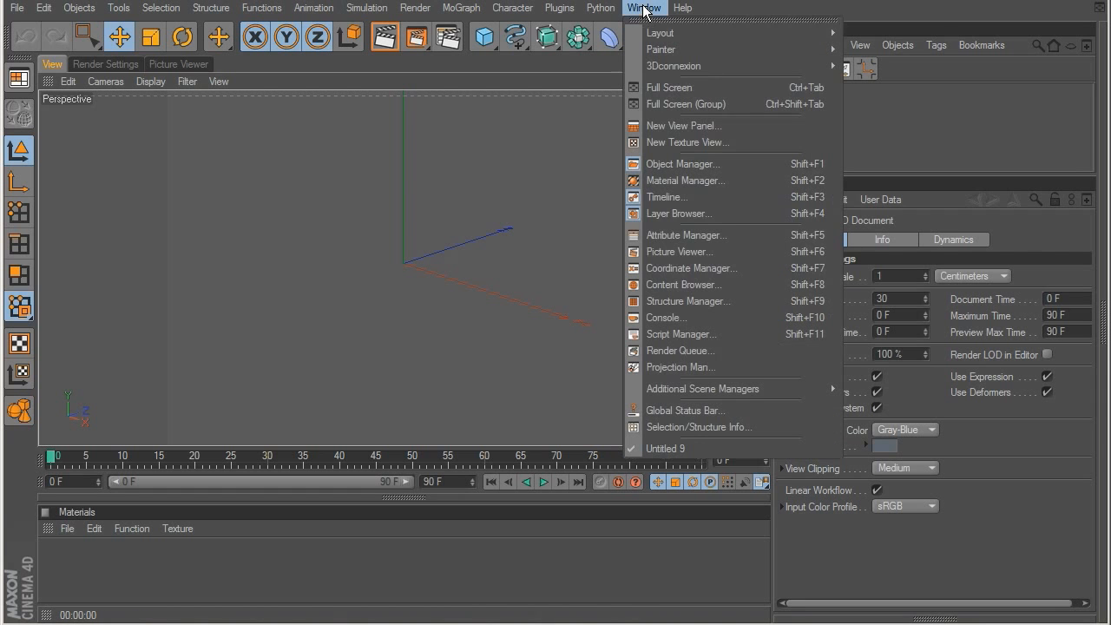
left_click(686, 284)
left_click_drag(476, 255, 482, 216)
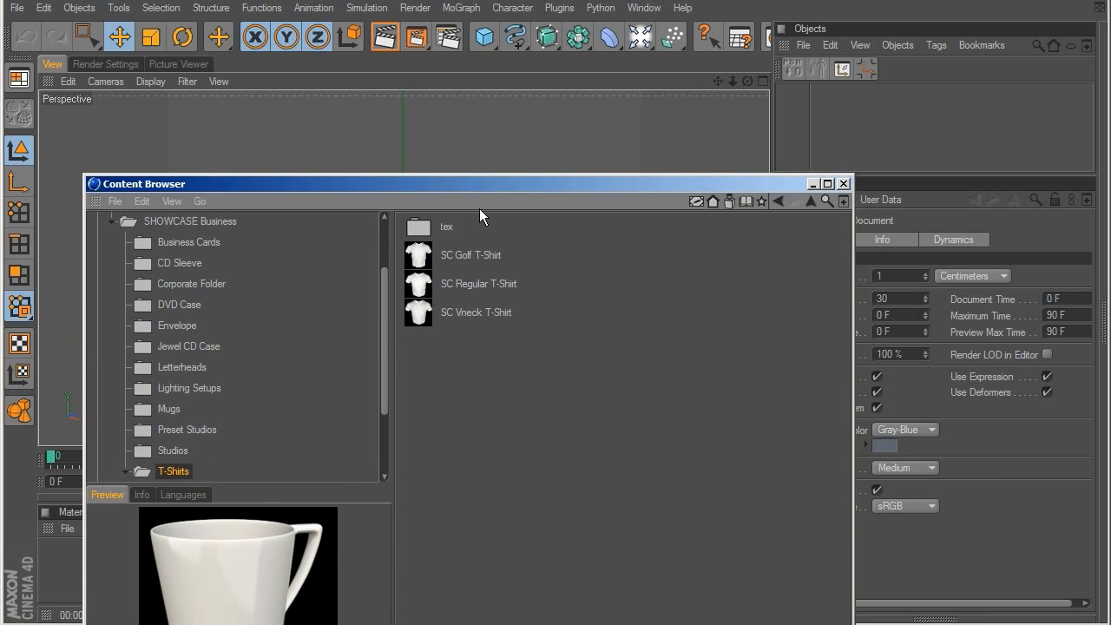
double_click(461, 256)
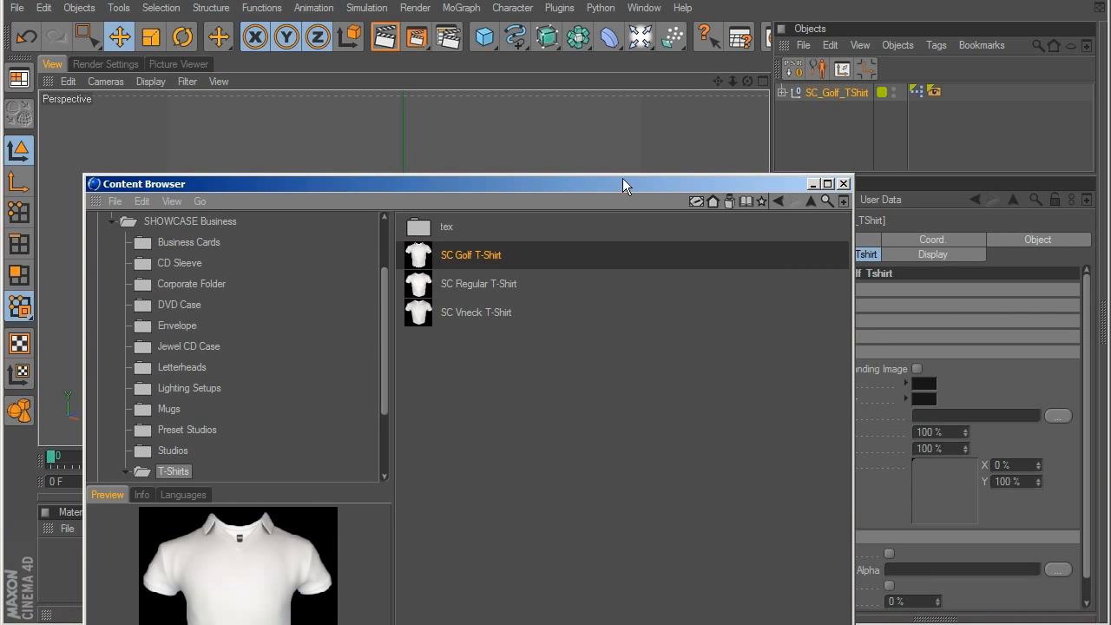
left_click(624, 168)
left_click(815, 122)
left_click_drag(769, 180, 716, 622)
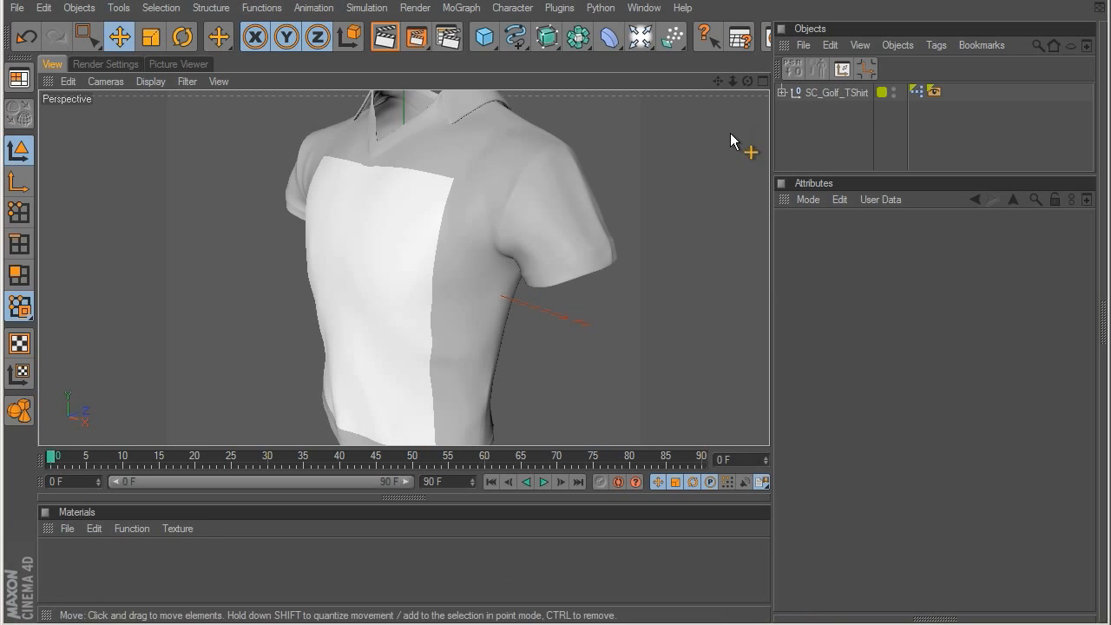
Step: Inspect the golf T-shirt from the front and turn on Show Label for the label inside its collar
left_click_drag(326, 334, 322, 240, "alt")
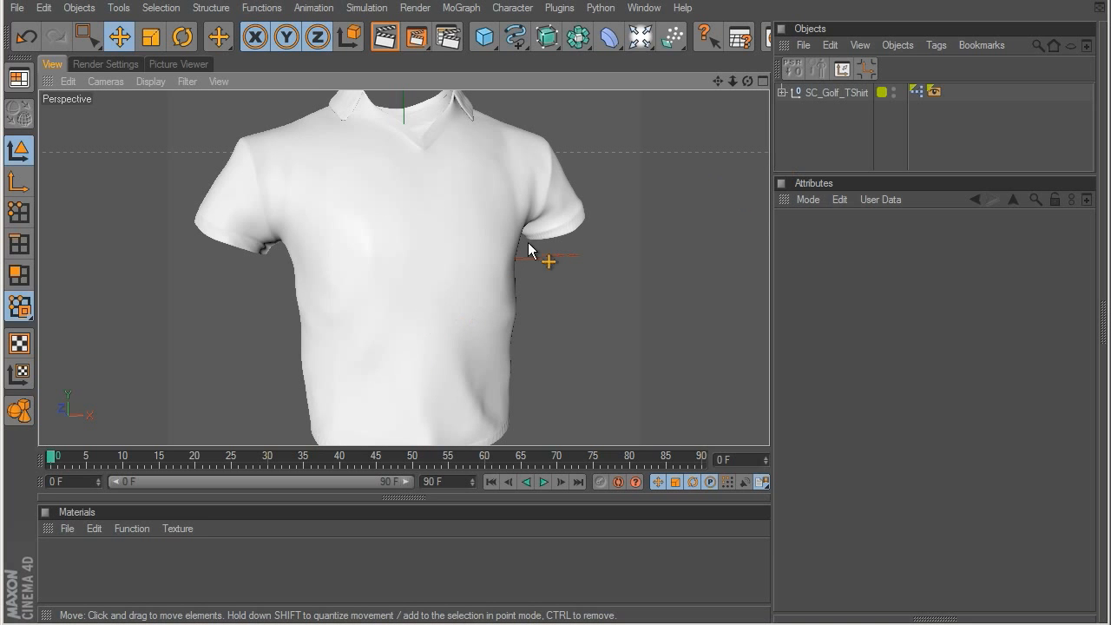
middle_click_drag(403, 245, 385, 183, "alt")
left_click_drag(532, 289, 529, 320, "alt")
middle_click_drag(408, 338, 390, 608, "alt")
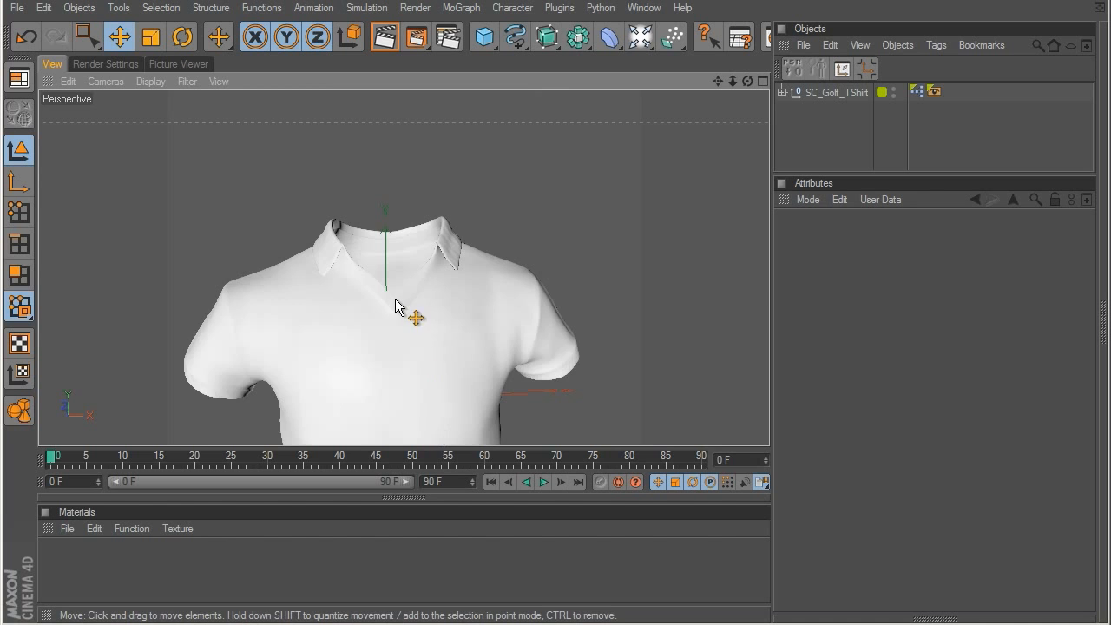
middle_click_drag(396, 298, 415, 316, "alt")
scroll(417, 313, "up", 5)
left_click(811, 93)
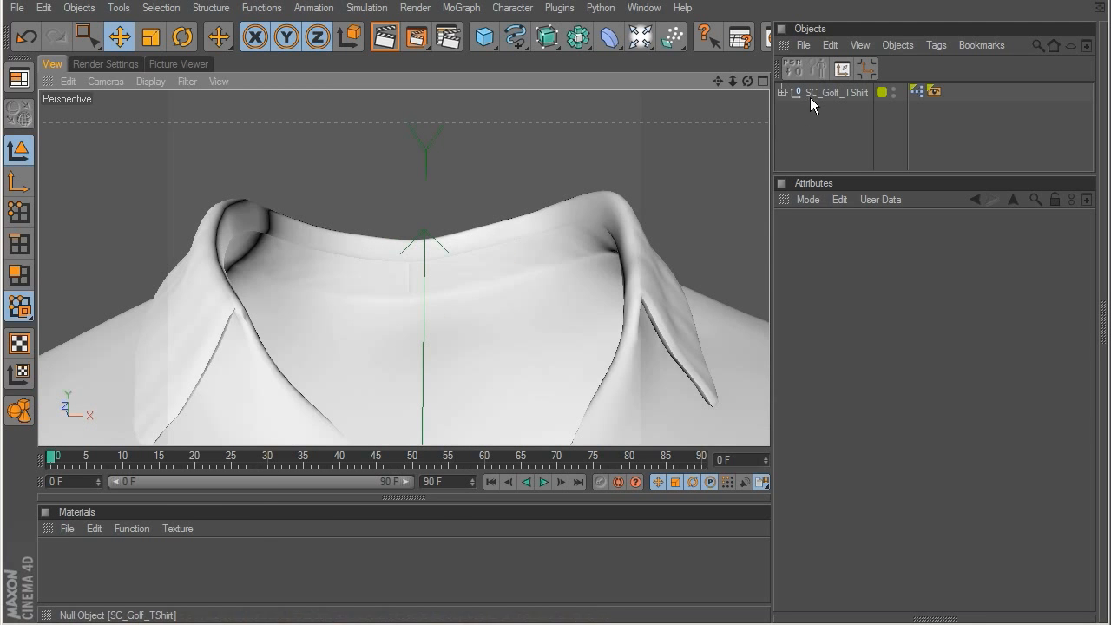
left_click(889, 553)
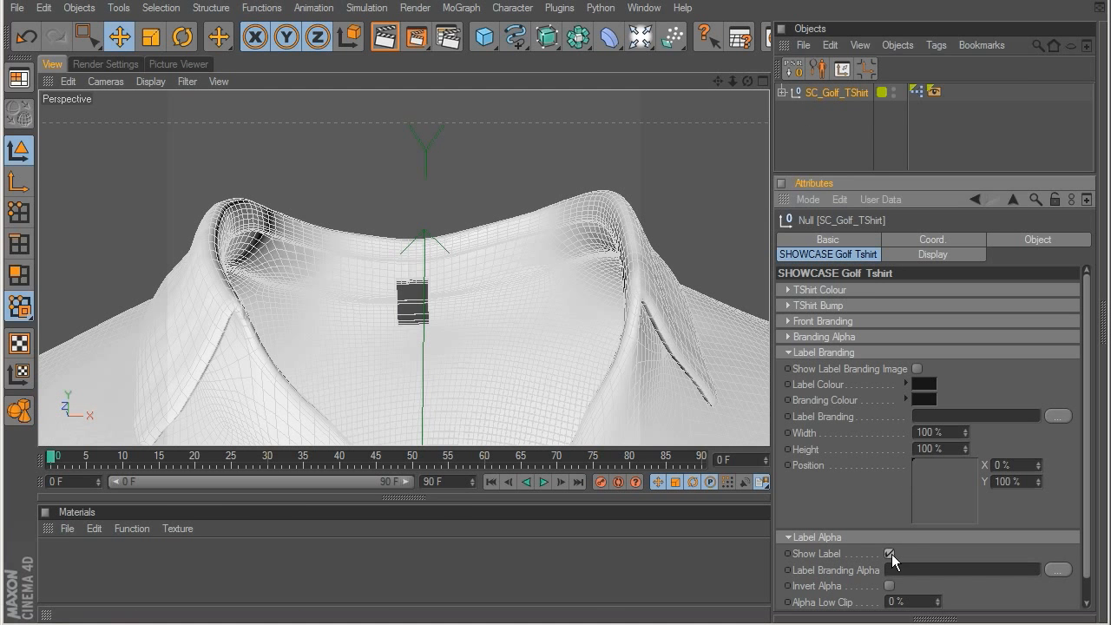
left_click(882, 145)
Step: Close the golf T-shirt project without saving its changes
scroll(391, 337, "down", 4)
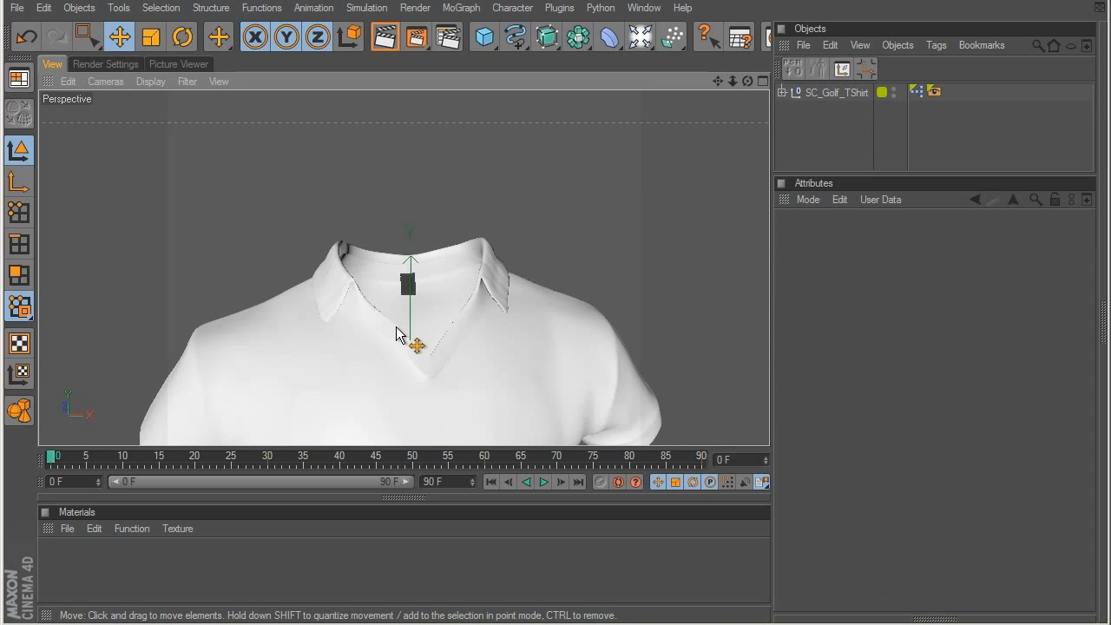
key("ctrl+F4")
left_click(517, 395)
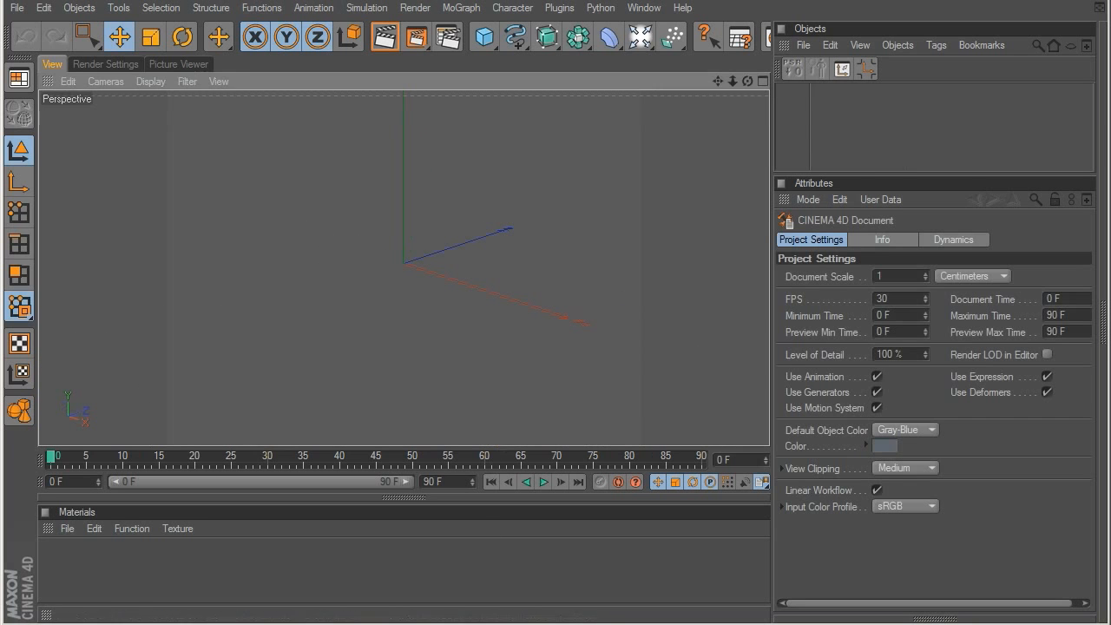
Step: Load the SC Regular T-Shirt preset from the Content Browser and examine the shirt's collar, front and sleeves
left_click_drag(453, 622, 436, 381)
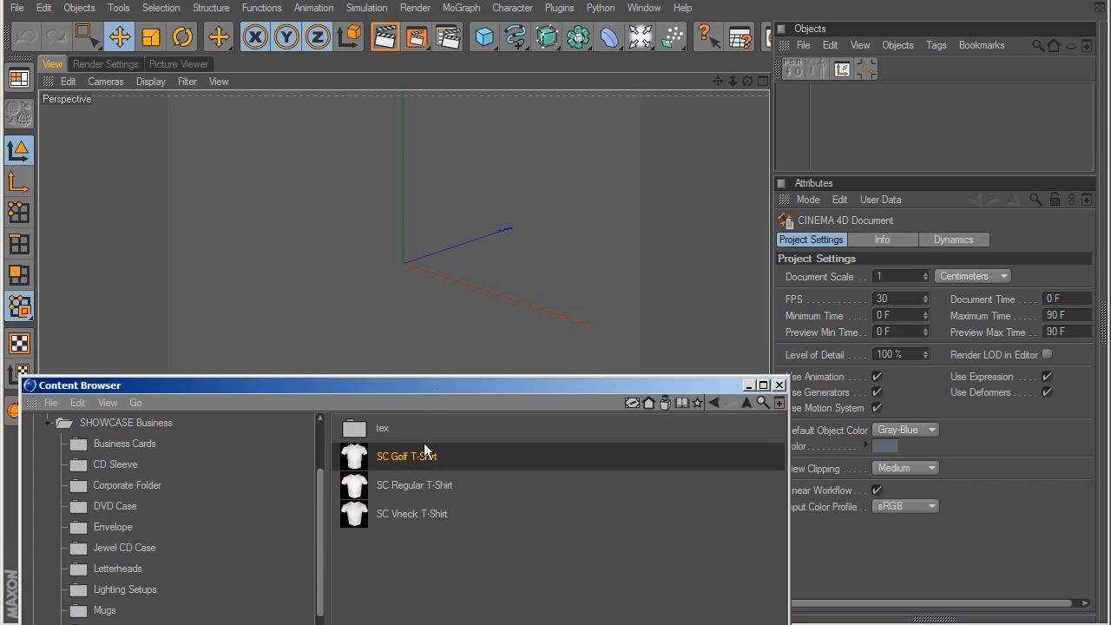
double_click(409, 514)
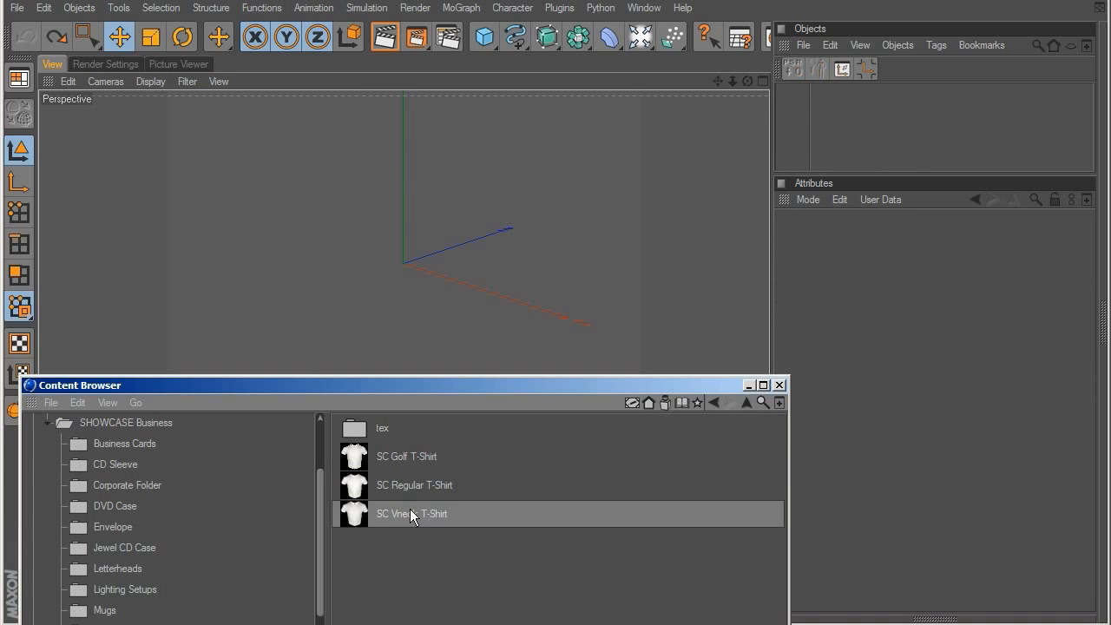
double_click(419, 484)
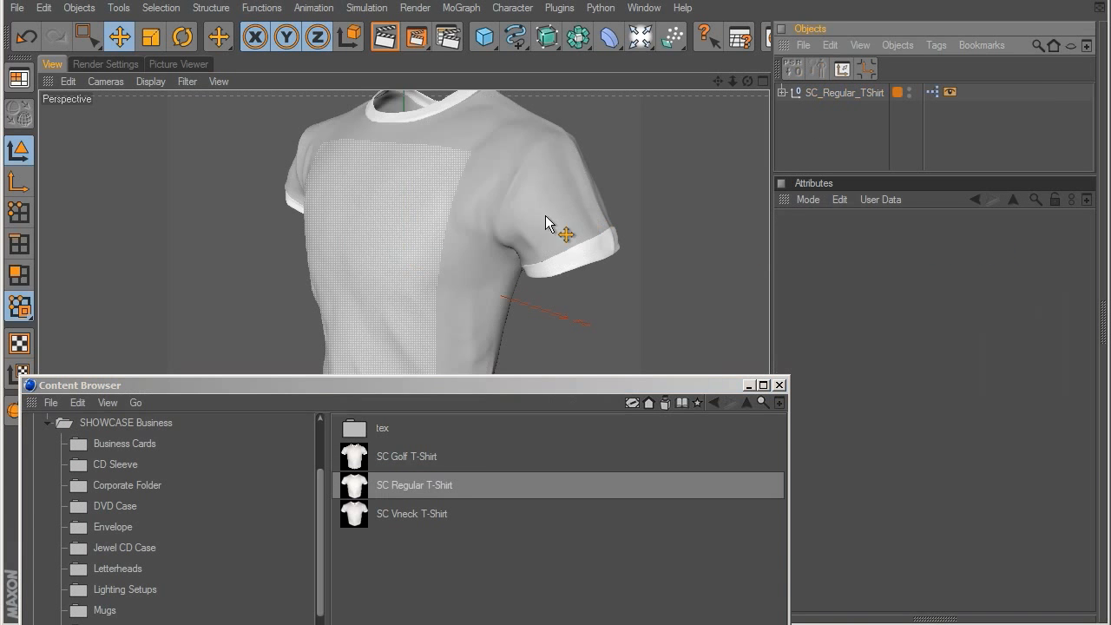
left_click_drag(506, 386, 513, 618)
left_click_drag(485, 365, 542, 213, "alt")
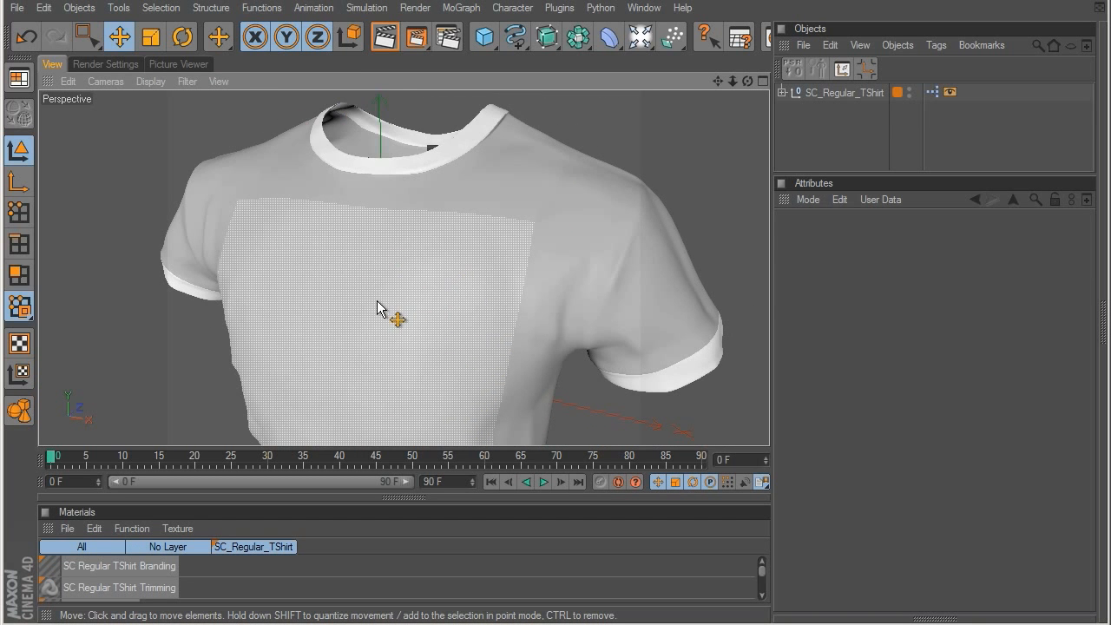
left_click_drag(376, 300, 523, 272, "alt")
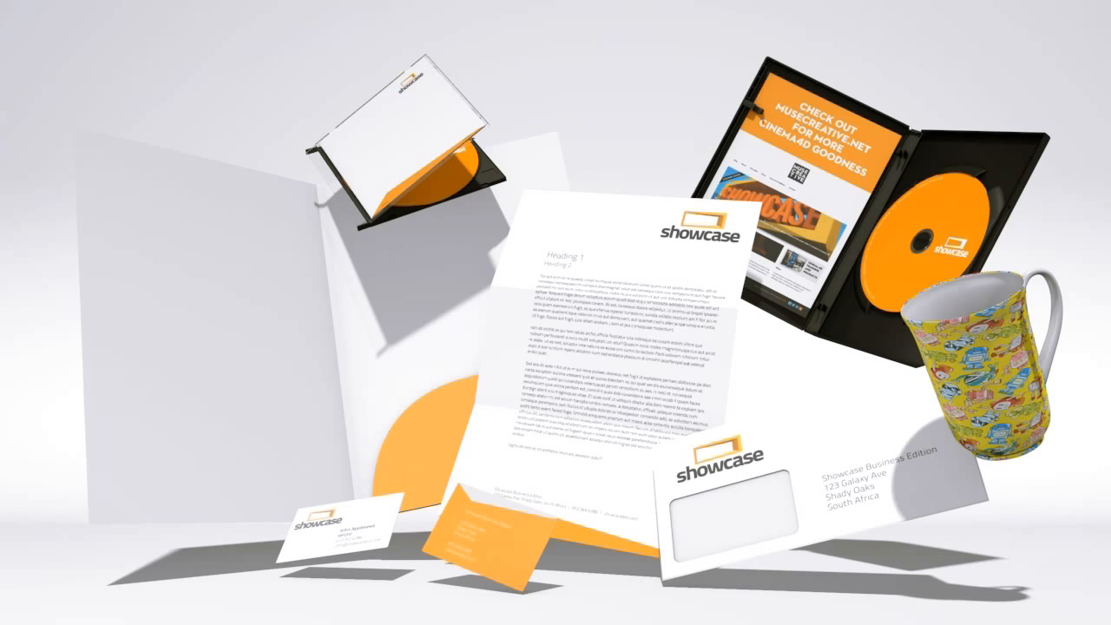